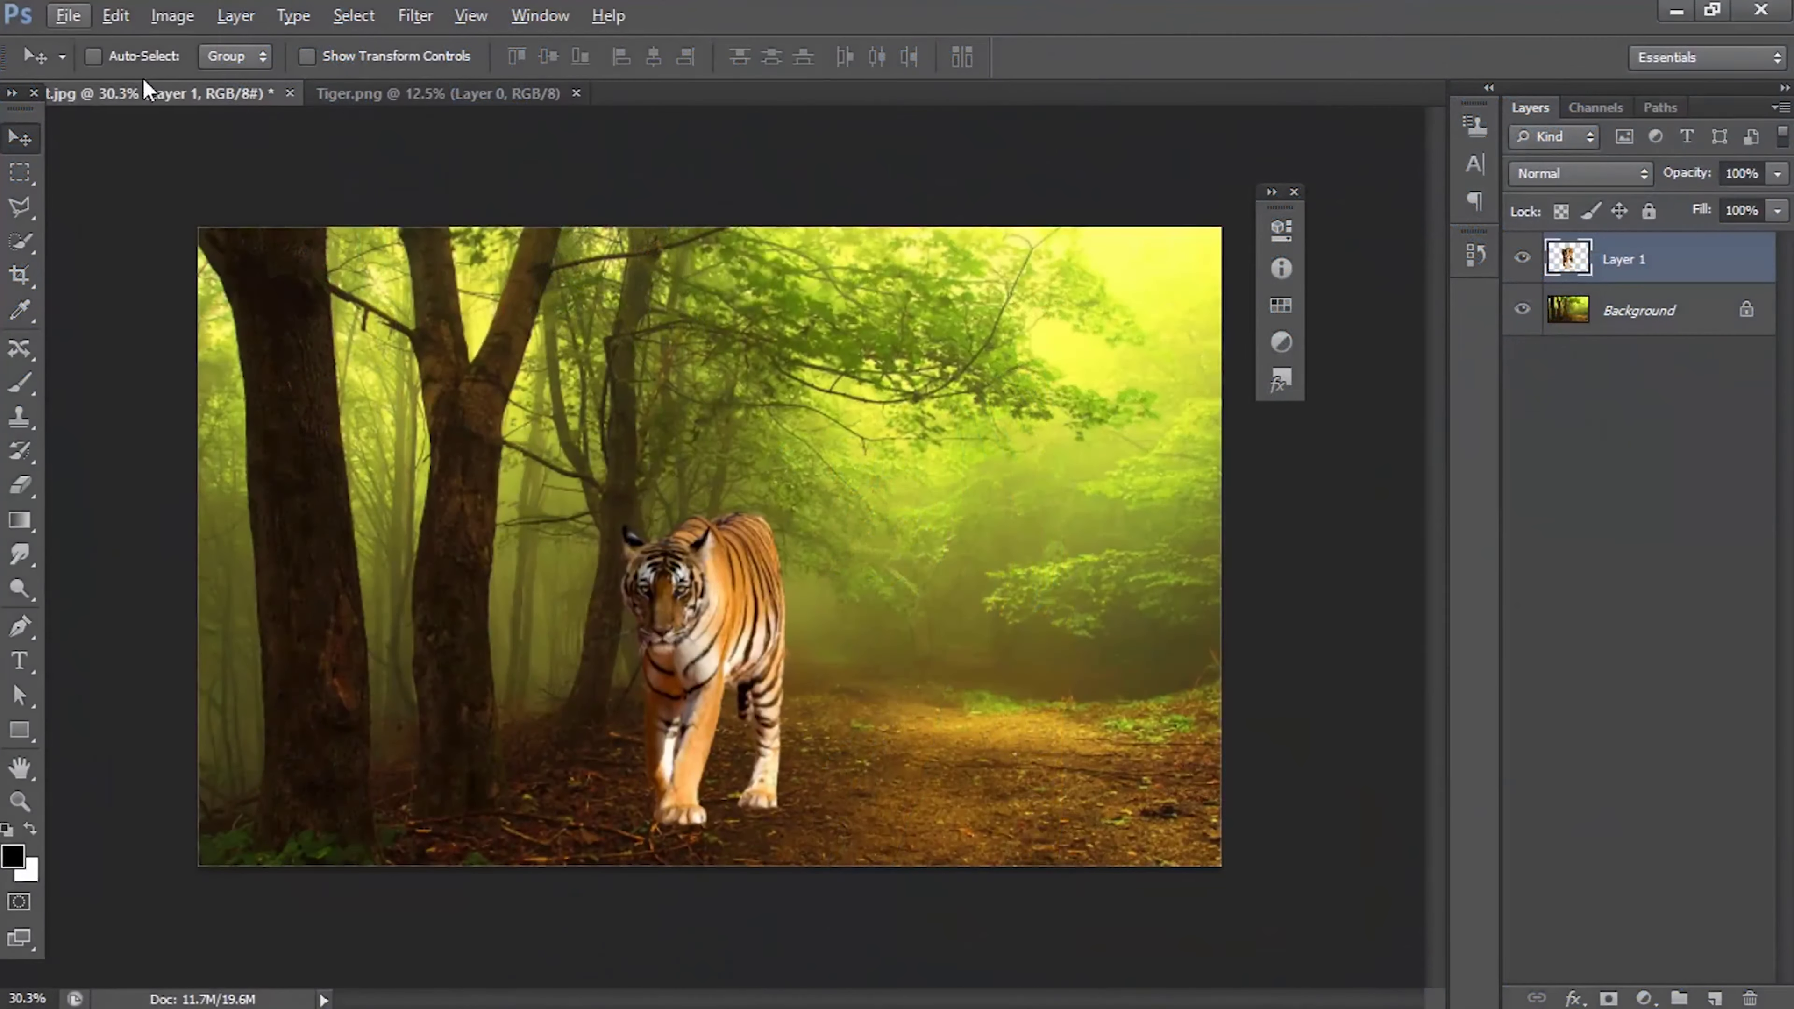
Step: Open the File menu to reach the Open command for the New Journey images
click(68, 15)
Step: Open the Young Girl image and copy the girl into the forest scene
click(83, 69)
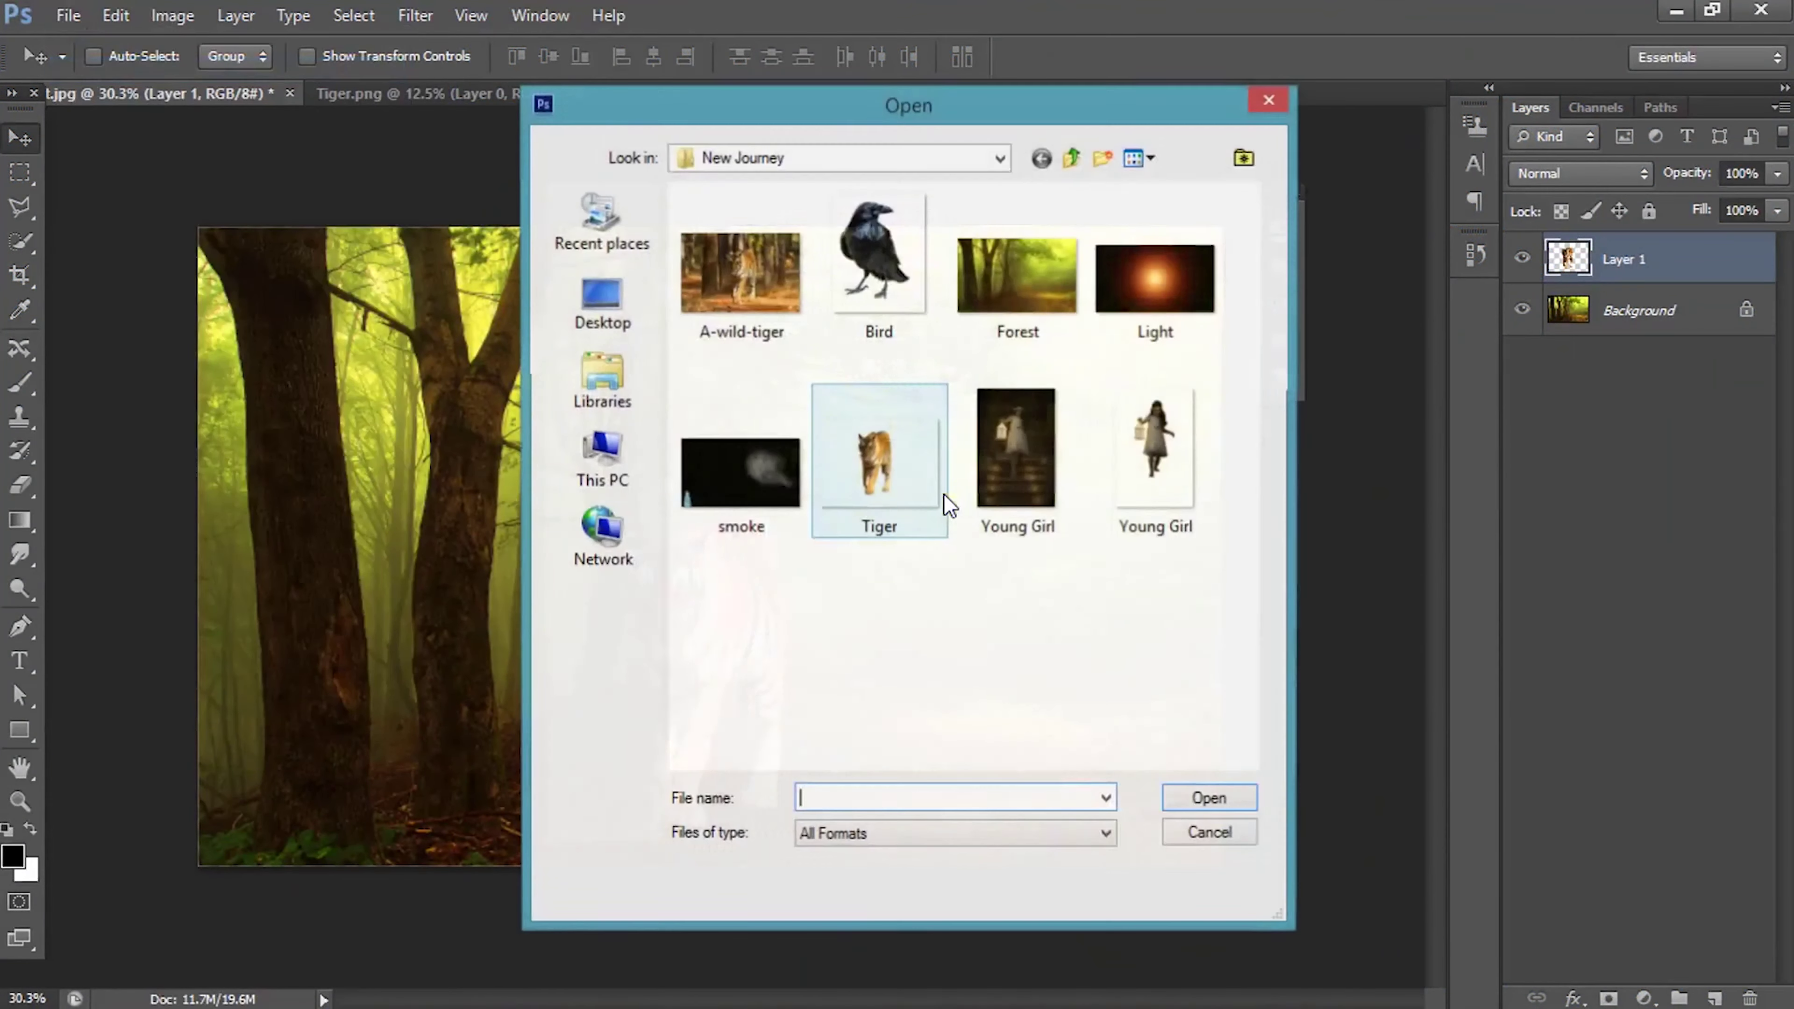
double_click(1157, 417)
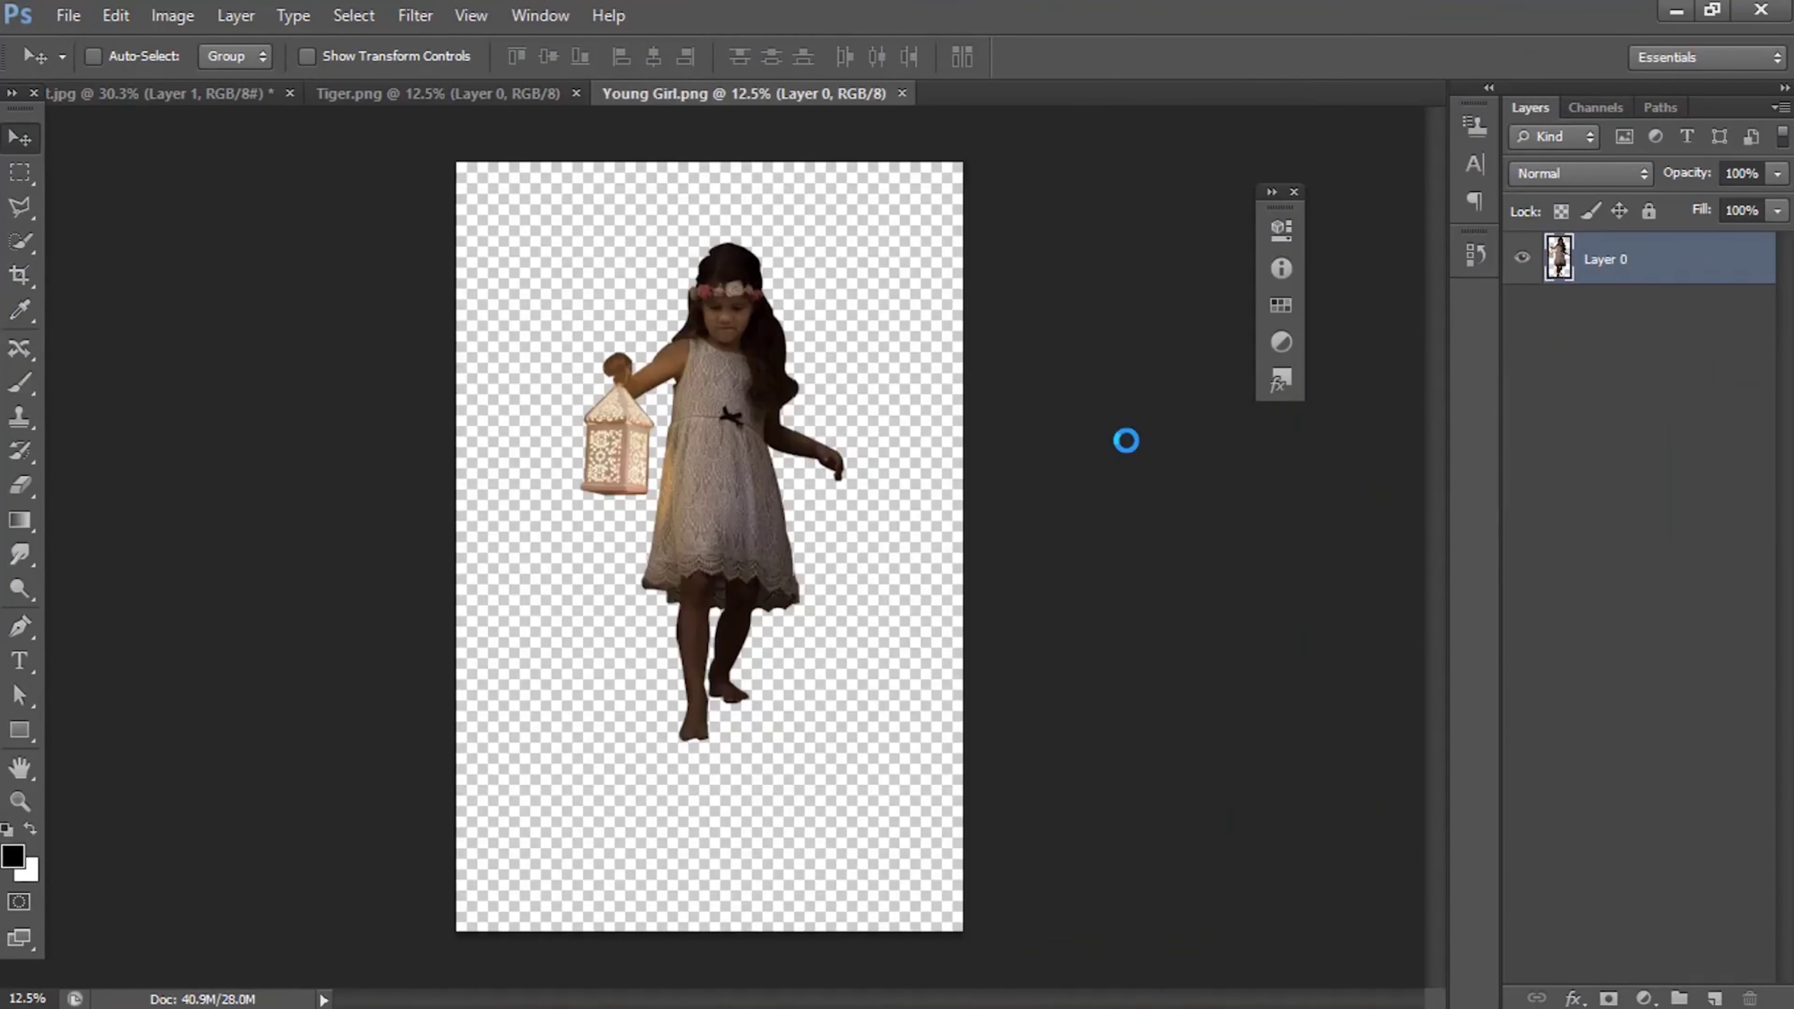
mouse_move(743, 382)
mouse_down()
mouse_move(982, 662)
mouse_move(968, 606)
mouse_up()
Step: Scale the girl down to about a quarter of her size
key(ctrl+t)
key(ctrl+minus)
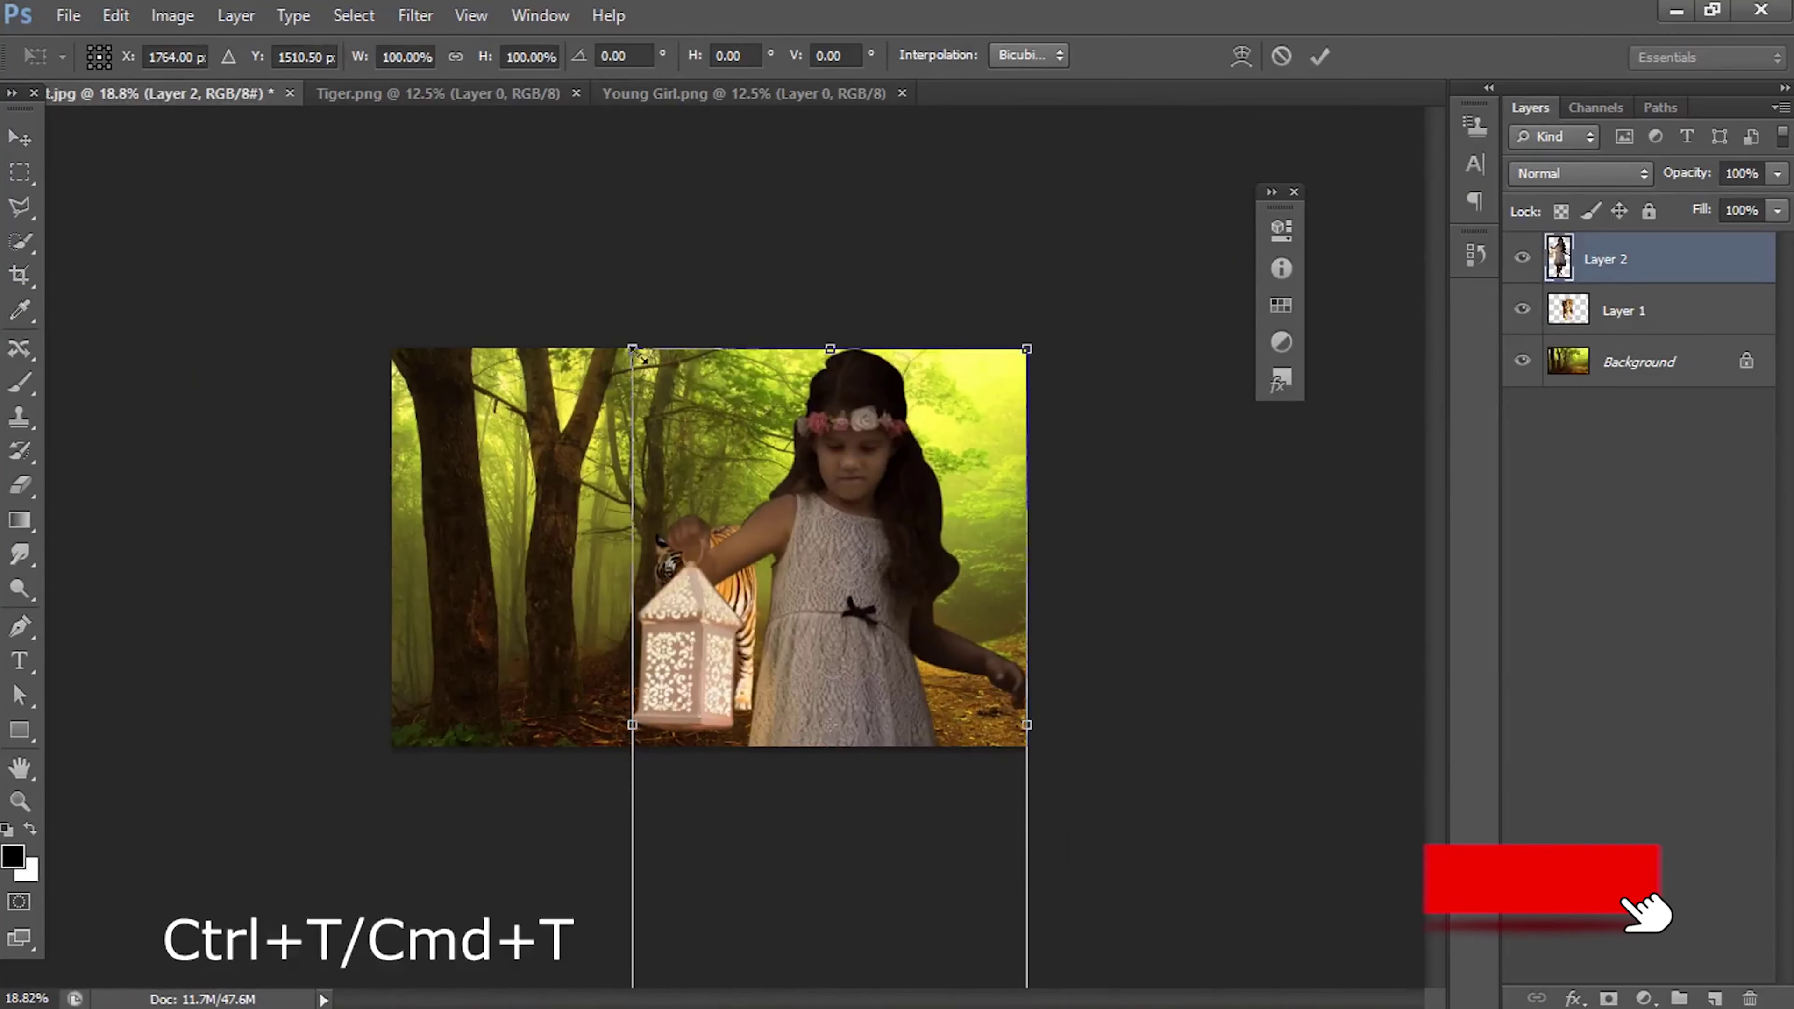
mouse_move(629, 338)
mouse_down()
mouse_move(805, 625)
mouse_move(873, 608)
mouse_up()
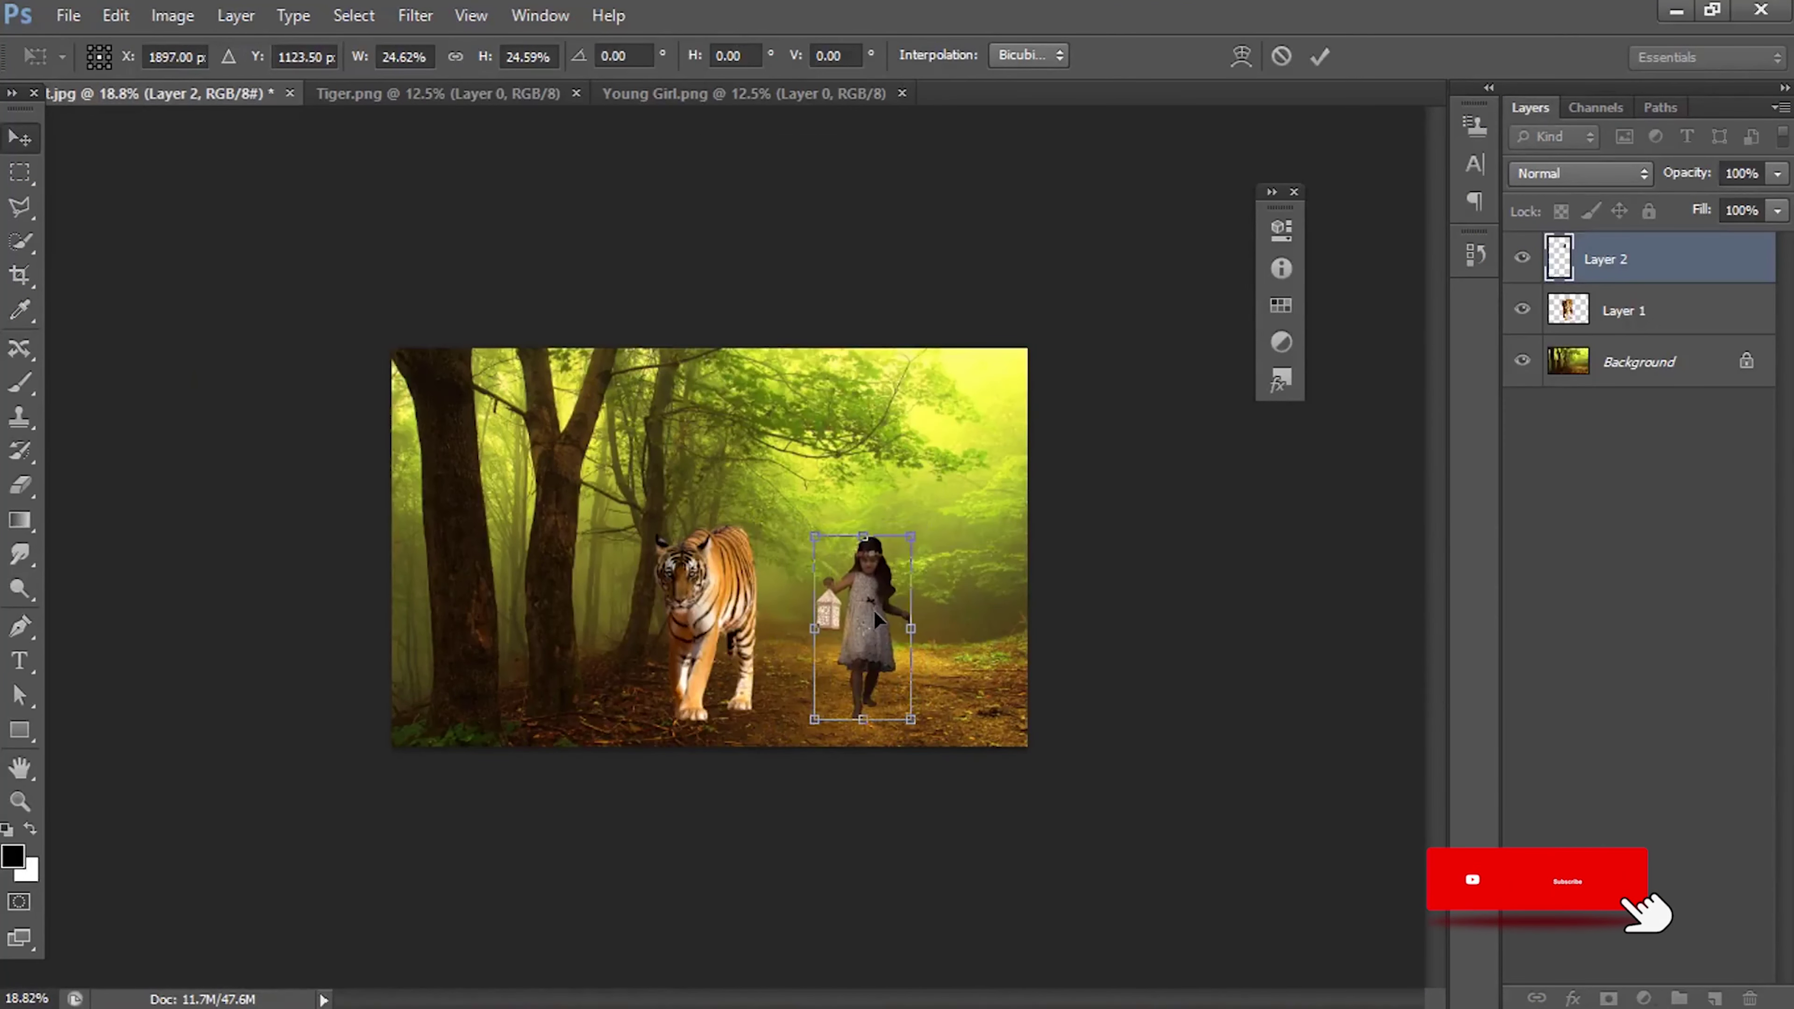
key(Return)
key(ctrl+plus)
key(ctrl+plus)
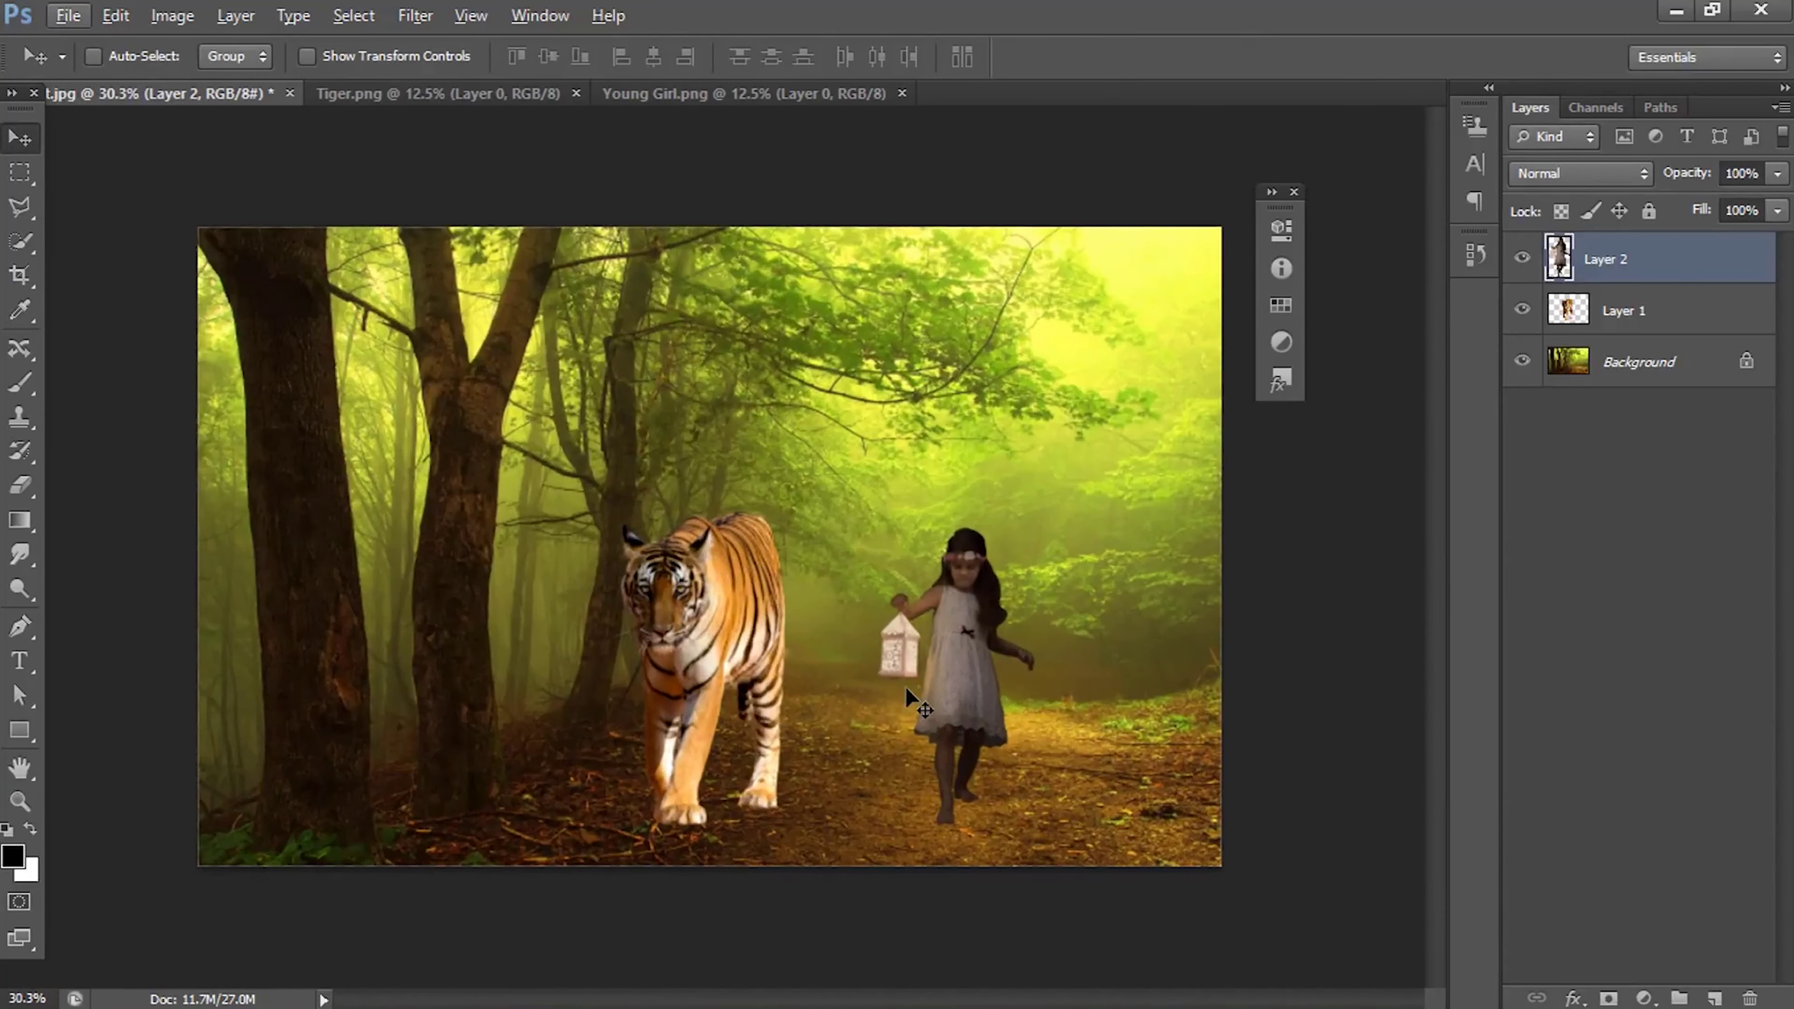
key(ctrl+t)
key(Return)
Step: Enlarge the tiger to about 118%, shift it right, and nudge the girl right on the path
ctrl+click(733, 597)
key(ctrl+t)
drag(424, 449, 321, 372)
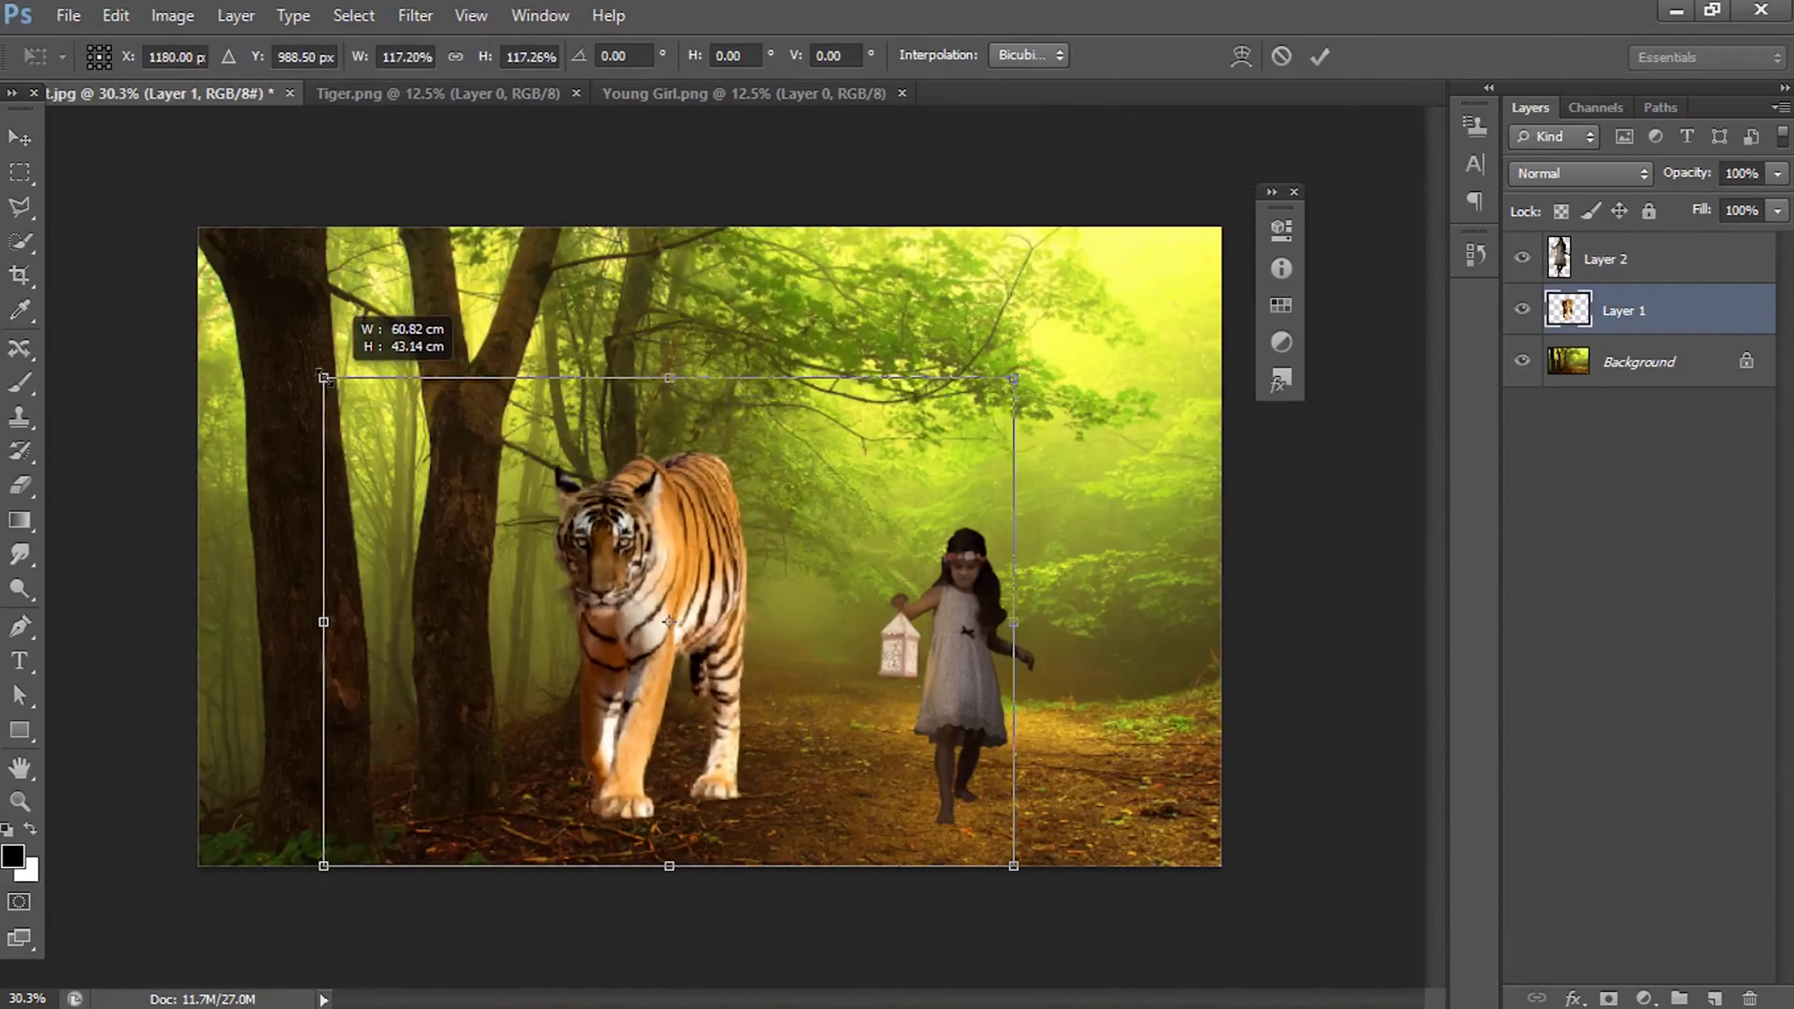
drag(683, 621, 747, 620)
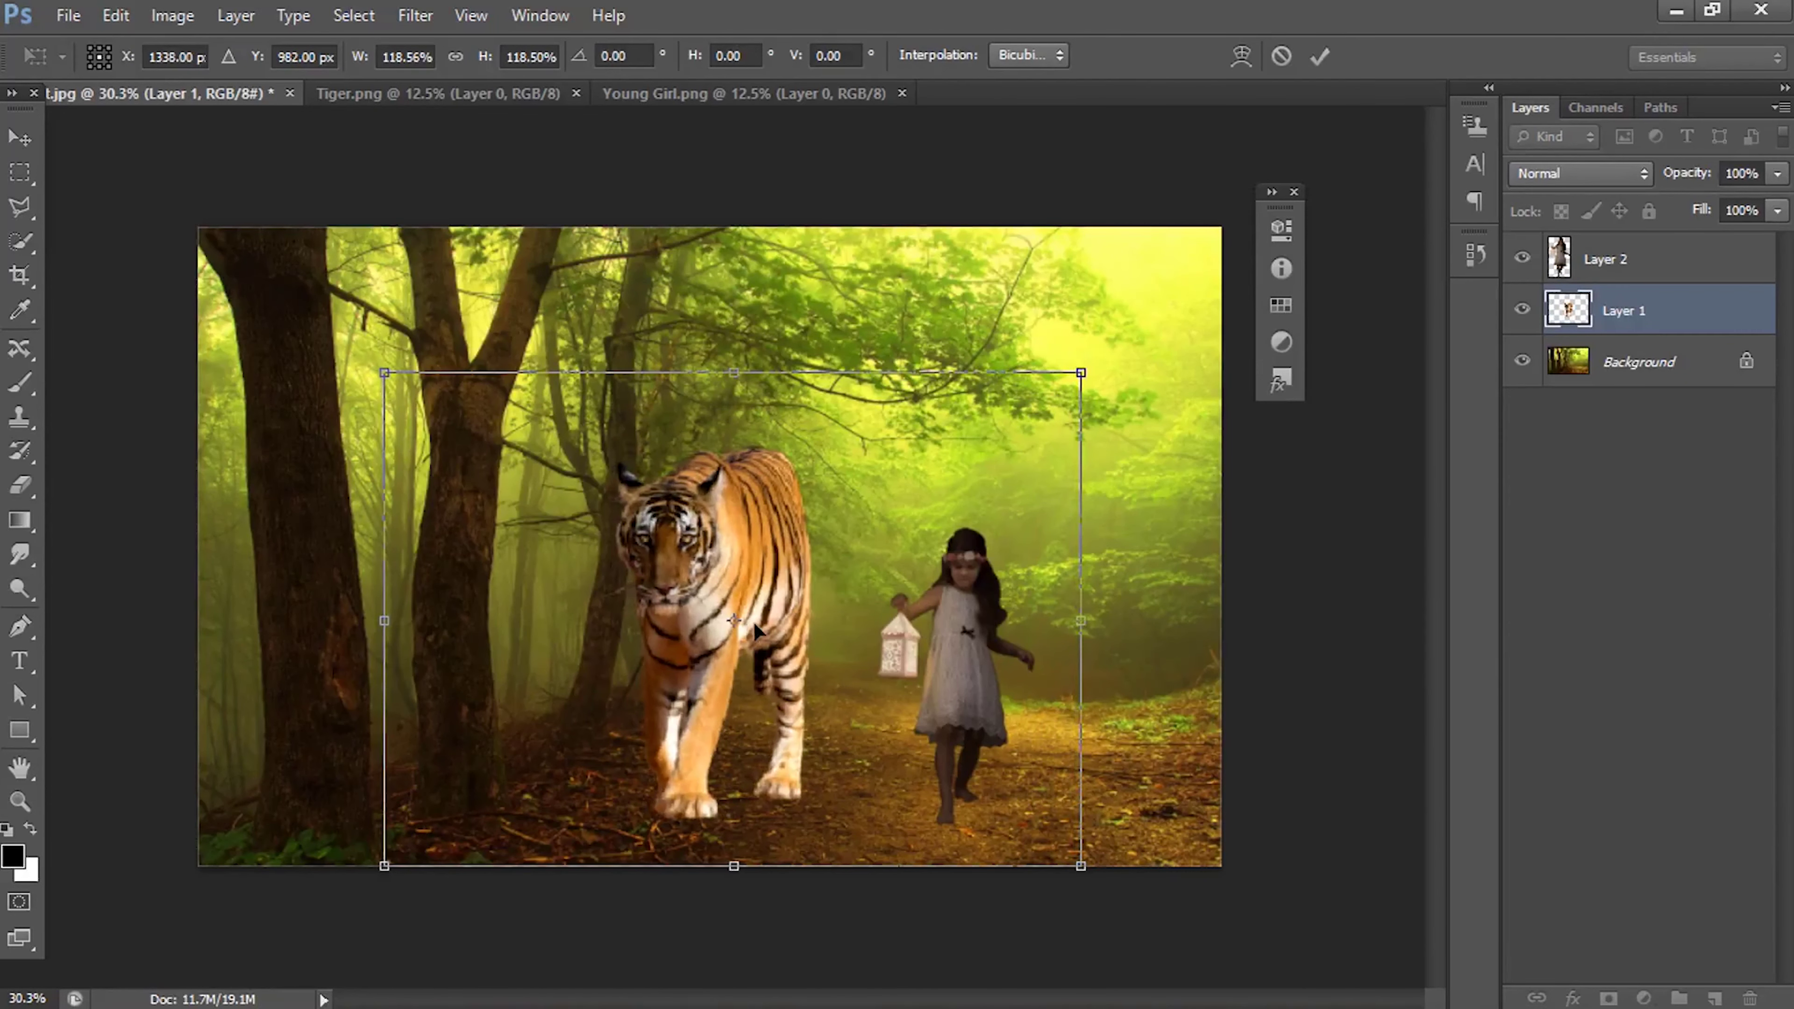
key(Return)
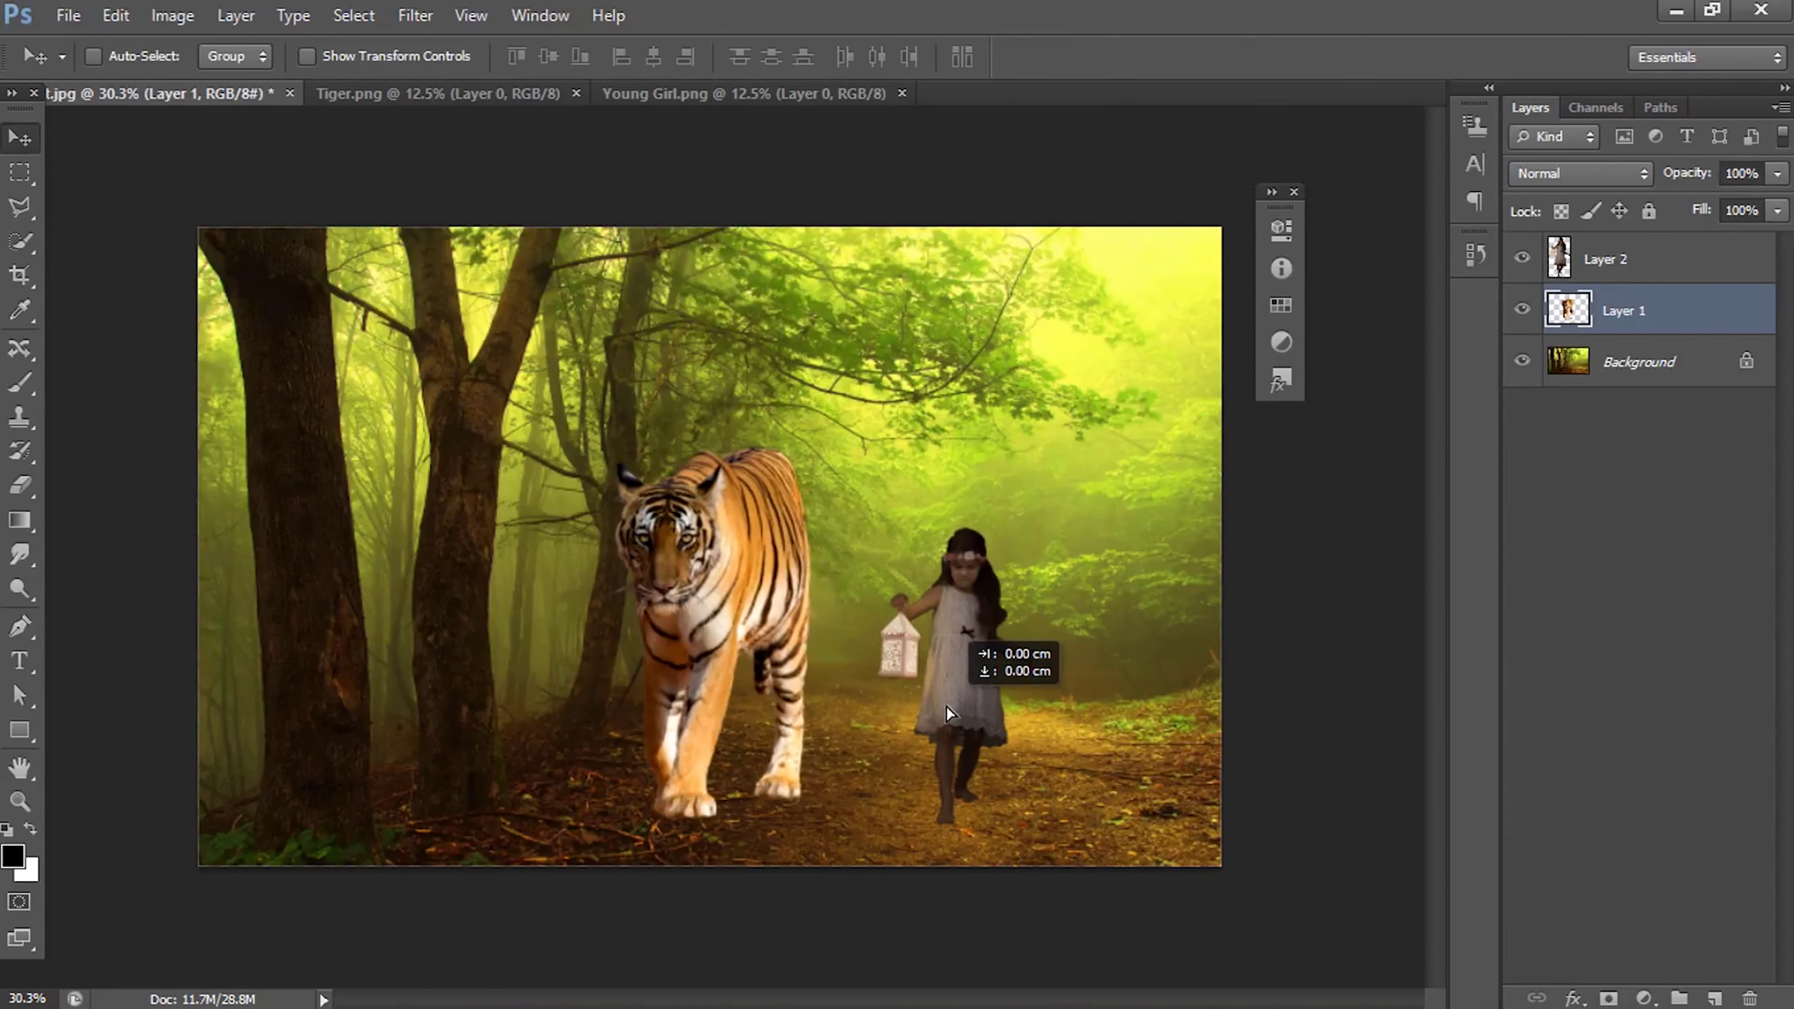
drag(944, 698, 975, 678)
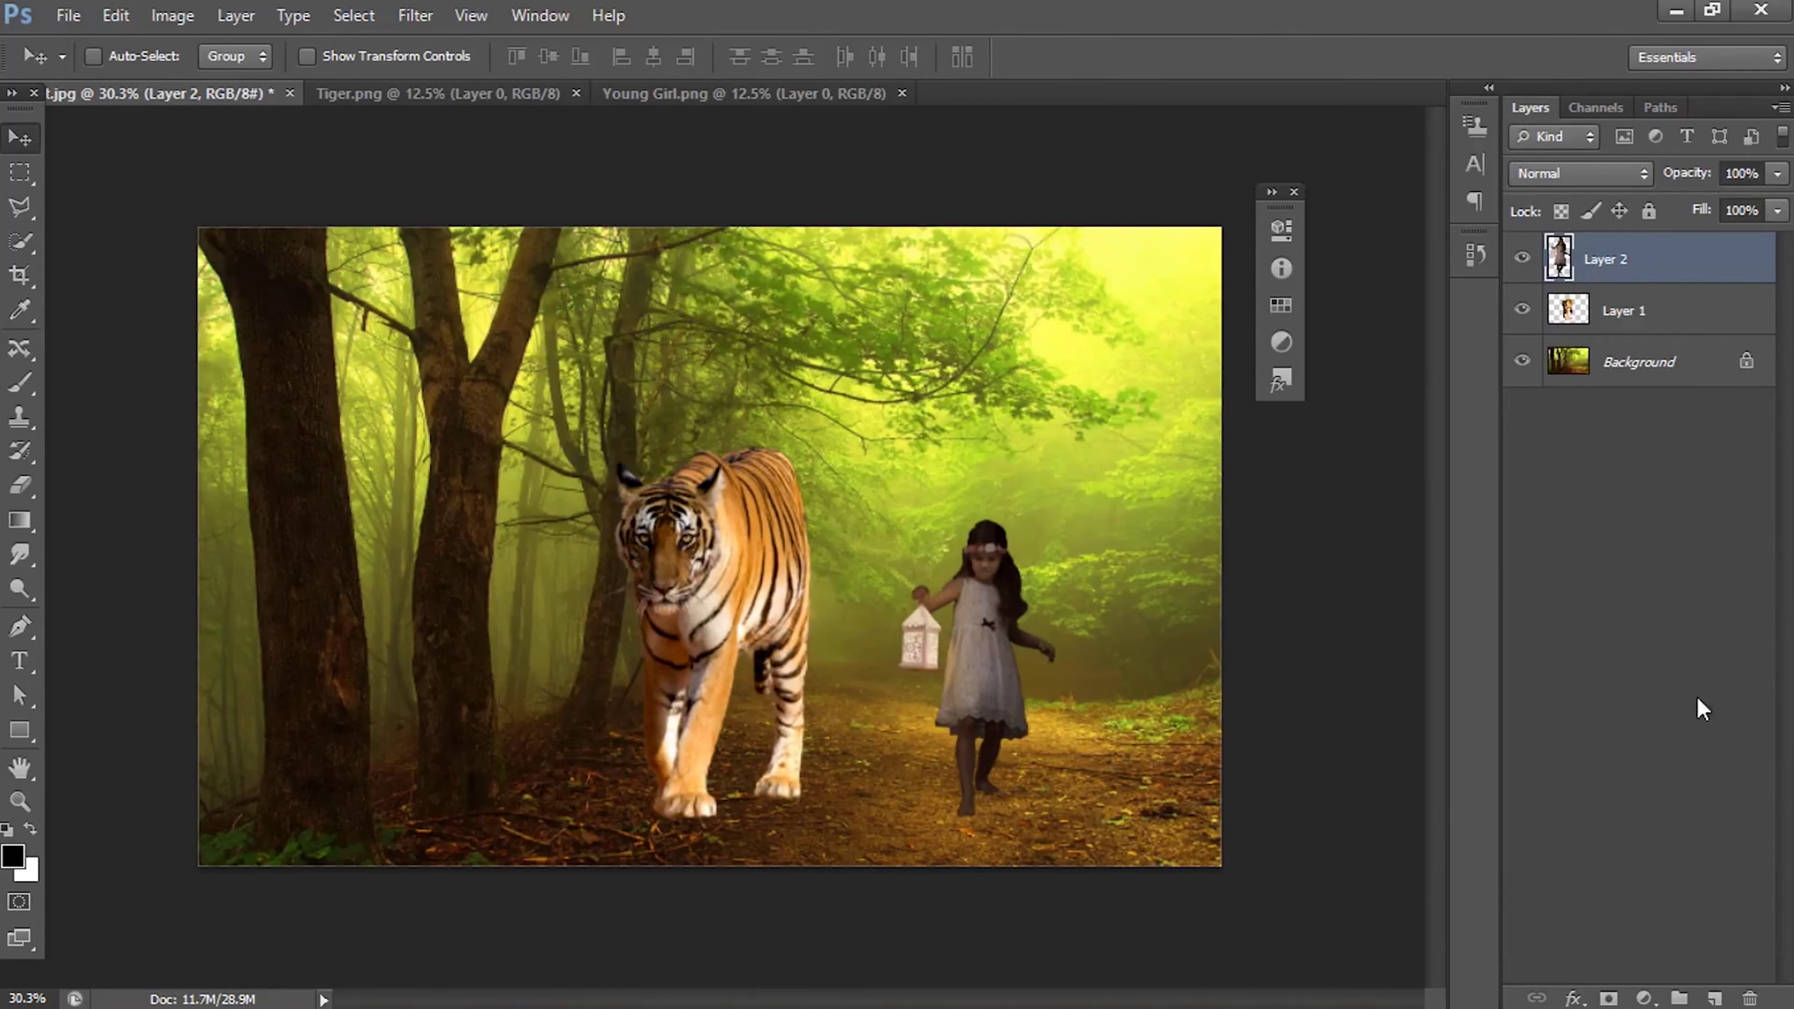
Step: Add a Hue/Saturation adjustment with Saturation -85
click(1643, 998)
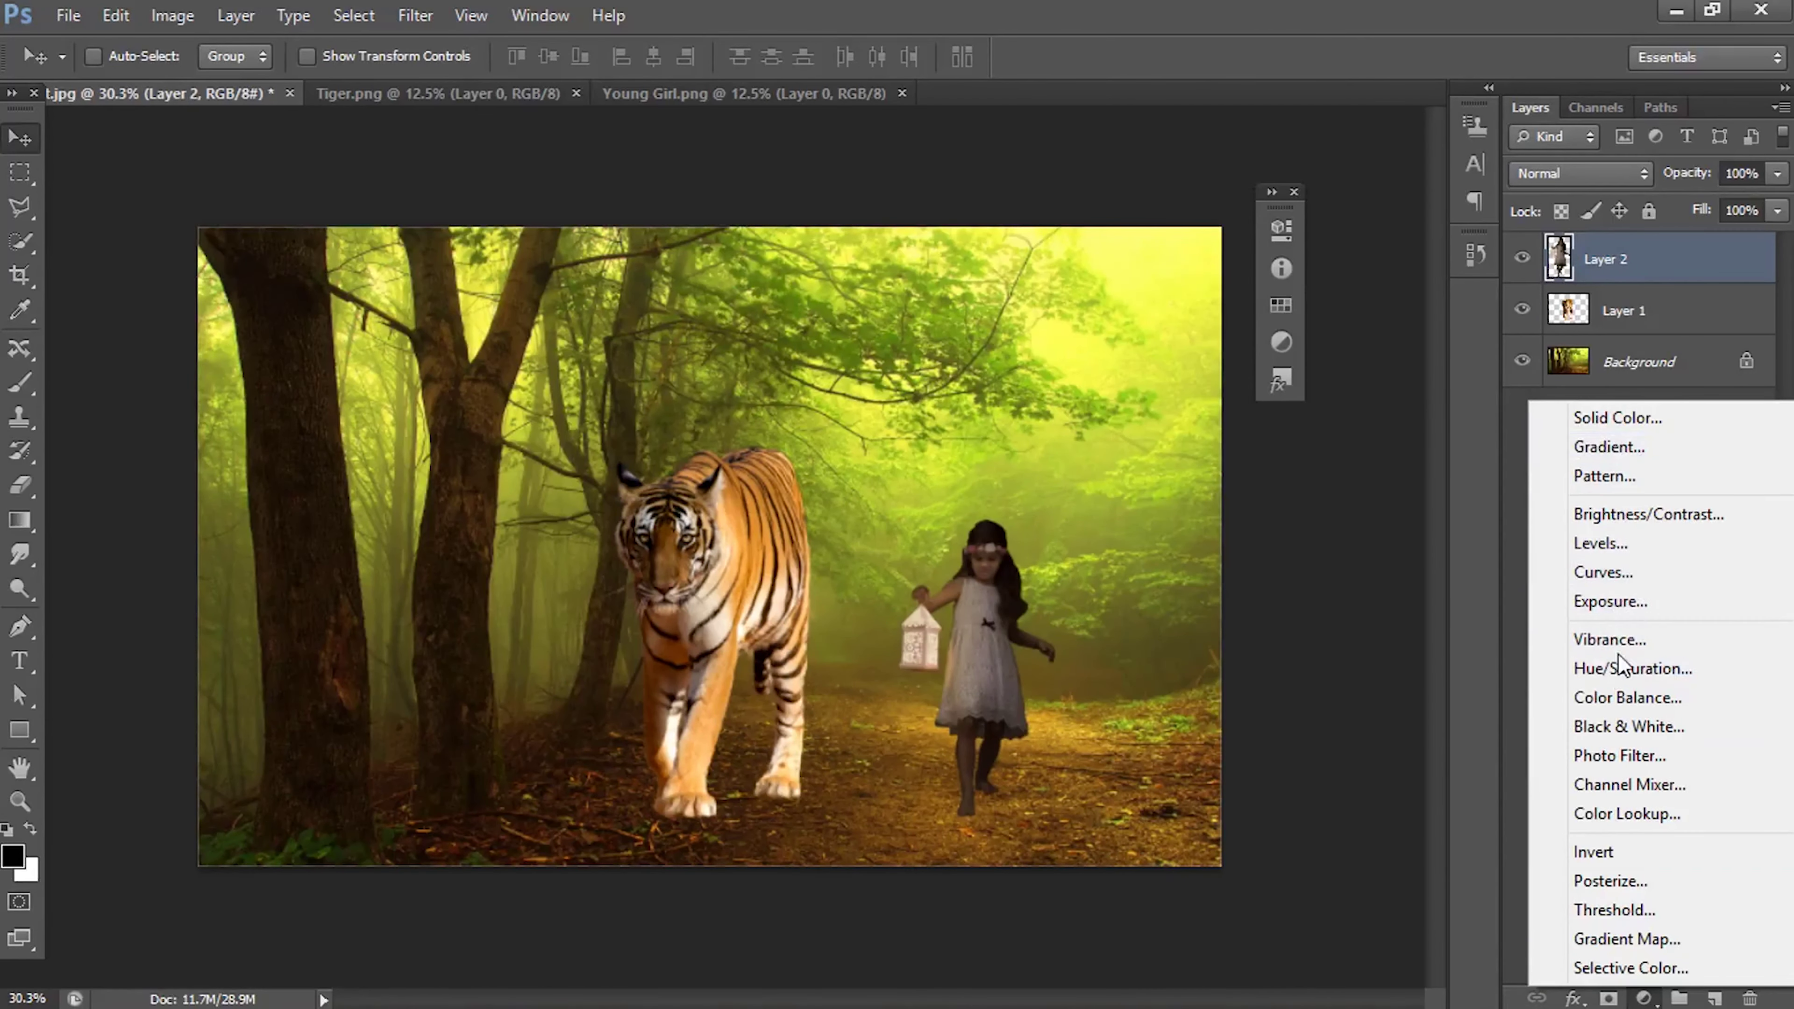
click(1620, 668)
drag(1055, 444, 916, 446)
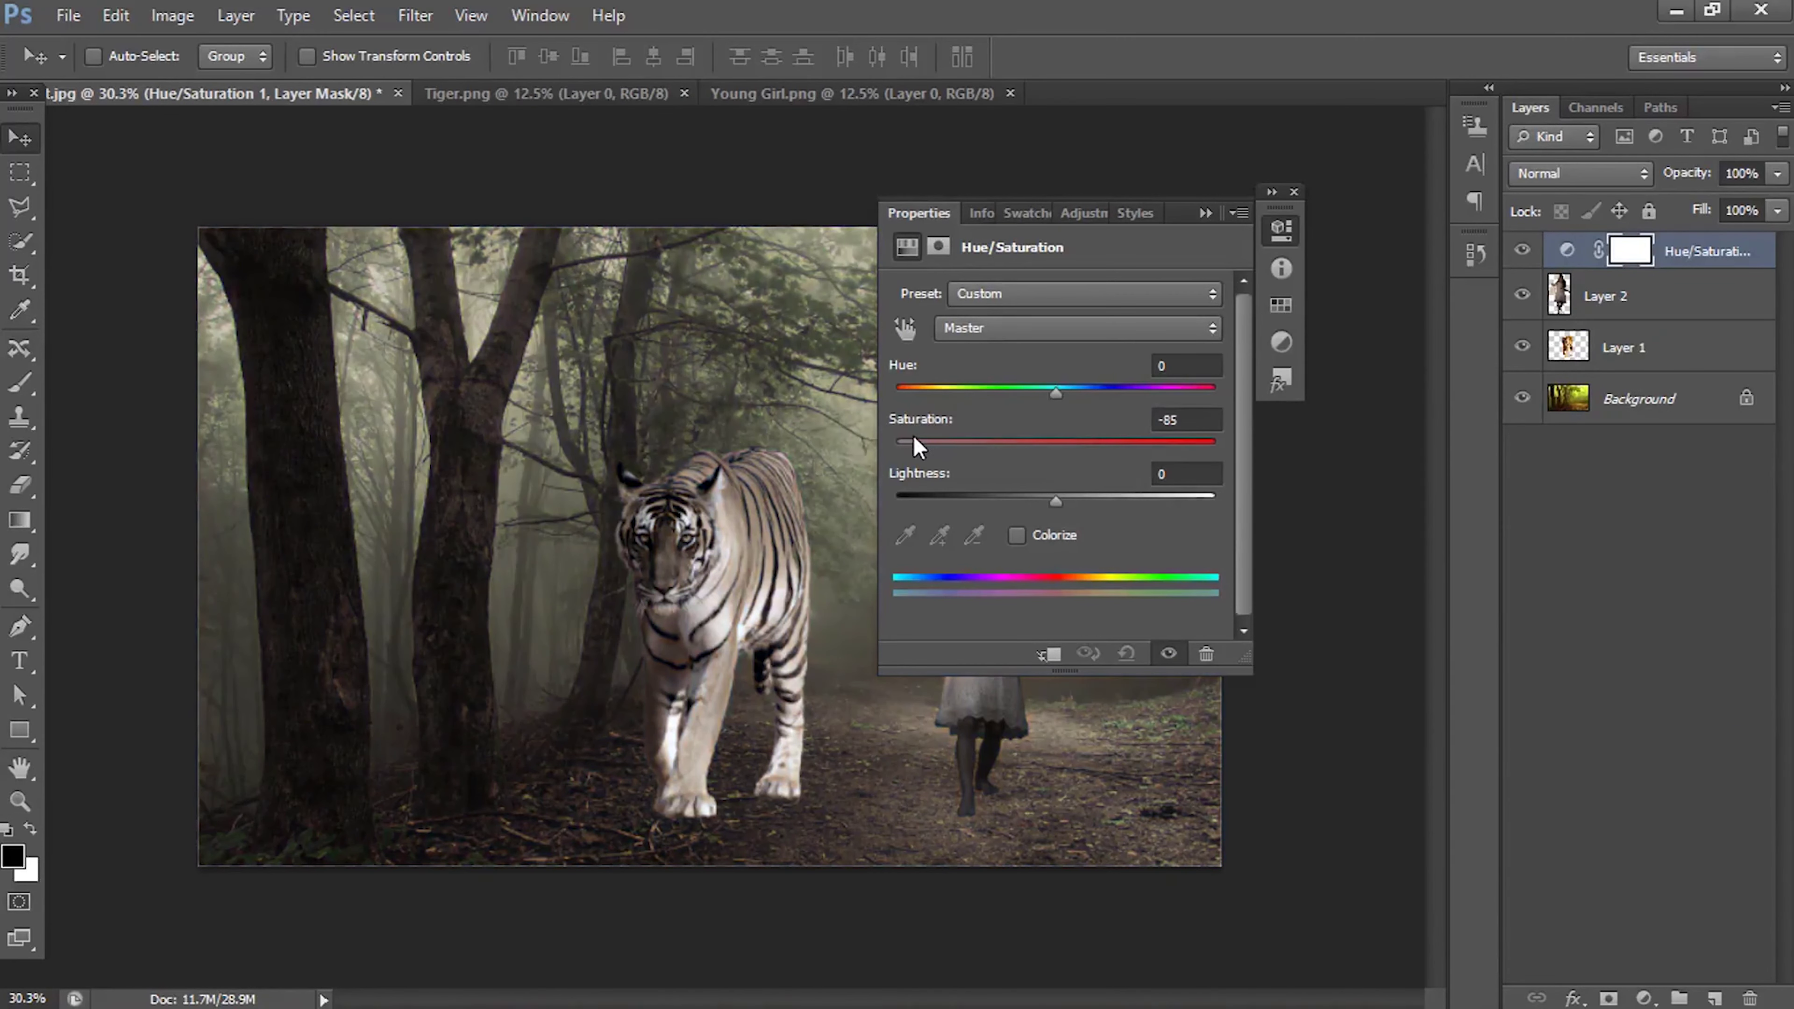
click(1205, 213)
Step: Add a Curves adjustment with an S-curve: lowered shadows, lifted highlights
click(1644, 998)
click(1624, 579)
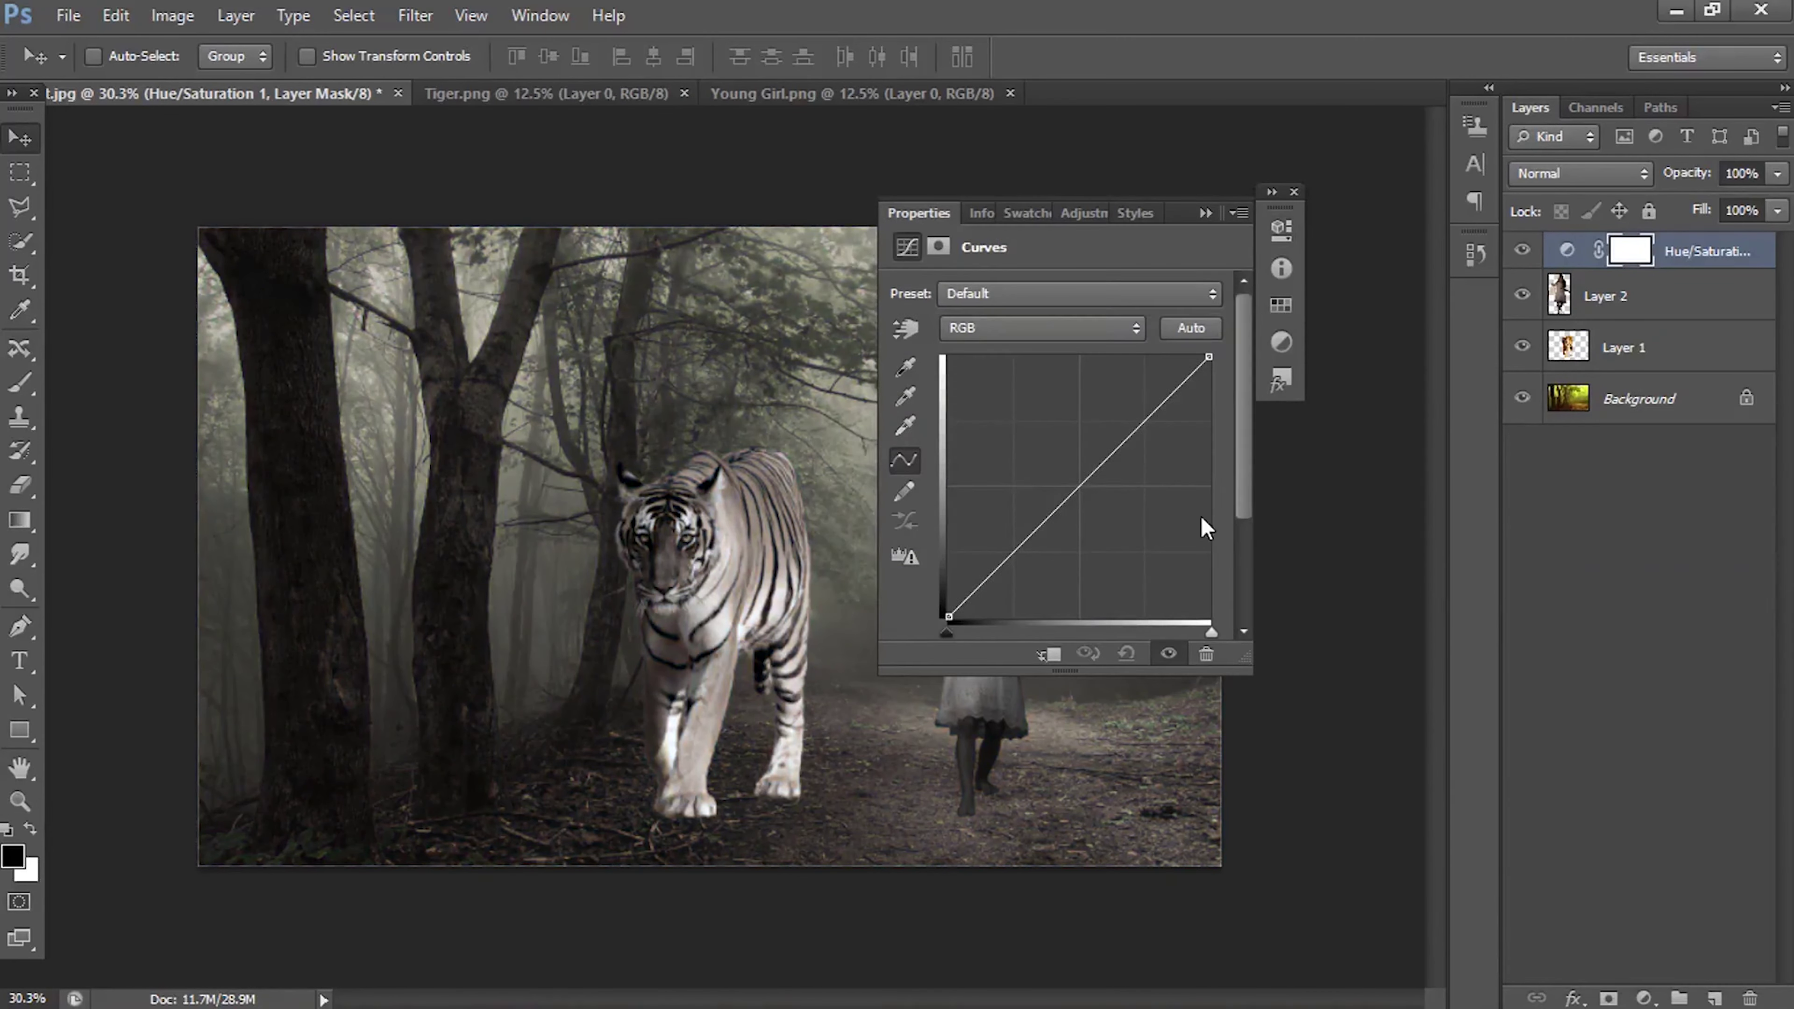
drag(1038, 527, 1038, 556)
drag(1141, 425, 1141, 412)
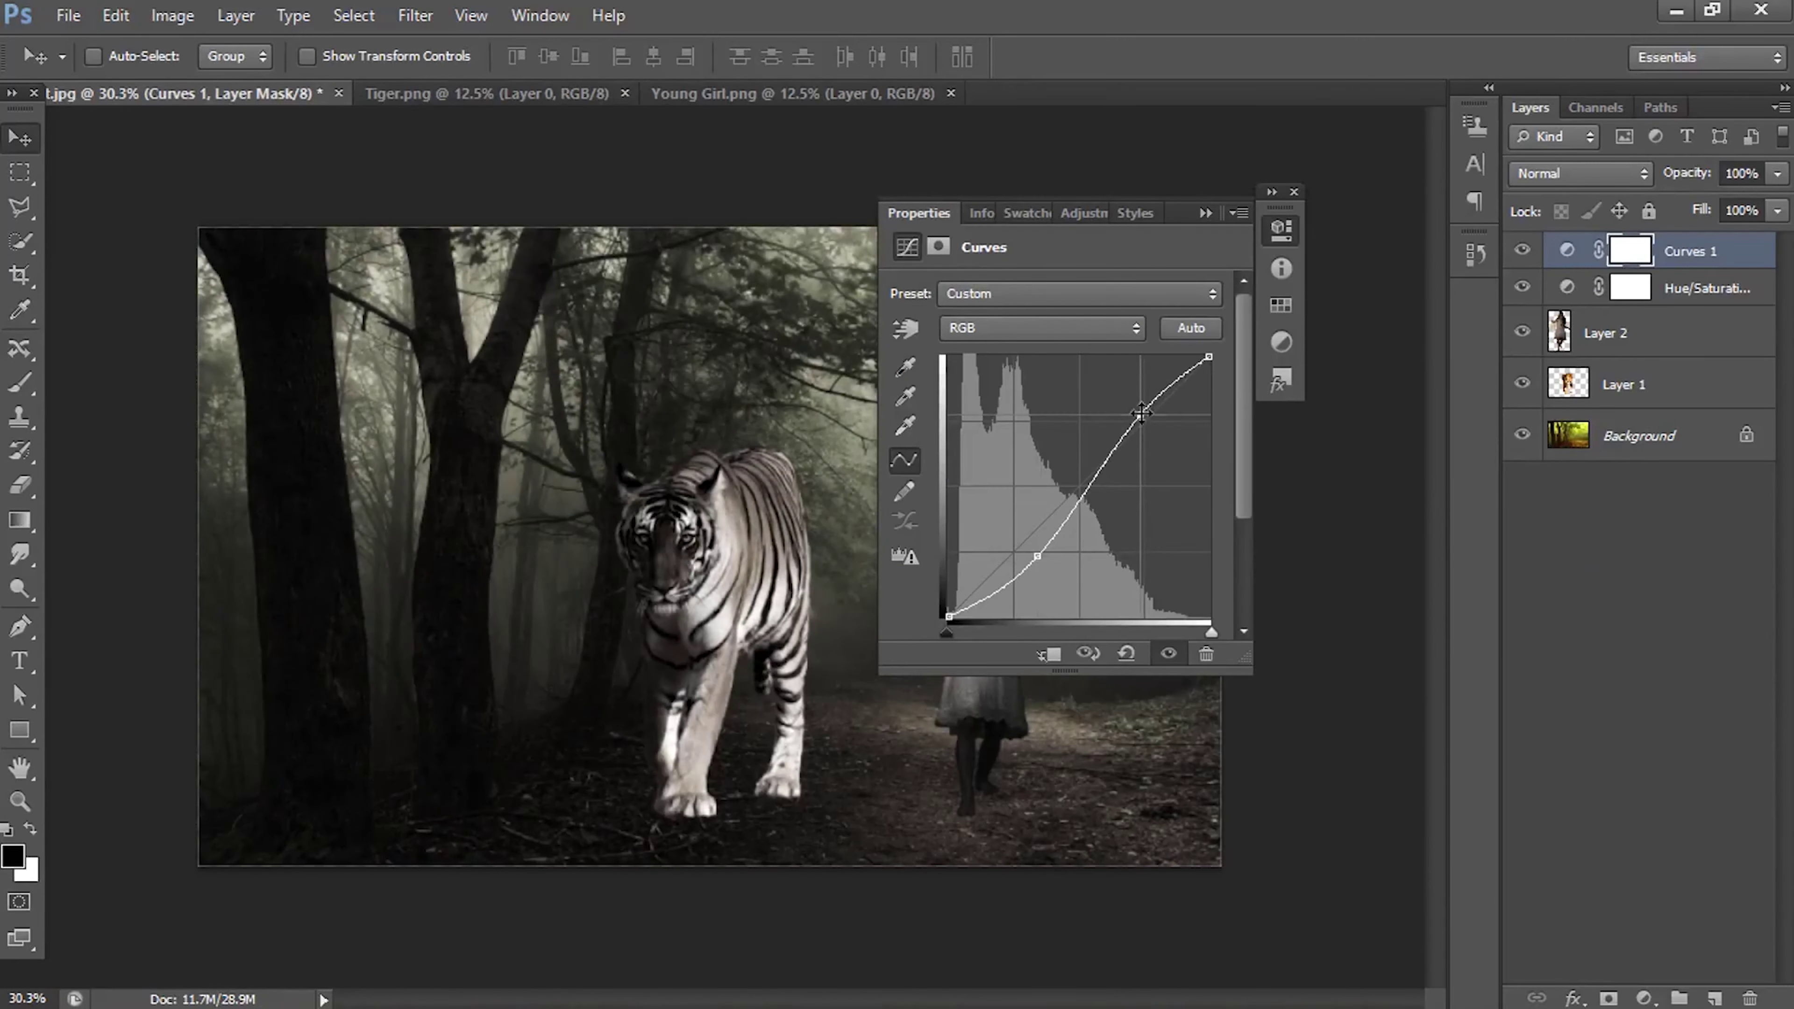
click(1205, 213)
Step: Add a Color Balance adjustment with midtones Cyan -73 and Blue +62
click(1644, 998)
click(1592, 597)
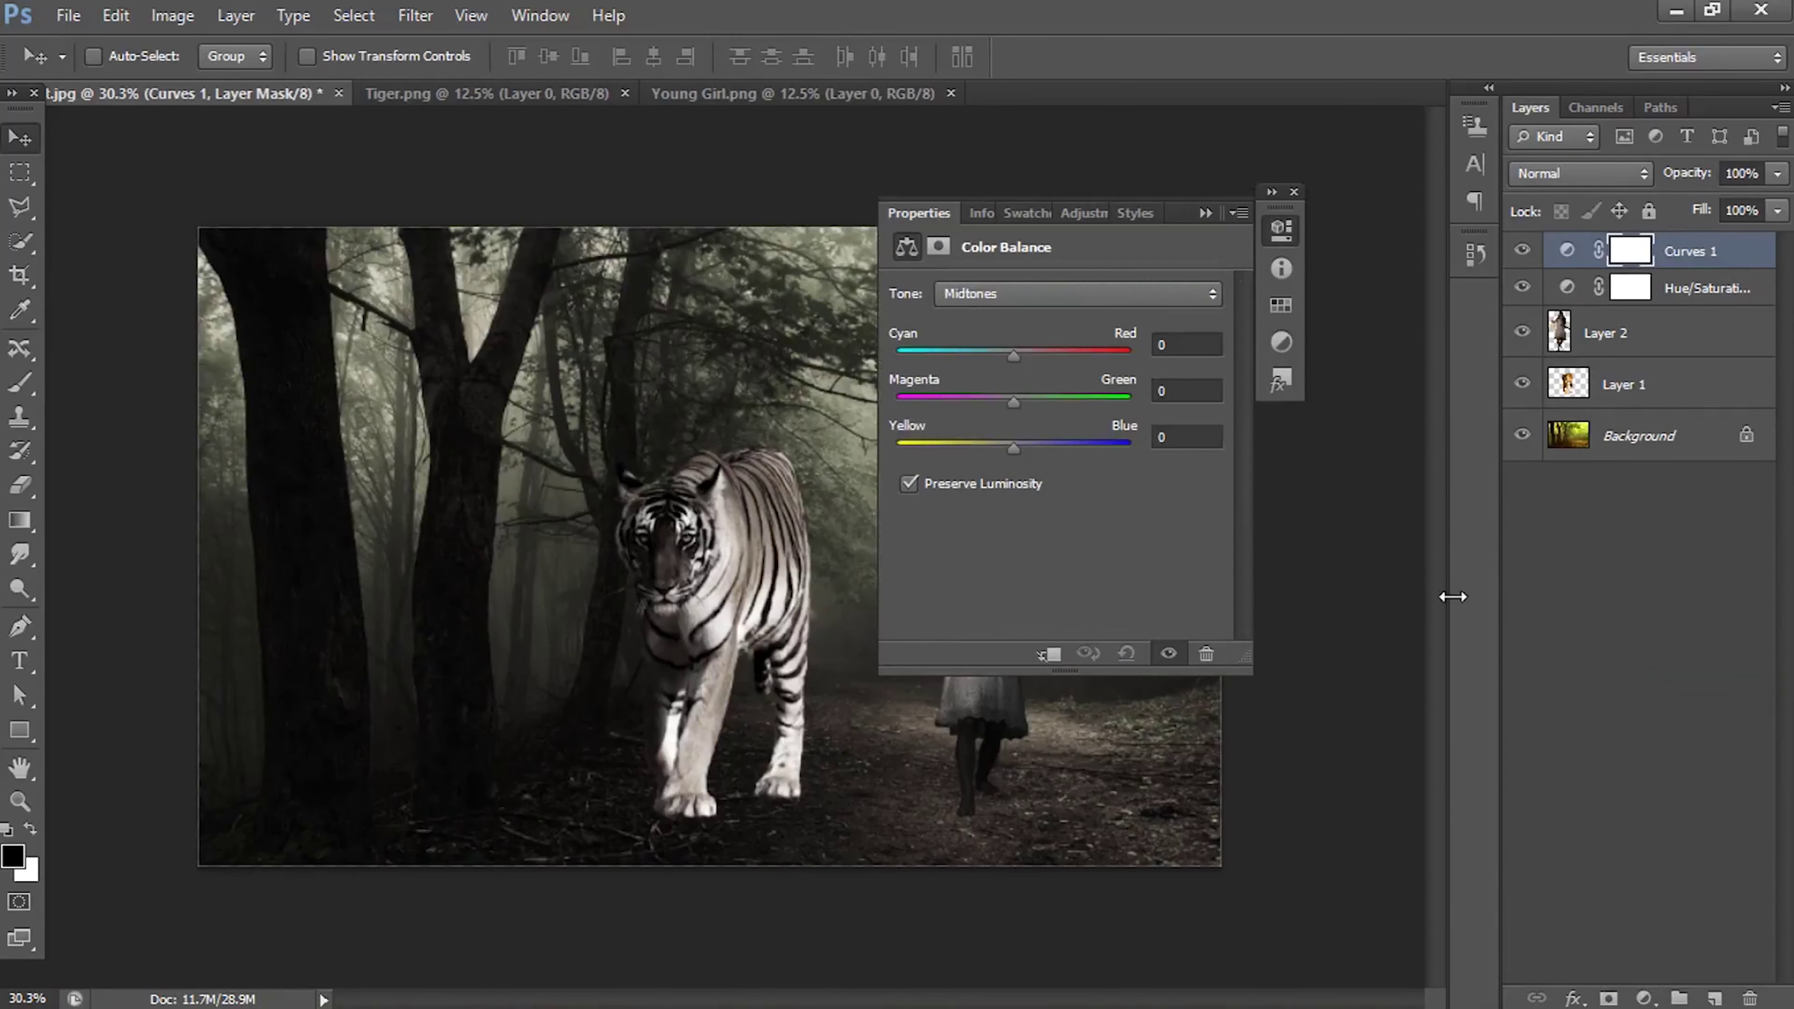
drag(1013, 355, 927, 355)
drag(1013, 449, 1085, 449)
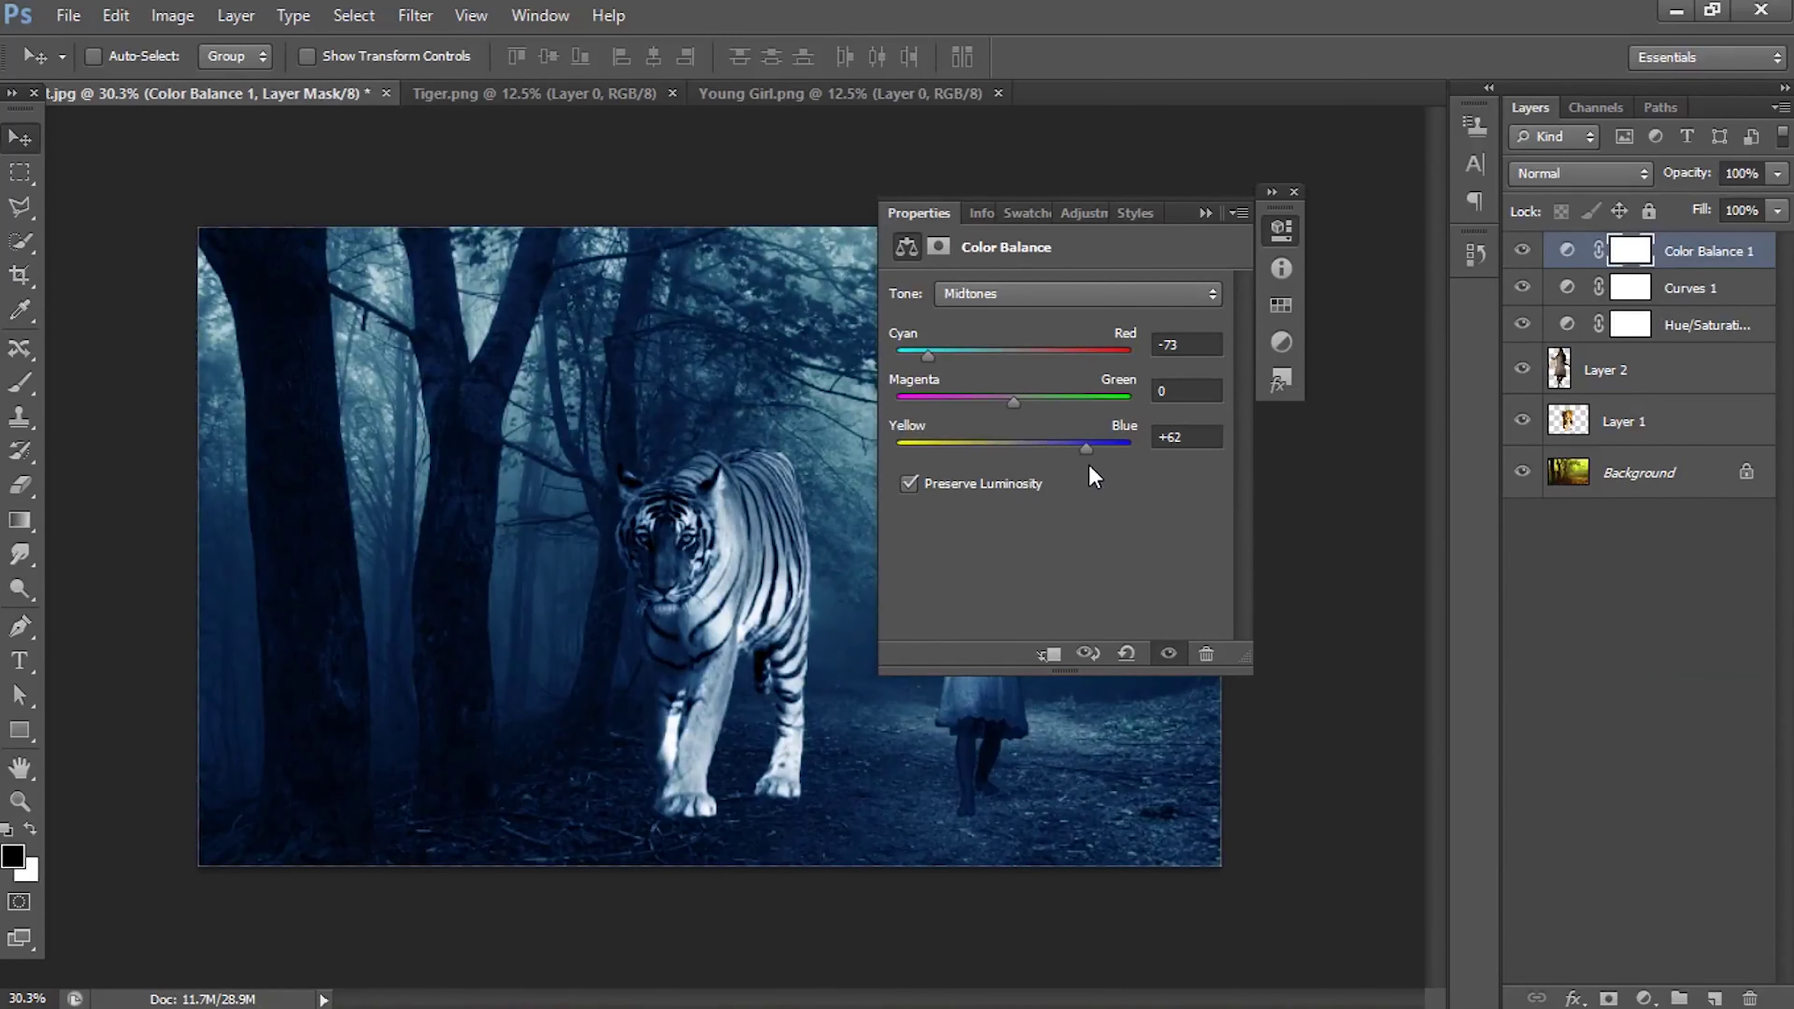
click(1212, 210)
Step: Move Color Balance 1 below Curves 1 in the layer stack
drag(1702, 251, 1691, 305)
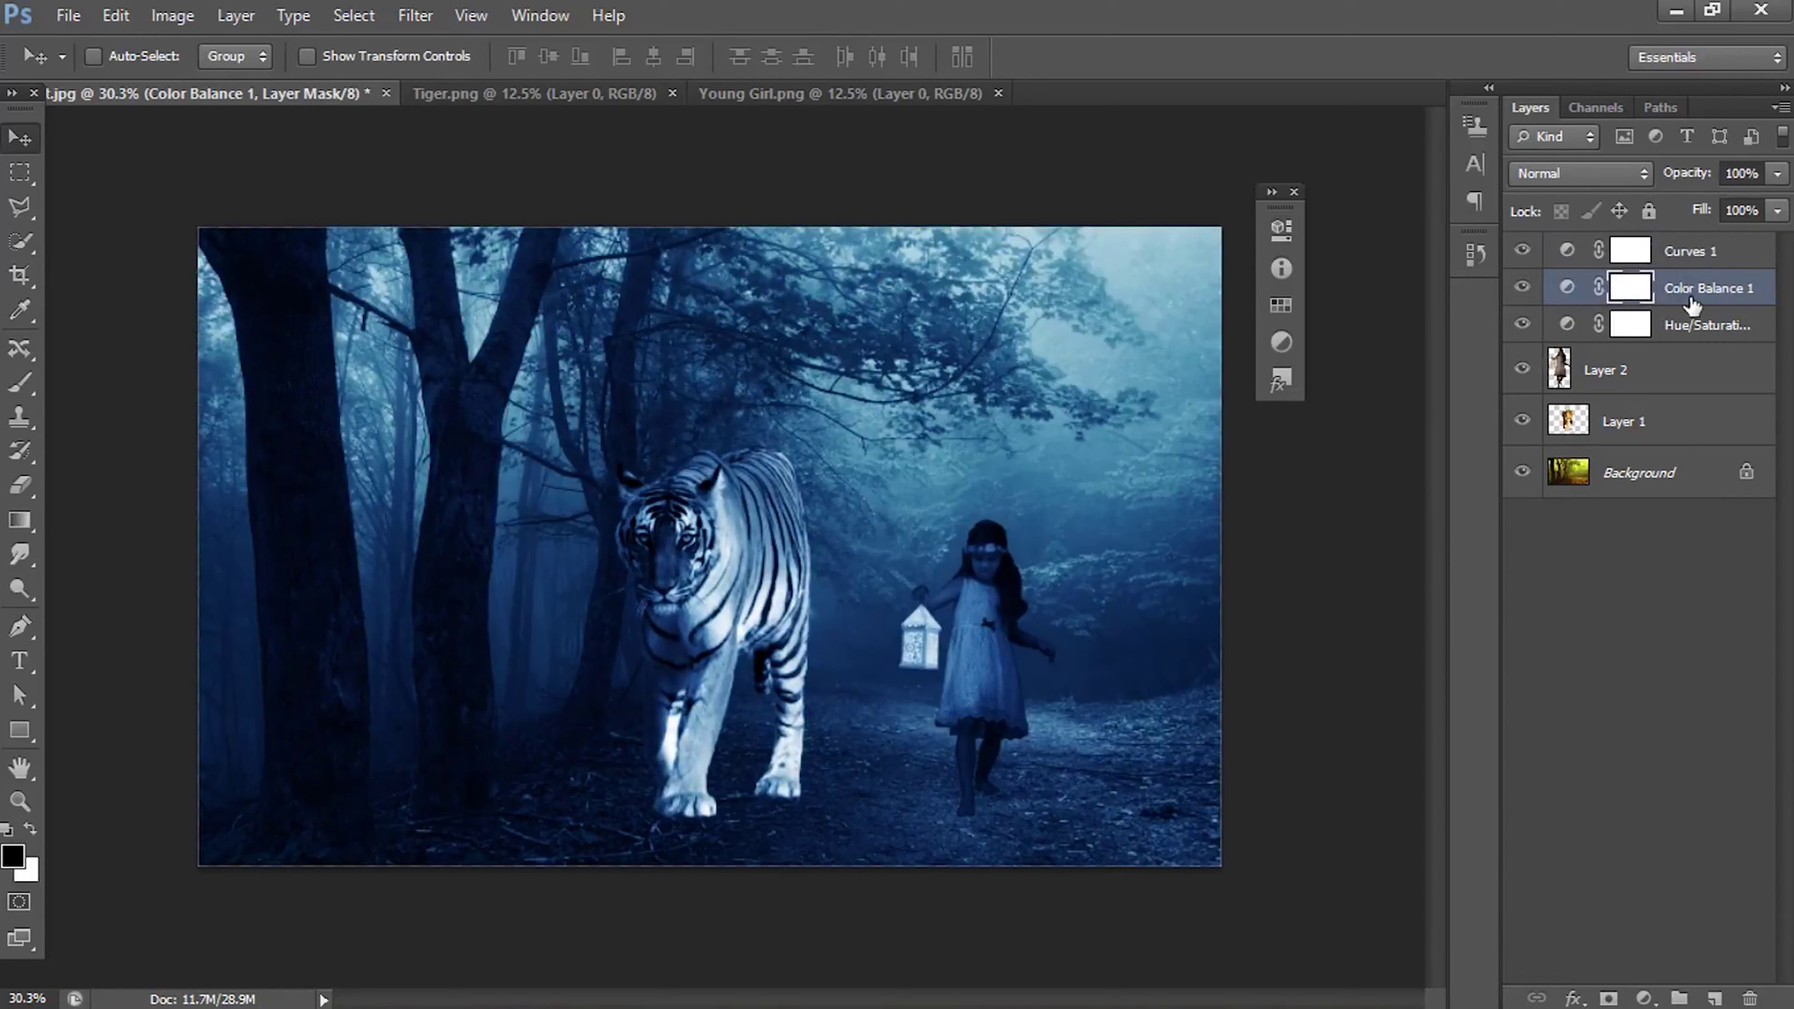
double_click(1627, 265)
click(1212, 212)
click(1667, 288)
Step: Add a Curves 2 adjustment that bends the curve down to darken the scene
click(1643, 997)
click(1589, 585)
drag(1045, 520, 1034, 562)
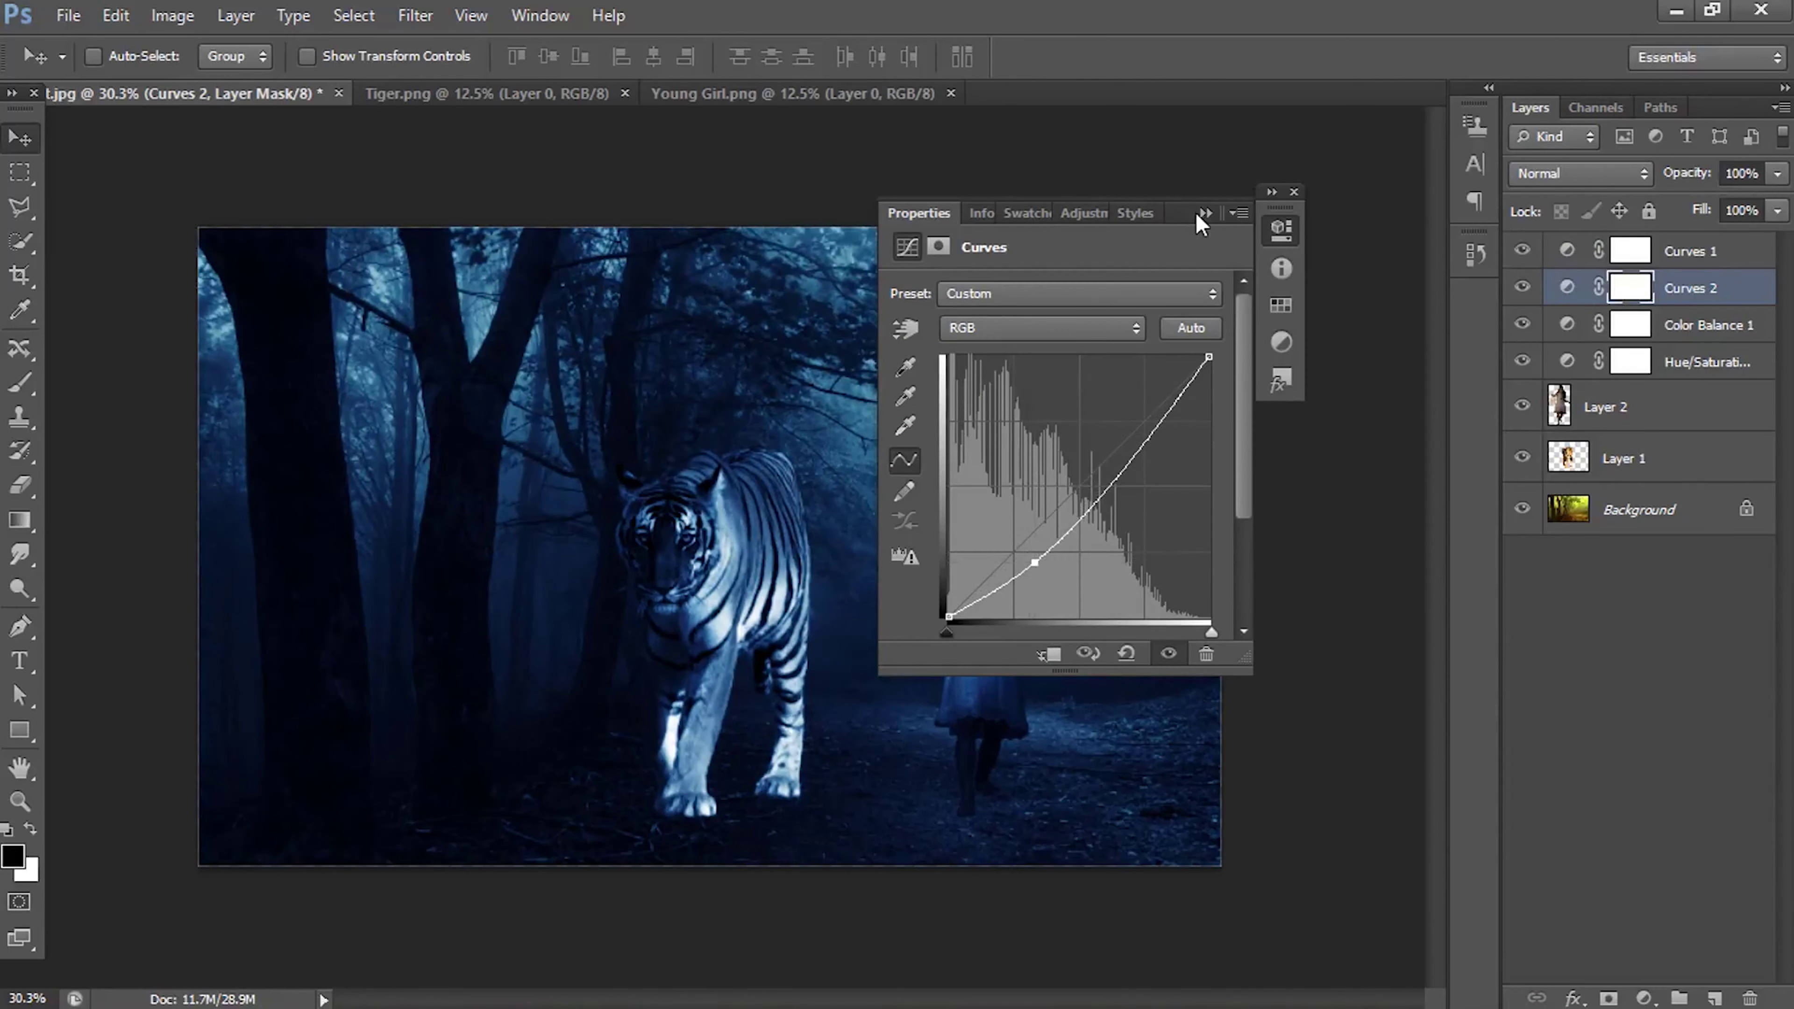
click(1204, 213)
click(1687, 265)
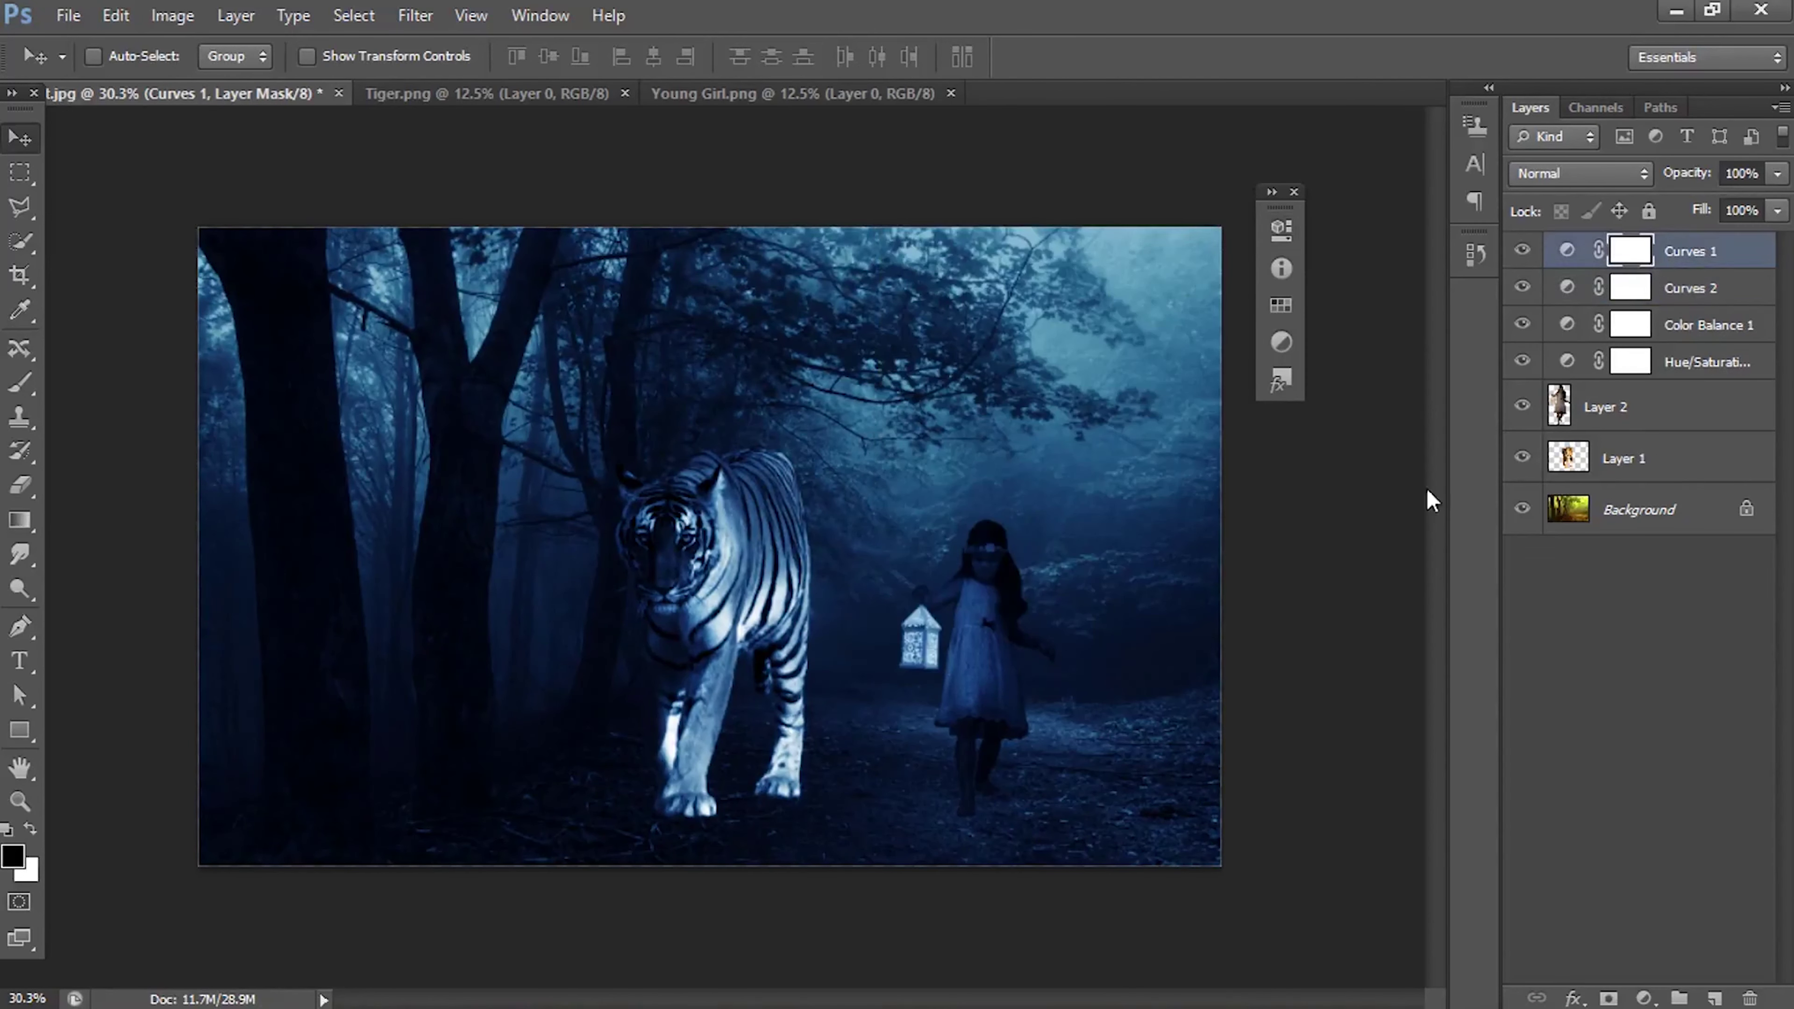
click(1688, 368)
Step: Rename Layer 1 to 'Tiger' and Layer 2 to 'Girl'
click(19, 381)
right_click(1578, 458)
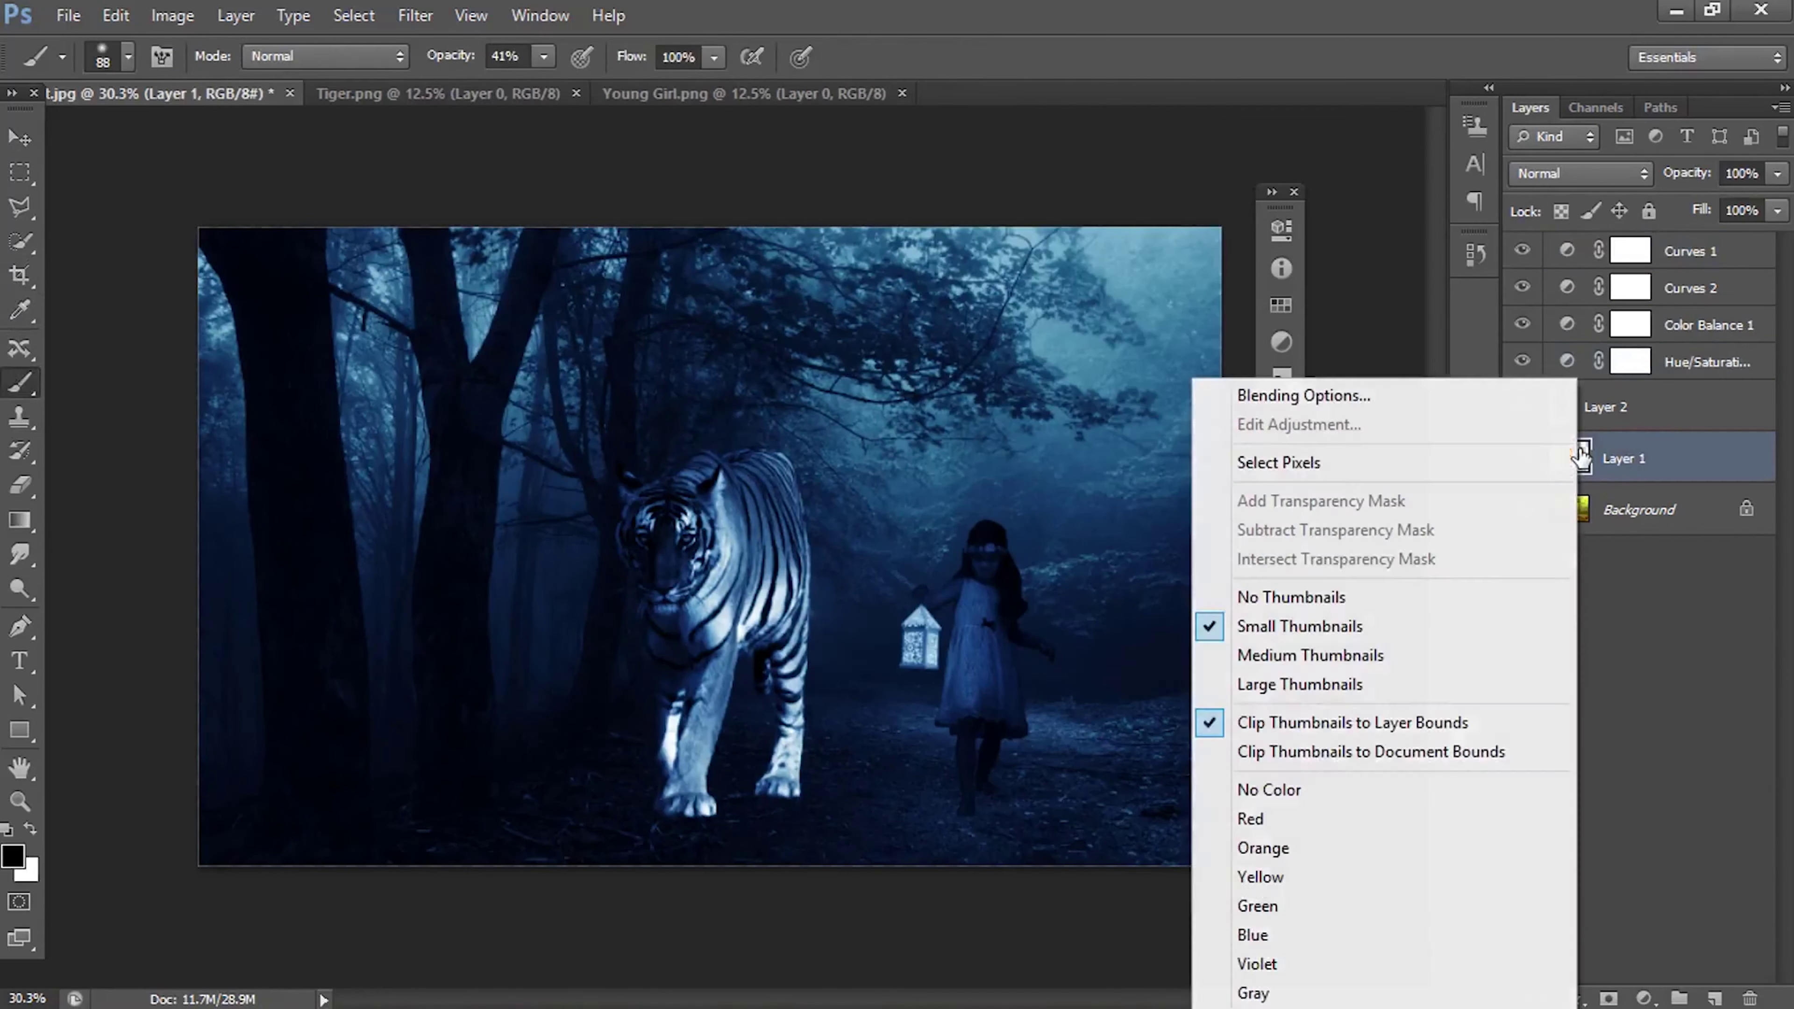
click(1631, 461)
double_click(1636, 459)
text(Tiger)
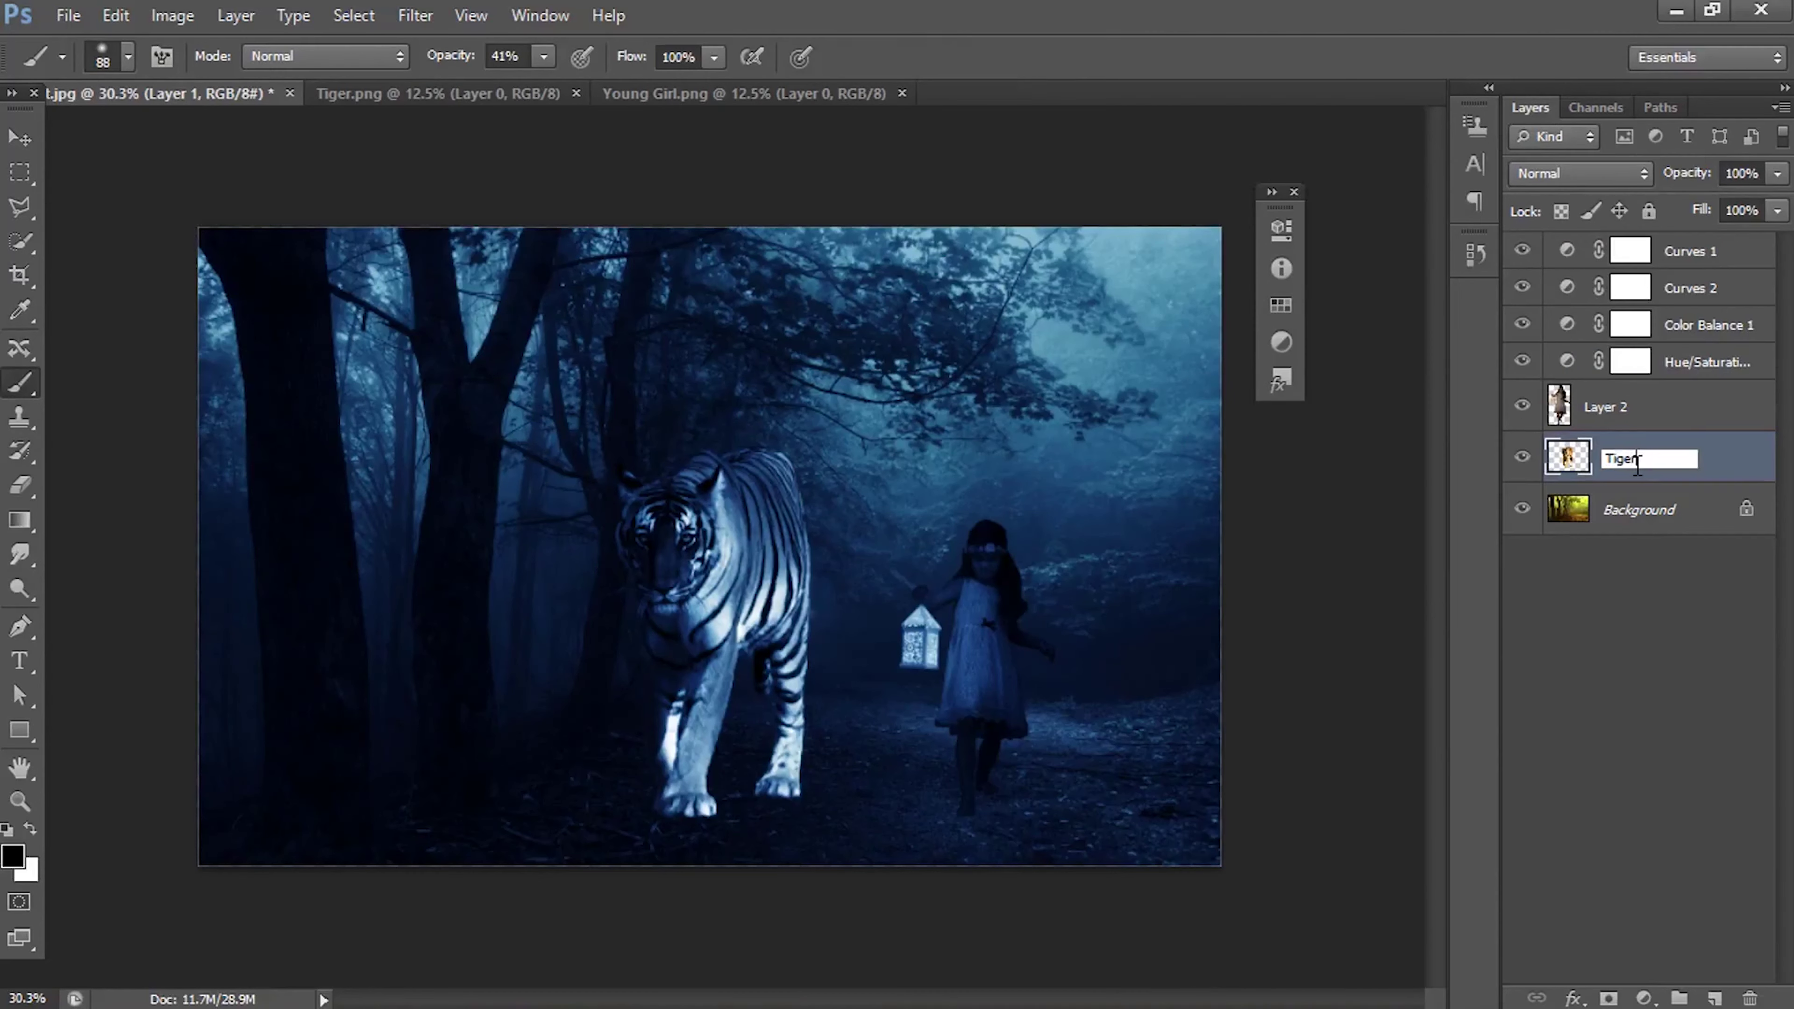
key(Return)
double_click(1611, 408)
text(Girl)
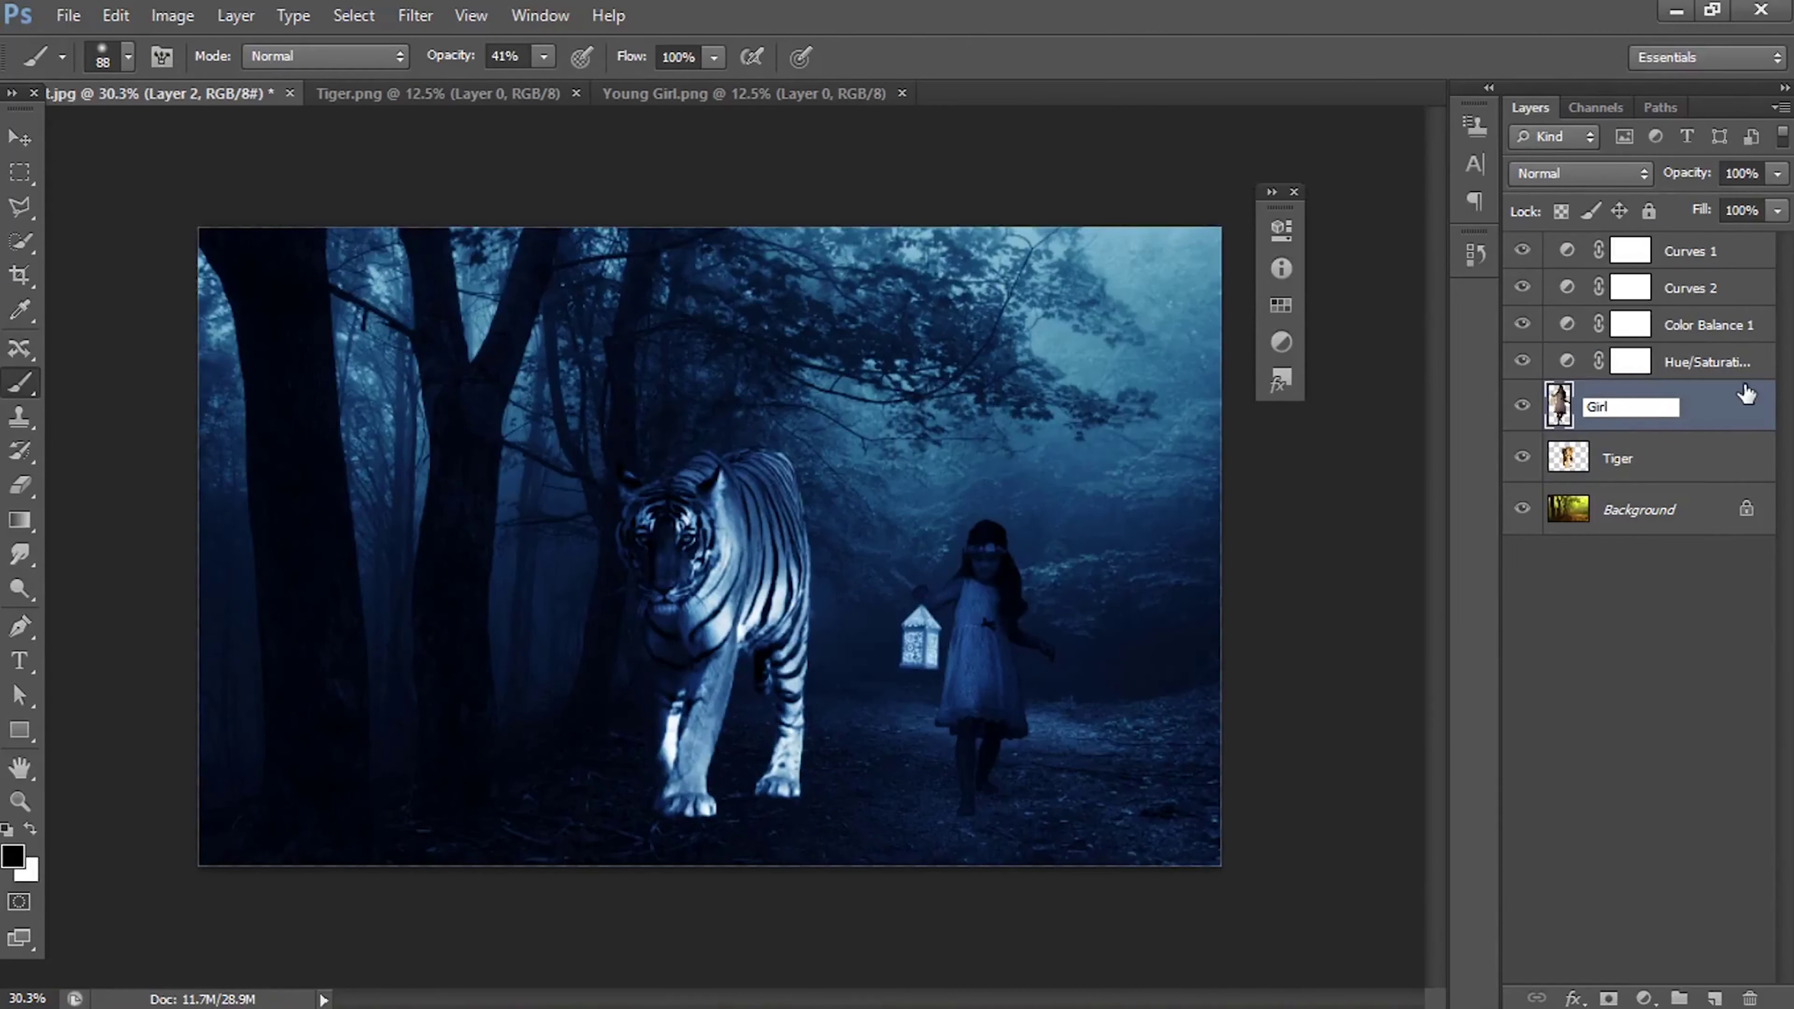
key(Return)
Step: With the tiger's pixels selected, paint black on the Hue/Saturation mask with a 123 px brush
click(1628, 364)
right_click(1571, 458)
click(1327, 460)
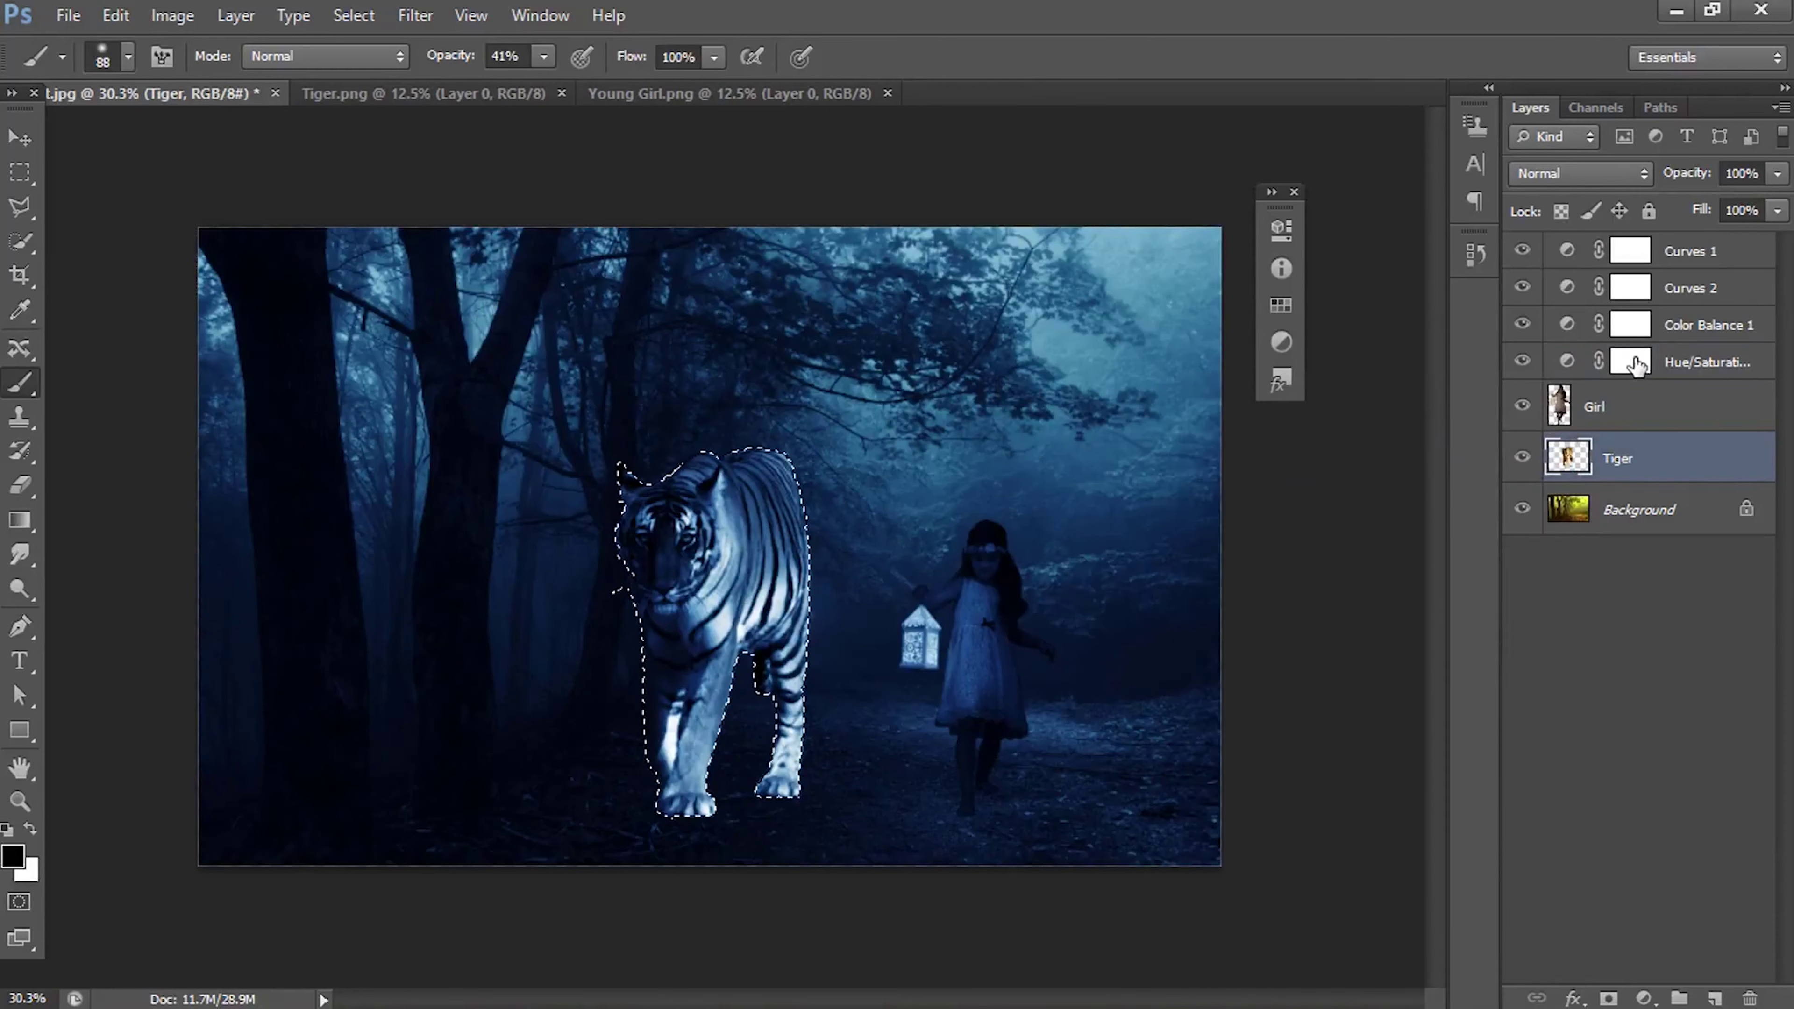
click(1635, 364)
right_click(797, 520)
drag(820, 561, 810, 695)
key(Return)
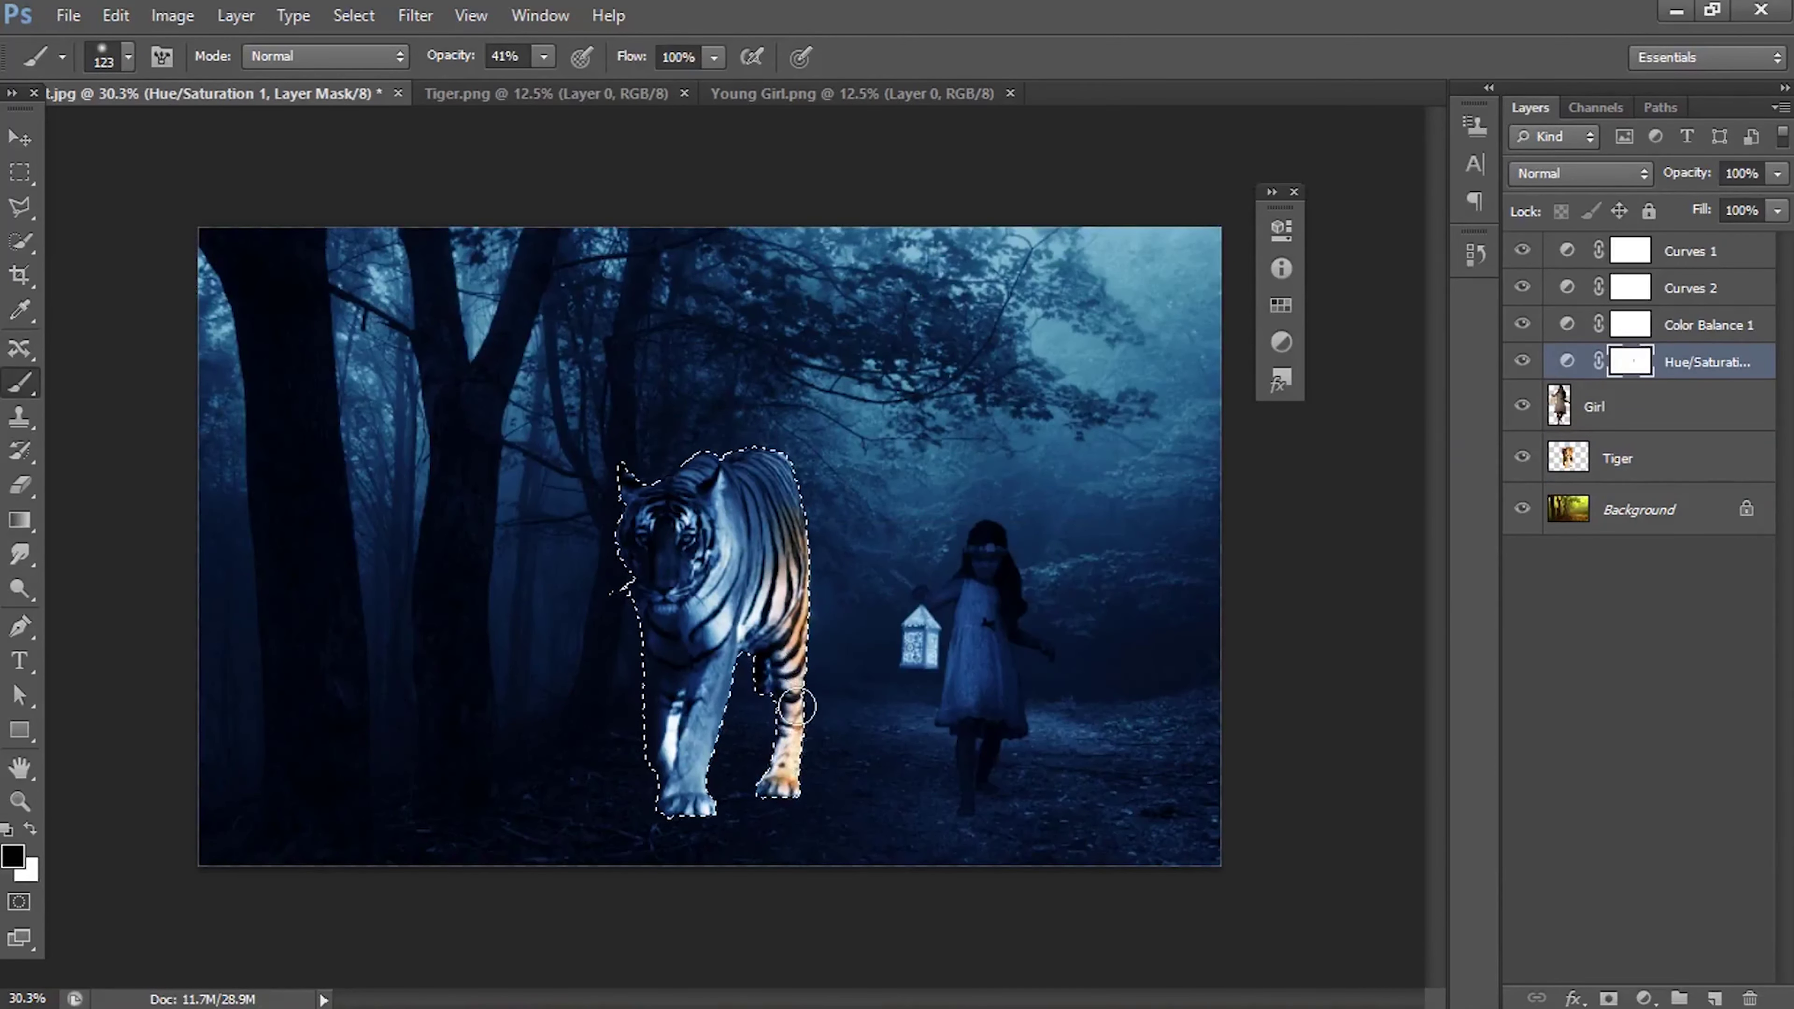
mouse_move(794, 579)
mouse_down()
mouse_move(741, 601)
mouse_move(770, 496)
mouse_move(727, 707)
mouse_up()
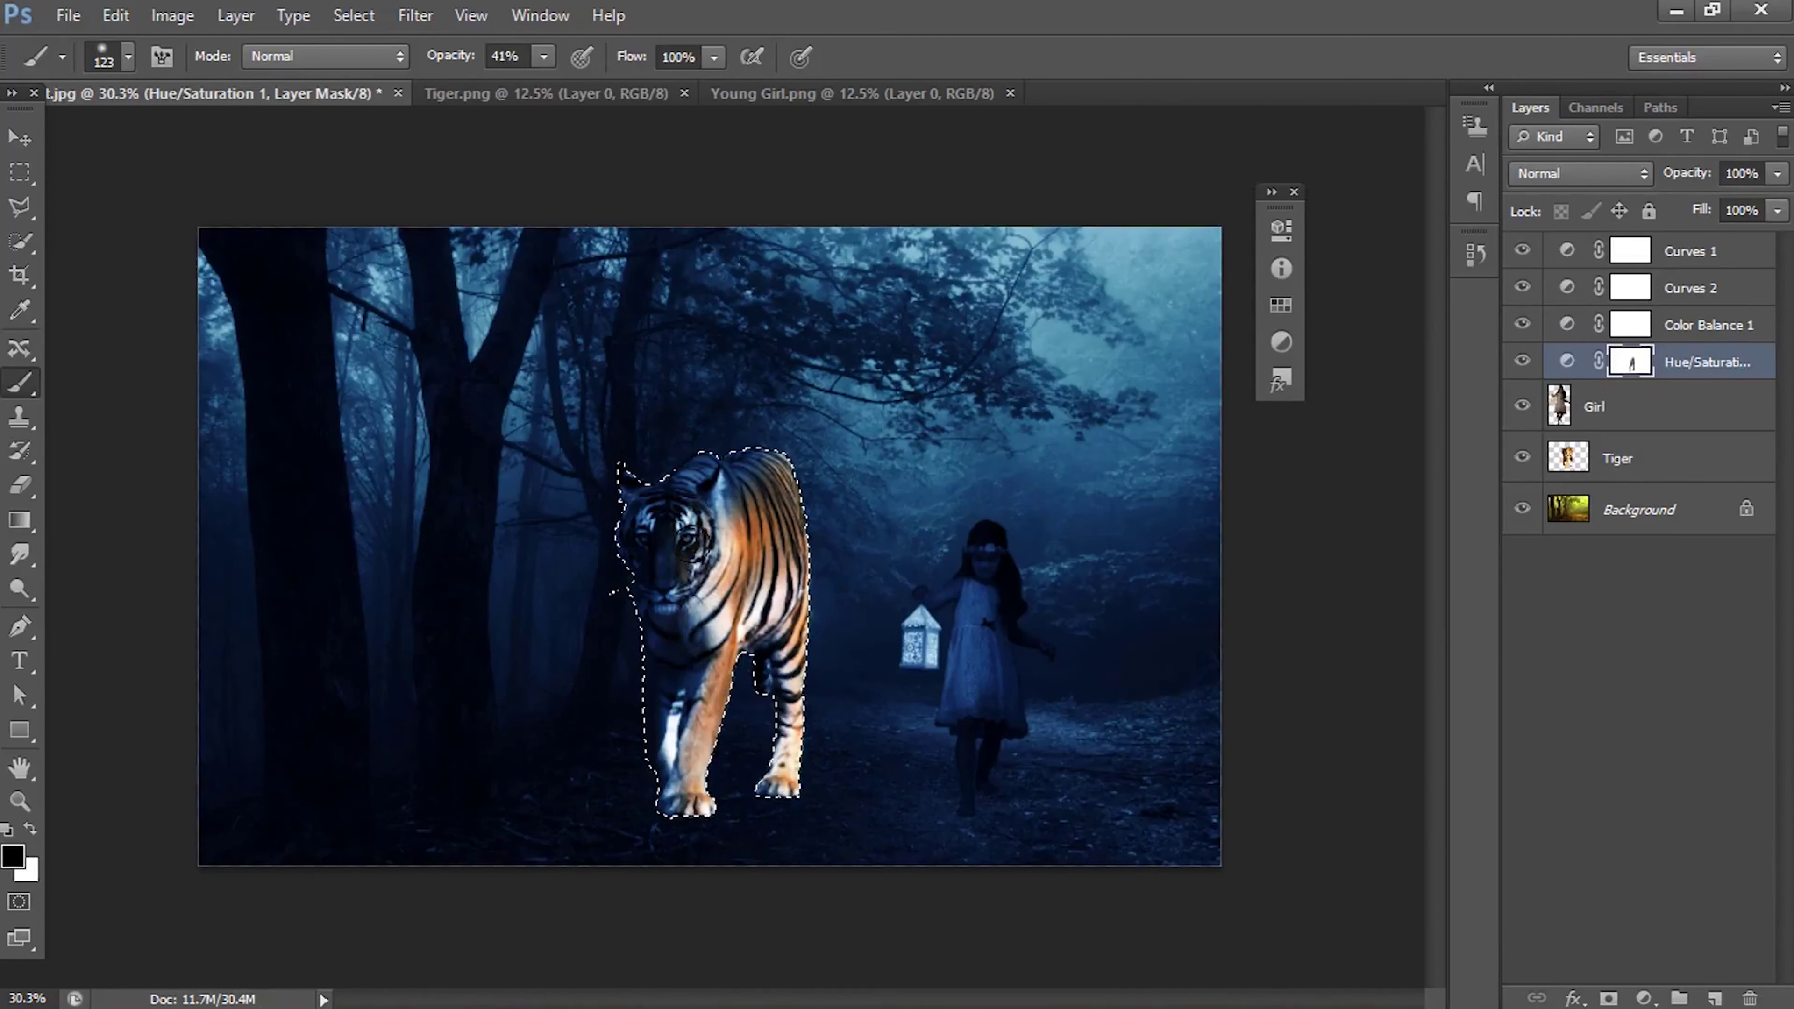
Step: Shrink the brush to 52 px and clear the tiger selection
right_click(703, 495)
drag(802, 581, 784, 581)
key(Return)
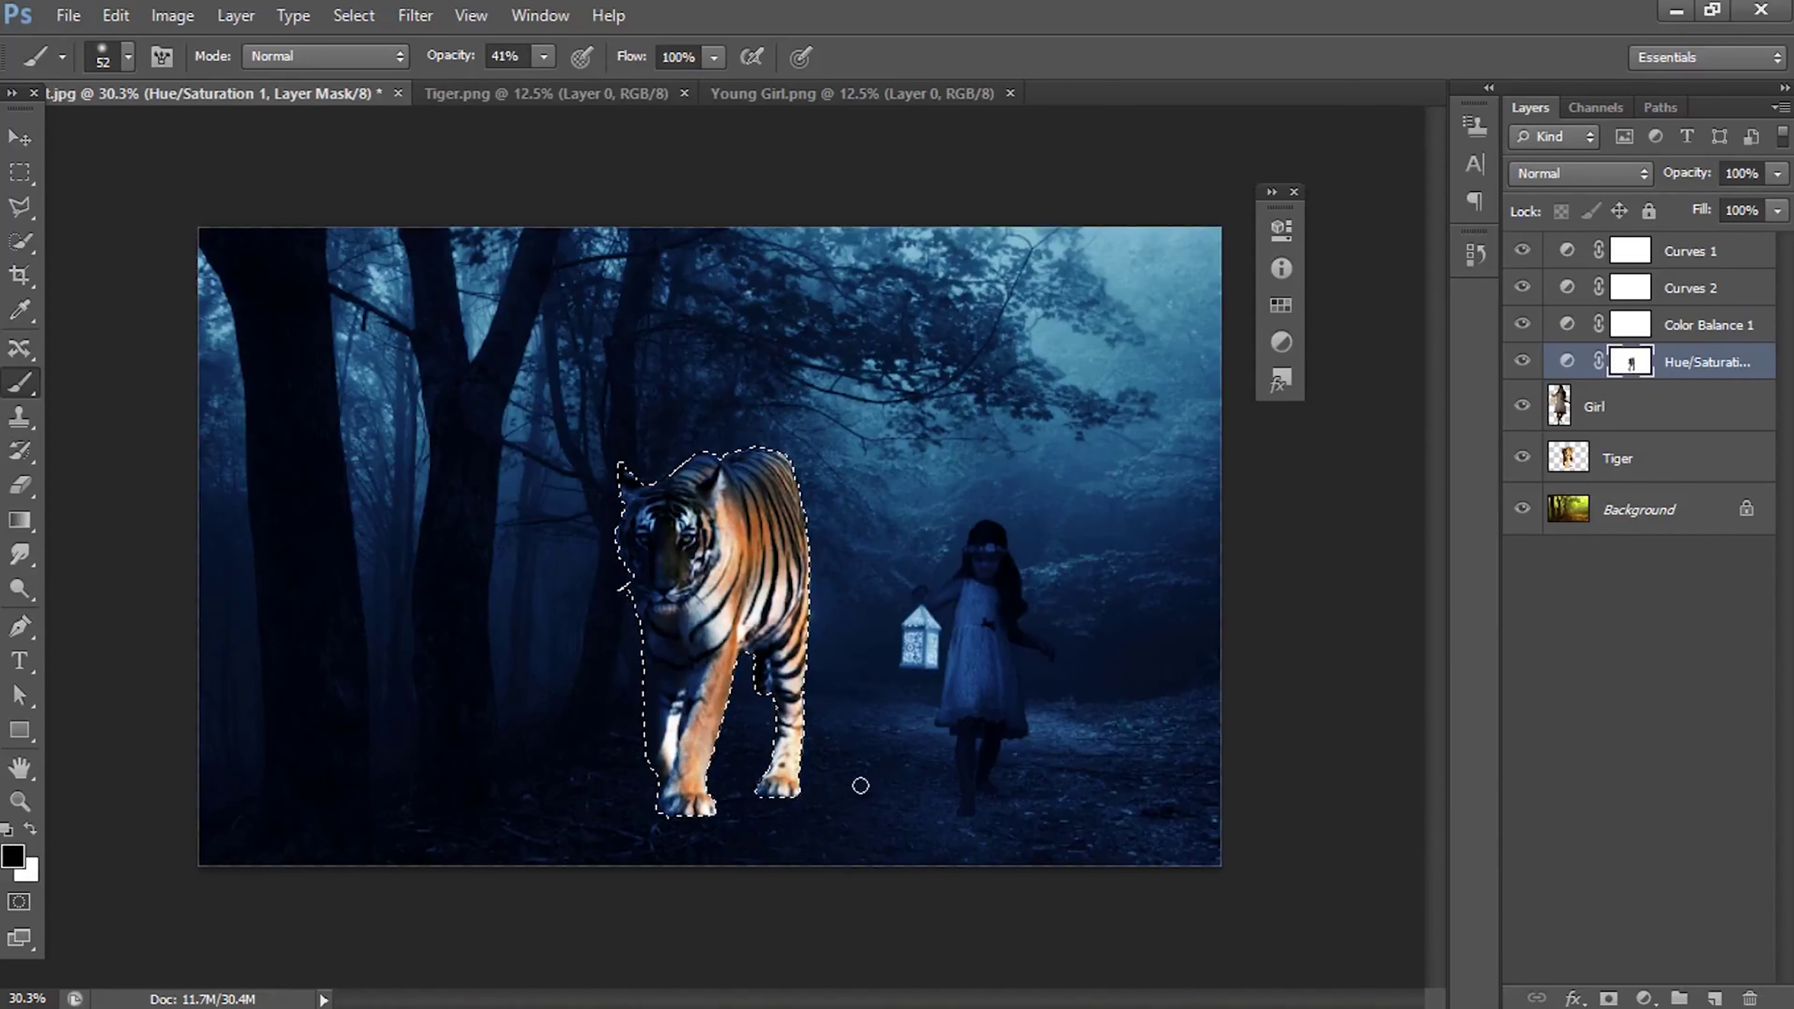
key(ctrl+d)
scroll(883, 671, down, 1)
scroll(906, 558, up, 2)
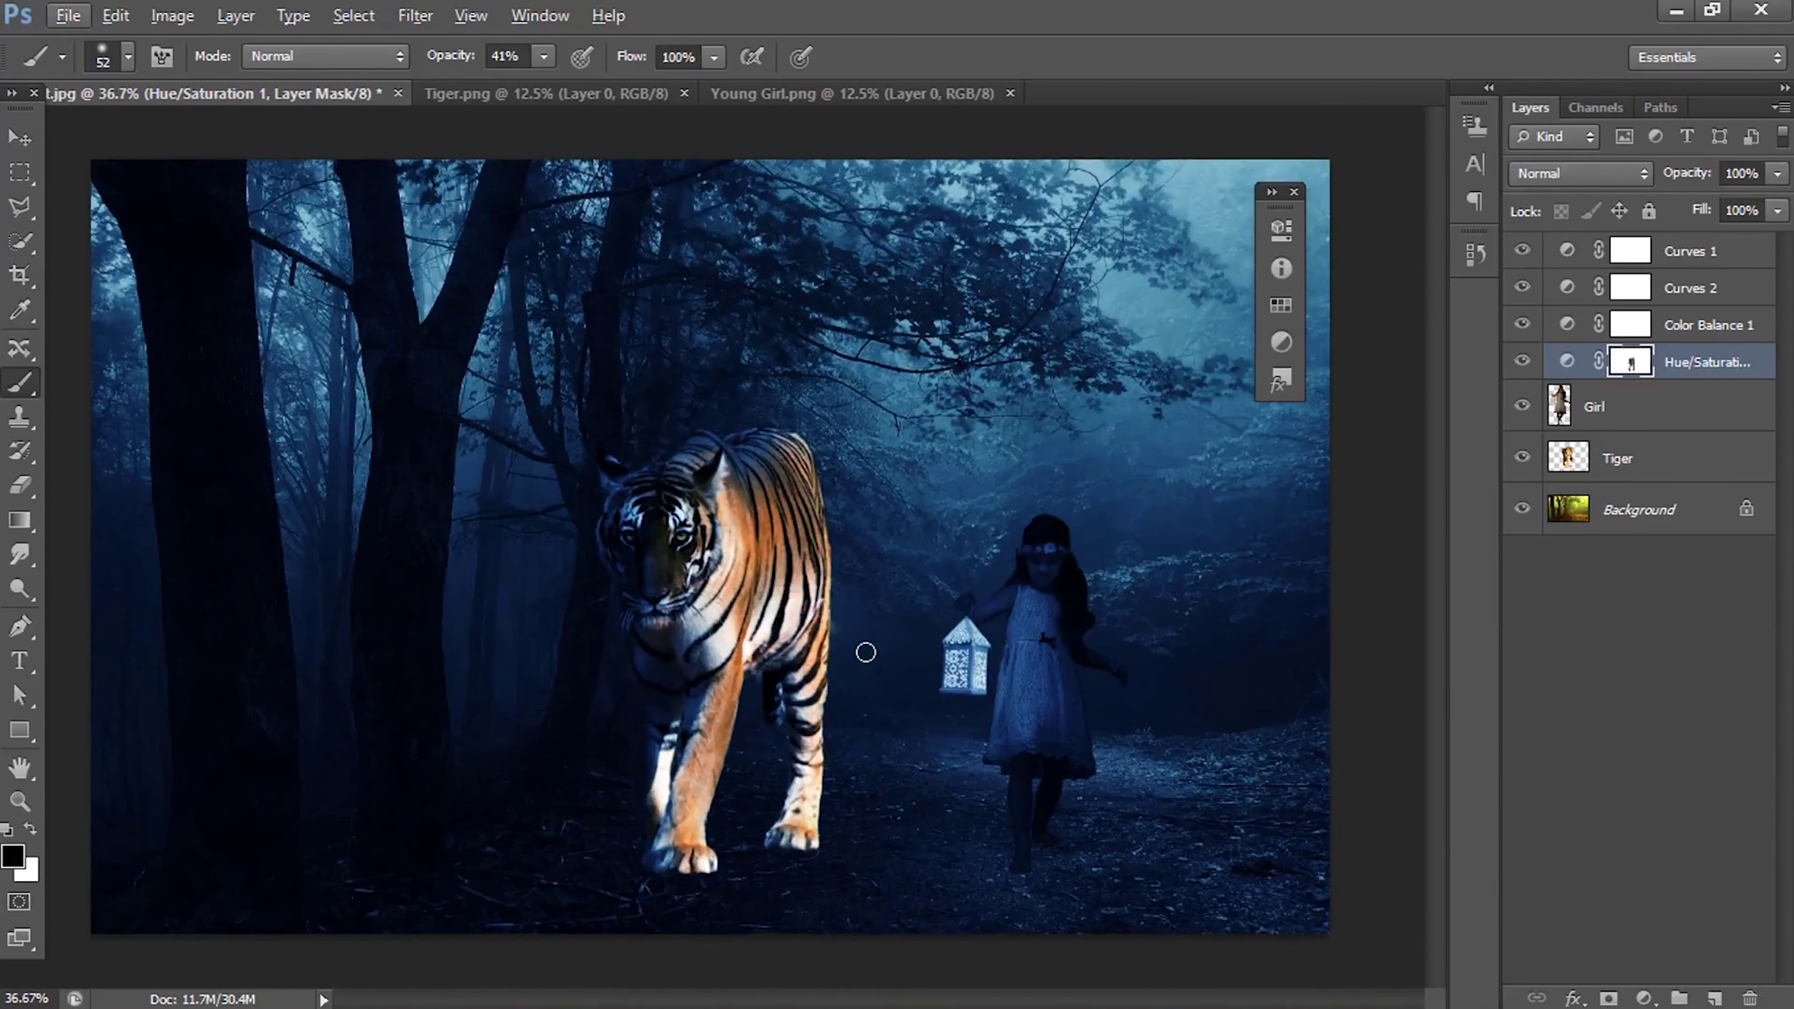
Step: Reselect the tiger's pixels and restore colour along its flank with an 86 px brush
right_click(1600, 481)
click(1292, 465)
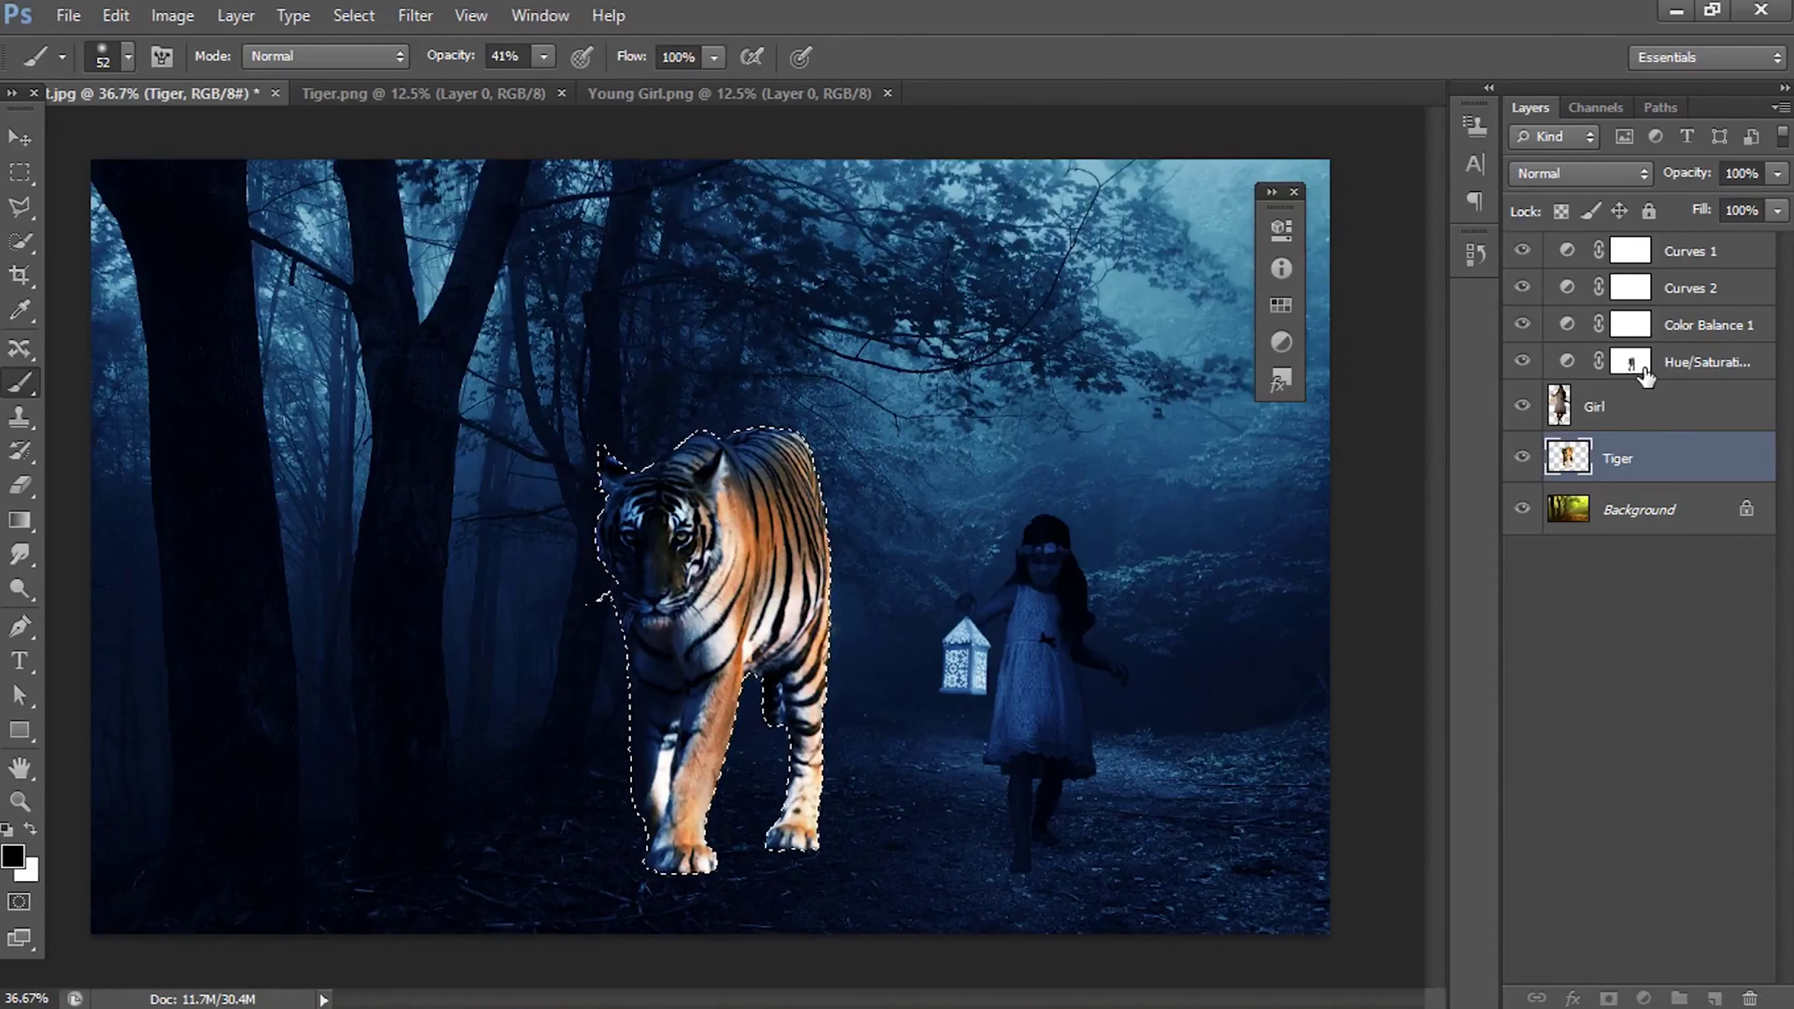
click(1632, 364)
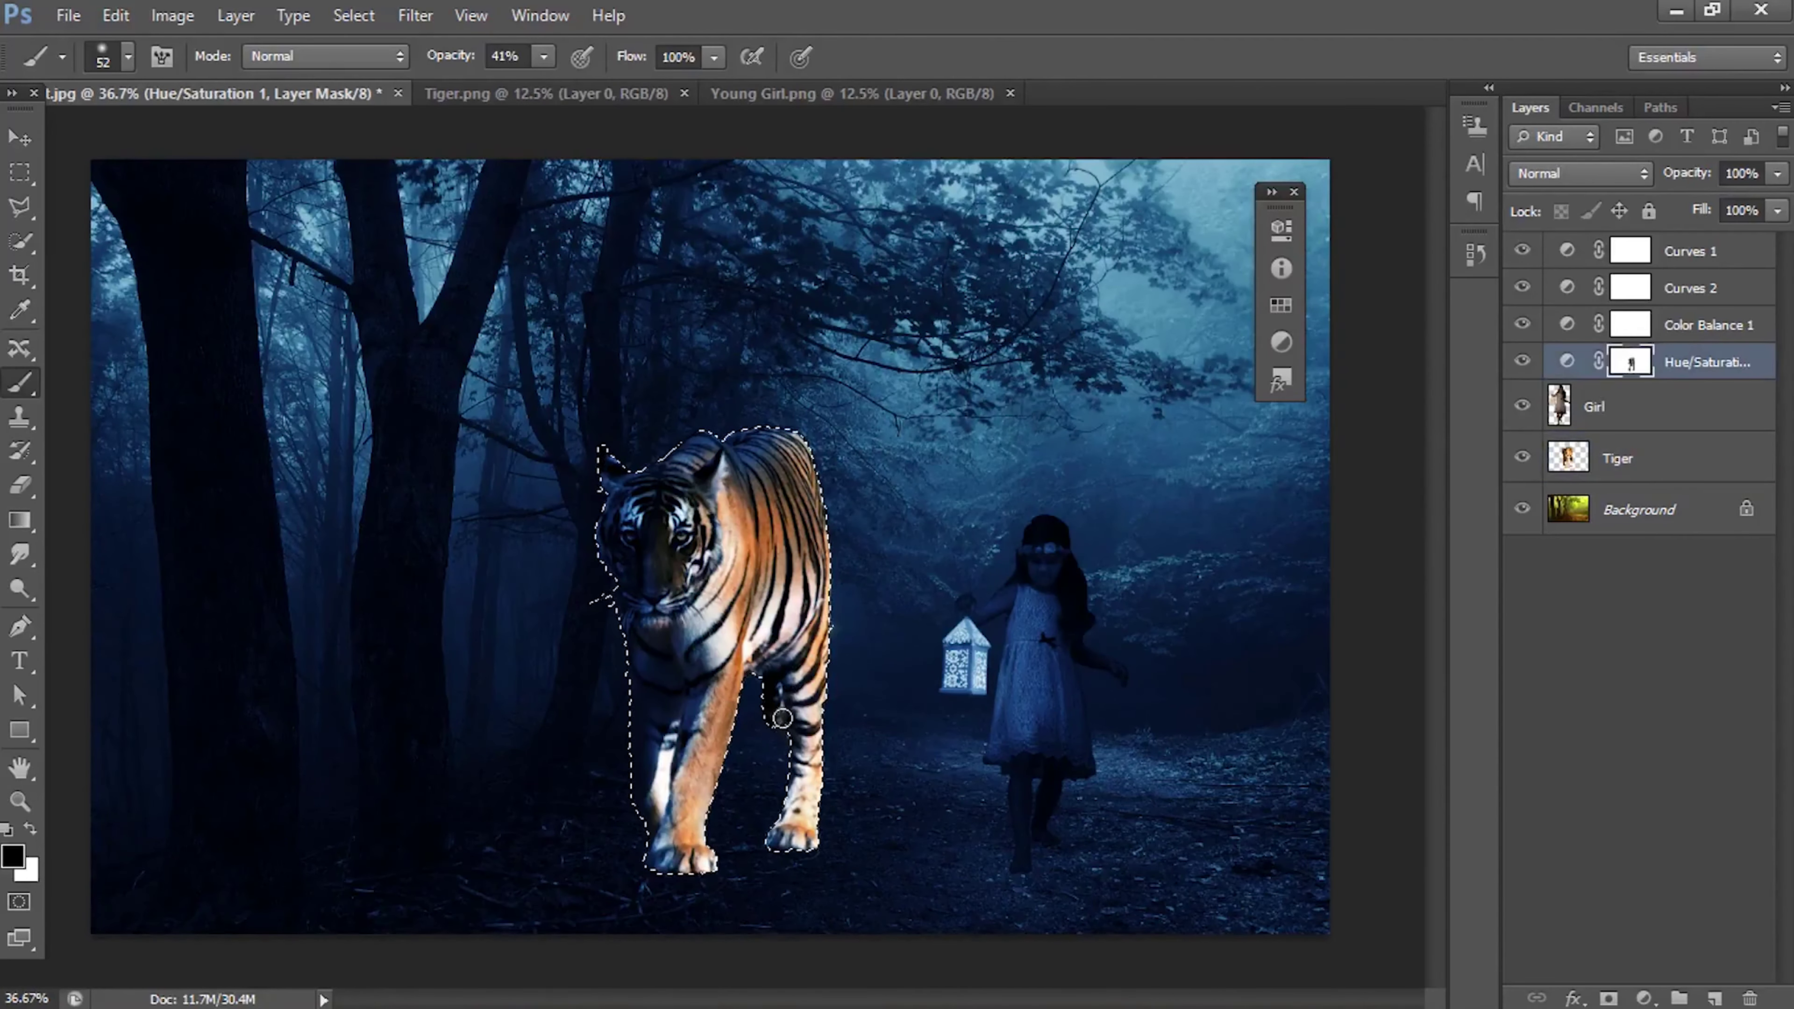
right_click(807, 606)
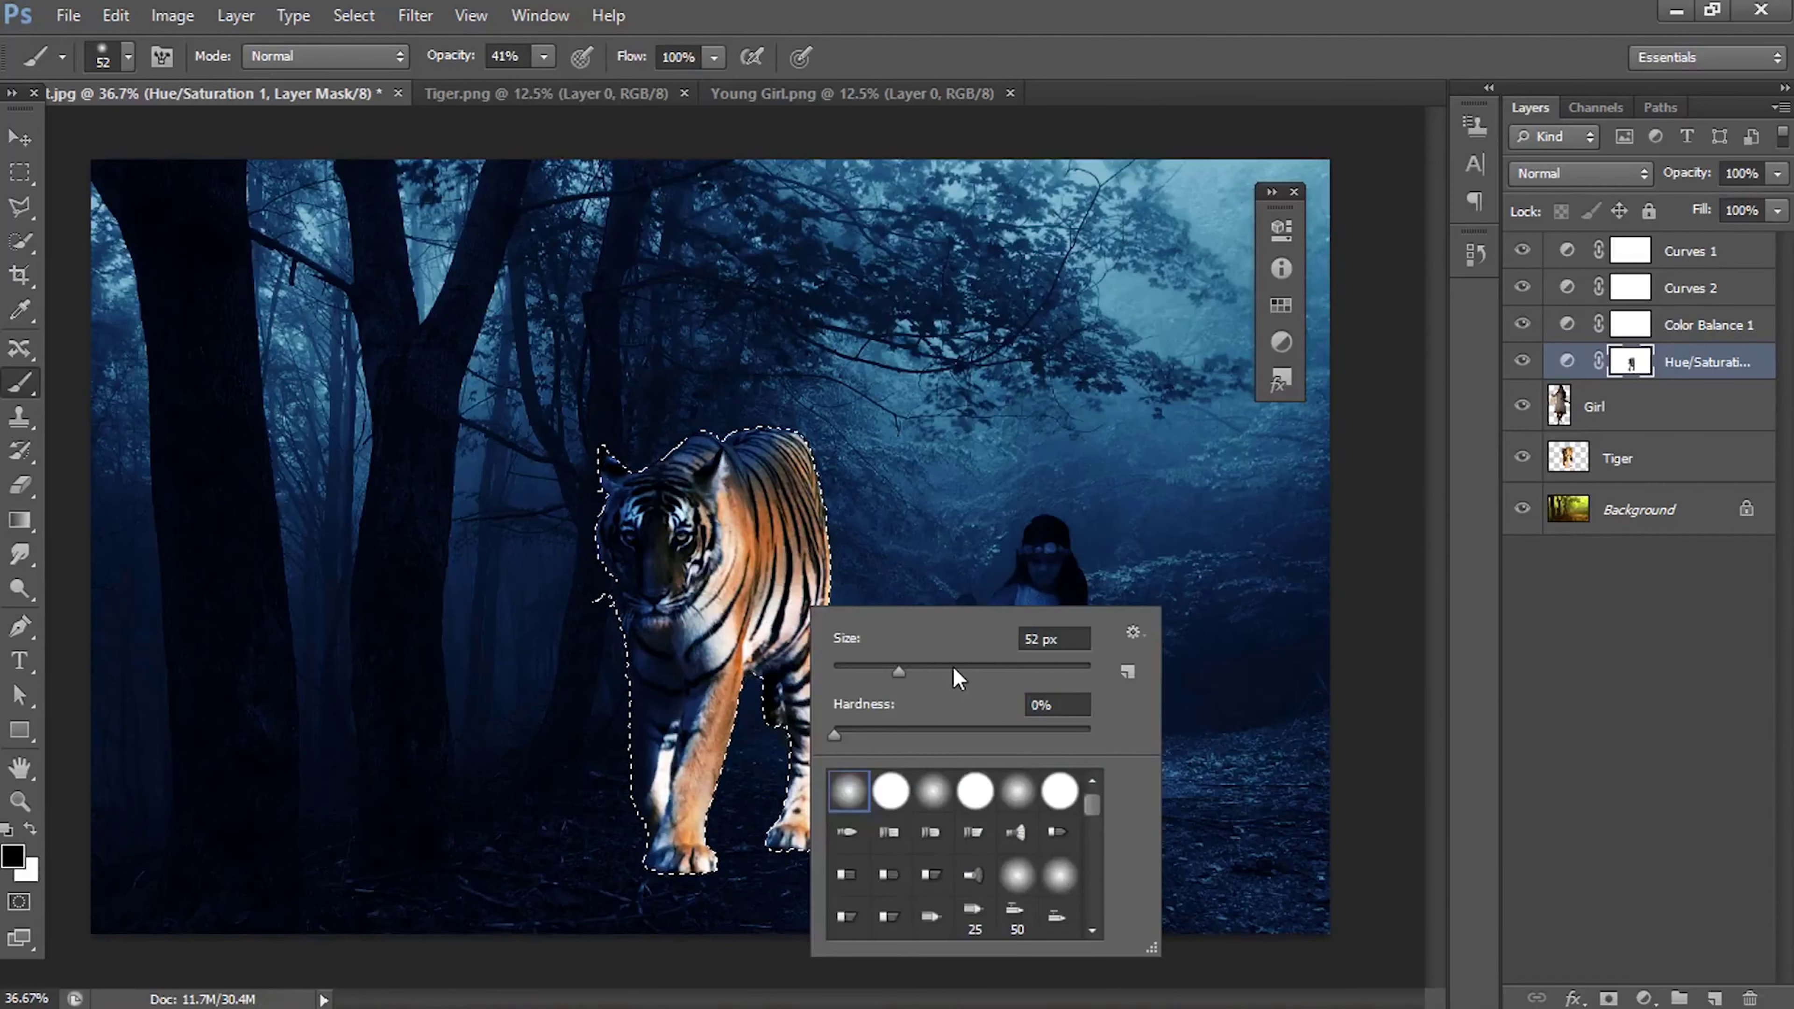
drag(952, 666, 989, 666)
key(Return)
drag(789, 638, 771, 580)
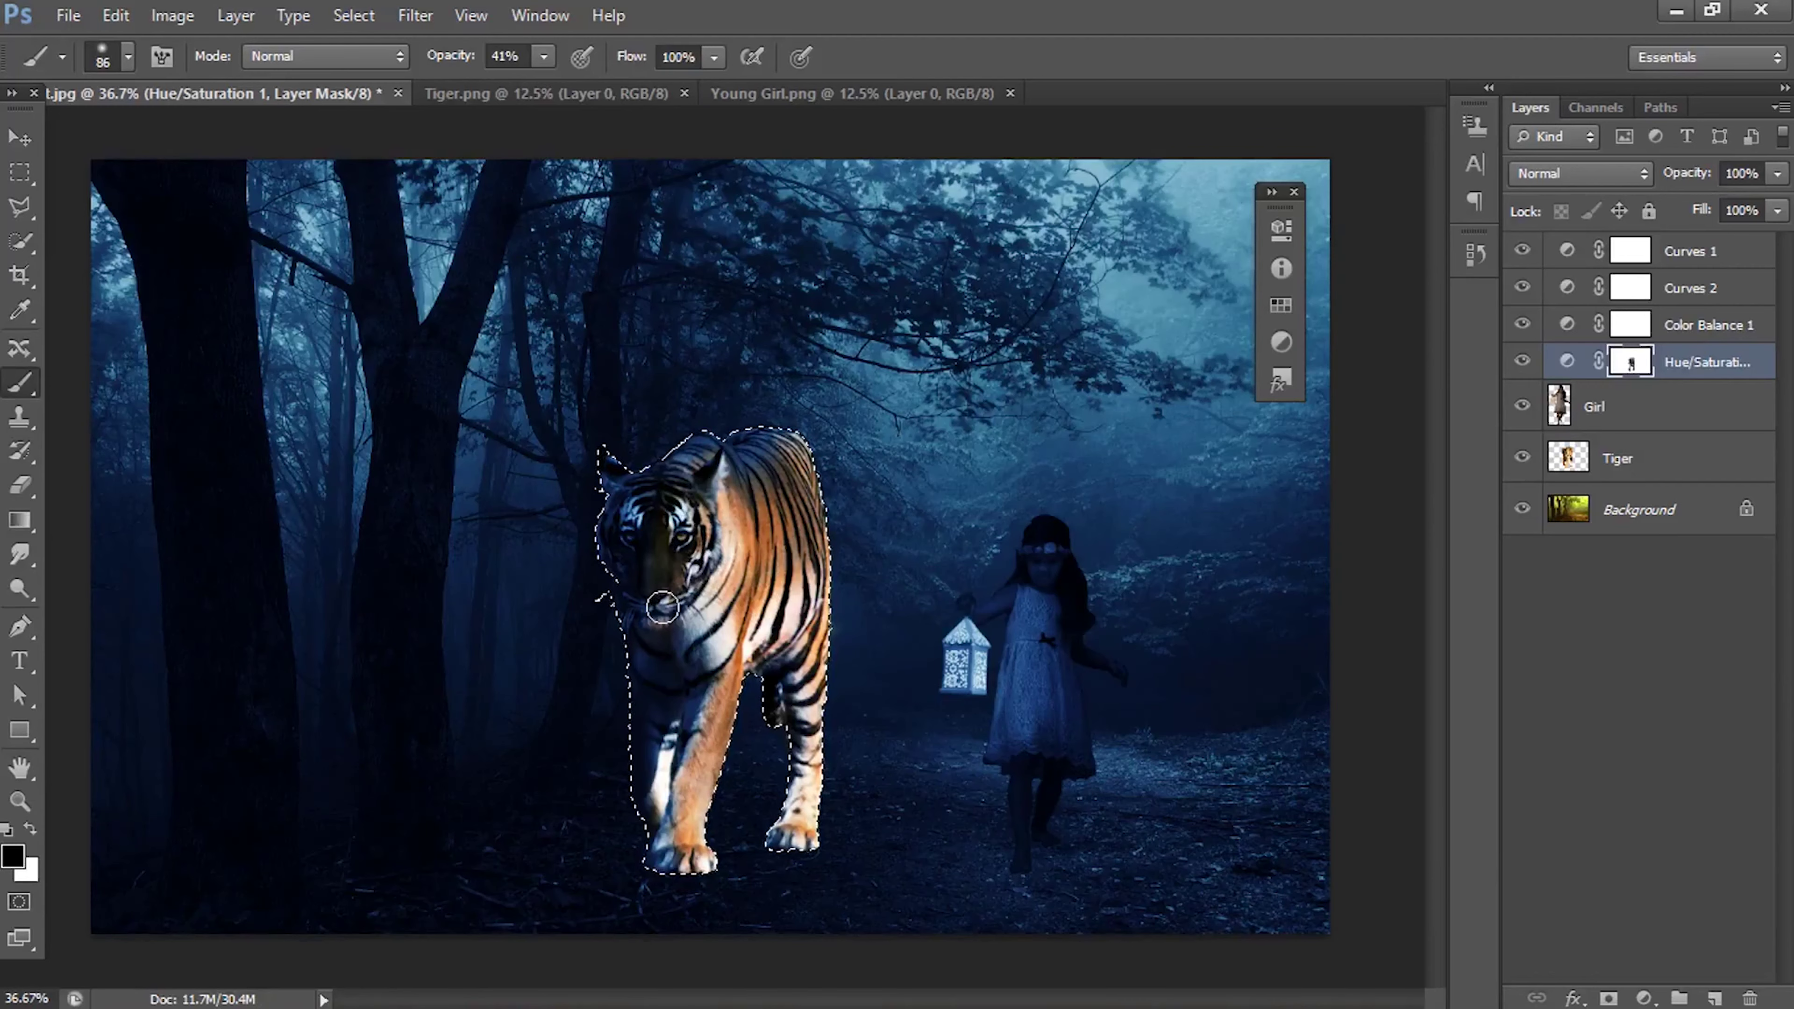
Step: Touch up the Color Balance, Hue/Saturation and Curves 2 masks, toggling black and white
click(1642, 327)
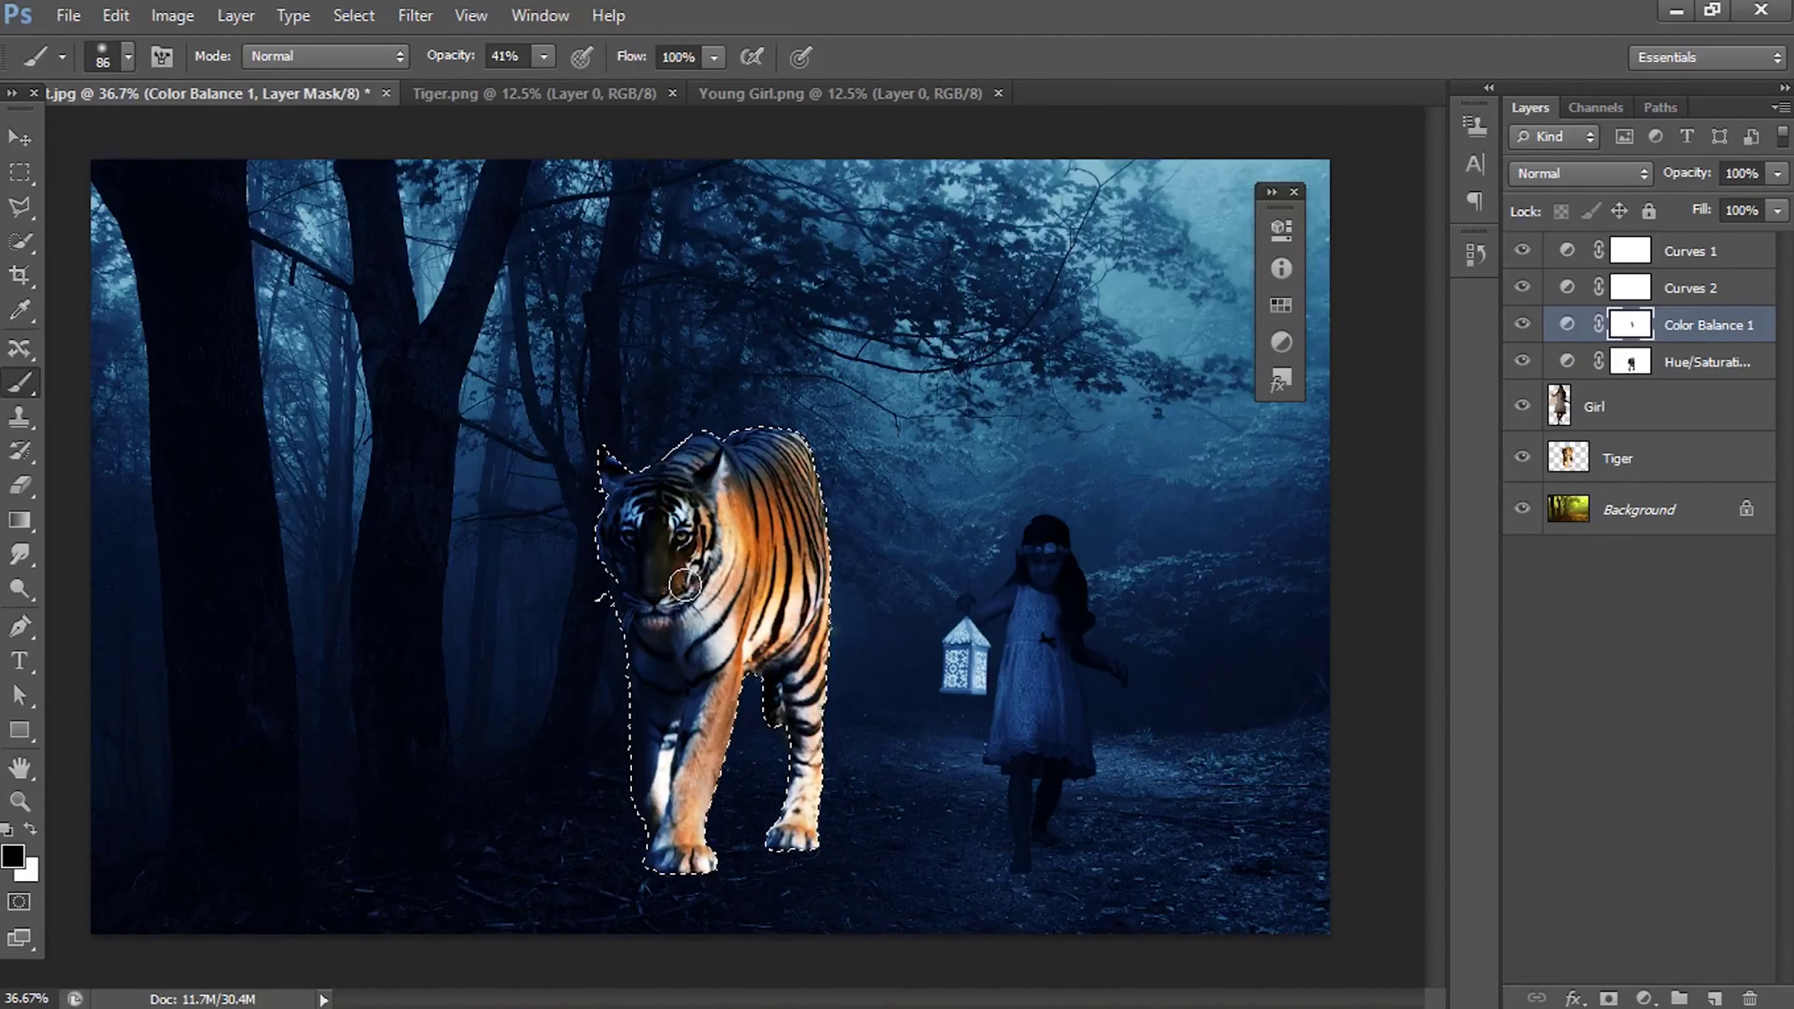
key(x)
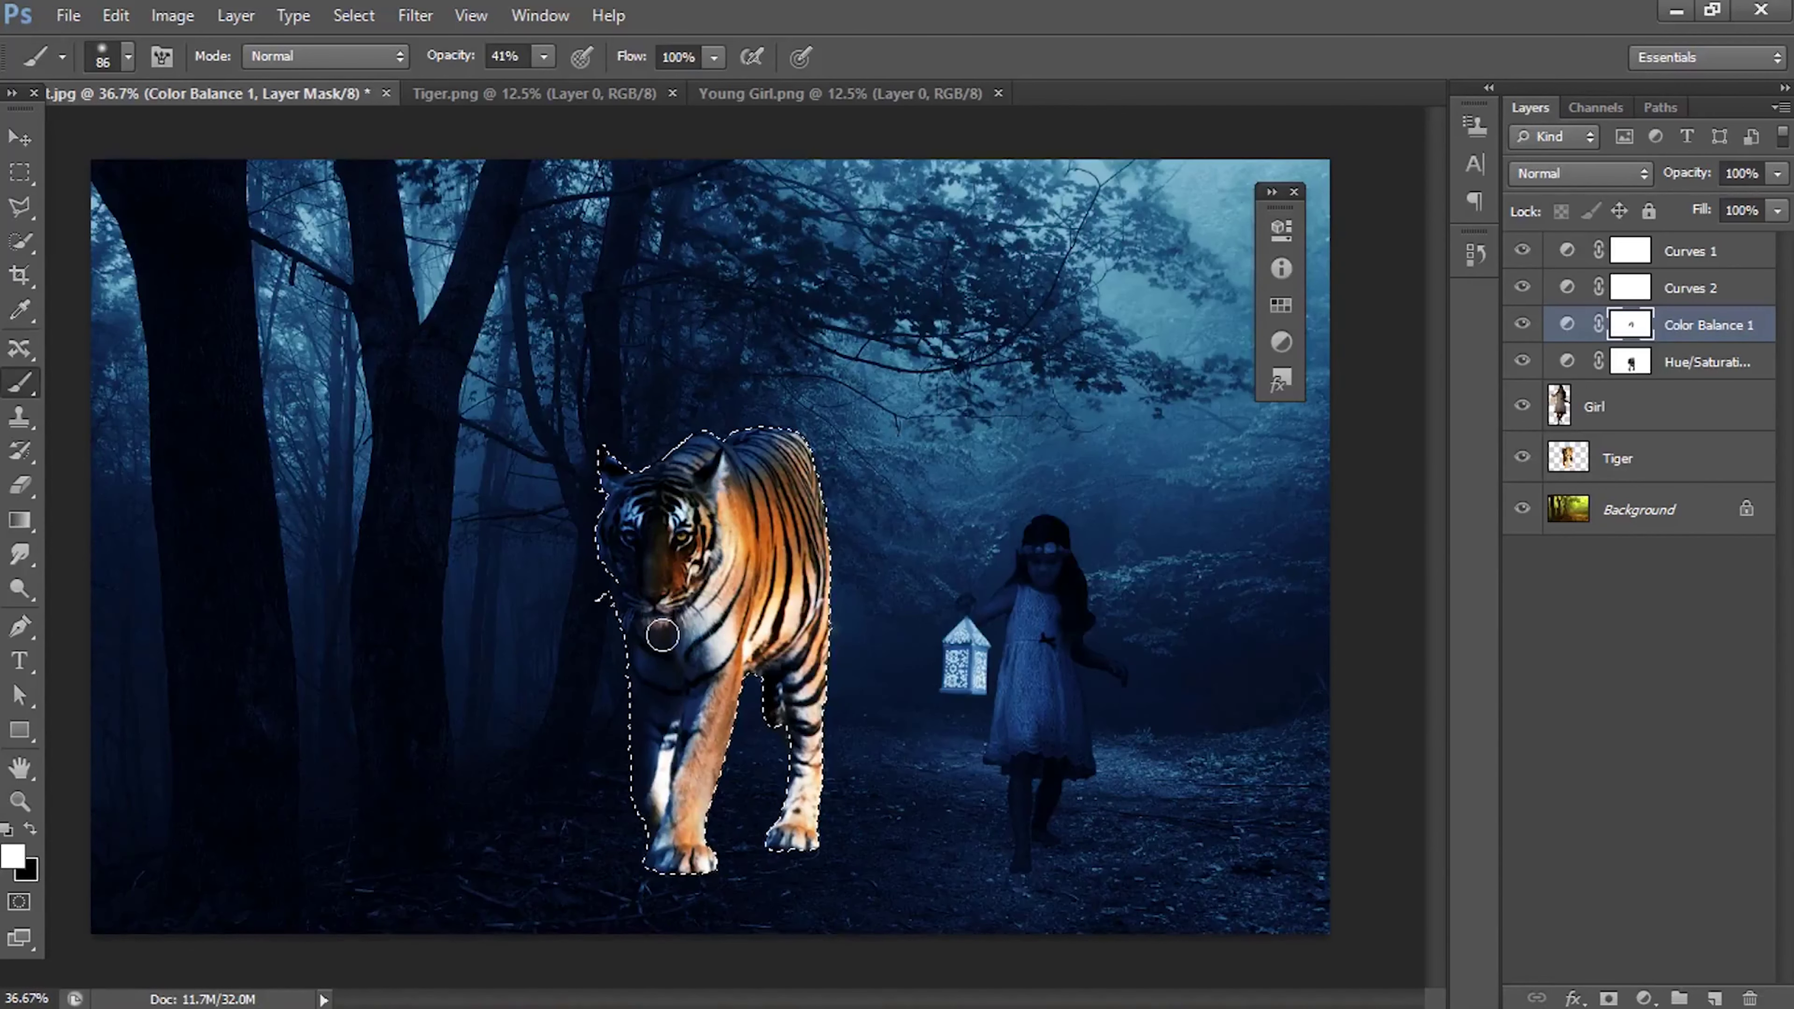
key(x)
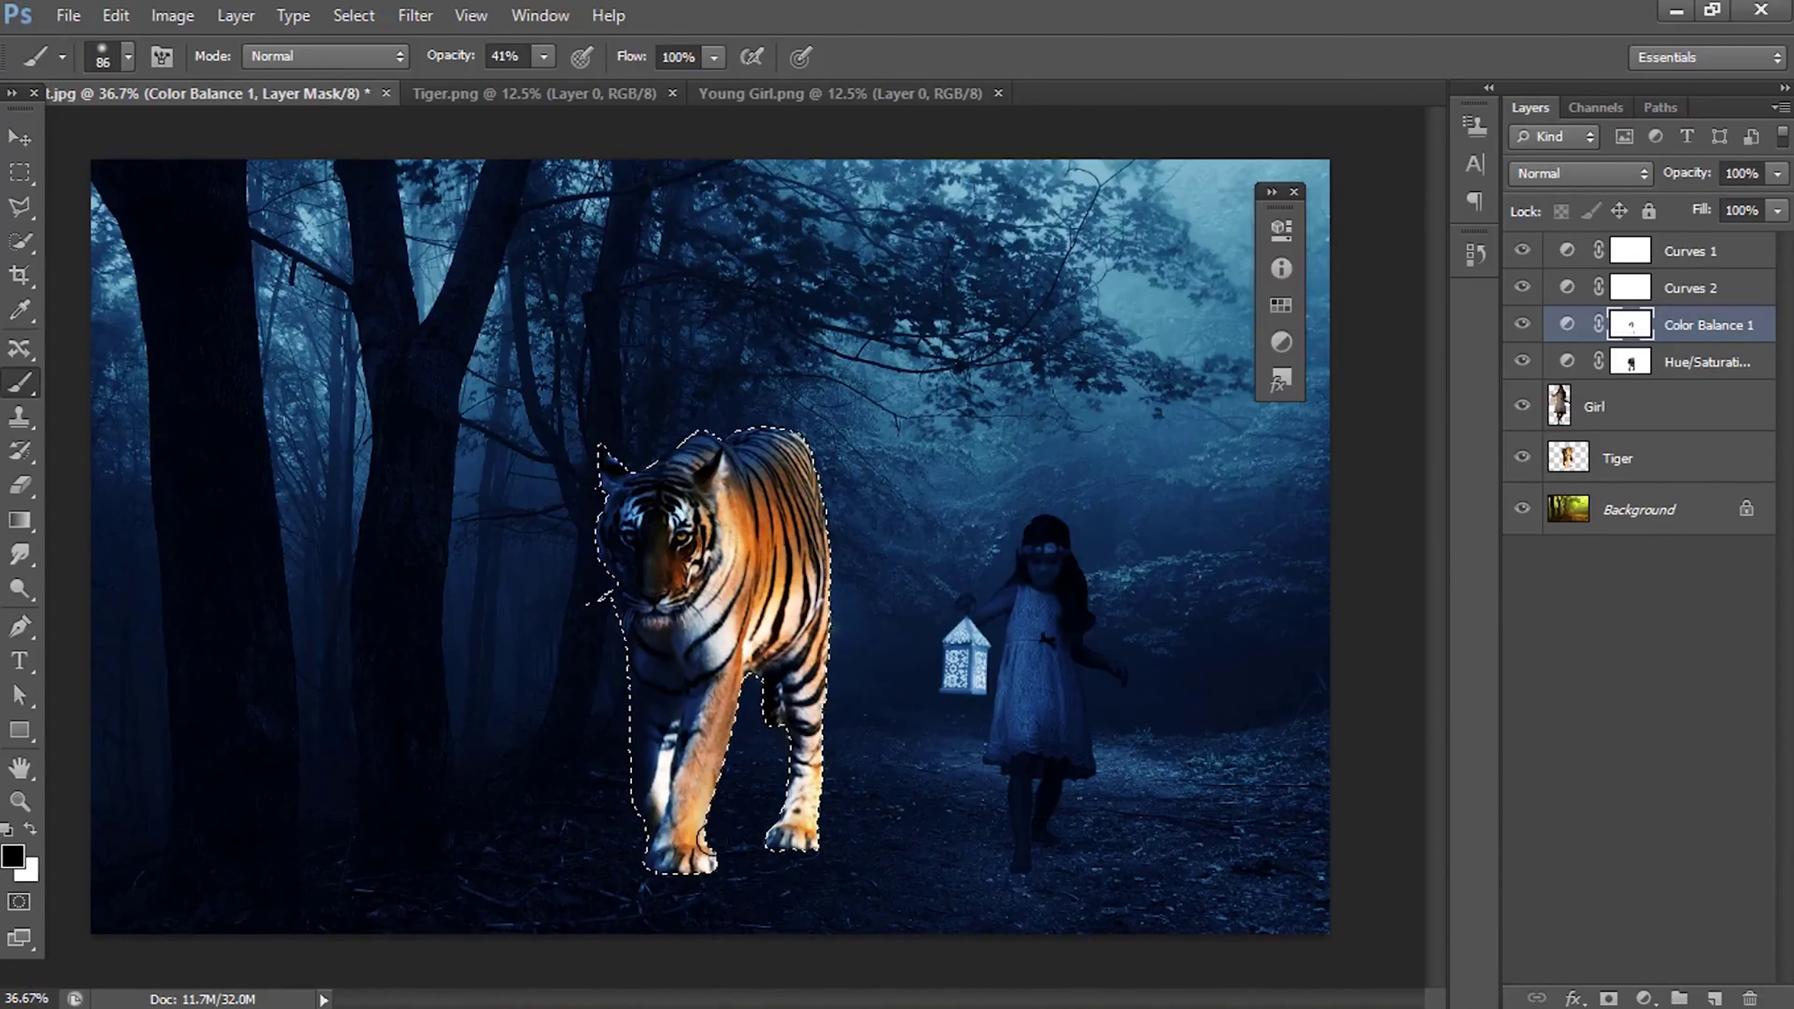
key(x)
click(1611, 370)
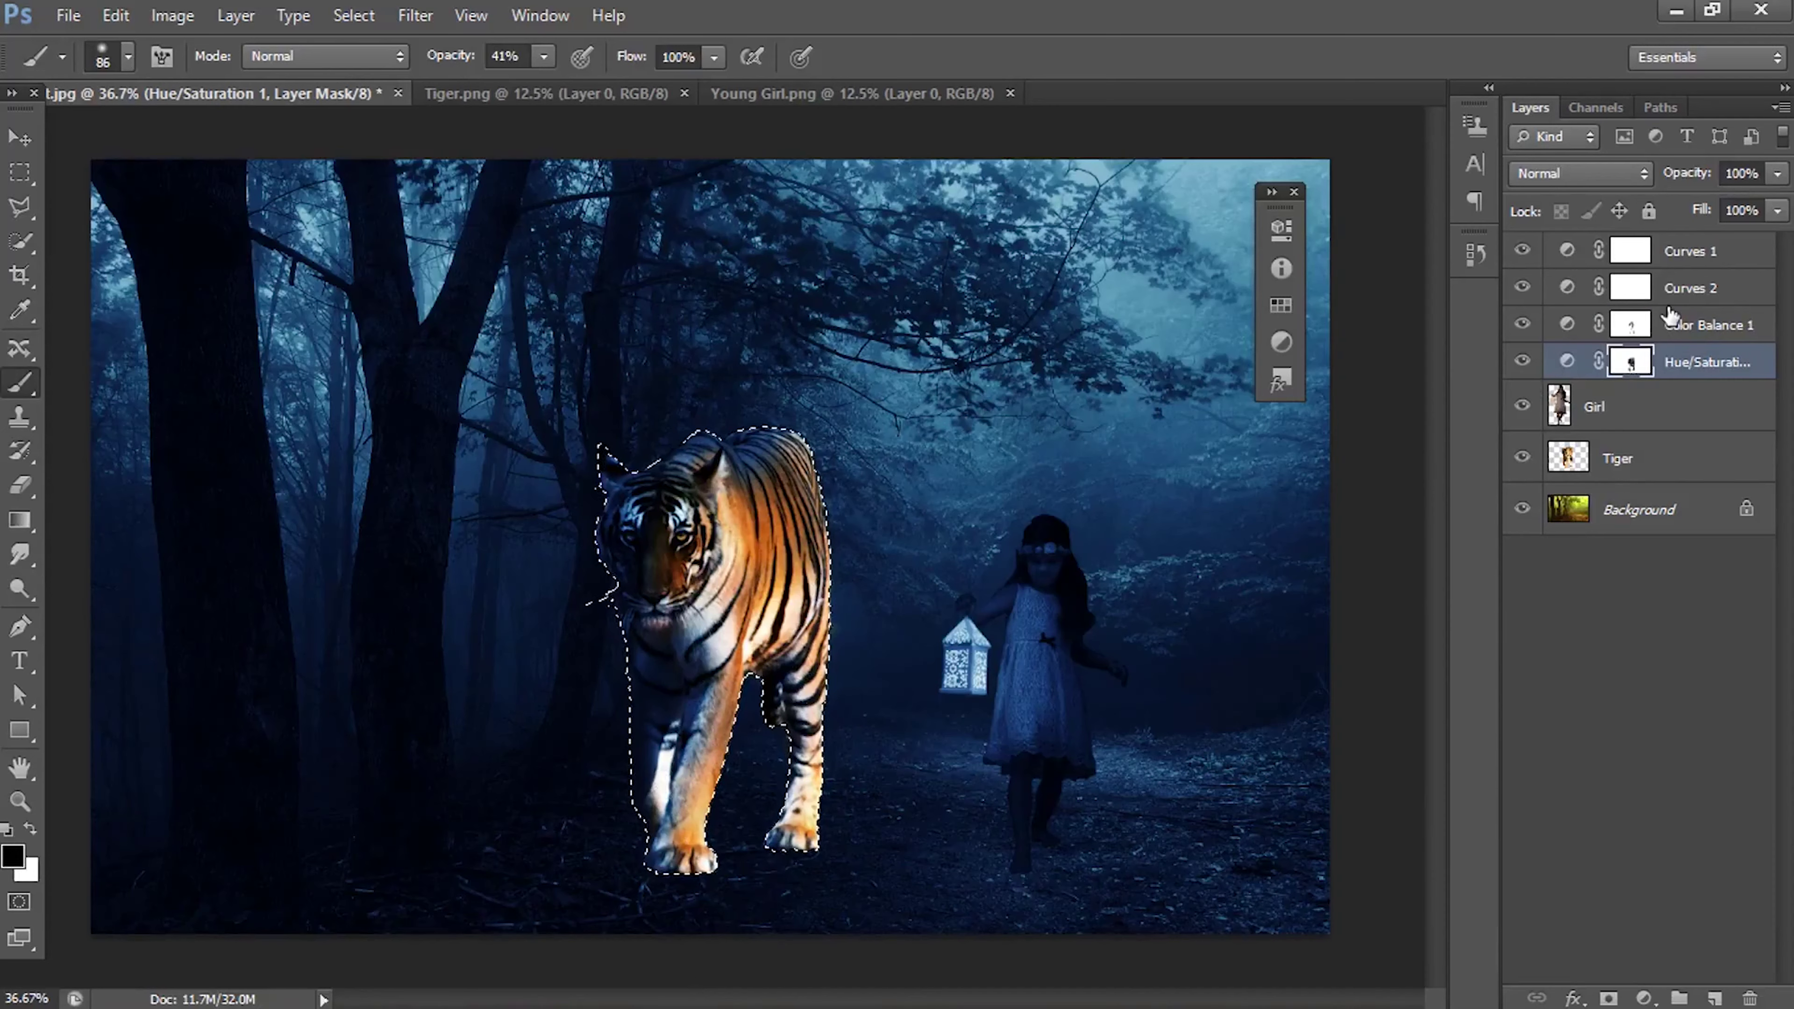
click(1630, 288)
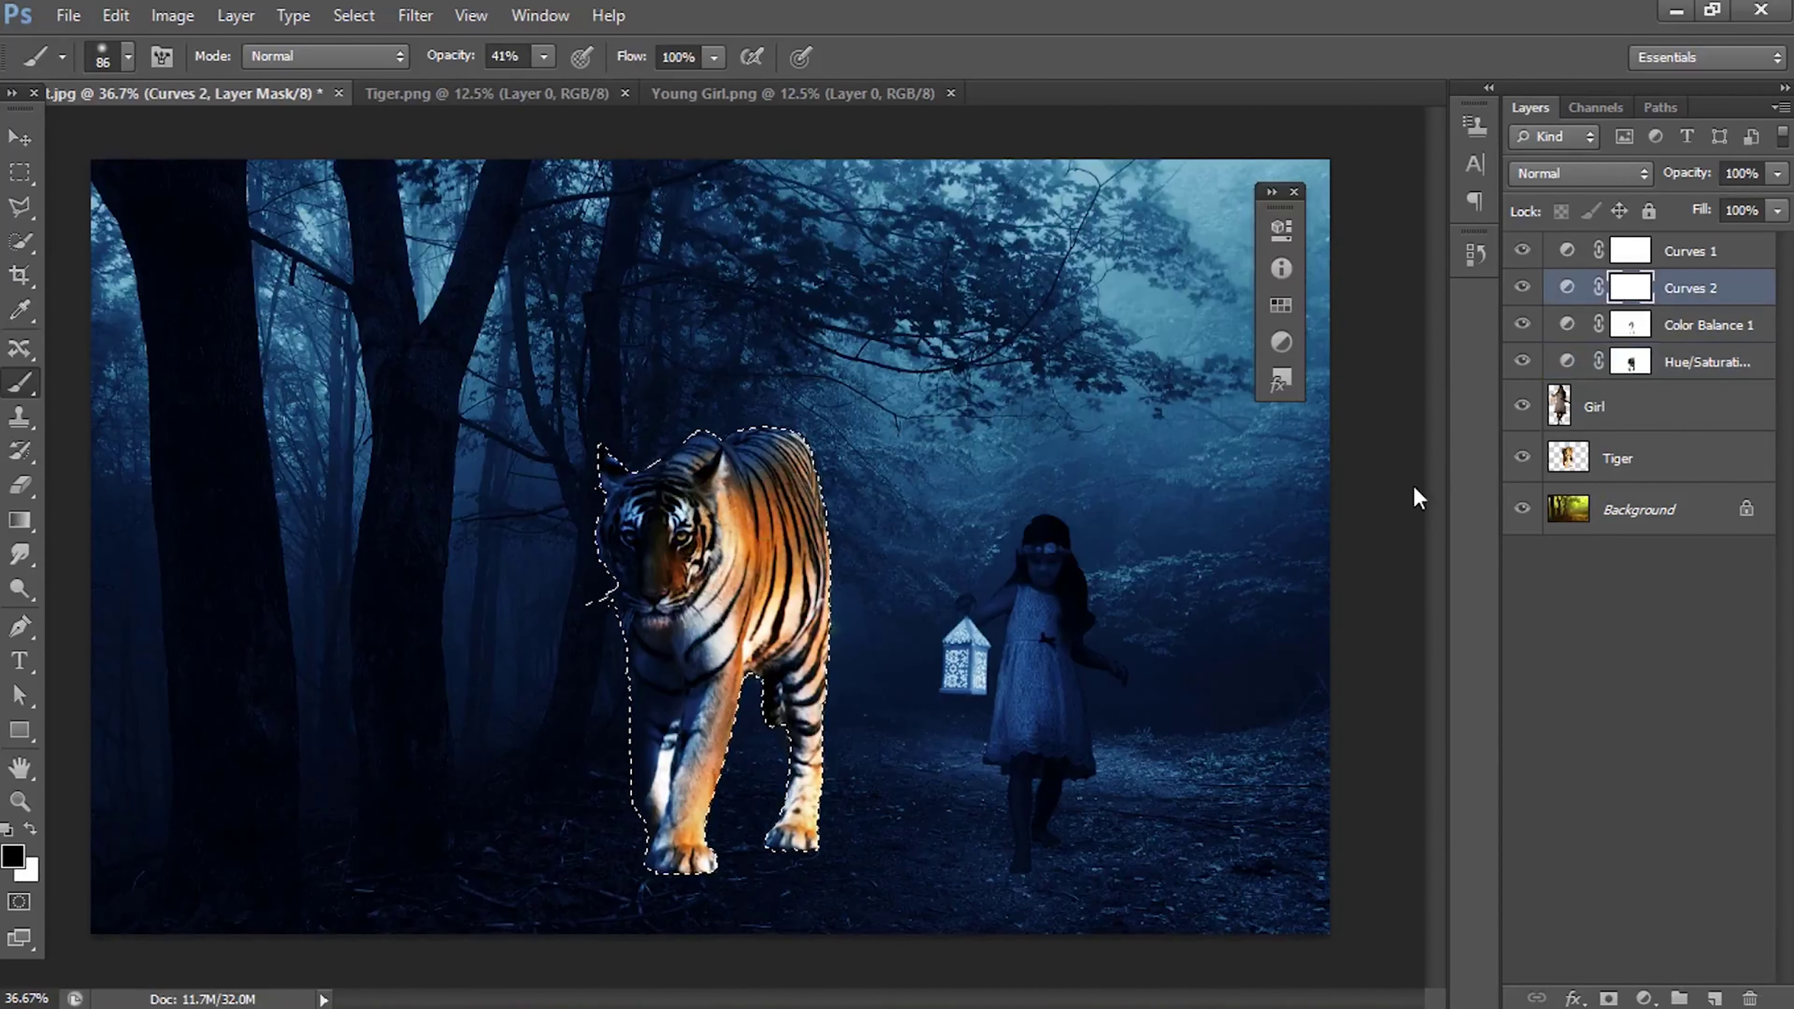
scroll(755, 618, up, 1)
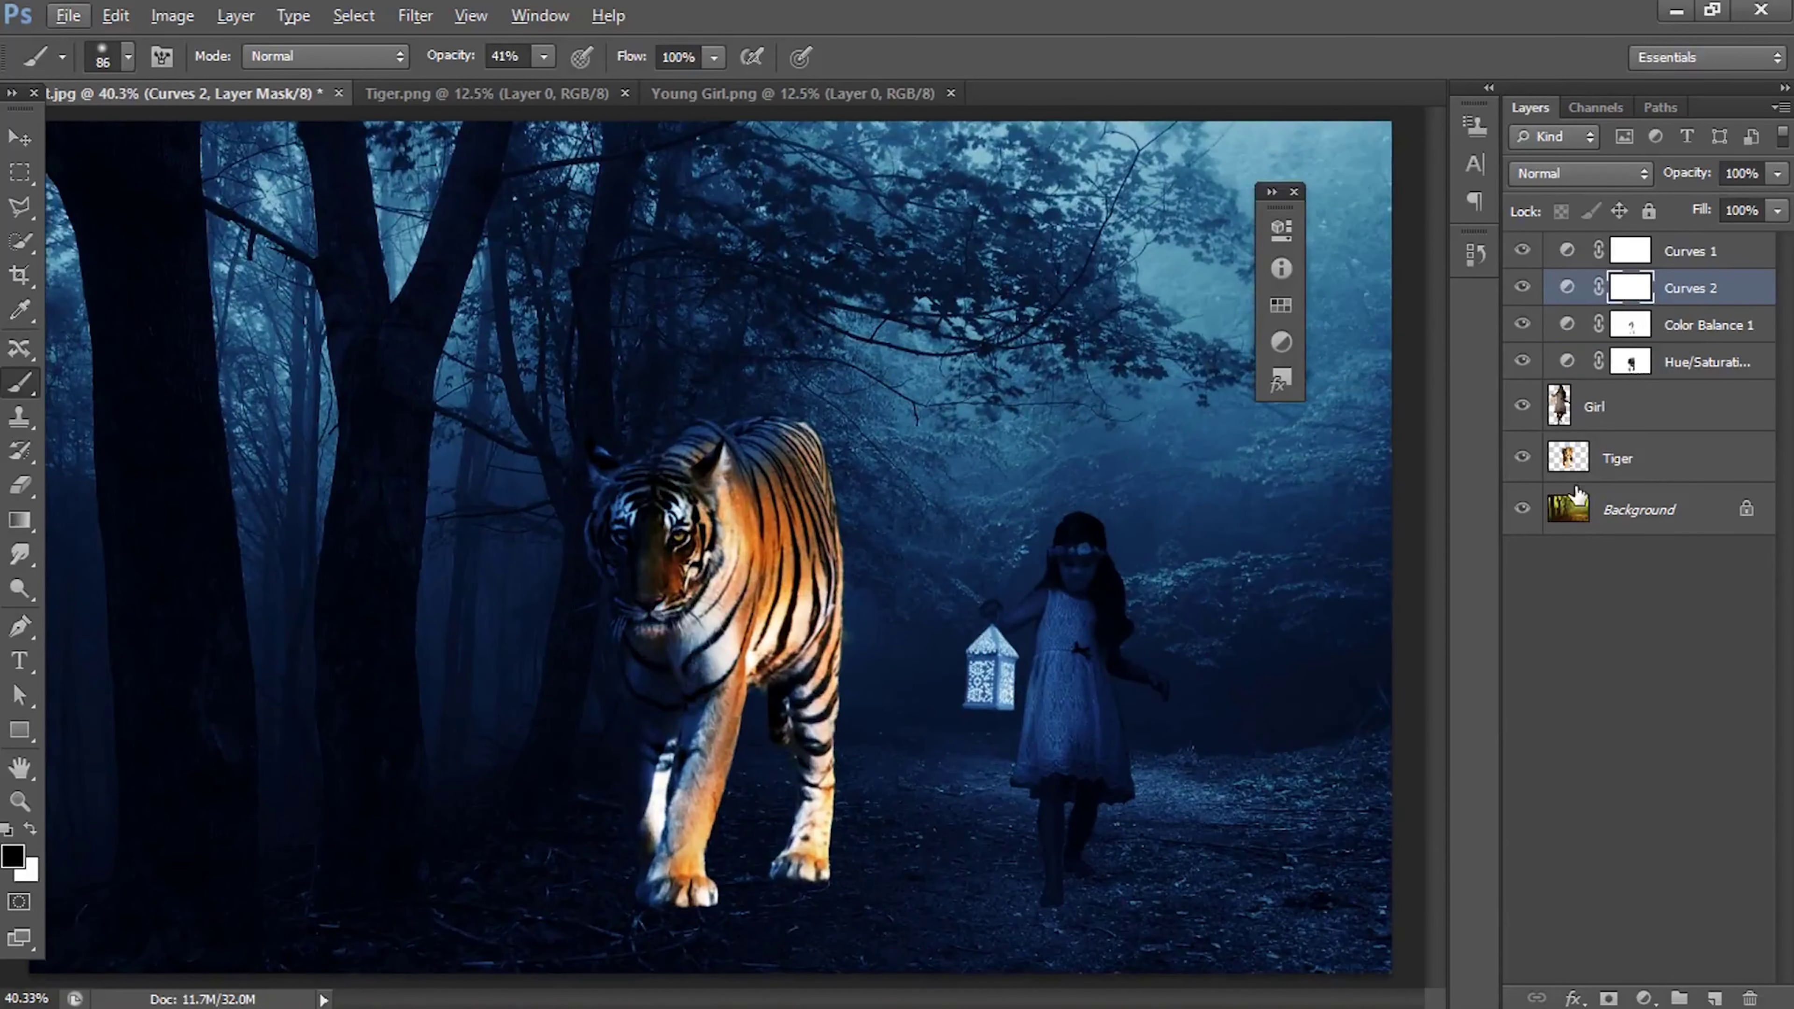
Step: Load the tiger's outline and paint its head warm on the Color Balance 1 mask
right_click(1569, 457)
click(1429, 461)
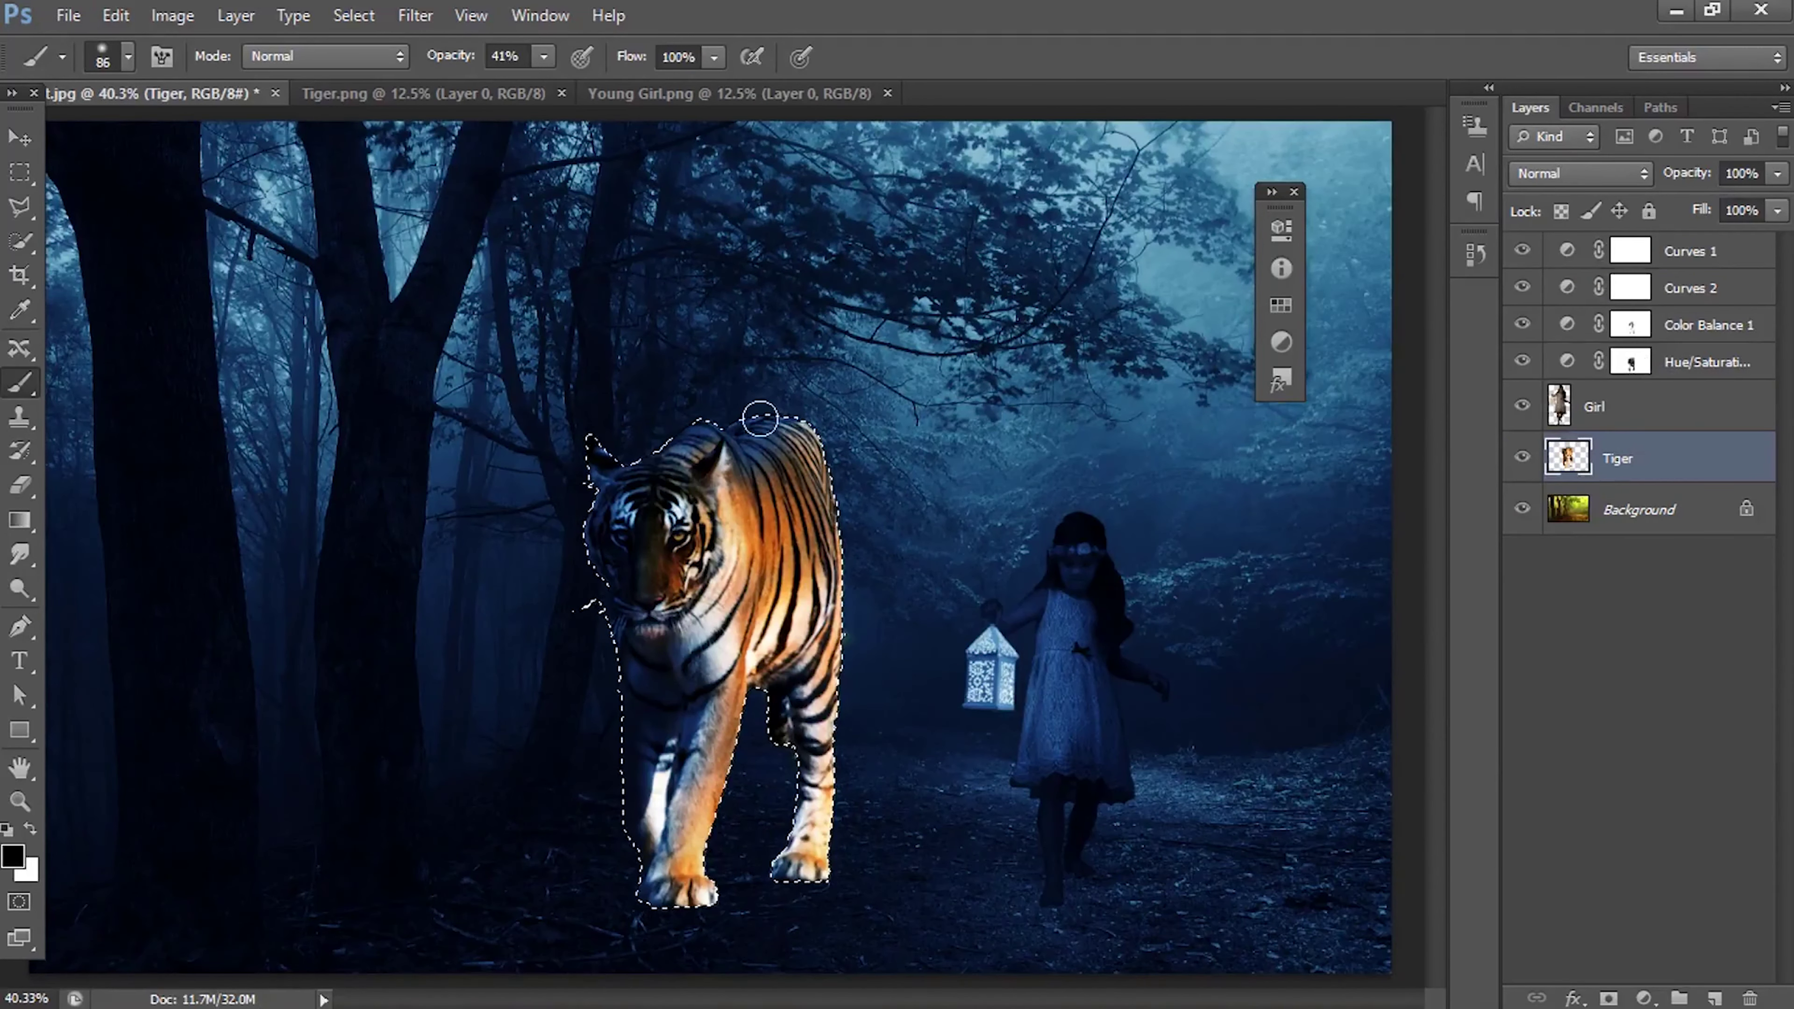
key(alt+bracketright)
key(alt+bracketright)
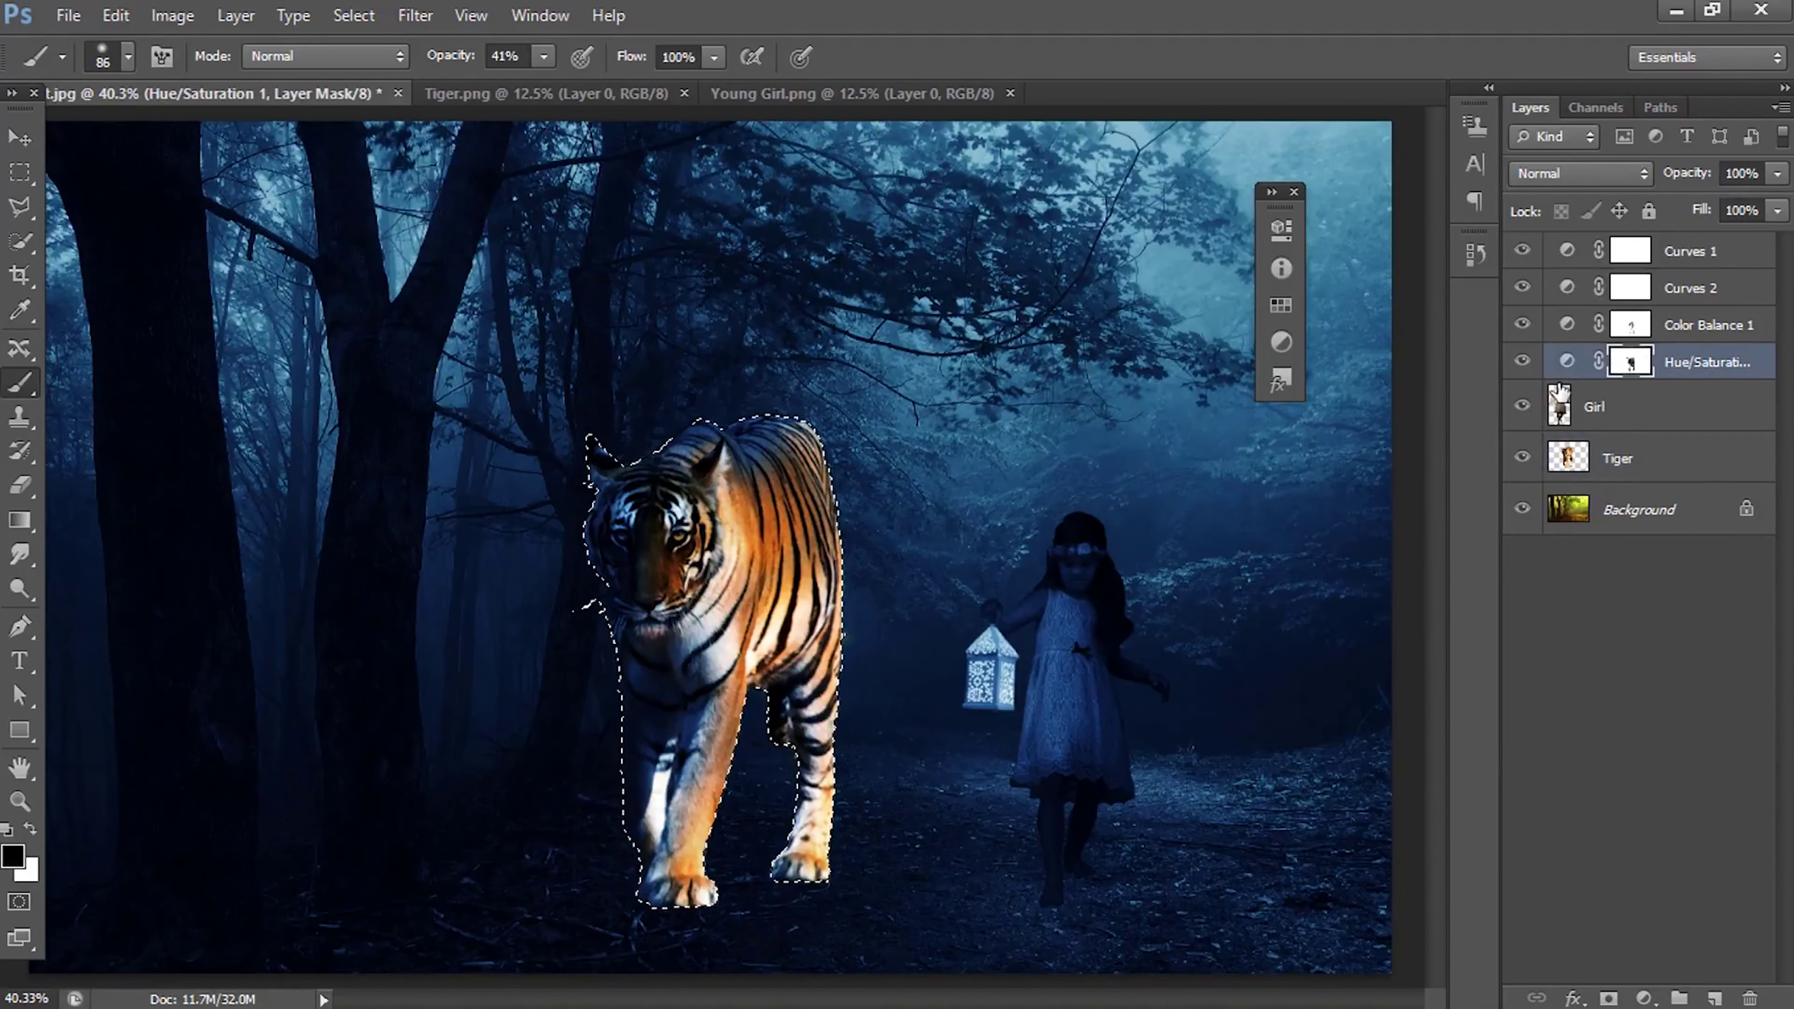
key(alt+bracketright)
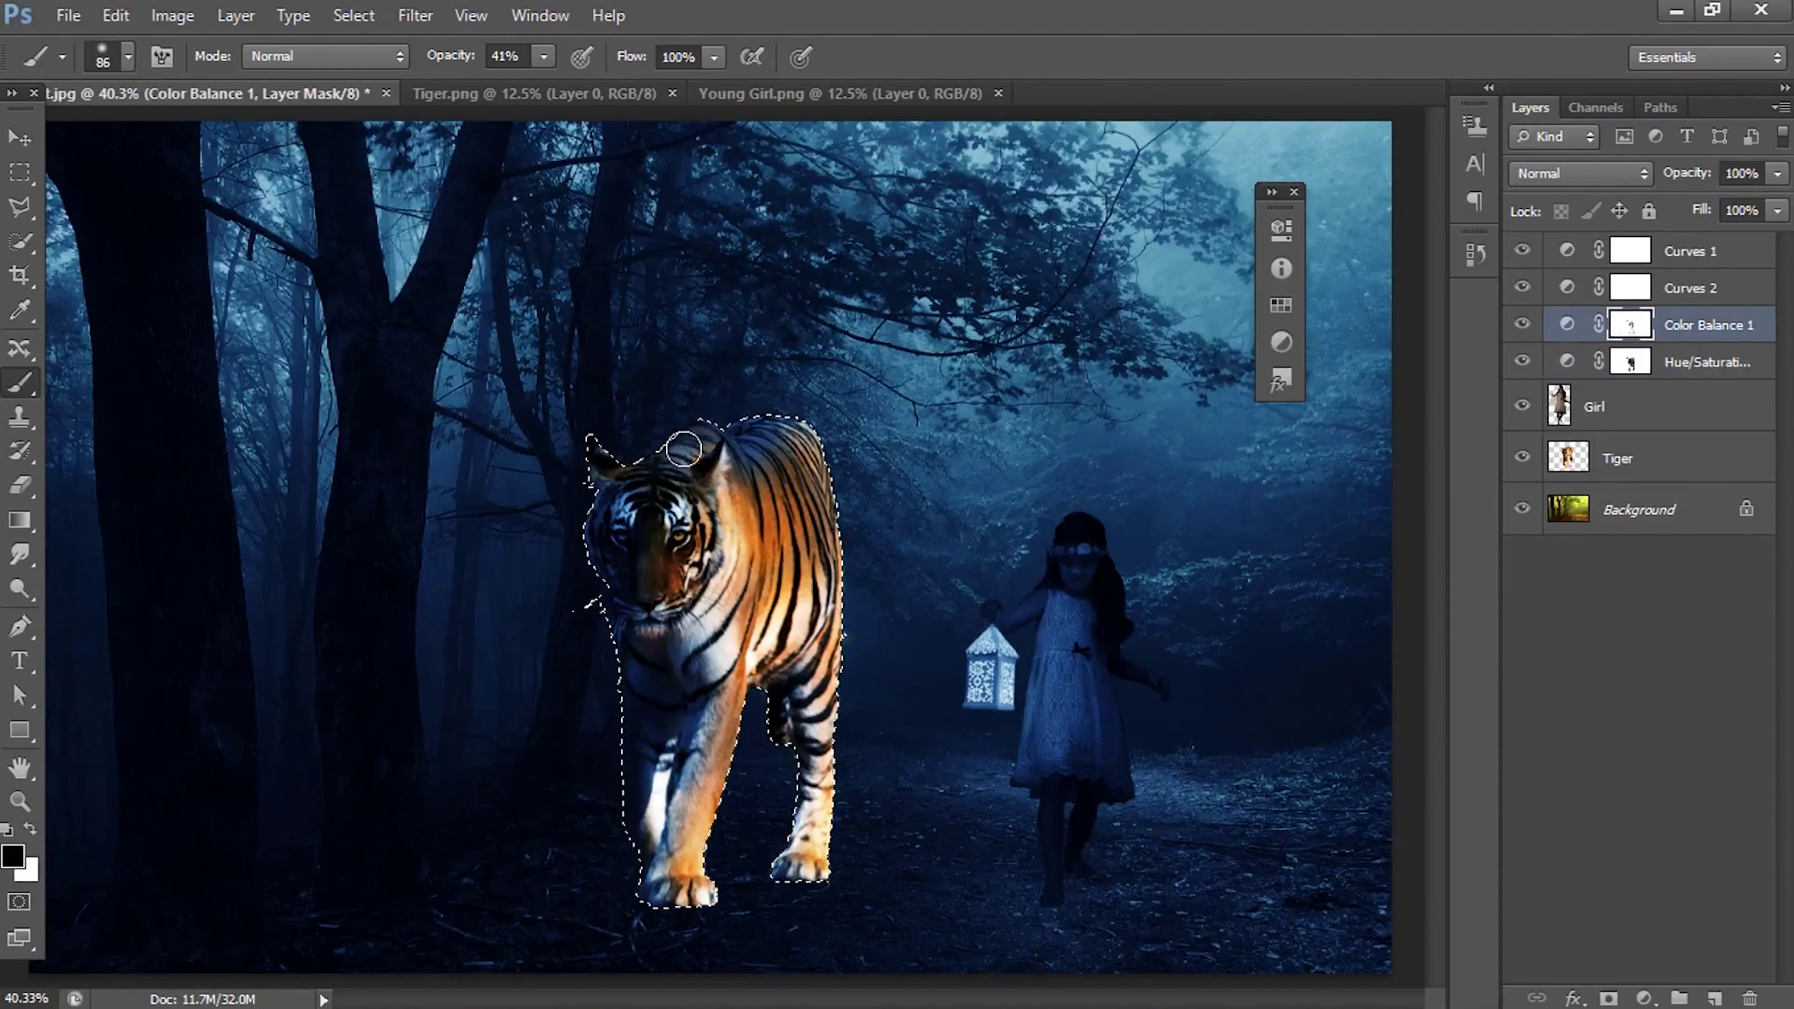
drag(617, 456, 745, 438)
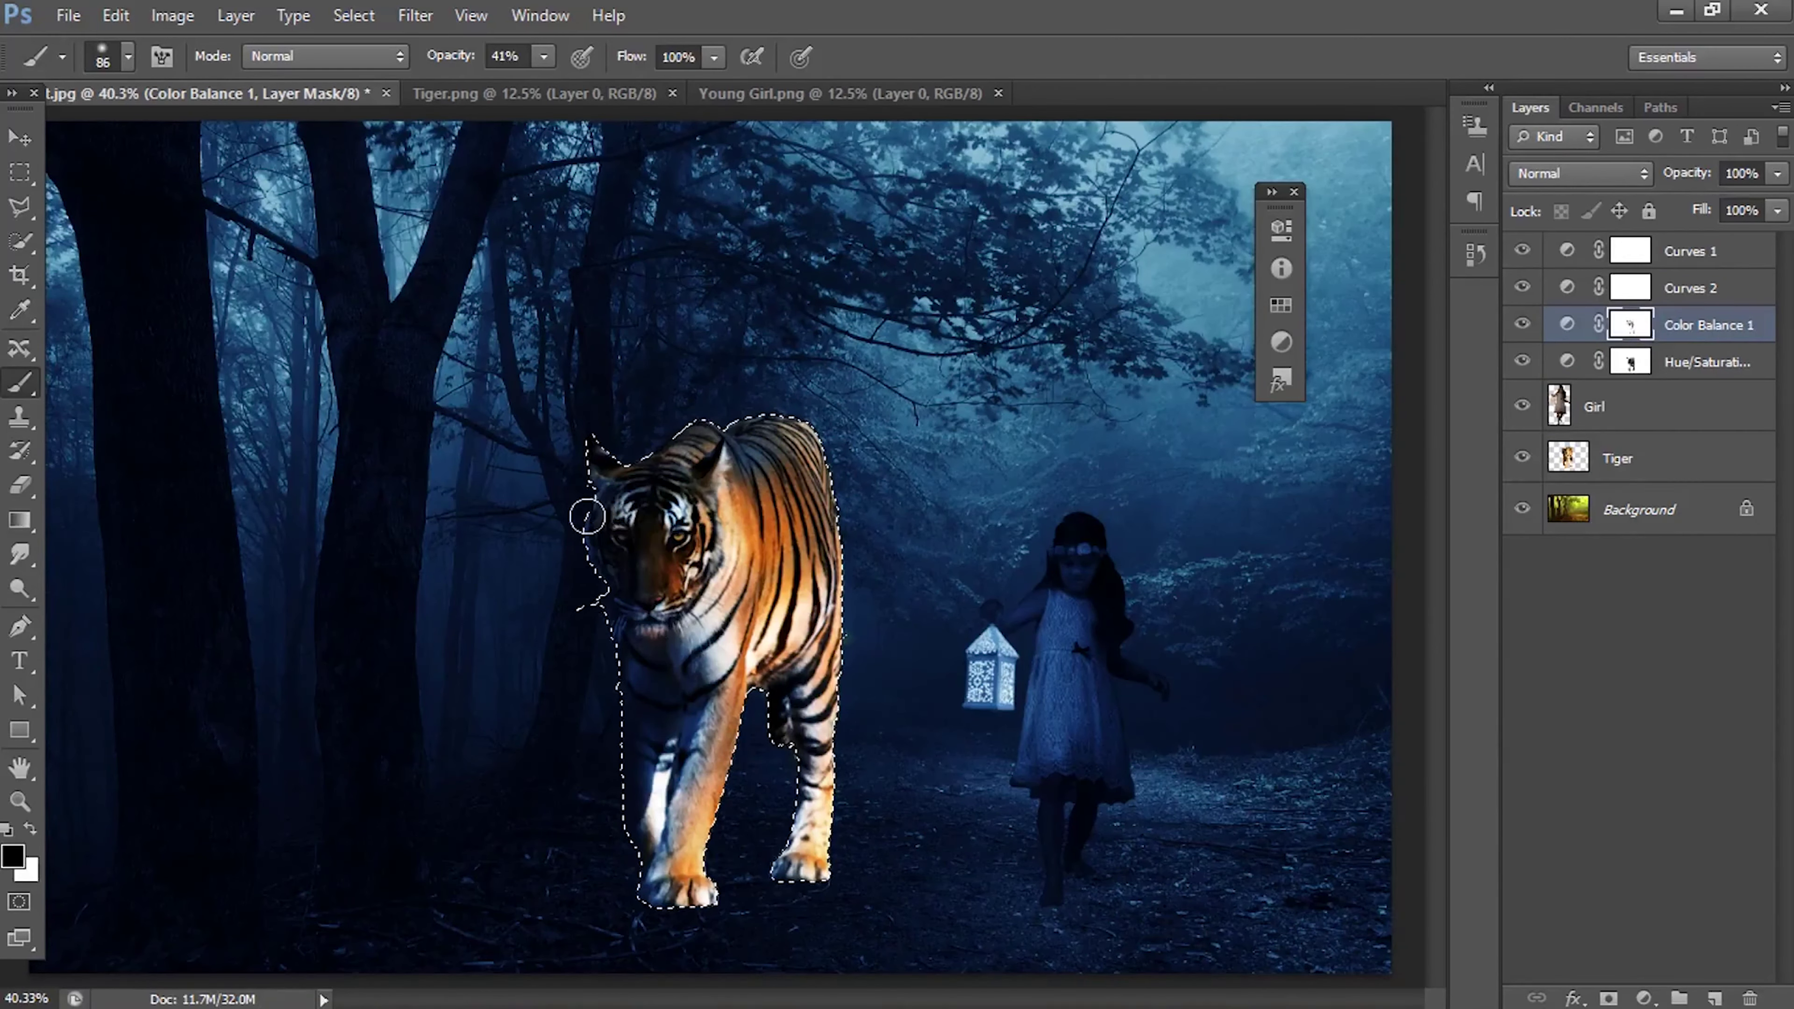
key(ctrl+d)
alt+scroll(974, 549, down, 2)
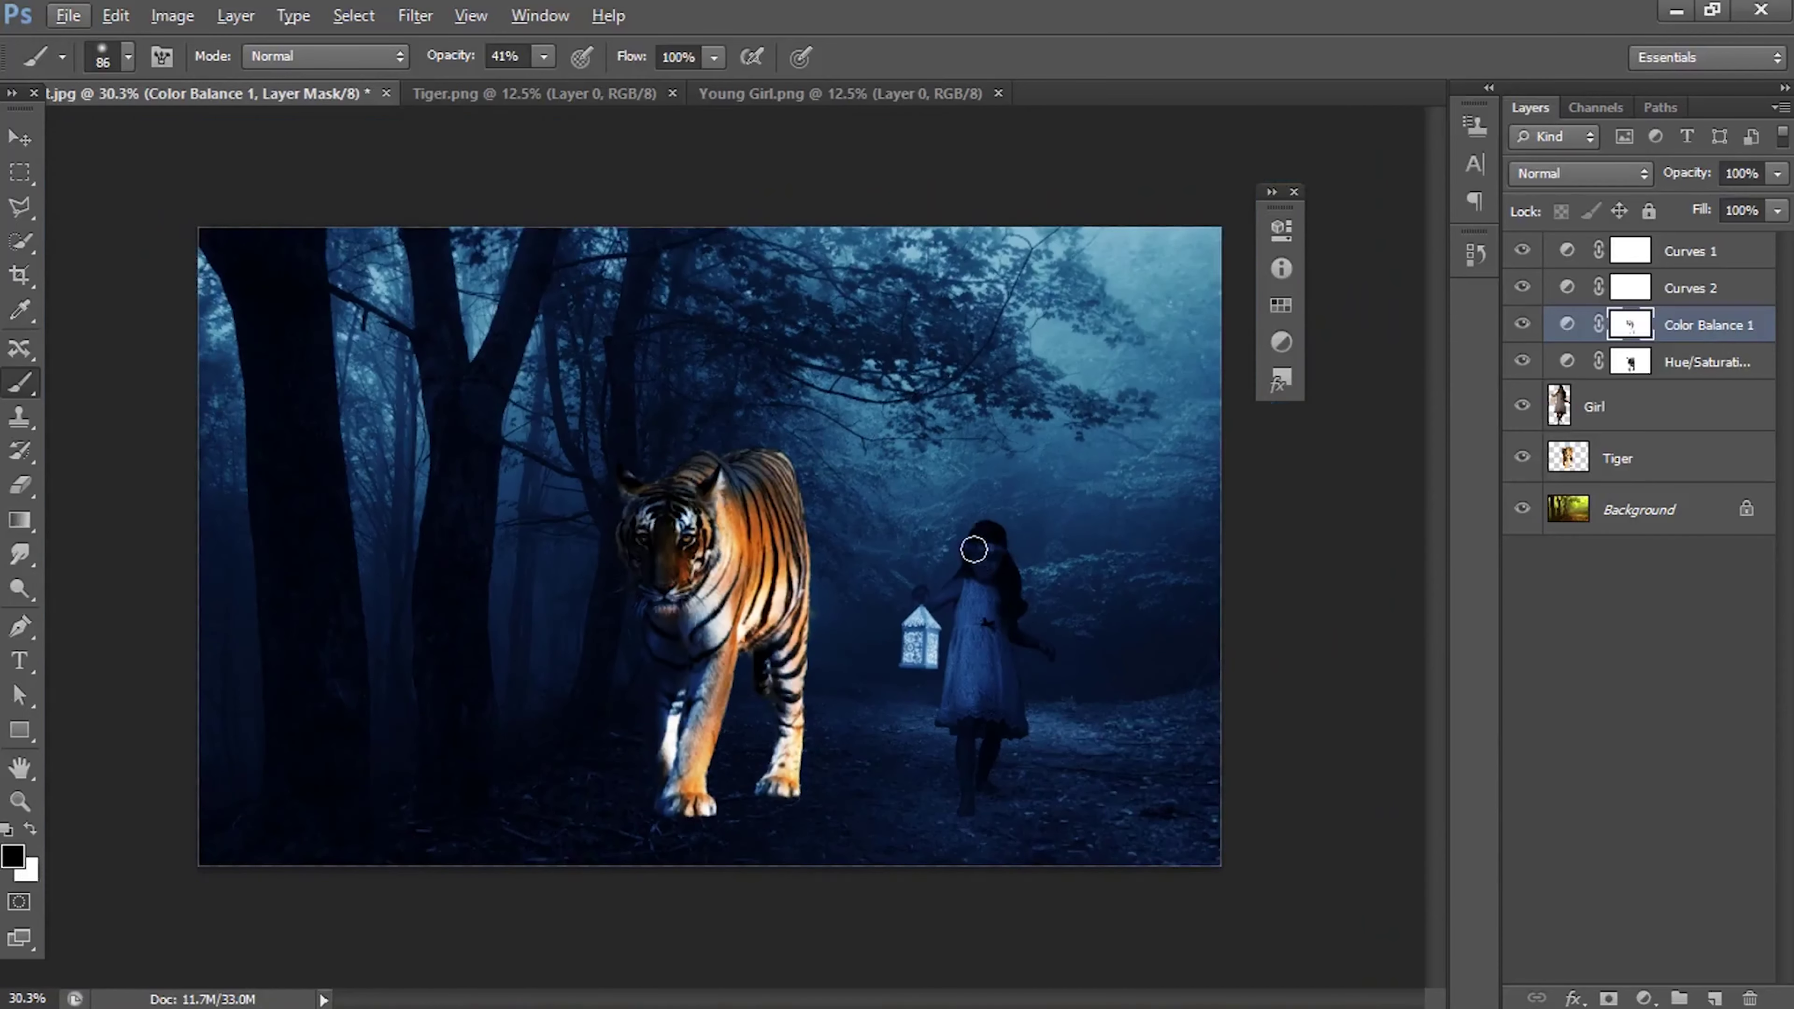
Step: Load the girl's outline and mask her out of Hue/Saturation and Color Balance at 100% brush opacity
right_click(1558, 406)
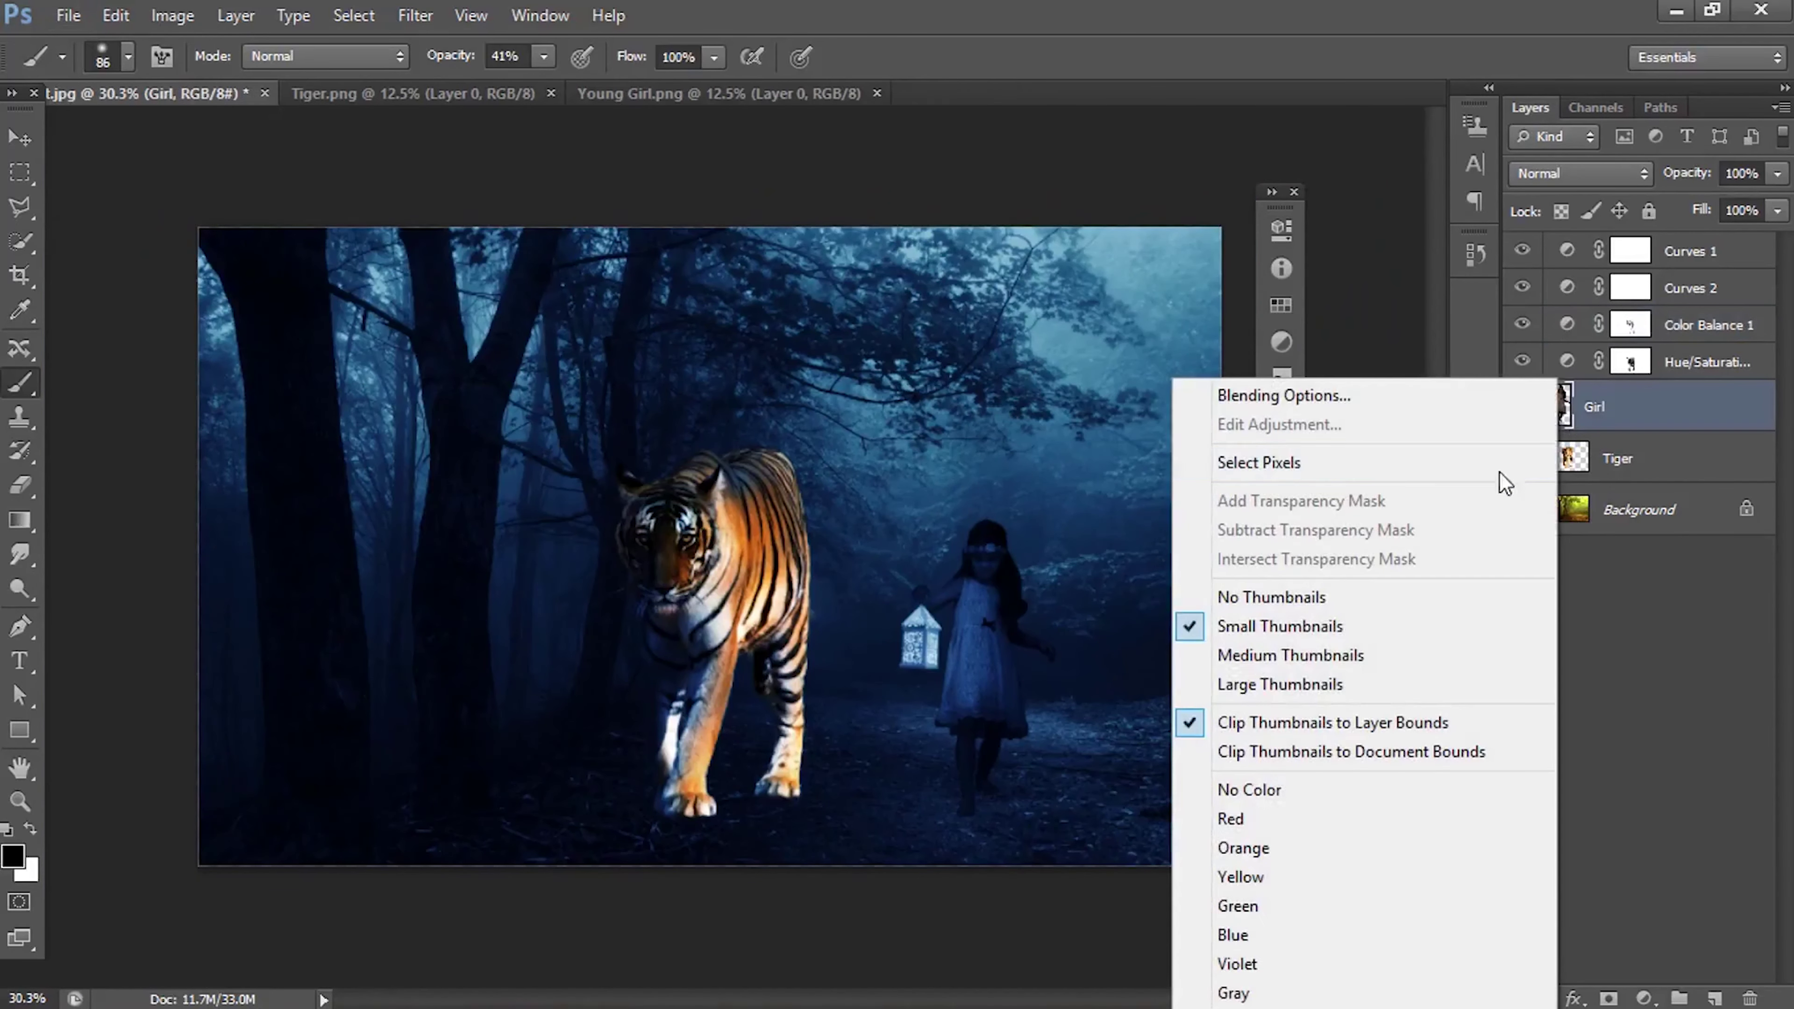
click(1501, 472)
click(1629, 361)
alt+scroll(1038, 682, up, 1)
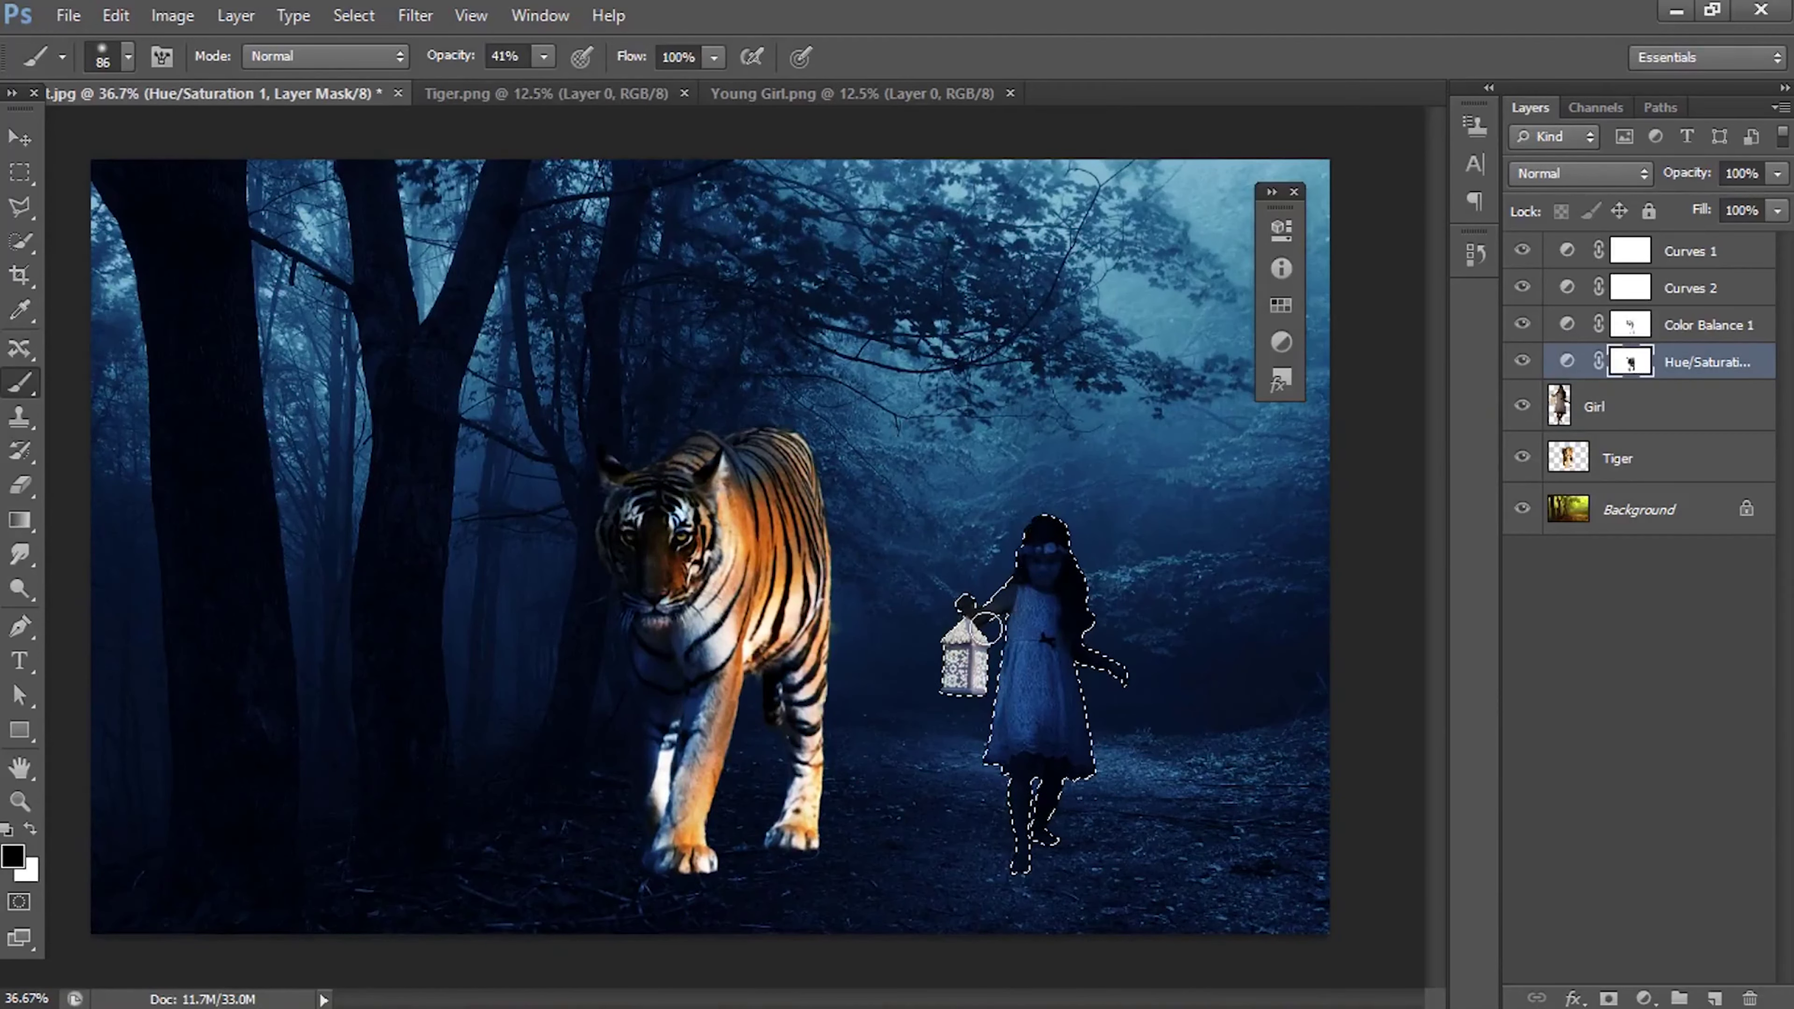
click(544, 58)
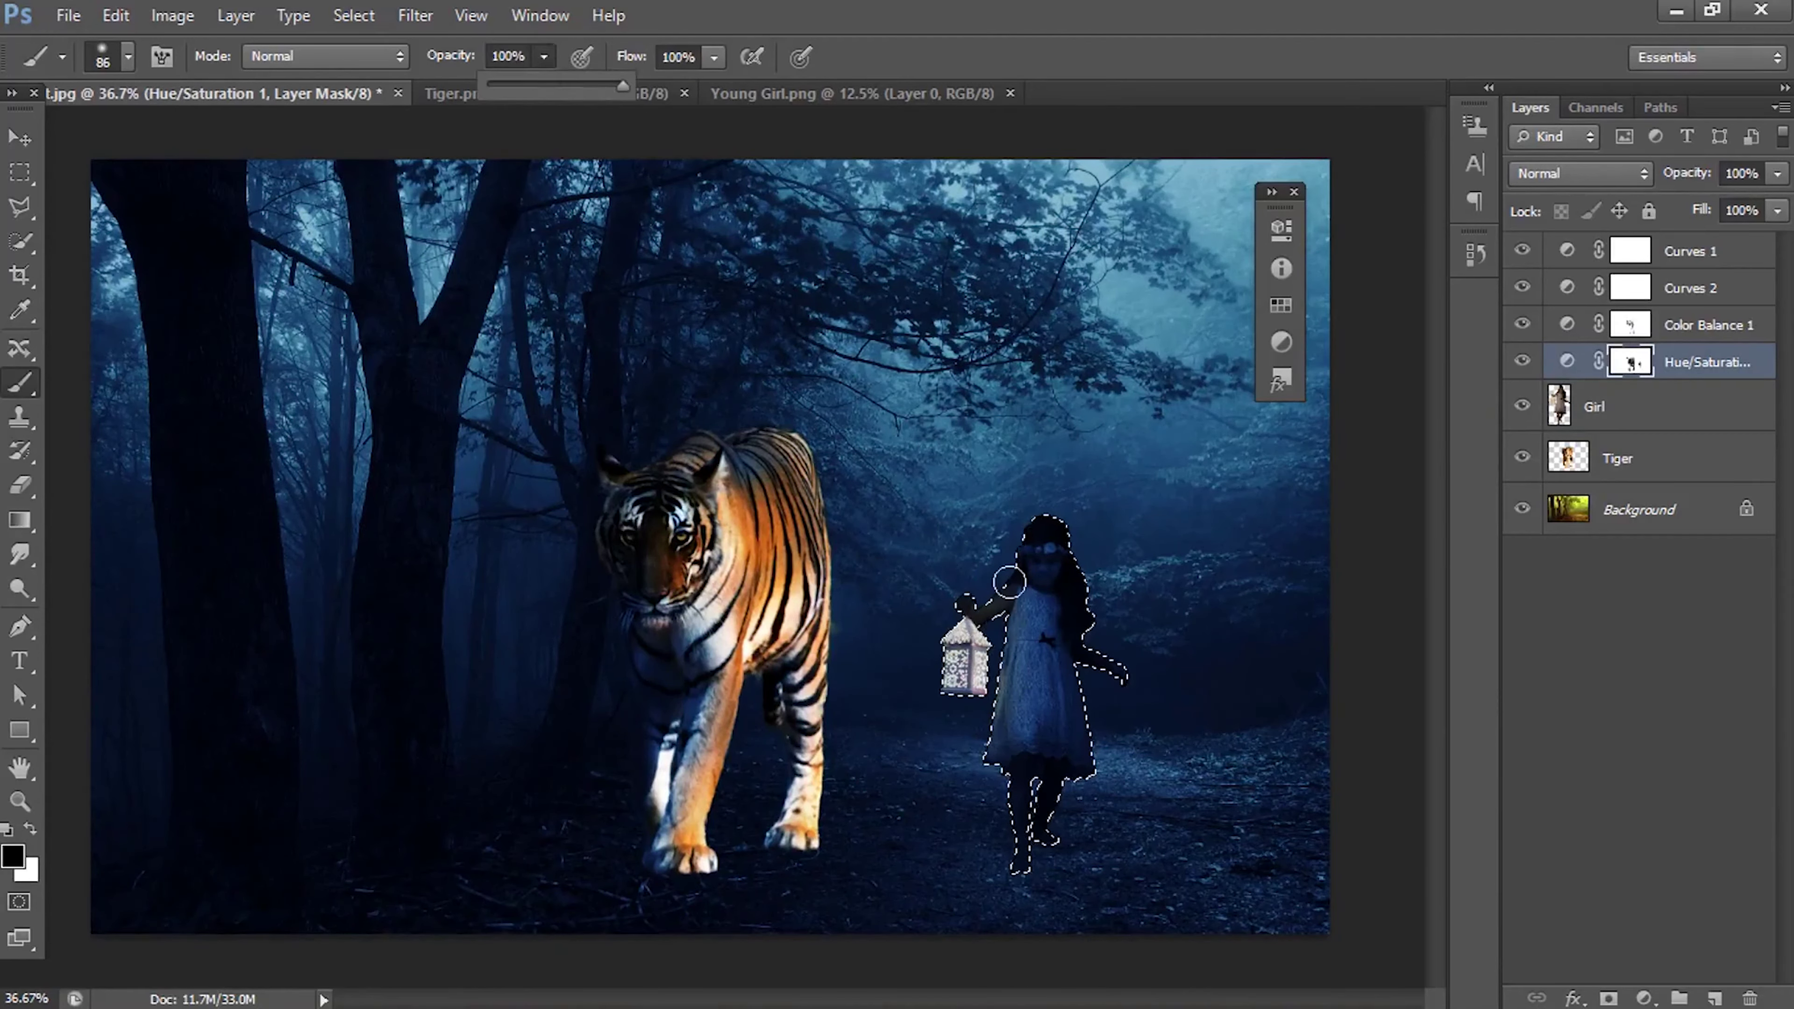
click(986, 764)
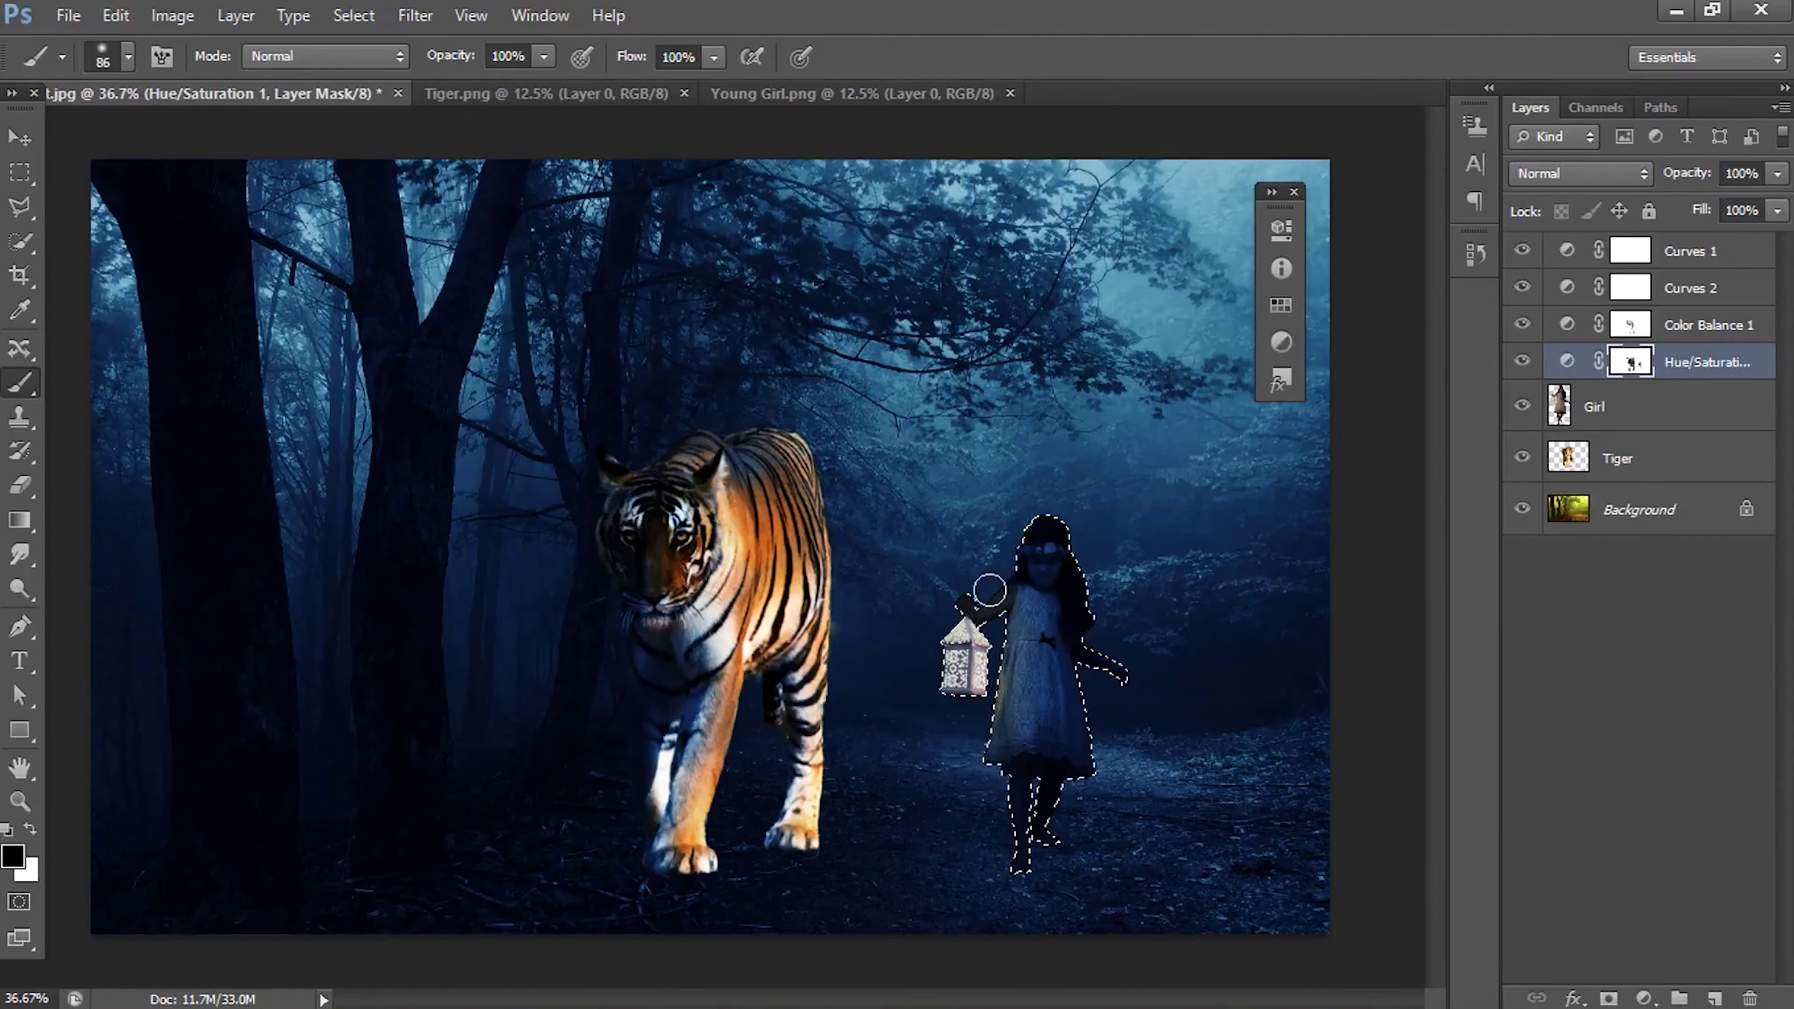
click(1630, 332)
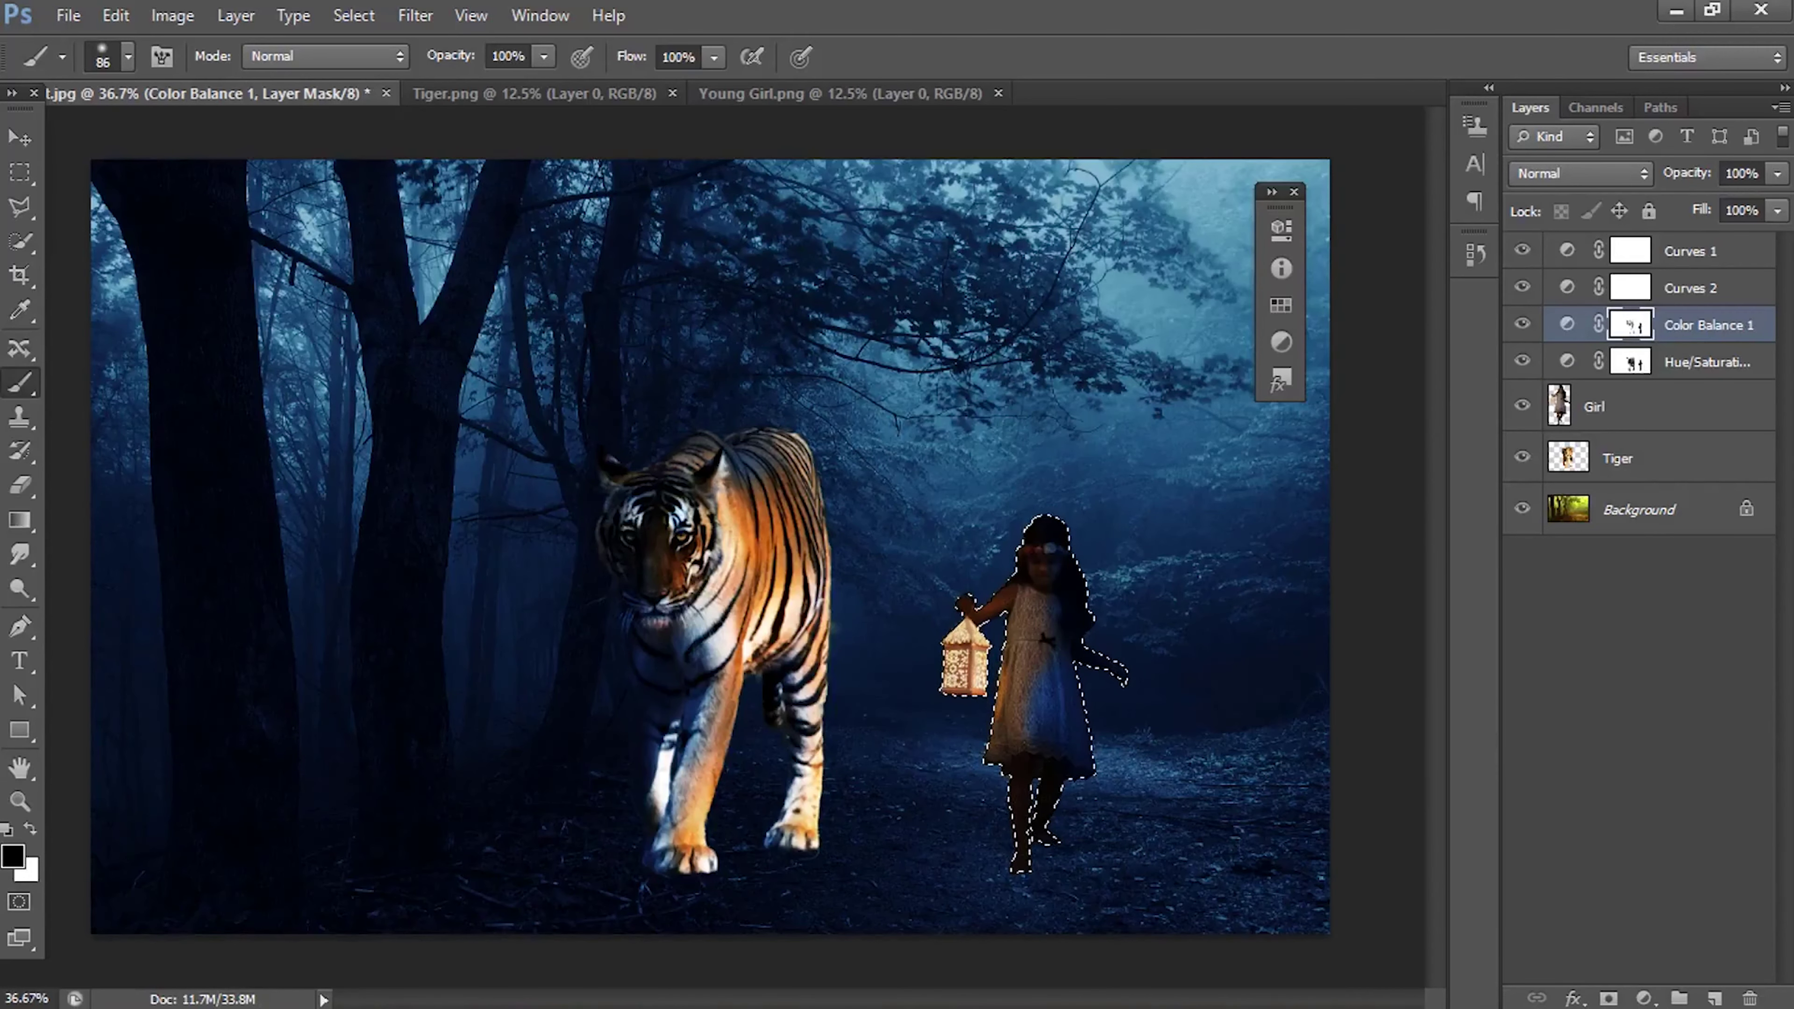
Step: Reload the girl's selection, add a Selective Color adjustment, then undo it
right_click(1558, 406)
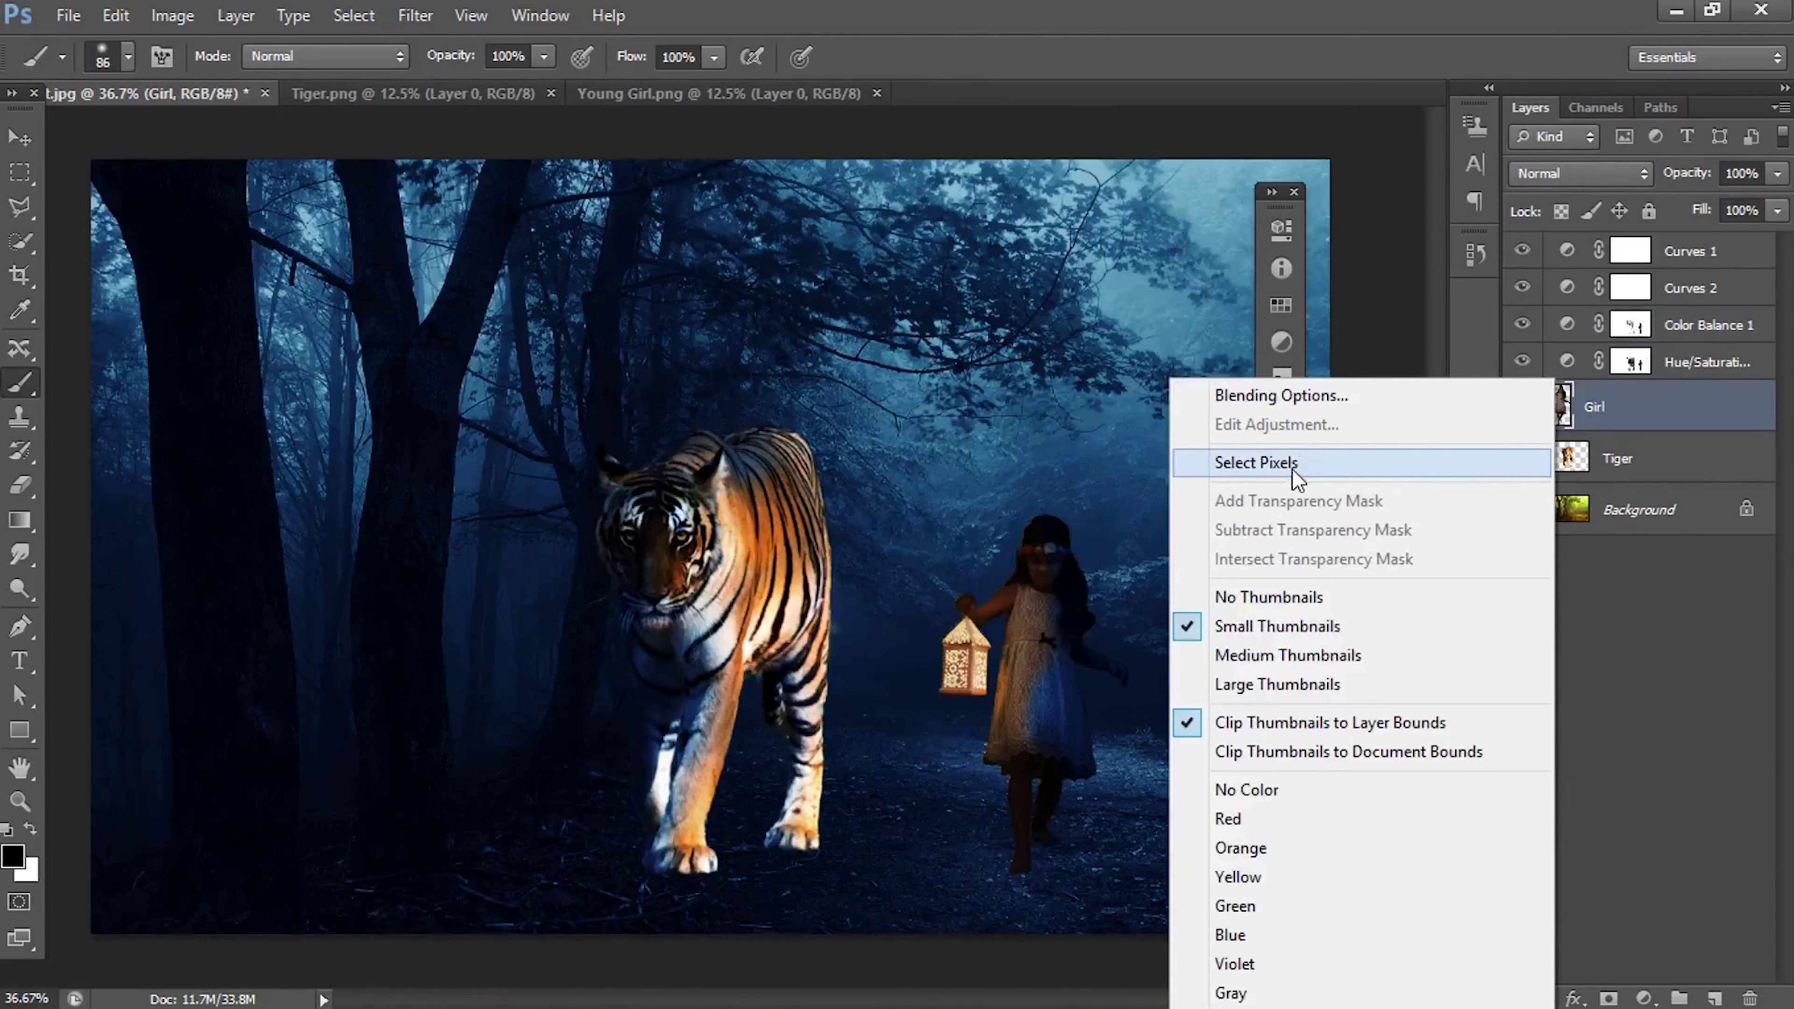
click(1300, 465)
click(1643, 997)
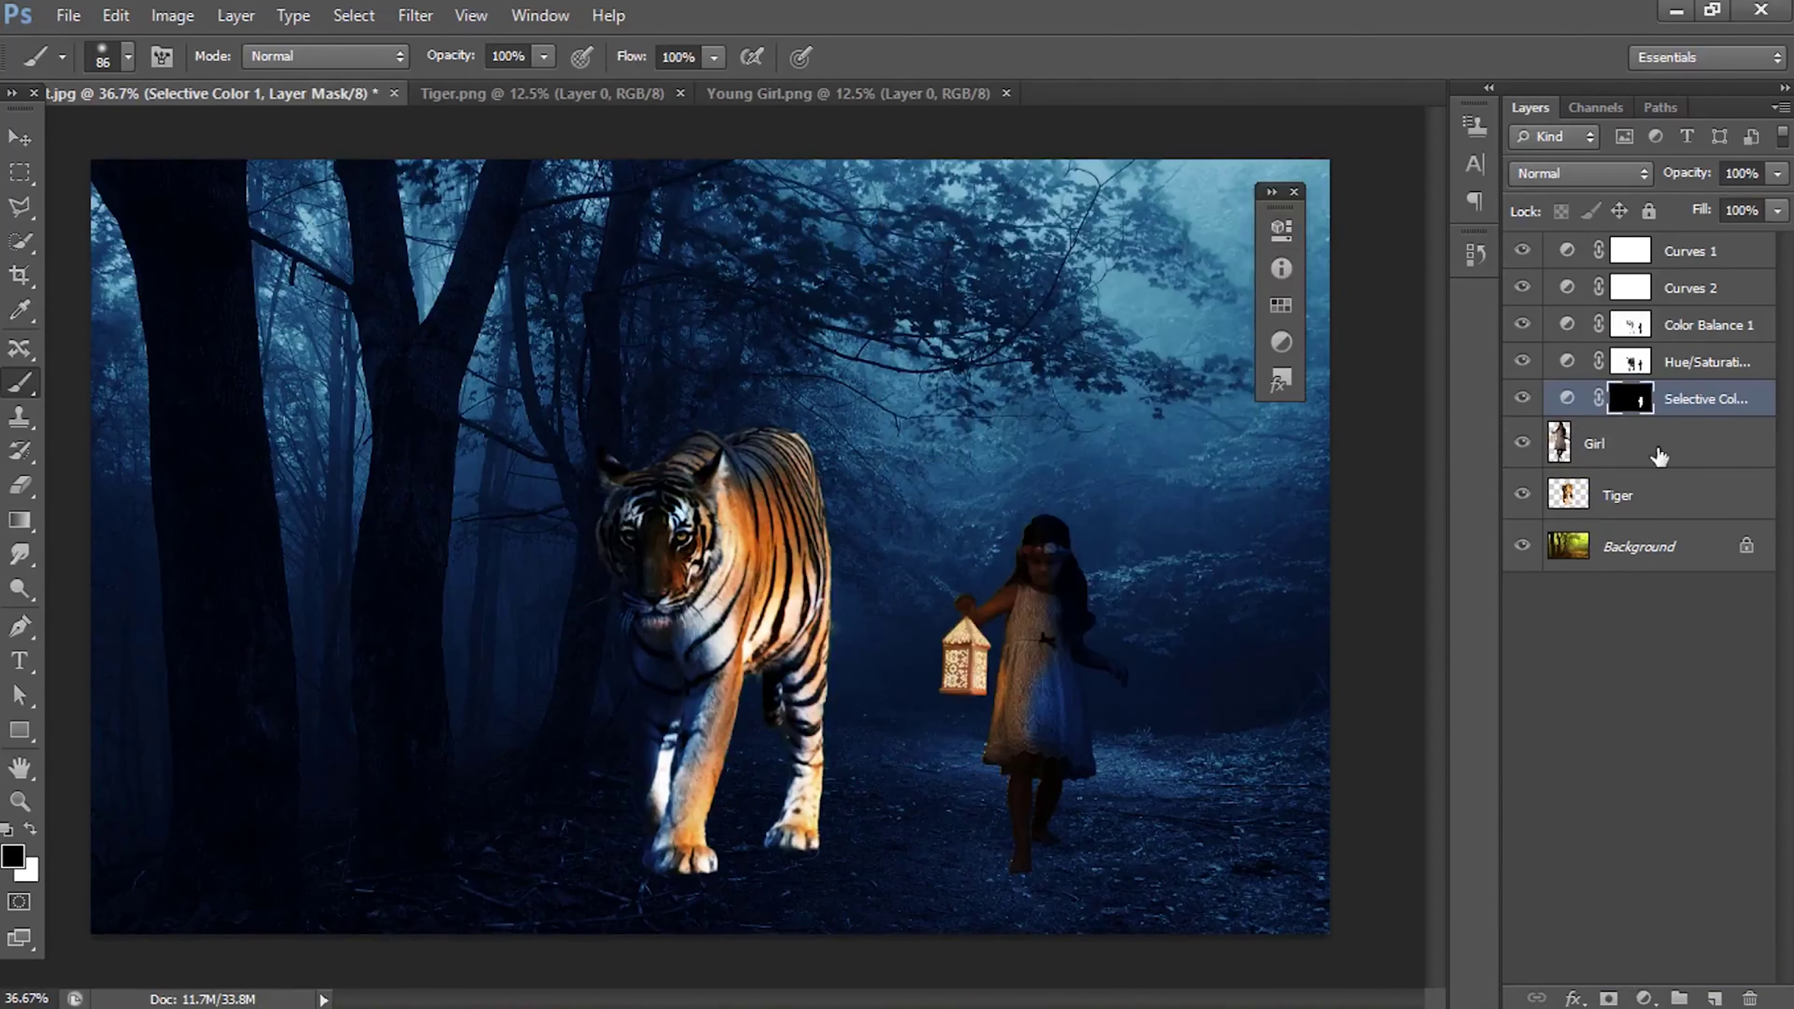
key(ctrl+z)
Step: Add a Curves 3 adjustment masked to the girl, raising the curve to brighten her
click(1643, 996)
click(1603, 573)
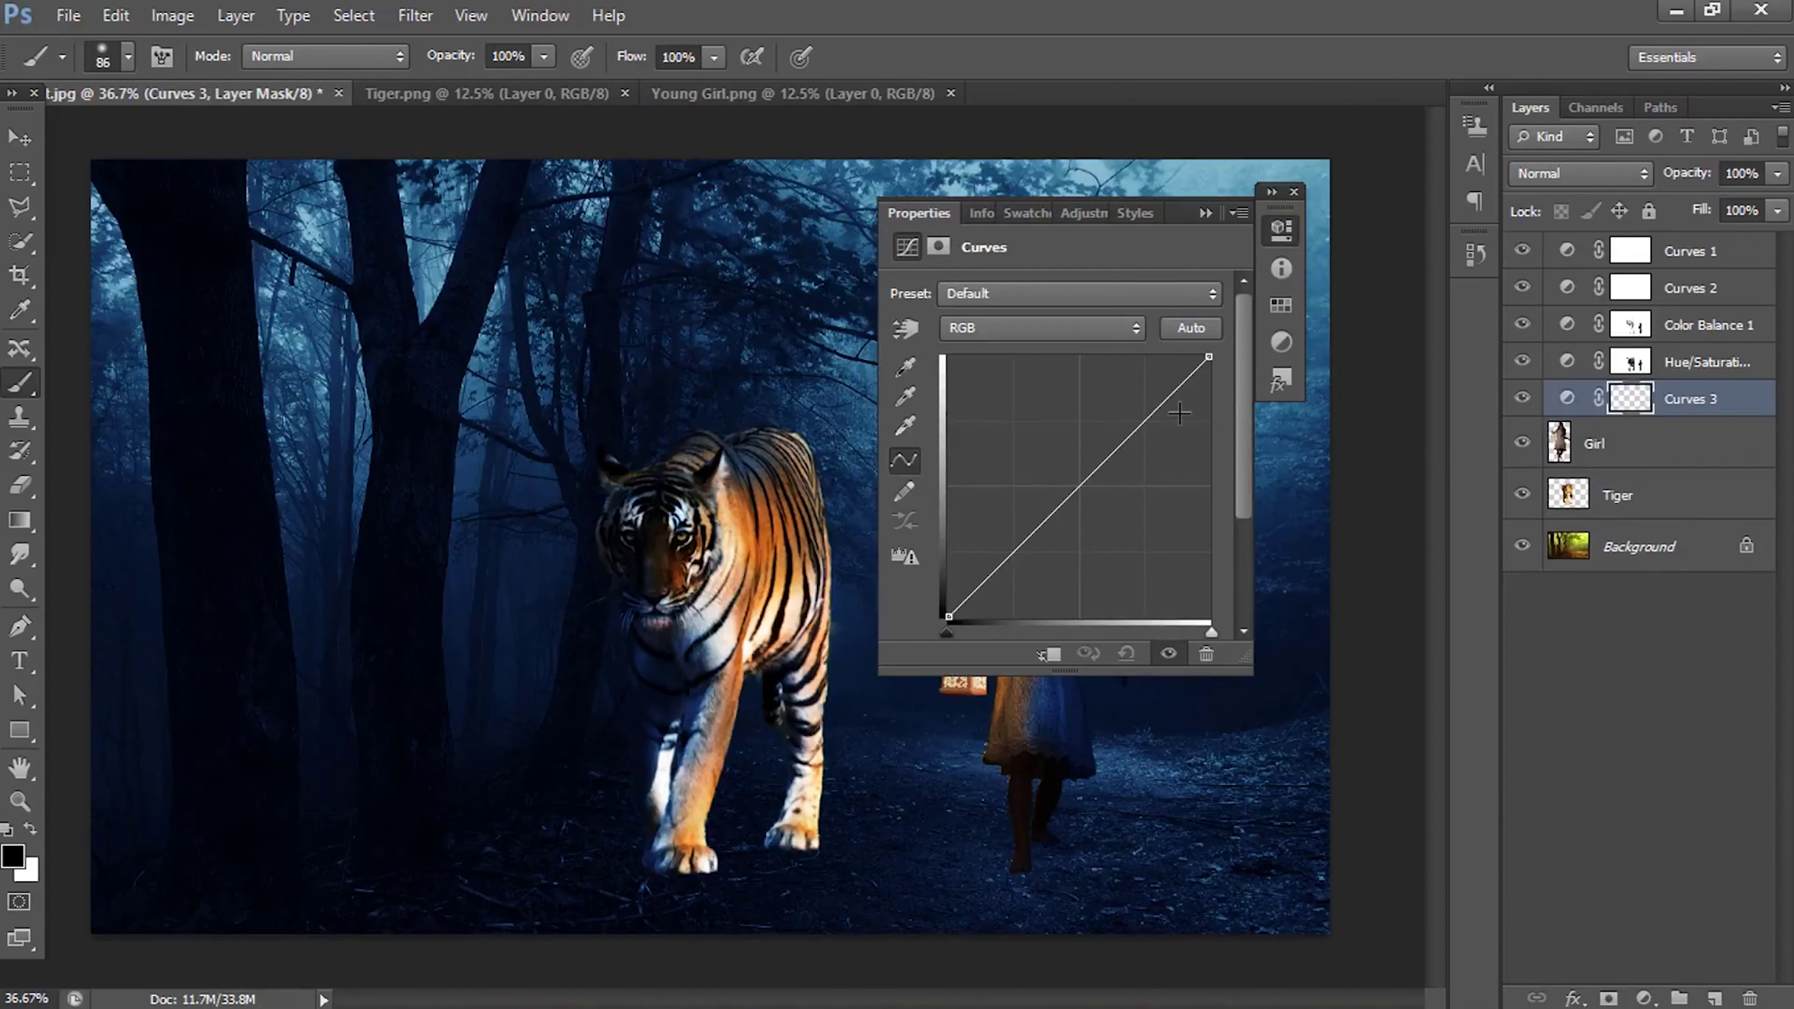
drag(1059, 194, 1427, 240)
drag(1535, 455, 1505, 432)
drag(1407, 541, 1373, 567)
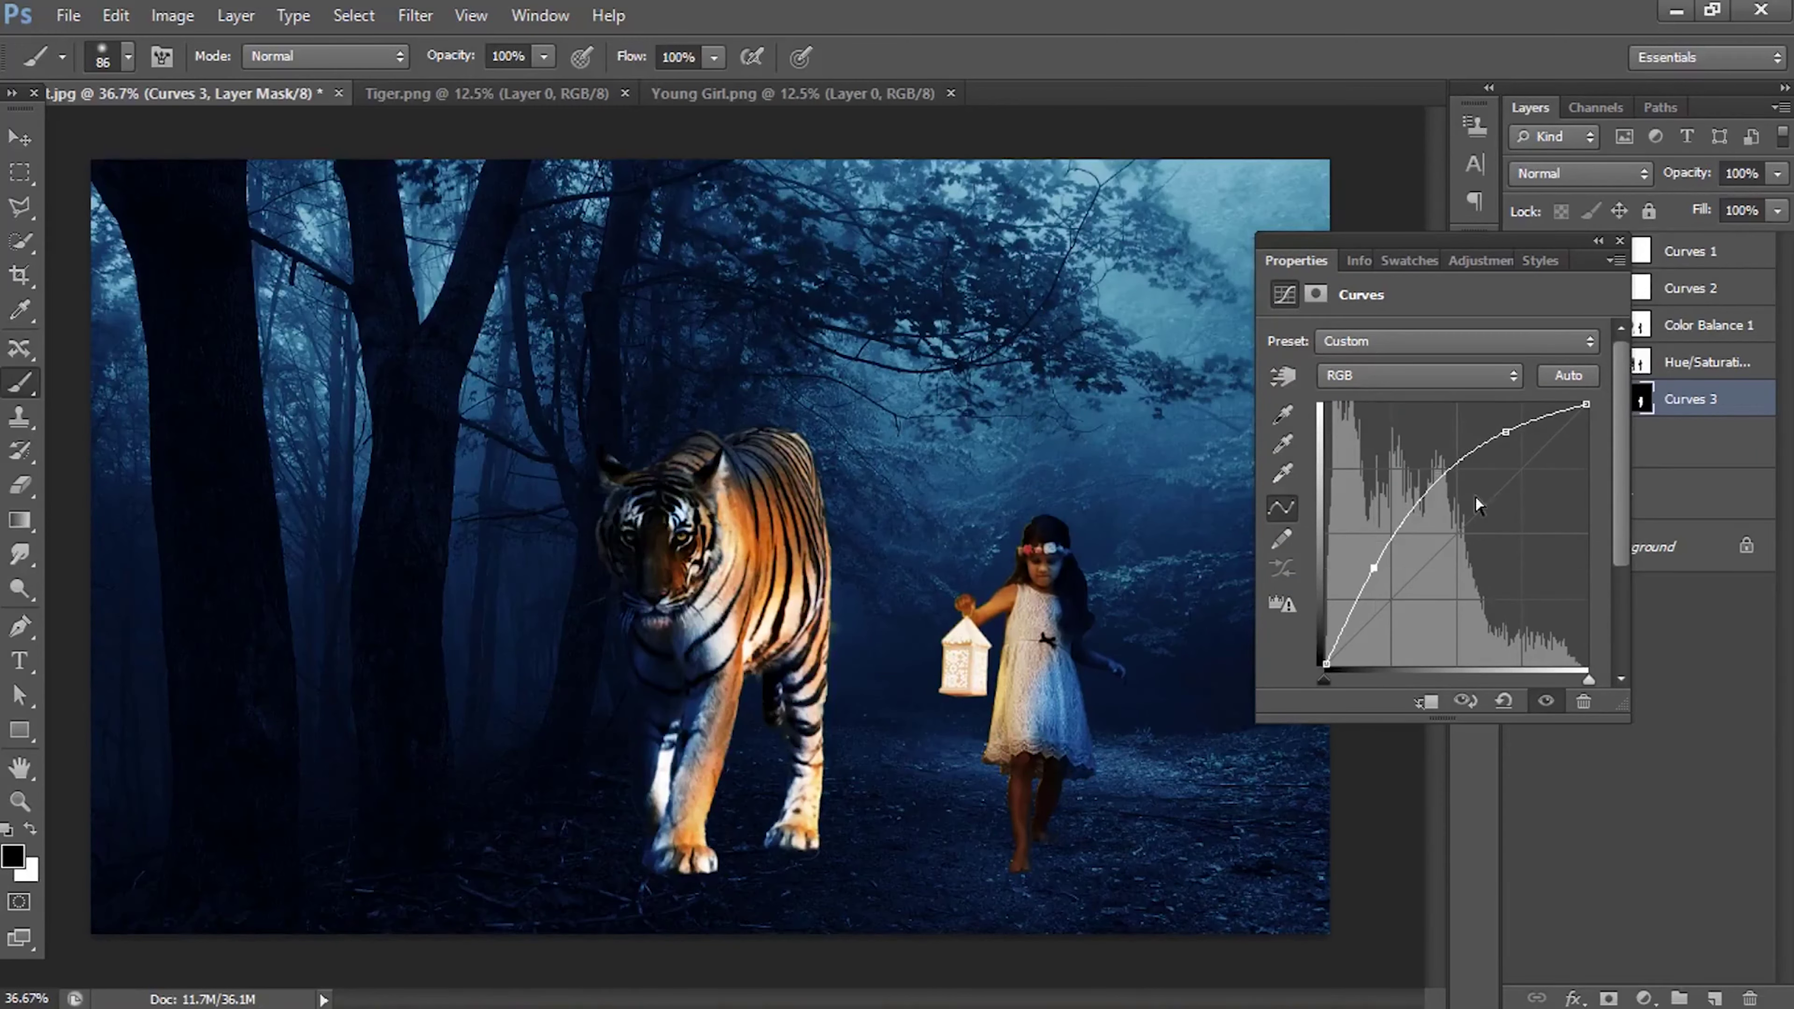
click(1598, 241)
click(19, 138)
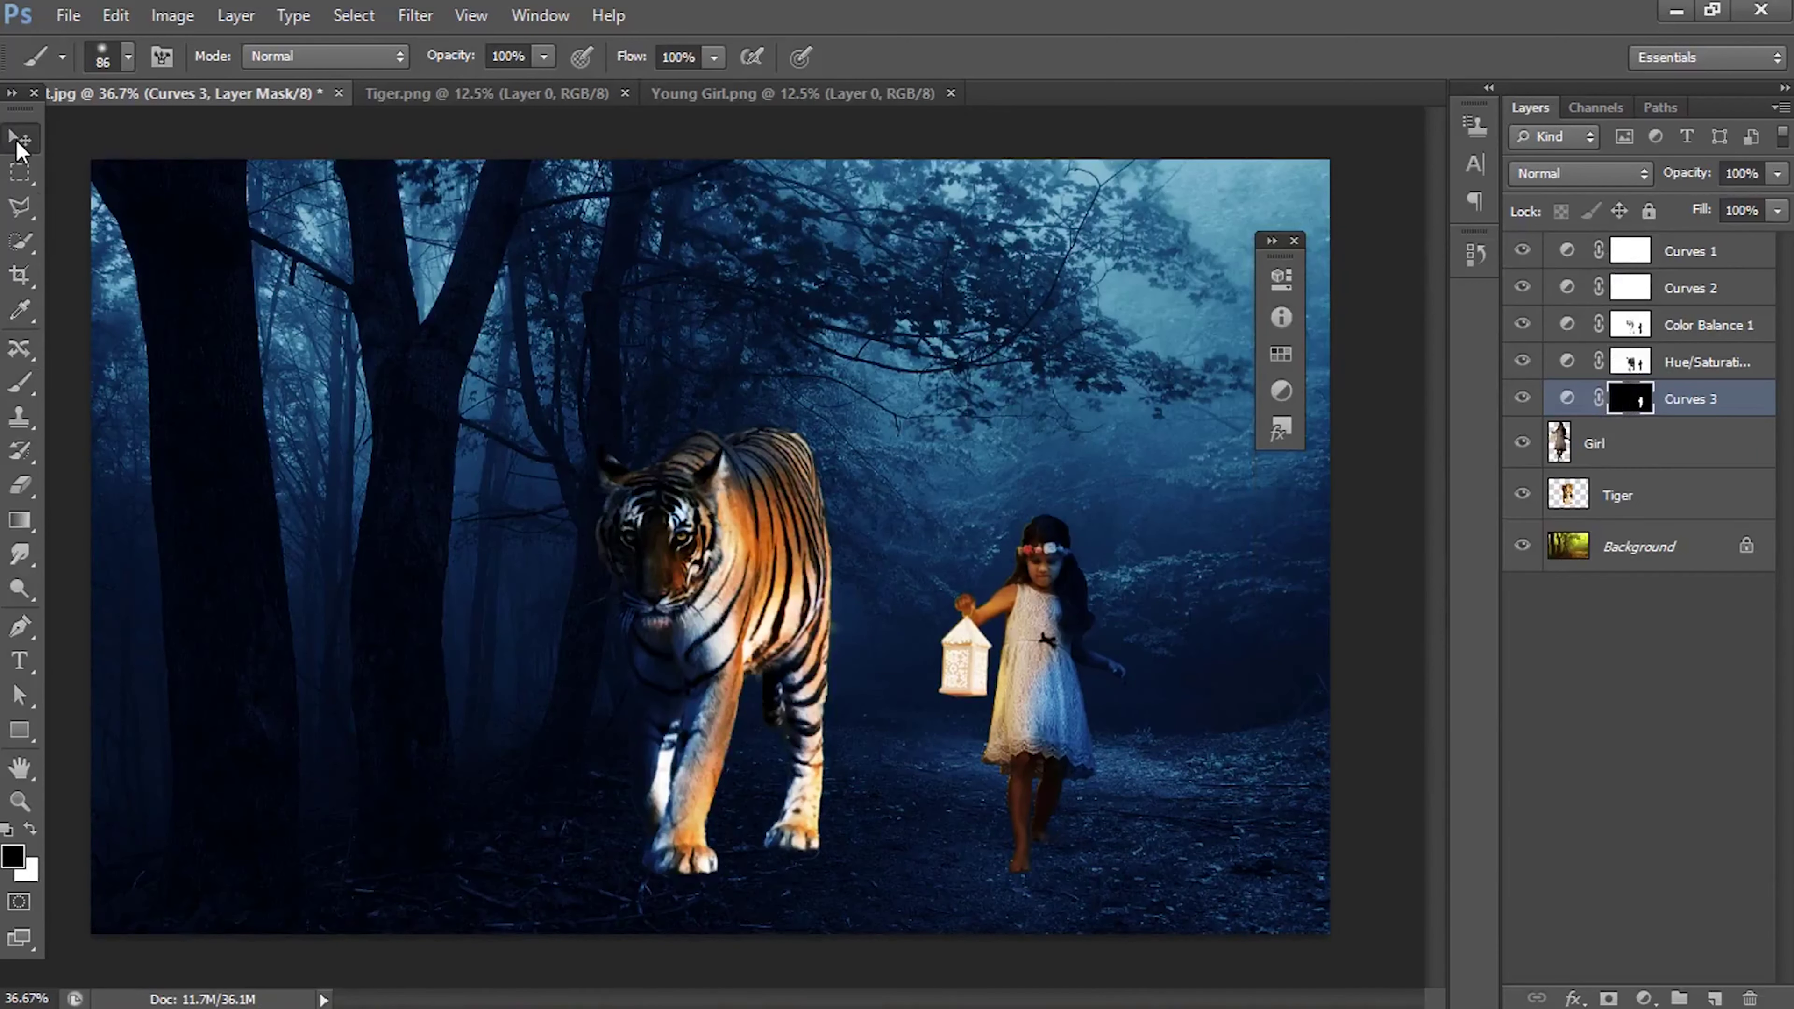
click(1695, 256)
Step: Add Layer 1, load the tiger's outline, and set a bright orange foreground colour
click(1713, 1000)
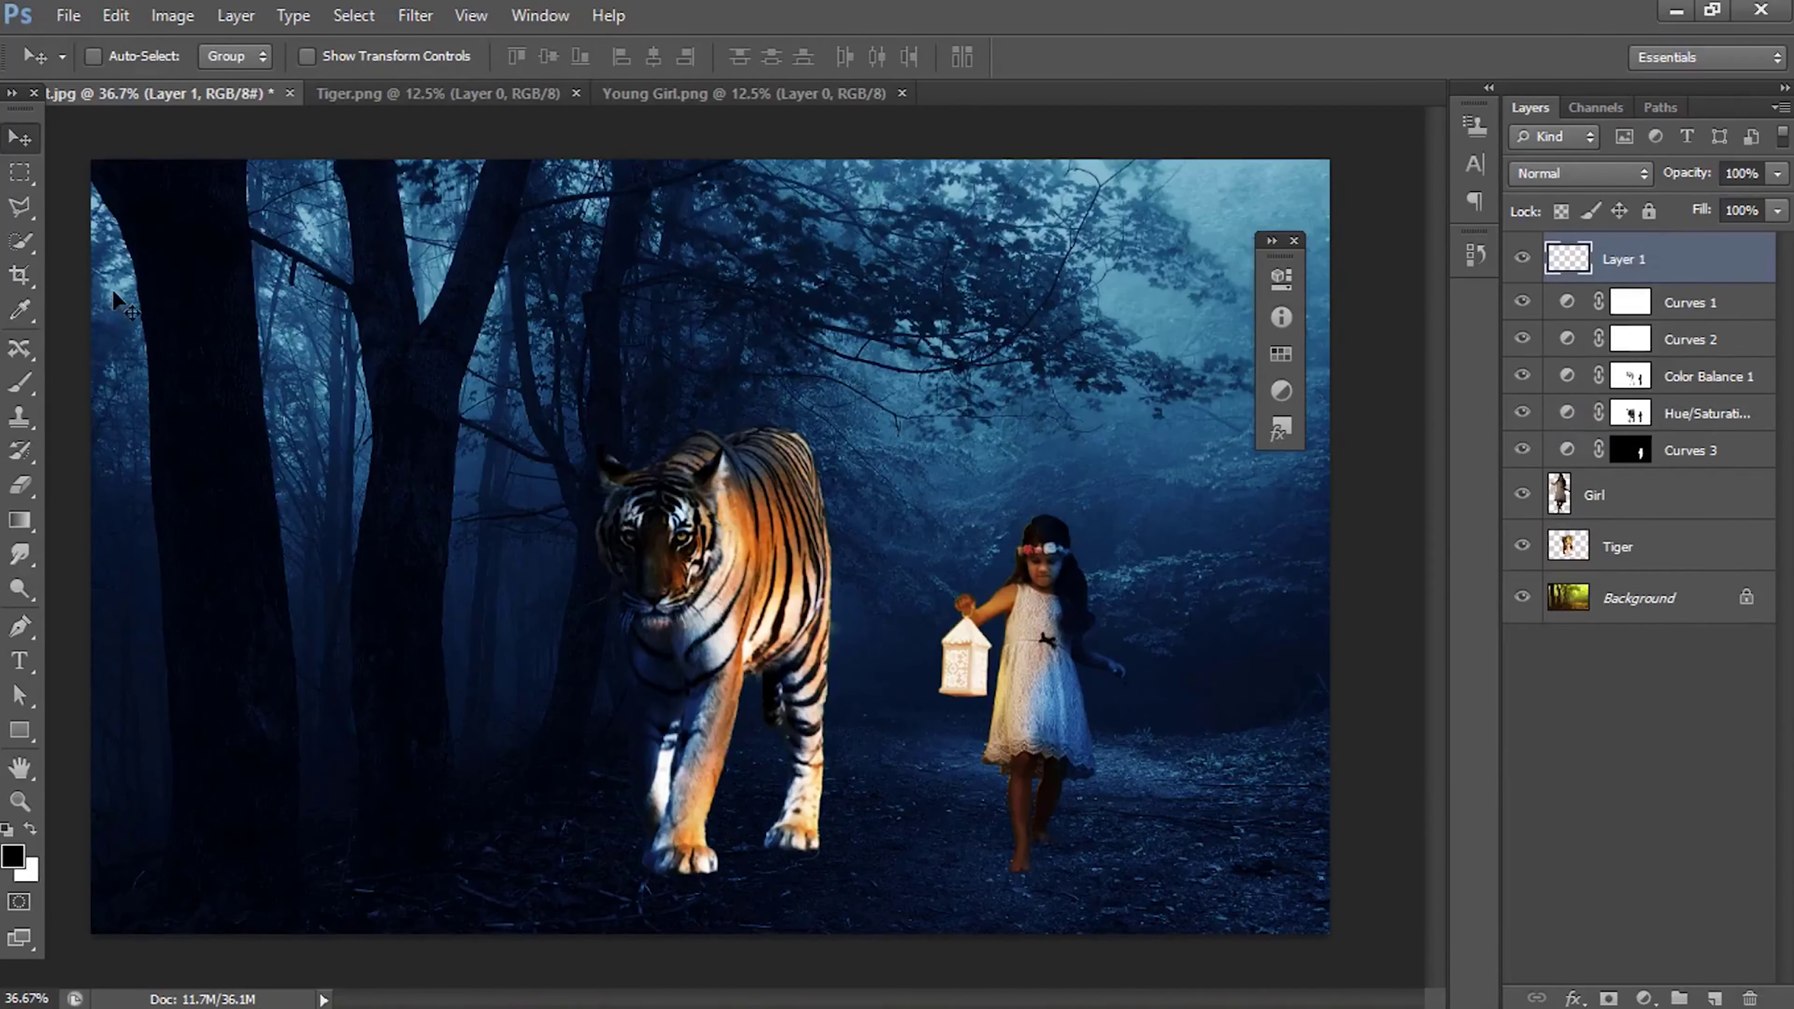
right_click(1569, 553)
click(1293, 461)
key(b)
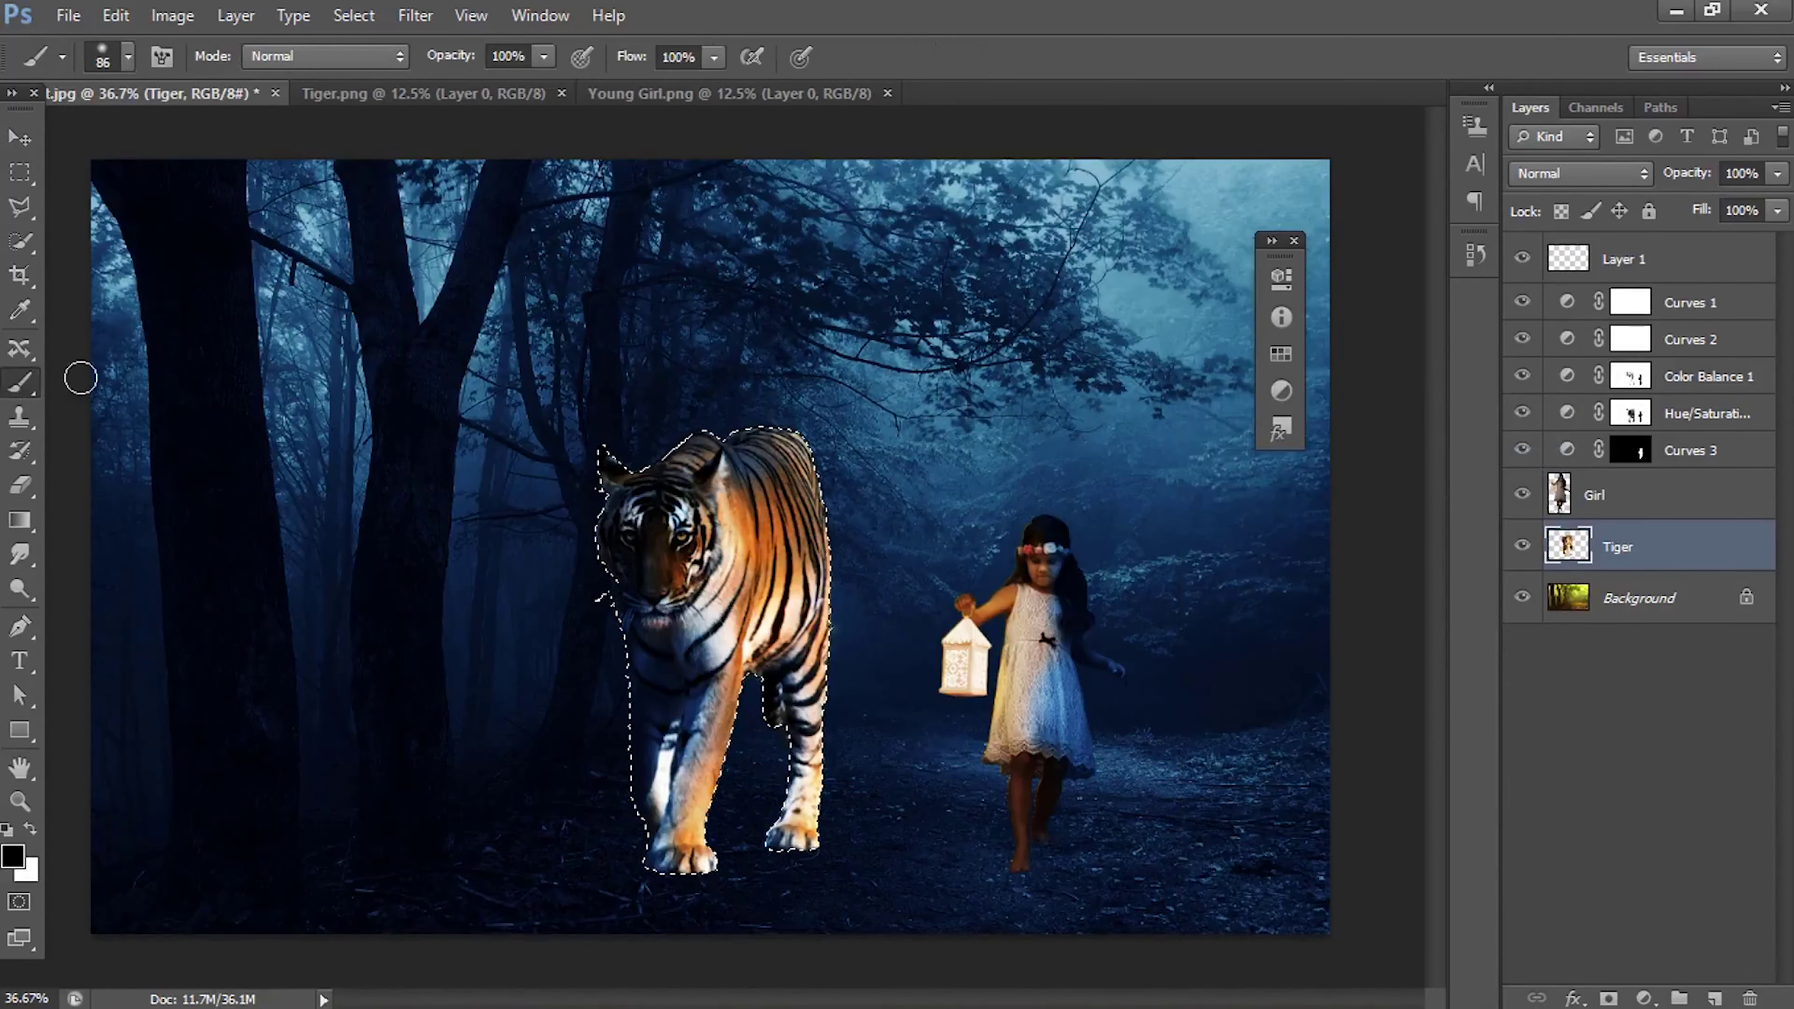
click(13, 856)
click(1229, 726)
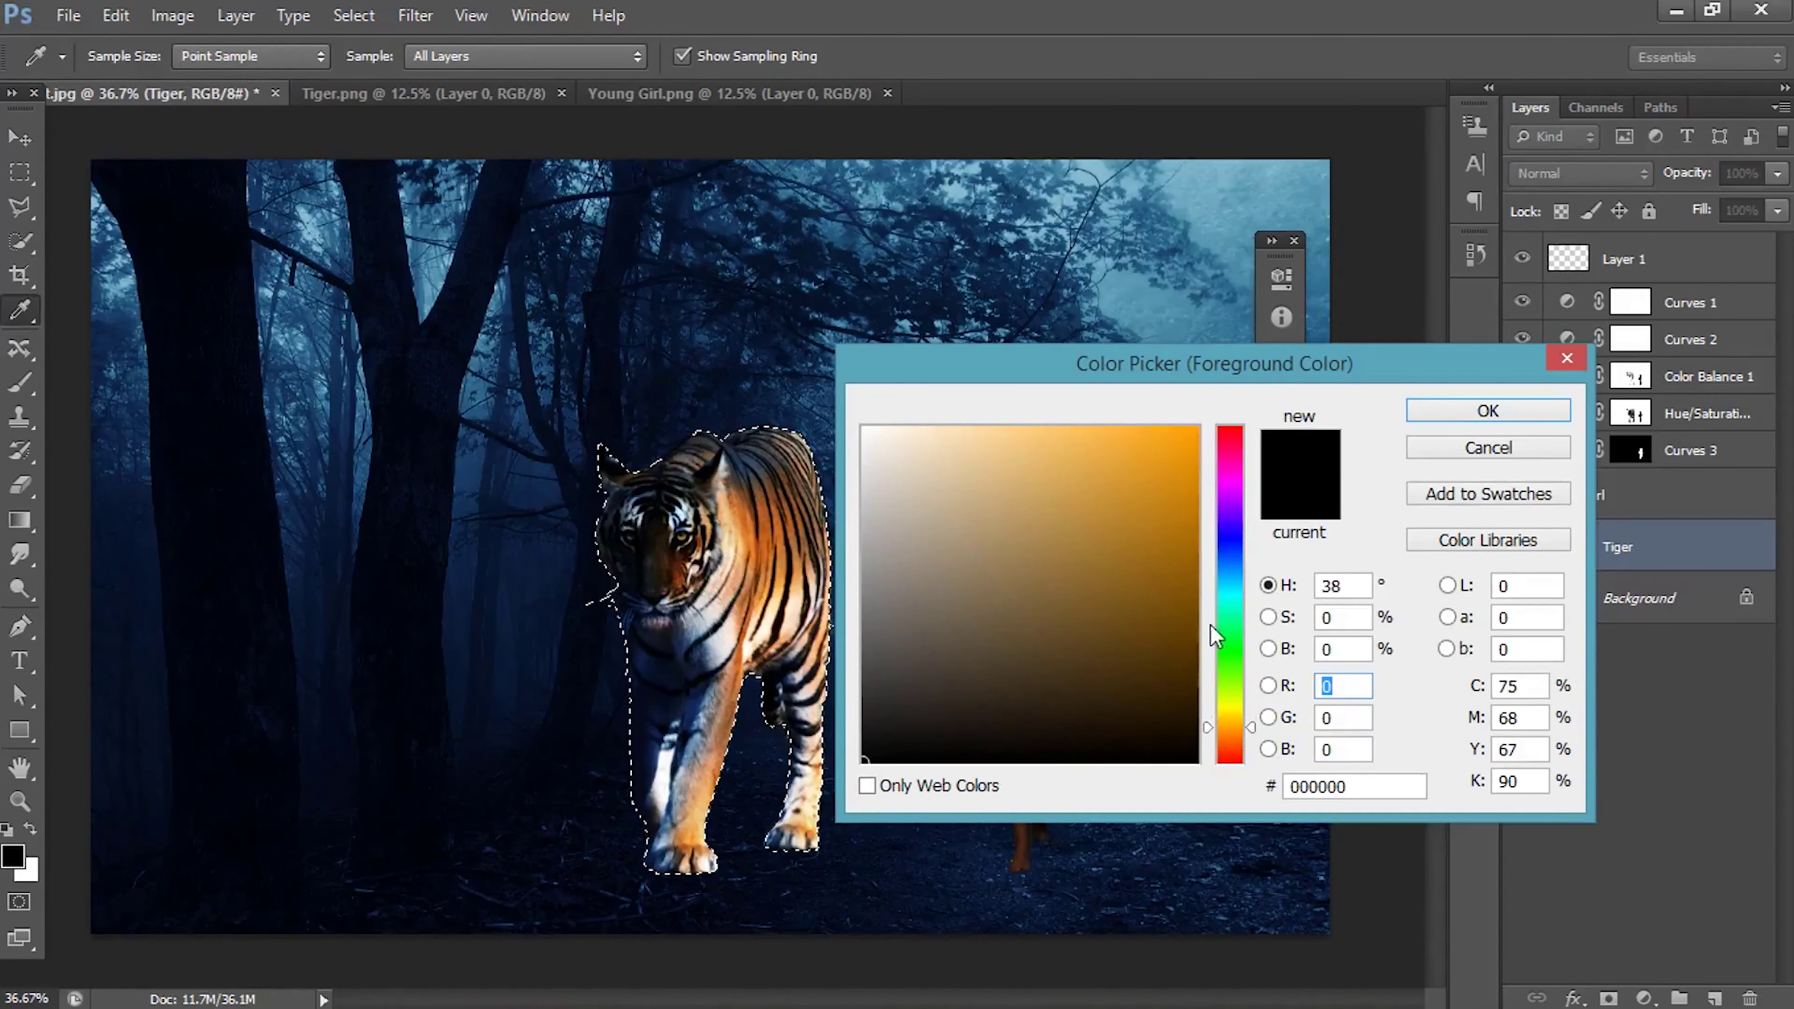
click(1164, 485)
click(1232, 728)
Step: Paint orange over the tiger on Layer 1 with a soft 116 px brush, blended as Soft Light
click(1488, 410)
right_click(840, 586)
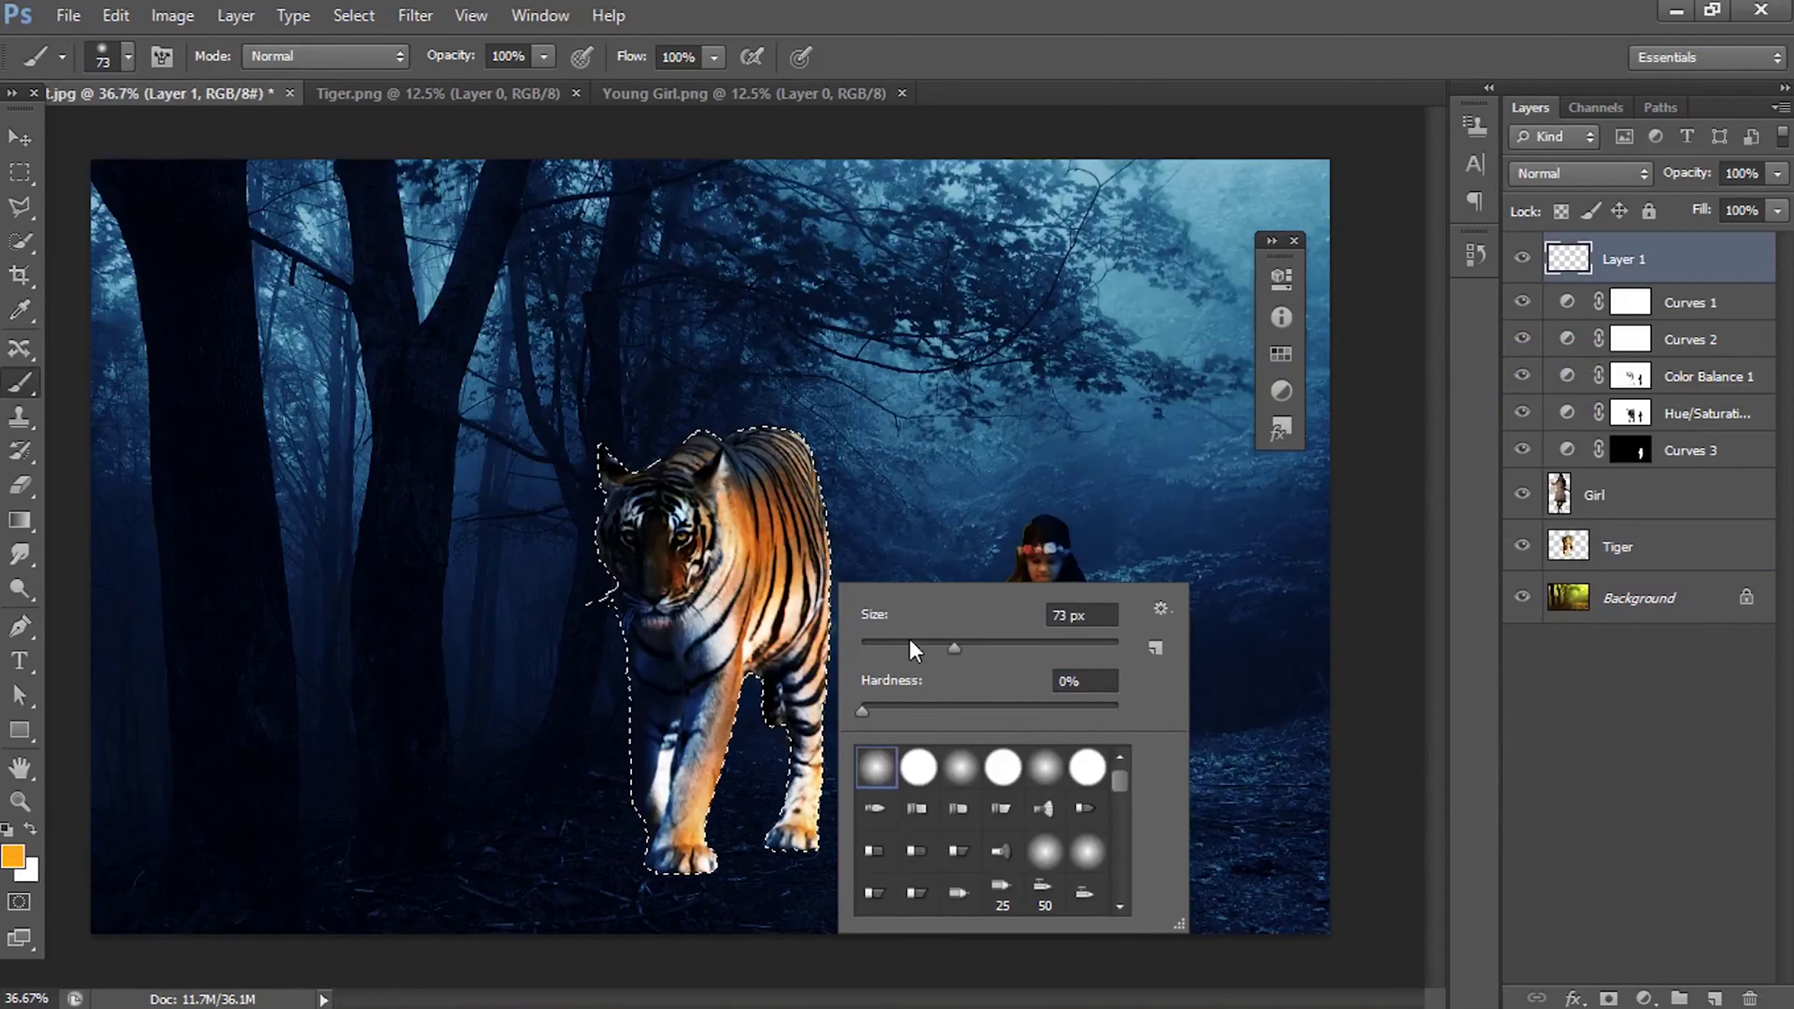
key(Return)
mouse_move(805, 509)
mouse_down()
mouse_move(821, 761)
mouse_move(732, 862)
mouse_move(733, 717)
mouse_move(777, 495)
mouse_move(699, 509)
mouse_move(688, 597)
mouse_move(706, 474)
mouse_move(671, 537)
mouse_up()
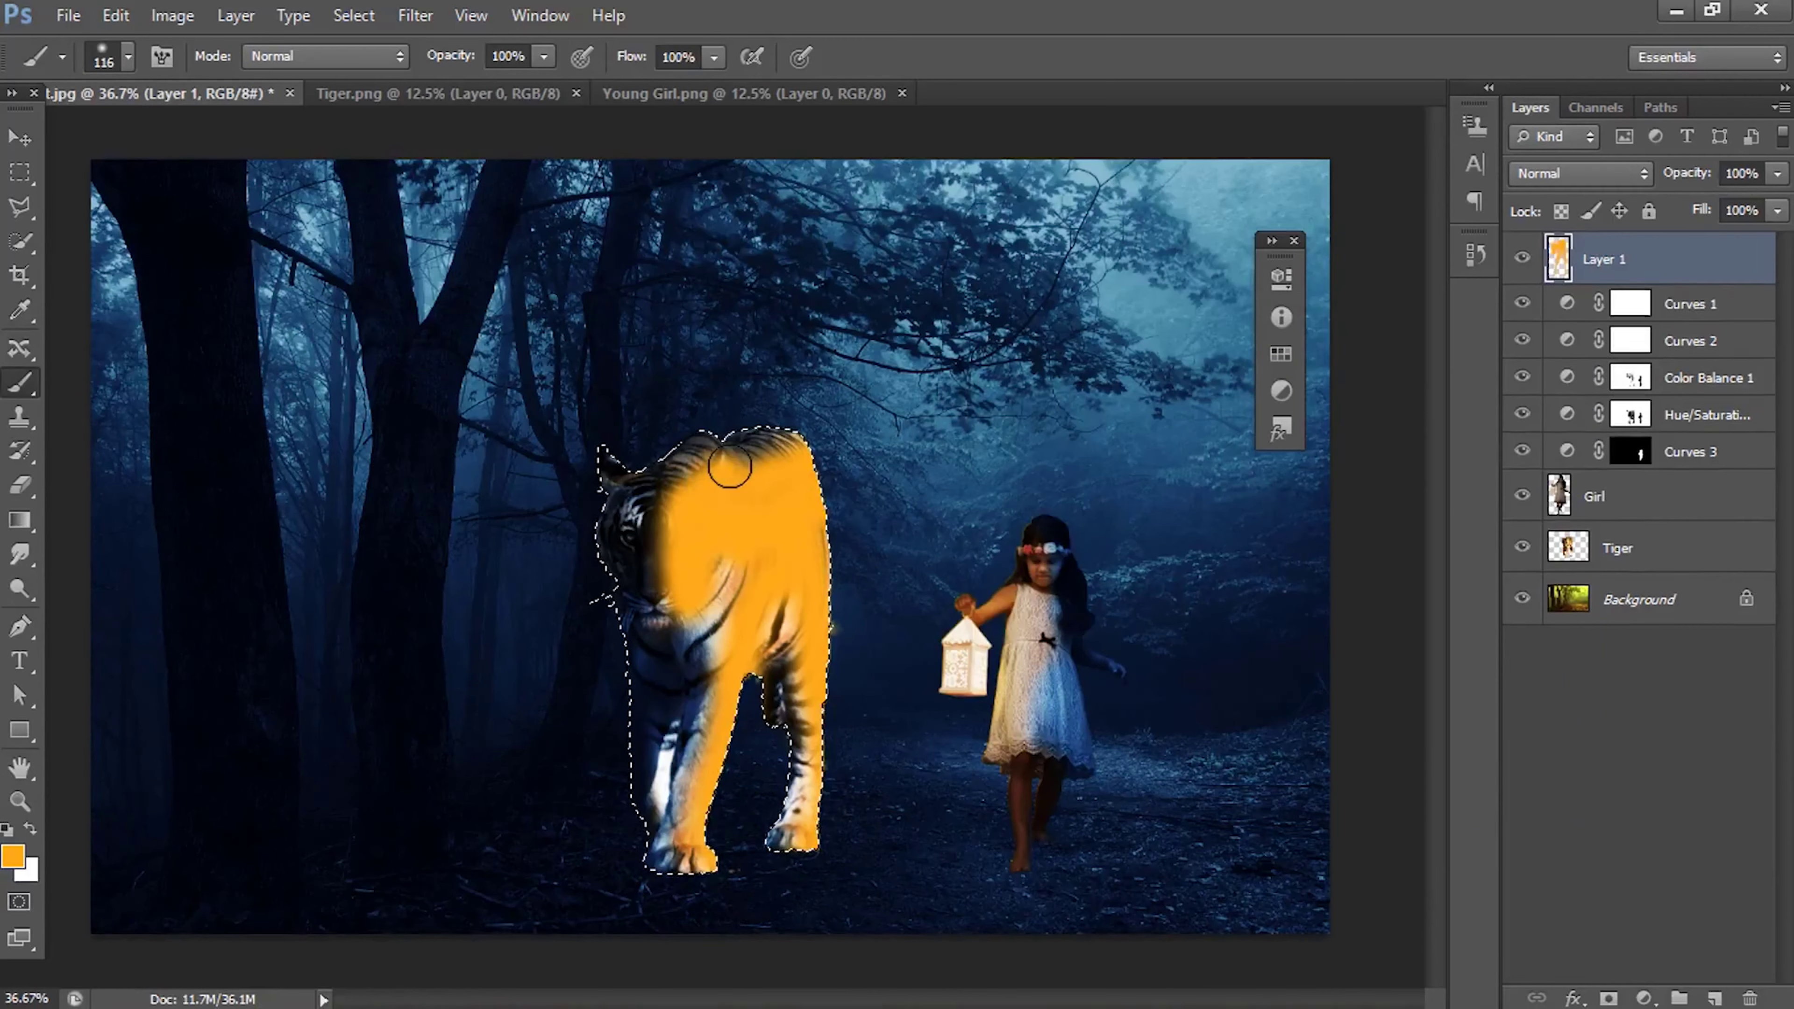
click(1543, 174)
click(1566, 546)
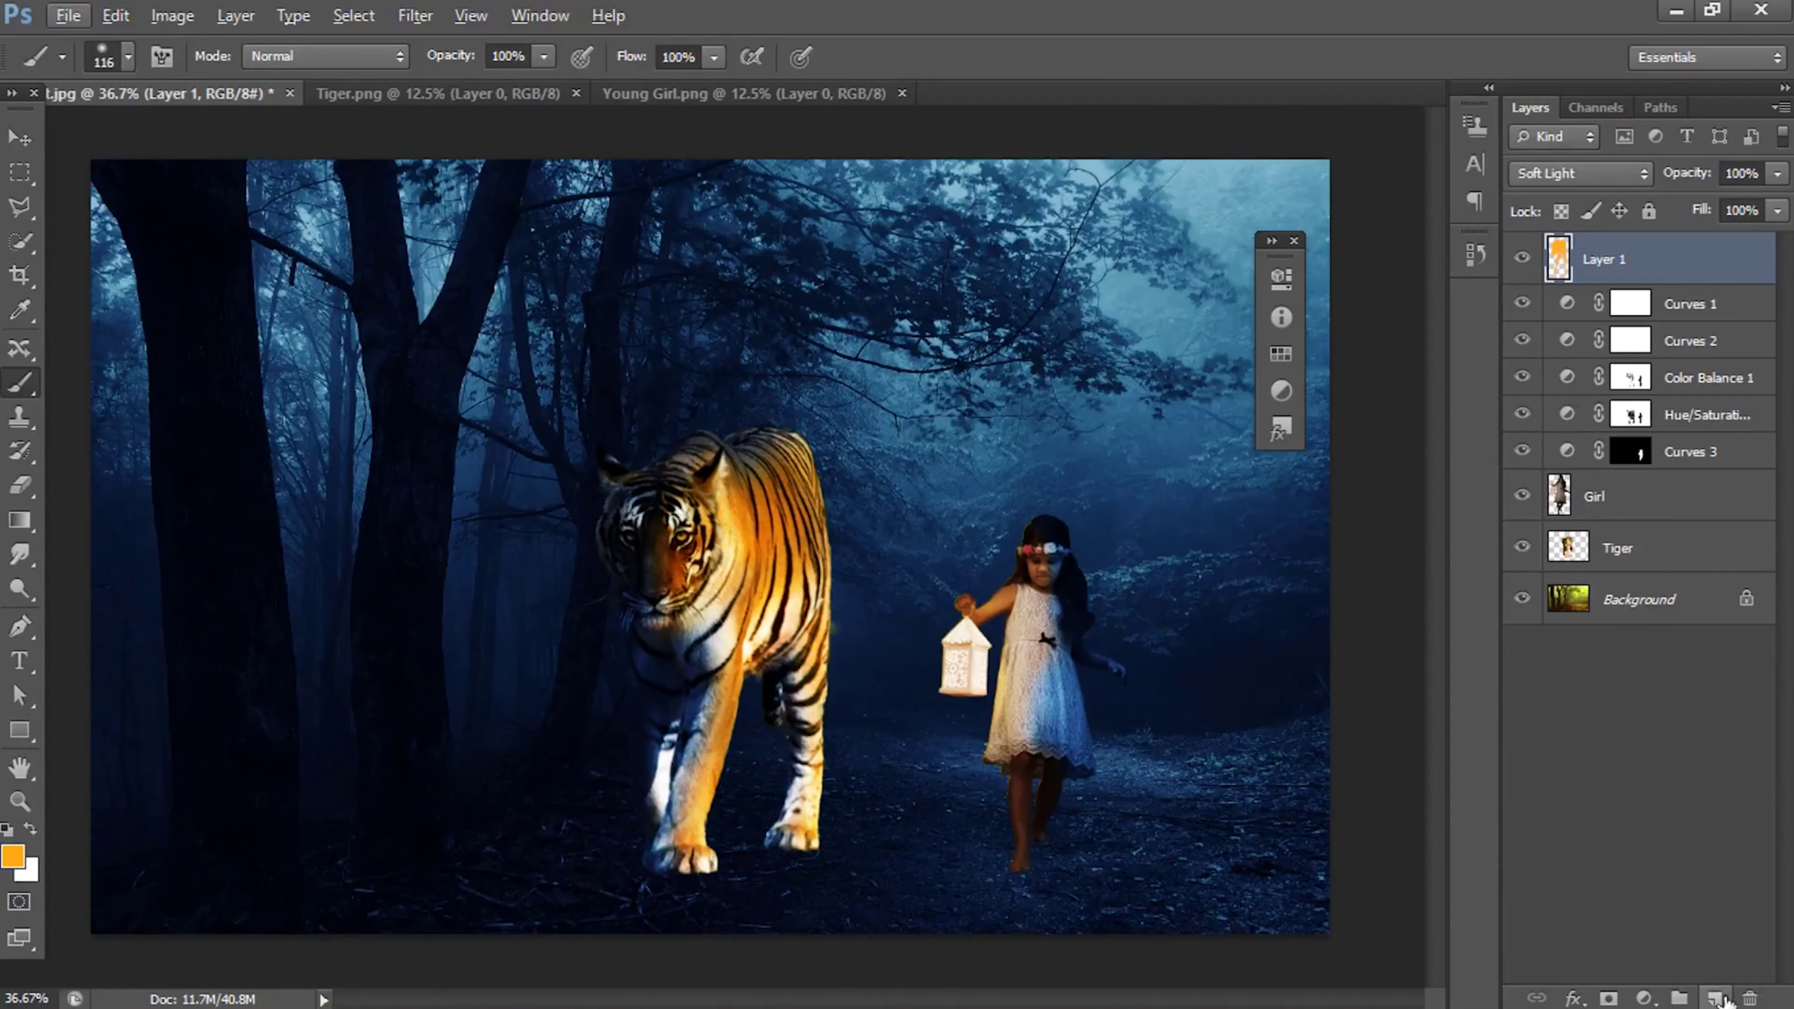
click(1715, 998)
Step: Fill a feathered orange oval on the ground between the tiger and girl
click(20, 172)
click(92, 197)
drag(745, 832, 1055, 877)
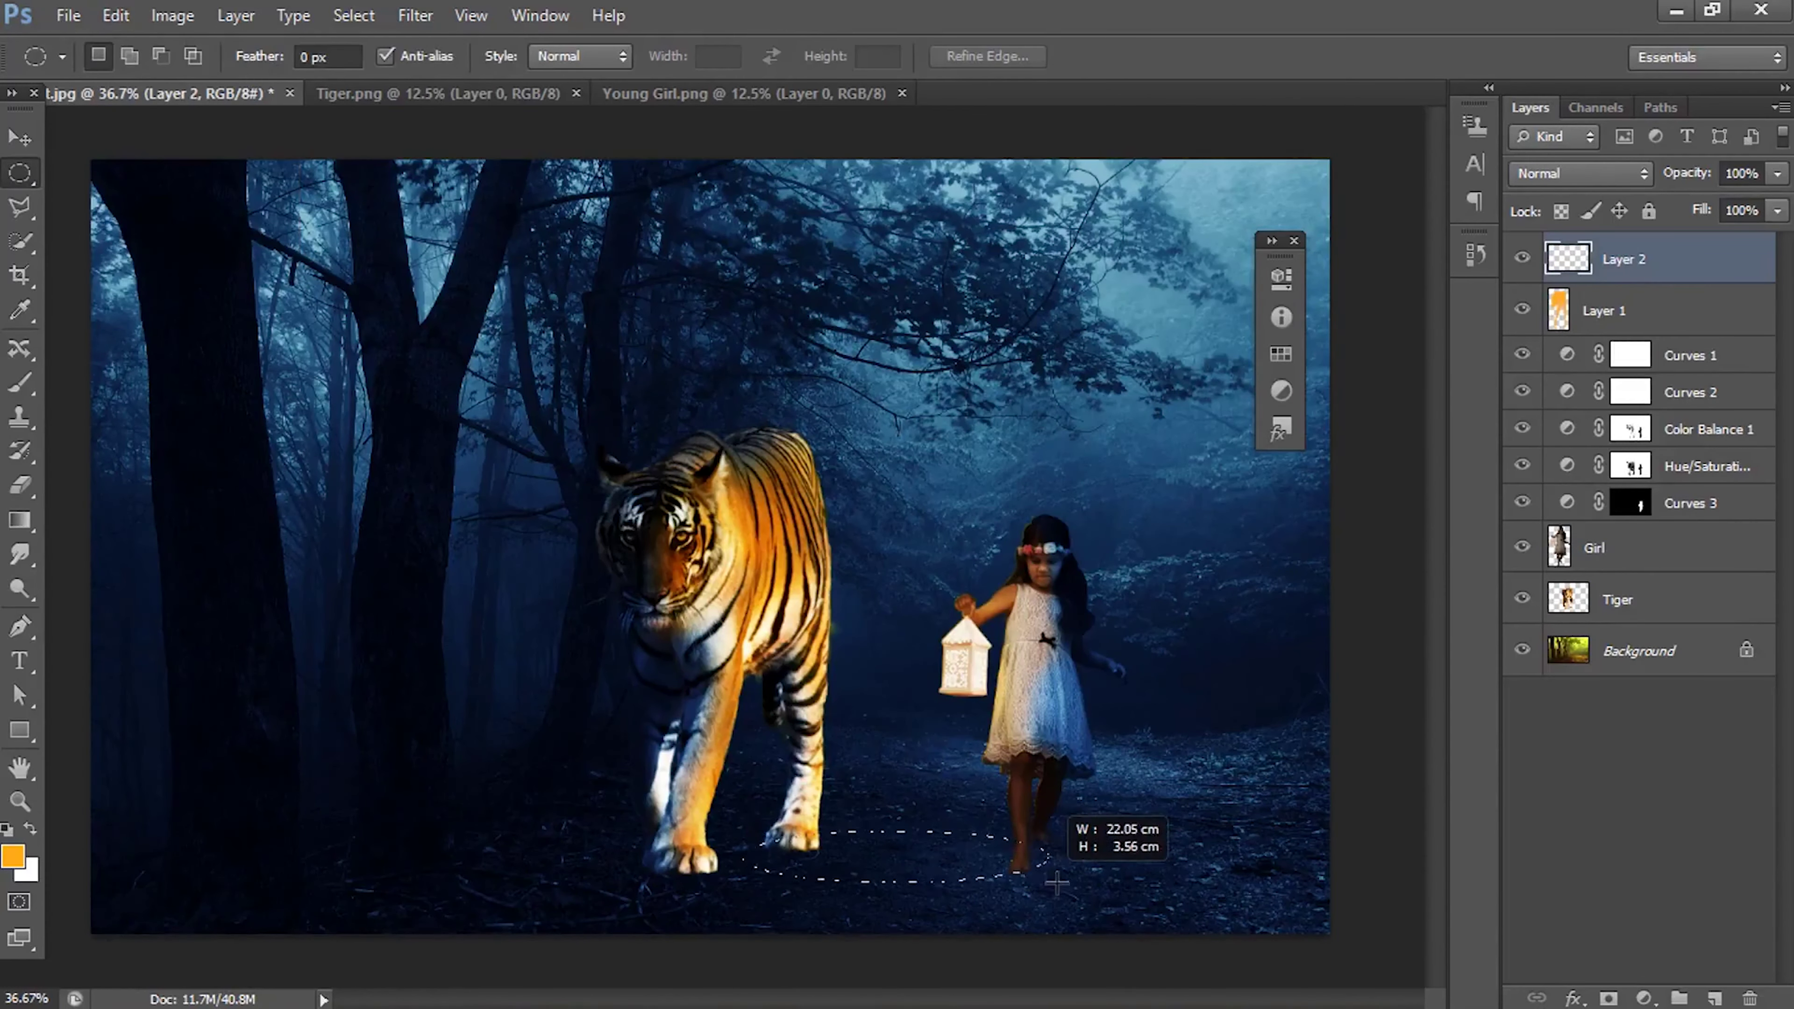
click(353, 15)
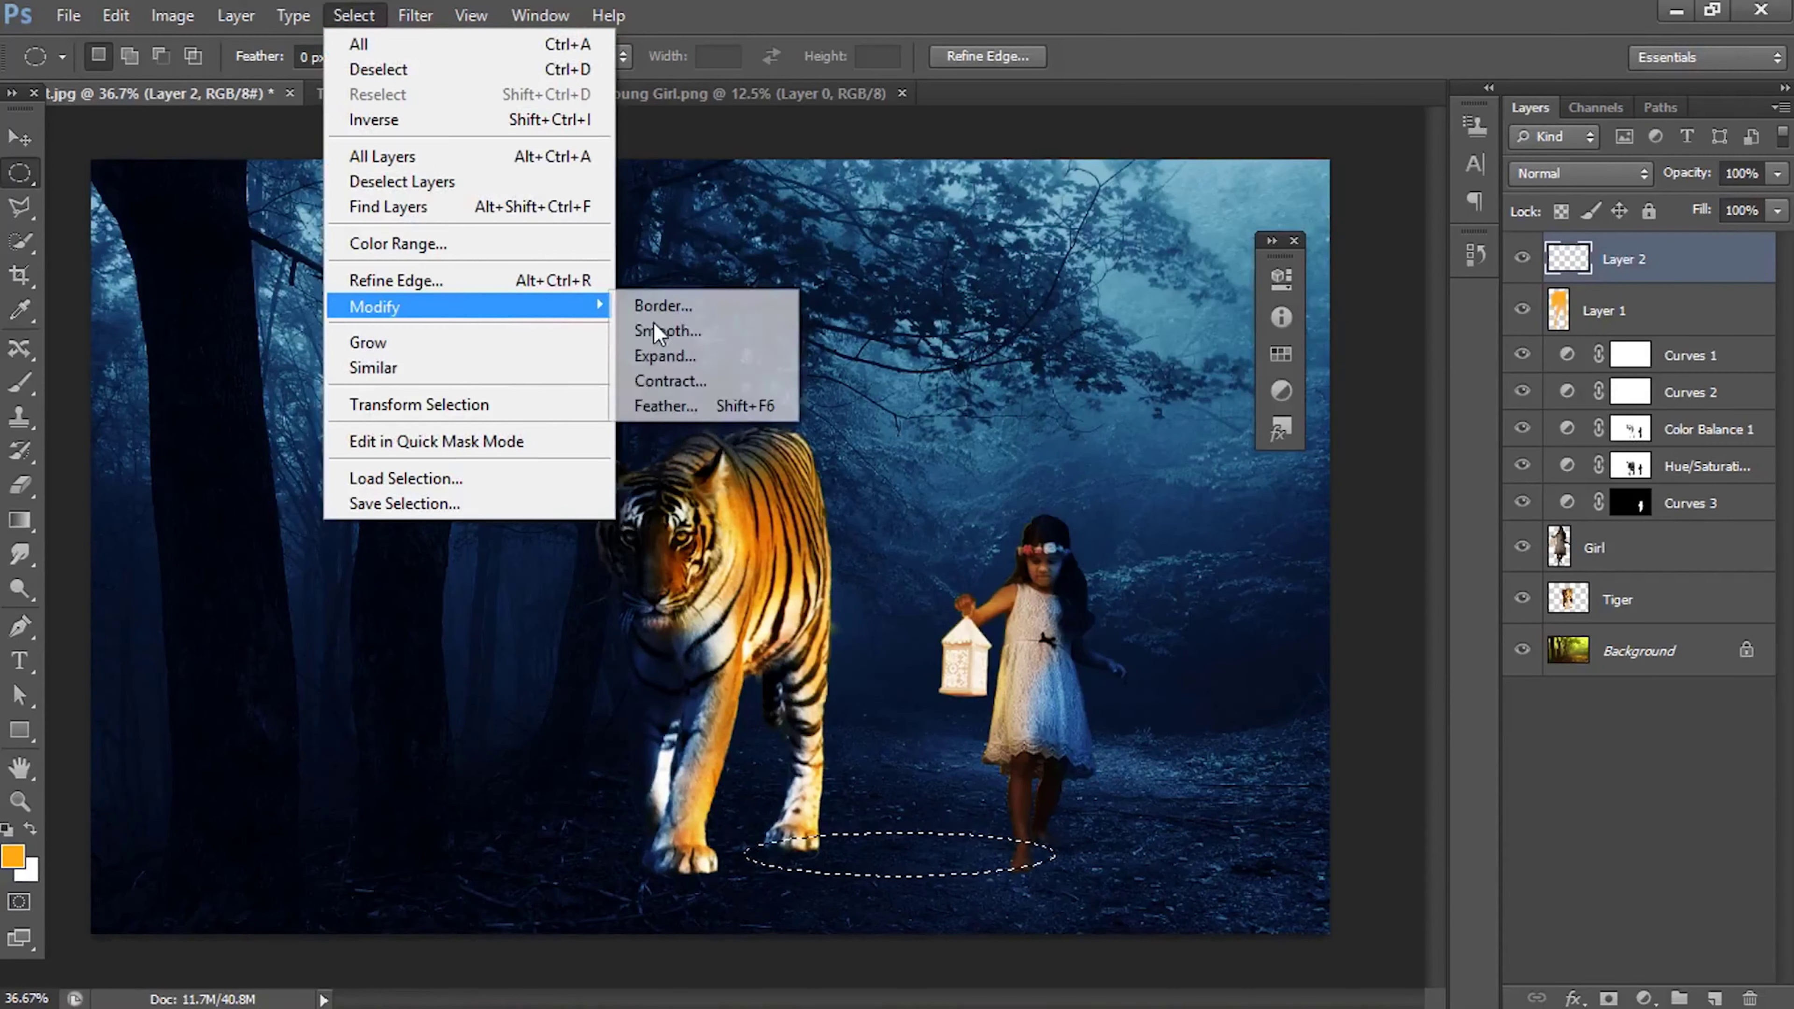
click(703, 404)
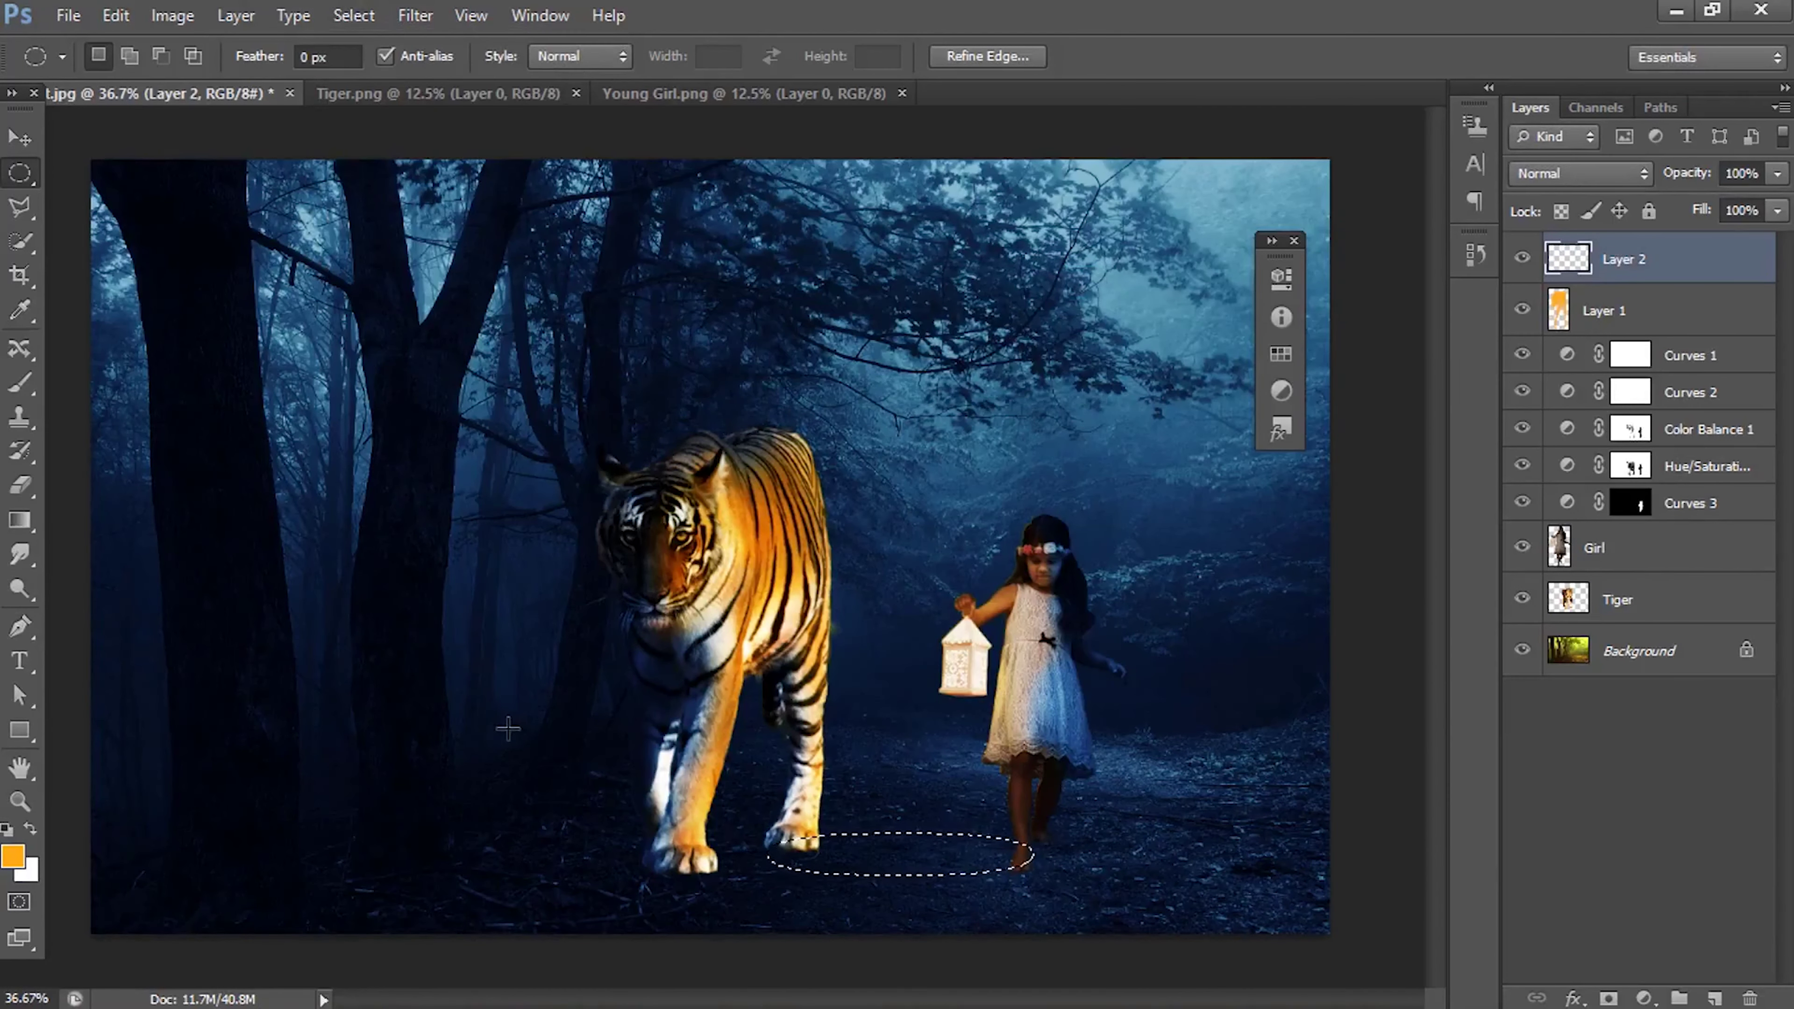
key(alt+BackSpace)
key(ctrl+d)
Step: Shift the orange glow toward the tiger's feet and blend Layer 2 as Soft Light
key(v)
mouse_move(924, 856)
mouse_down()
mouse_move(898, 882)
mouse_move(907, 855)
mouse_up()
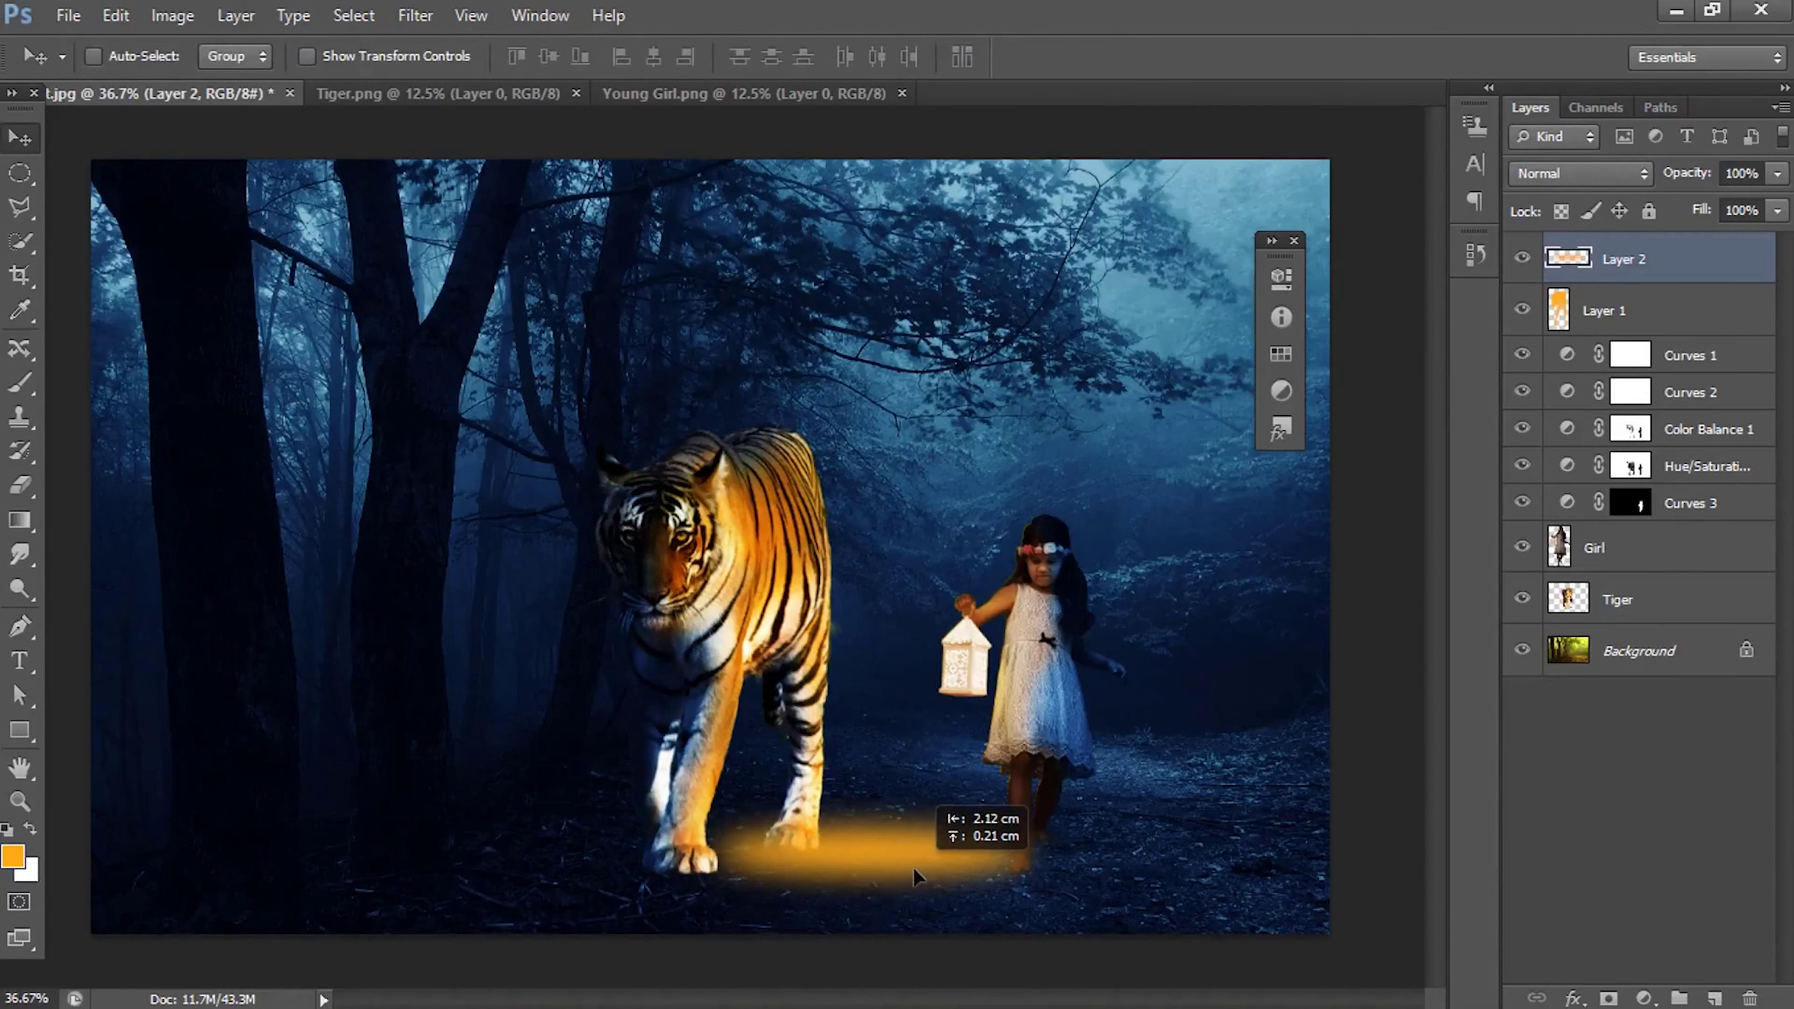
click(1580, 174)
click(1538, 539)
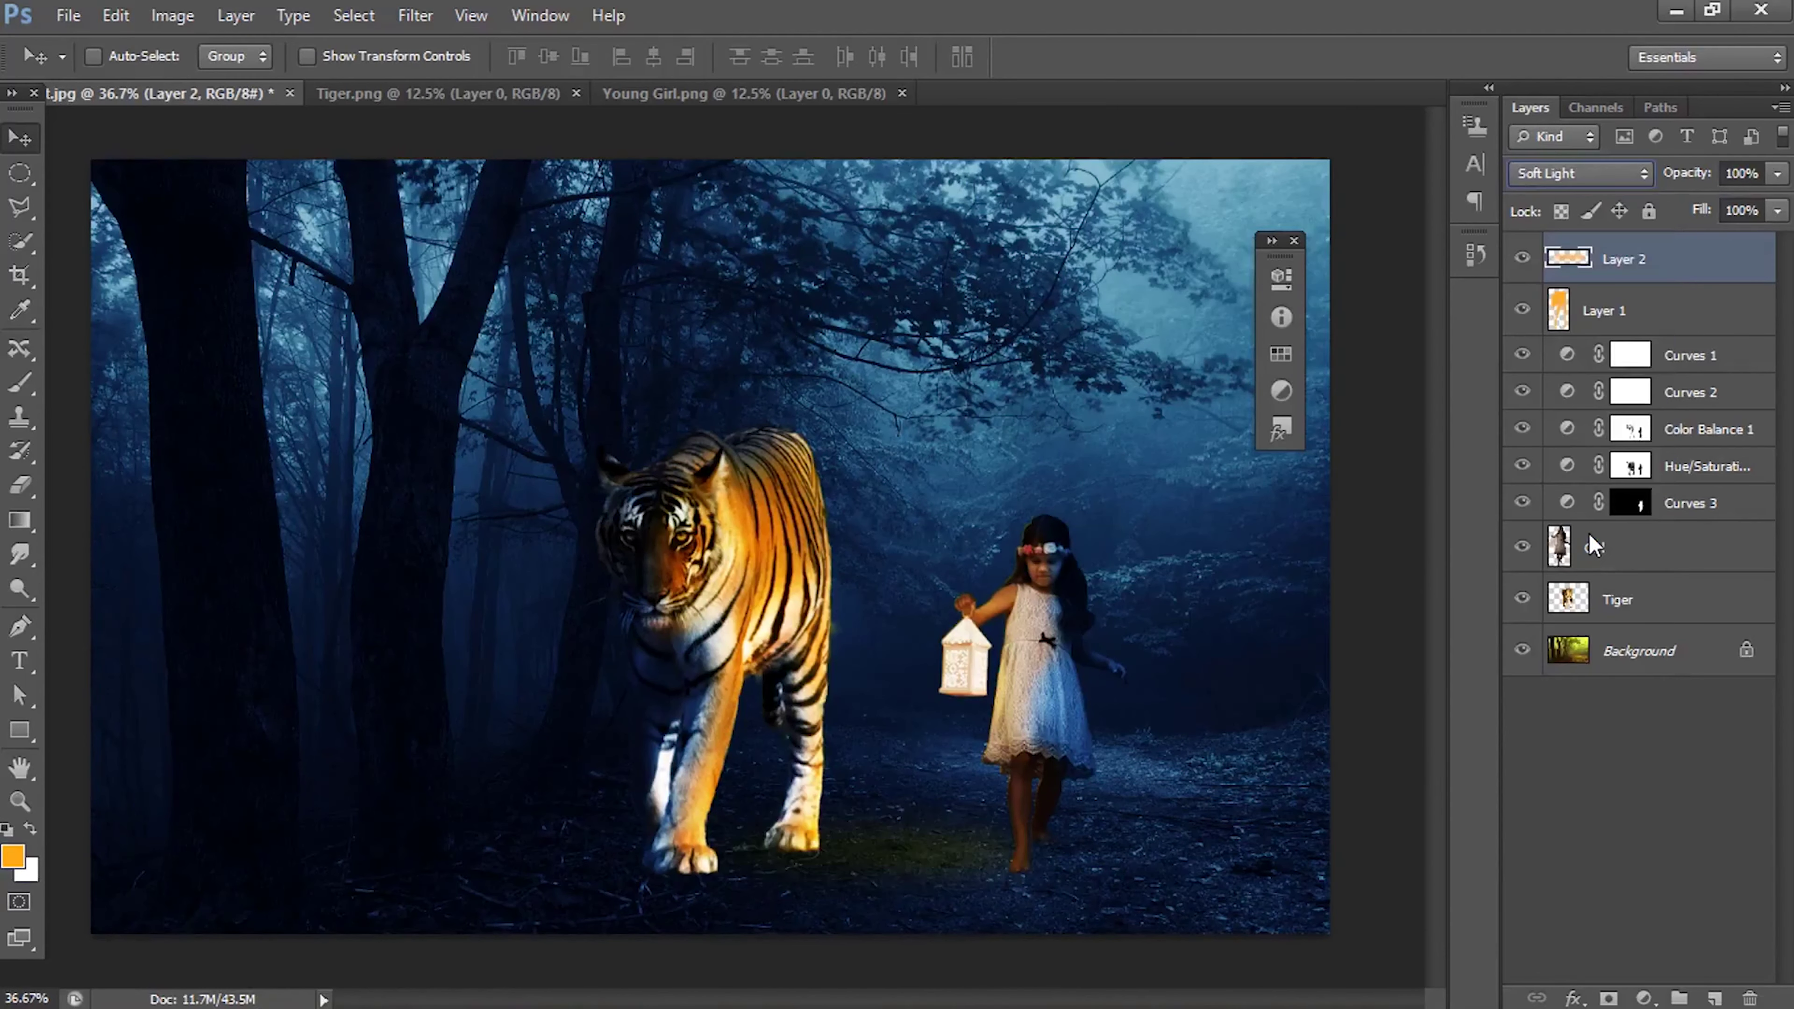
drag(1014, 805, 910, 802)
Step: Paint the glow area between paw and feet on the Hue/Saturation and Color Balance masks
click(1636, 395)
click(1635, 469)
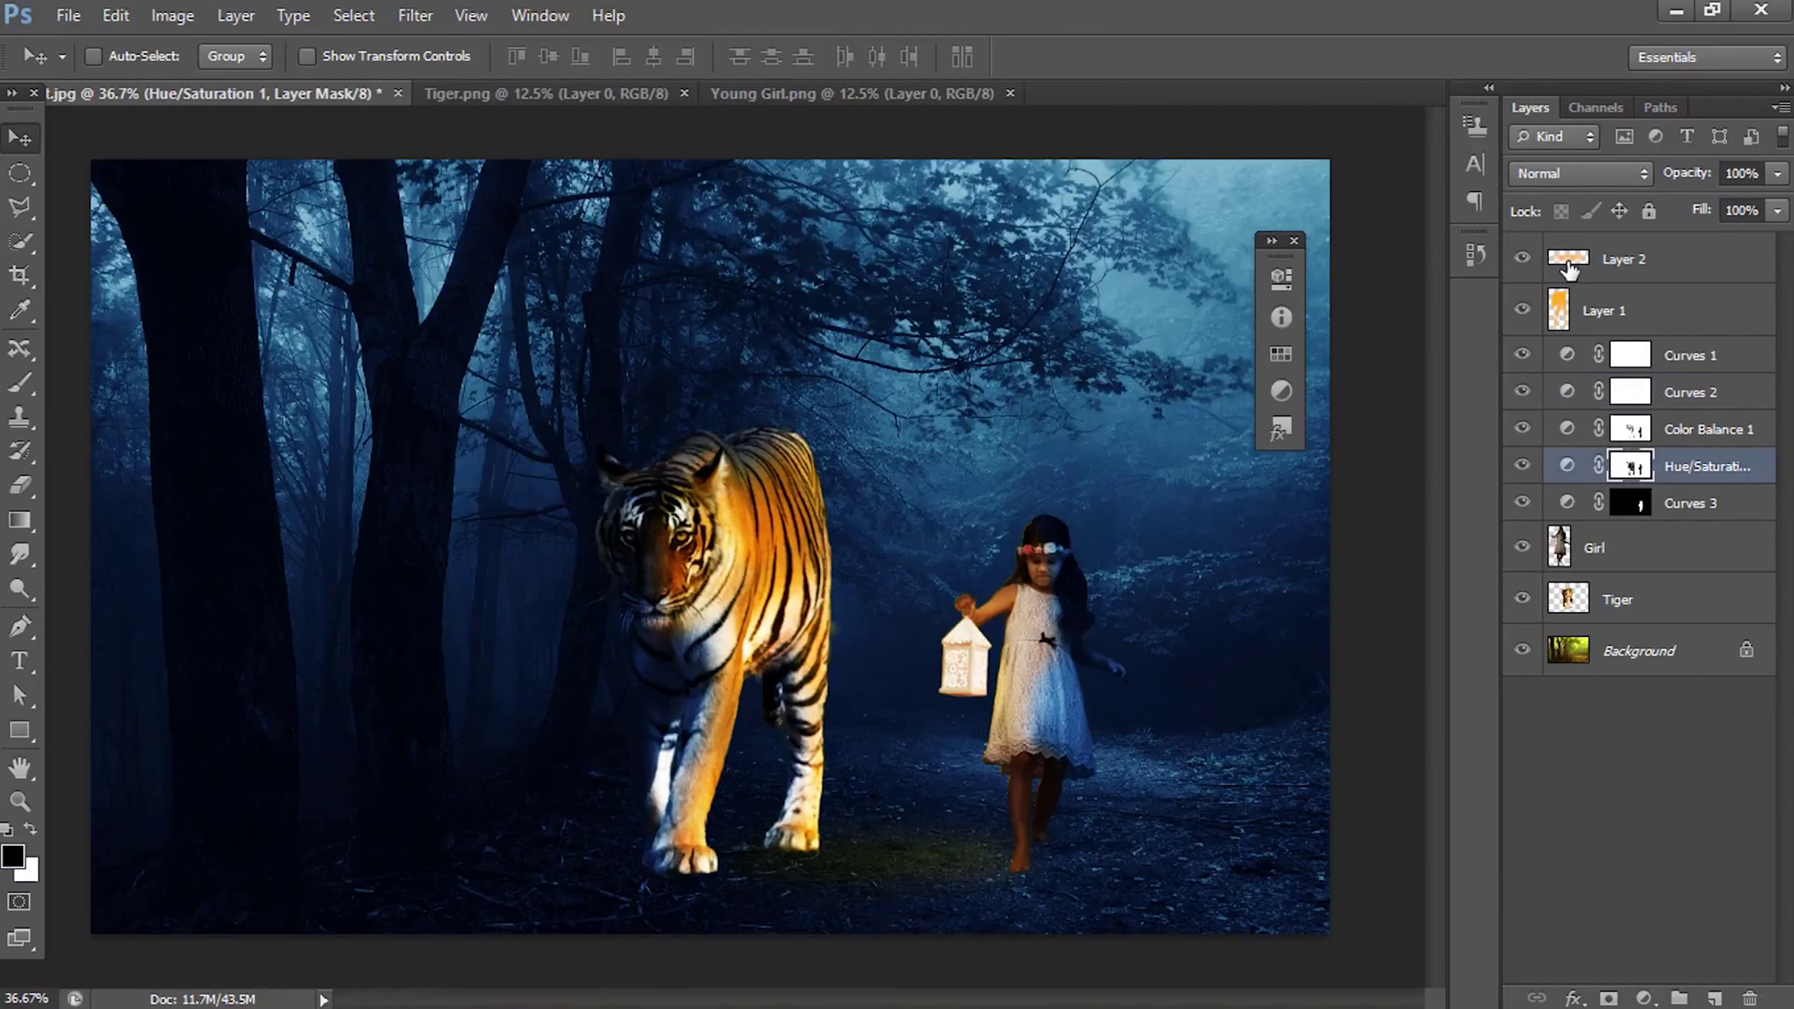
key(b)
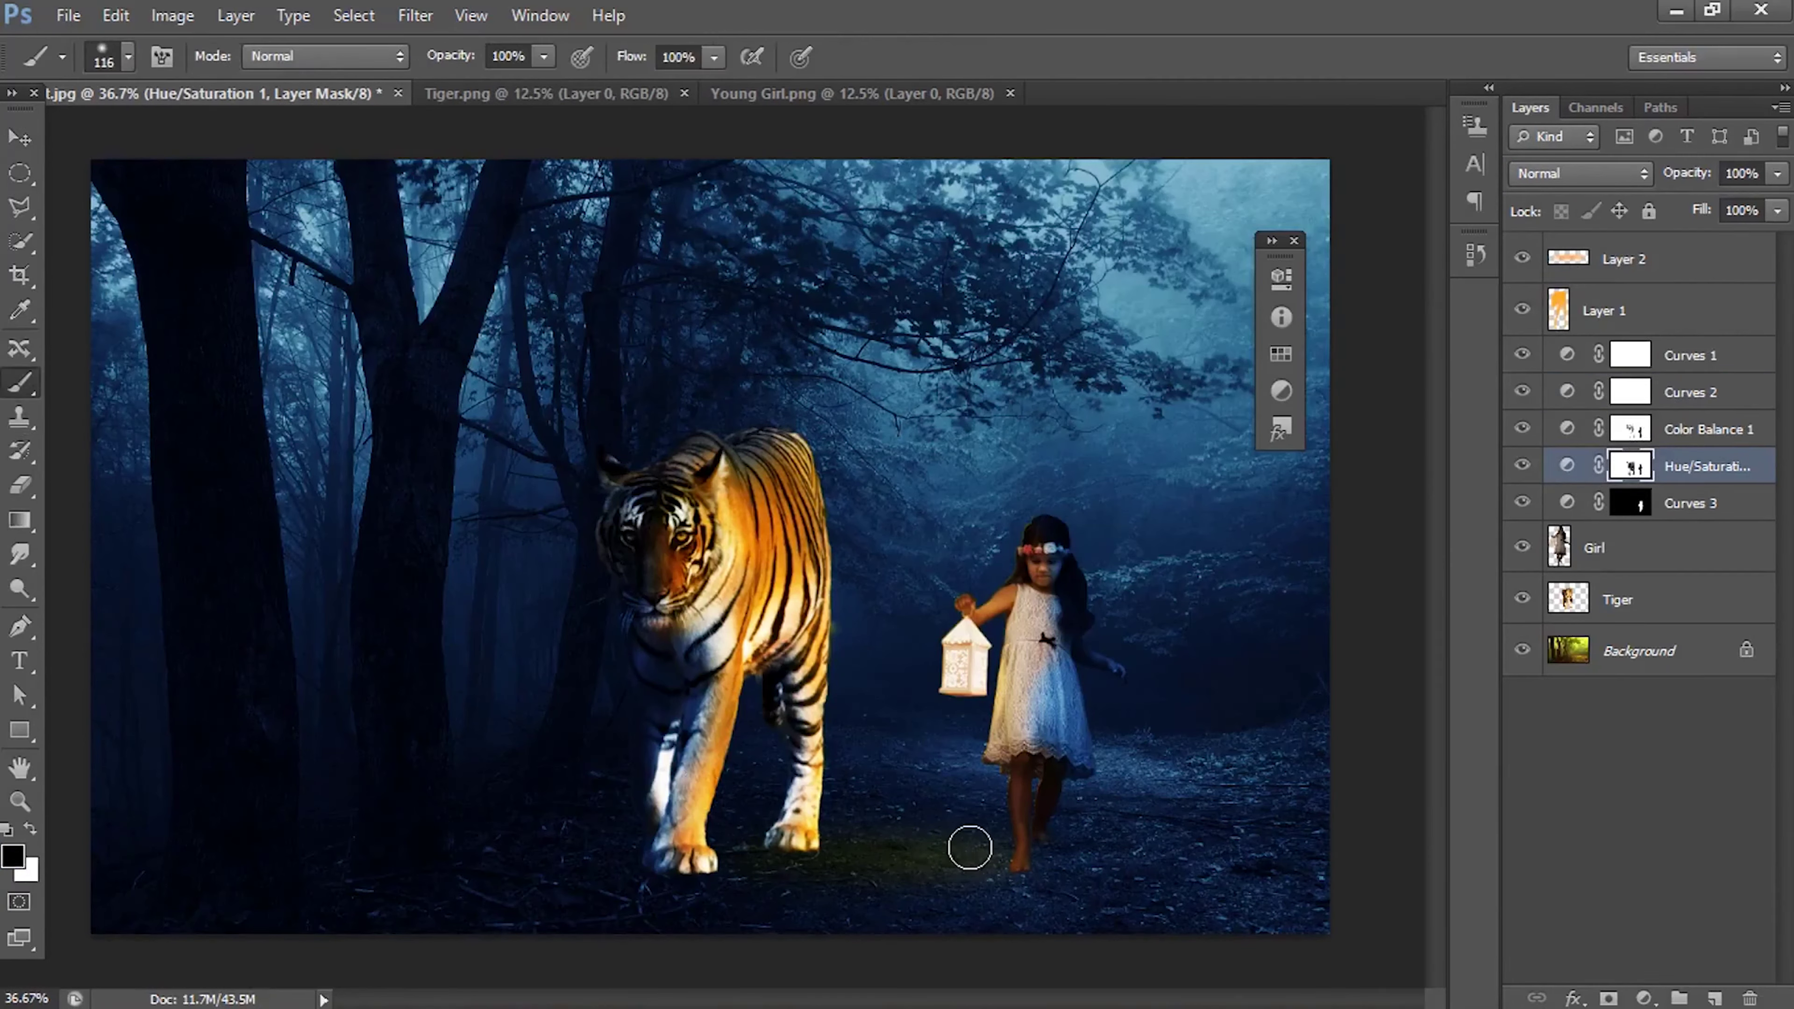
drag(969, 847, 806, 857)
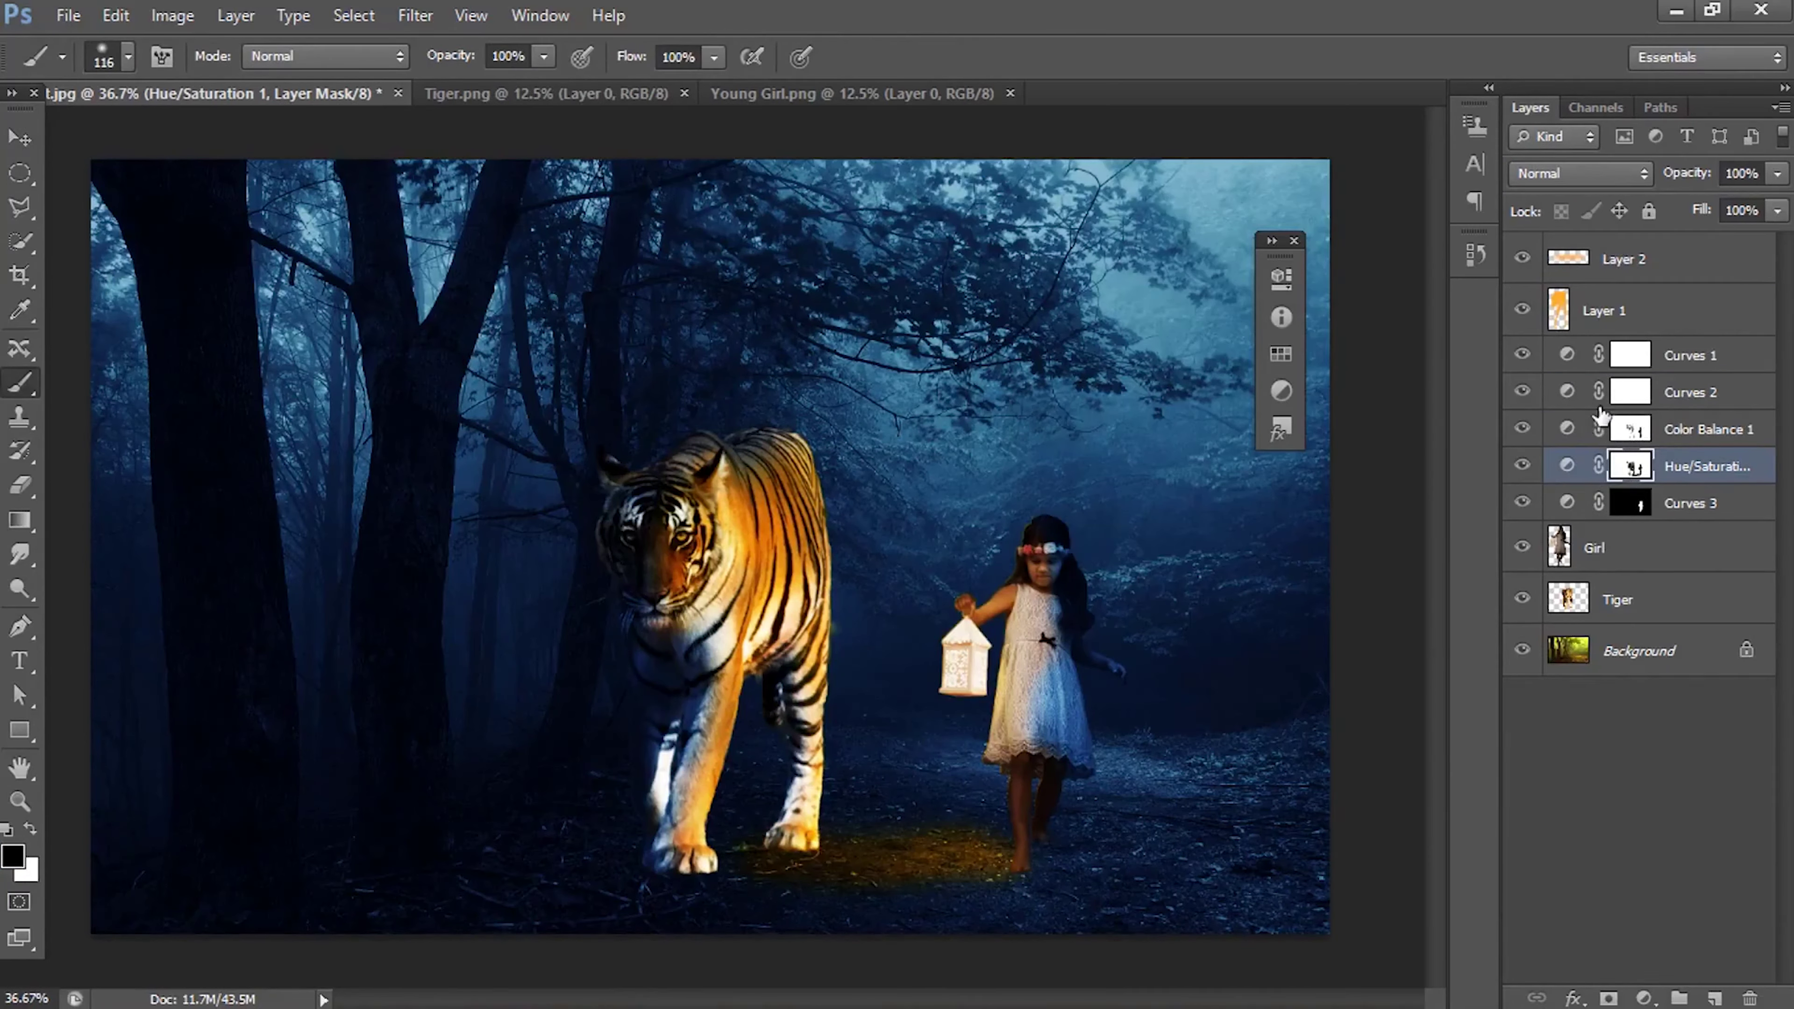
click(1630, 429)
drag(1016, 851, 782, 855)
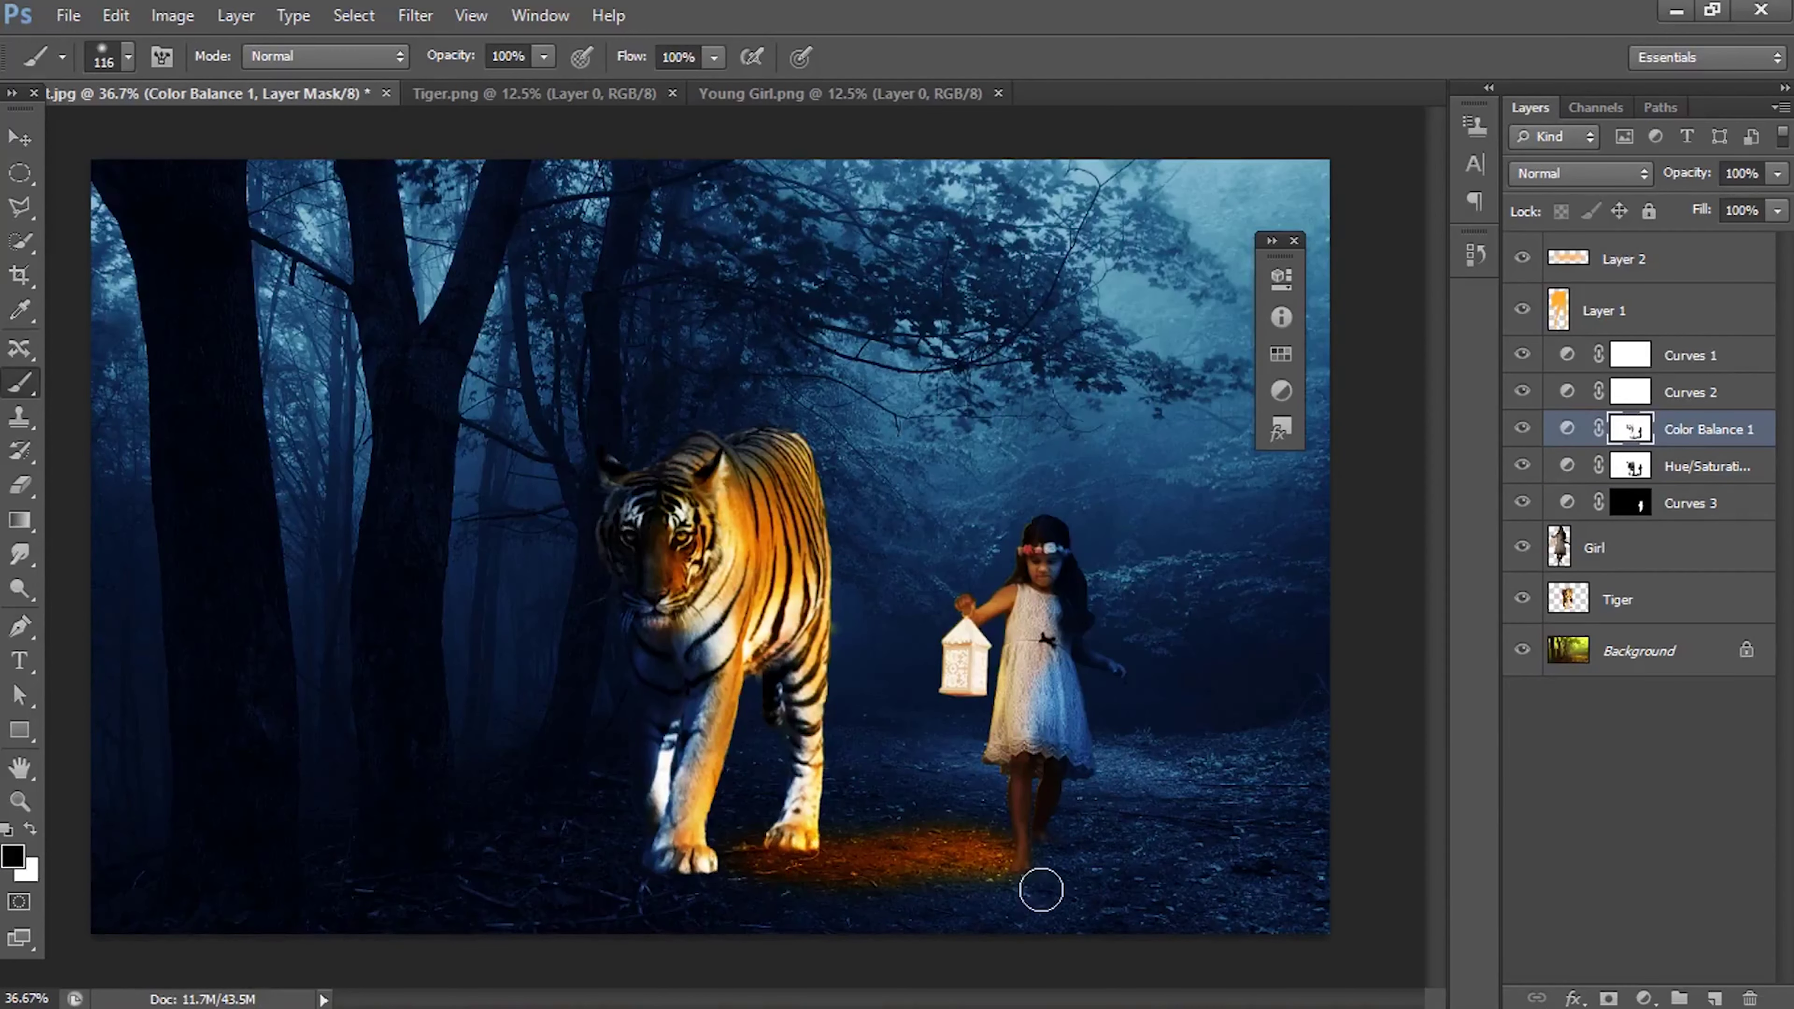
Step: Add a Gradient Fill layer above Curves 1 with a black-to-transparent gradient (end opacity 0)
key(v)
click(1630, 355)
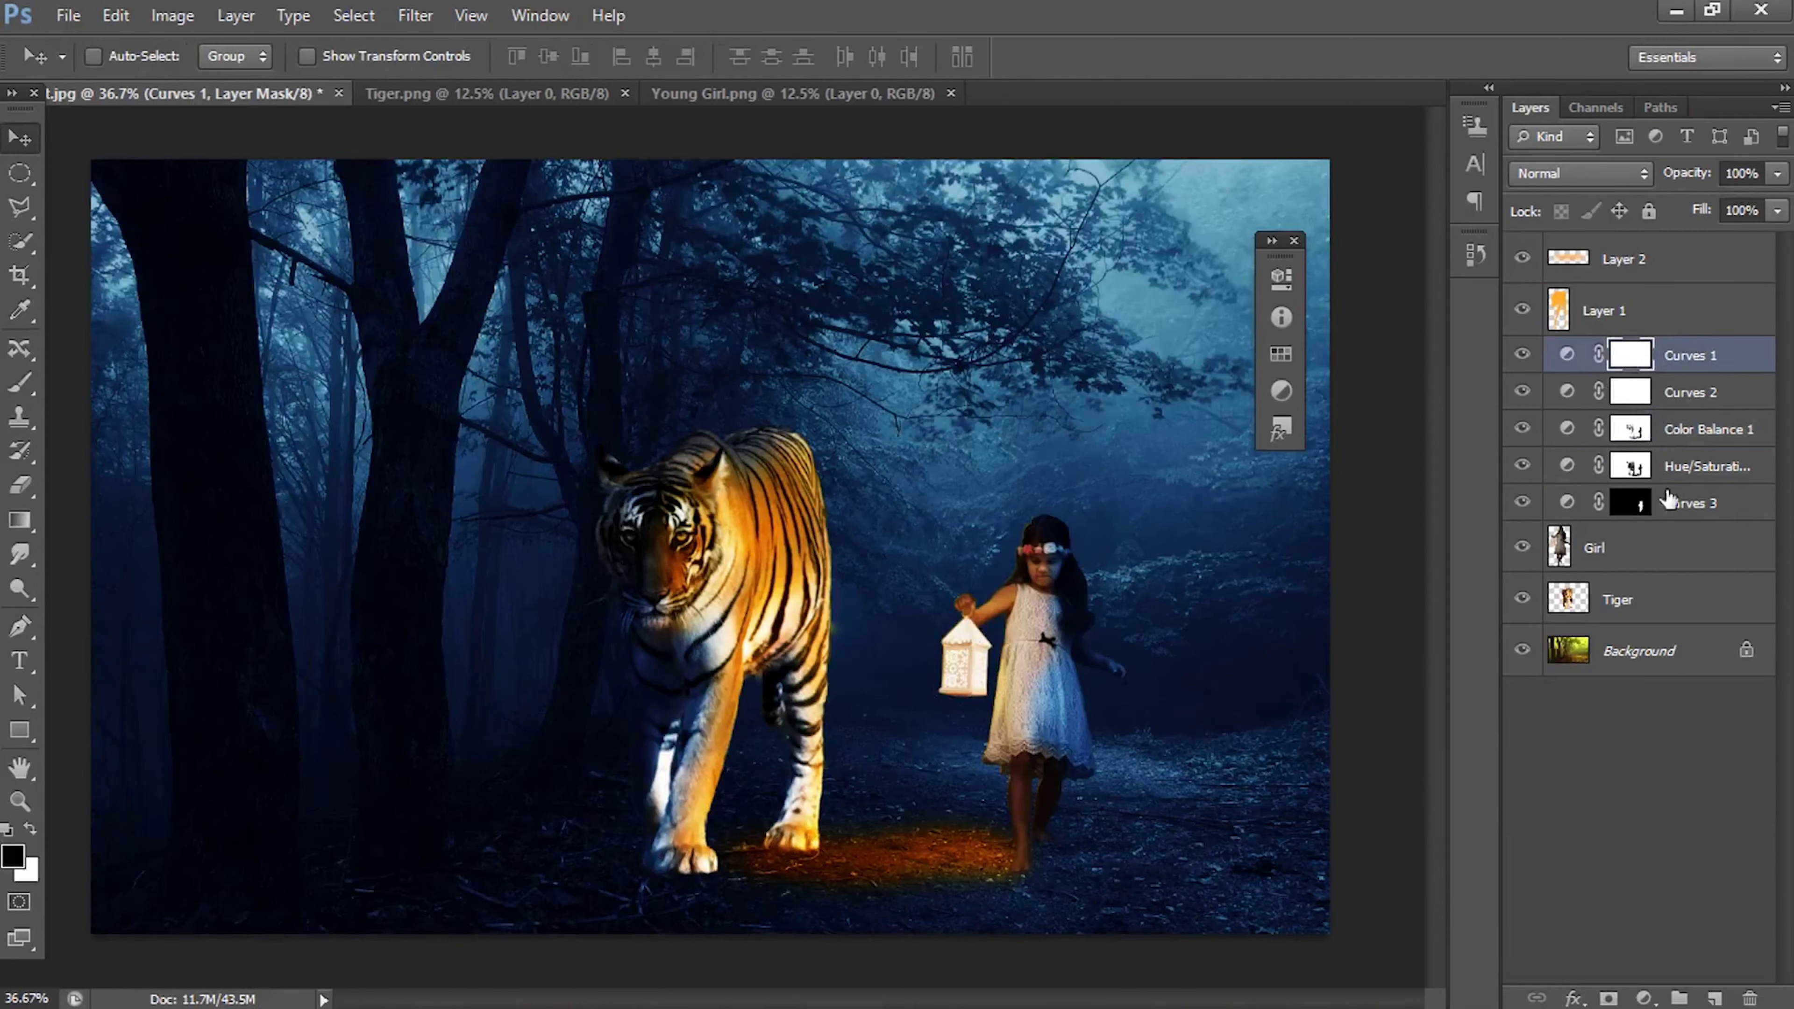
click(1644, 998)
click(1606, 439)
click(1141, 228)
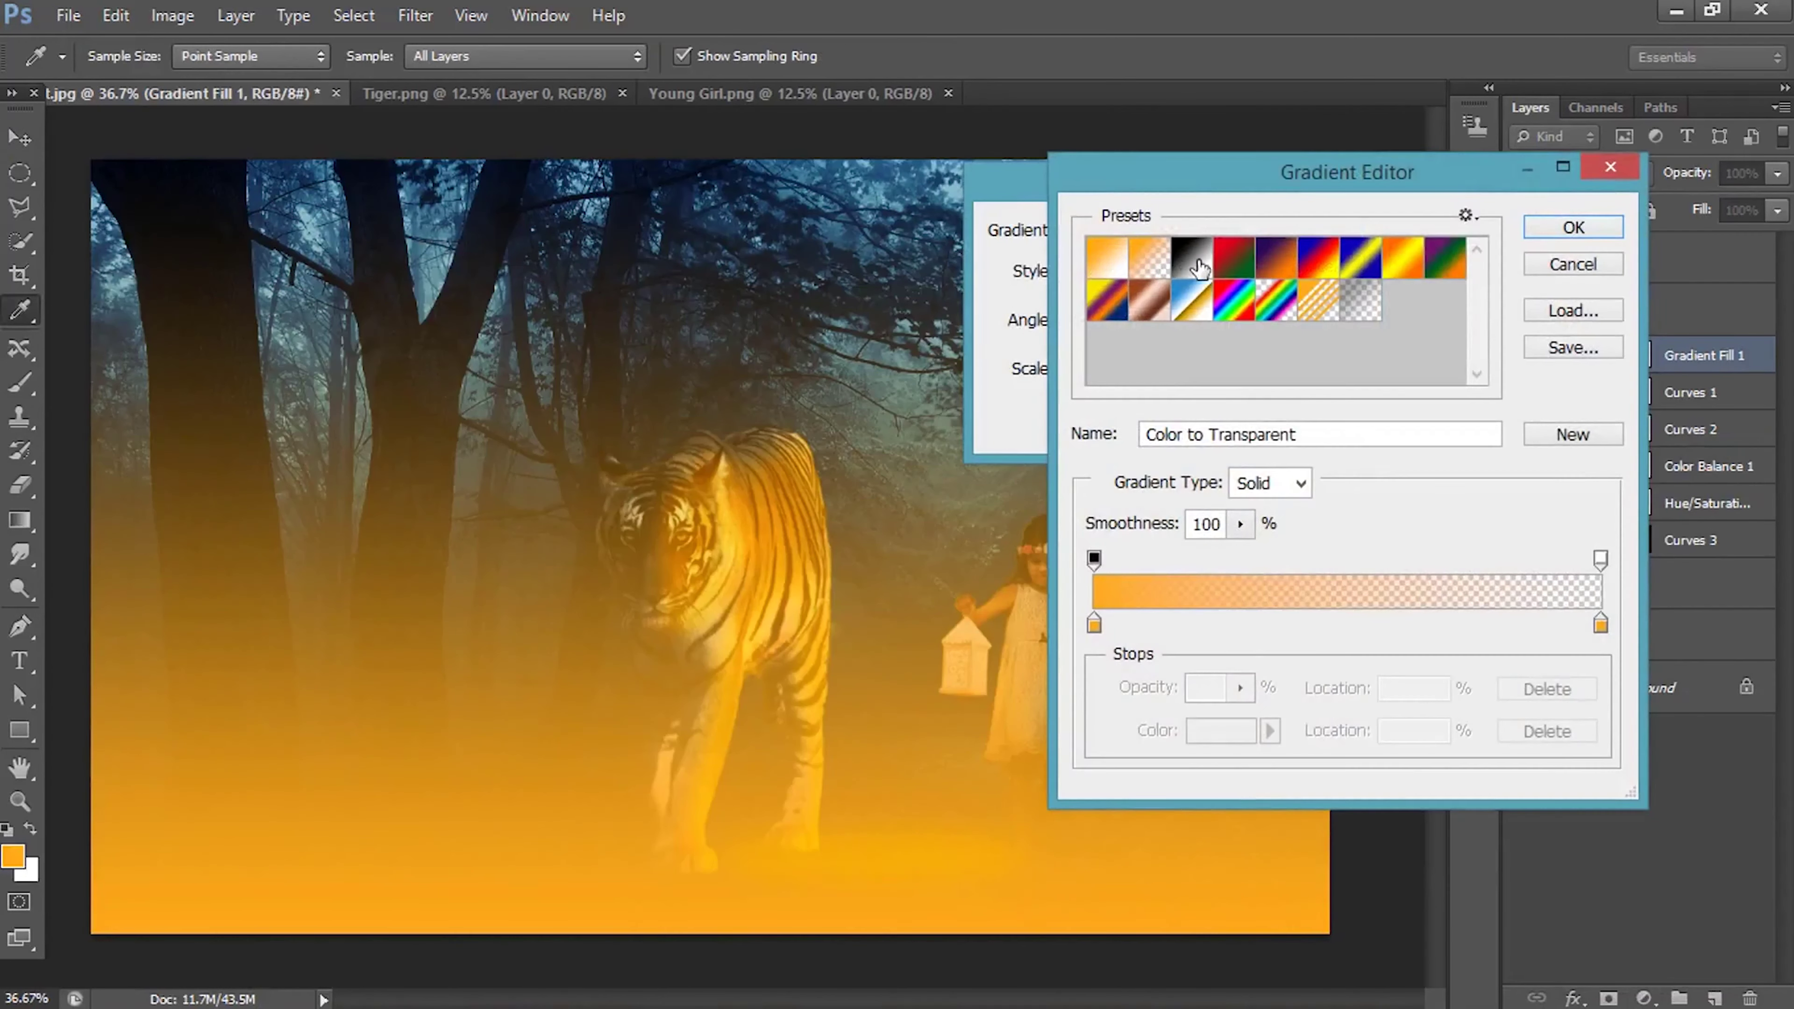
click(1190, 258)
click(1600, 558)
double_click(1206, 688)
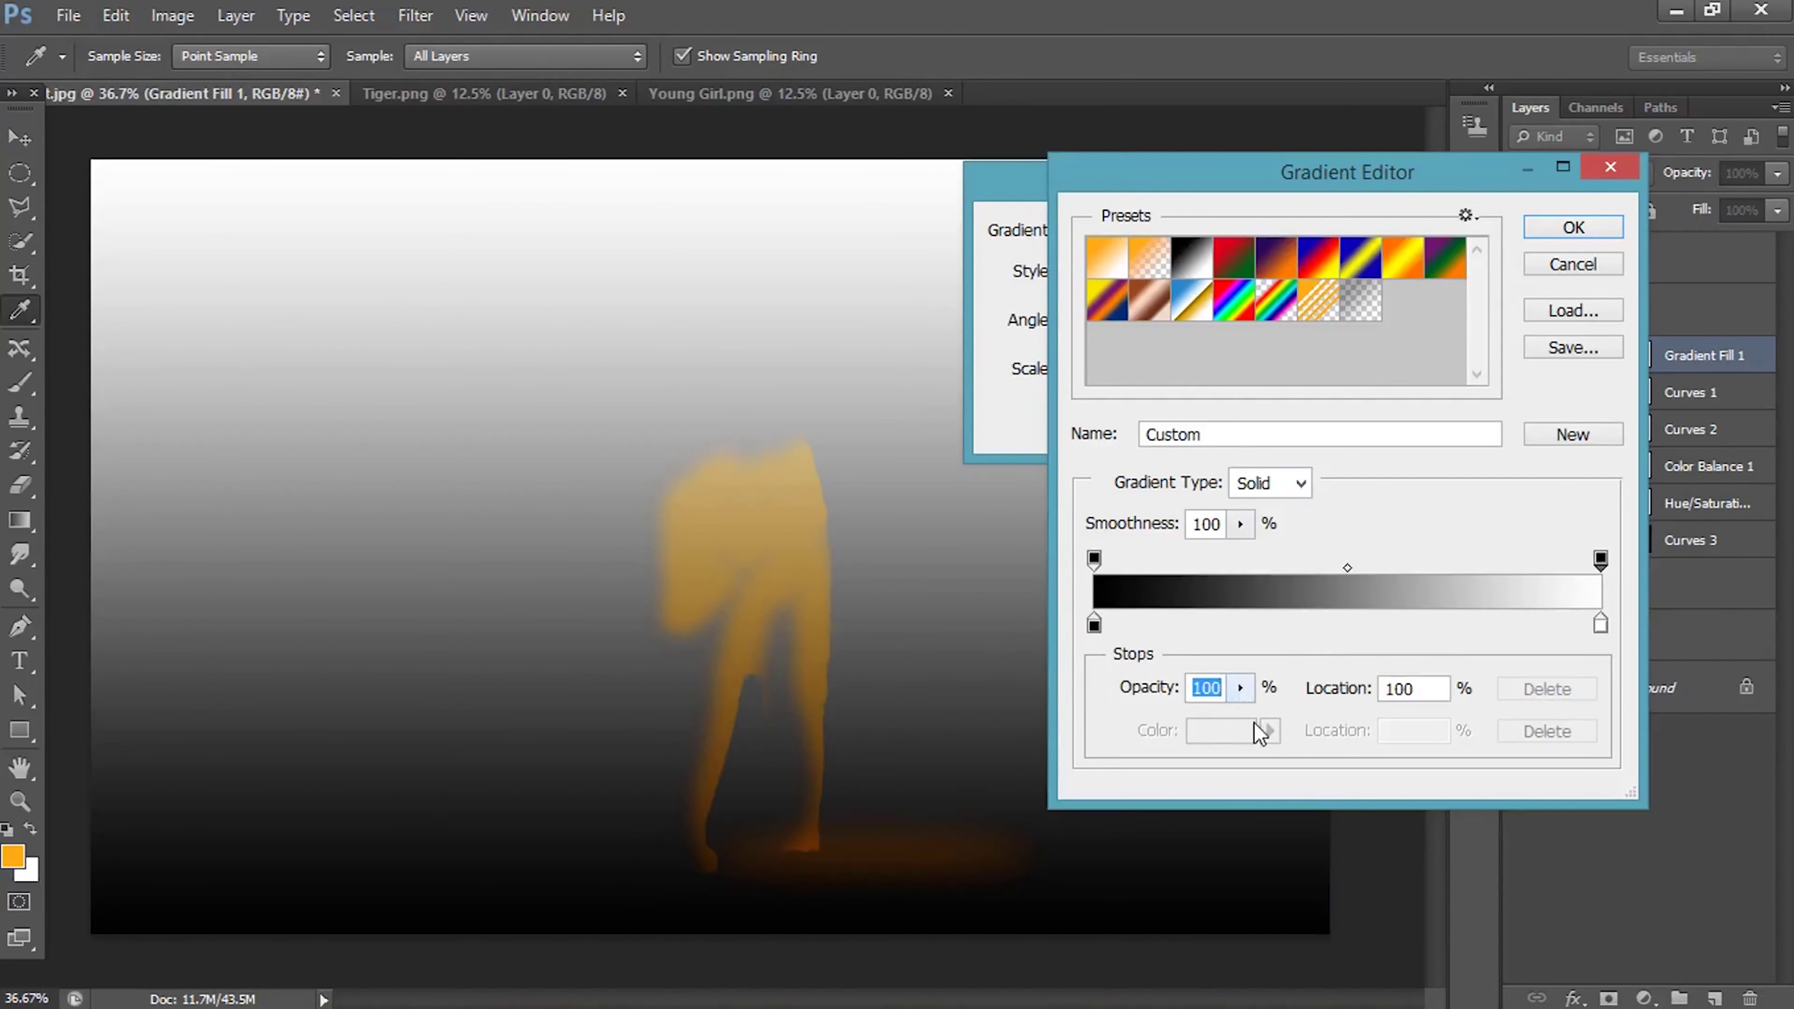
text(0)
key(Return)
Step: Make the gradient Radial and Reversed, enlarging its scale to 120
click(1148, 283)
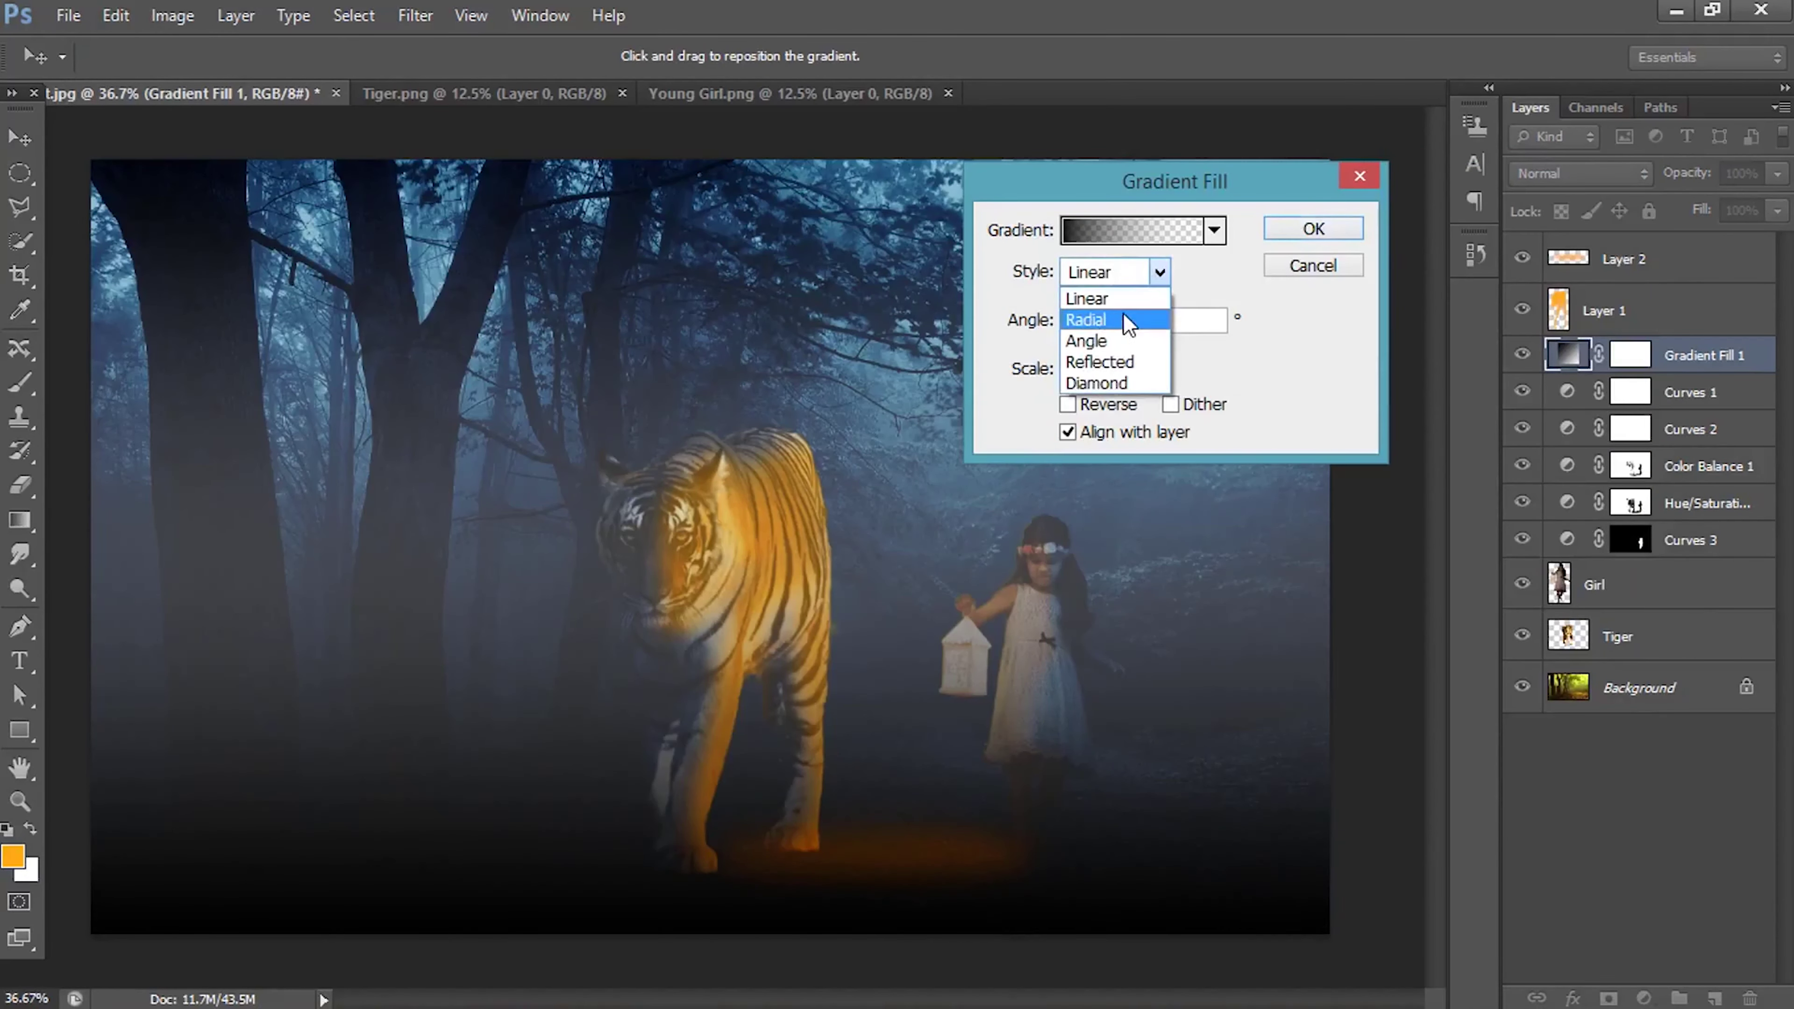
click(1122, 313)
click(1067, 404)
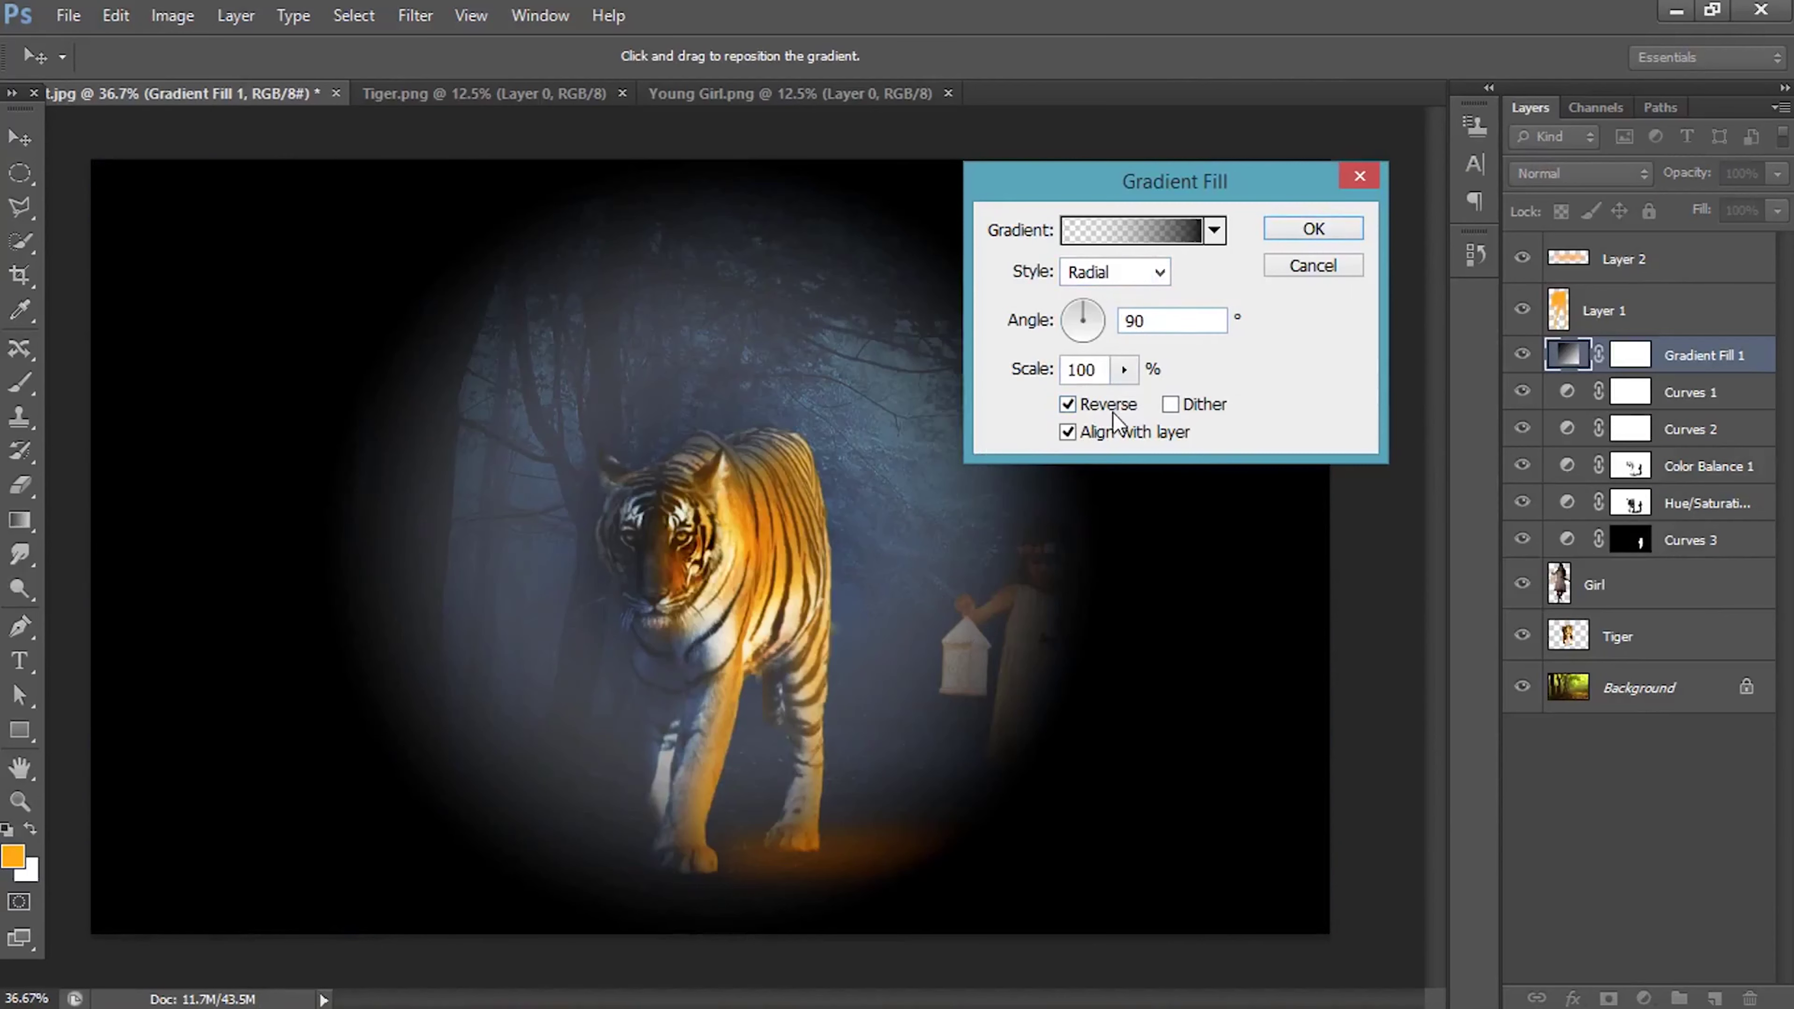
click(1124, 369)
drag(1130, 401, 1128, 400)
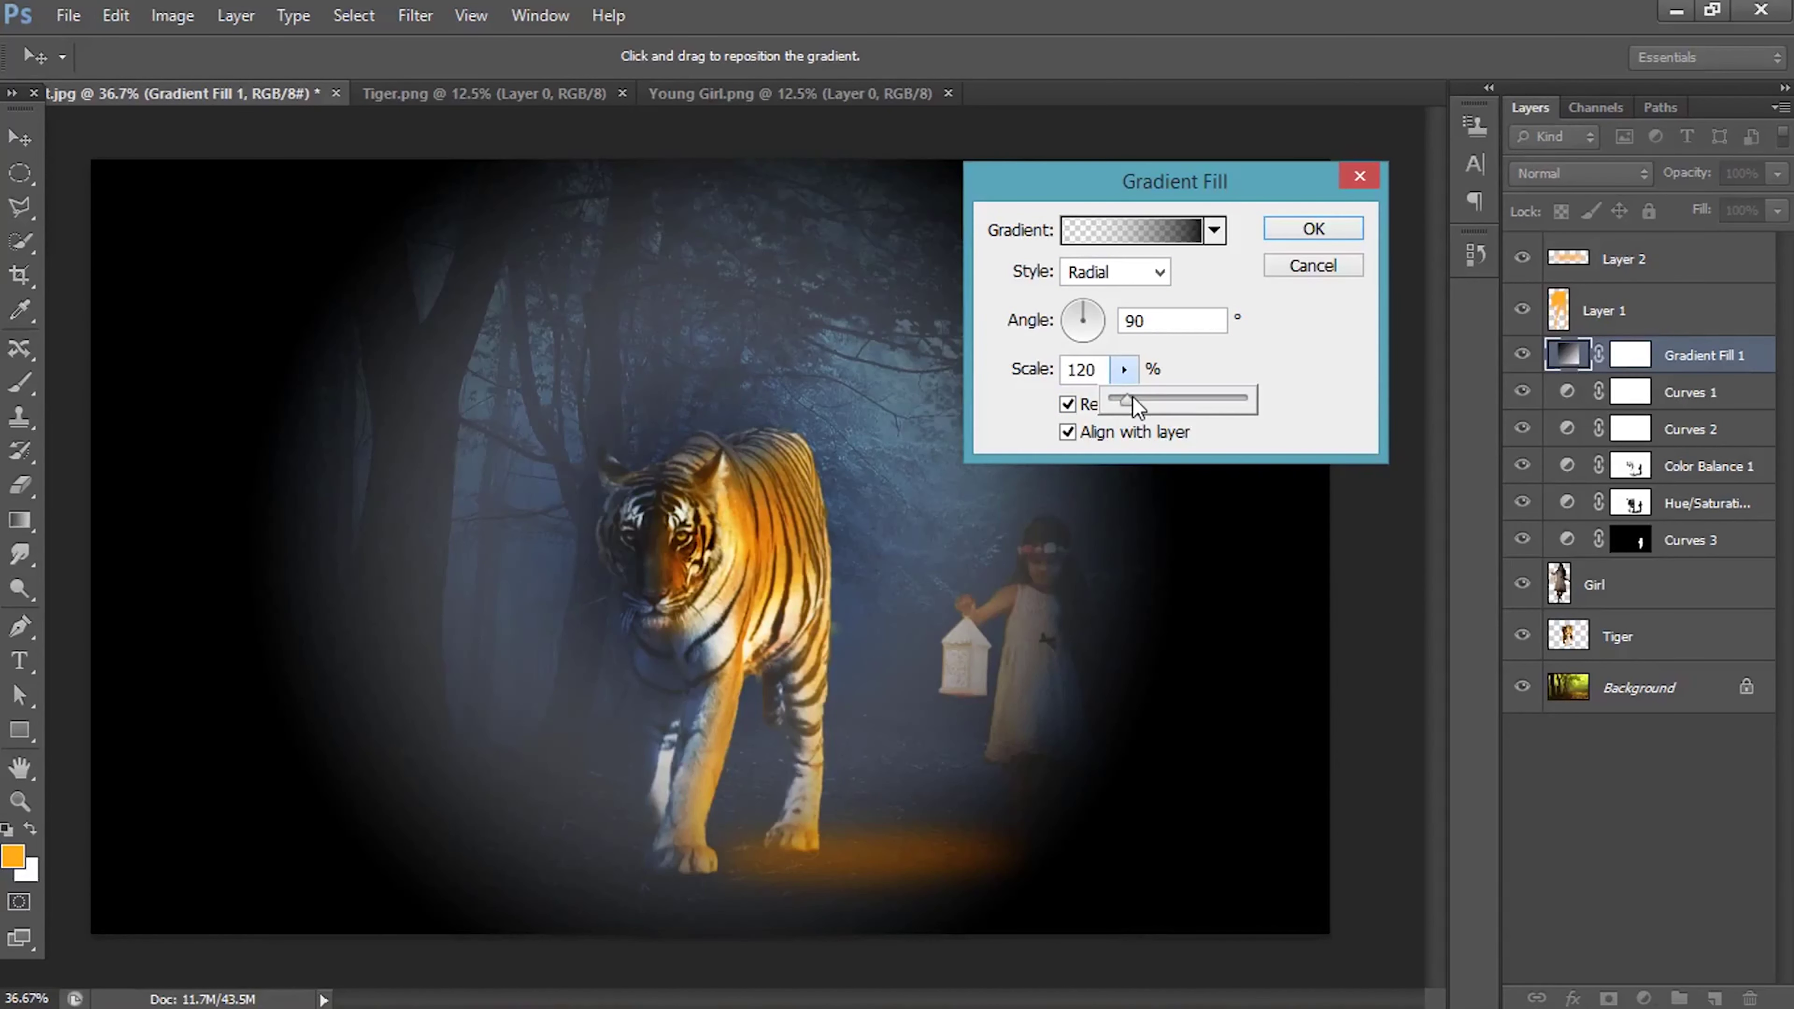
Step: Set the dark stop to black and move the vignette's centre down toward the lantern
click(1181, 234)
click(1602, 627)
click(1213, 730)
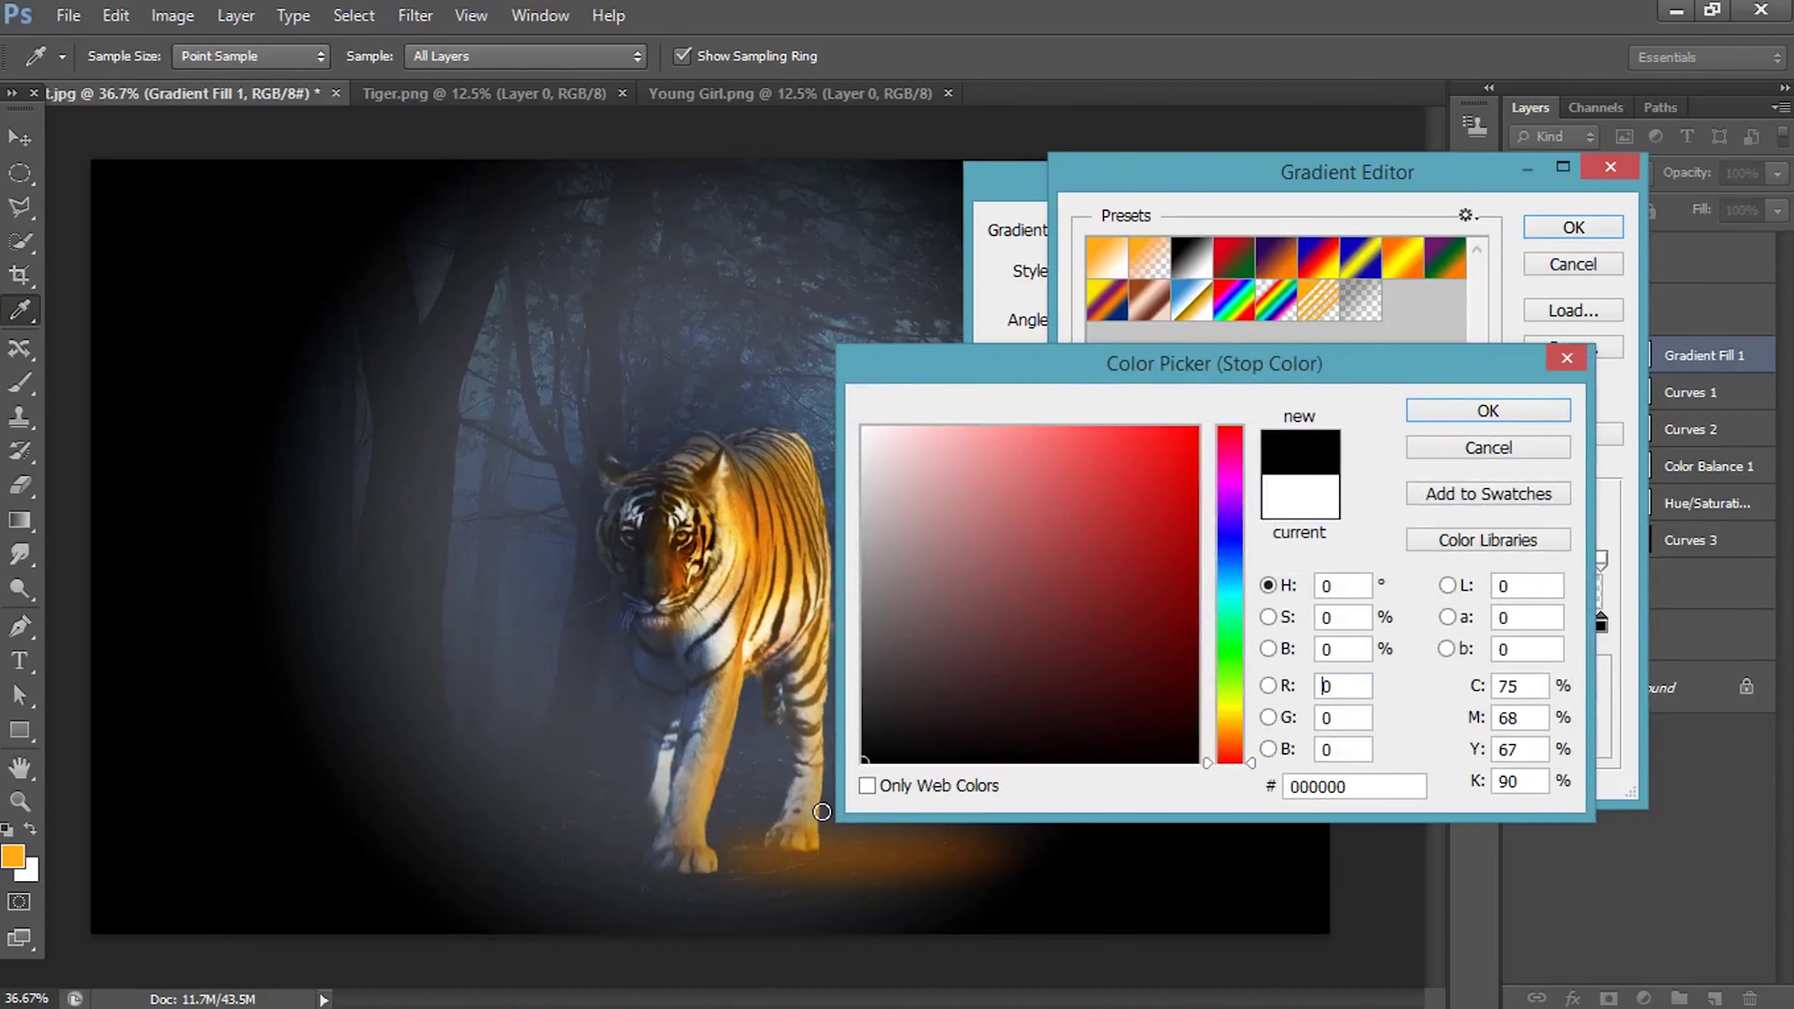
click(1487, 410)
click(1573, 227)
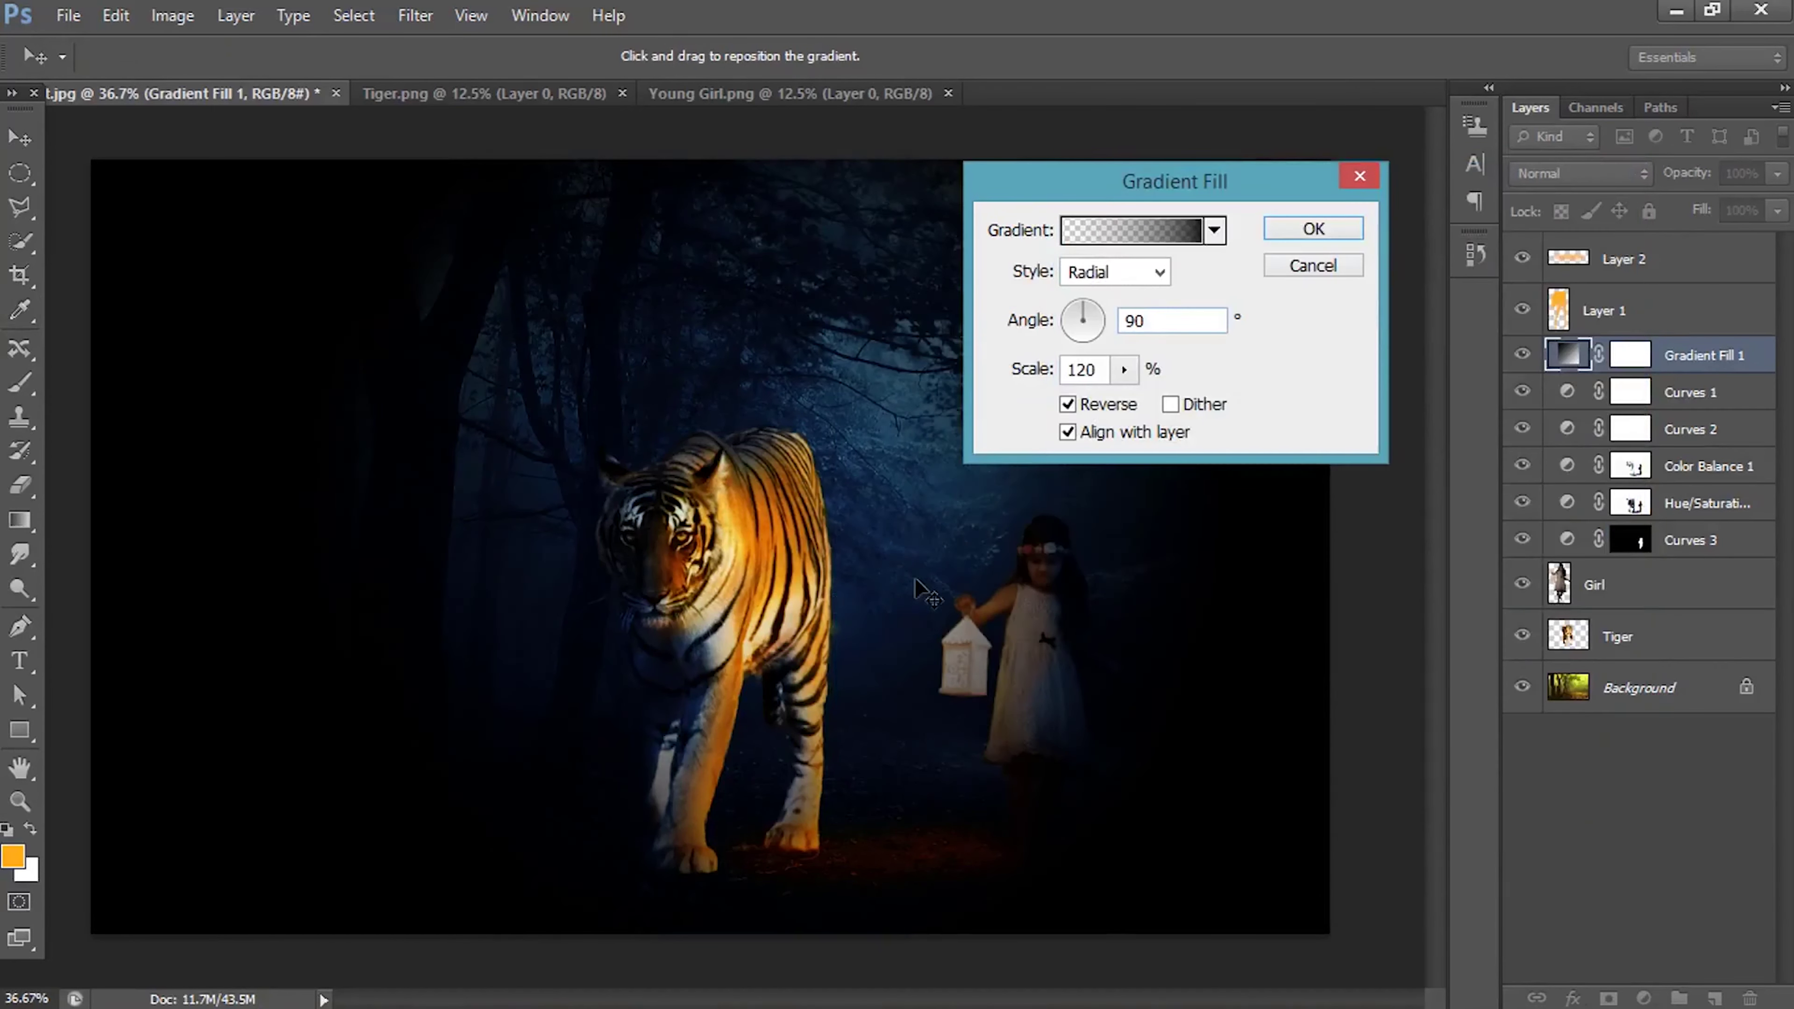
drag(914, 579, 921, 667)
click(1312, 228)
Step: Try Lighten, Hard Light and Difference blend modes, settling the vignette on Soft Light
click(1580, 173)
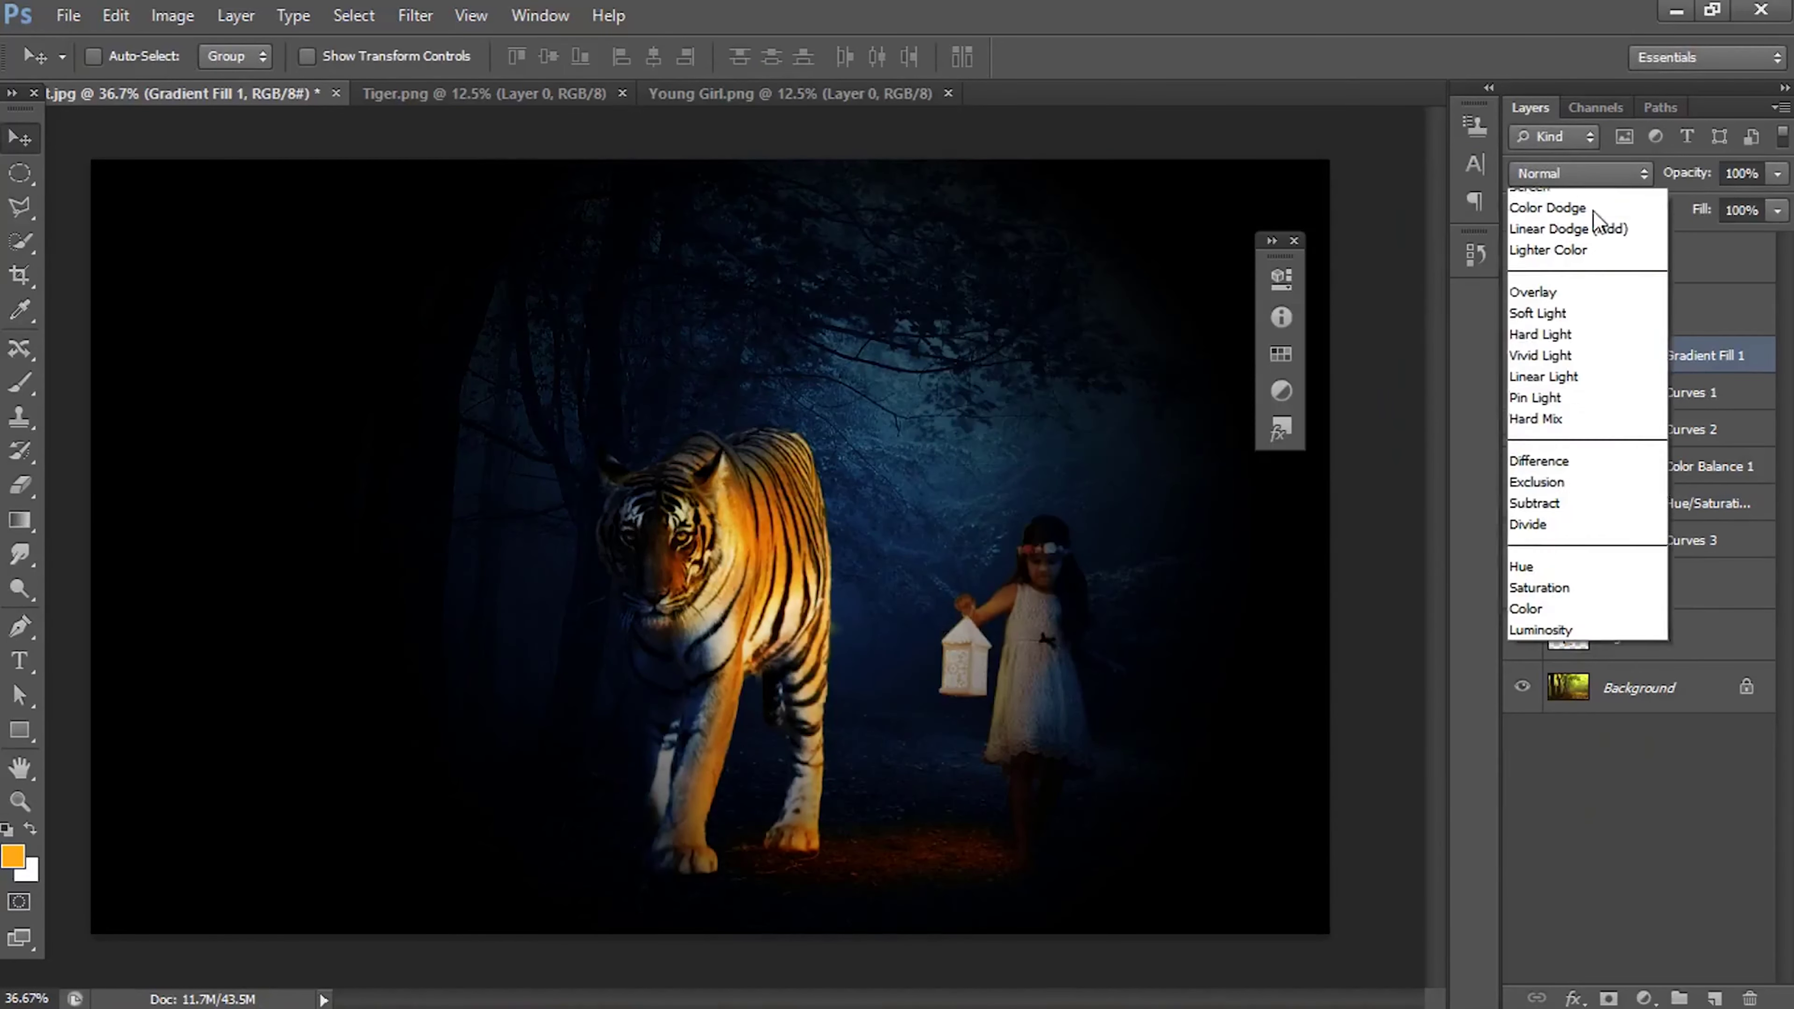
key(shift+plus)
key(shift+plus)
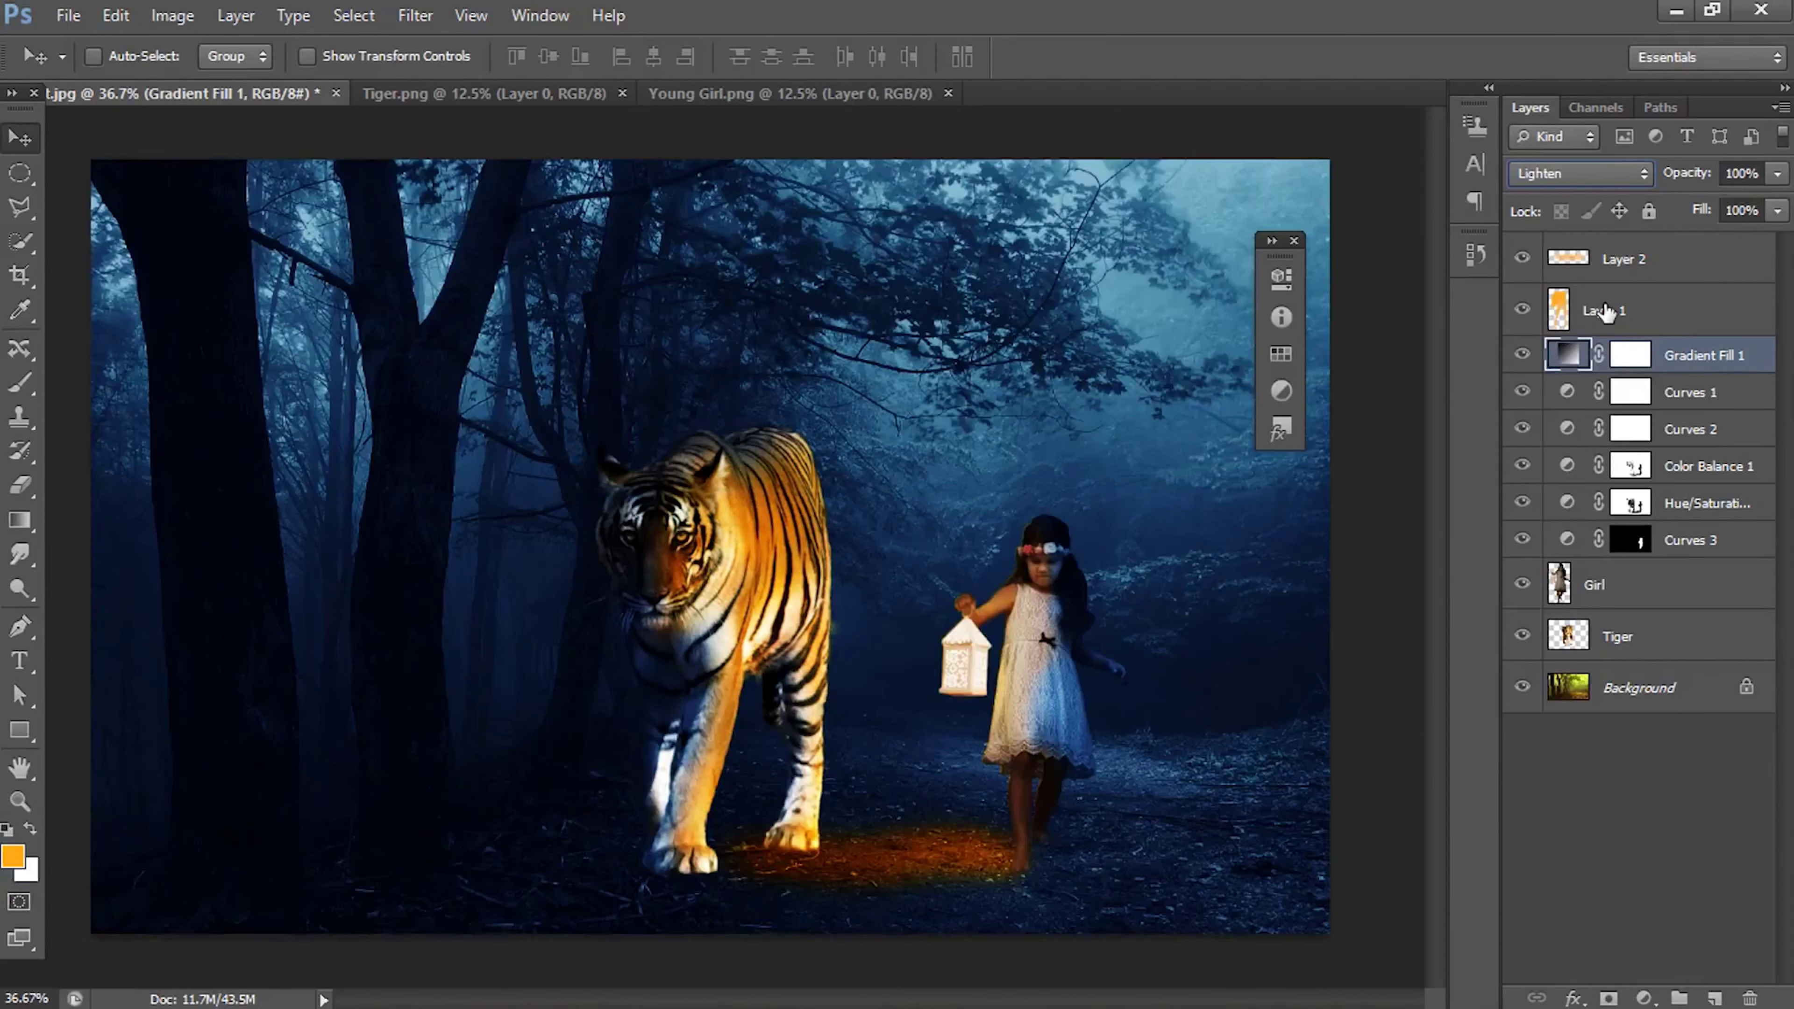
key(shift+minus)
key(shift+plus)
key(shift+plus)
key(shift+plus)
key(shift+plus)
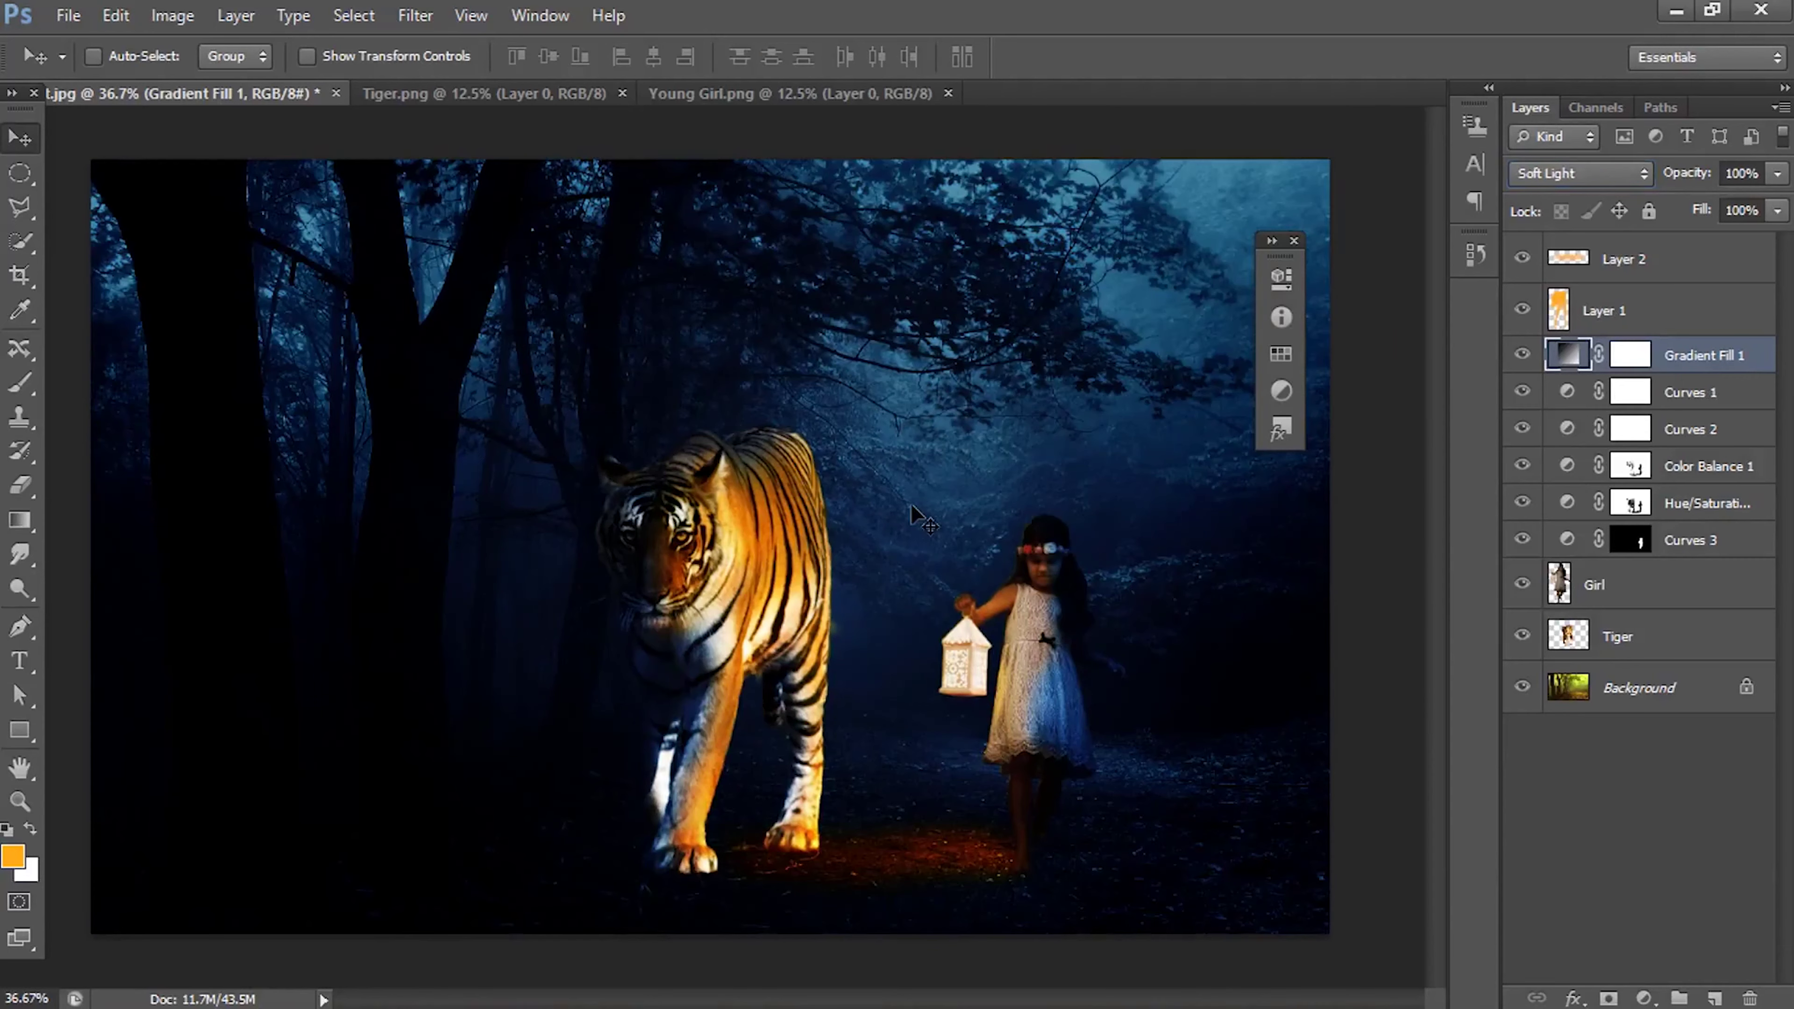
click(1575, 173)
click(1533, 565)
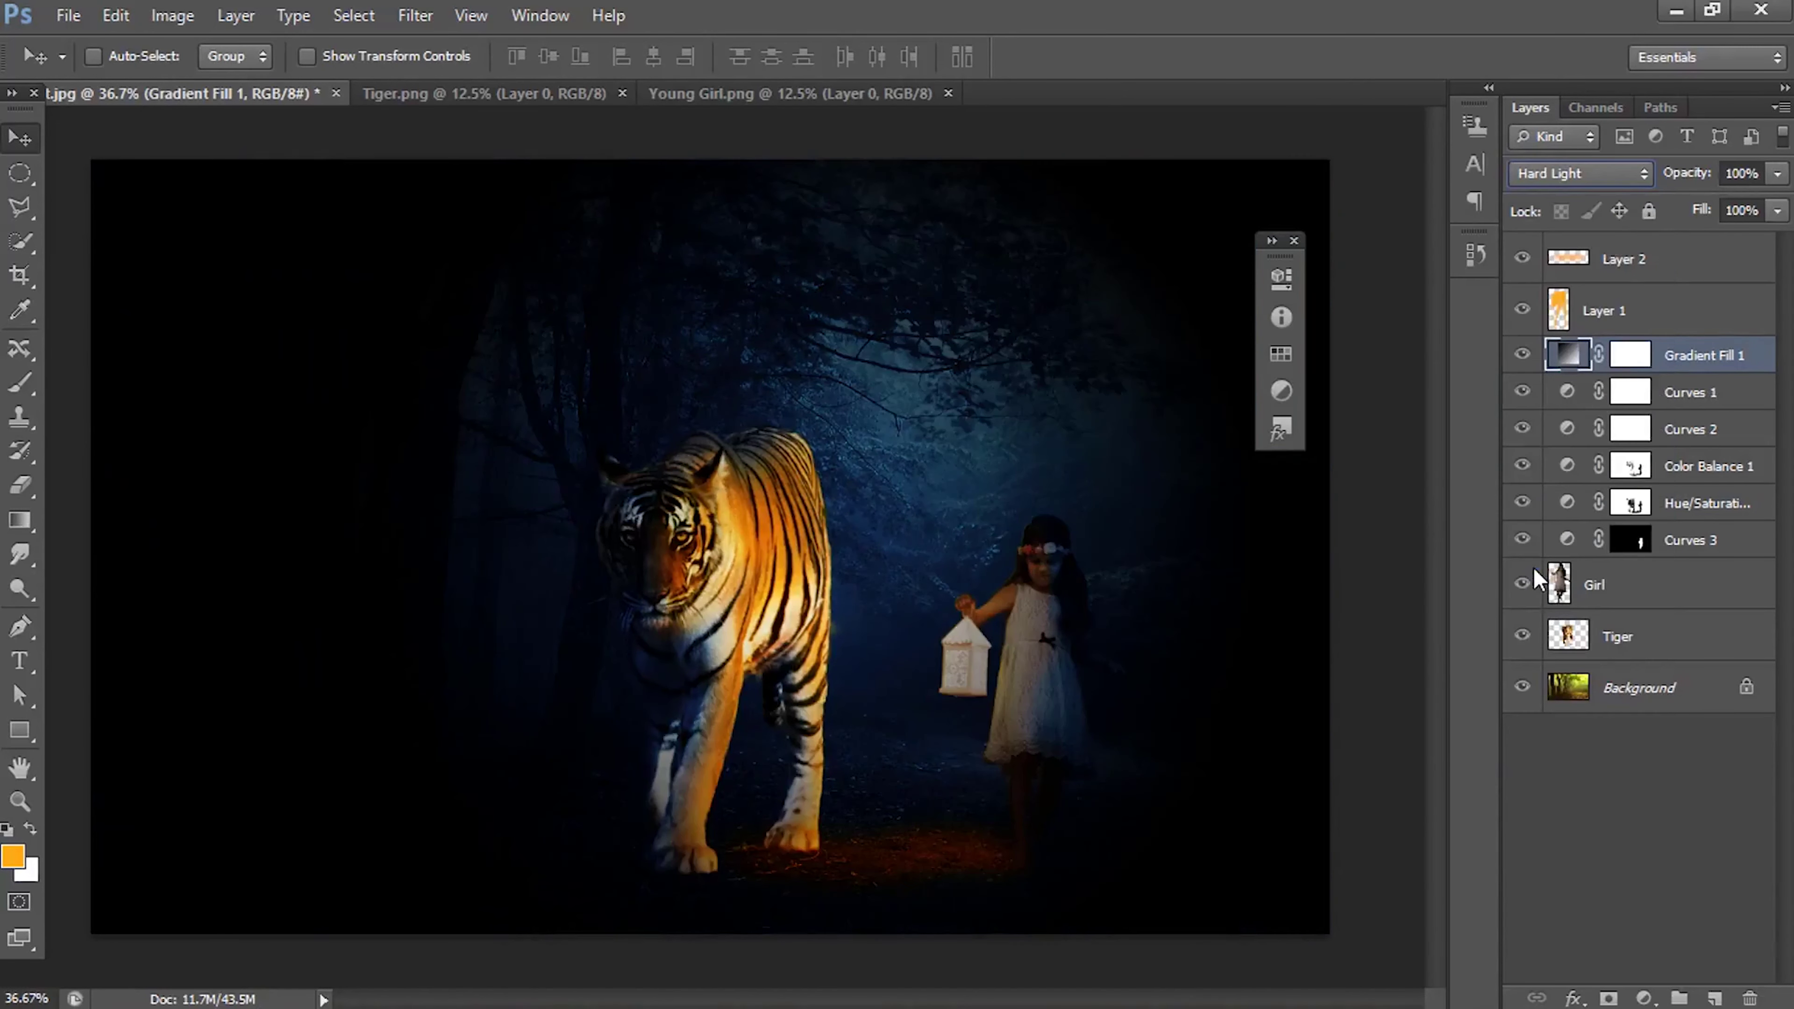
key(shift+plus)
key(shift+plus)
key(shift+plus)
key(shift+plus)
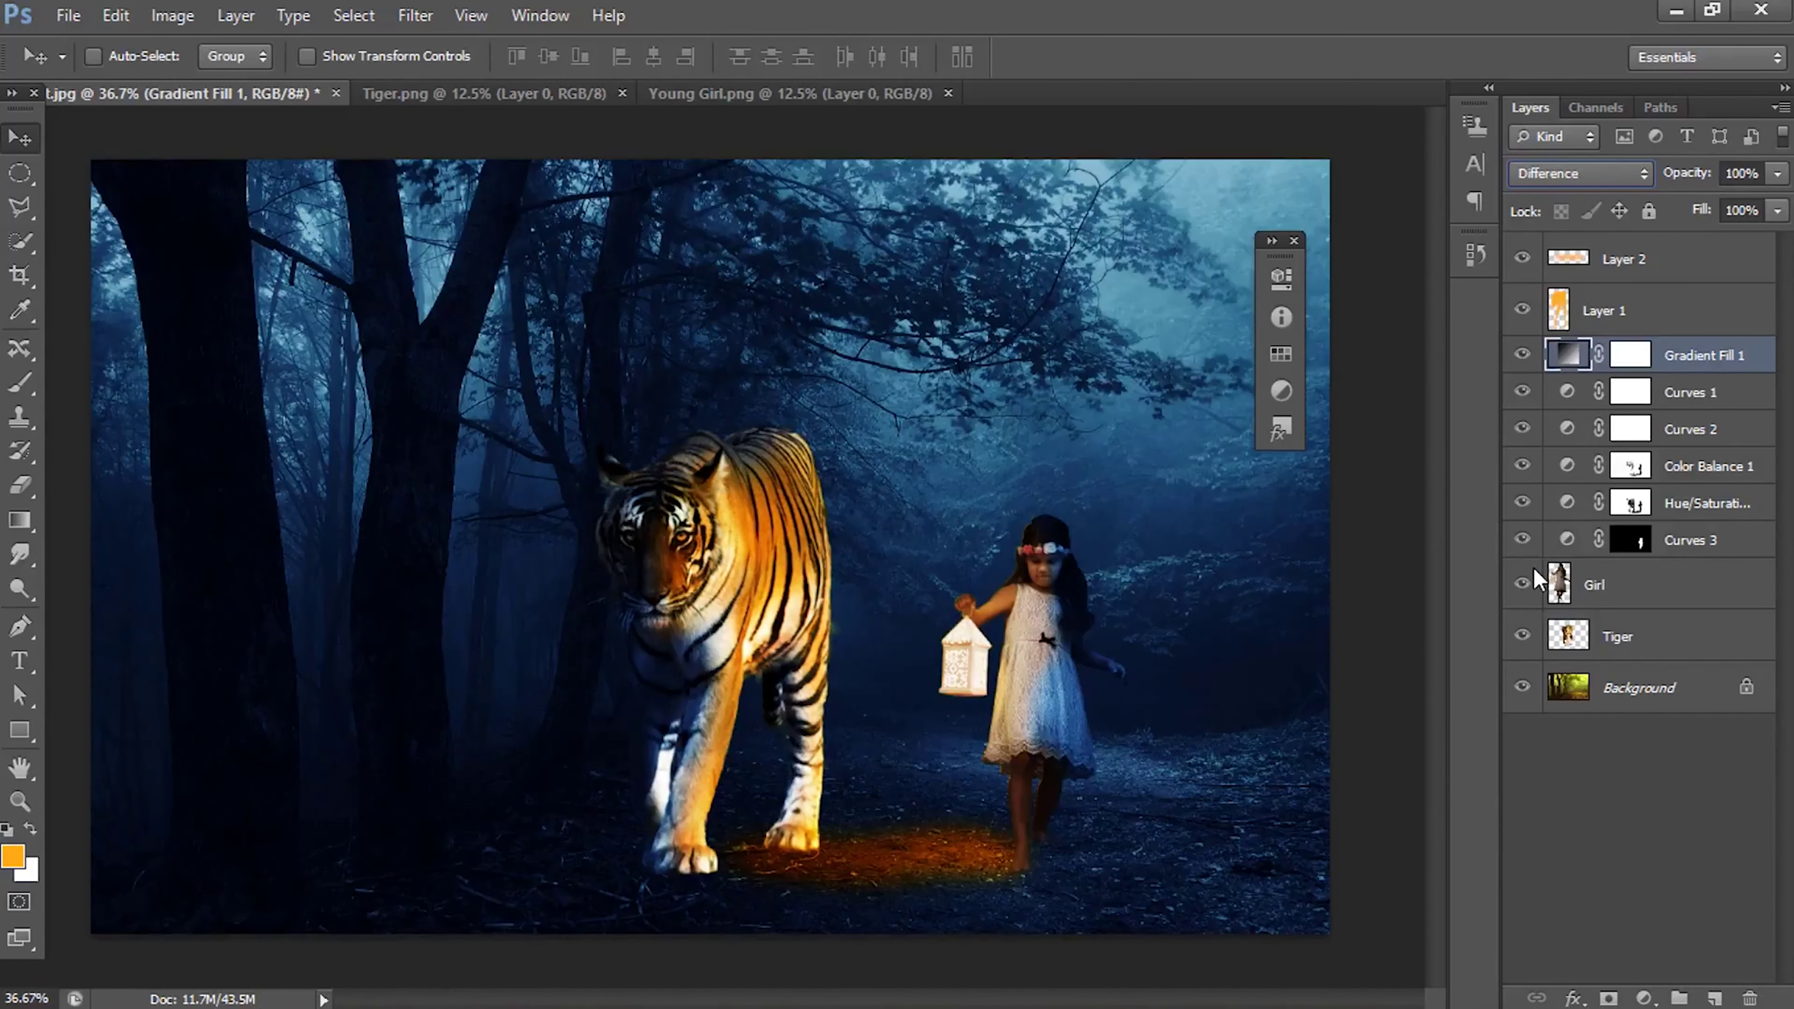
key(shift+plus)
key(shift+plus)
key(shift+plus)
click(1599, 174)
click(1583, 541)
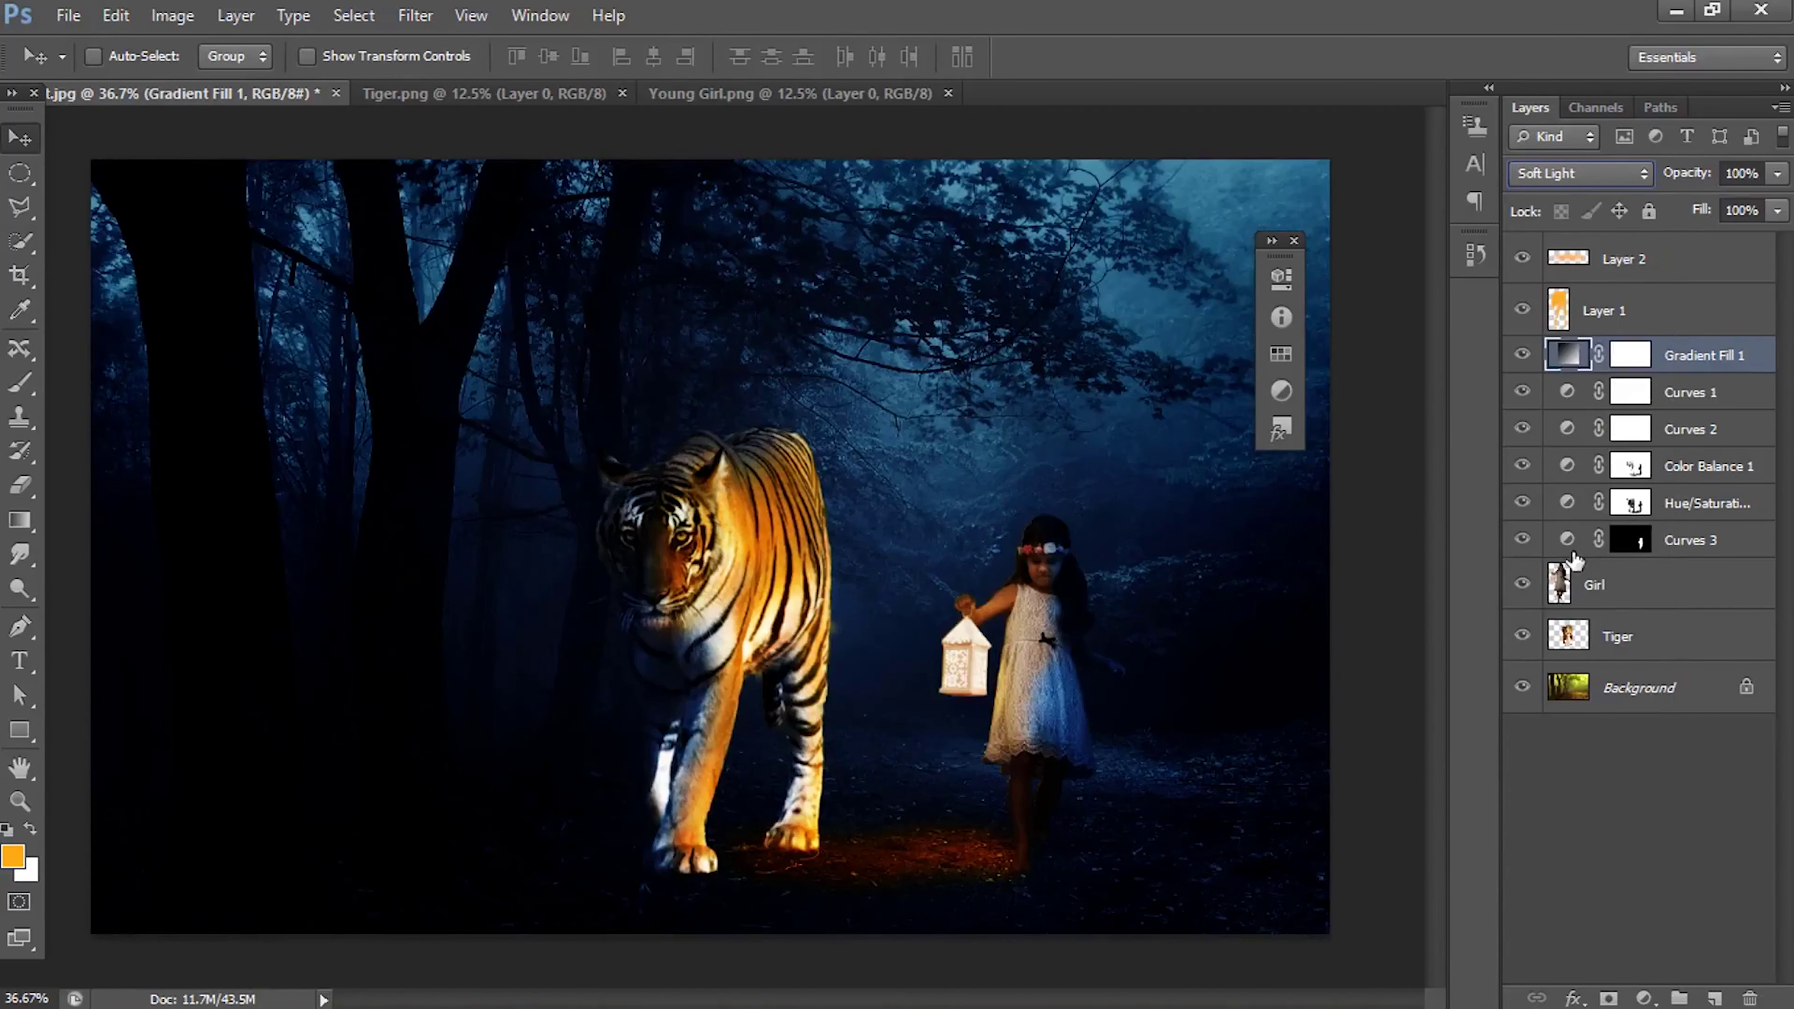
Step: Lower the vignette layer's opacity to 75%
click(1624, 367)
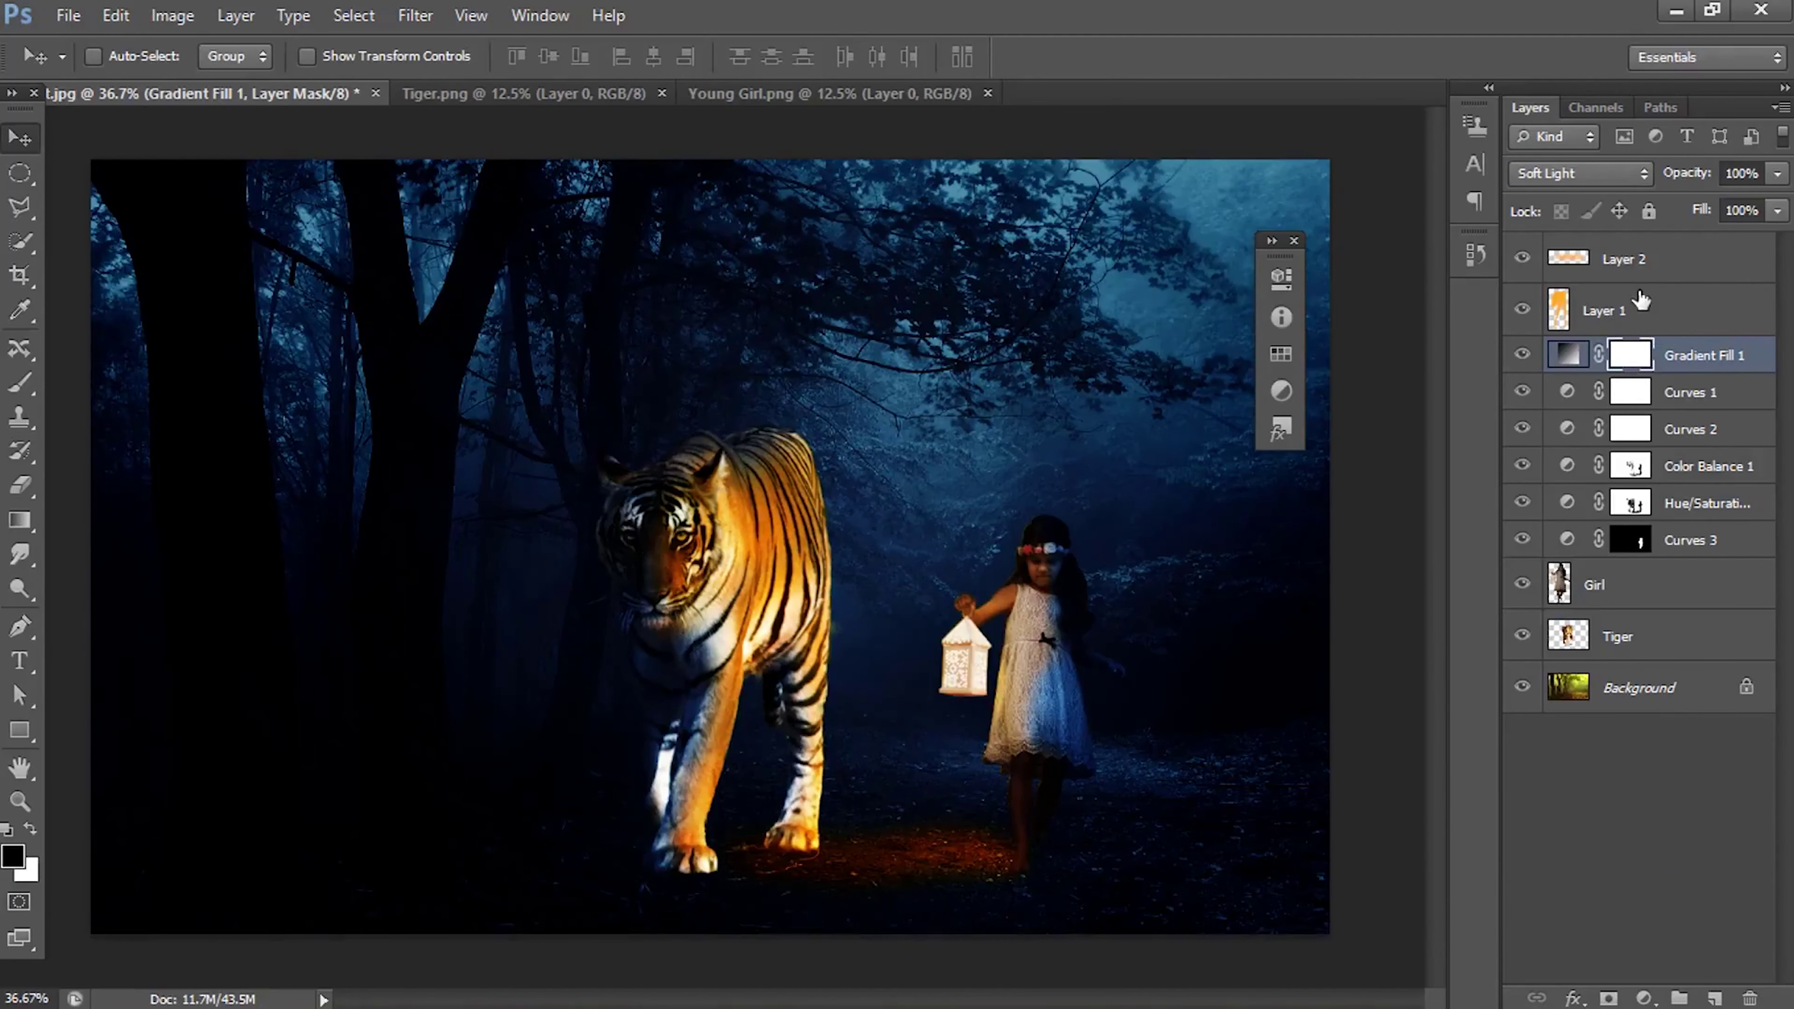
drag(1778, 174, 1742, 205)
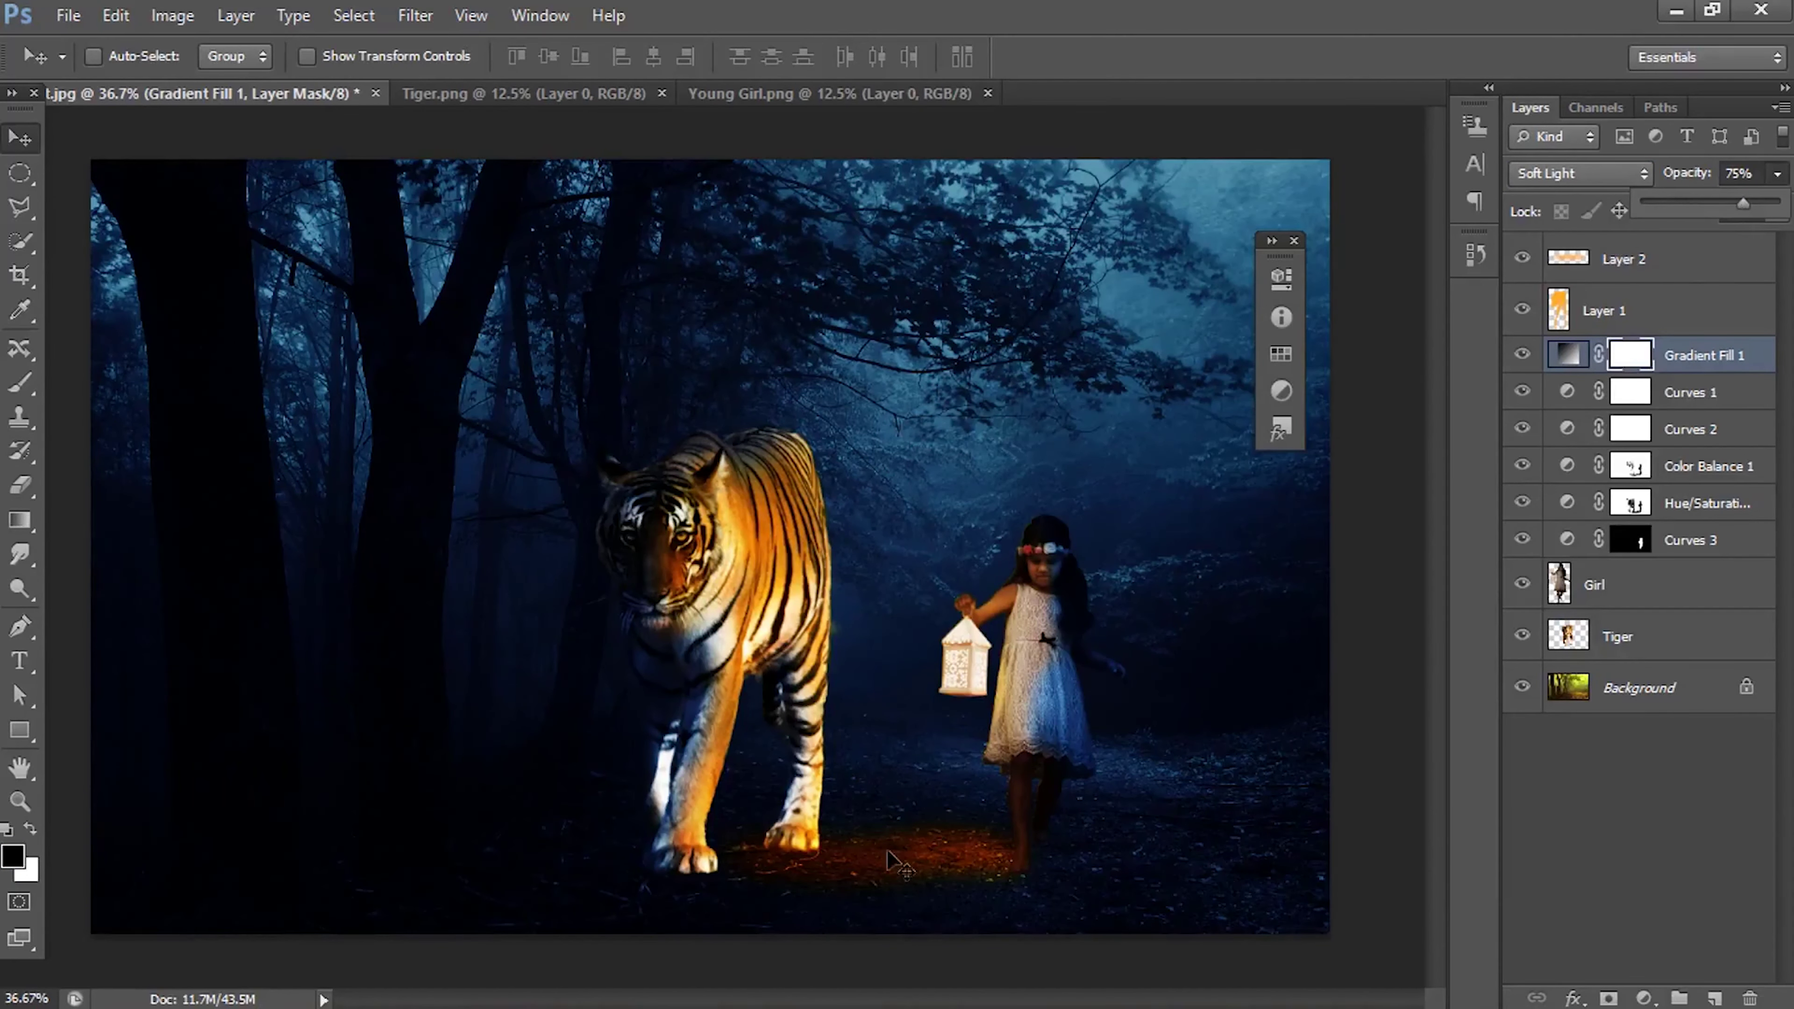
click(1685, 253)
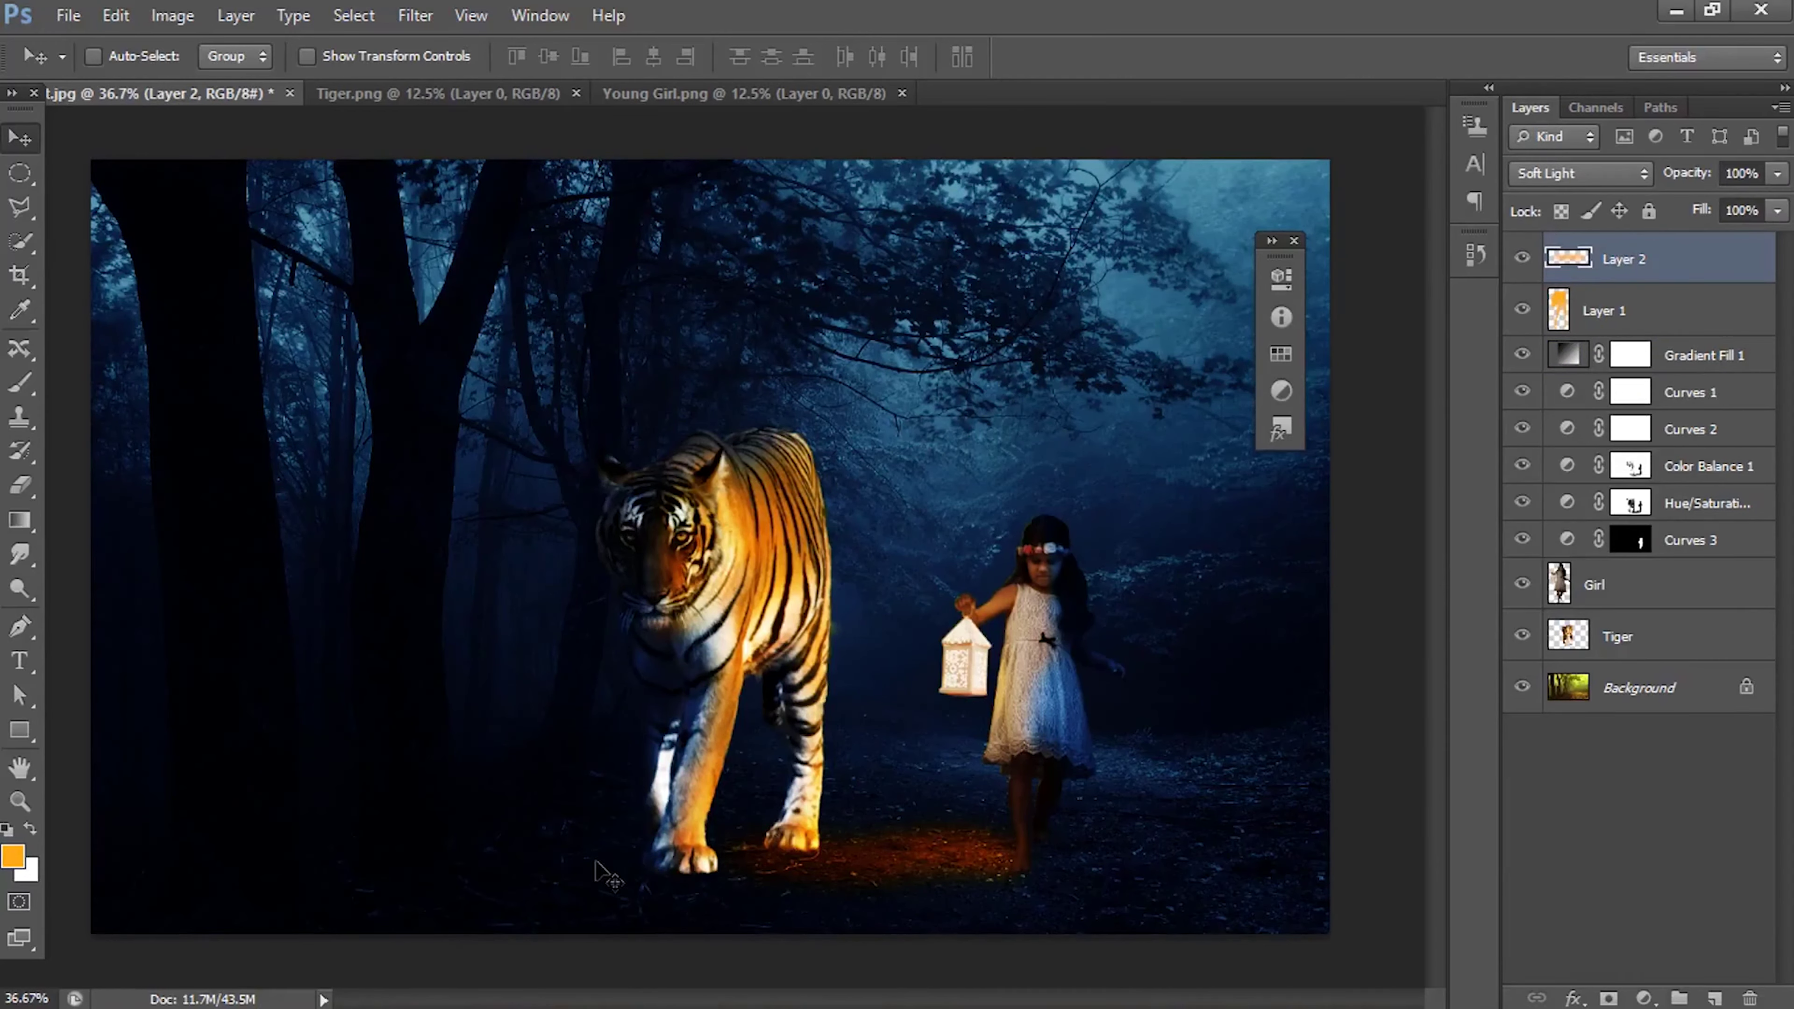
click(1694, 357)
Step: Add a Violet, Orange Gradient Fill layer with the orange end shifted toward yellow
click(1644, 998)
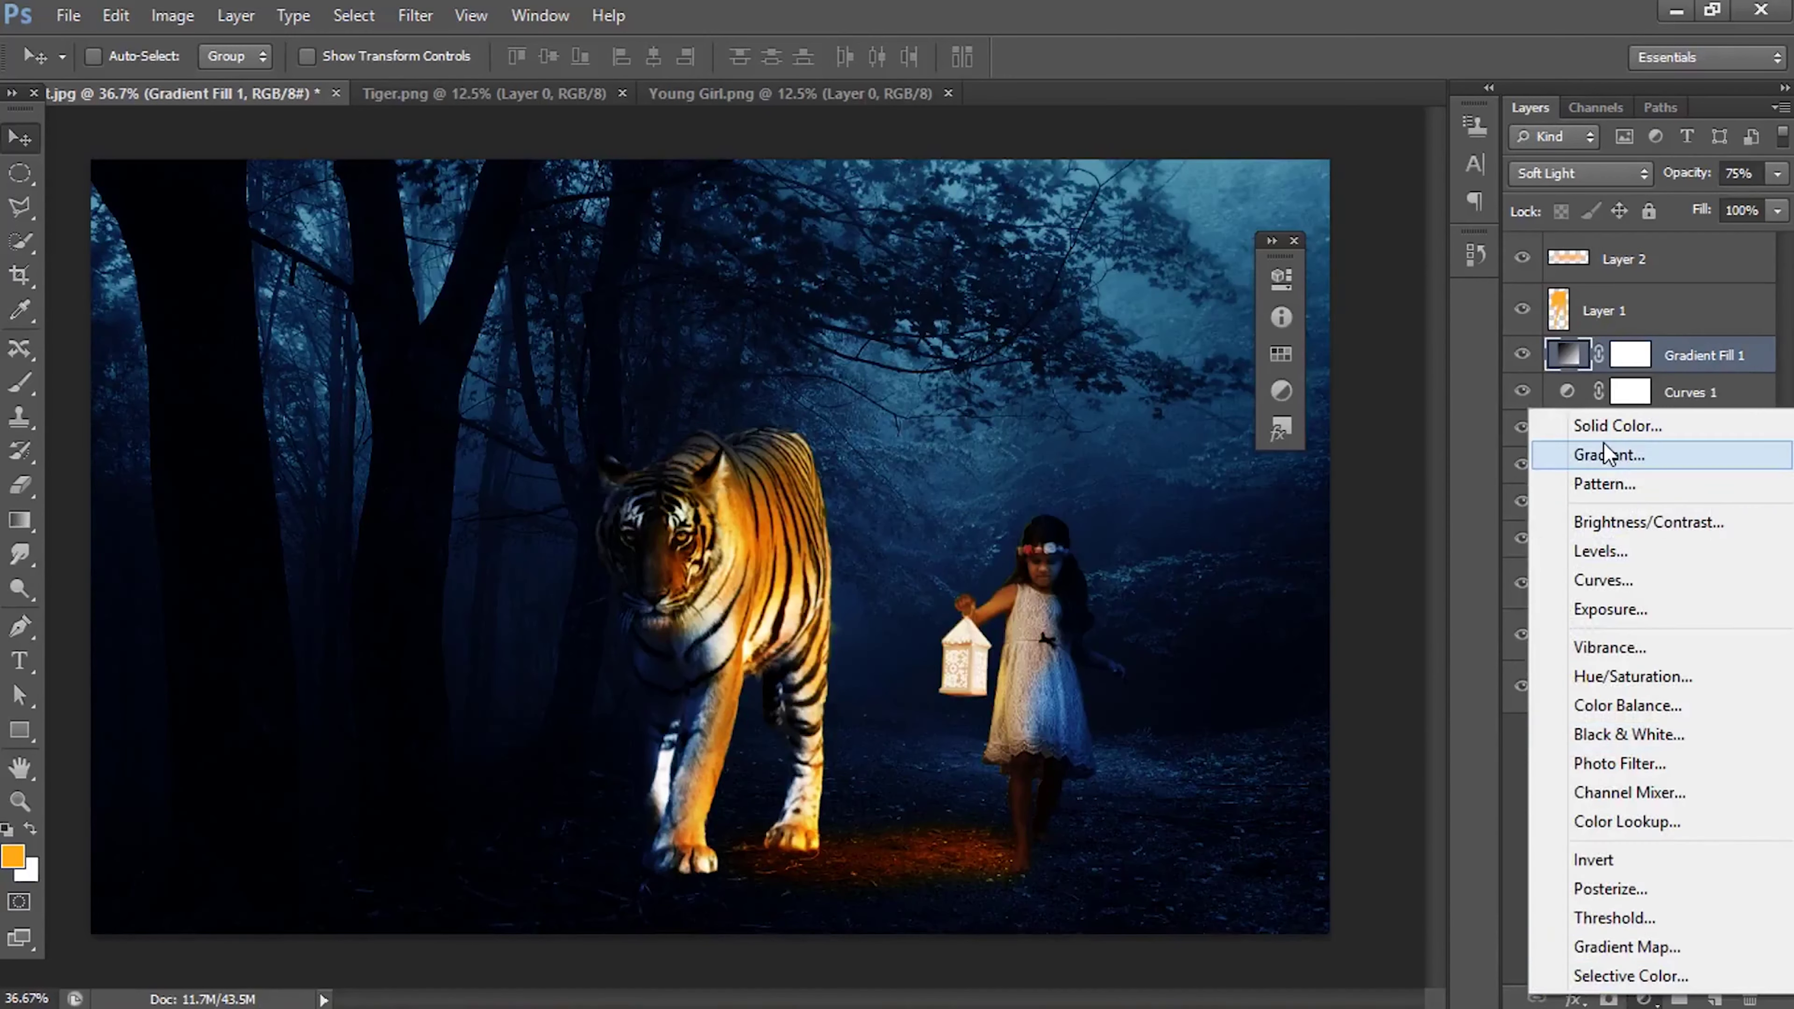
click(1604, 442)
click(1144, 230)
click(1275, 257)
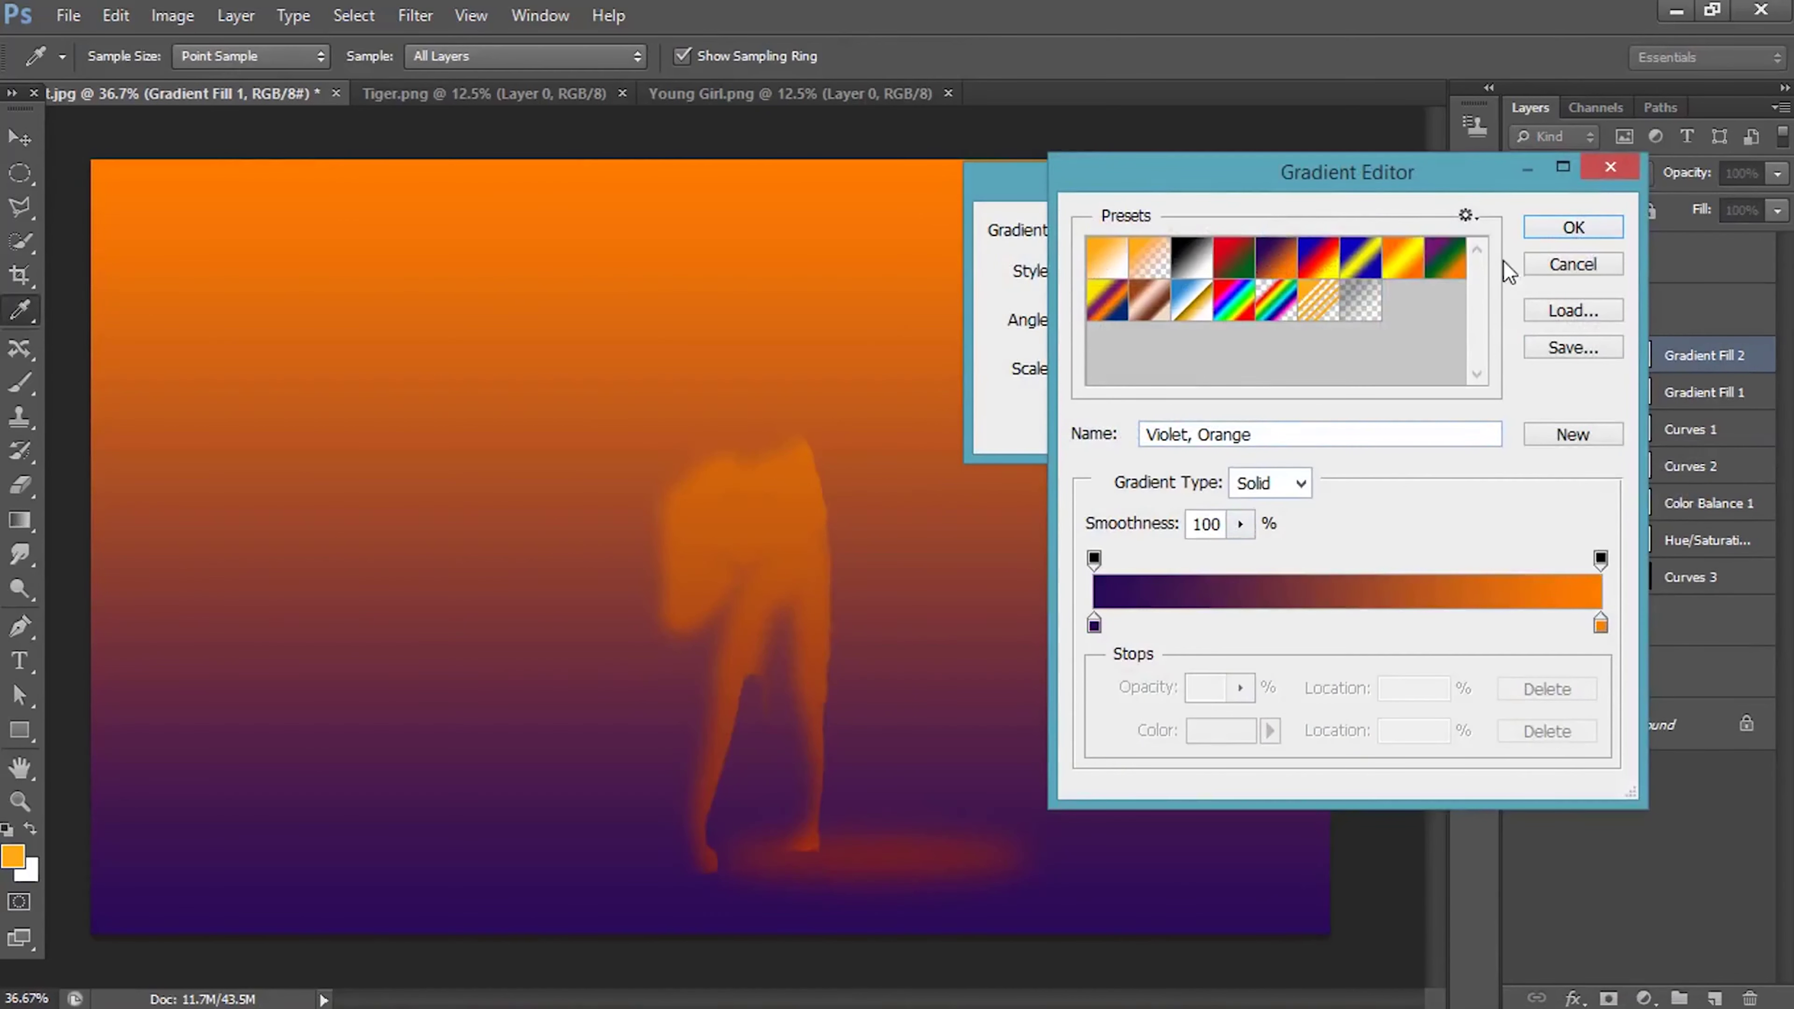
click(1600, 625)
click(1220, 730)
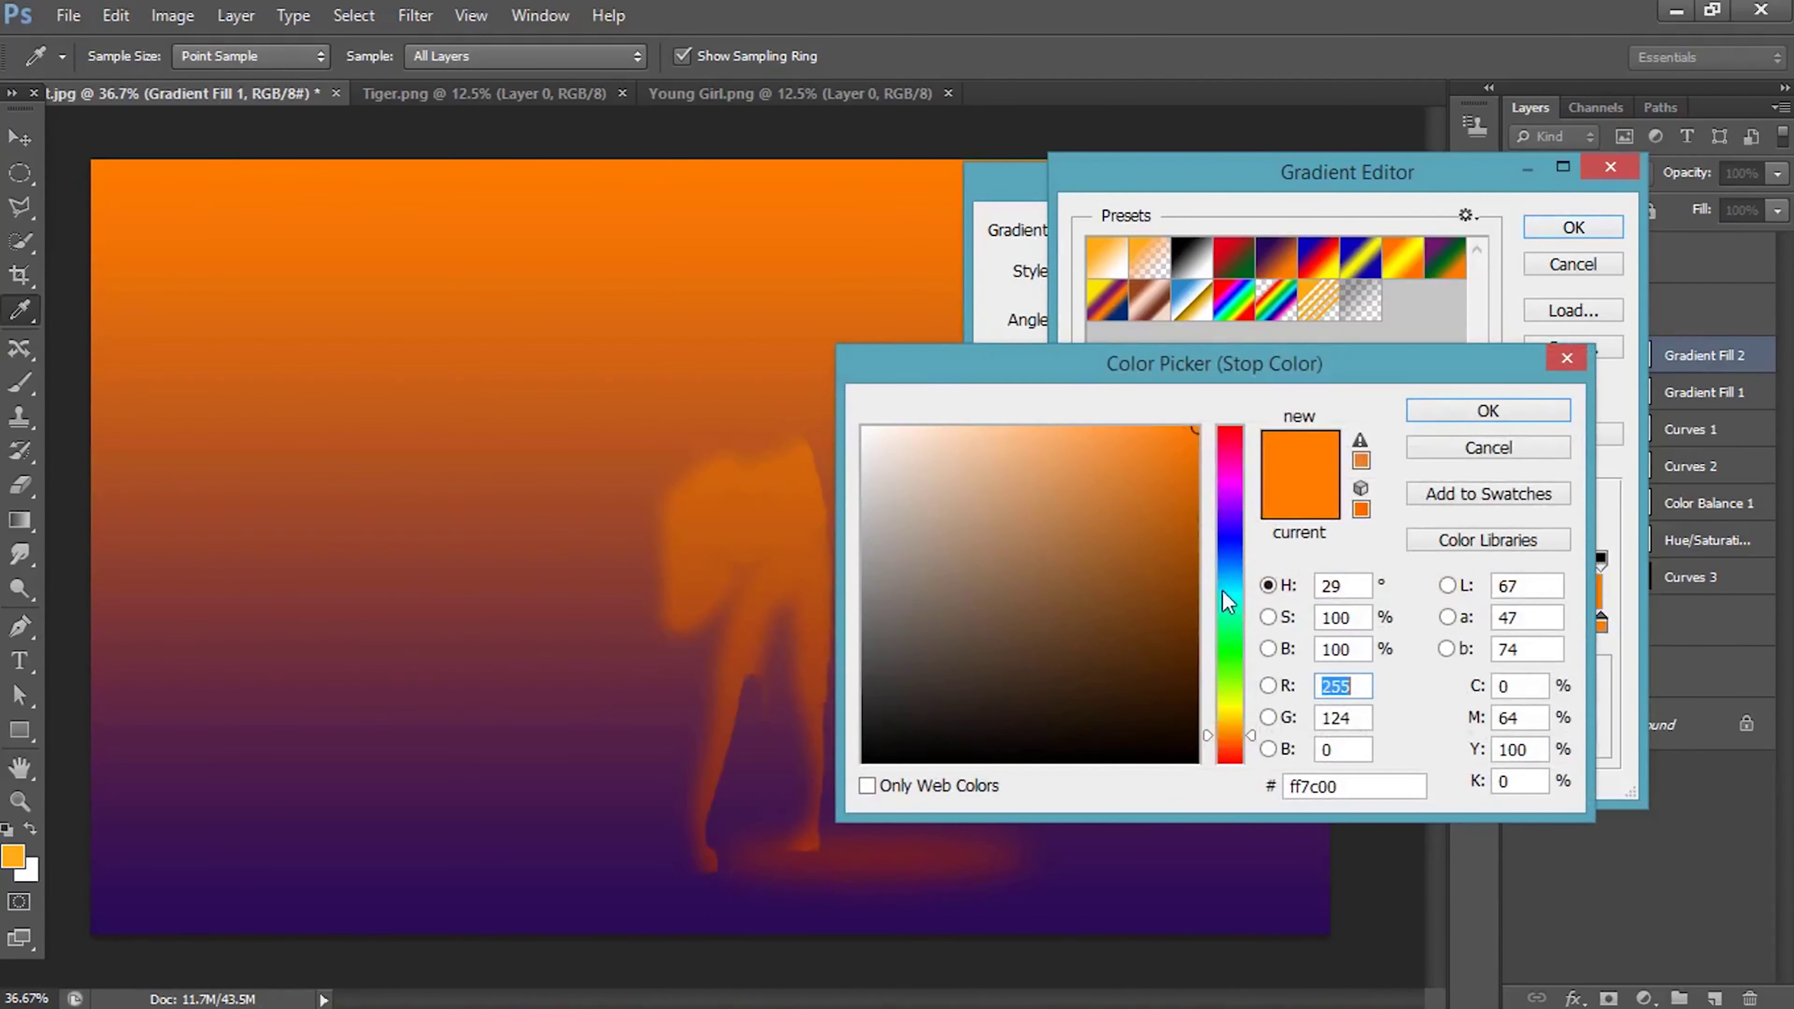
drag(1237, 820, 1238, 805)
click(1483, 407)
click(1562, 233)
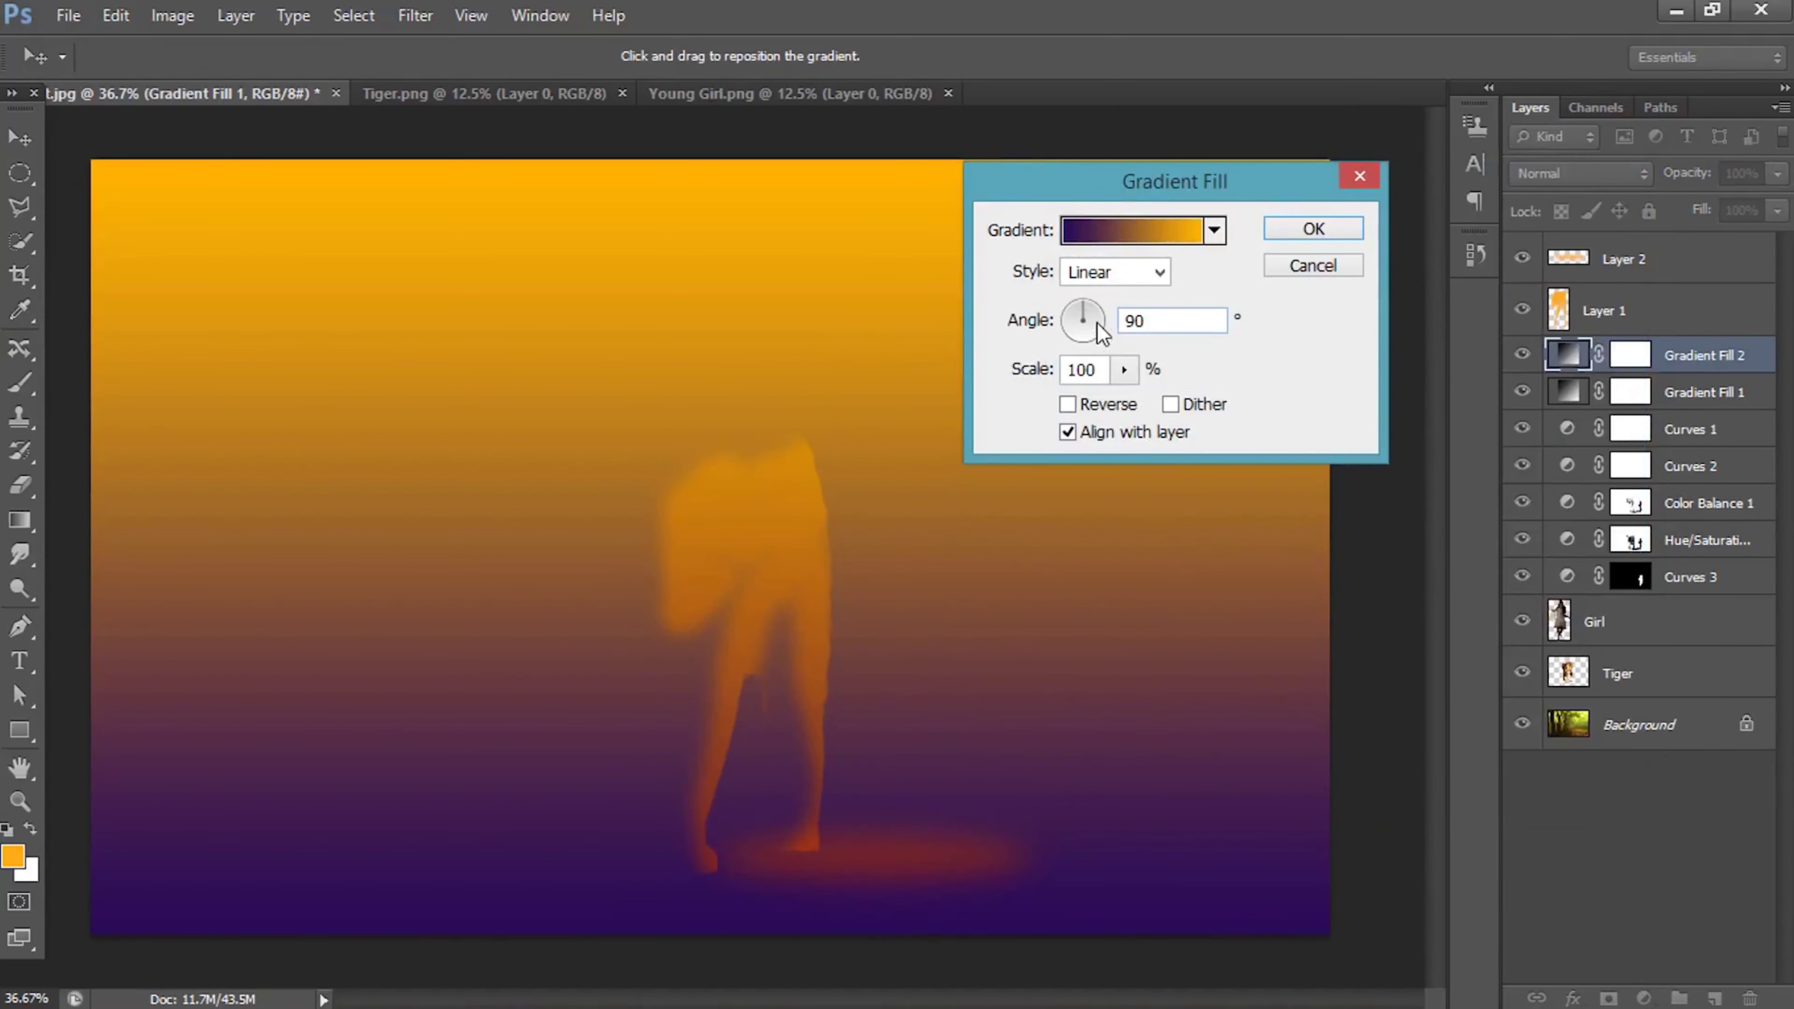
Step: Make the warm gradient radial and reversed around the girl's lantern, blended as Soft Light
click(1115, 271)
click(1102, 320)
click(1067, 404)
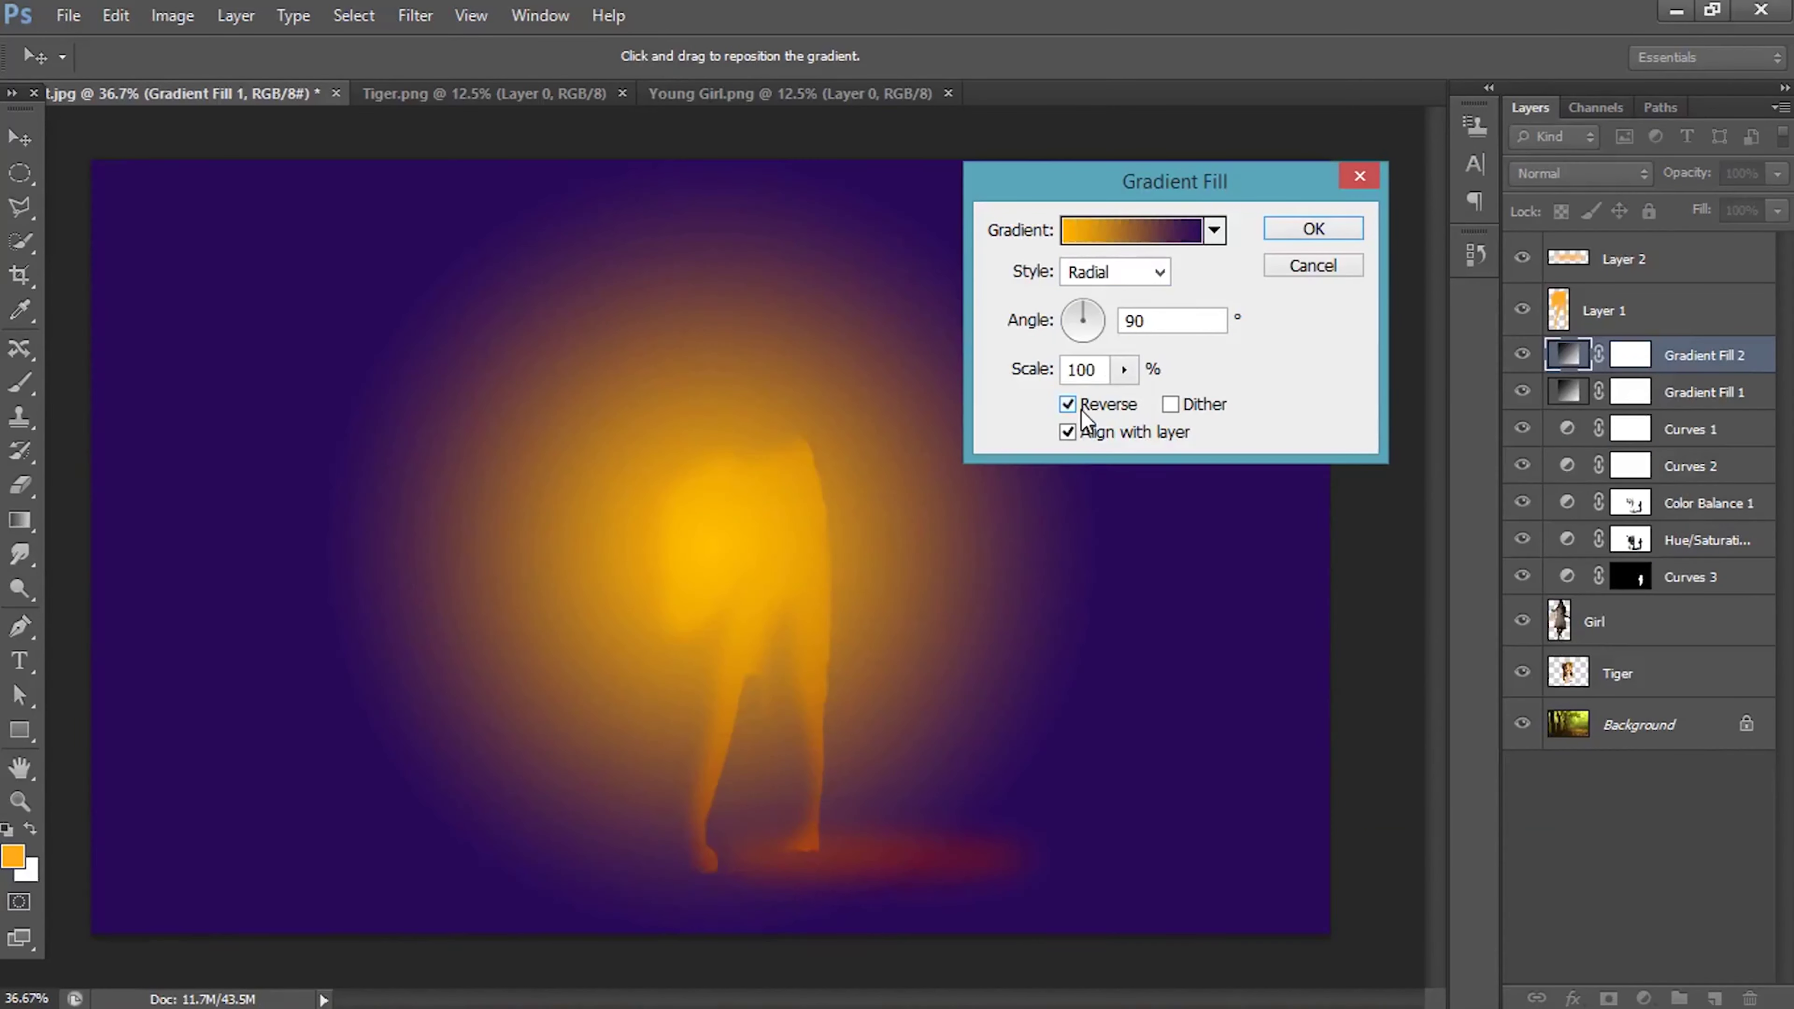
drag(822, 552, 964, 624)
click(1341, 228)
click(1582, 173)
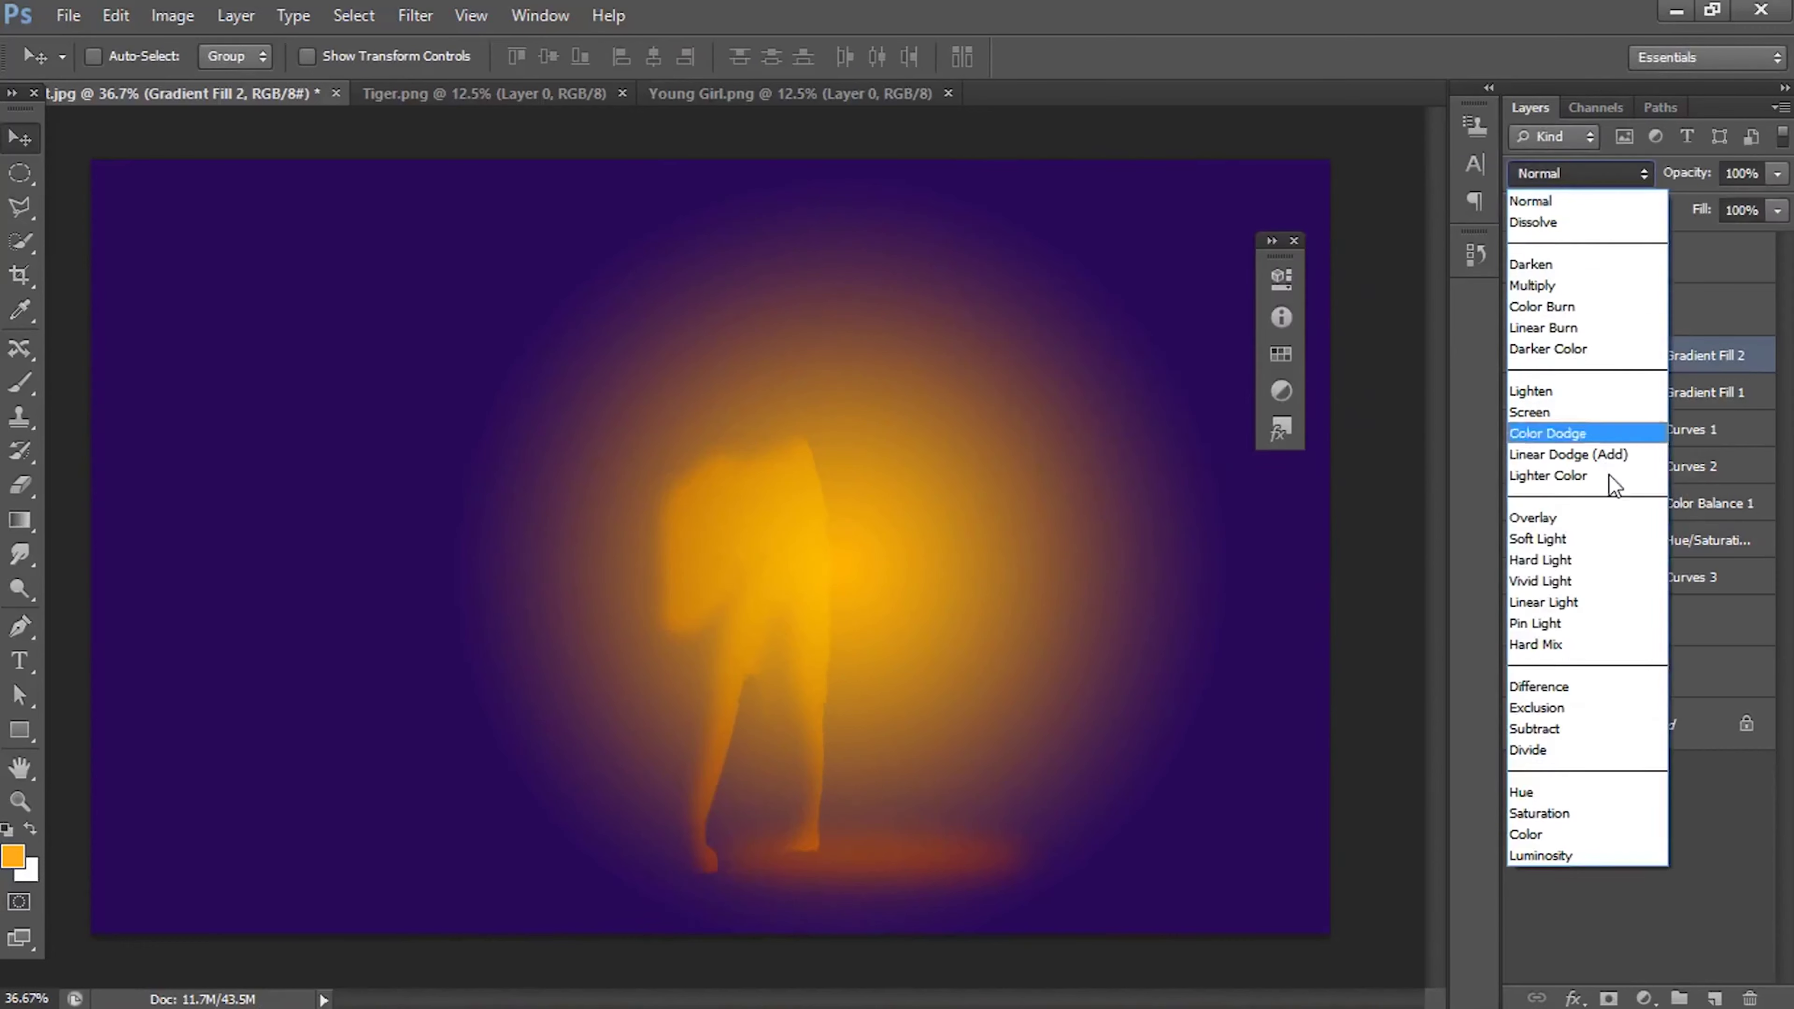
click(1595, 547)
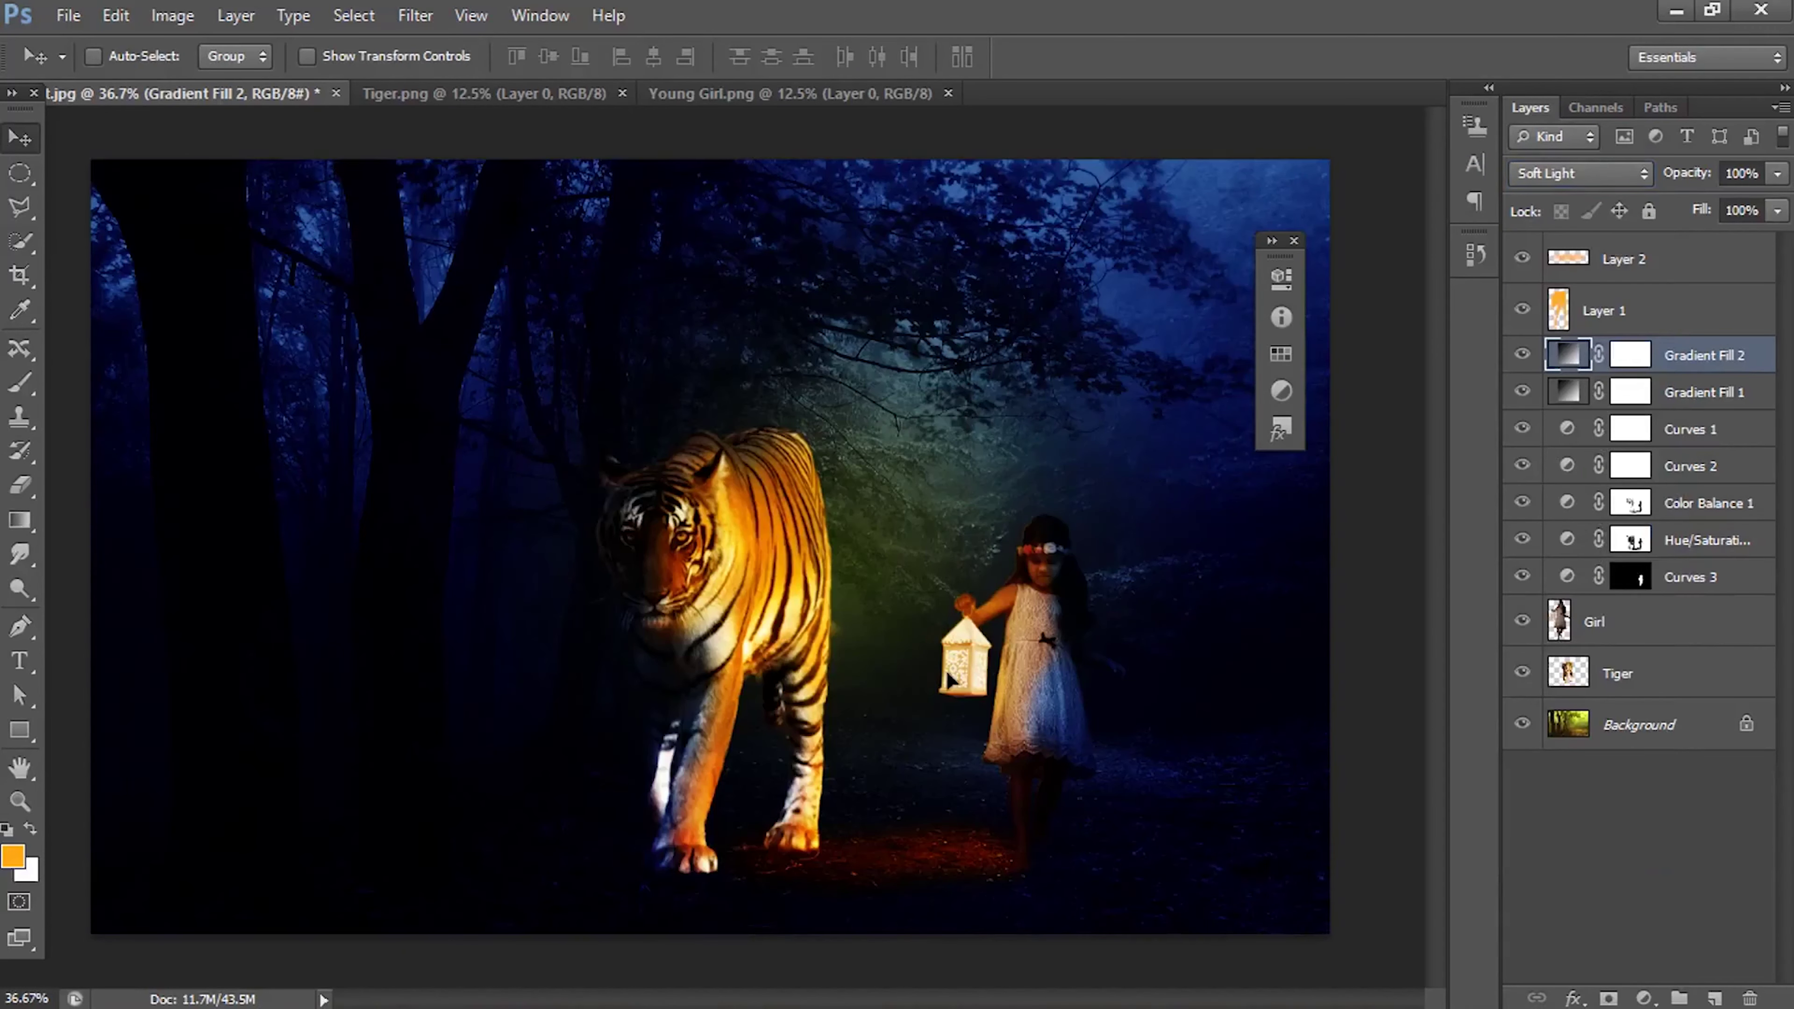
Step: Reduce Gradient Fill 2's scale from 139 to 110% to tighten the lantern glow
double_click(1565, 361)
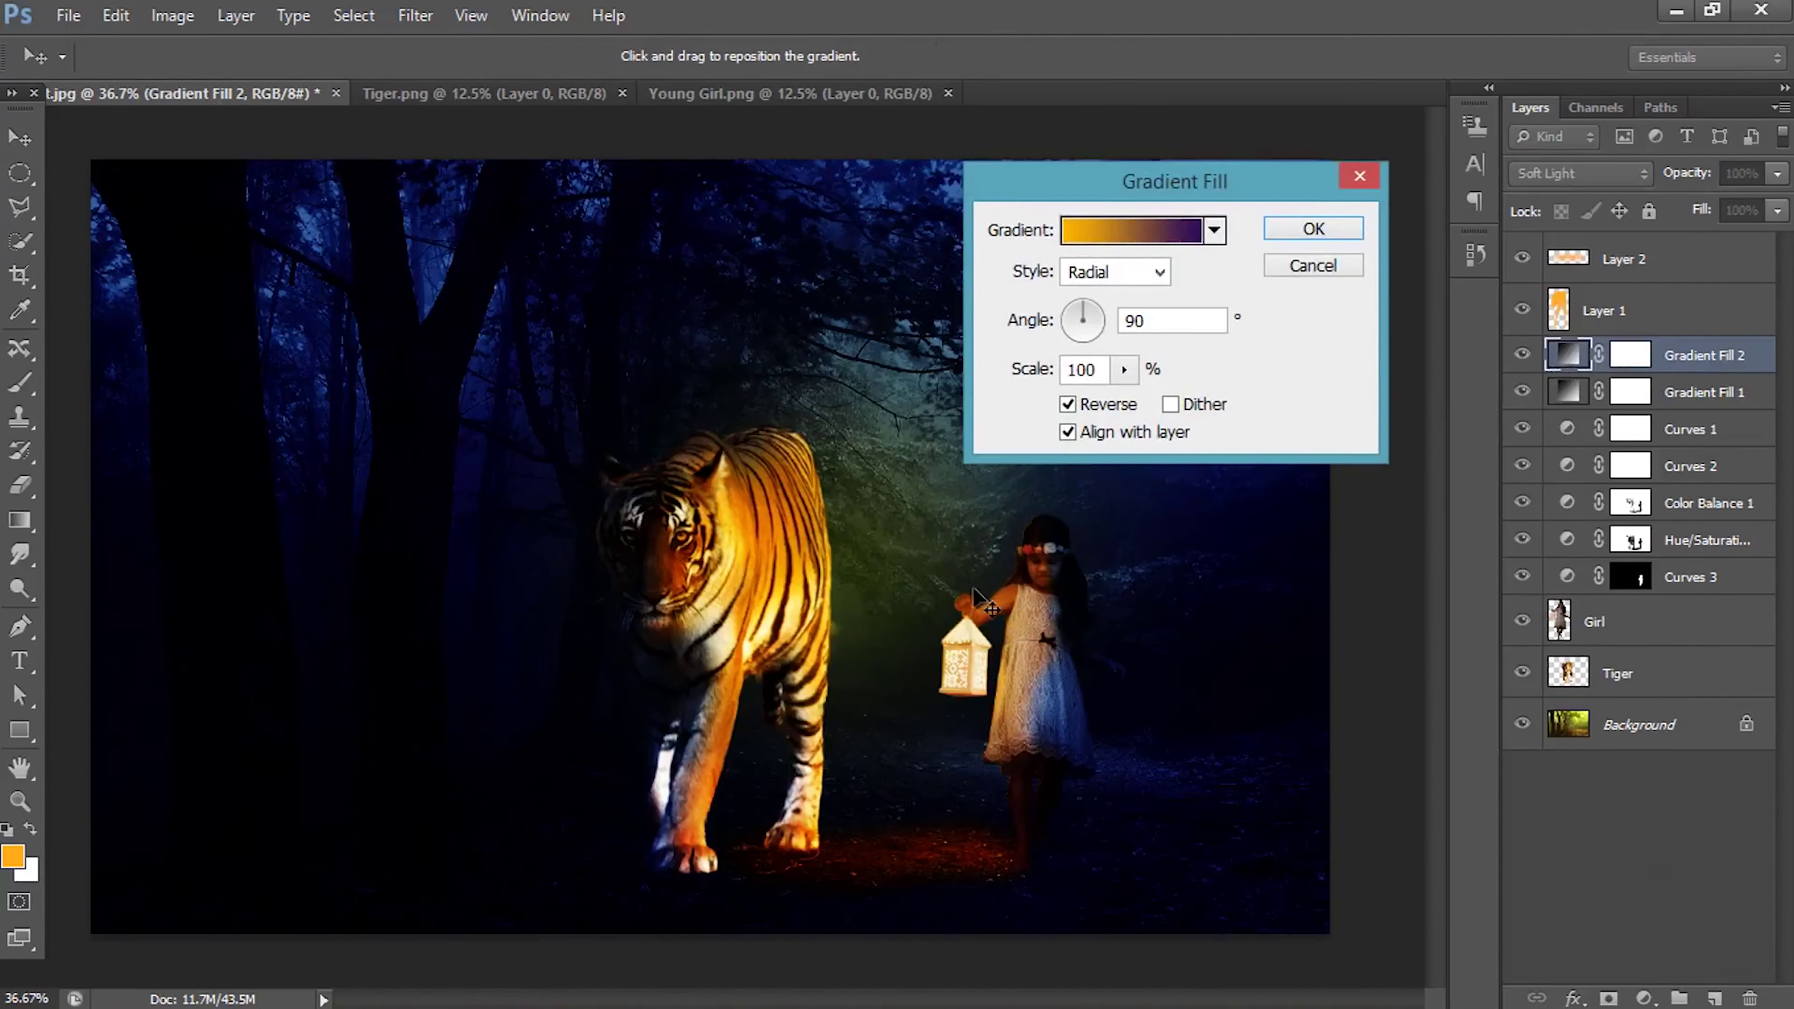
click(1123, 369)
drag(1129, 397, 1123, 407)
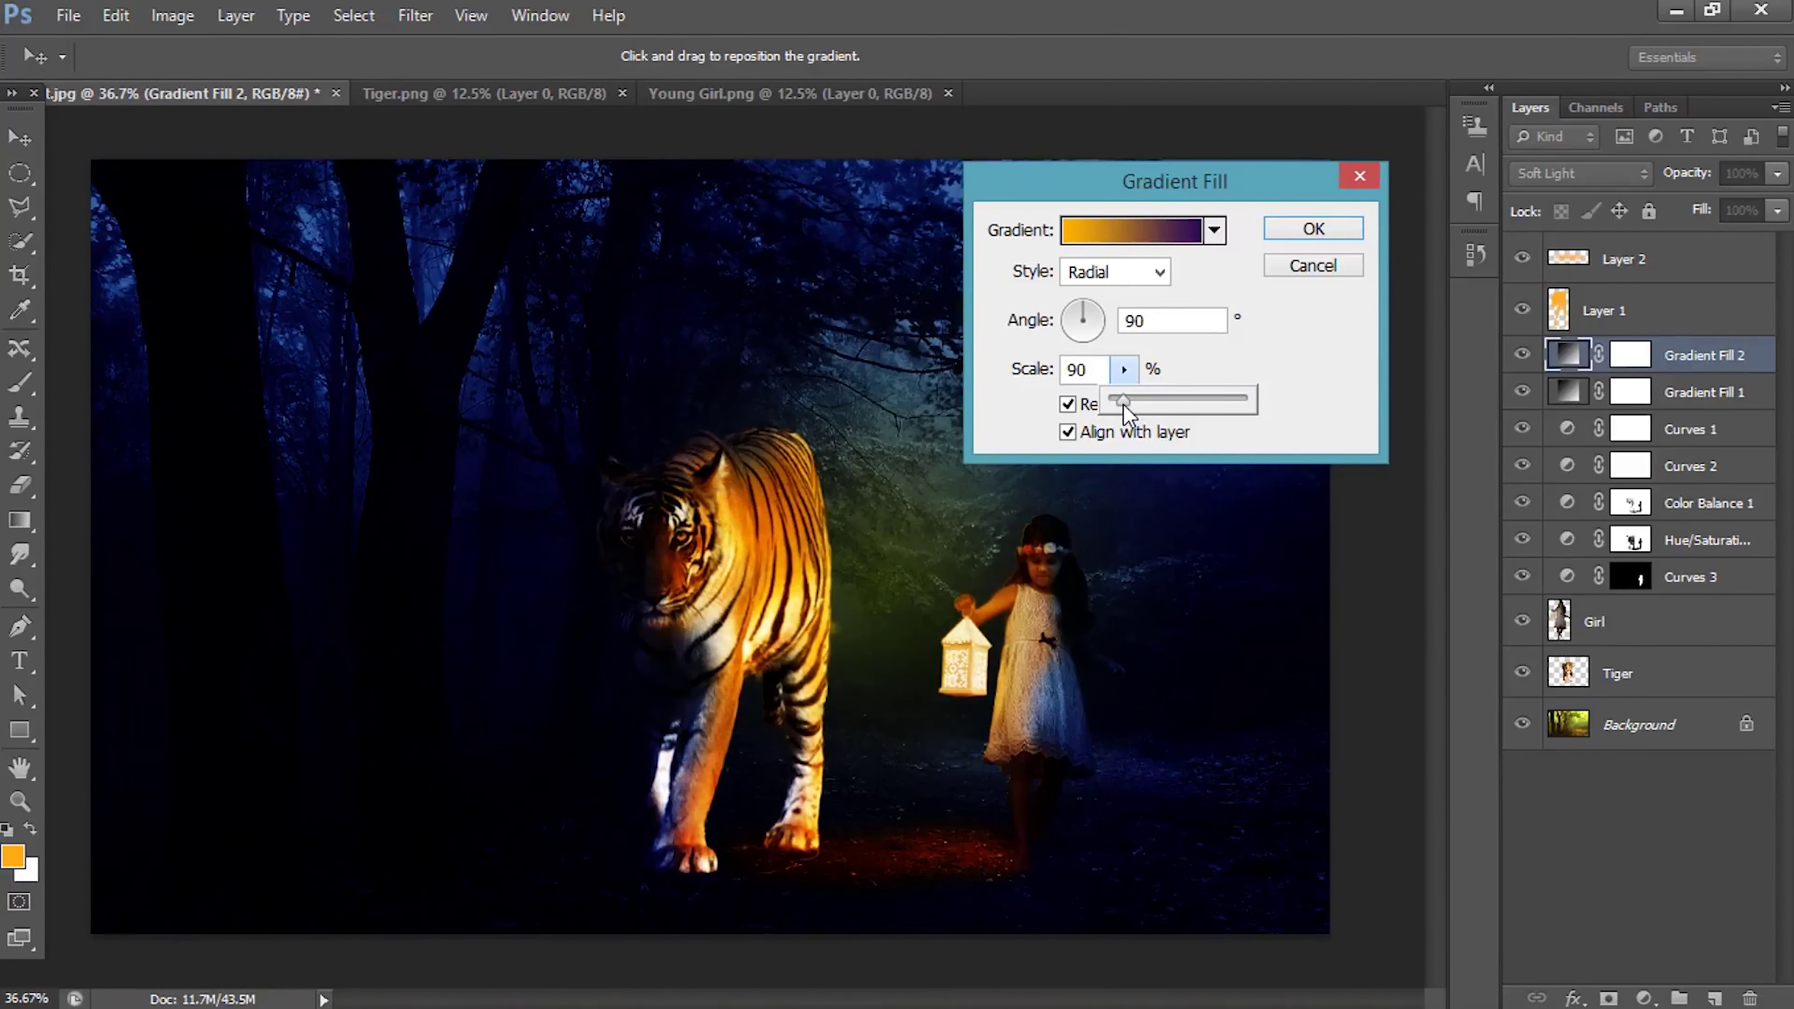
click(1236, 283)
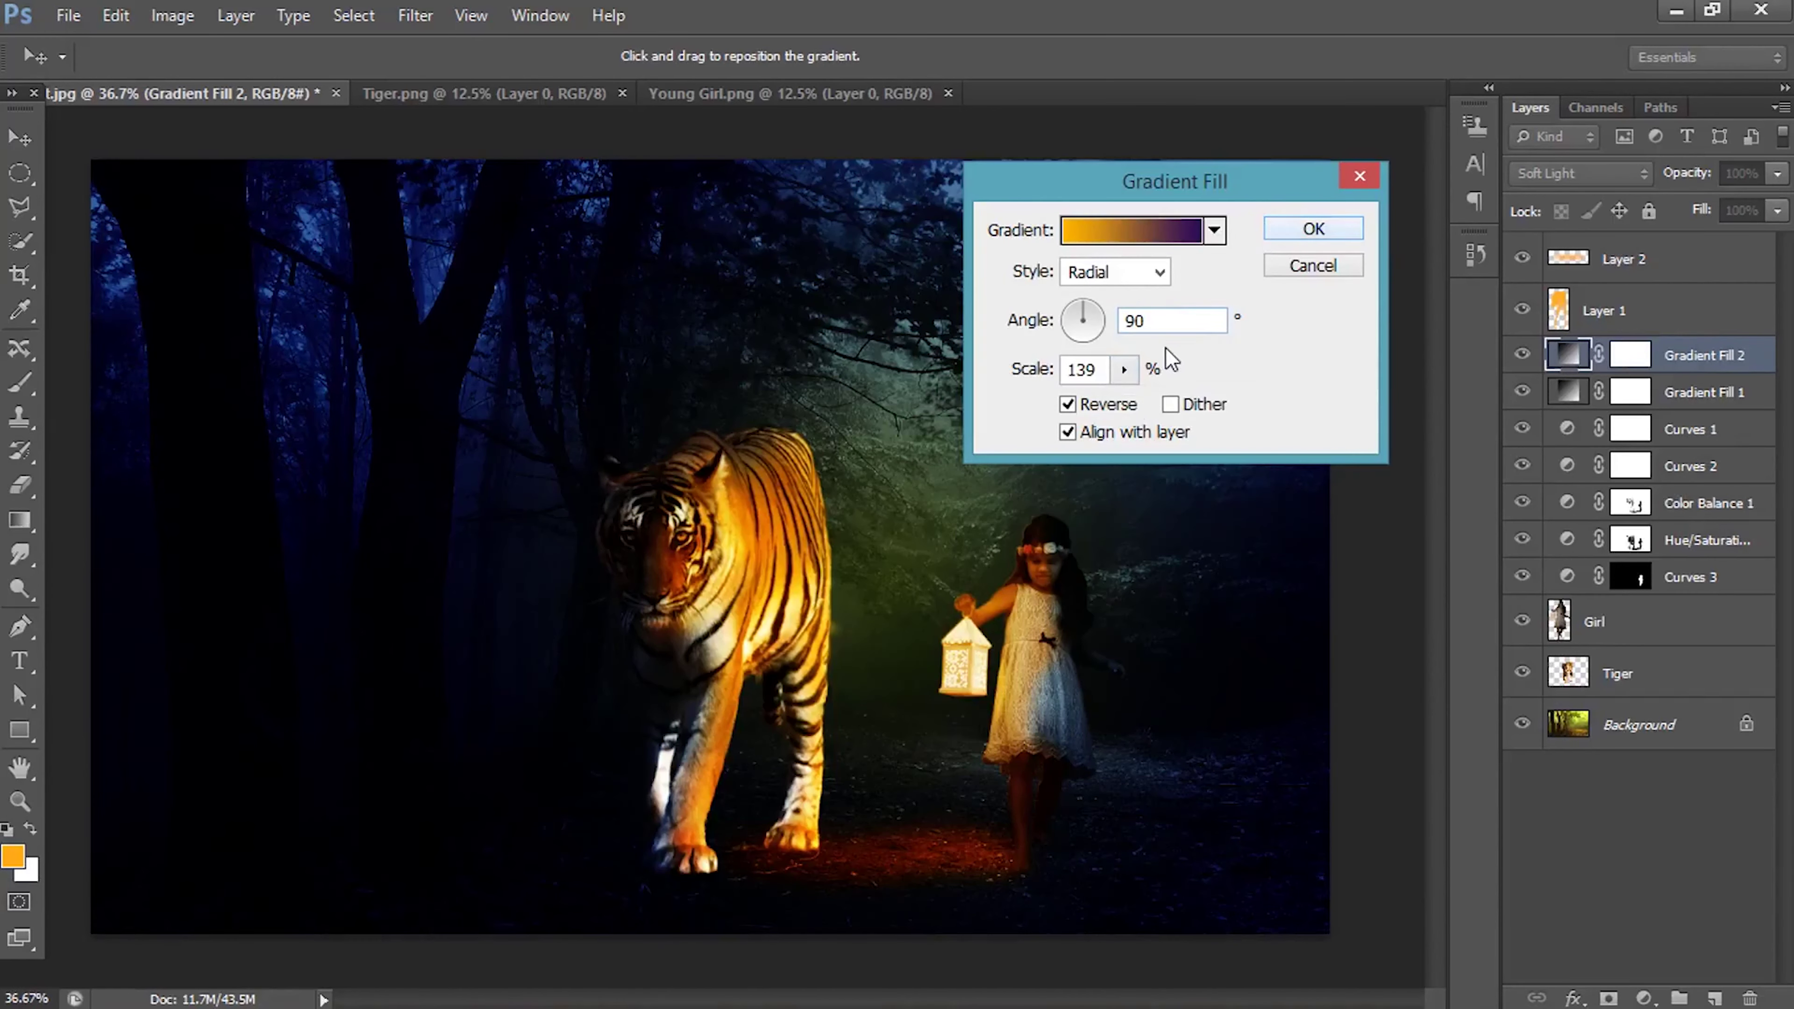
click(1123, 369)
drag(1129, 401, 1125, 415)
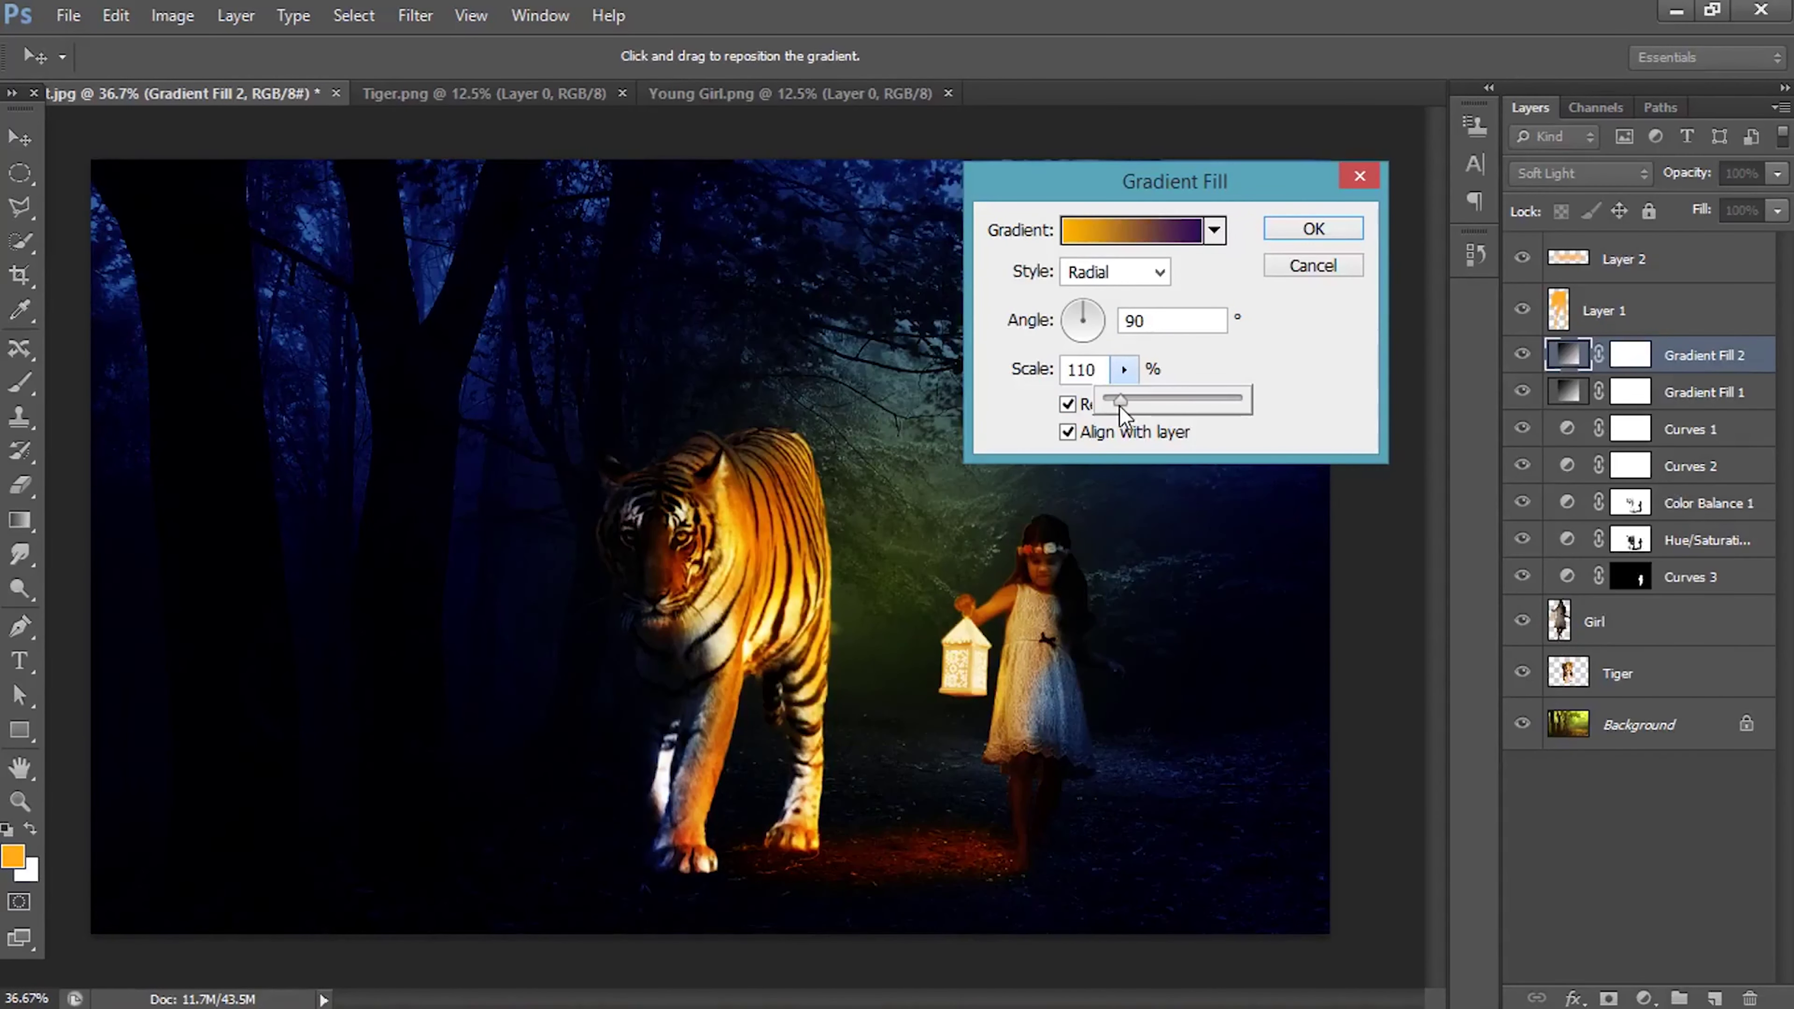
click(1305, 226)
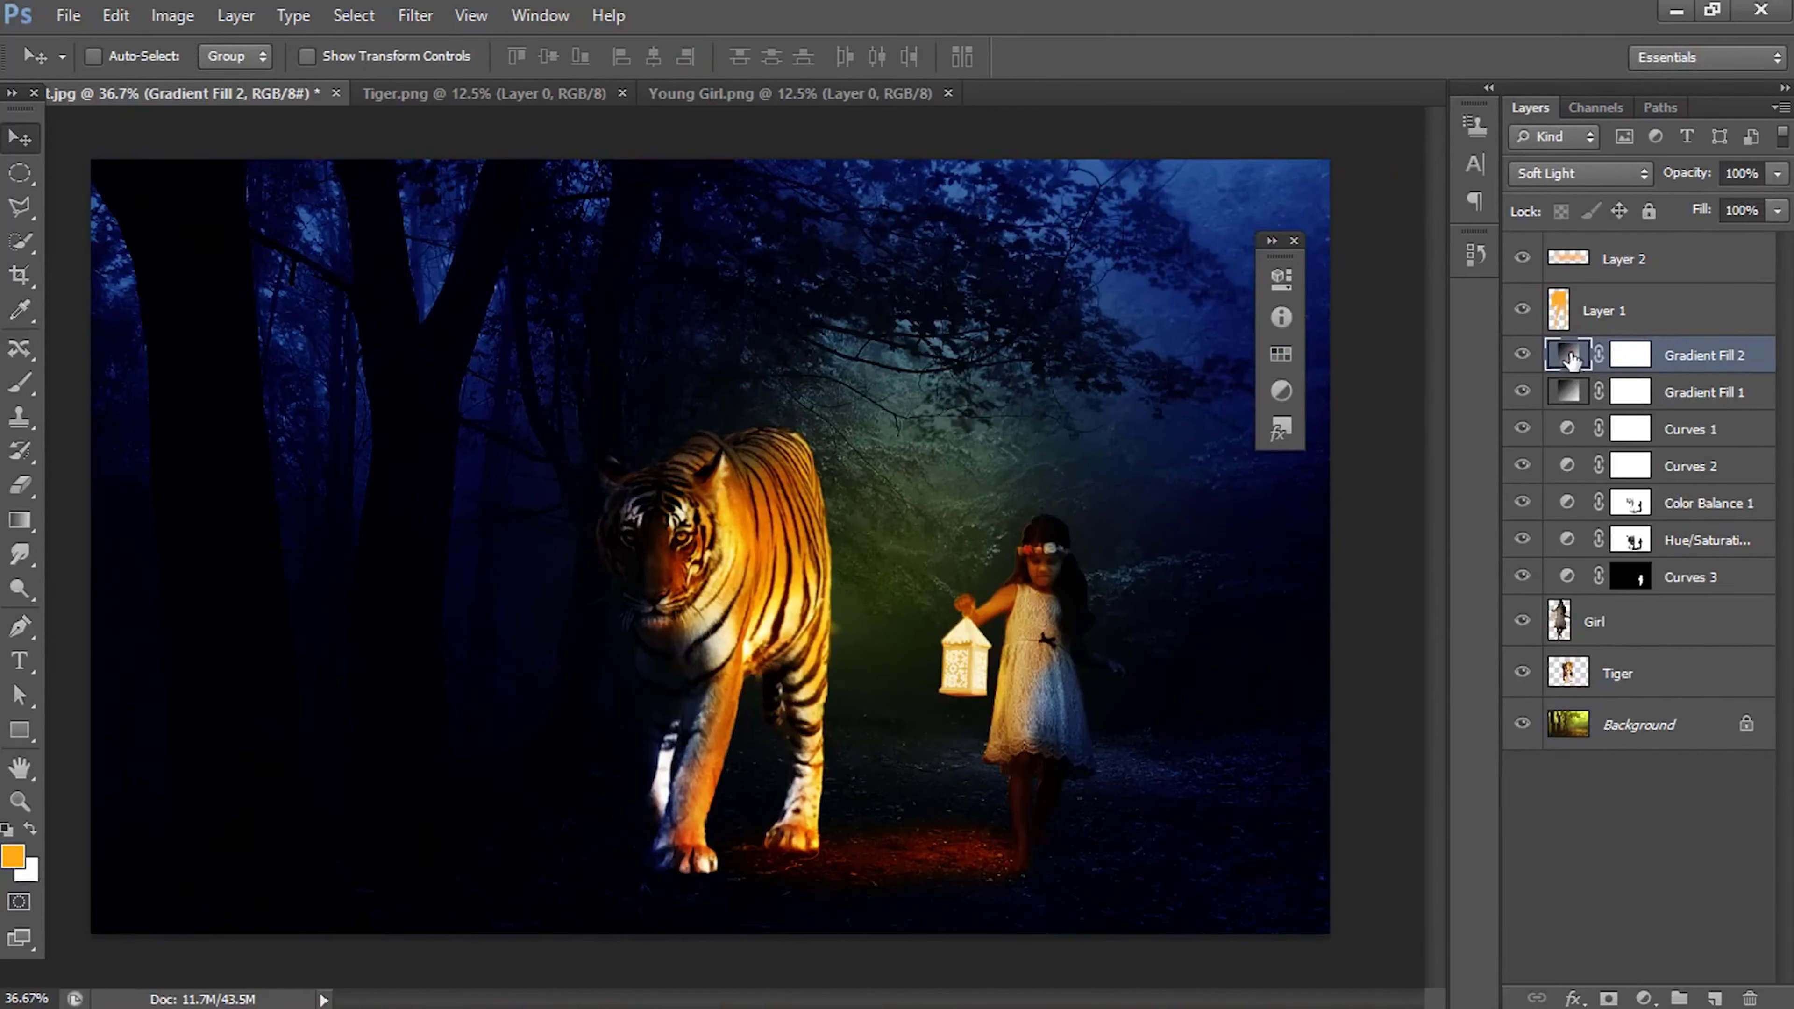
double_click(1577, 372)
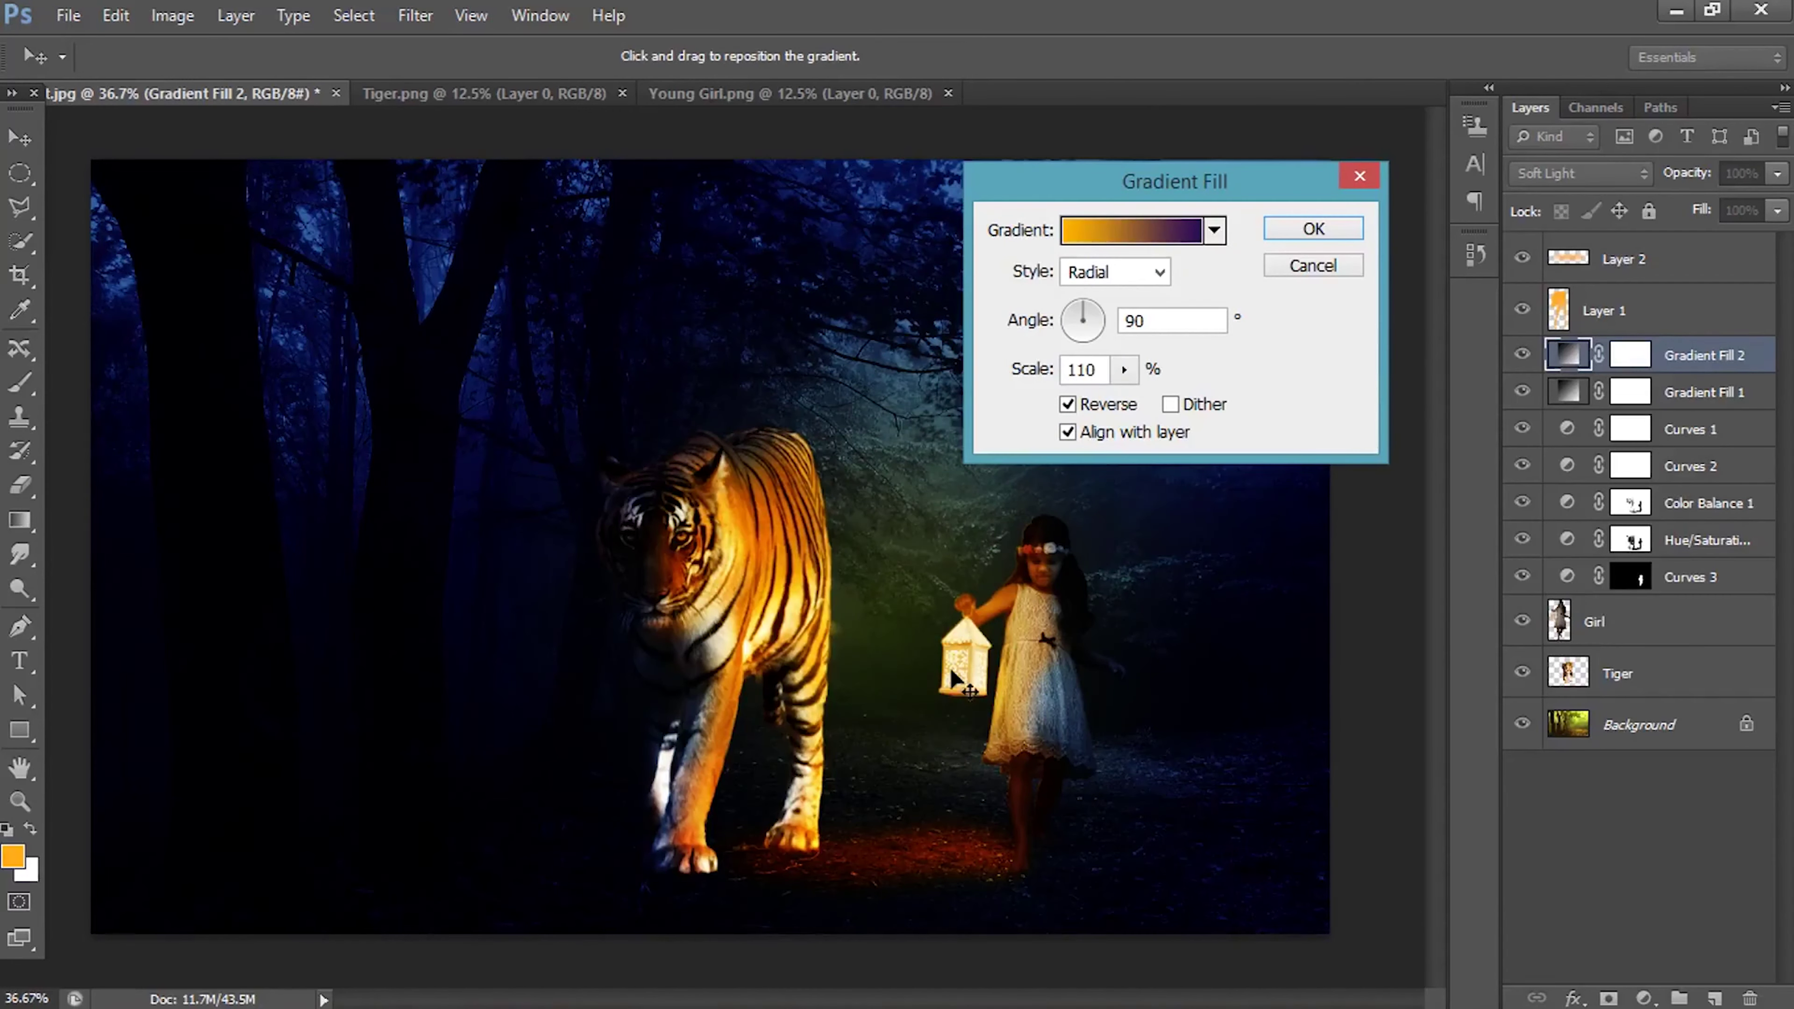
click(1287, 228)
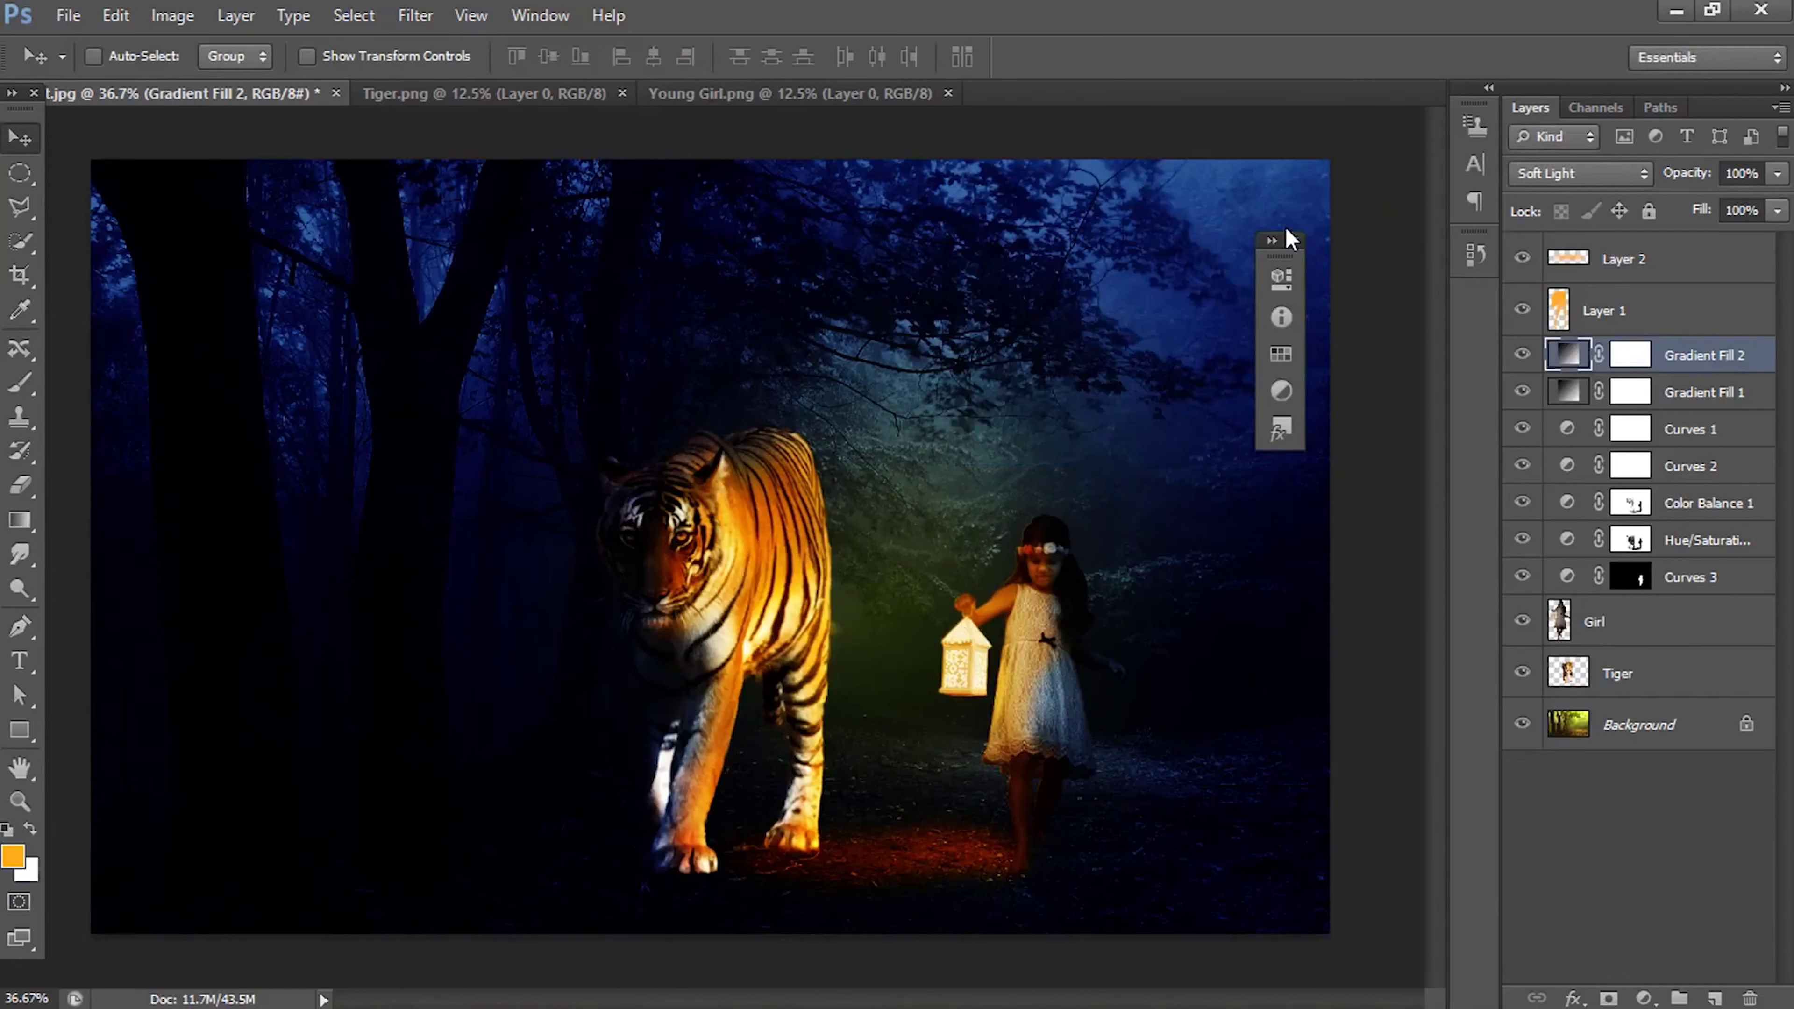
Step: Load the girl's selection and paint black on the Hue/Saturation 1 mask over her dress
right_click(1559, 621)
click(1243, 465)
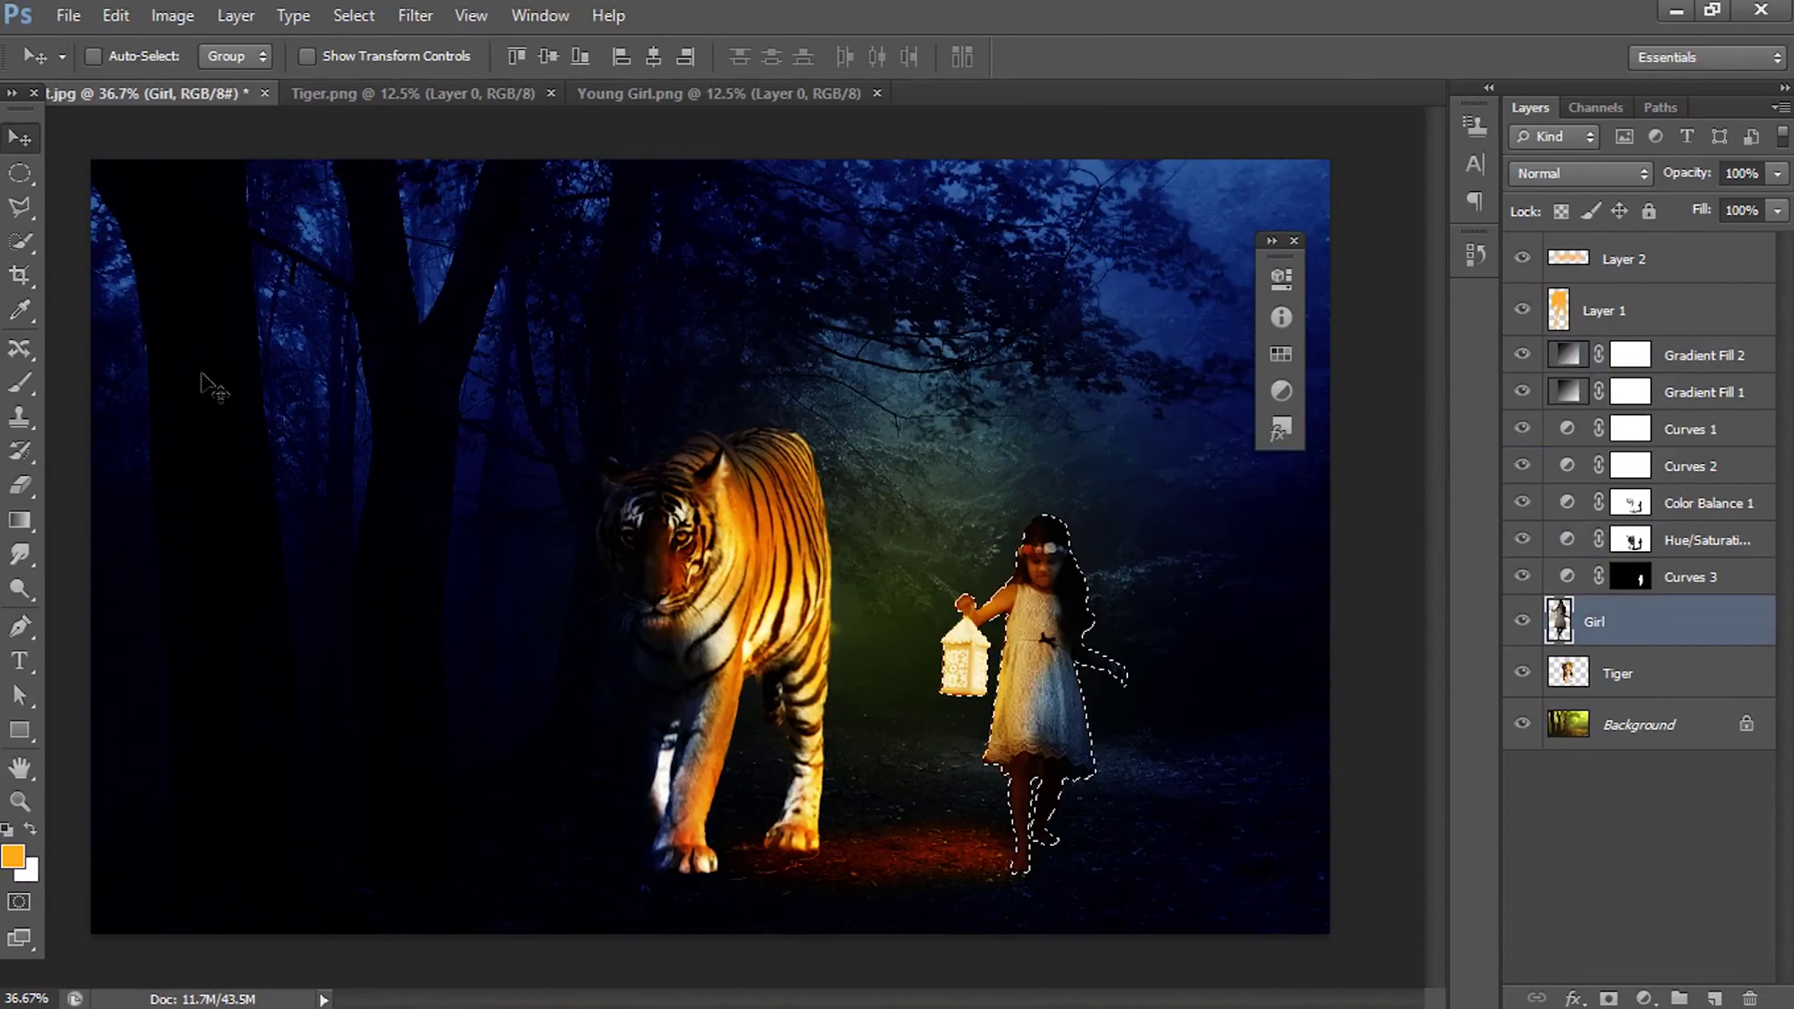
key(b)
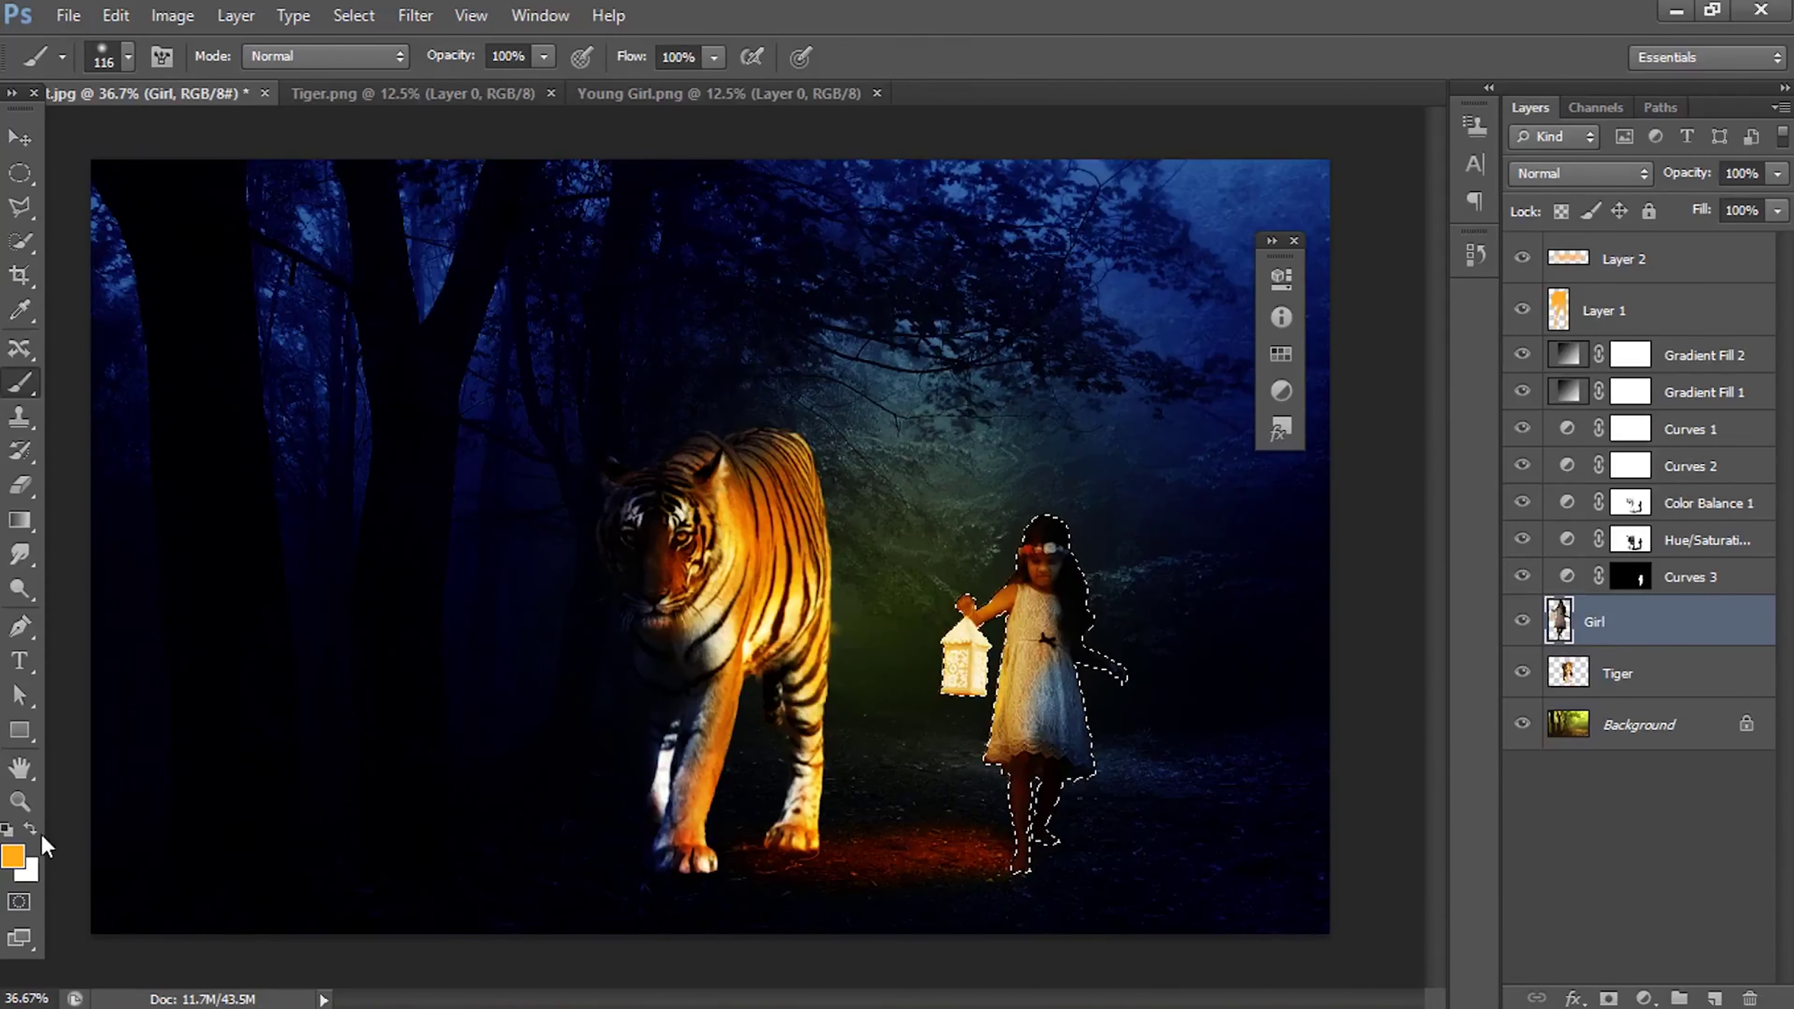
key(d)
key(x)
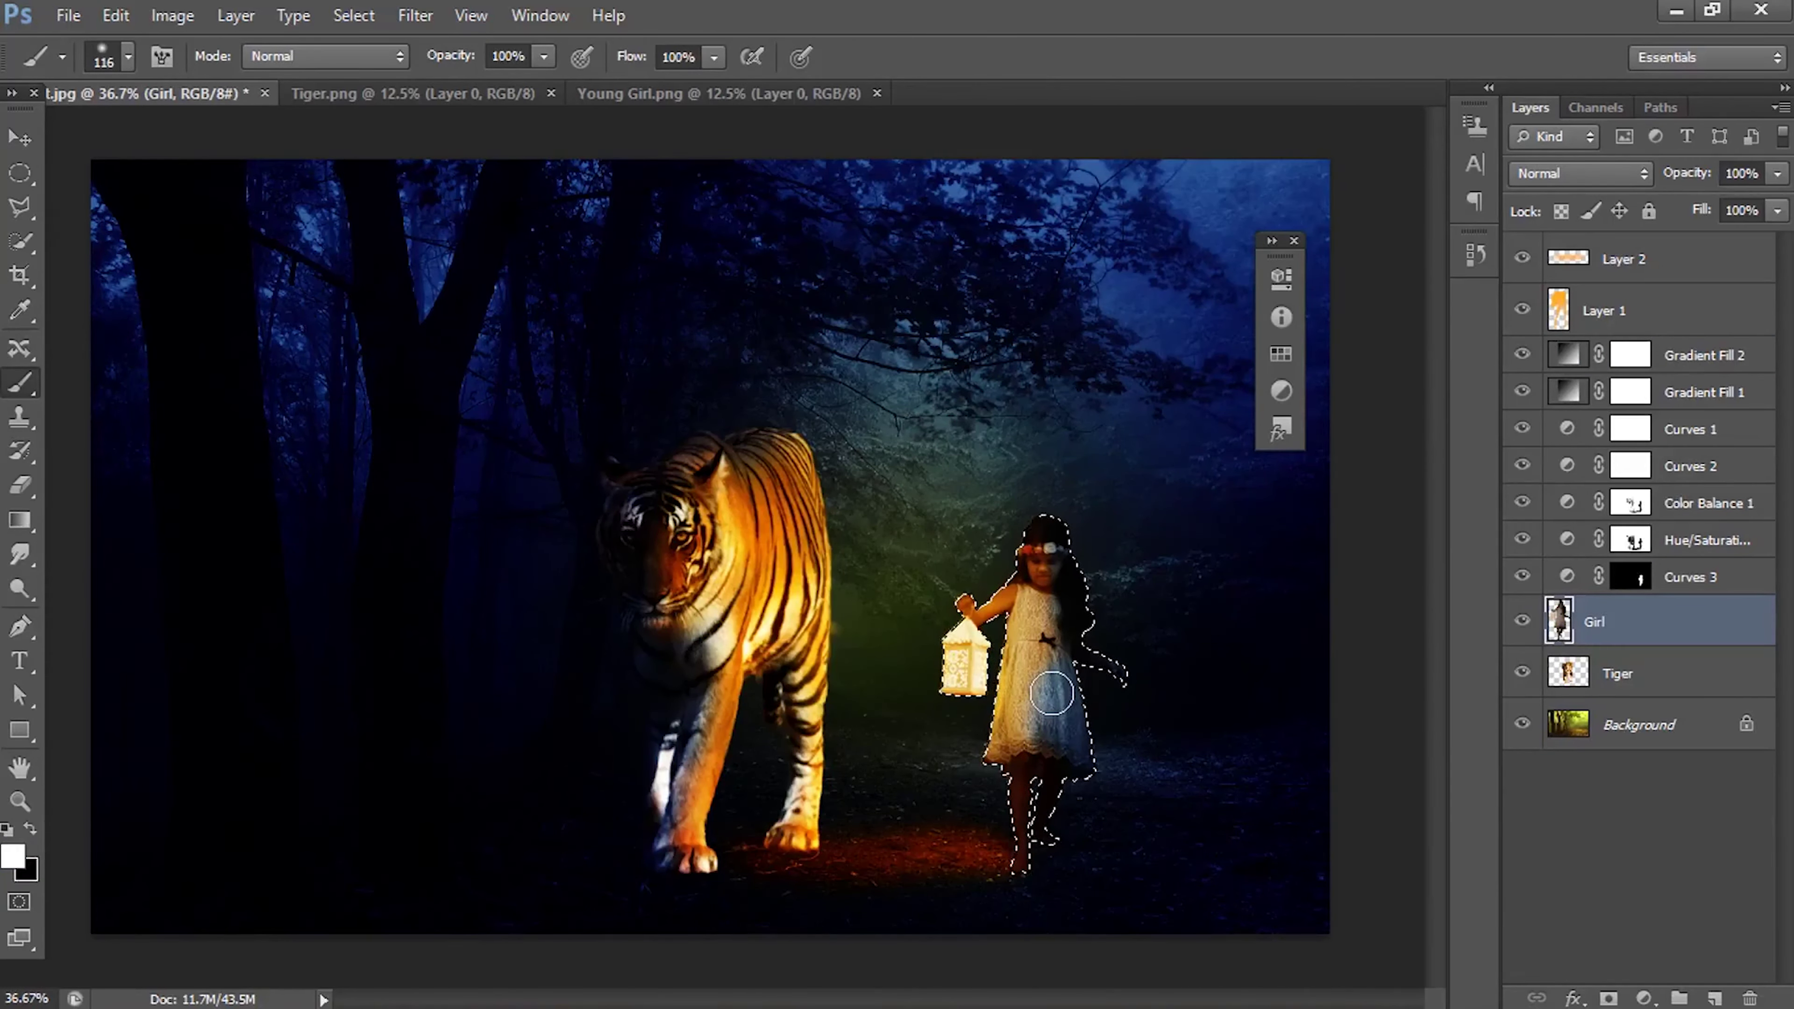
click(1636, 579)
click(1636, 544)
key(x)
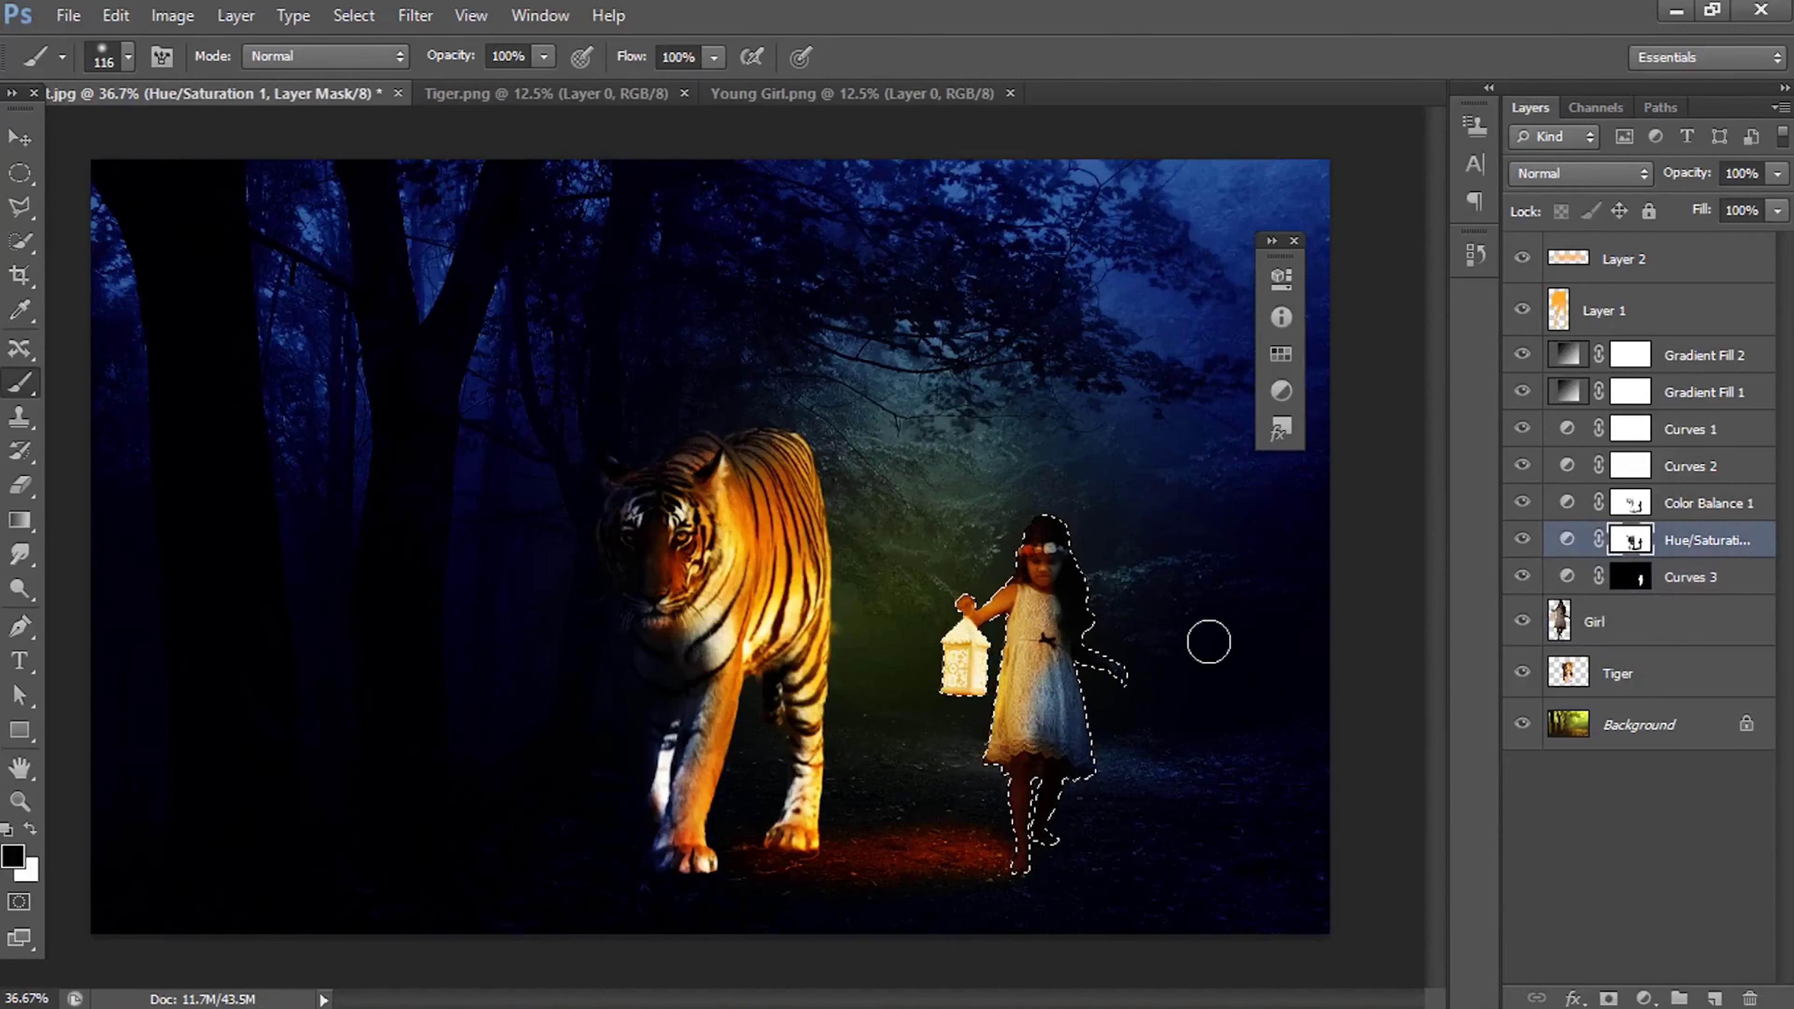
drag(1208, 641, 1057, 741)
Step: Mask Color Balance 1 off the girl's dress and set brush opacity to 59%
click(1630, 506)
drag(1038, 733, 1003, 777)
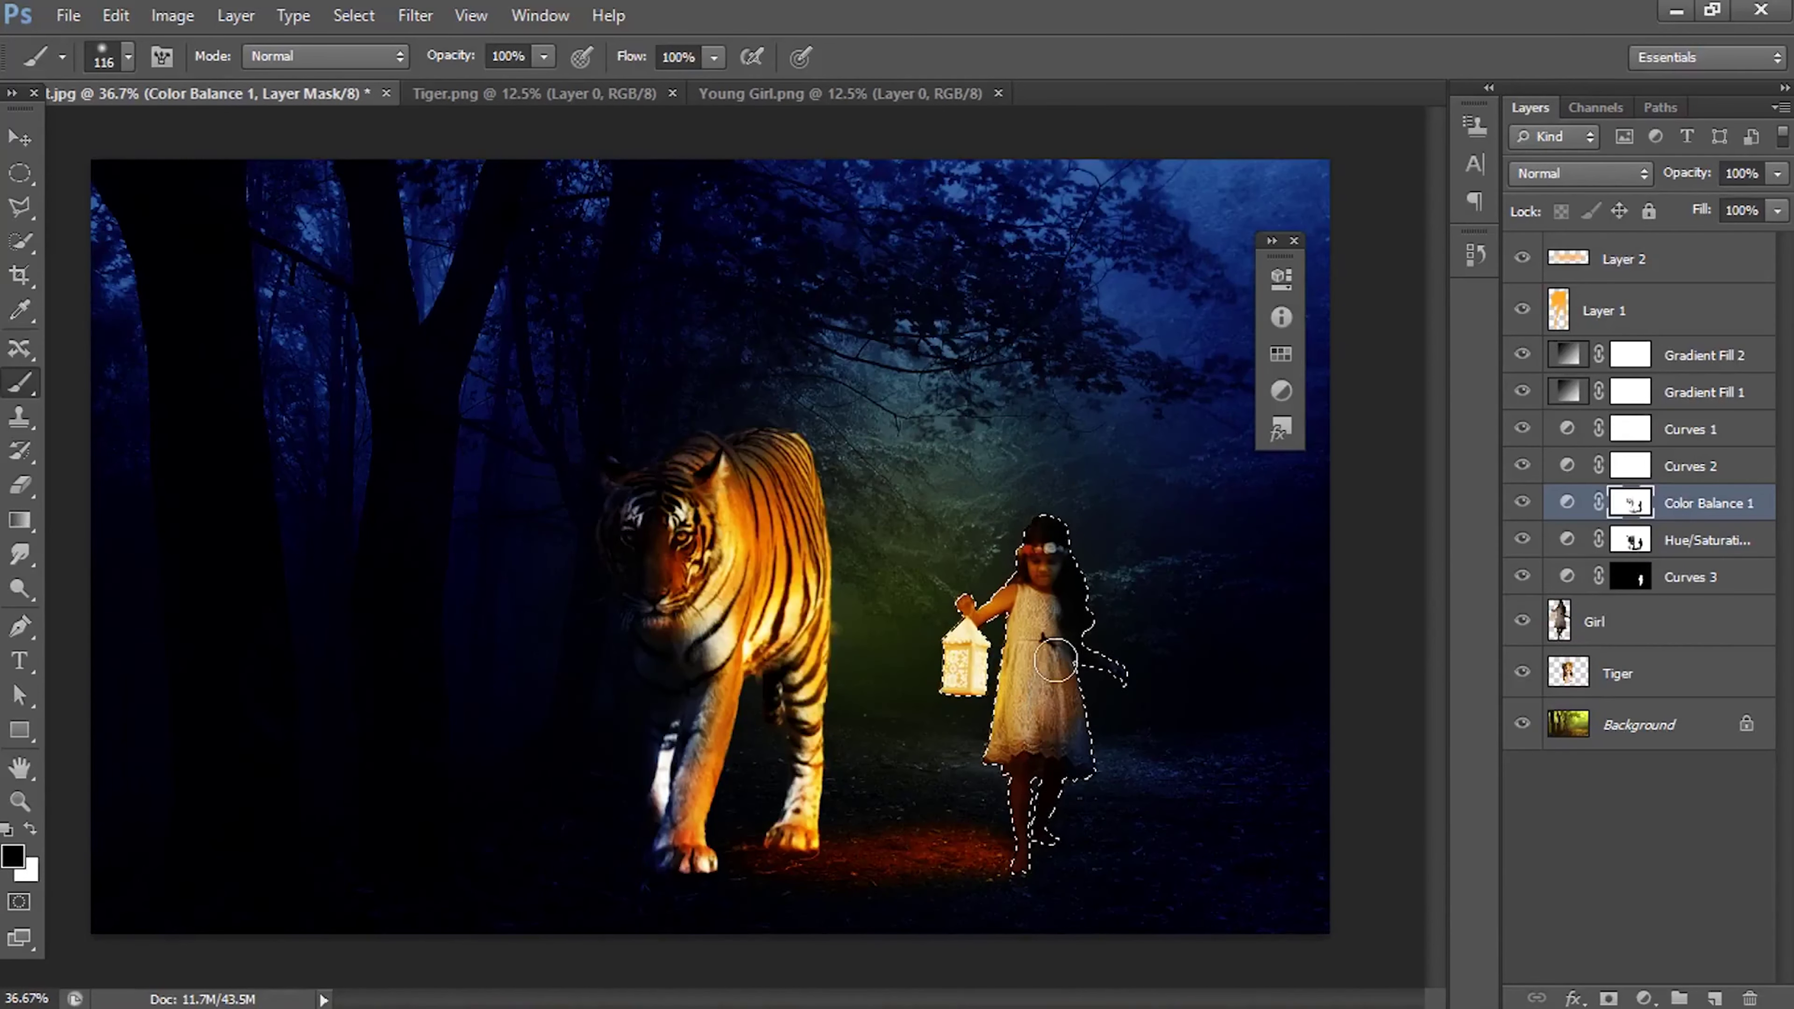
click(544, 67)
key(5)
key(9)
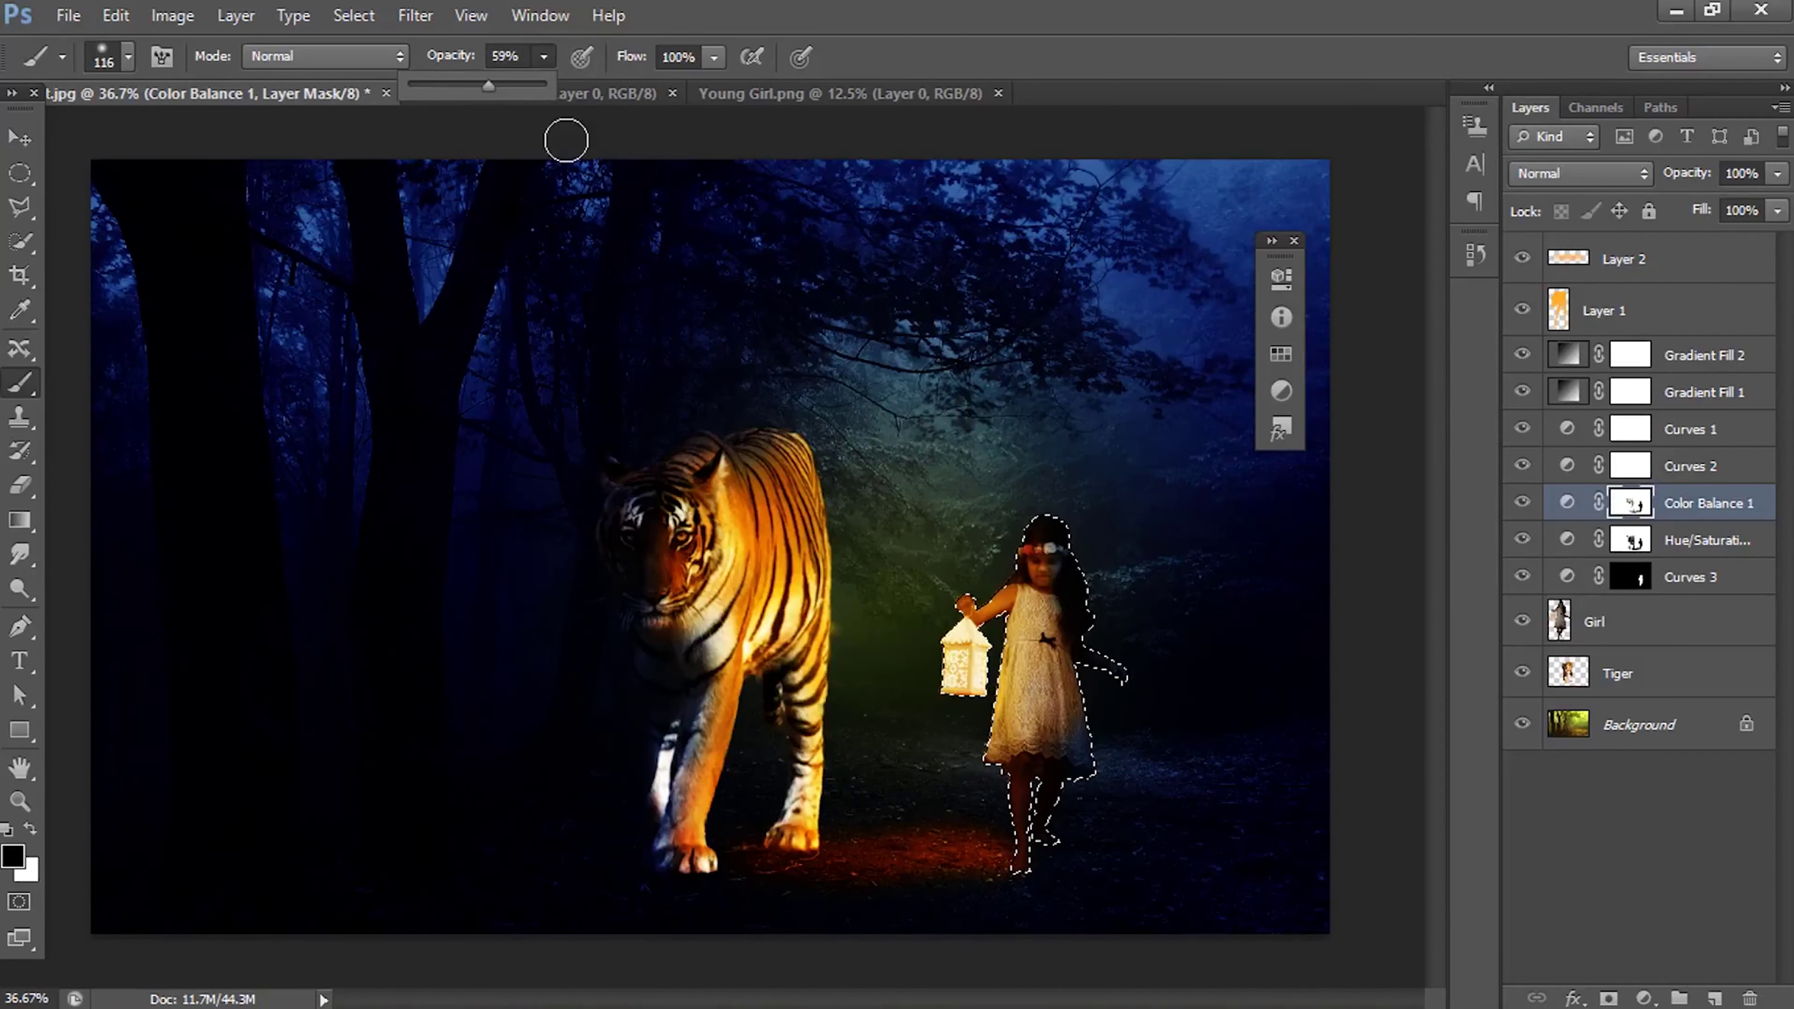
key(x)
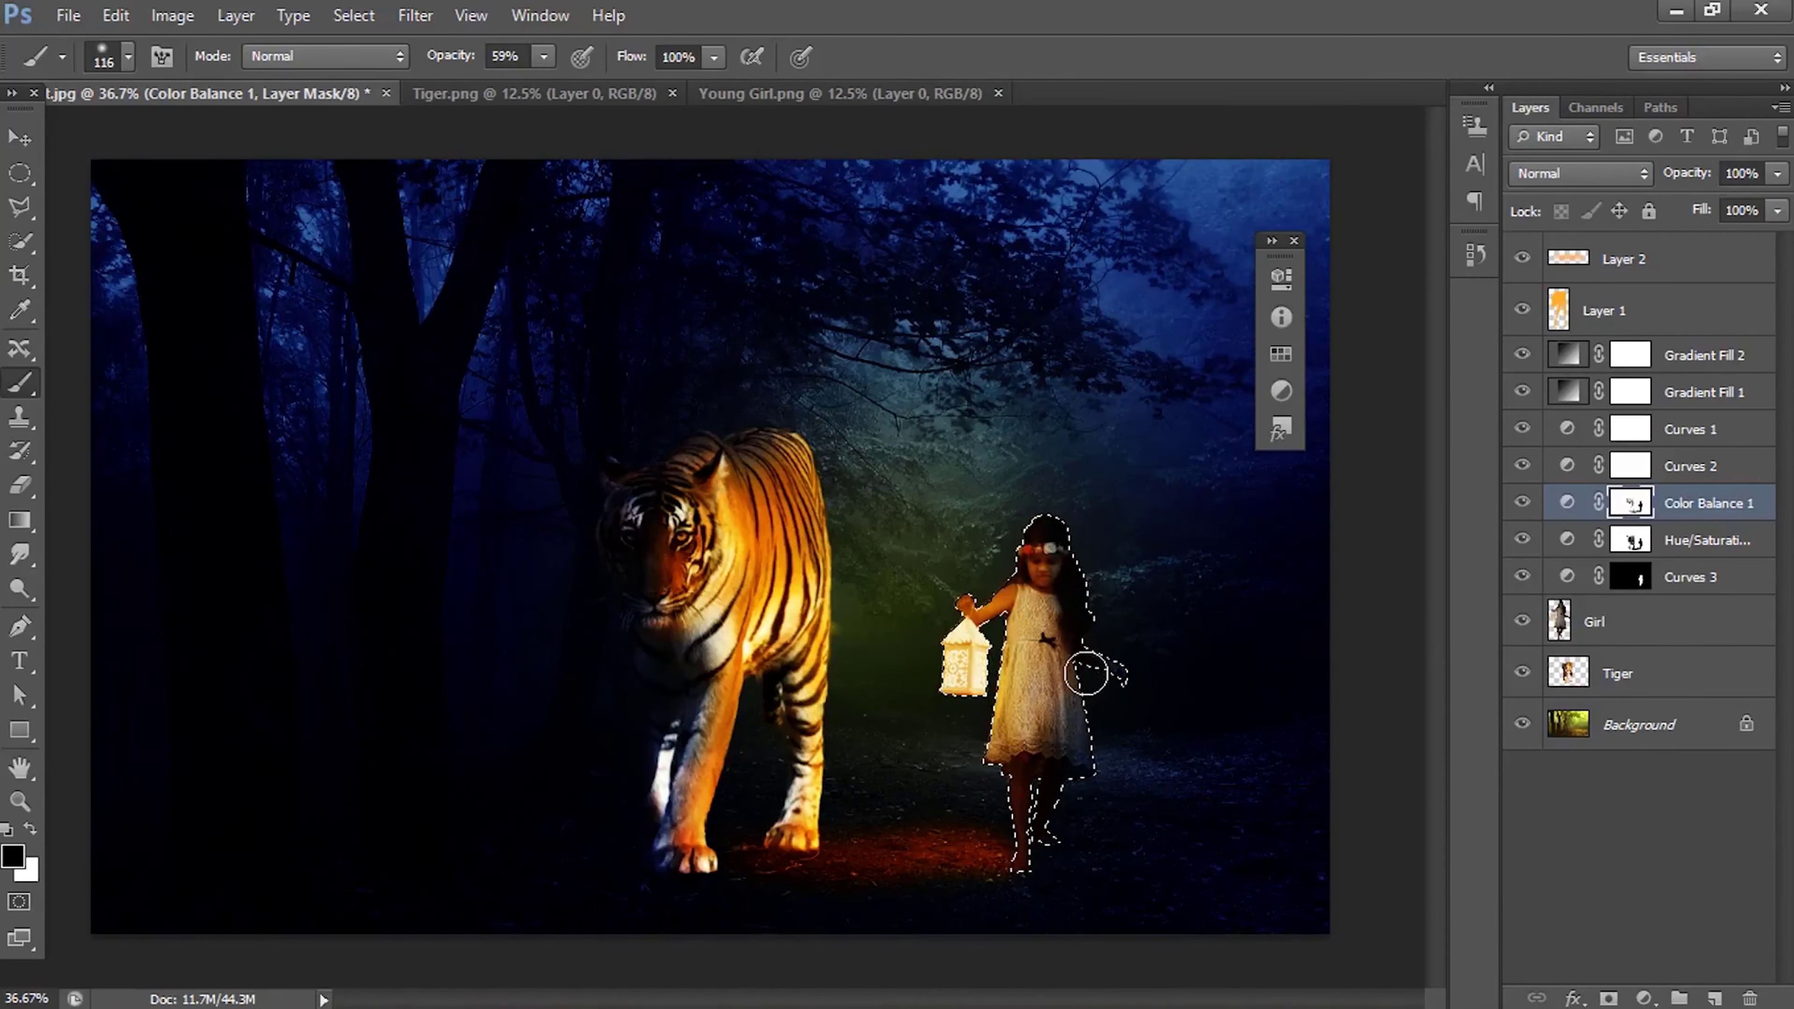
Step: Lower Gradient Fill 2's opacity to 82%
click(1718, 374)
click(17, 141)
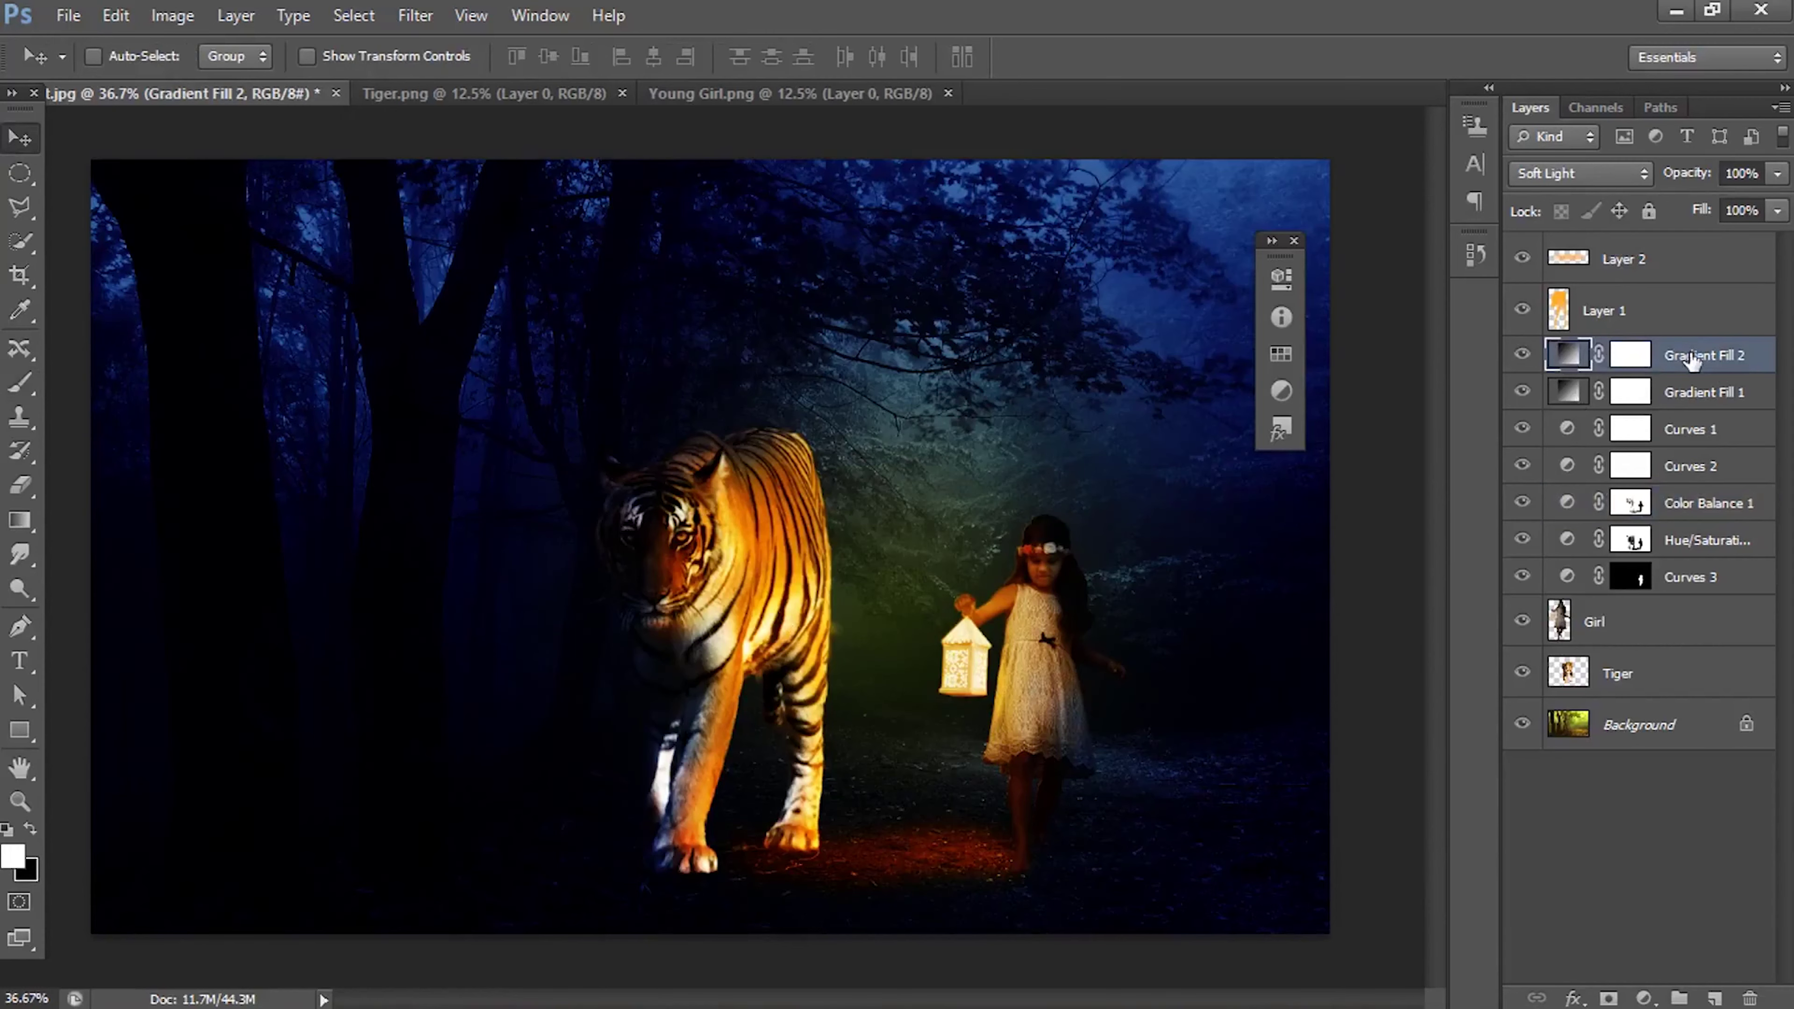
click(1777, 173)
drag(1779, 204, 1753, 204)
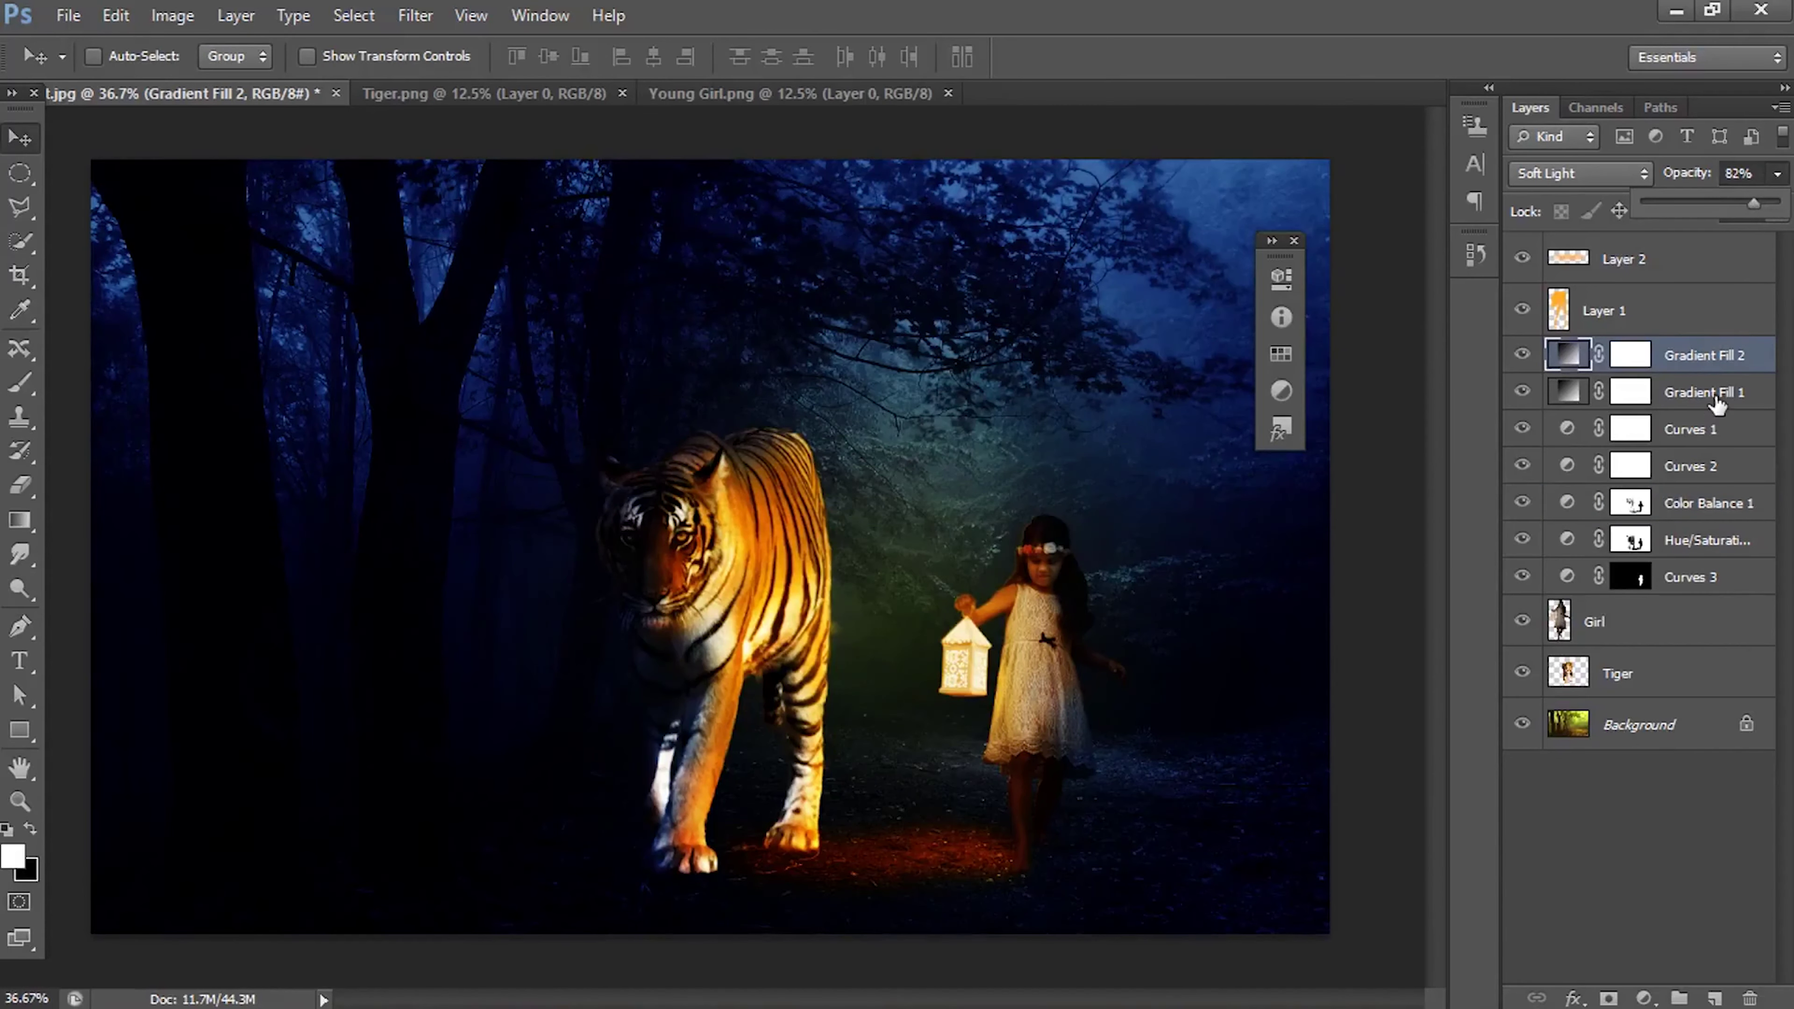
Step: Reduce Curves 1's opacity to 70%
click(1695, 429)
click(1777, 174)
drag(1779, 202, 1751, 205)
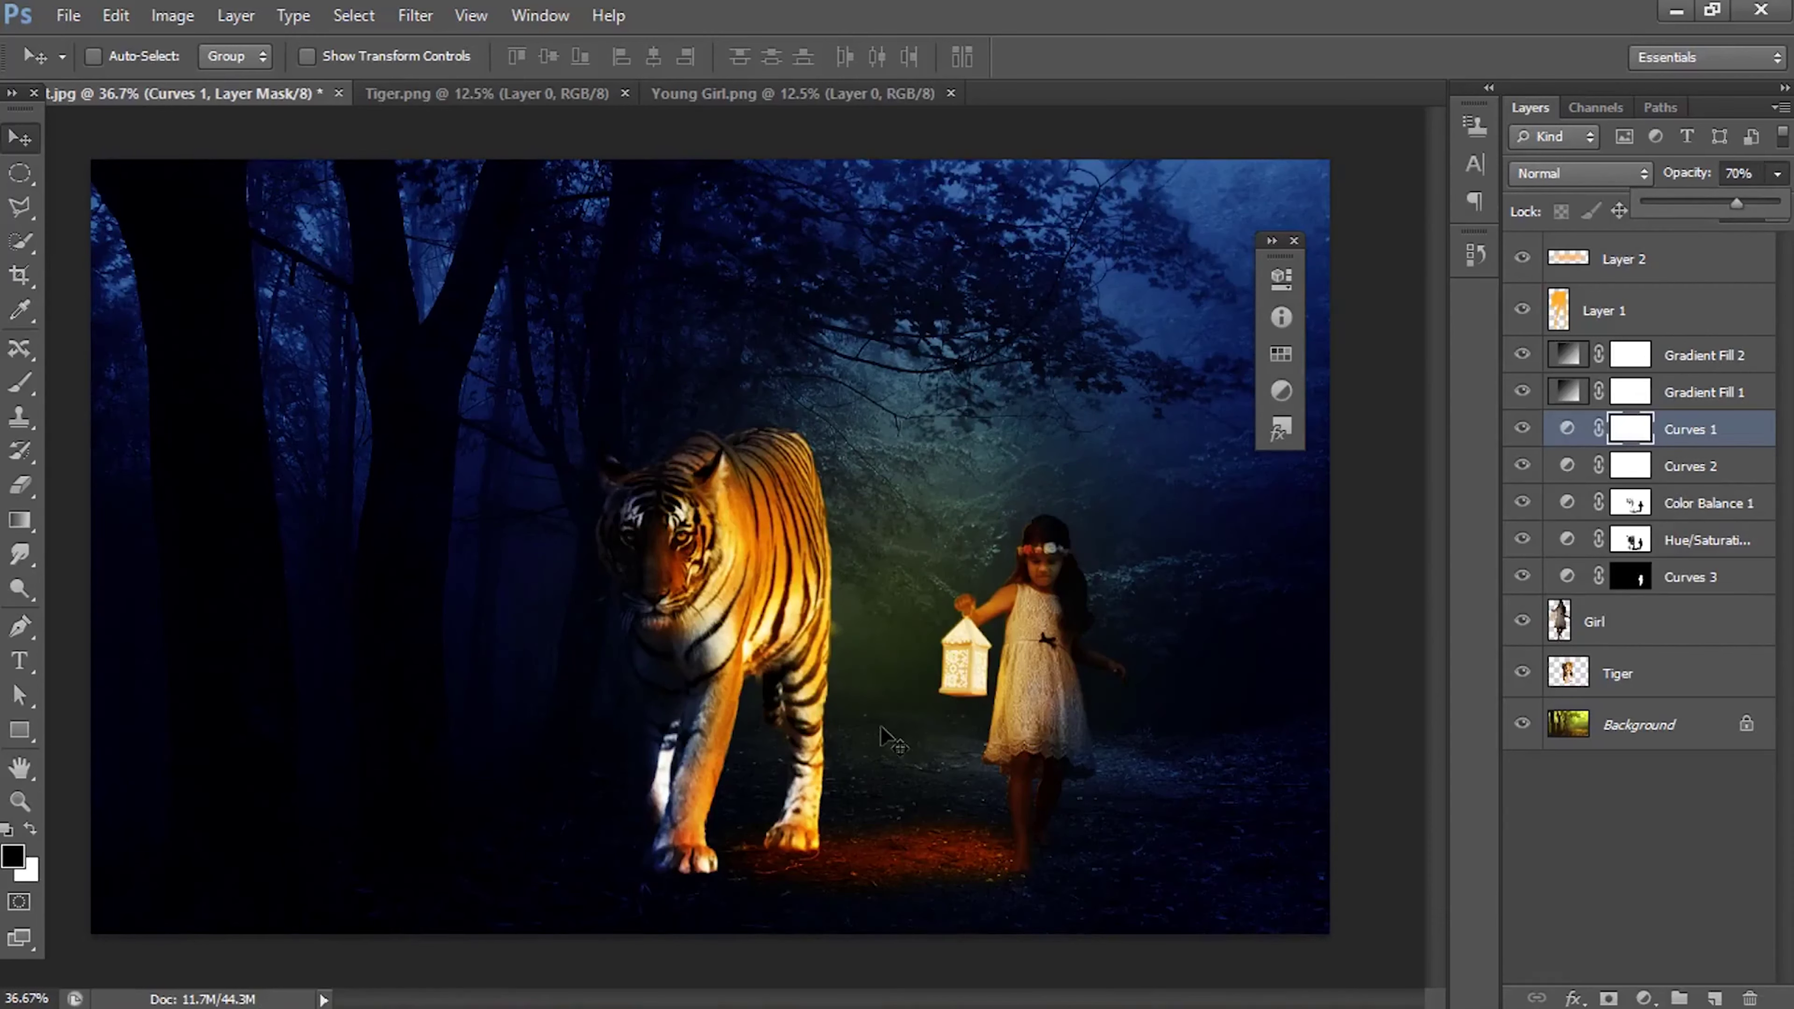
click(1683, 262)
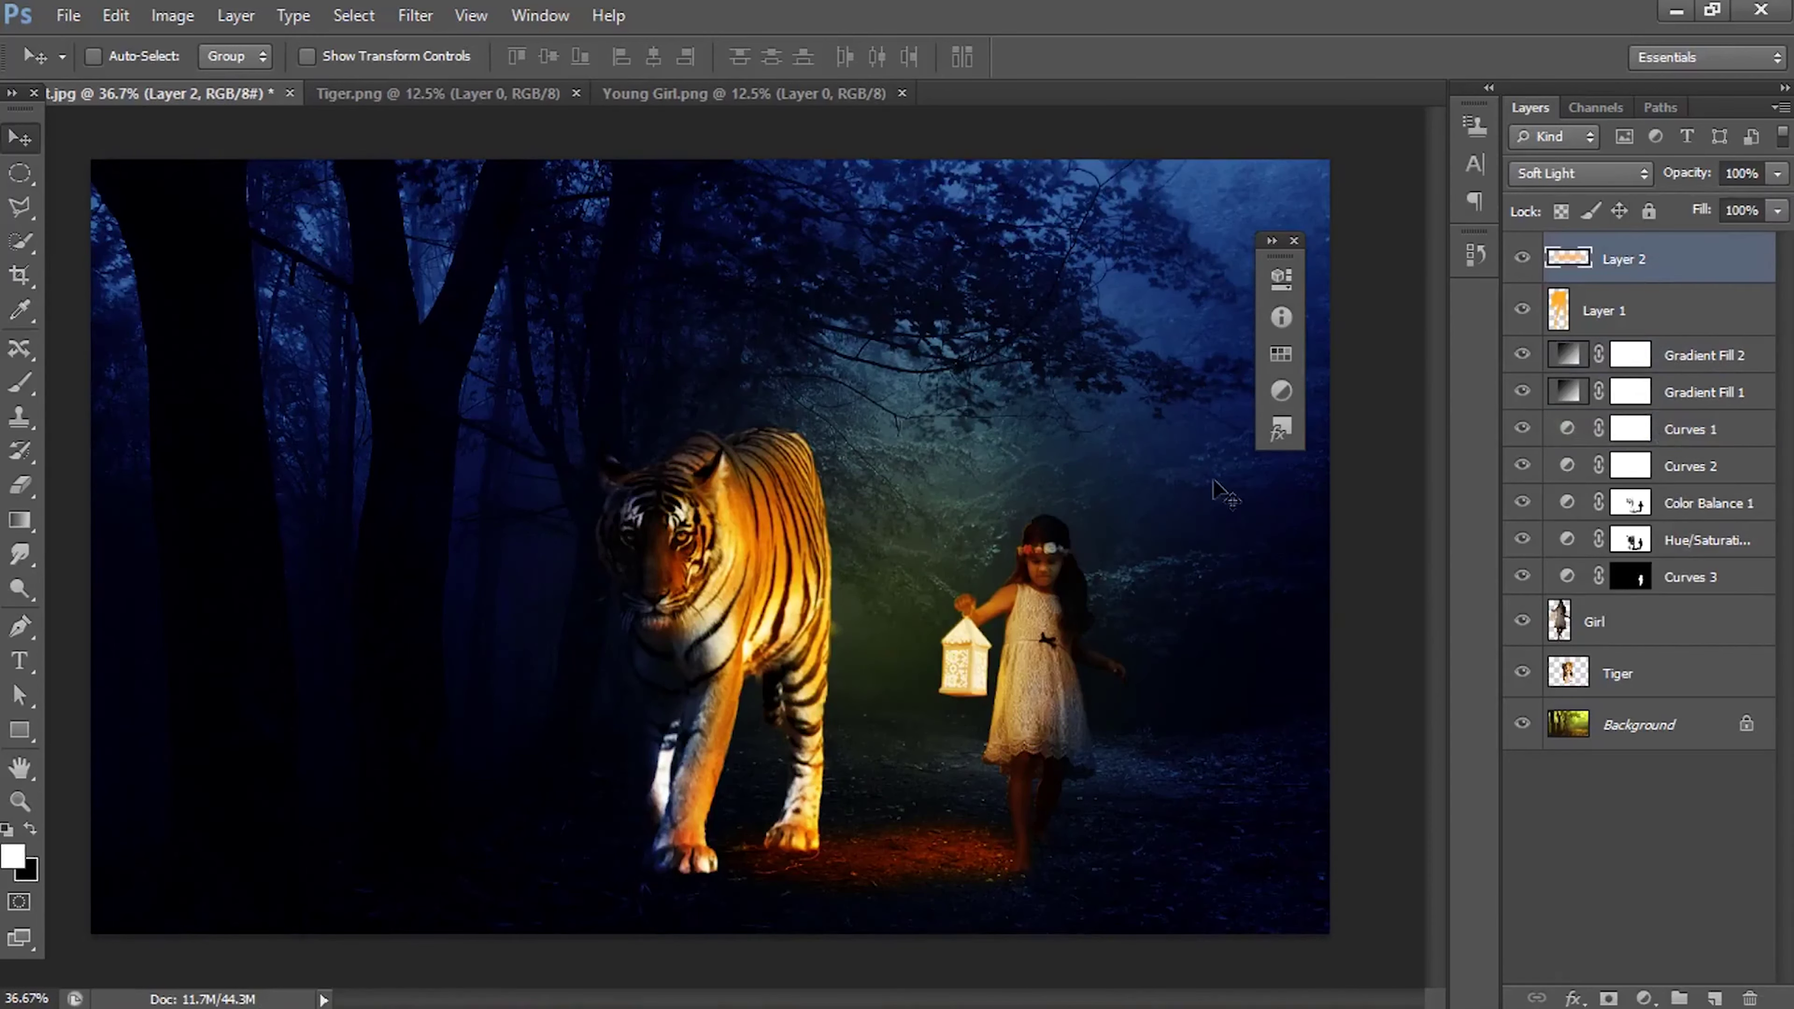
Step: Duplicate the tiger to its left, load the copy's selection, and pick a black gradient stop
click(1623, 691)
drag(660, 623, 506, 640)
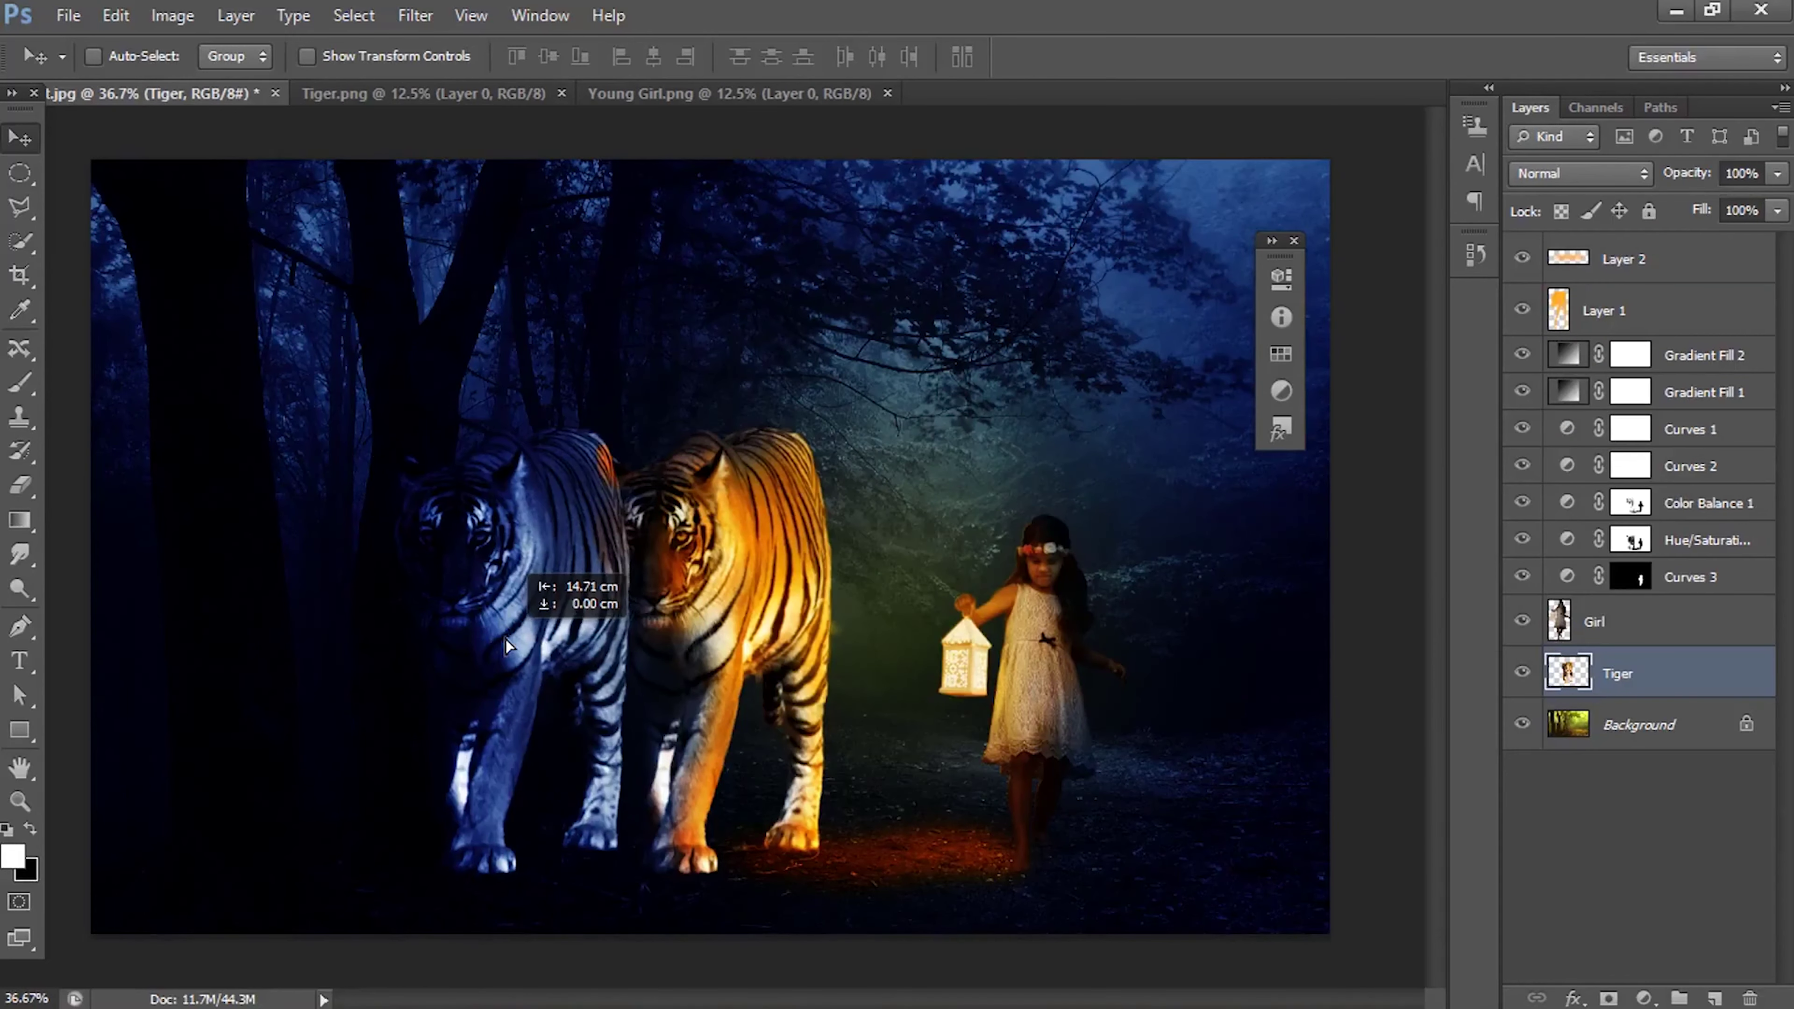
ctrl+click(1564, 677)
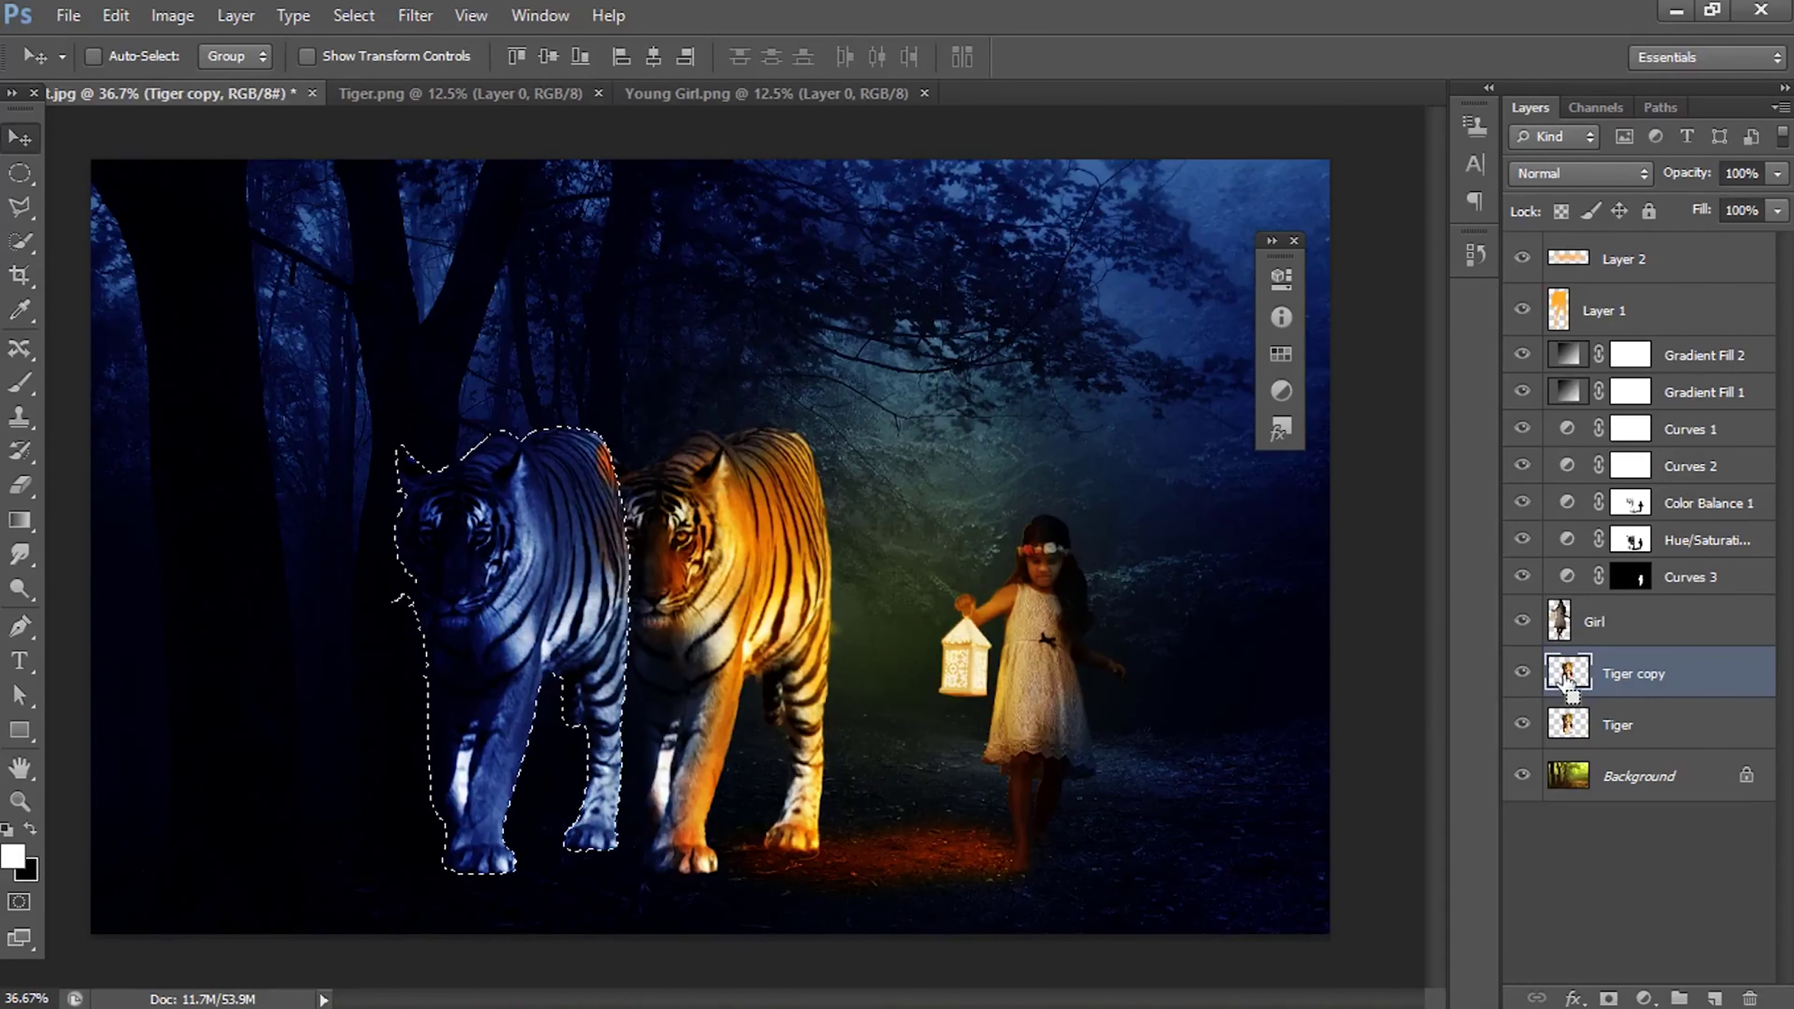
click(34, 526)
click(120, 55)
click(1107, 258)
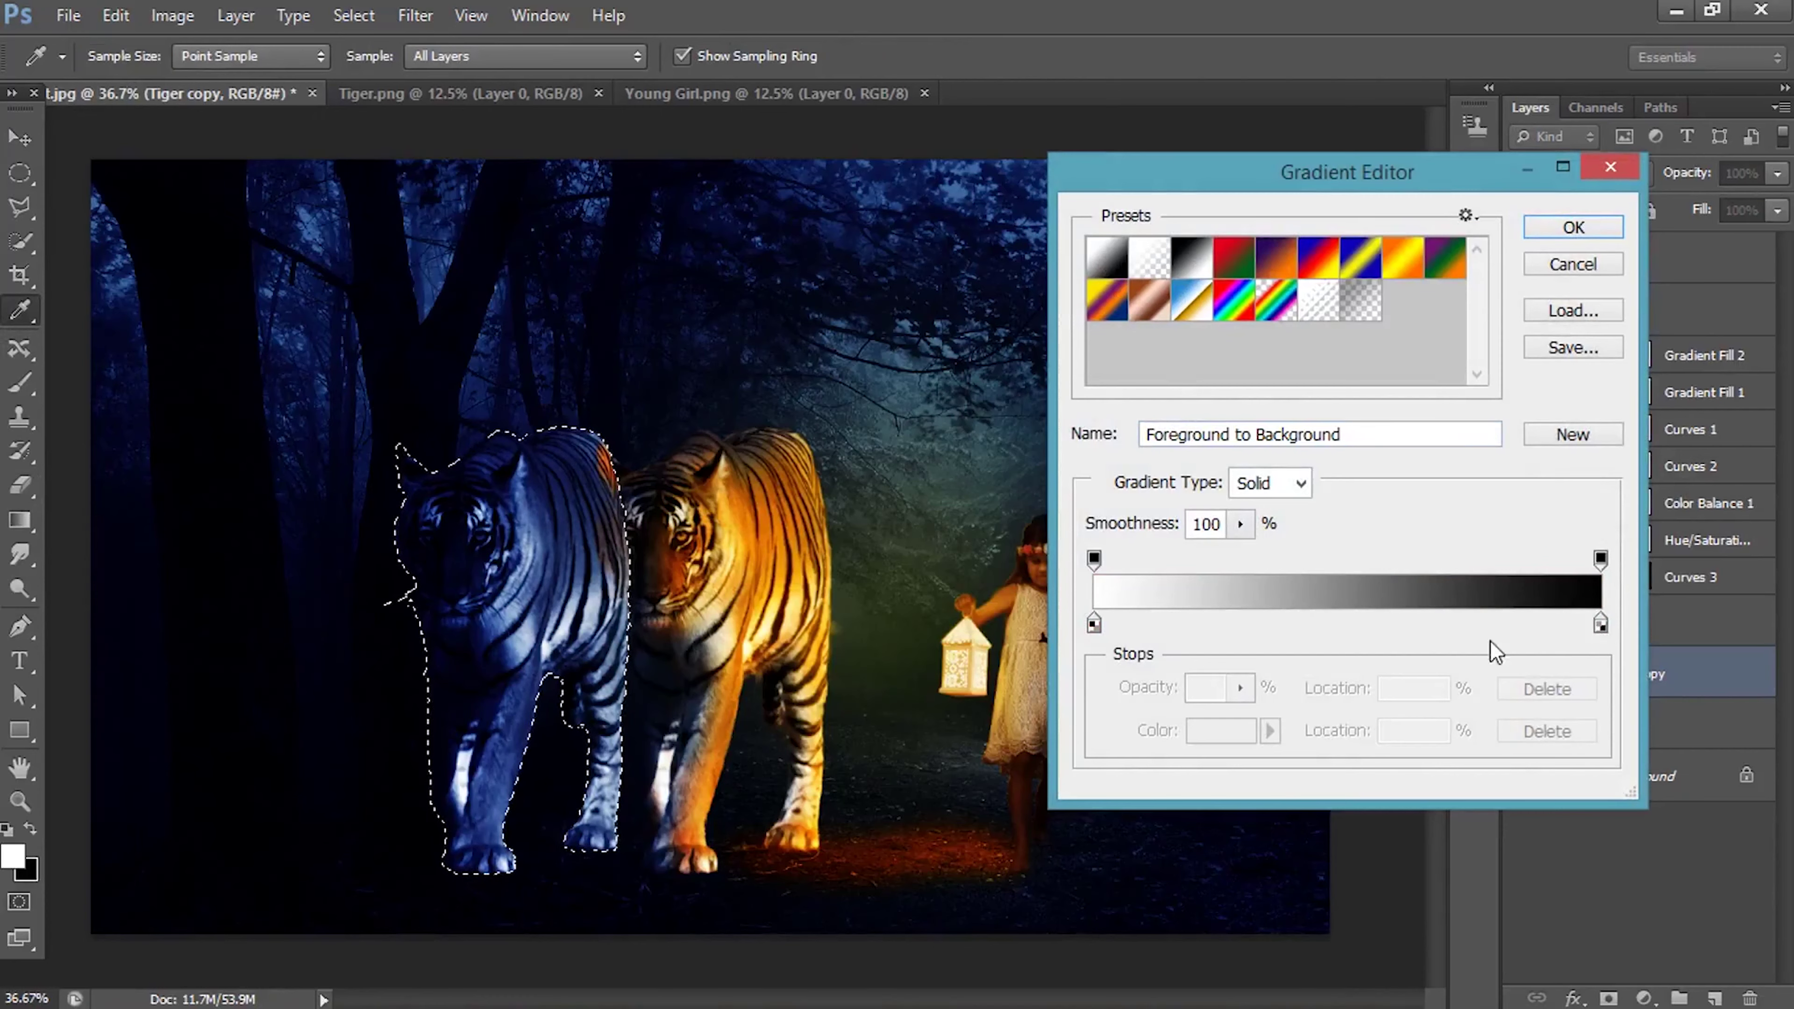
click(1094, 623)
click(1221, 731)
click(1041, 880)
click(1485, 408)
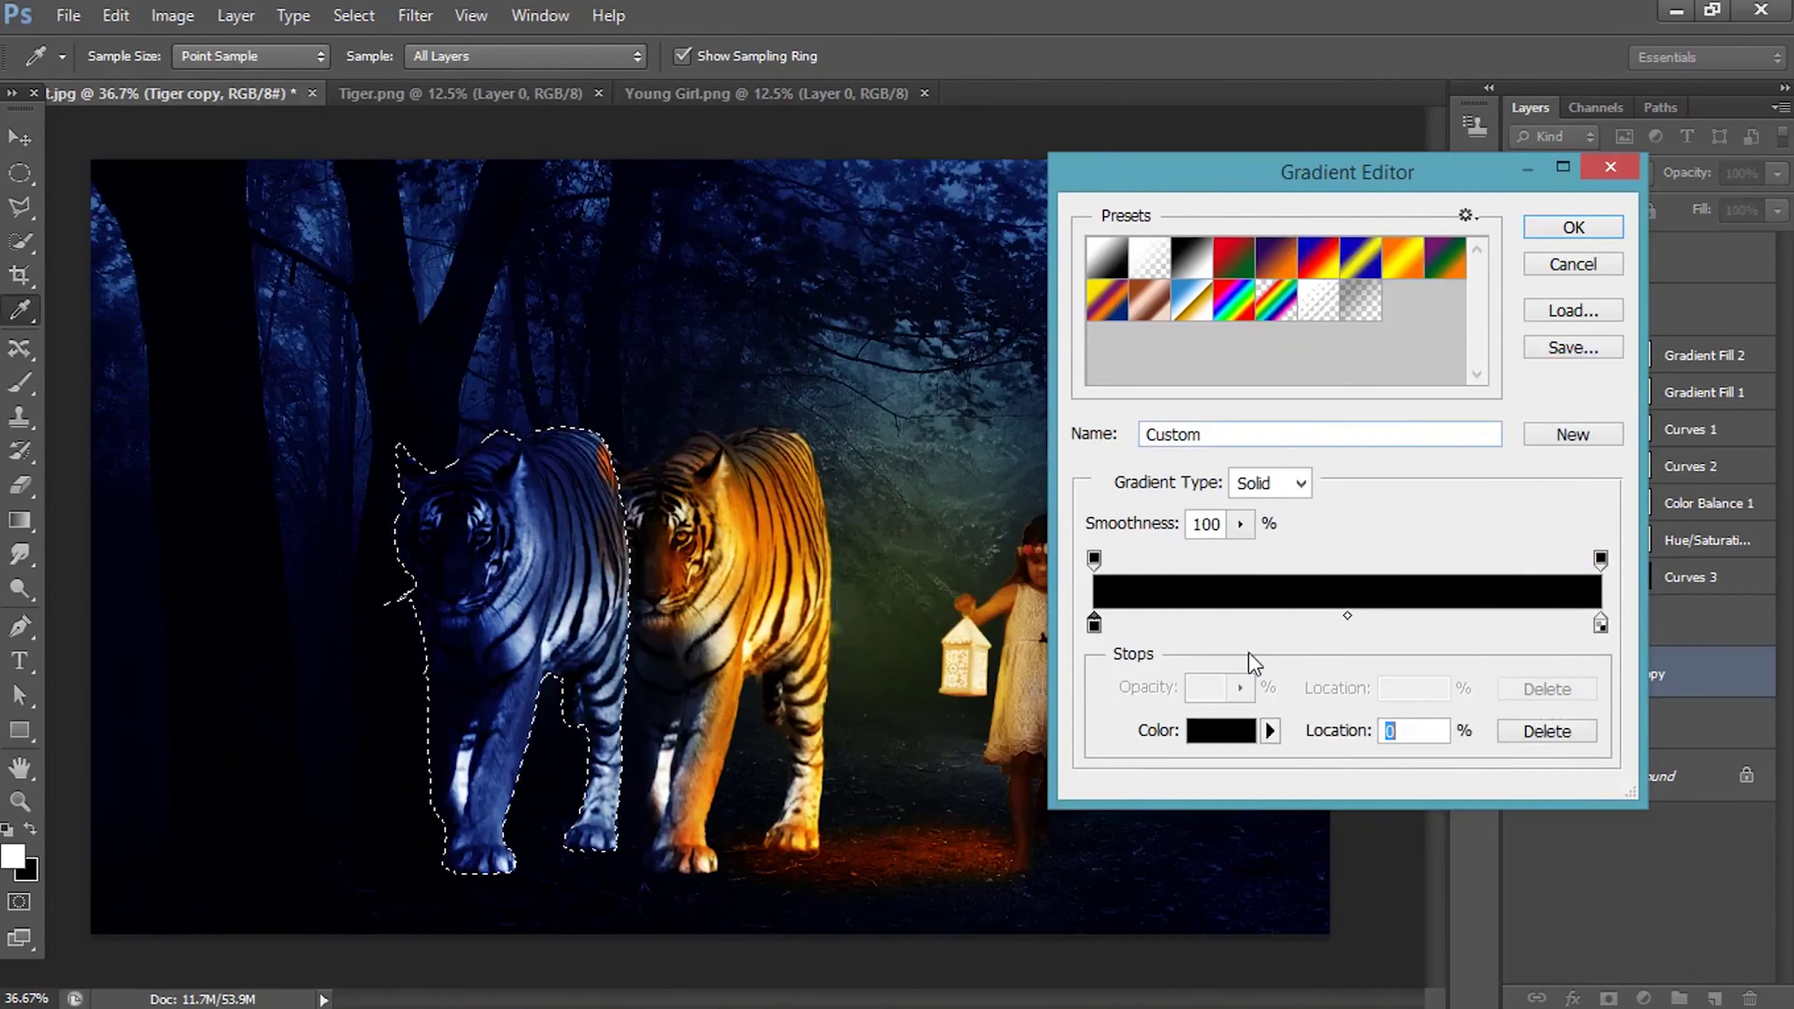
Step: Turn the tiger copy into a transparent-to-black silhouette and move it over the tiger
click(1094, 559)
click(1239, 686)
drag(1253, 725, 1101, 725)
click(1576, 233)
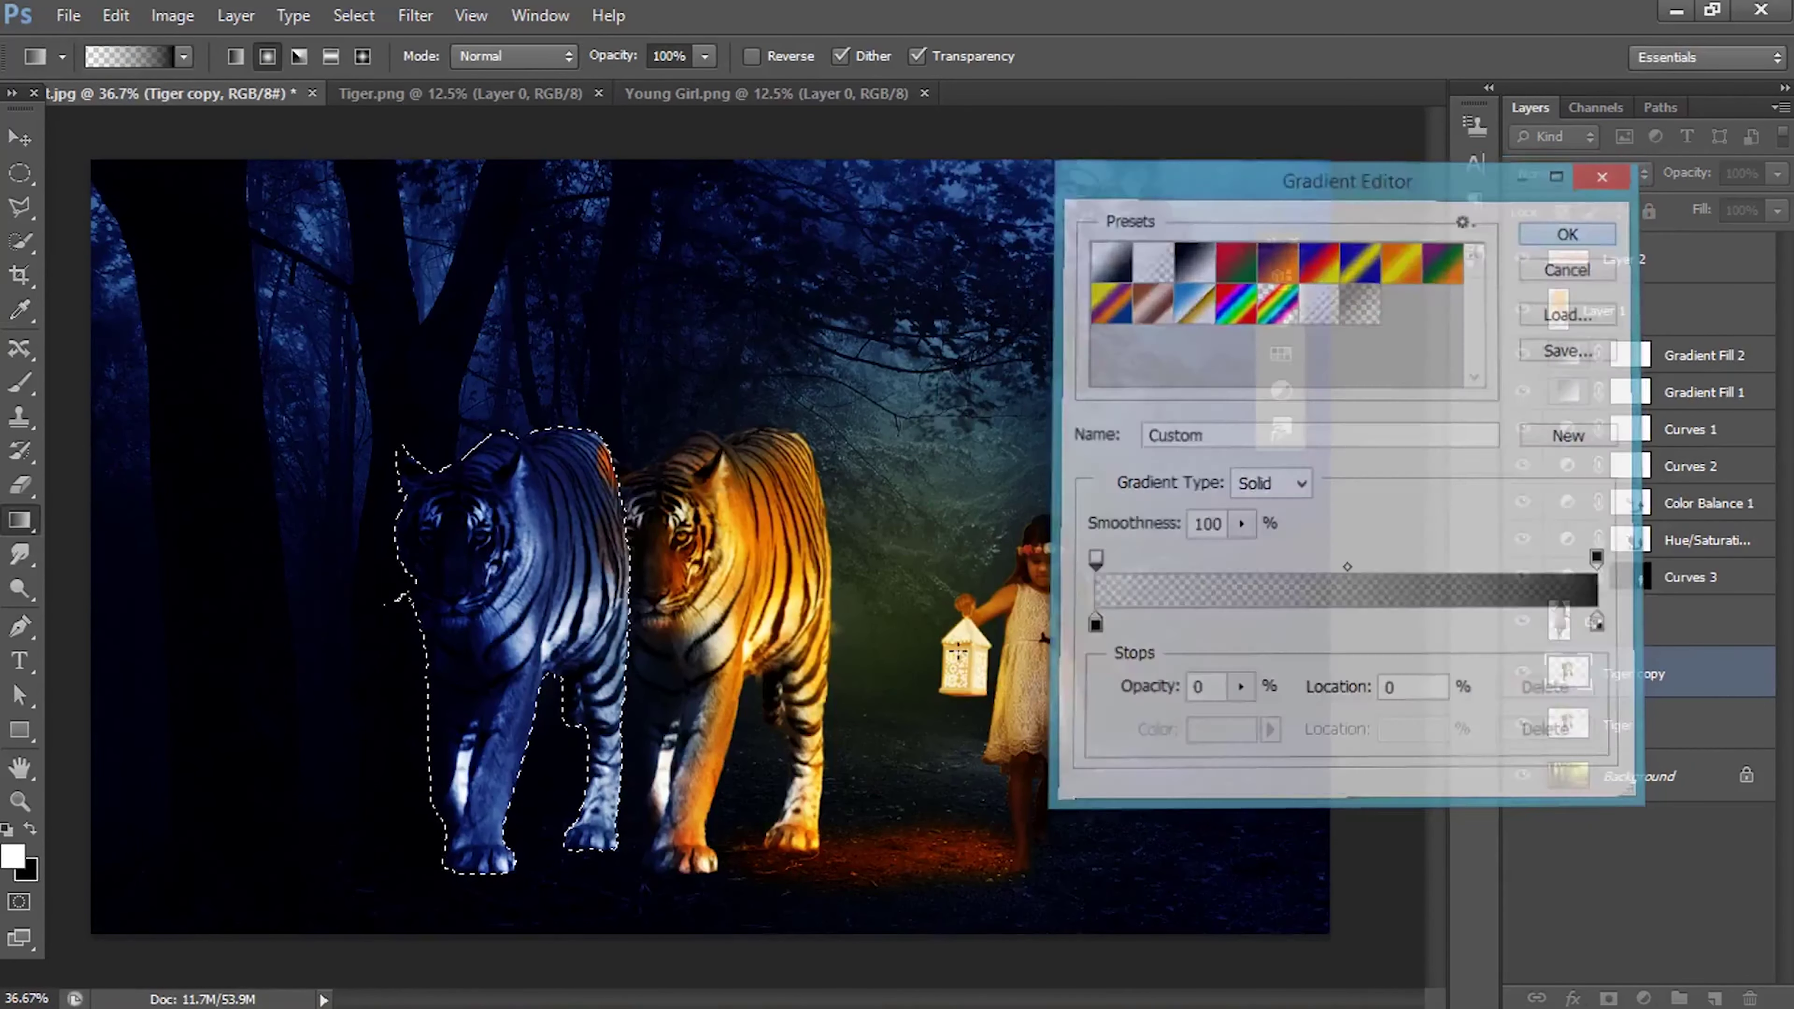
click(751, 55)
key(Delete)
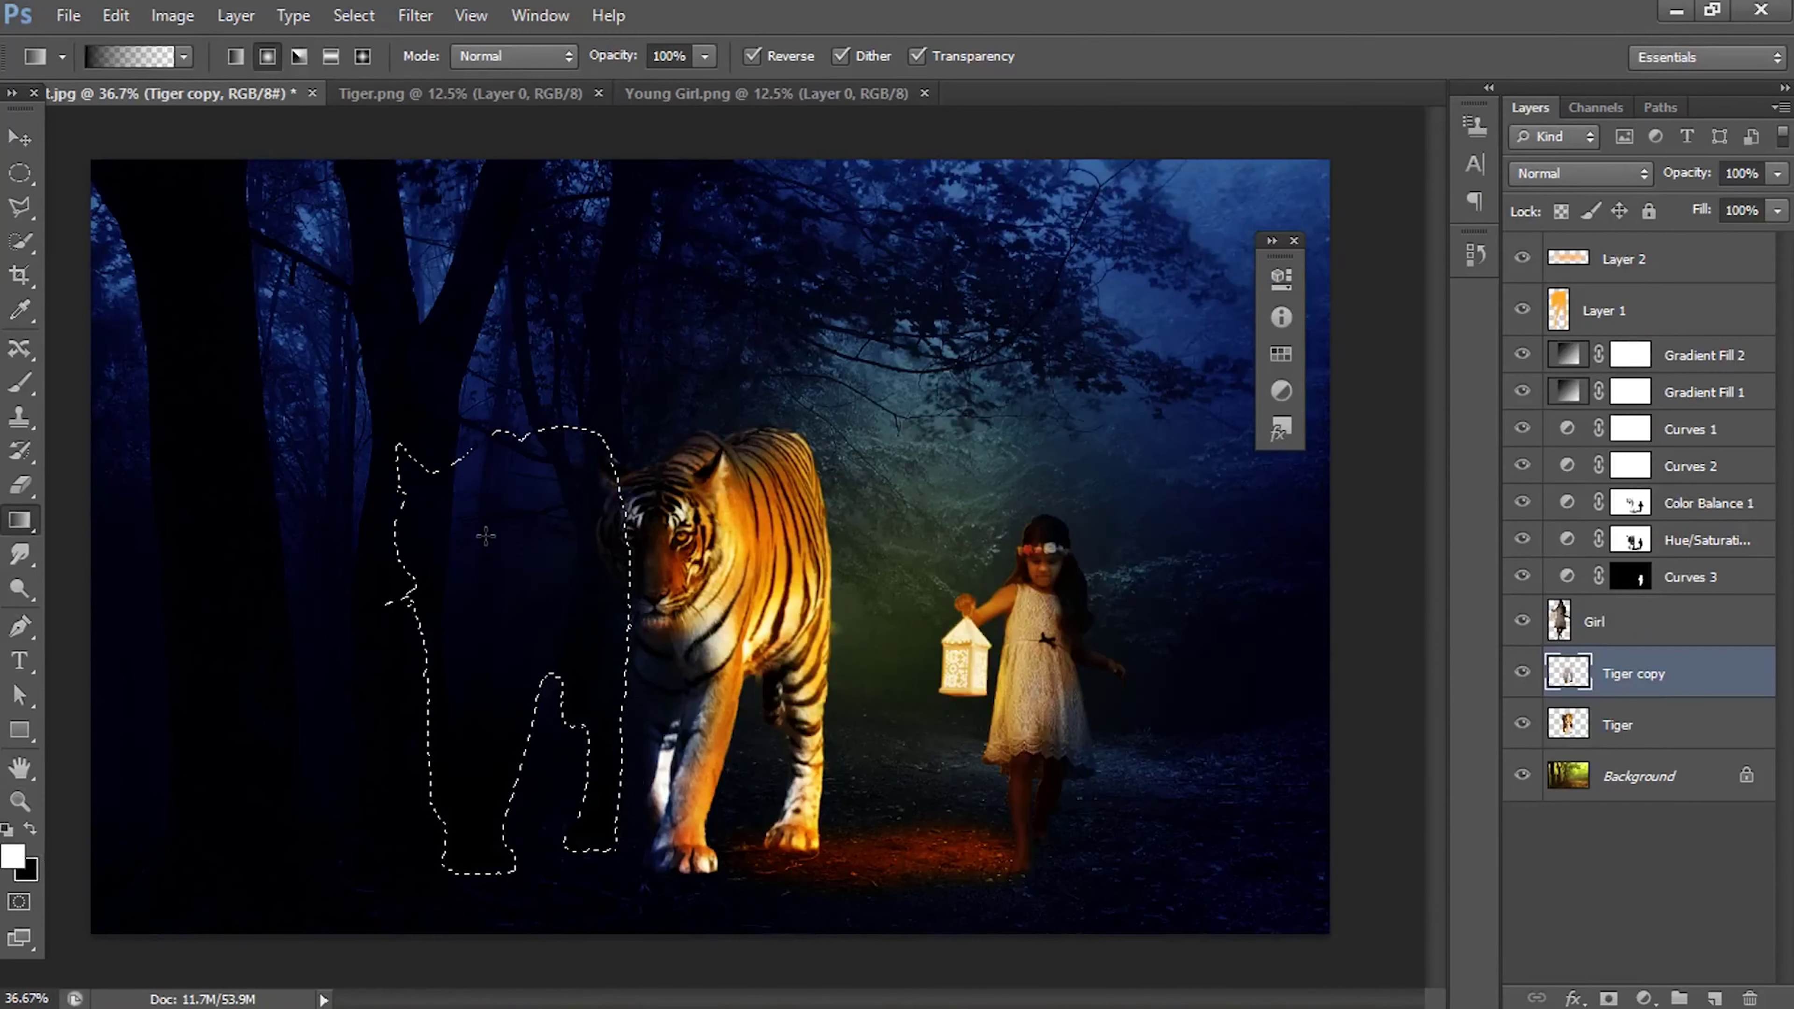
key(ctrl+d)
key(v)
drag(673, 754, 787, 765)
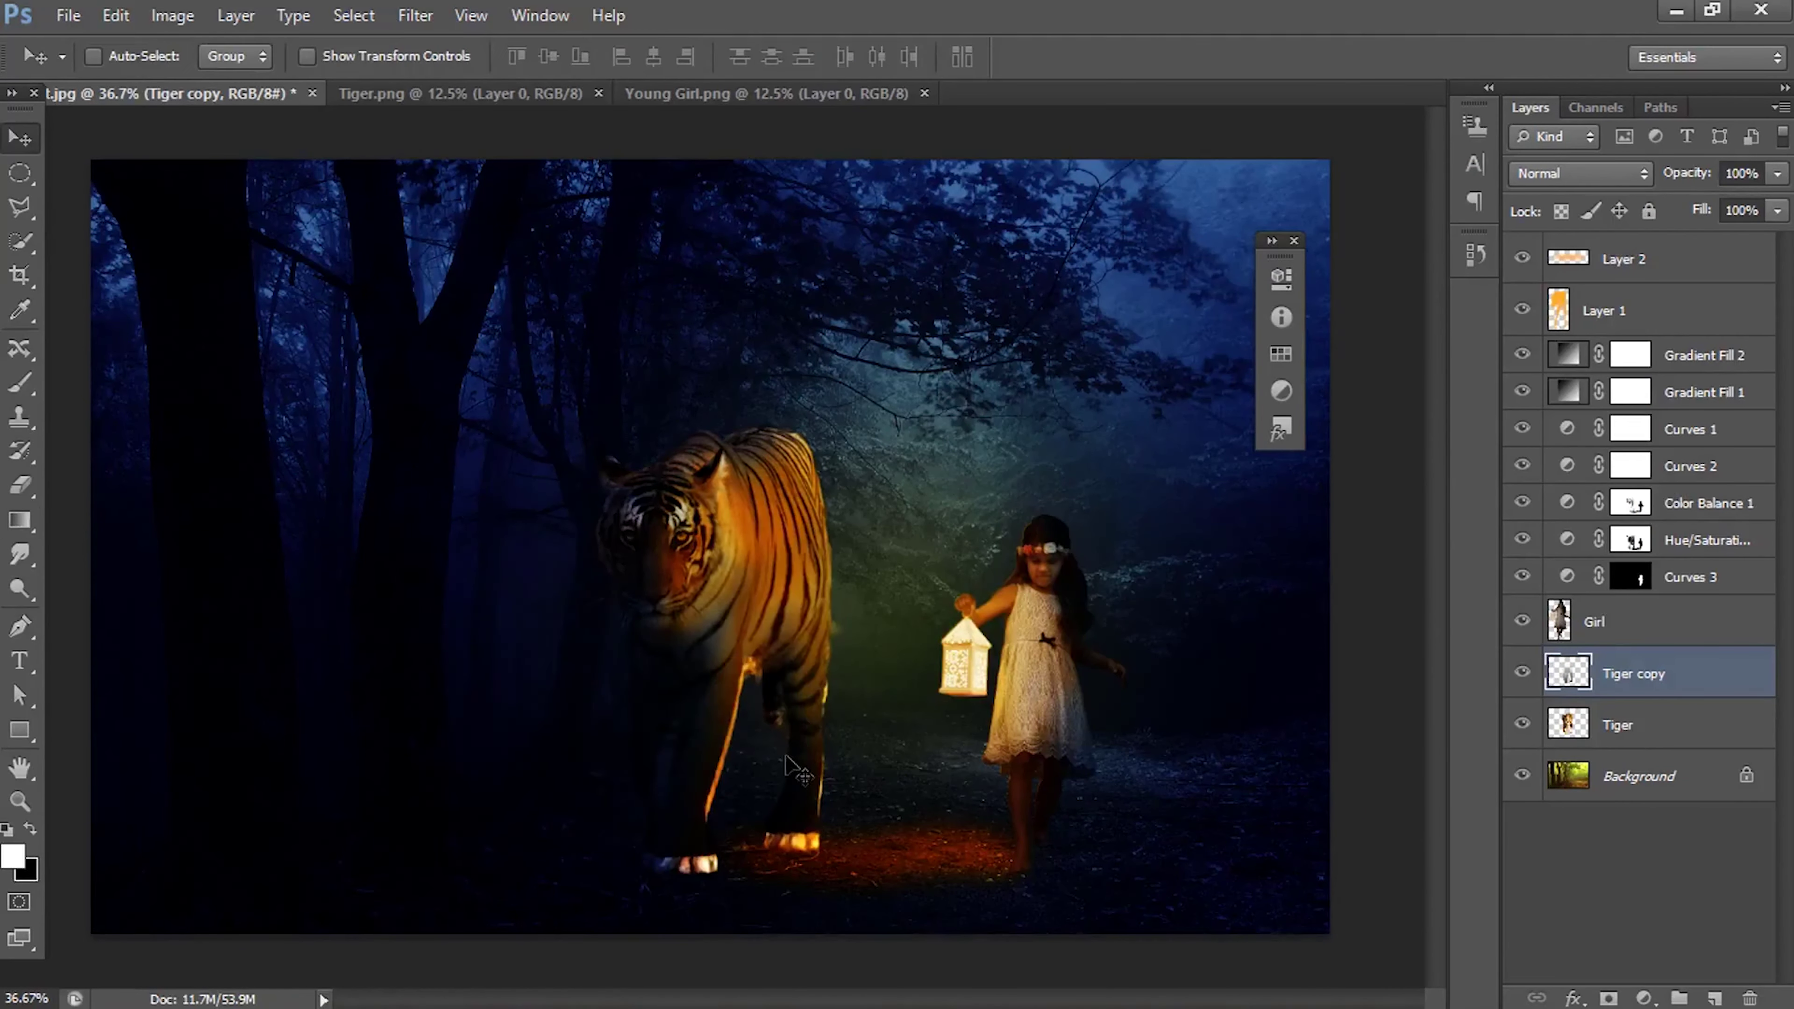
Step: Skew and warp the silhouette so it lies flat along the ground
key(ctrl+t)
right_click(851, 533)
click(876, 675)
mouse_move(741, 312)
mouse_down()
mouse_move(564, 499)
mouse_move(504, 718)
mouse_up()
right_click(776, 883)
click(847, 633)
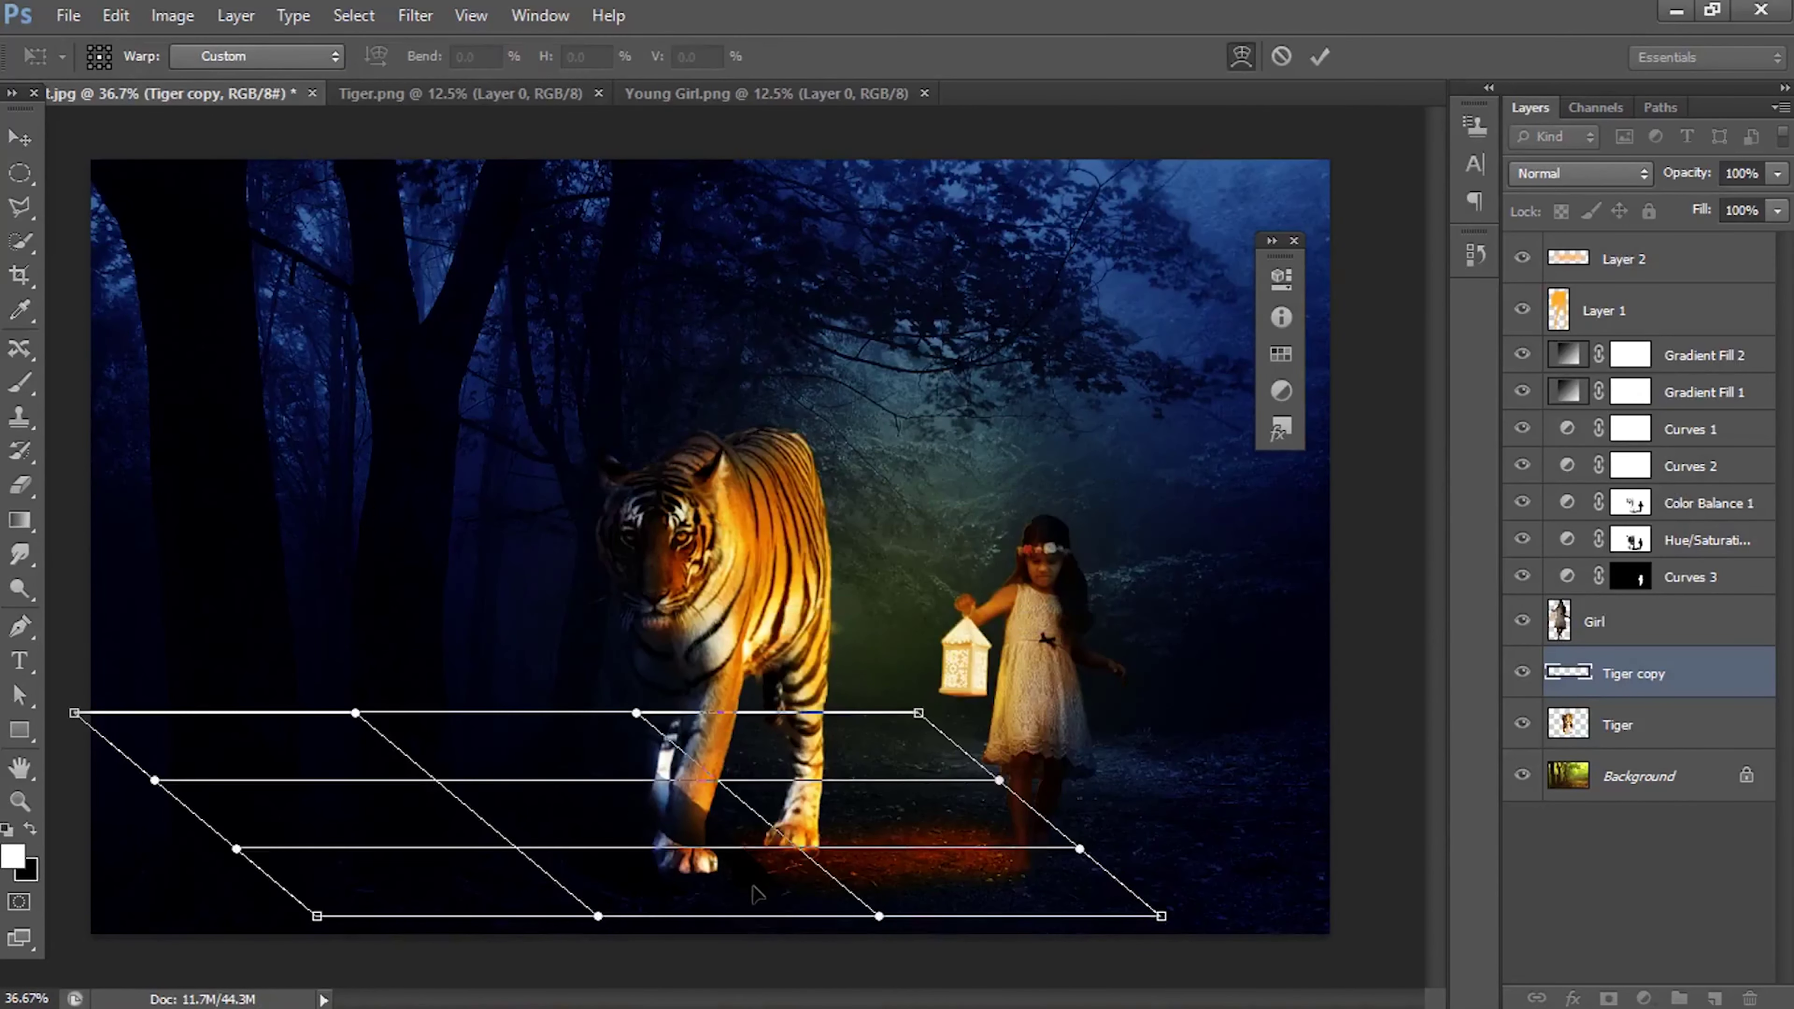
drag(753, 894, 794, 859)
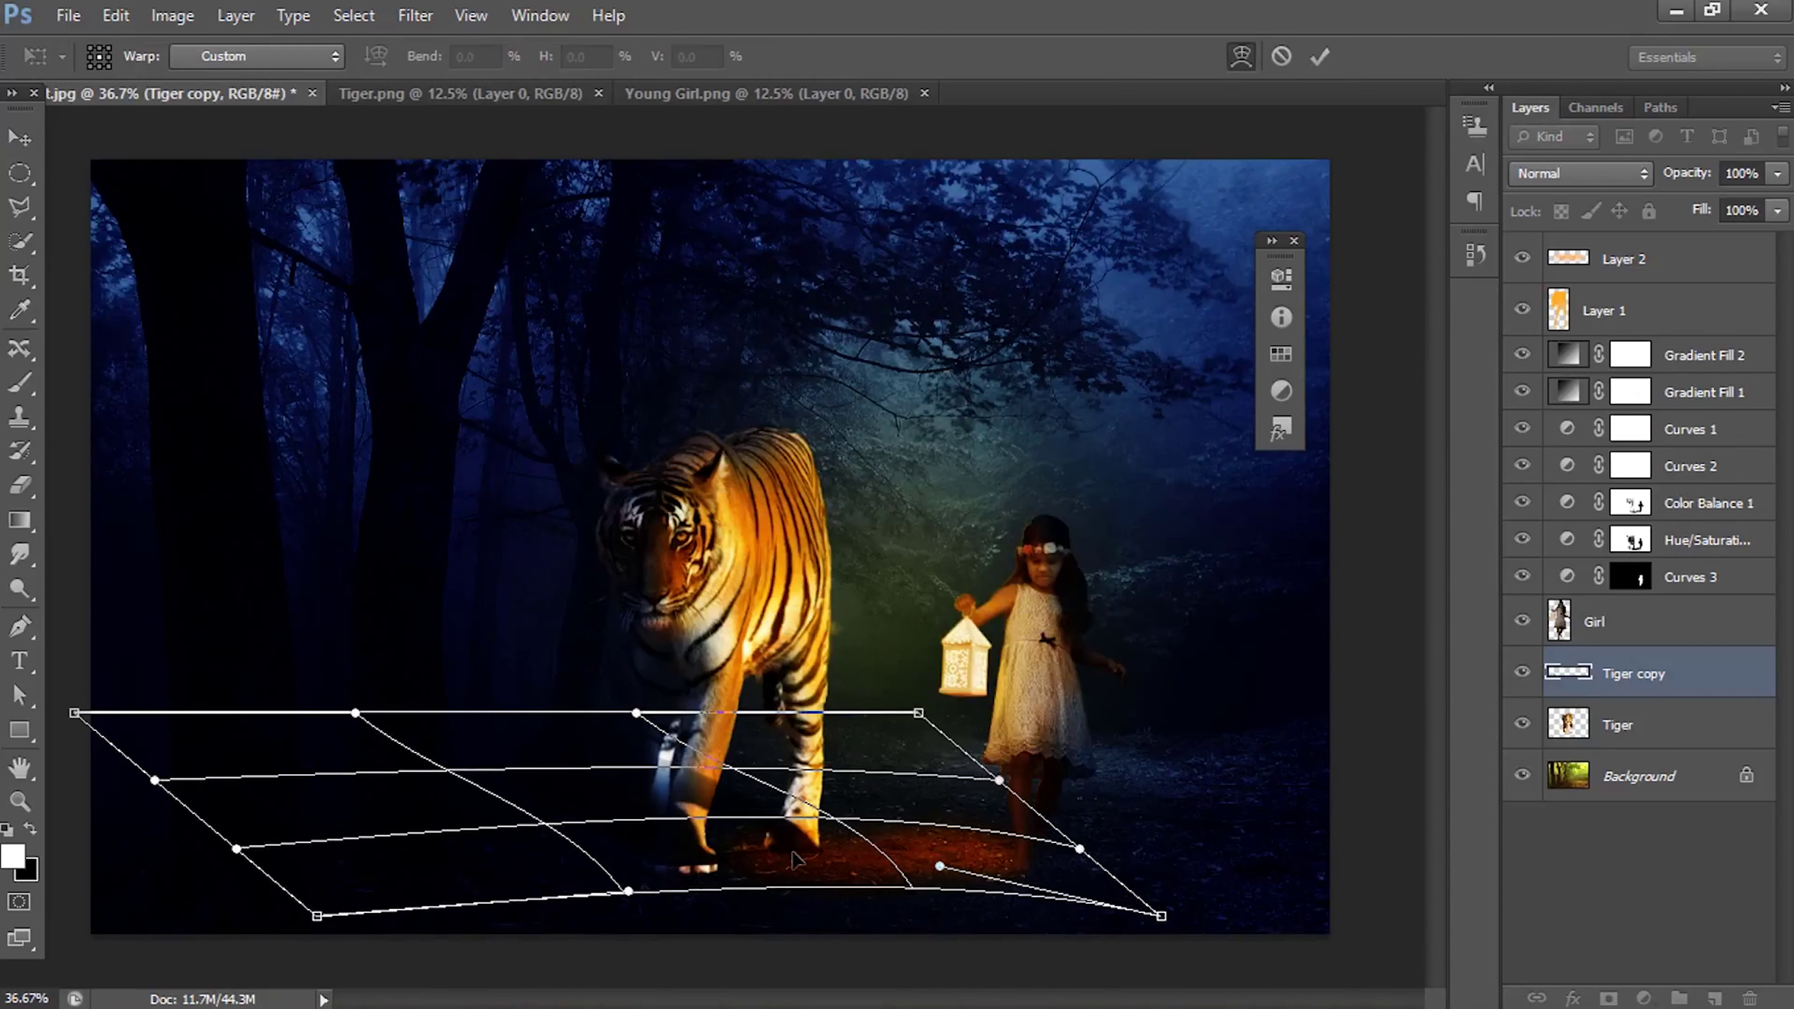
key(Return)
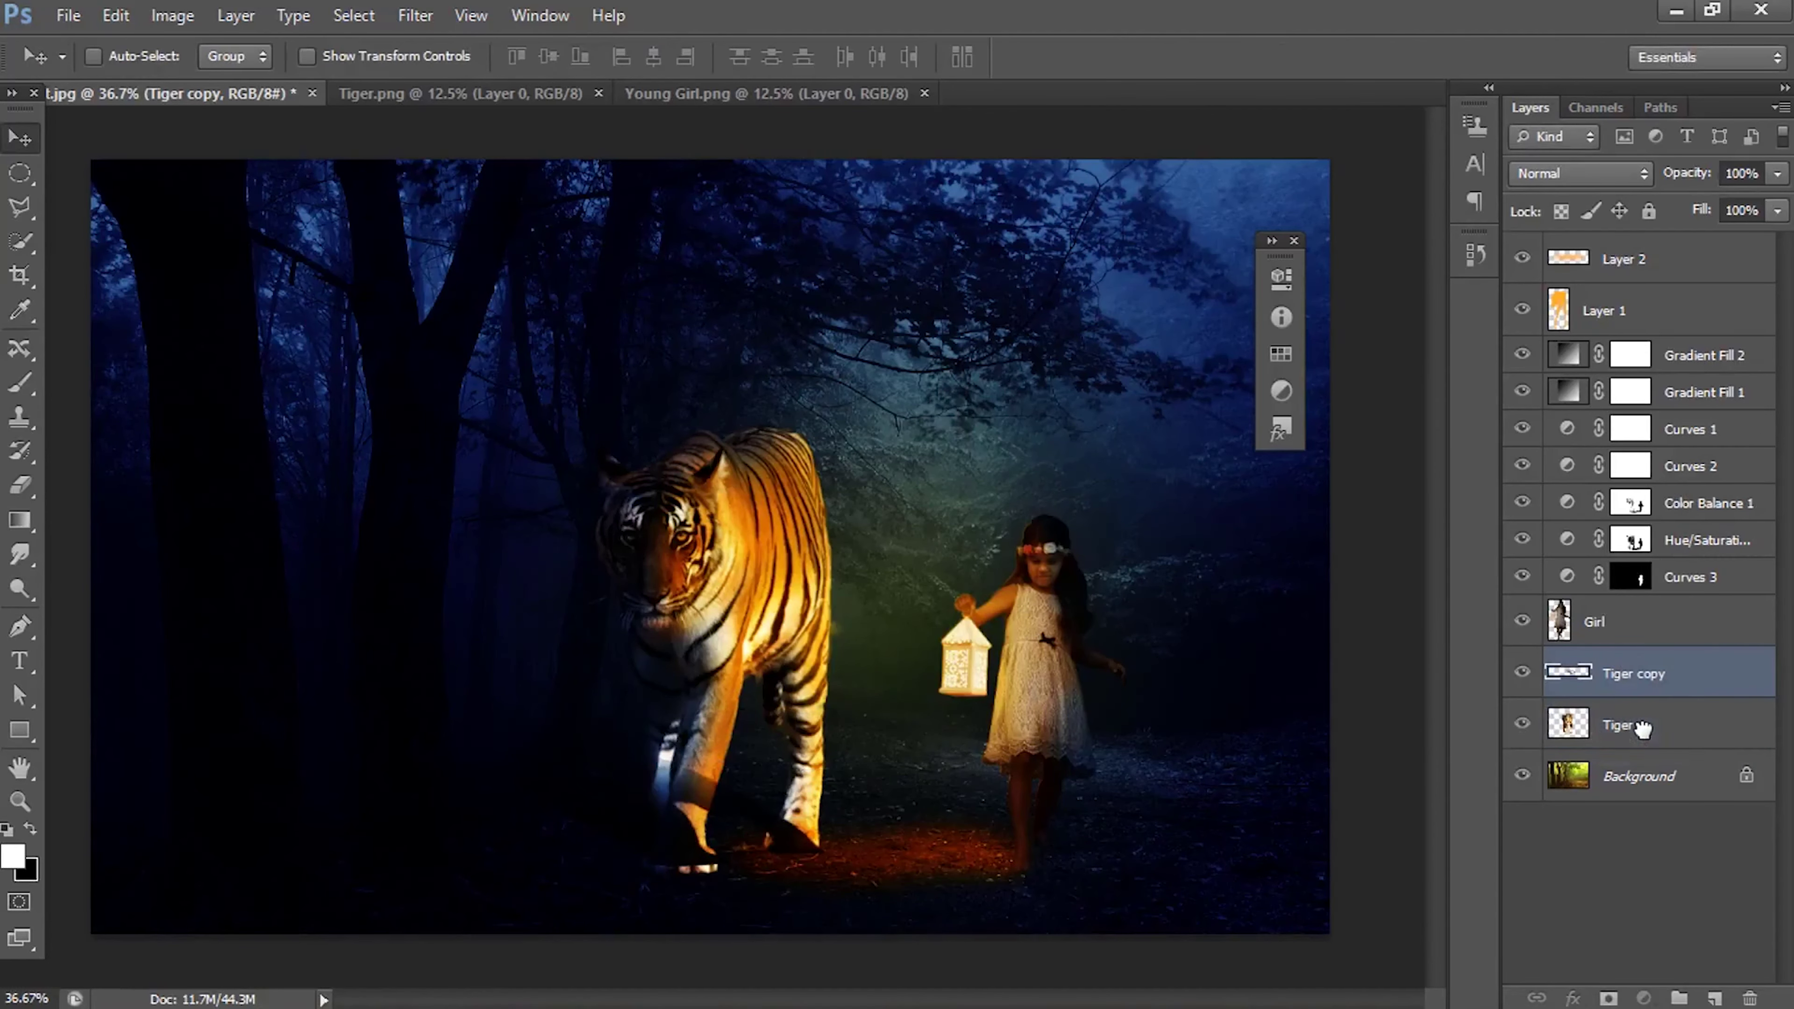
Step: Place the shadow layer below Tiger and warp it to follow the paws
drag(1624, 672, 1624, 751)
scroll(648, 863, up, 3)
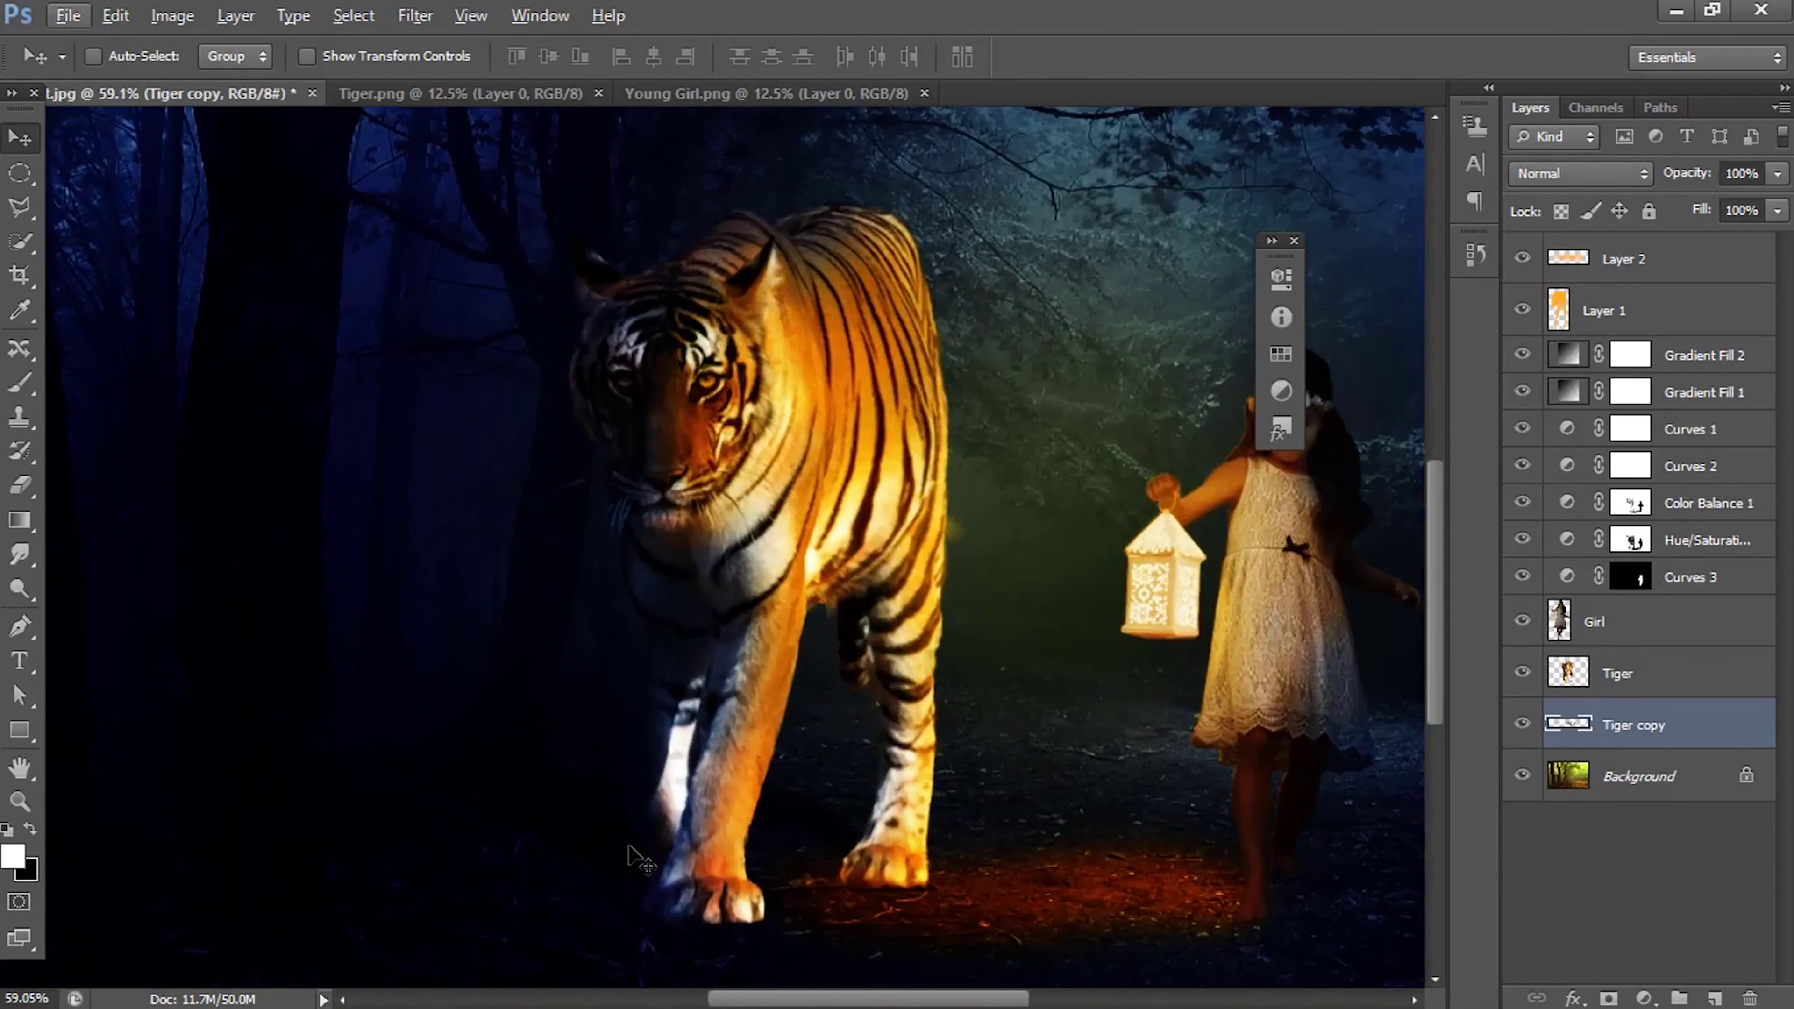
drag(629, 844, 621, 858)
key(ctrl+t)
right_click(876, 879)
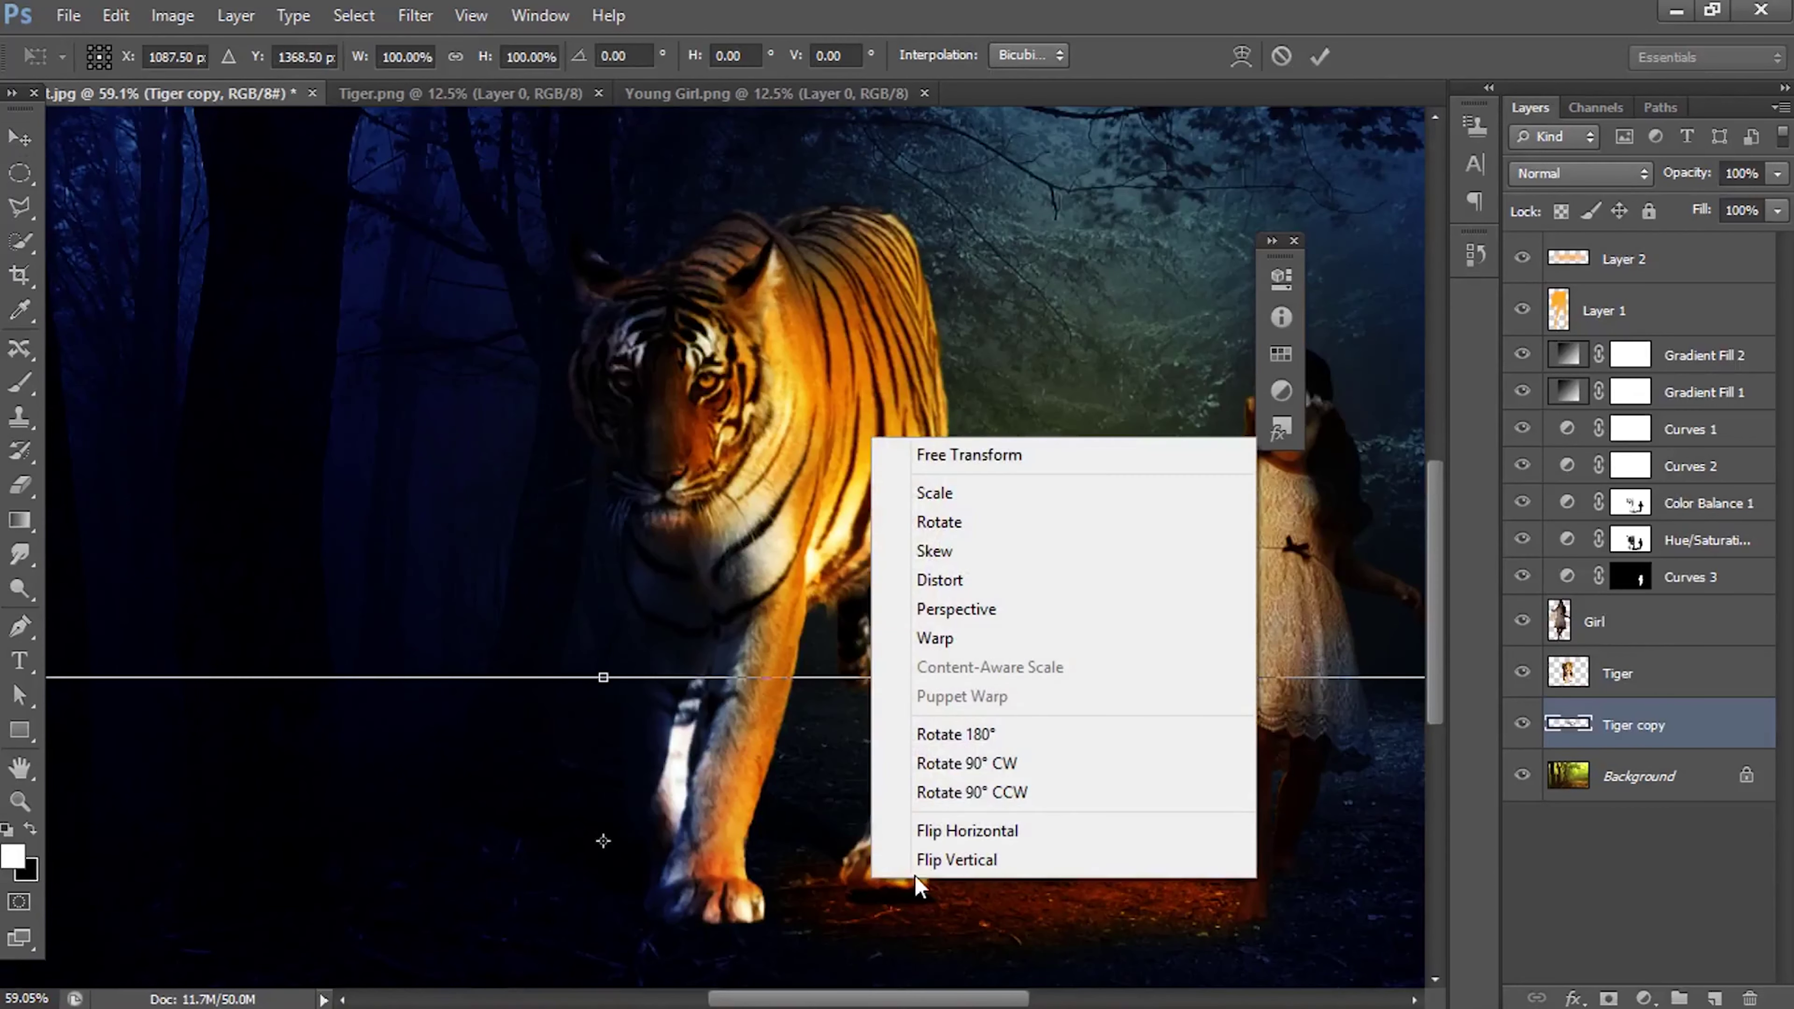
click(897, 636)
mouse_move(895, 892)
mouse_down()
mouse_move(891, 866)
mouse_move(672, 919)
mouse_move(664, 941)
mouse_up()
key(Return)
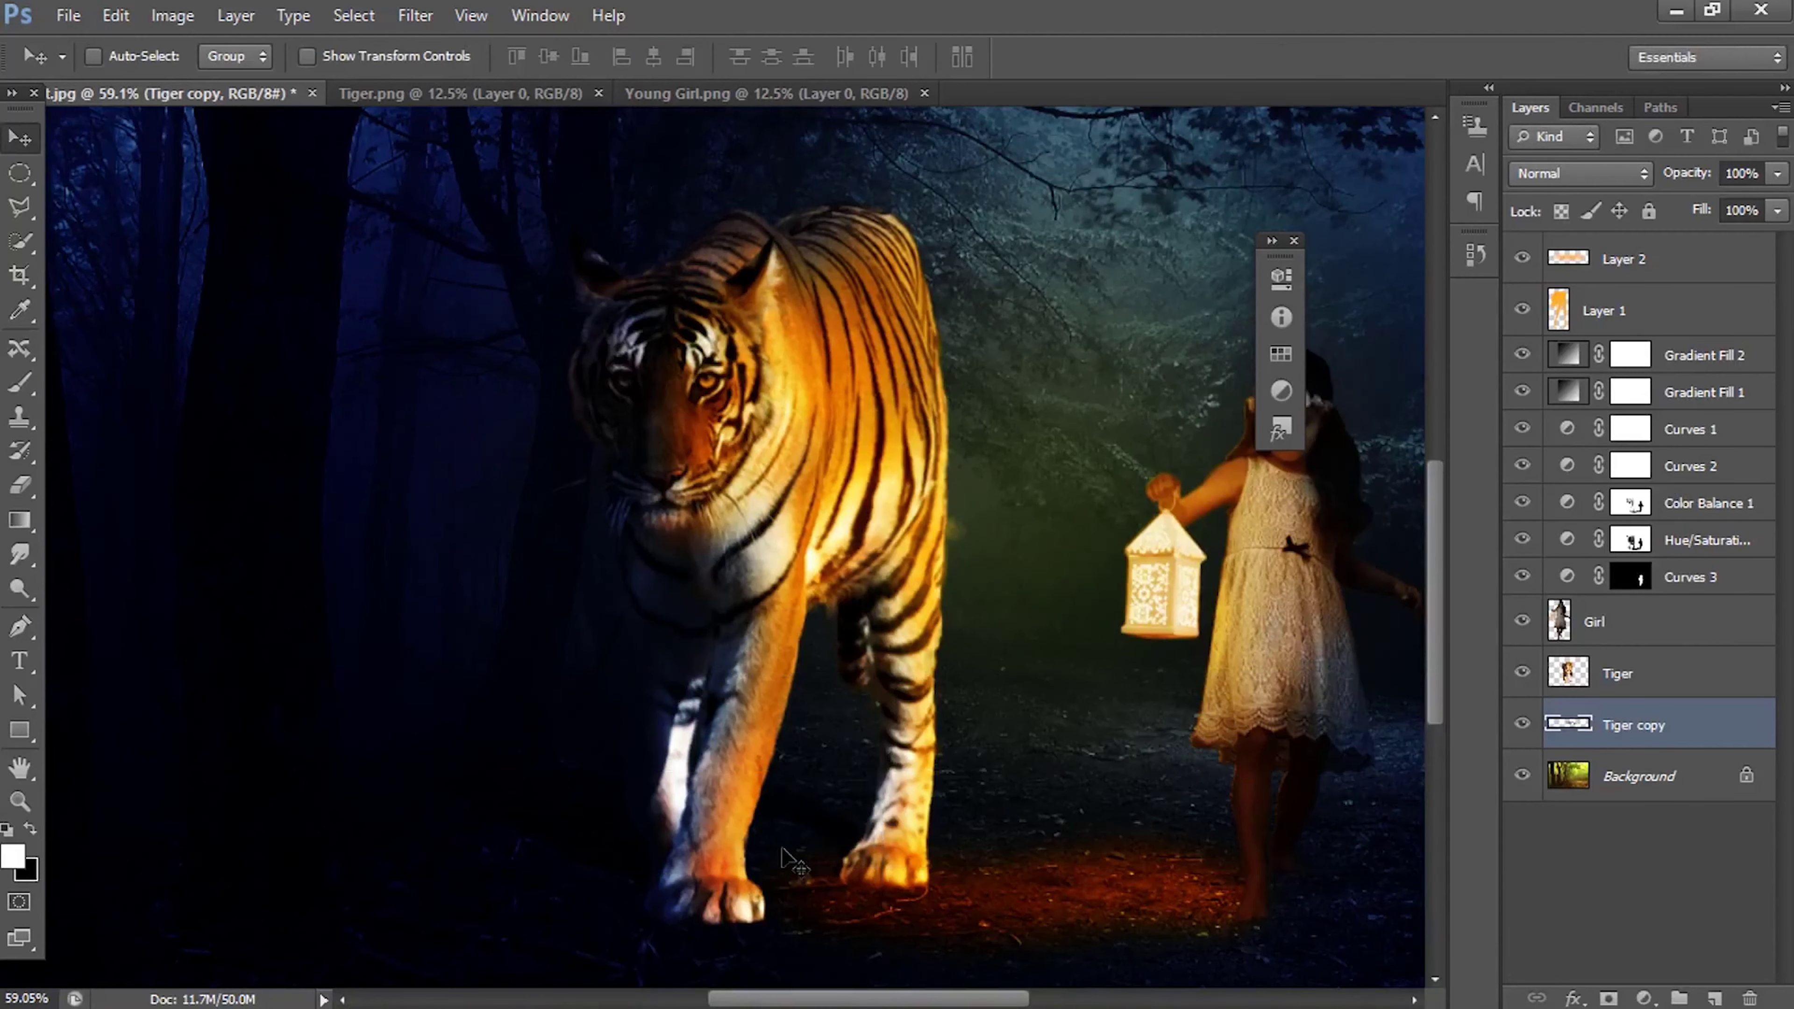
key(ctrl+0)
click(1644, 617)
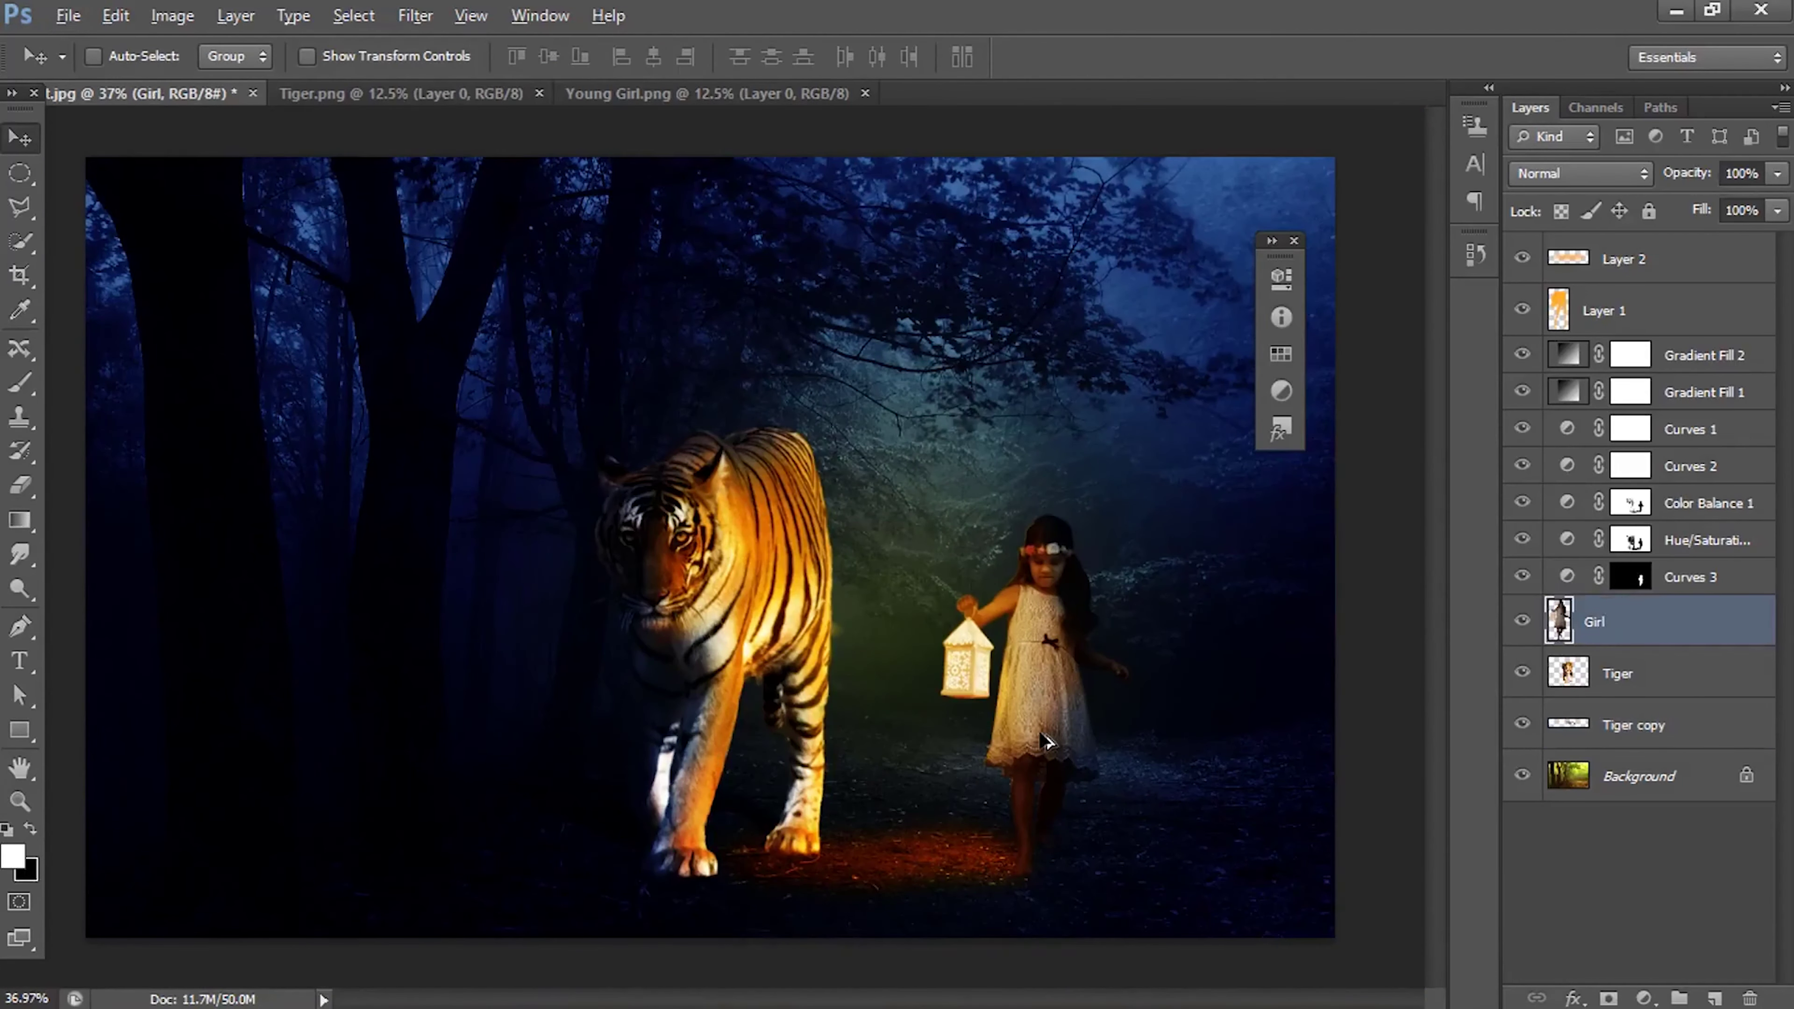
Step: Duplicate the girl and distort the copy into a flat, slanted shape at her feet
drag(1045, 741, 1200, 729)
key(ctrl+t)
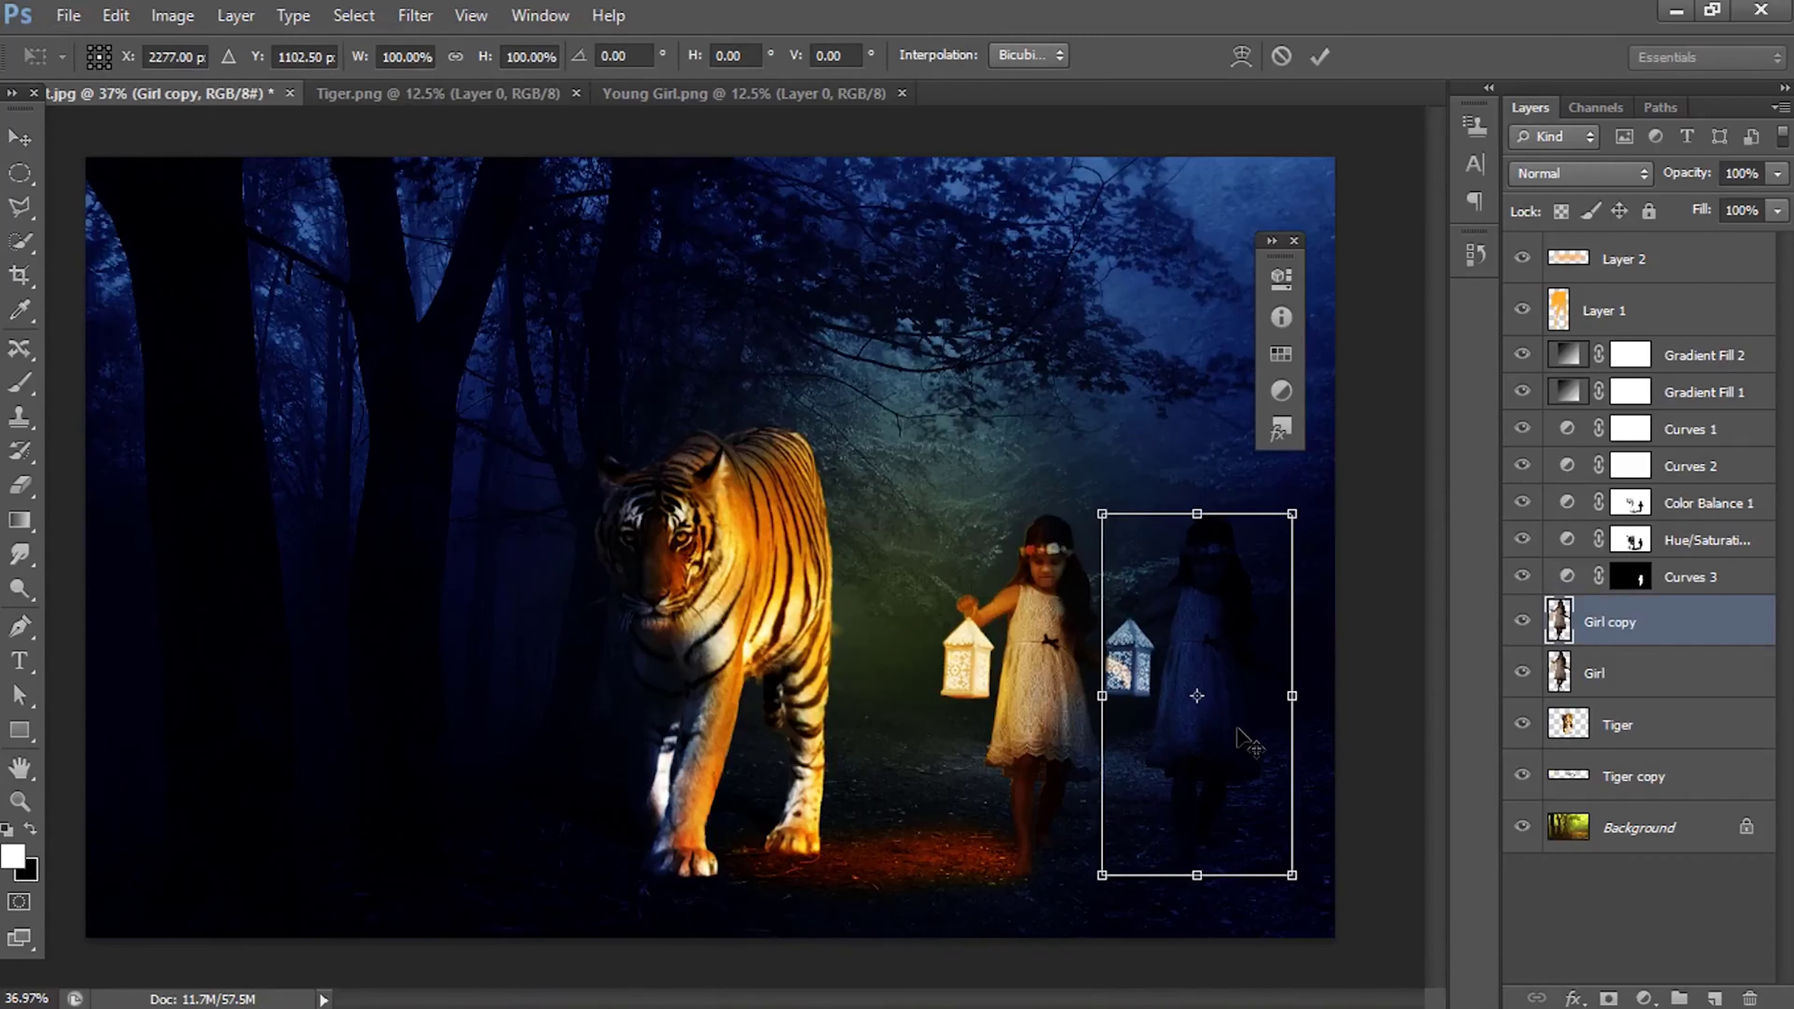
right_click(1238, 732)
click(1278, 428)
mouse_move(1196, 514)
mouse_down()
mouse_move(1321, 661)
mouse_move(1258, 763)
mouse_up()
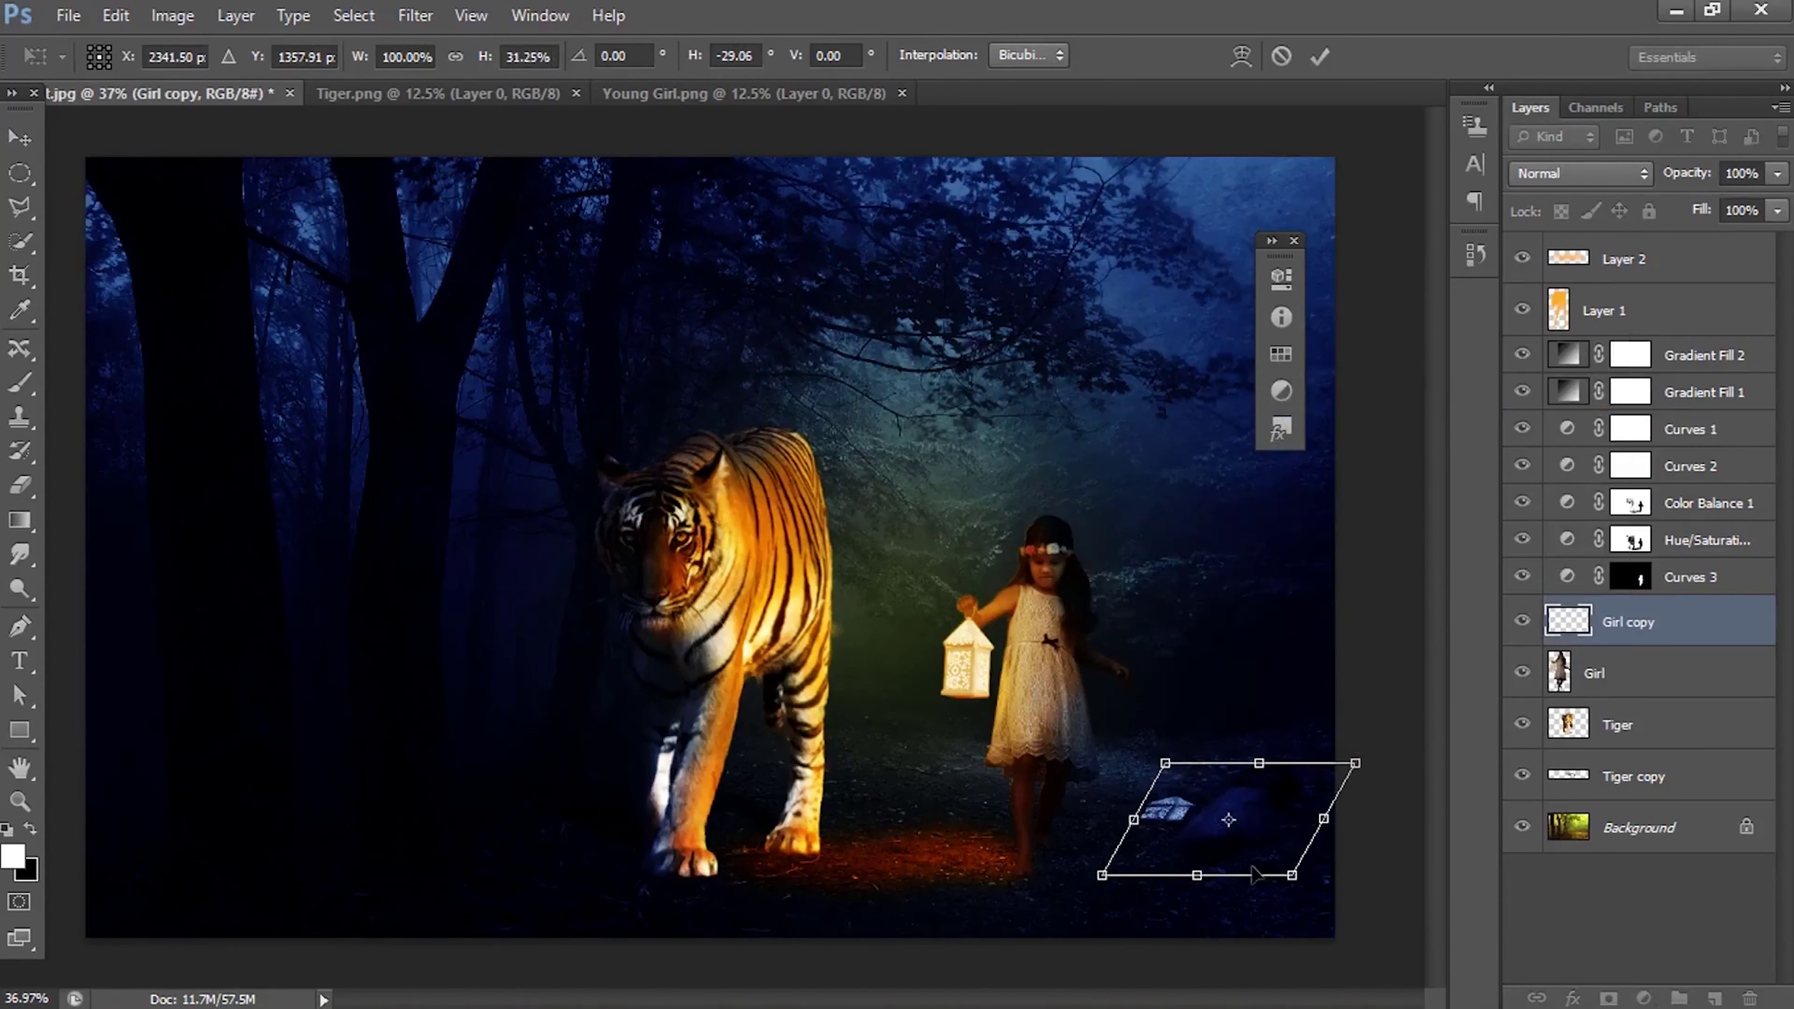
drag(1196, 875, 1088, 875)
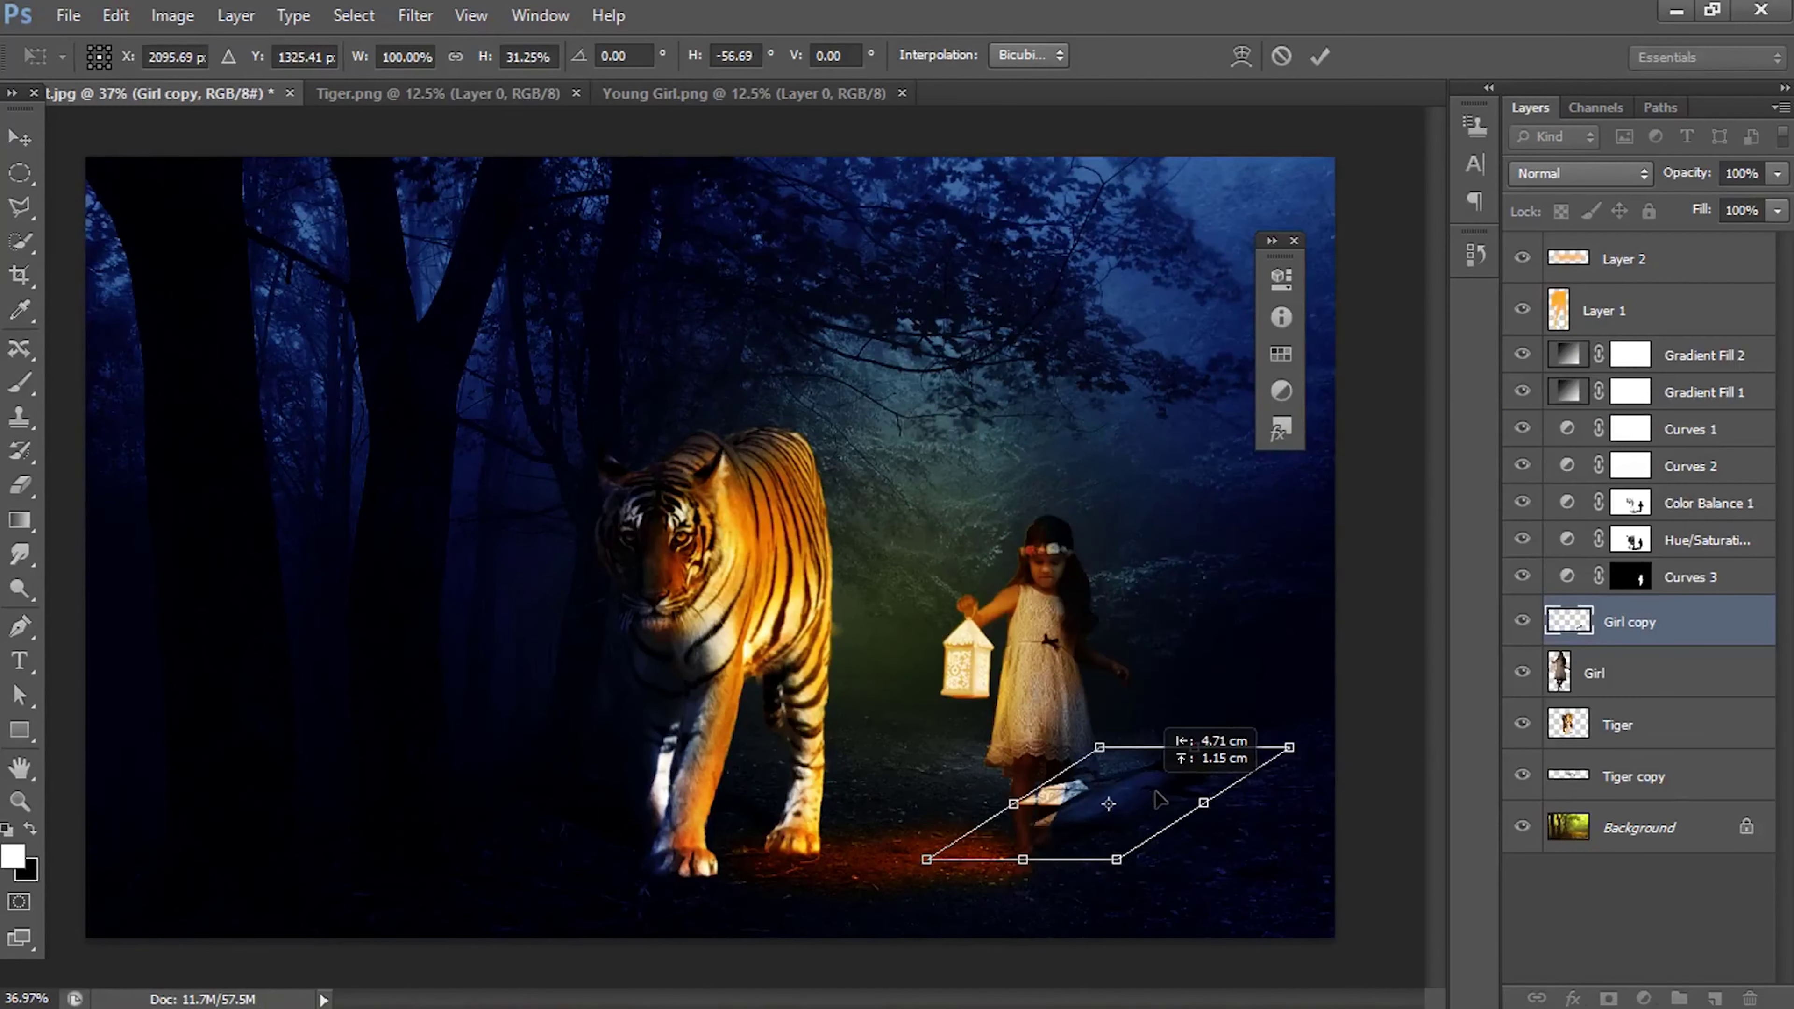
drag(1217, 819, 1163, 802)
key(Return)
Step: Fill the shadow shape with a fading gradient and move it beneath the Girl layer
right_click(1567, 620)
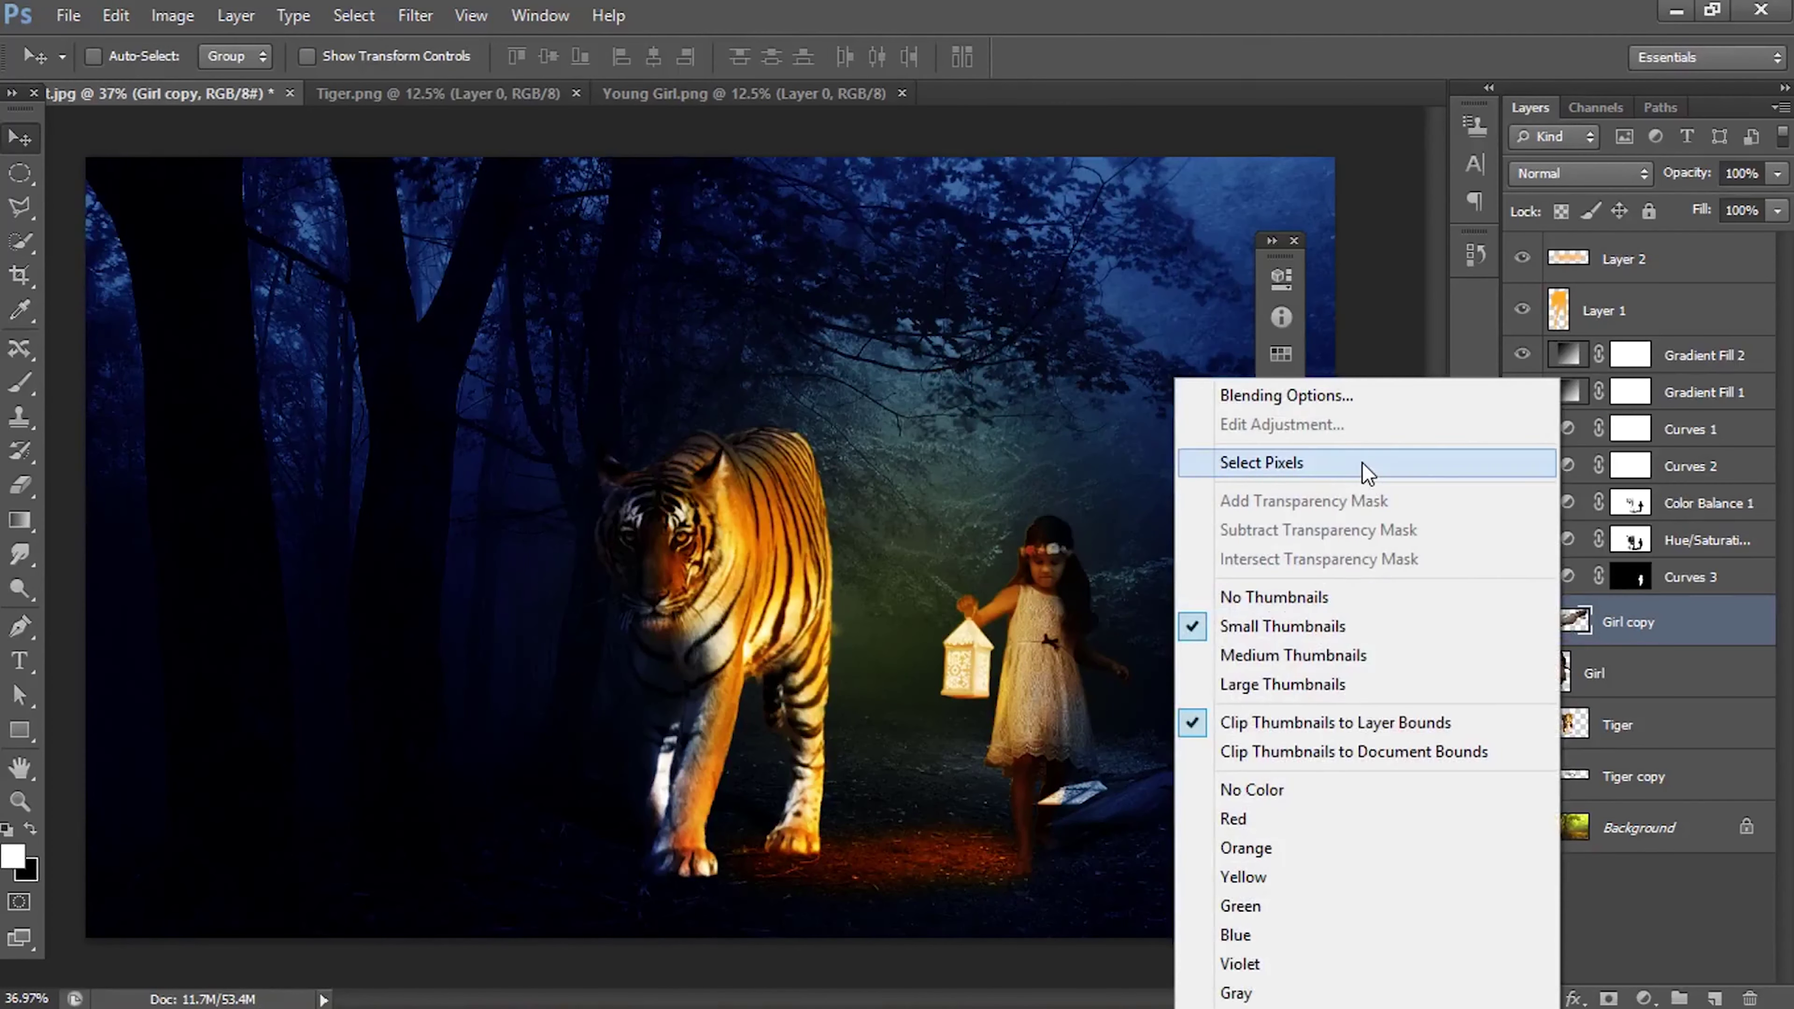
click(1366, 467)
key(Delete)
click(20, 520)
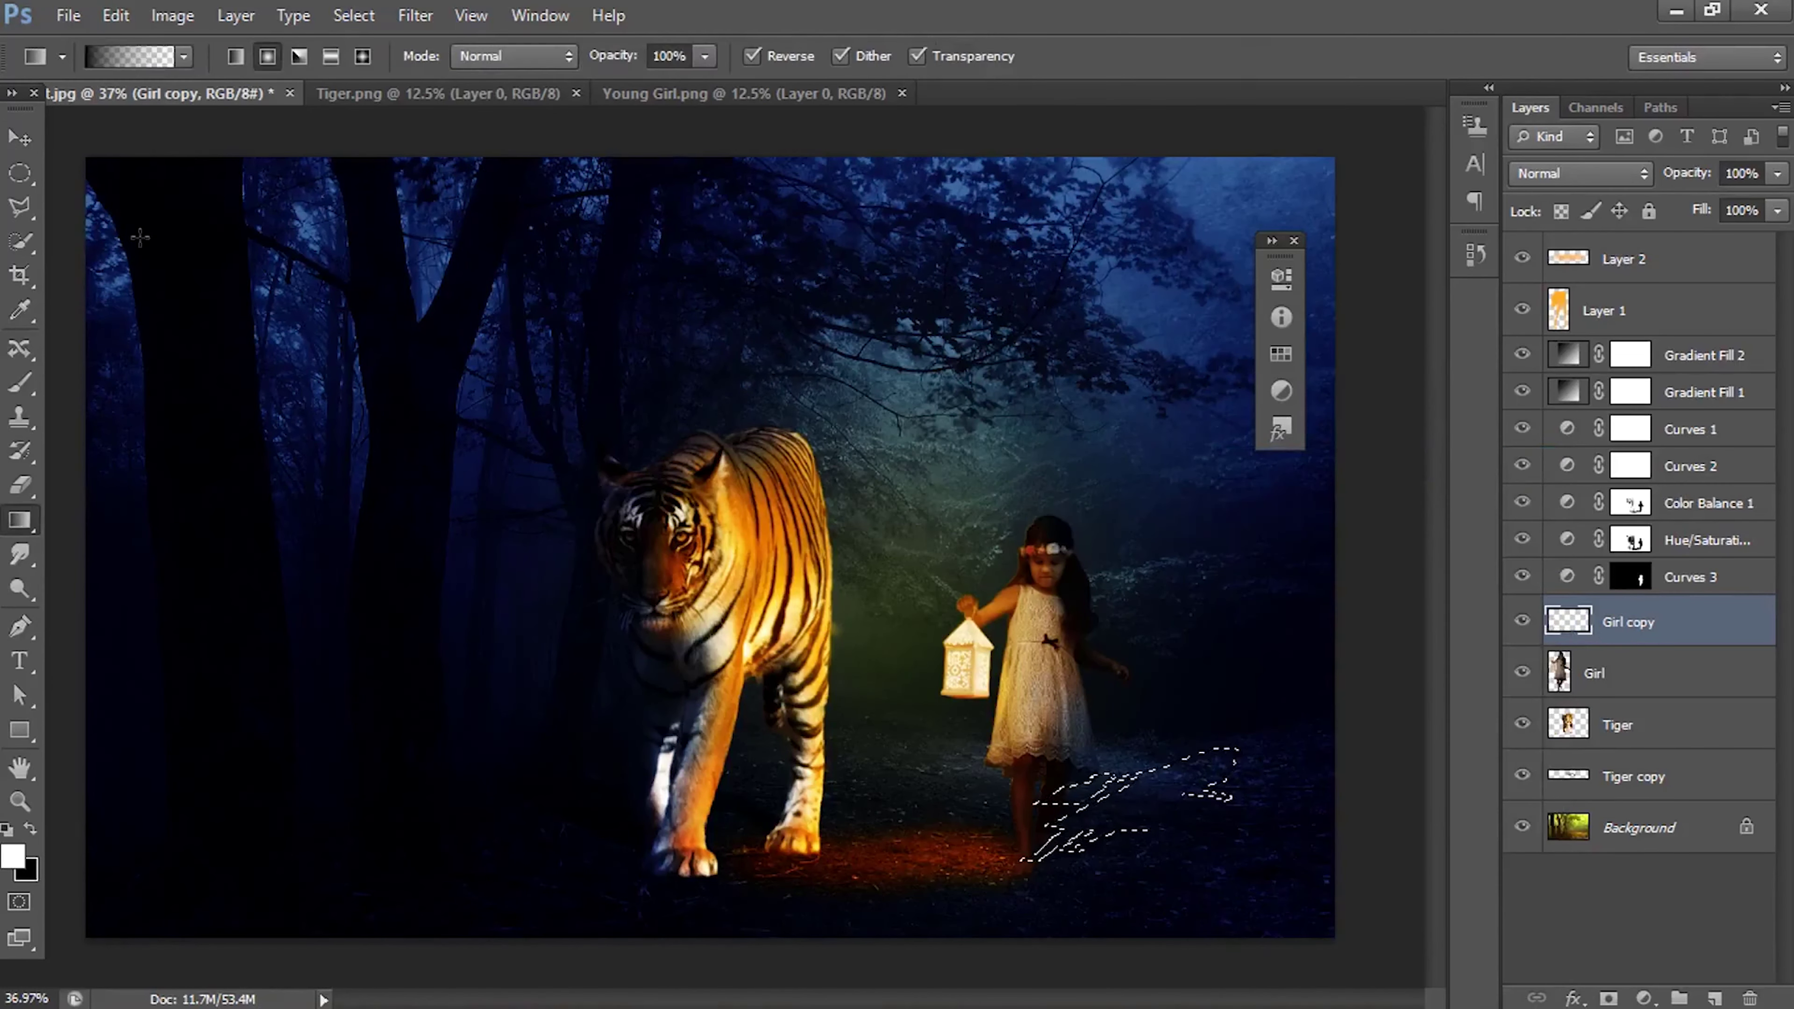
drag(1044, 851, 1245, 772)
key(ctrl+d)
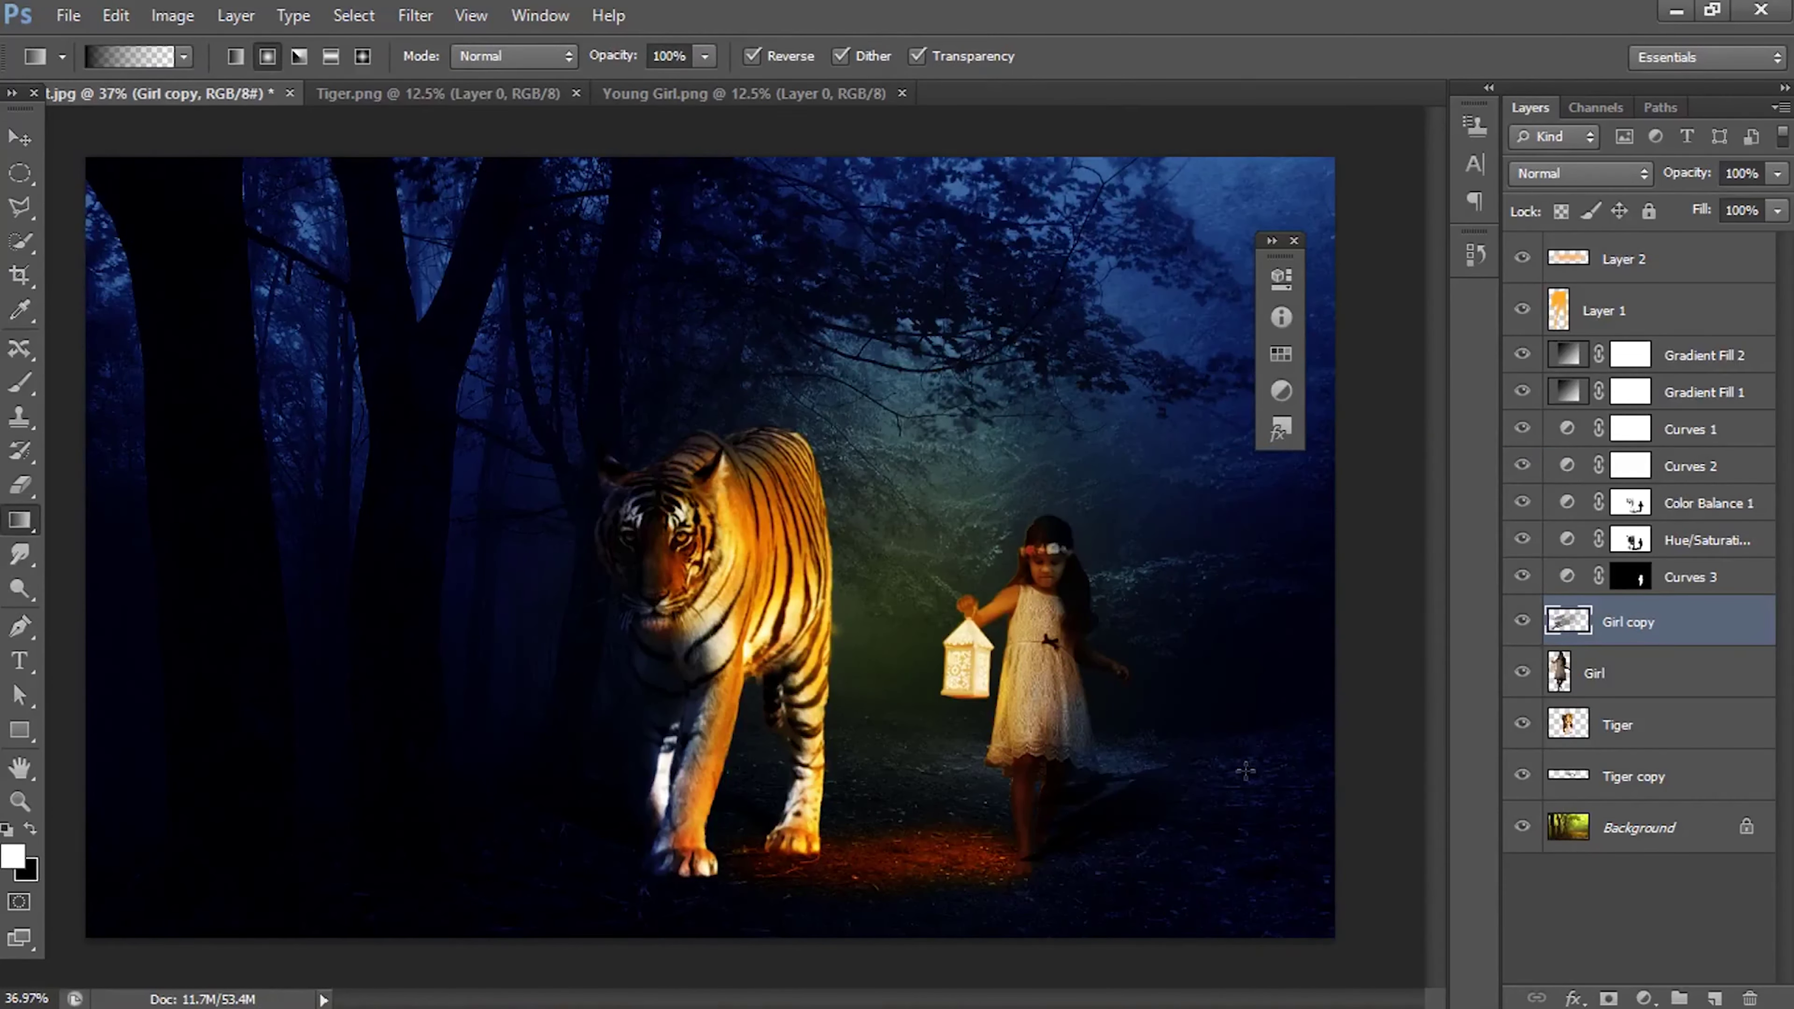
key(v)
key(ctrl+bracketleft)
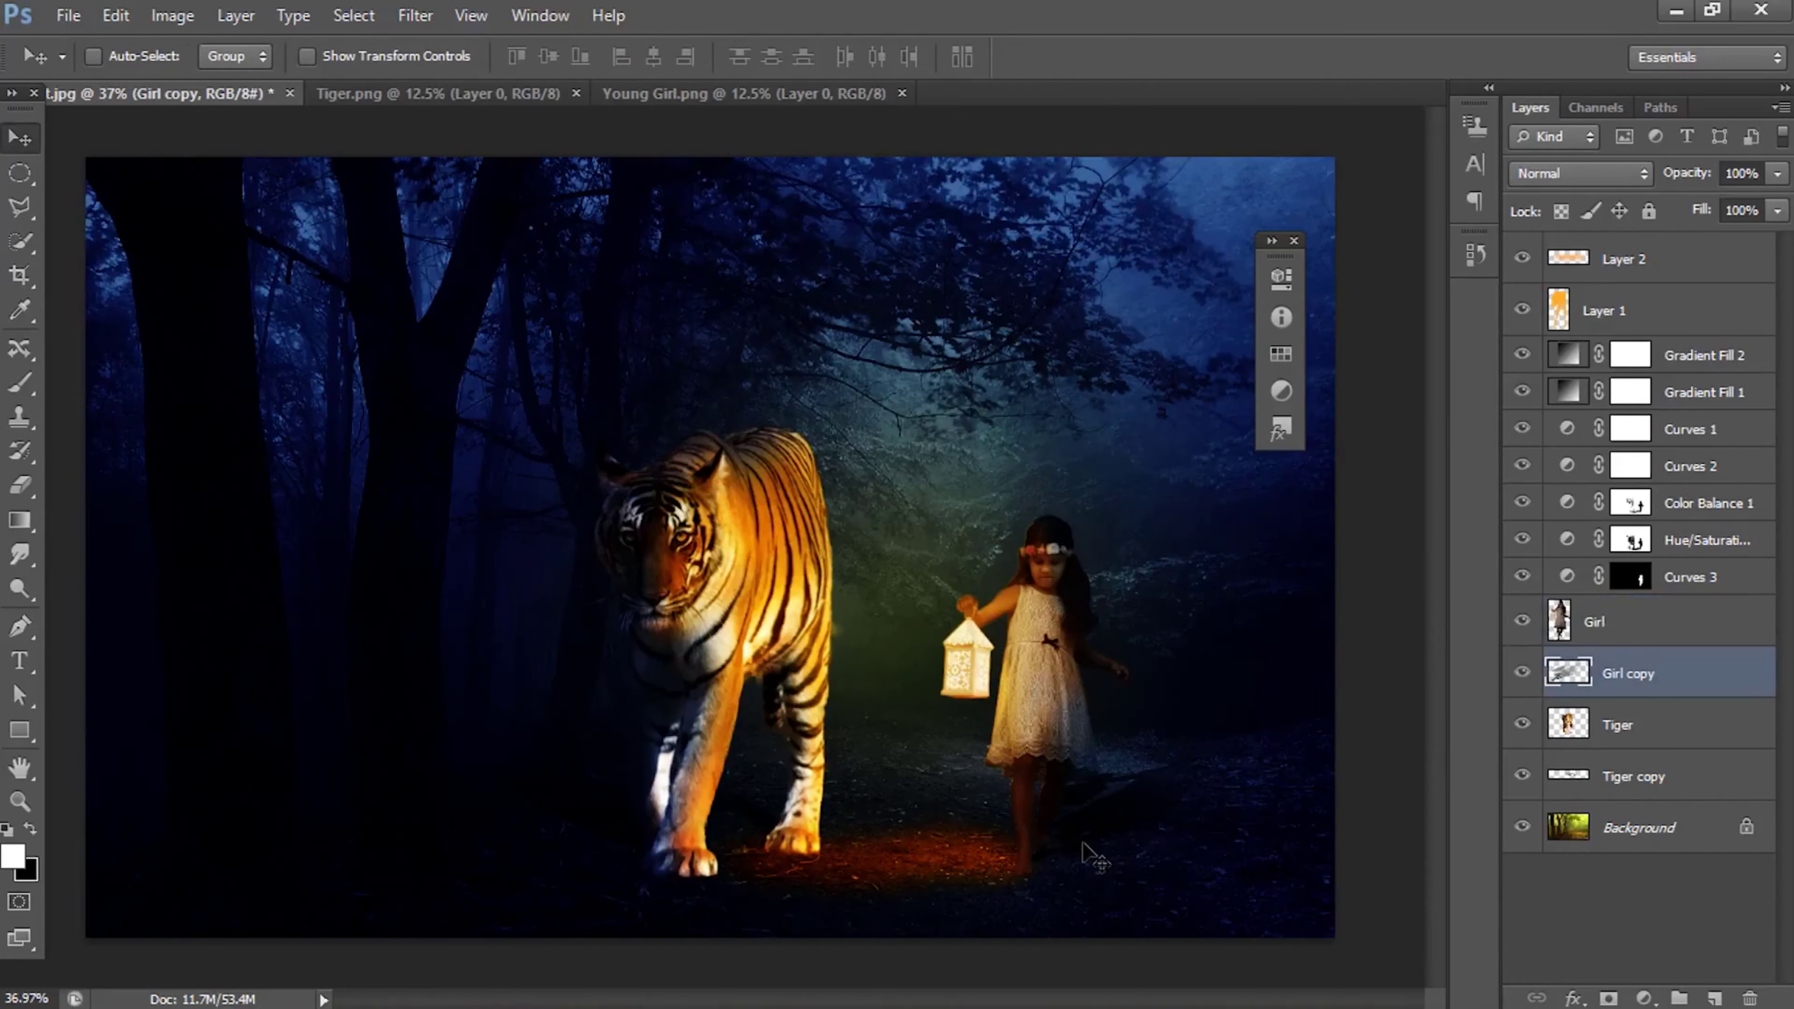
Step: Stretch and warp the shadow so its lower edge bends toward her feet
key(ctrl+t)
right_click(1086, 848)
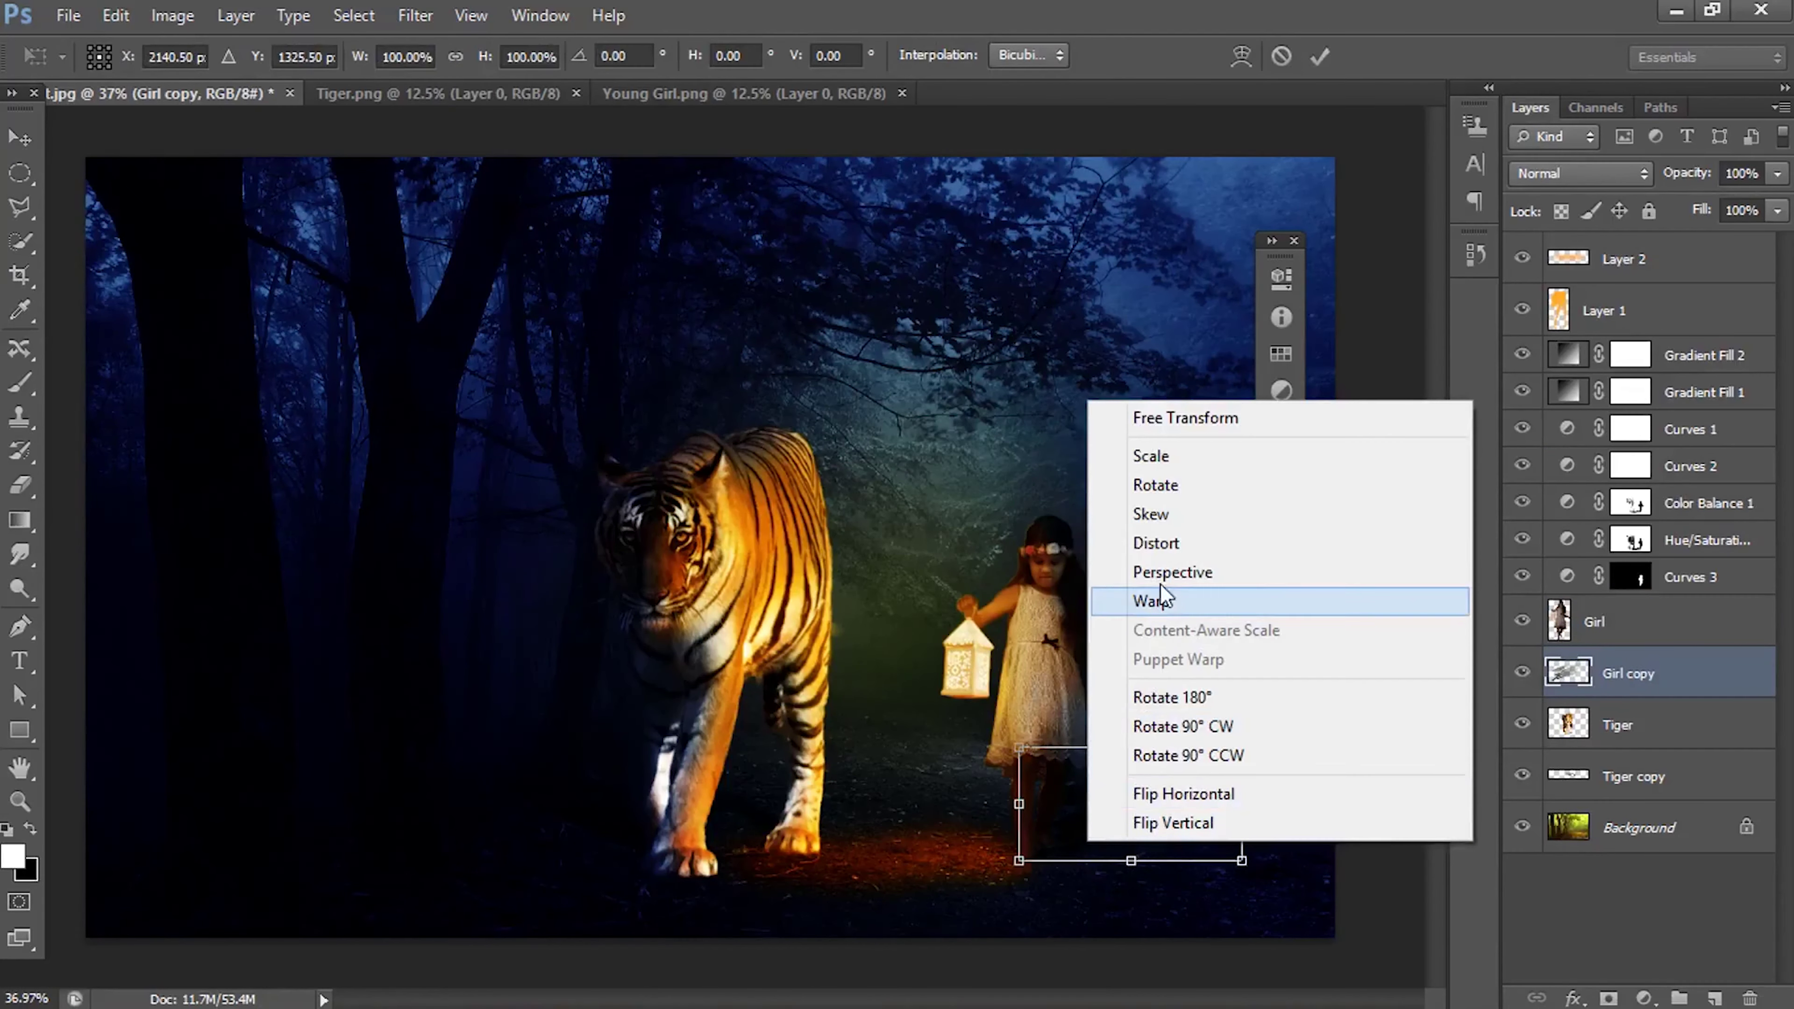
click(1067, 872)
drag(1019, 863, 1011, 892)
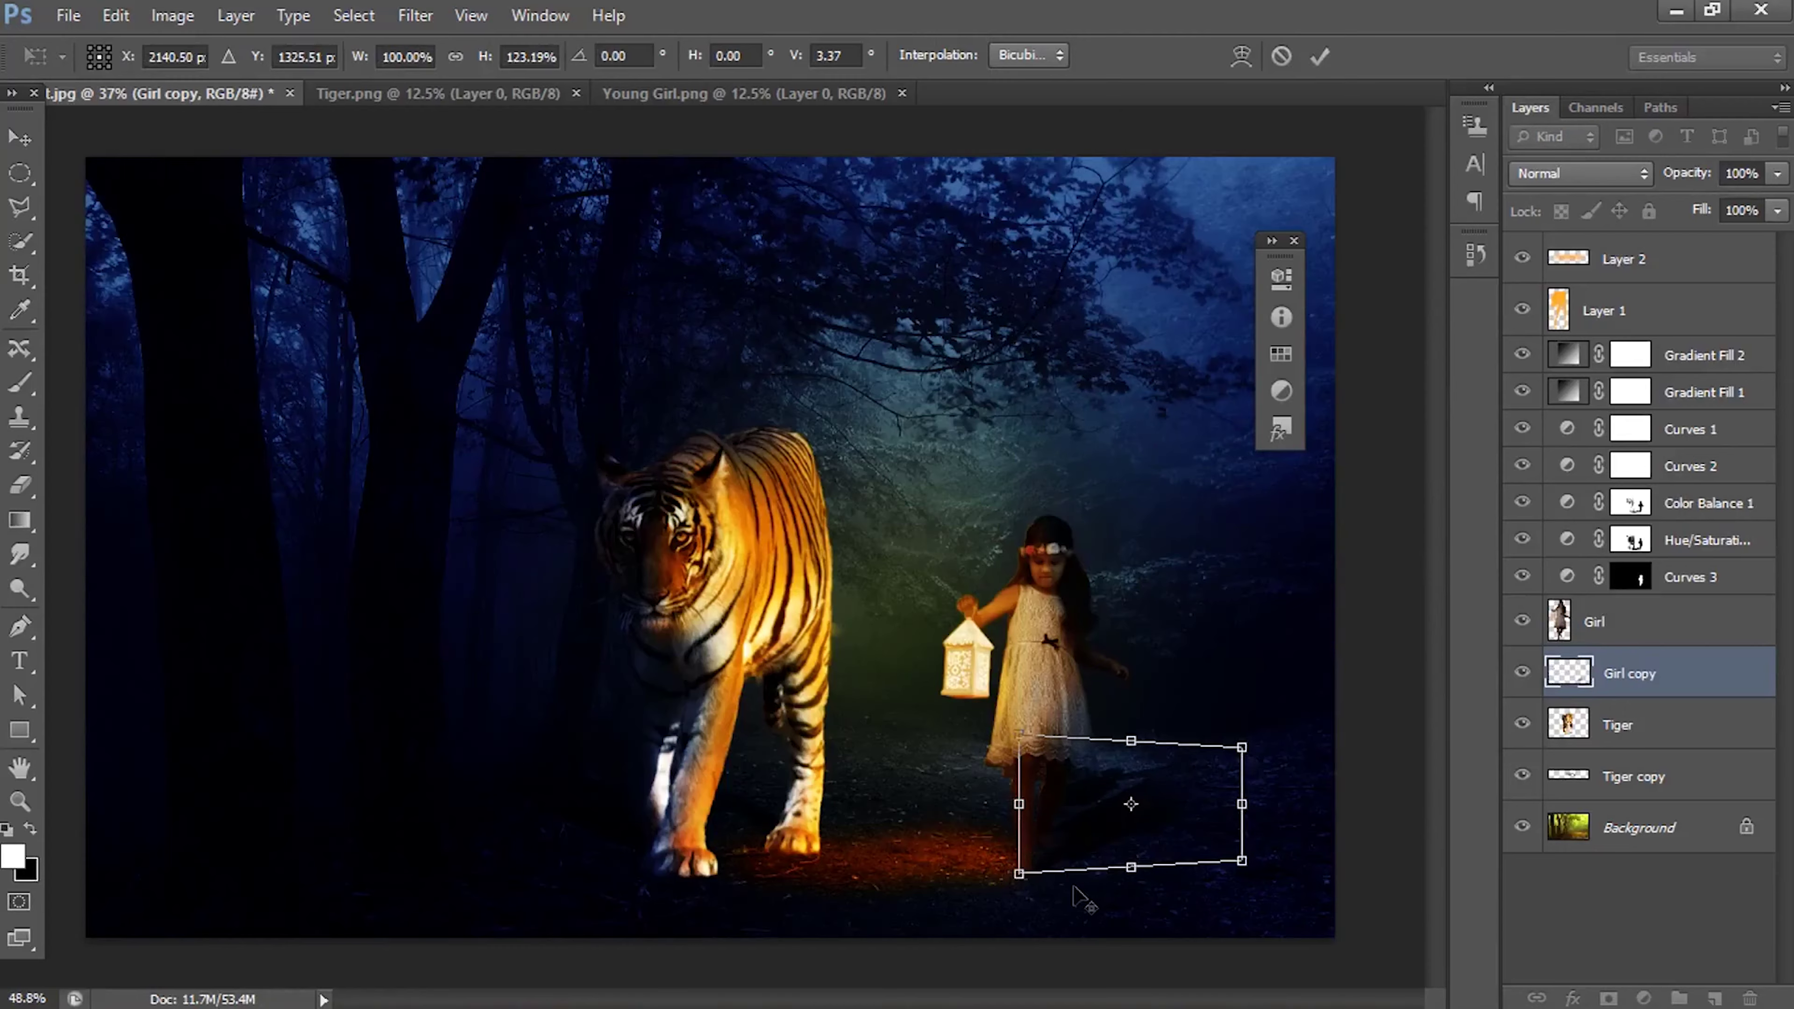
scroll(1007, 848, up, 3)
right_click(1116, 891)
click(1212, 646)
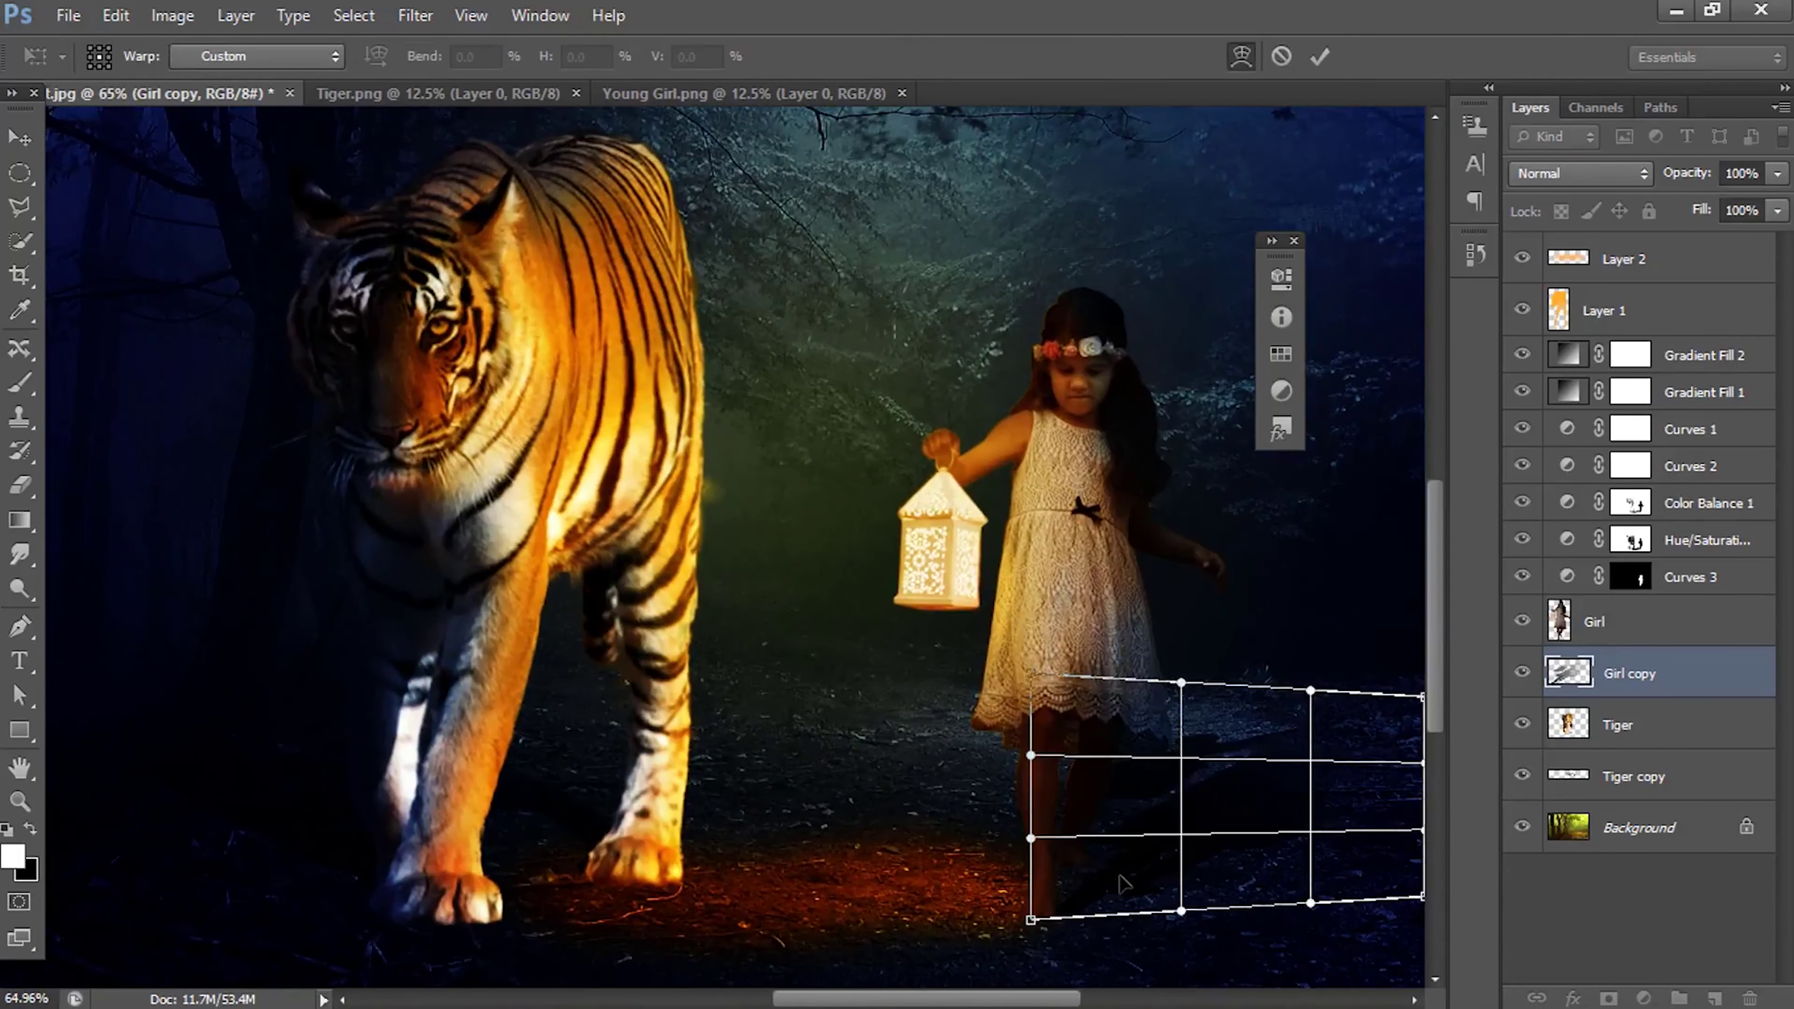
drag(1093, 859, 1011, 915)
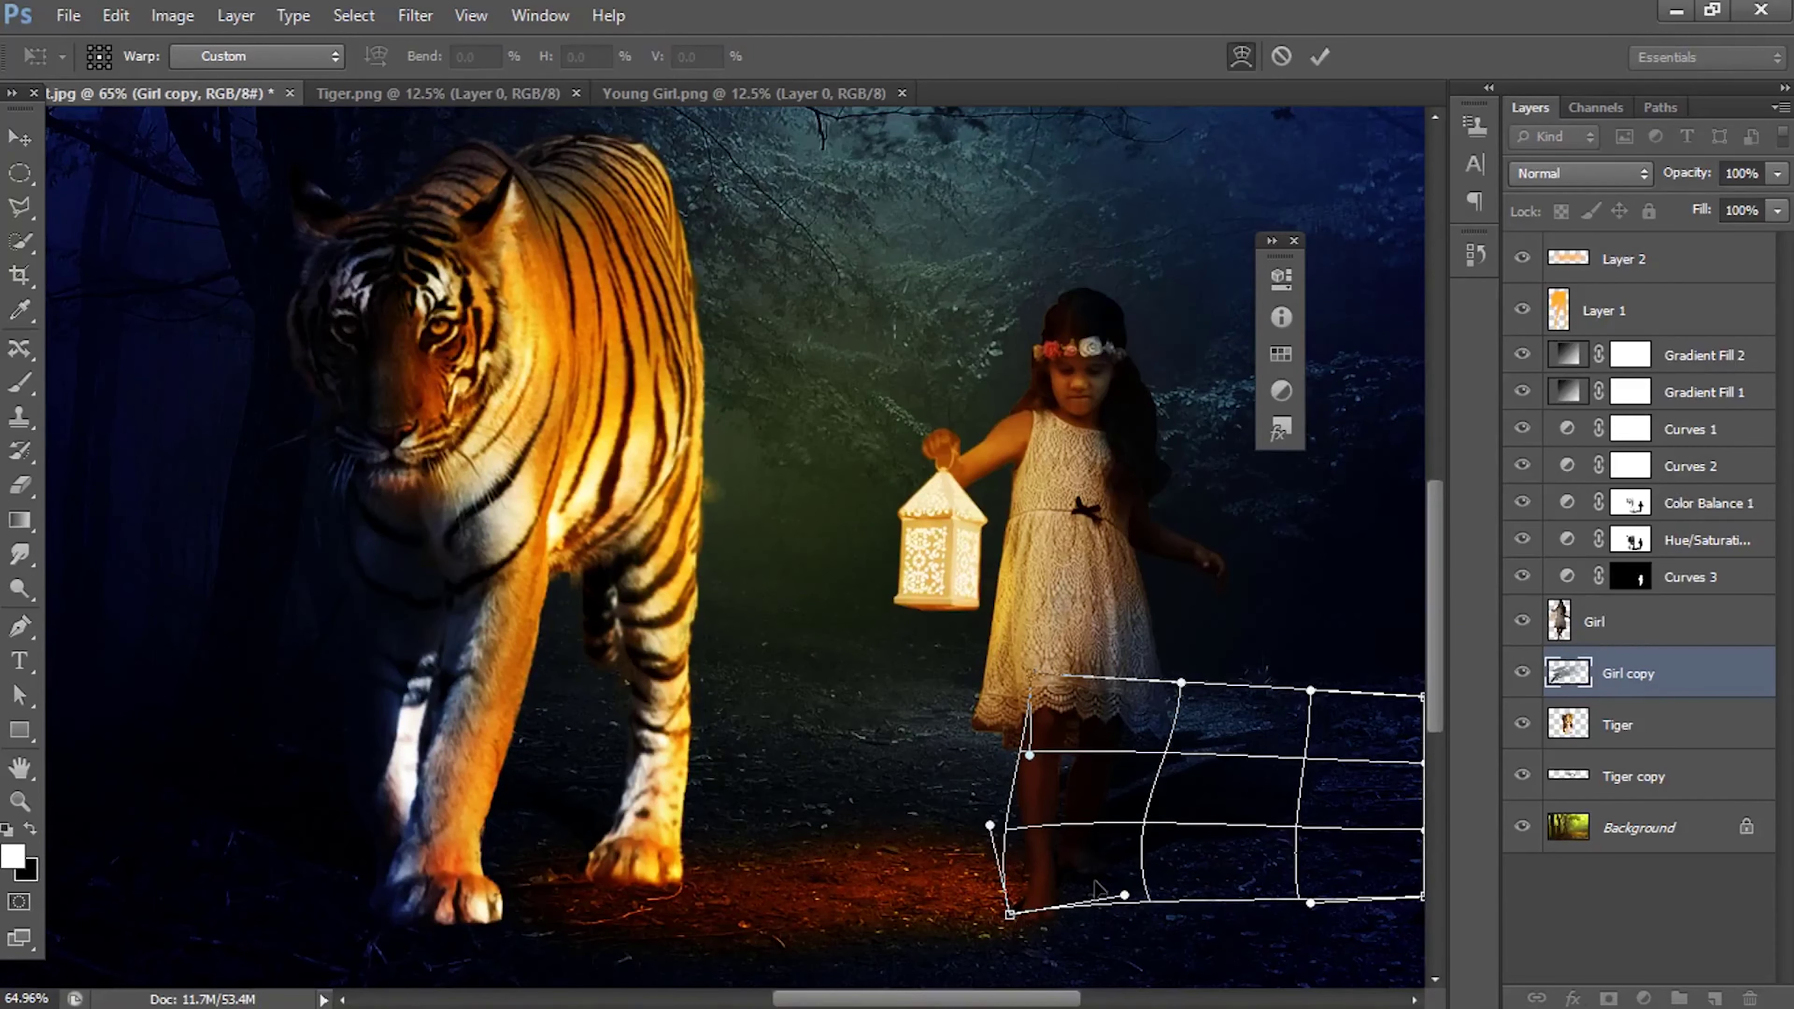
drag(1097, 875, 1045, 933)
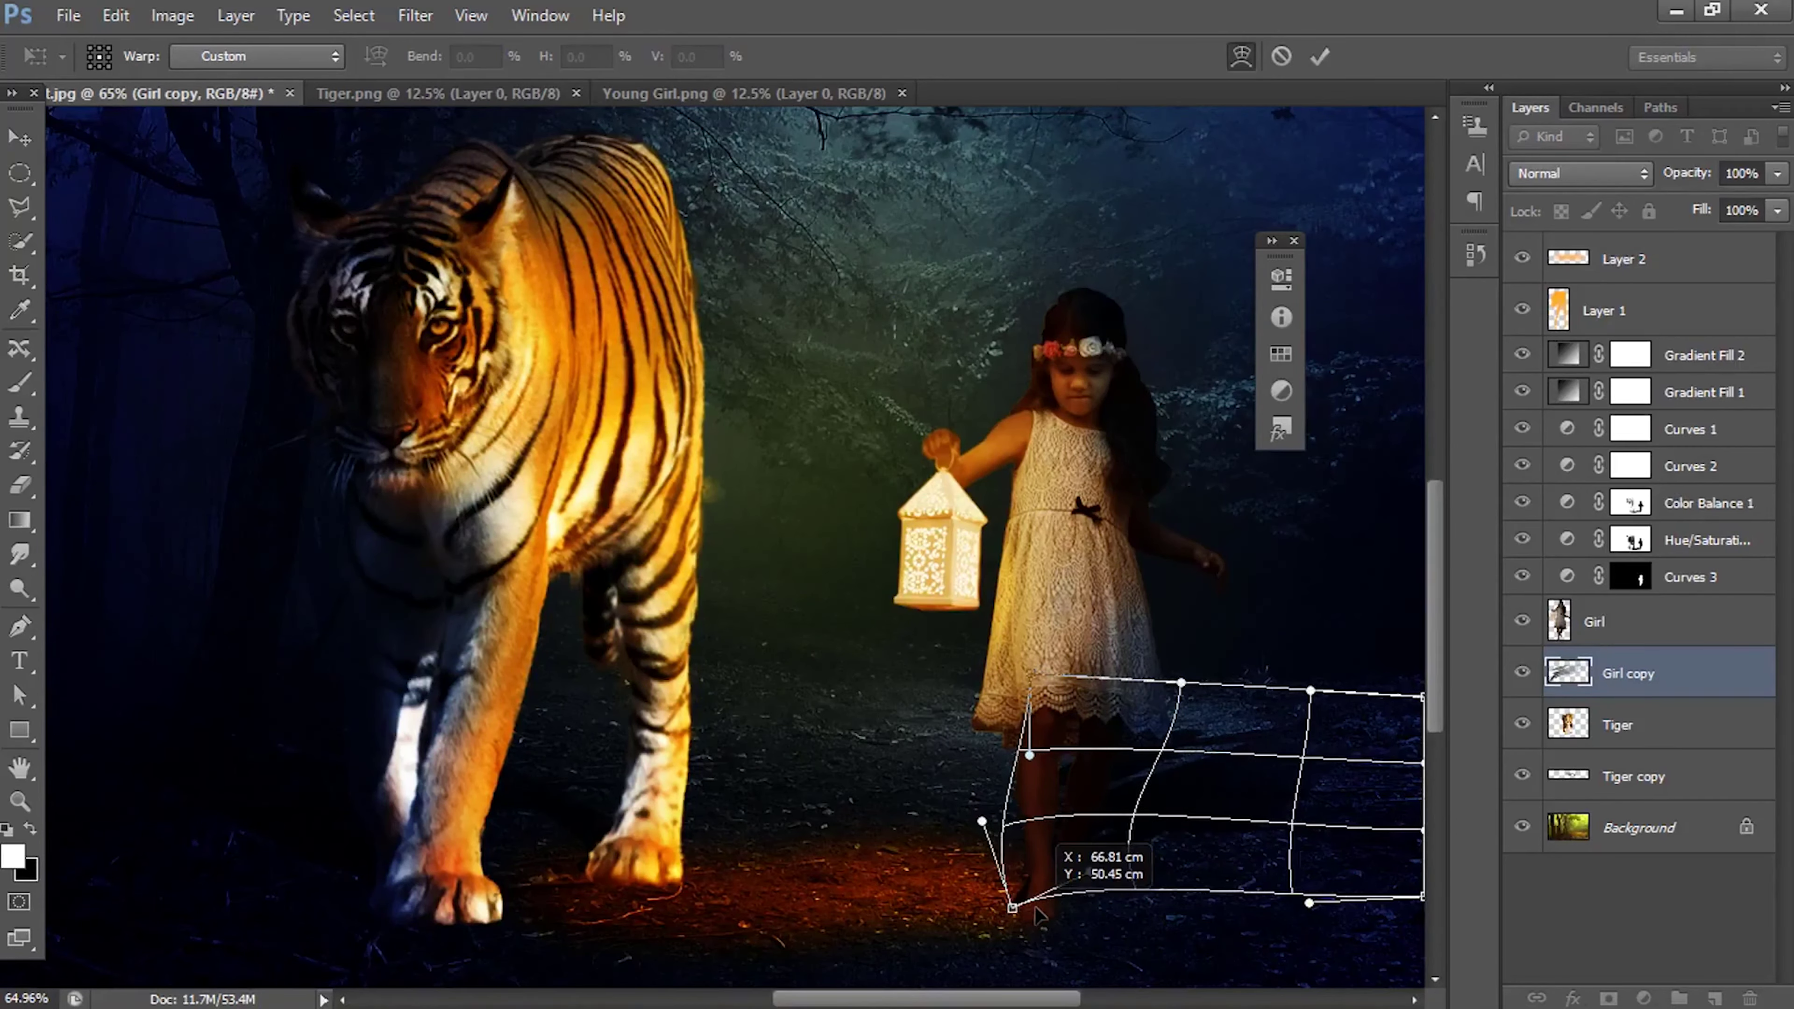
key(Return)
Step: Add a layer mask to the shadow and paint it out with a 94 px black brush
scroll(1151, 961, down, 1)
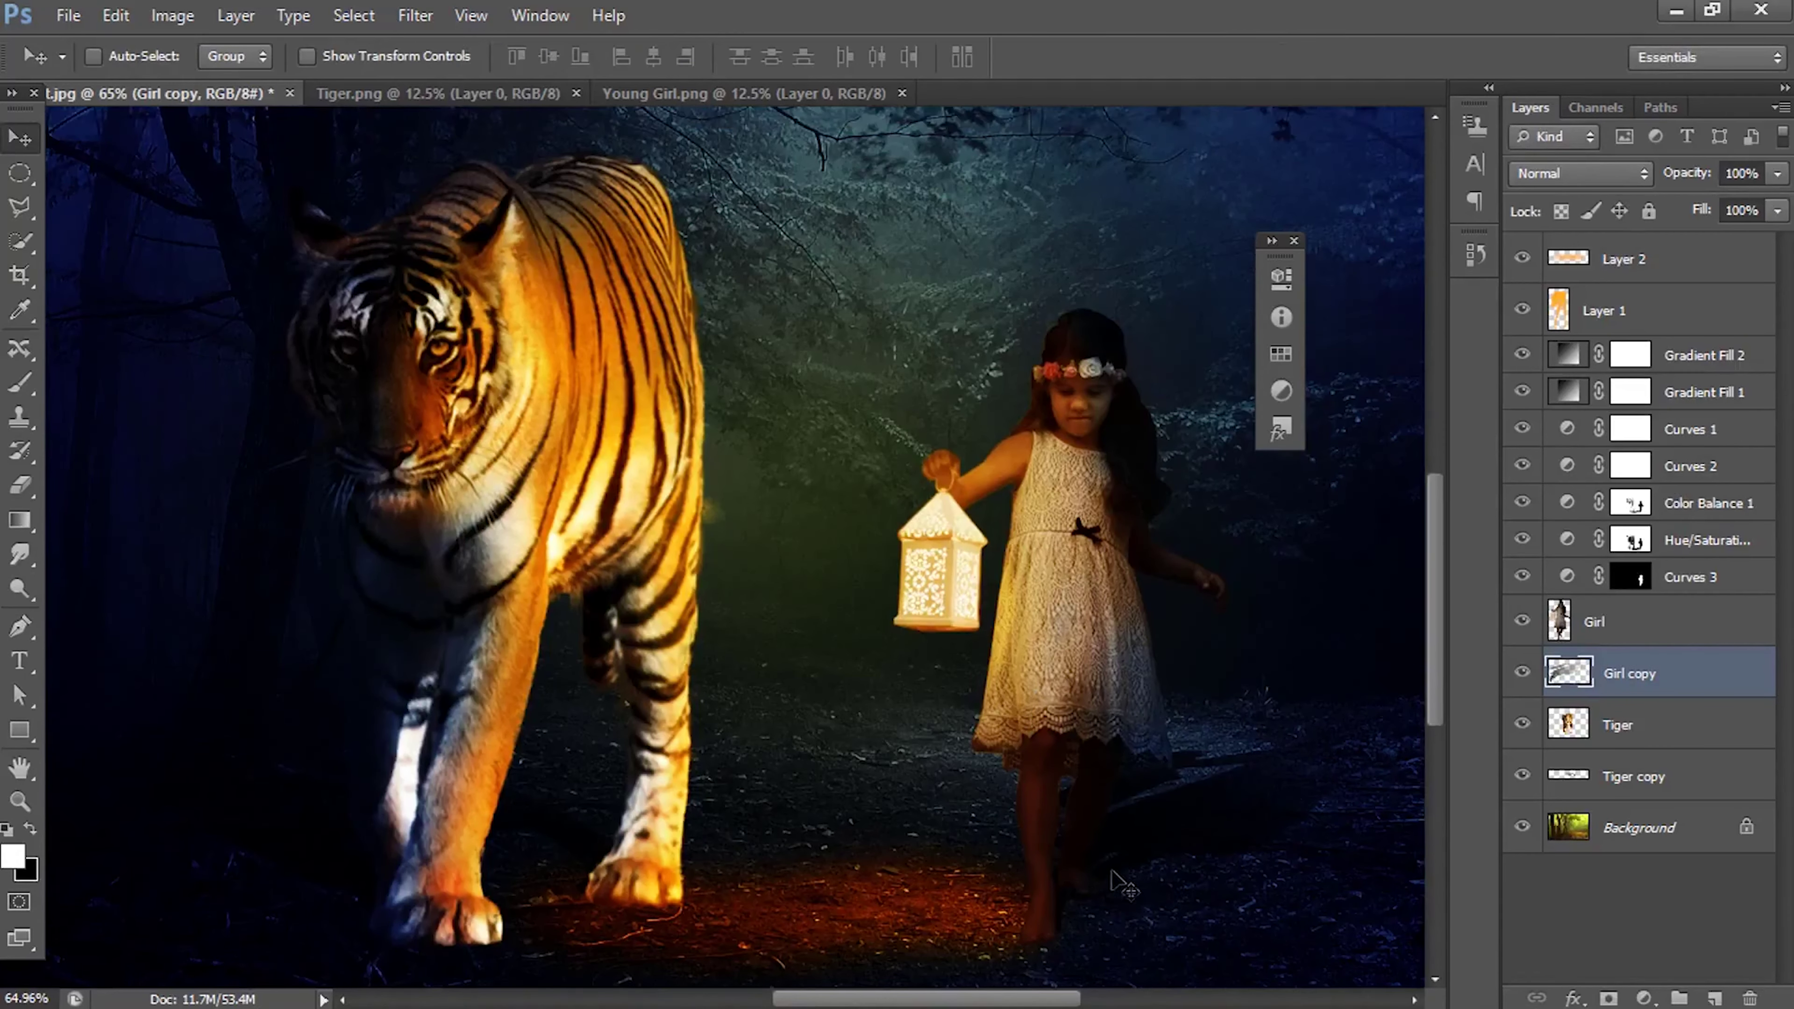
scroll(1168, 851, down, 2)
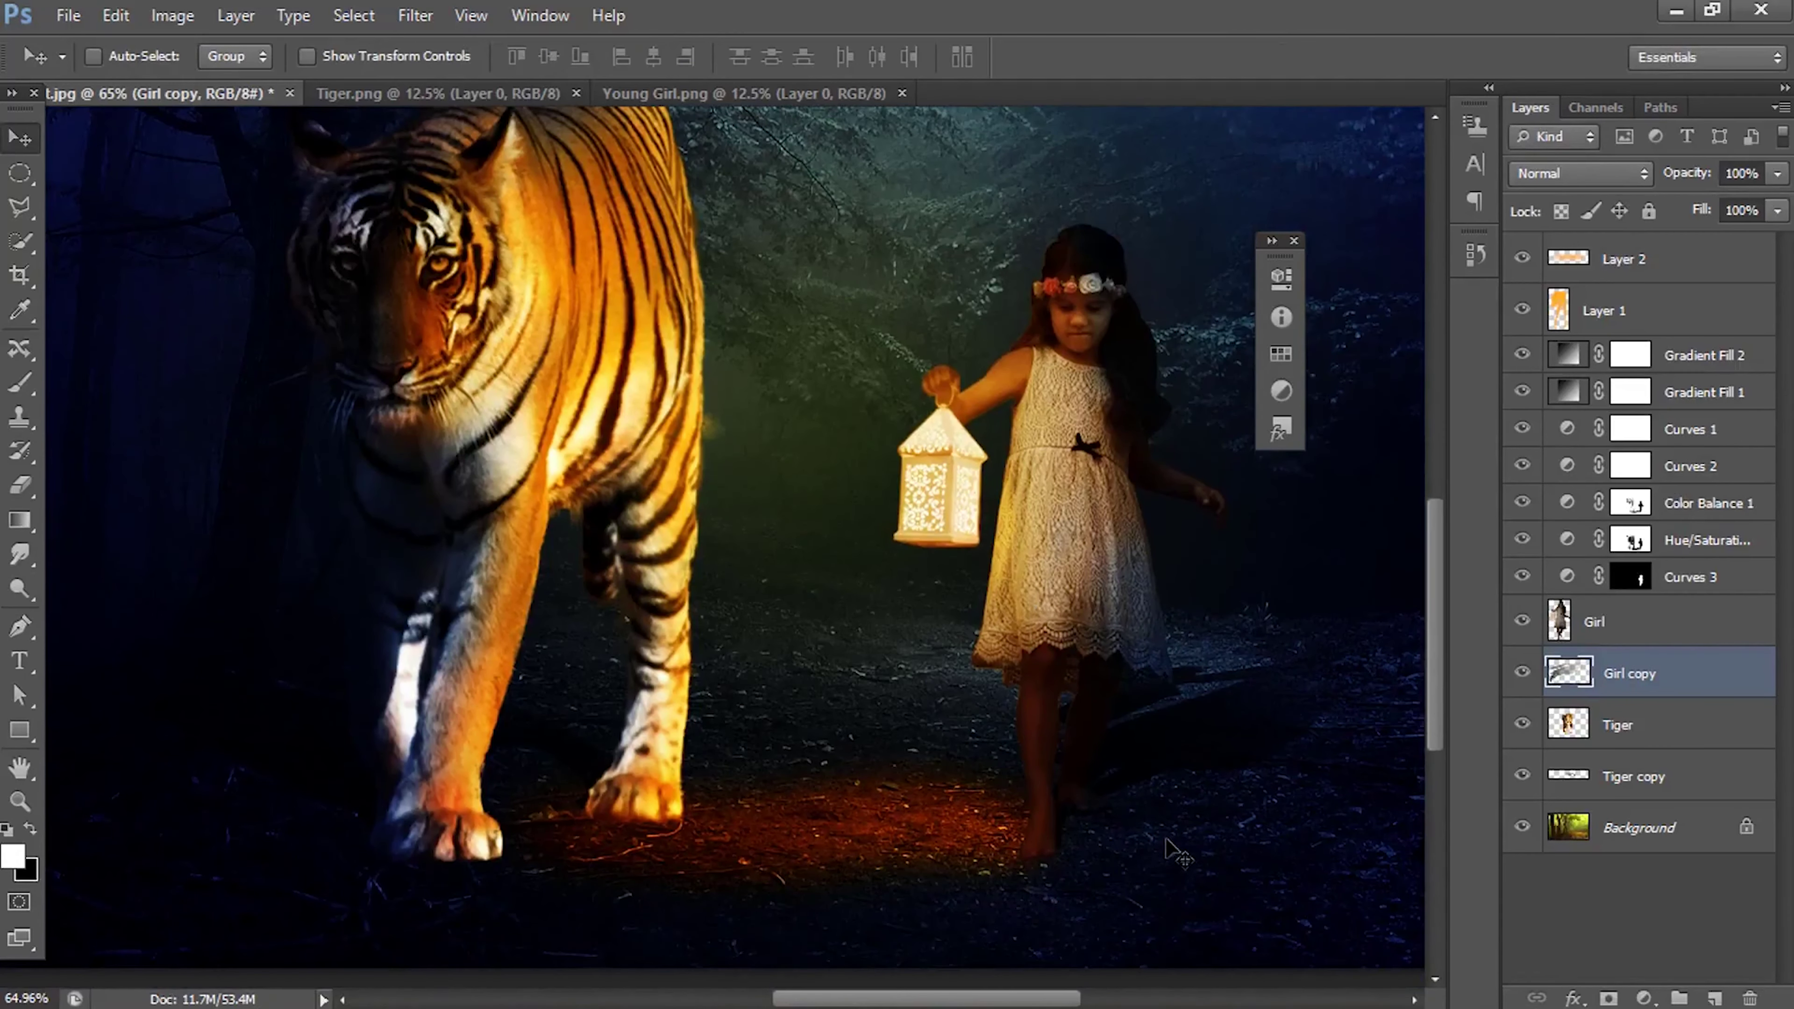
click(1608, 996)
key(b)
key(x)
right_click(1175, 845)
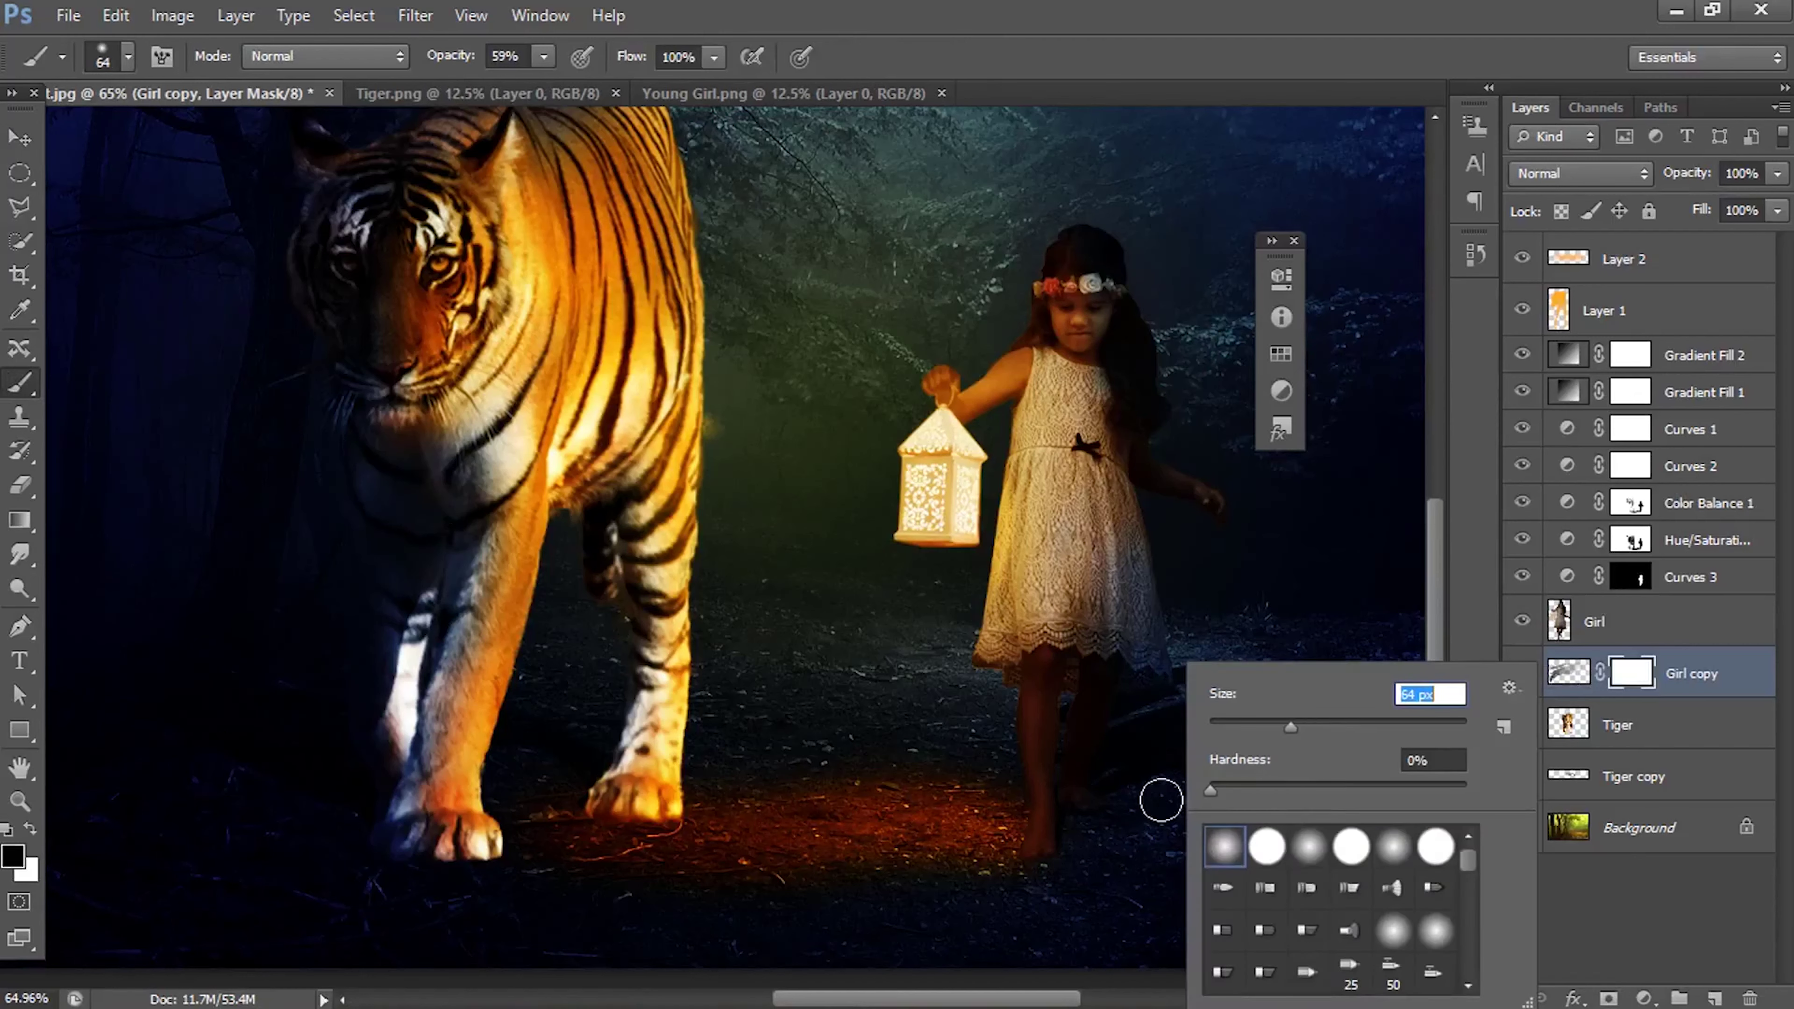
key(Return)
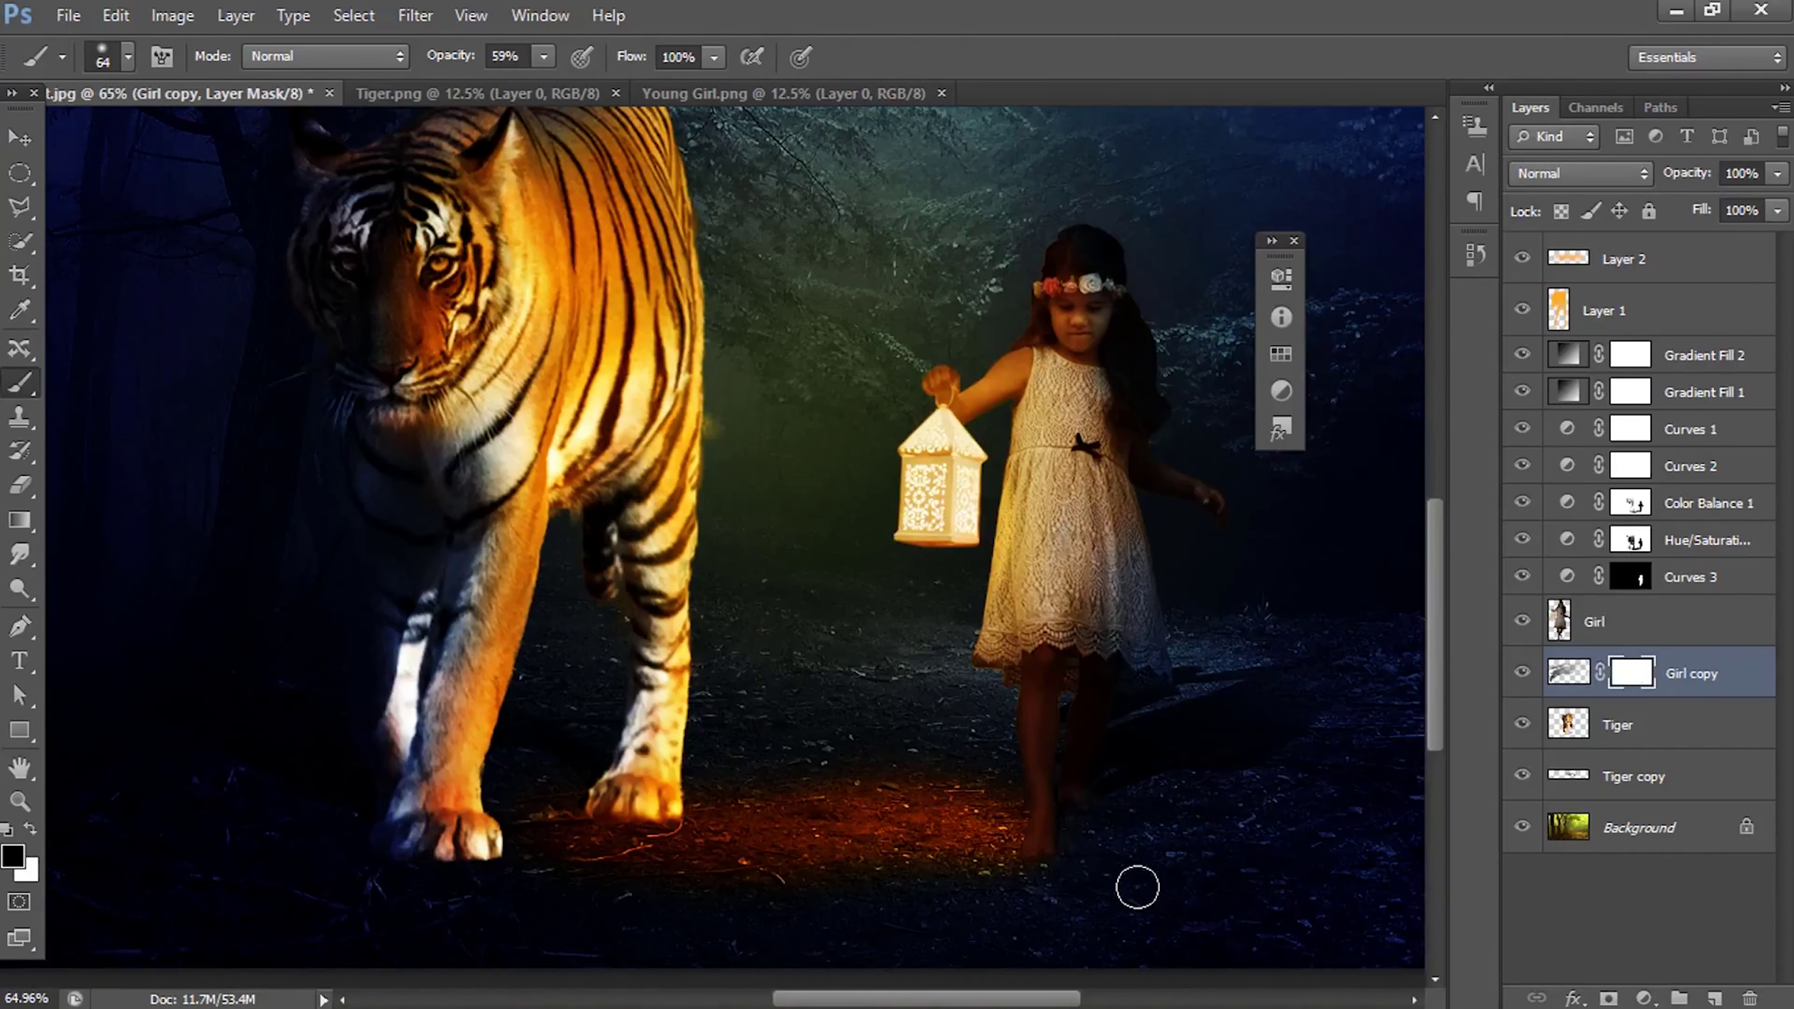
right_click(1353, 684)
drag(1461, 726, 1507, 726)
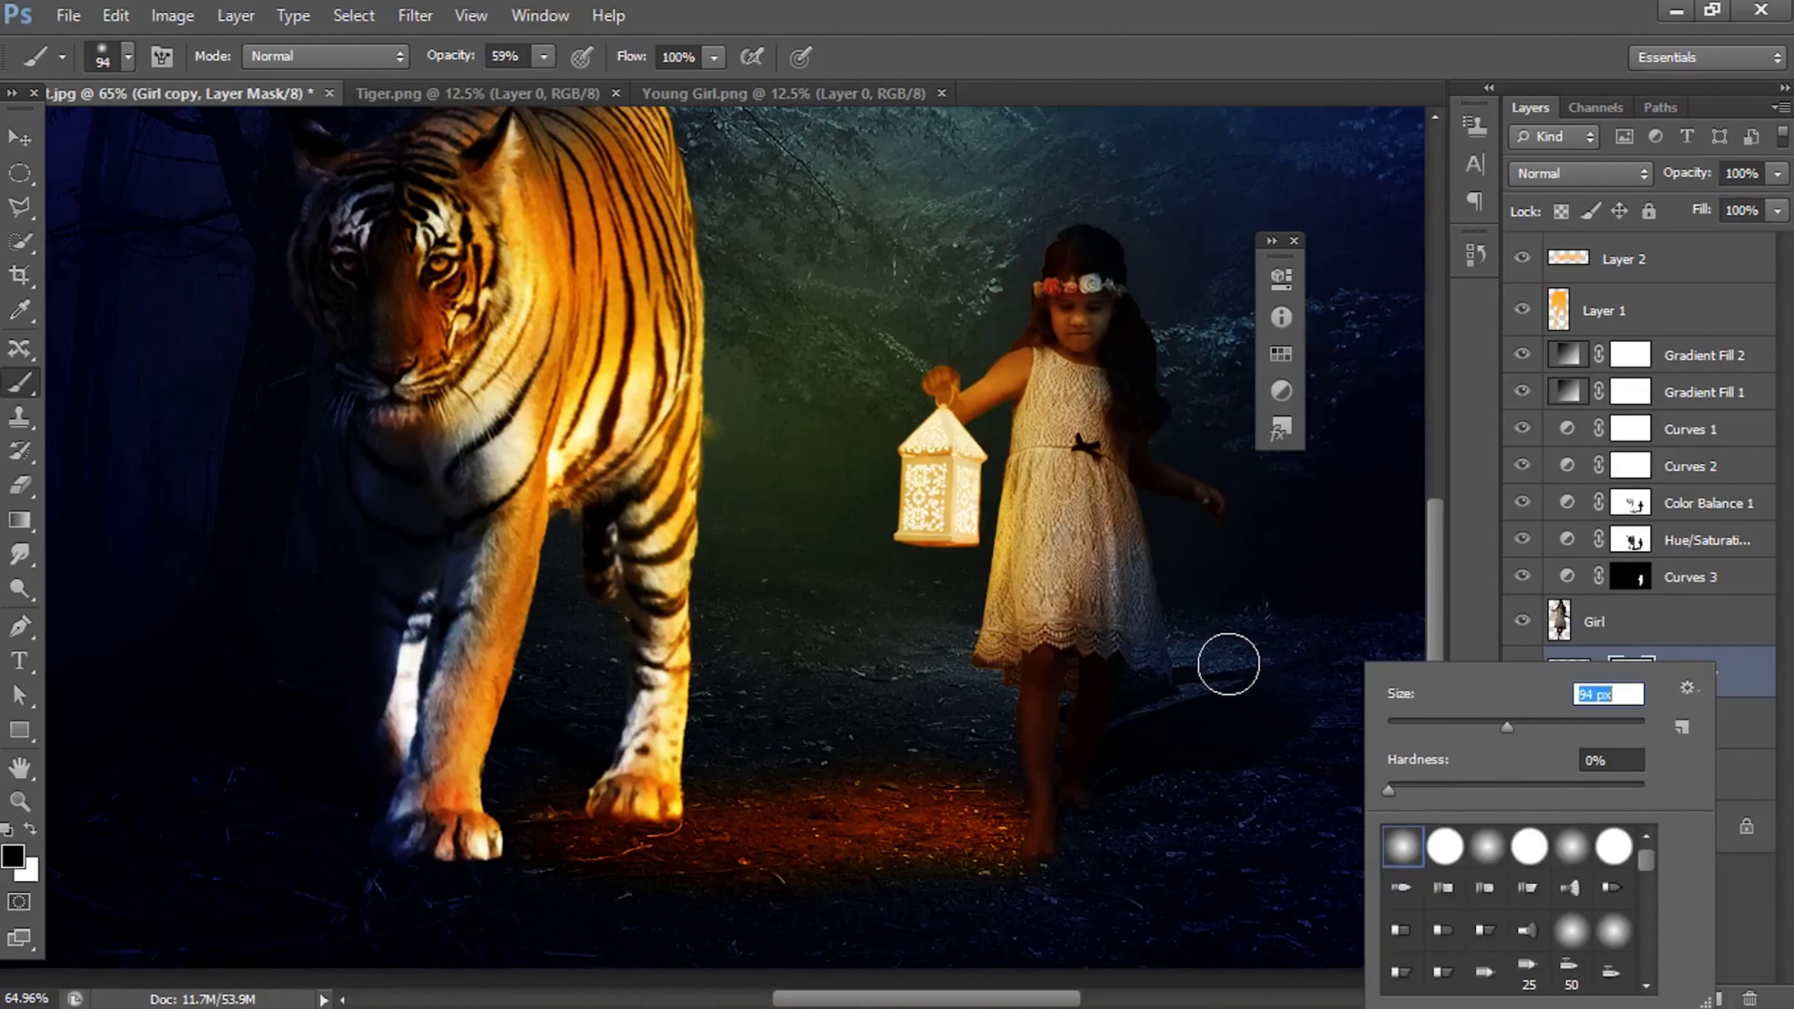
key(Return)
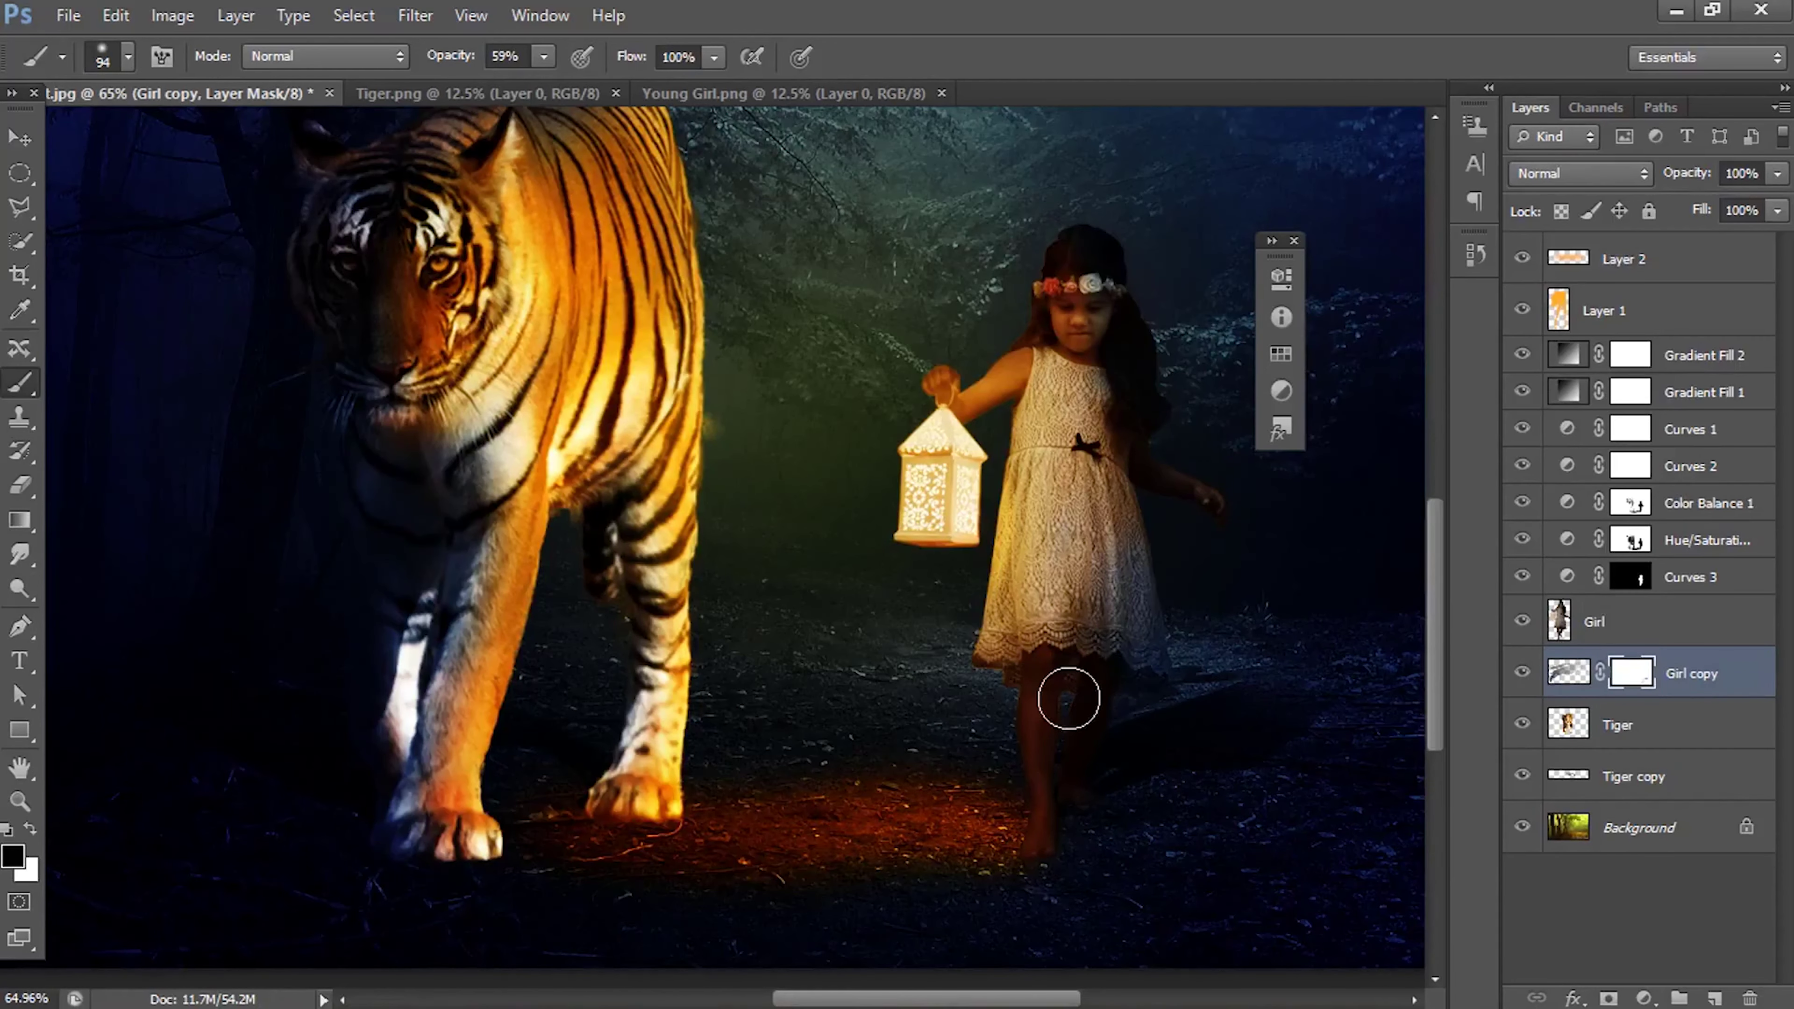
scroll(959, 753, down, 1)
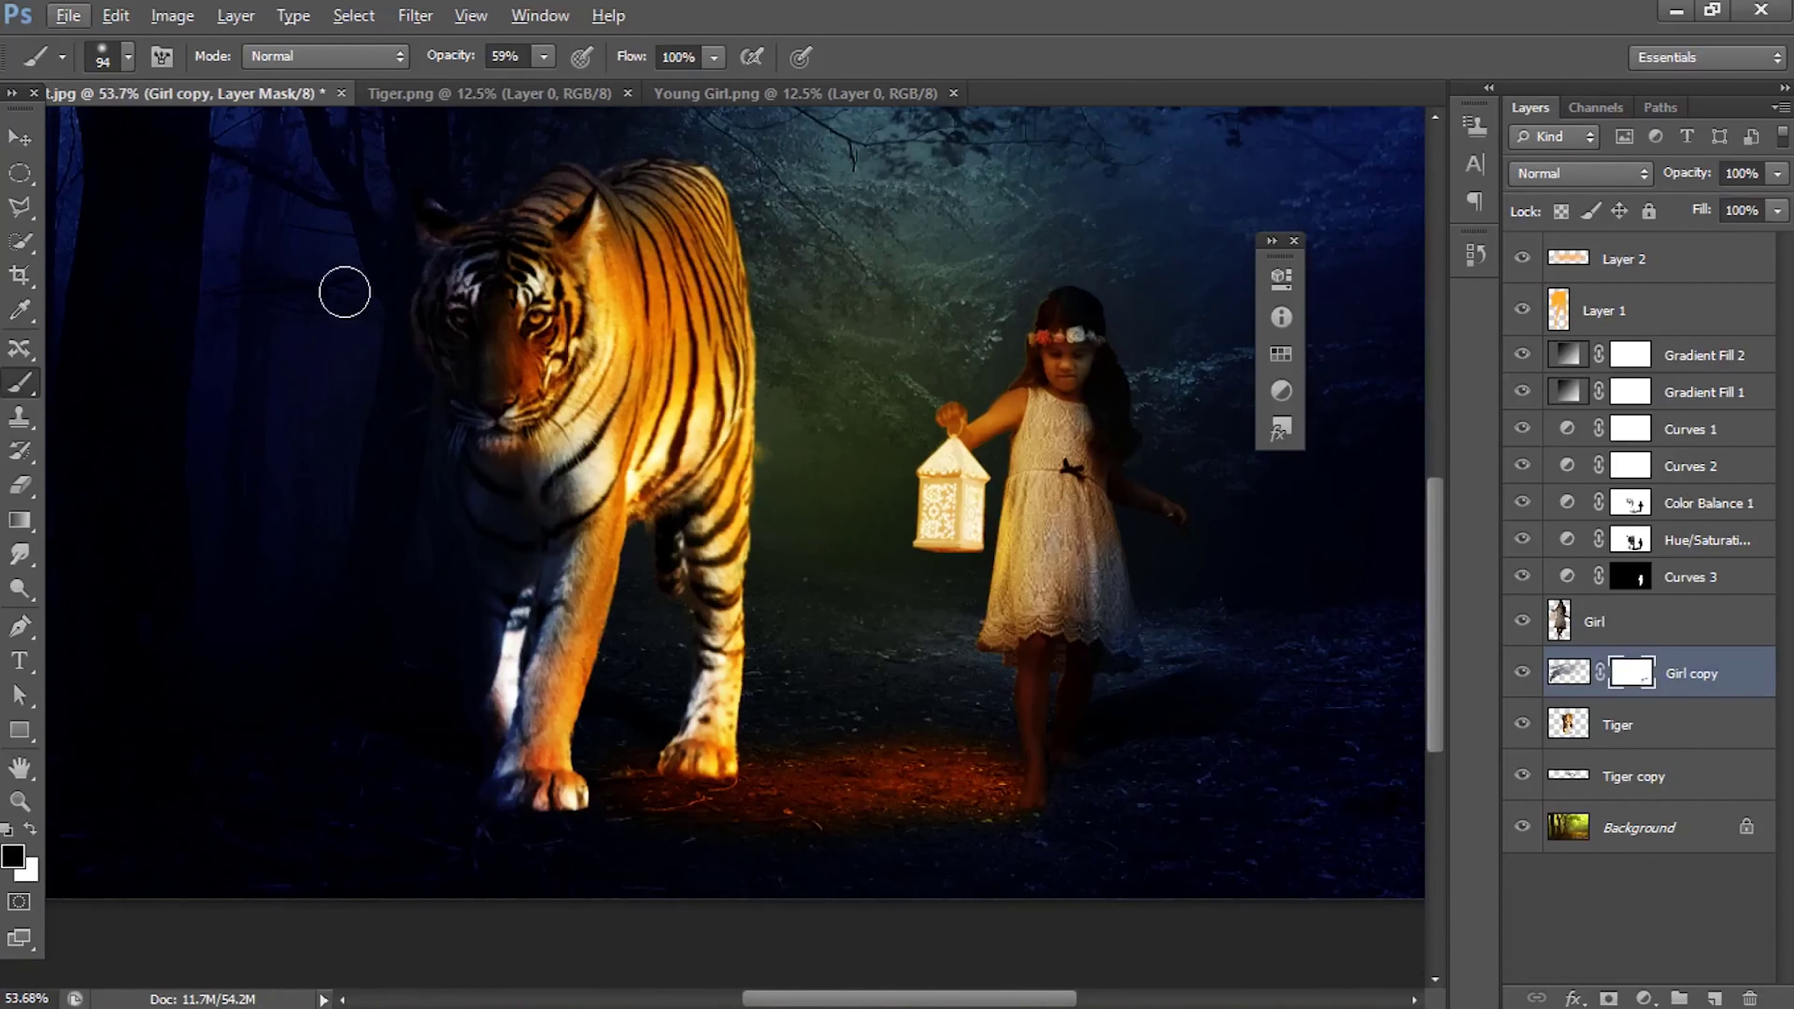
key(x)
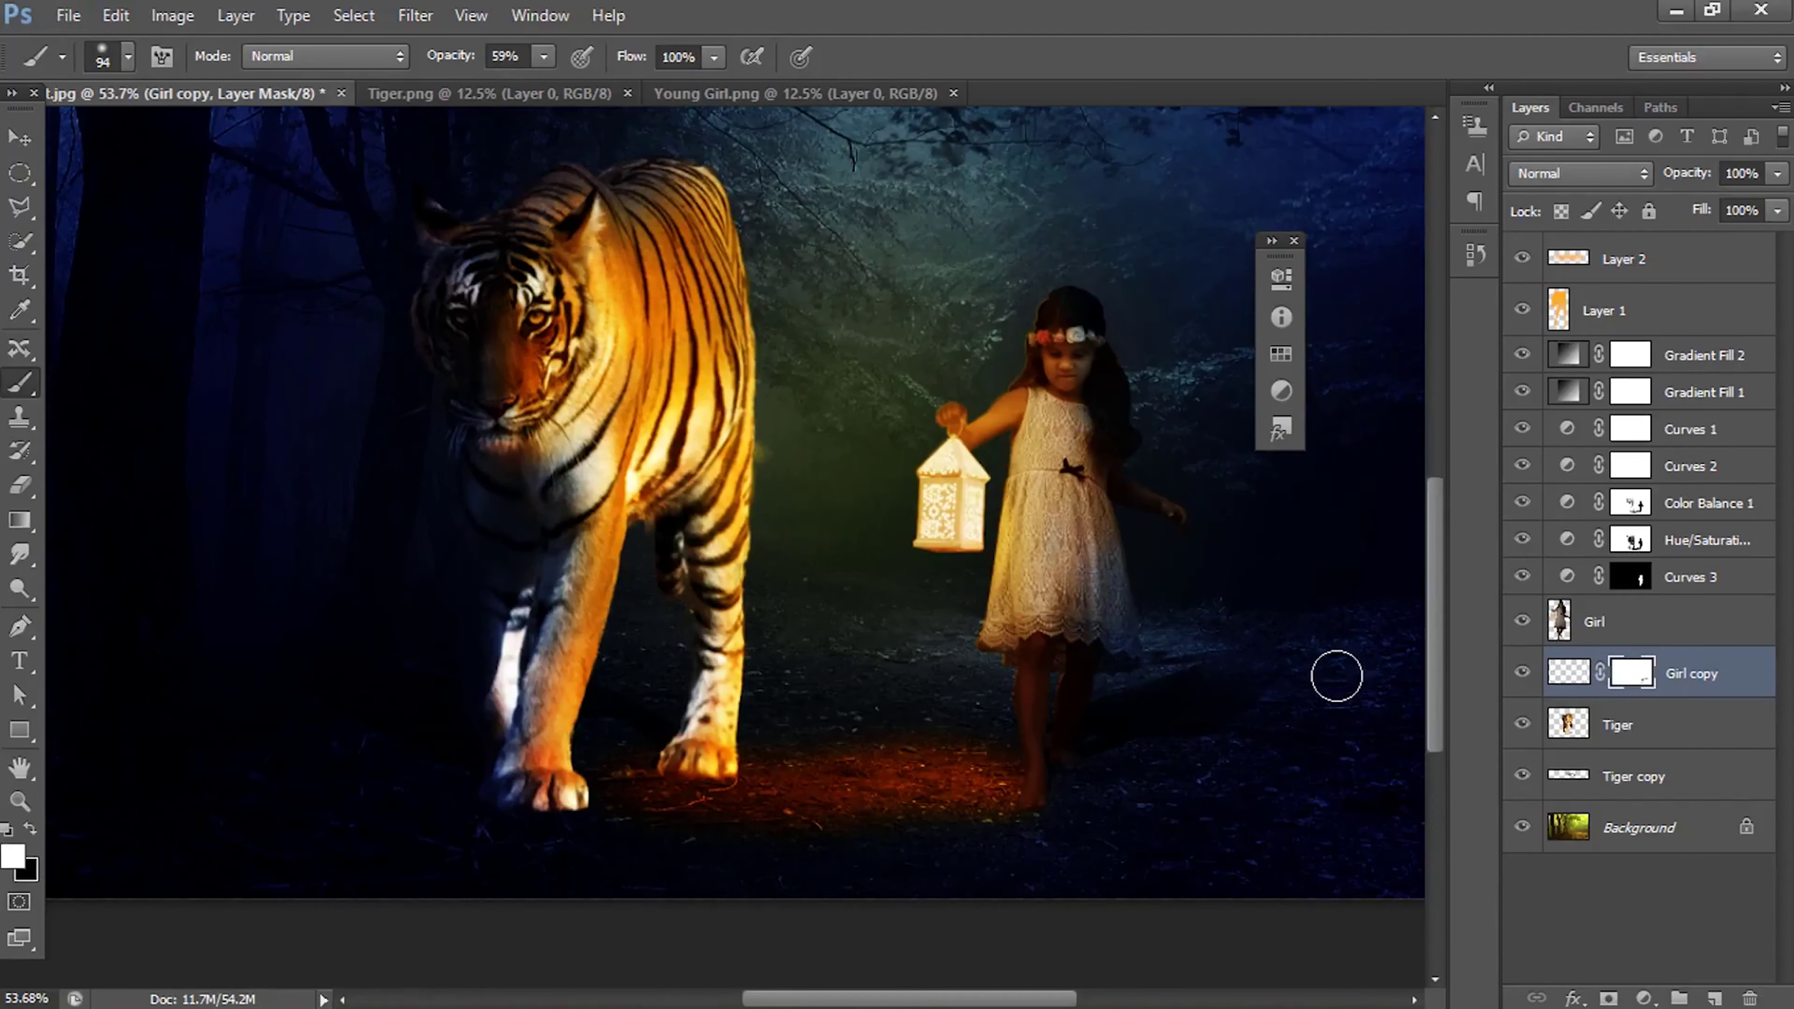
Step: Refine the shadow again with a slight warp and a perspective transform
key(v)
scroll(911, 717, down, 3)
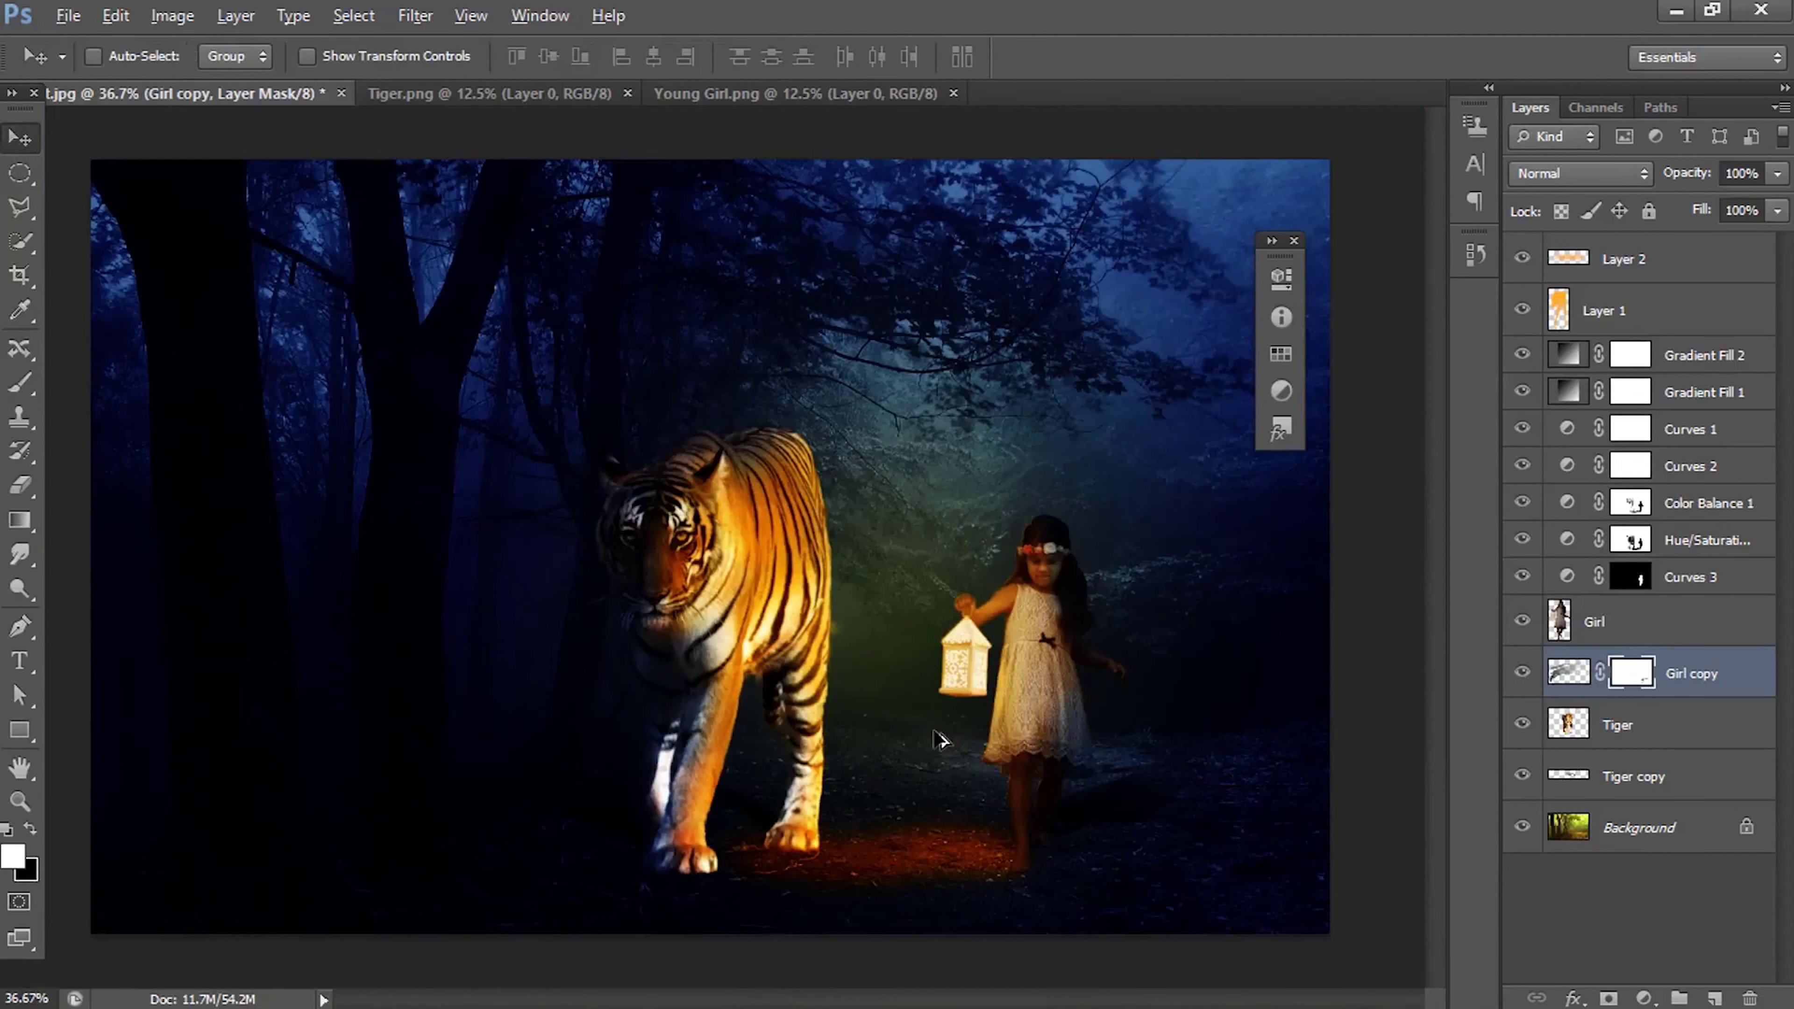
scroll(1132, 792, up, 1)
scroll(1200, 833, up, 1)
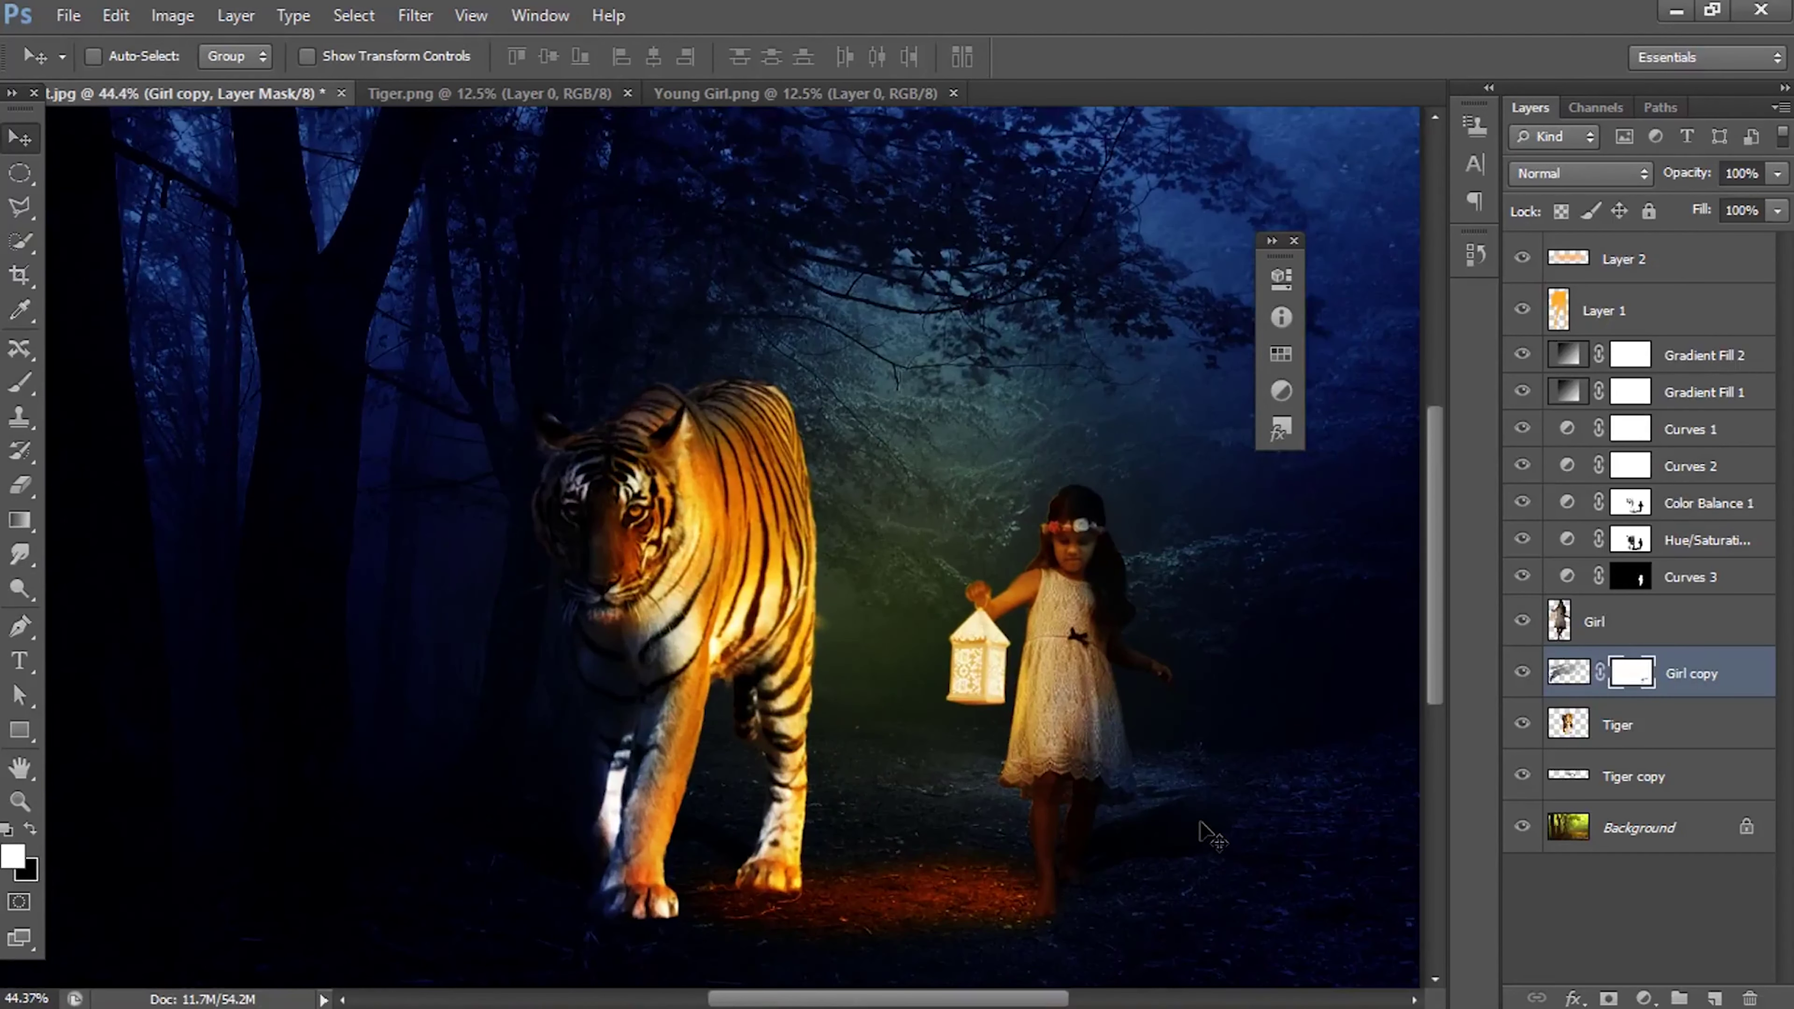
key(ctrl+t)
right_click(1189, 816)
click(1287, 576)
drag(1309, 763, 1276, 760)
right_click(1258, 814)
click(1289, 540)
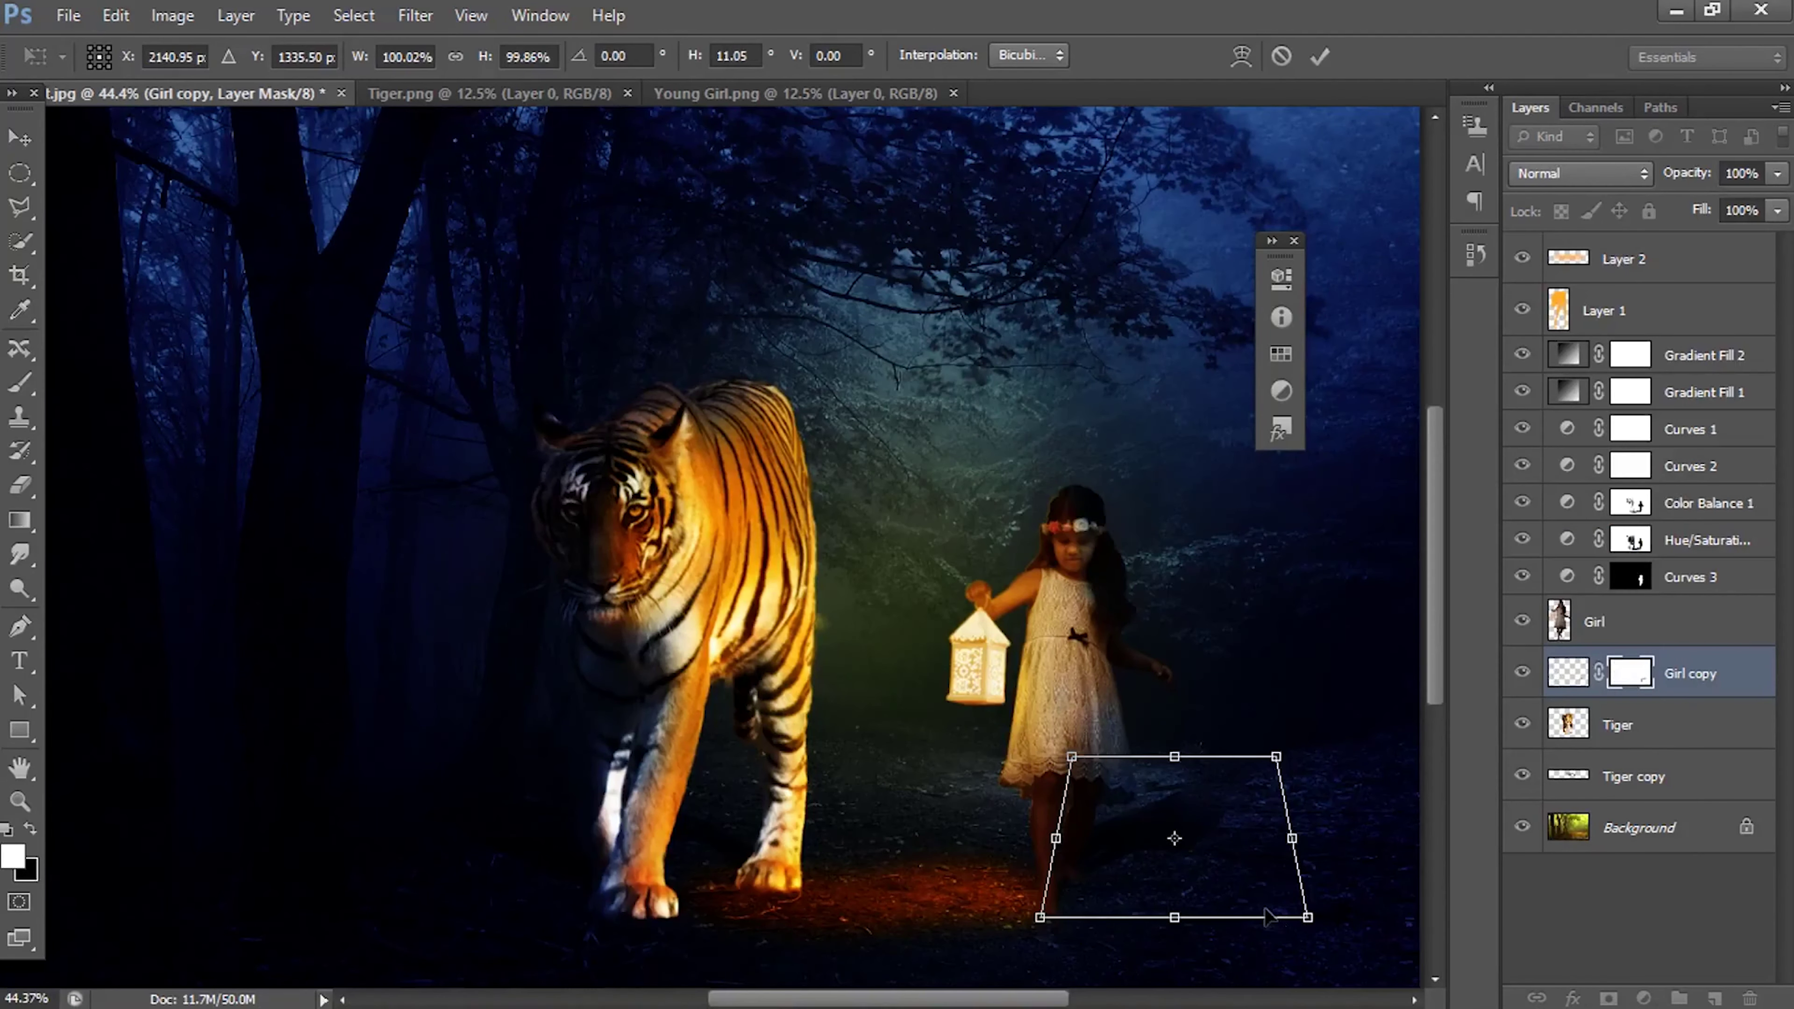
key(Return)
scroll(1261, 773, down, 2)
Step: Lower the shadow layer's opacity to 46%
click(1776, 173)
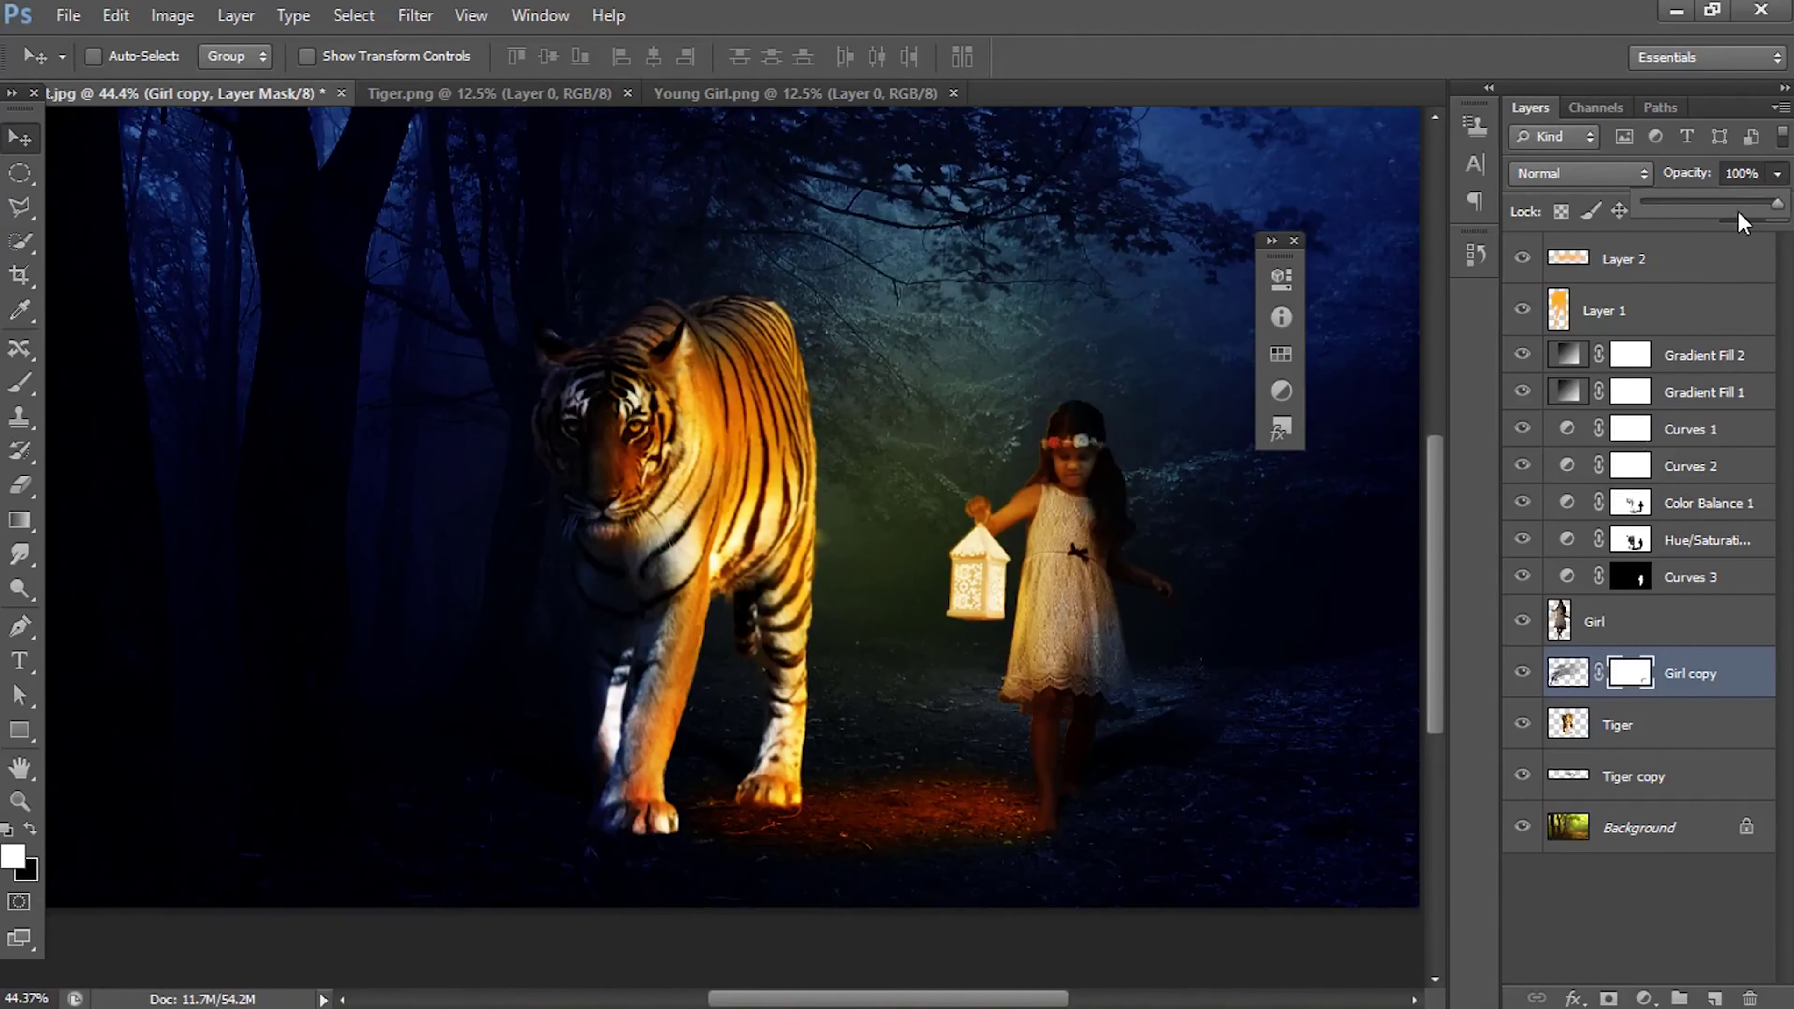
drag(1778, 203, 1723, 207)
scroll(1245, 669, down, 1)
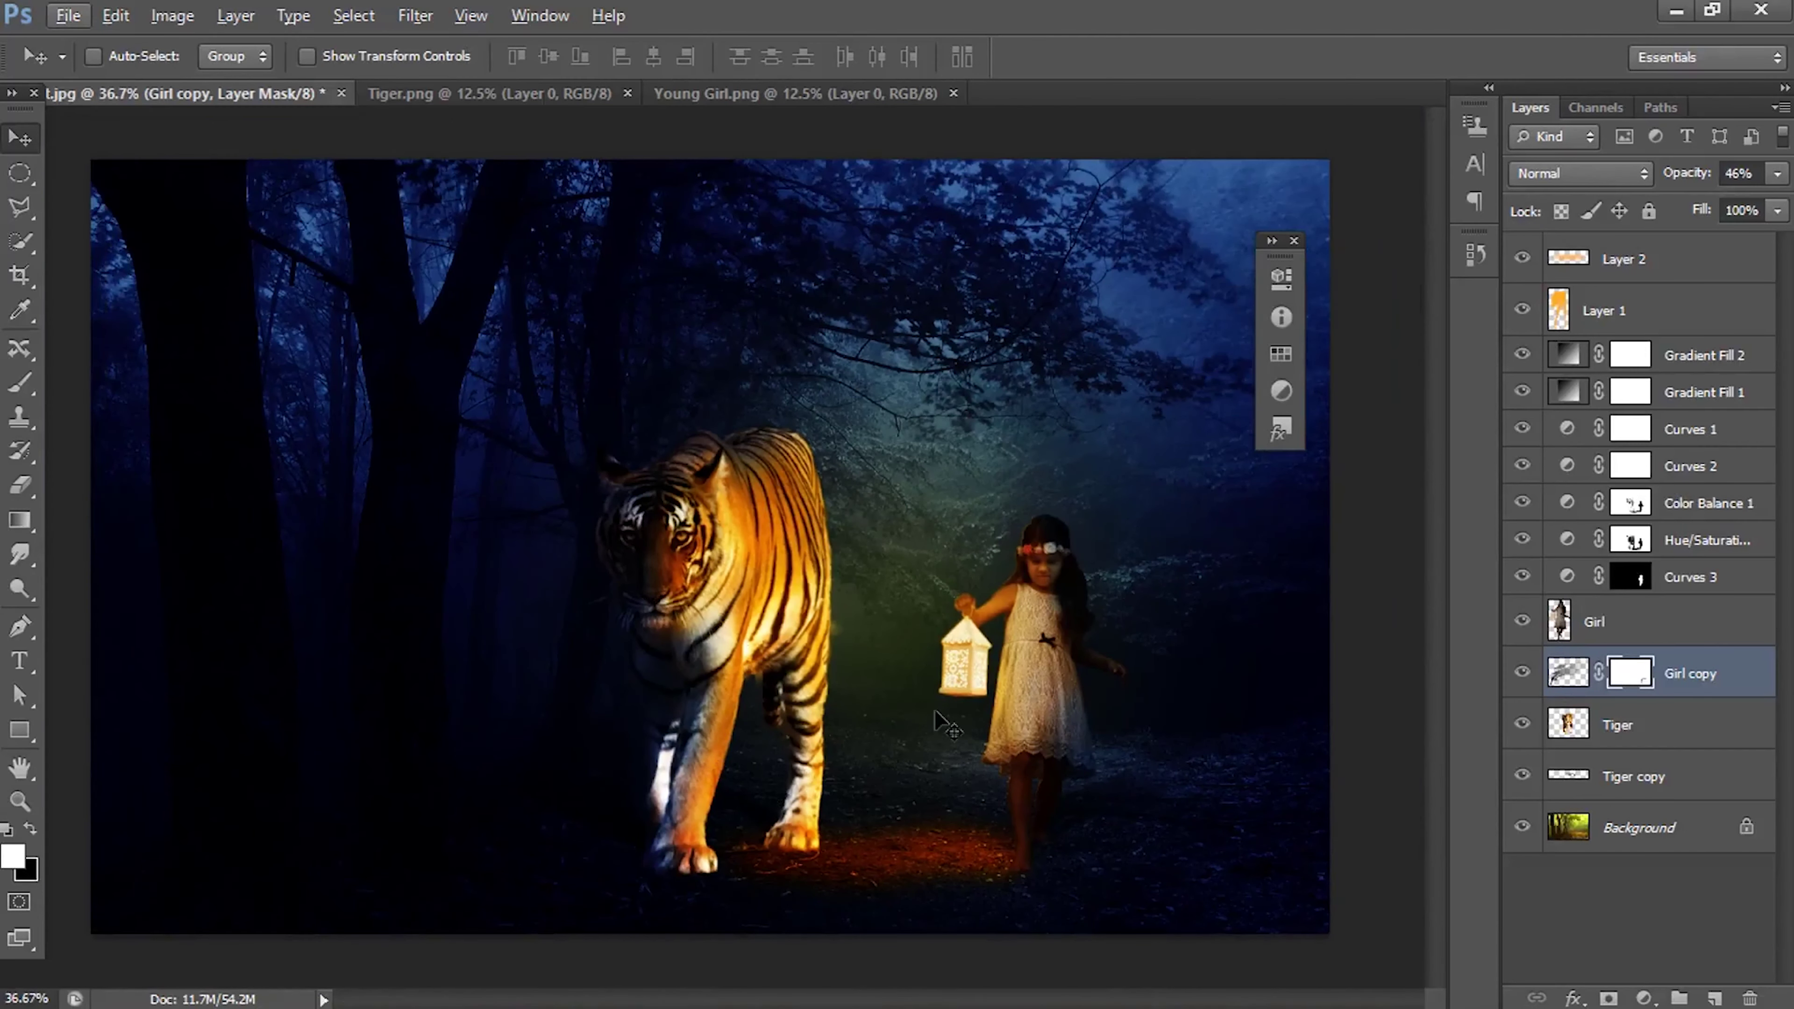
scroll(946, 724, down, 1)
scroll(913, 753, down, 1)
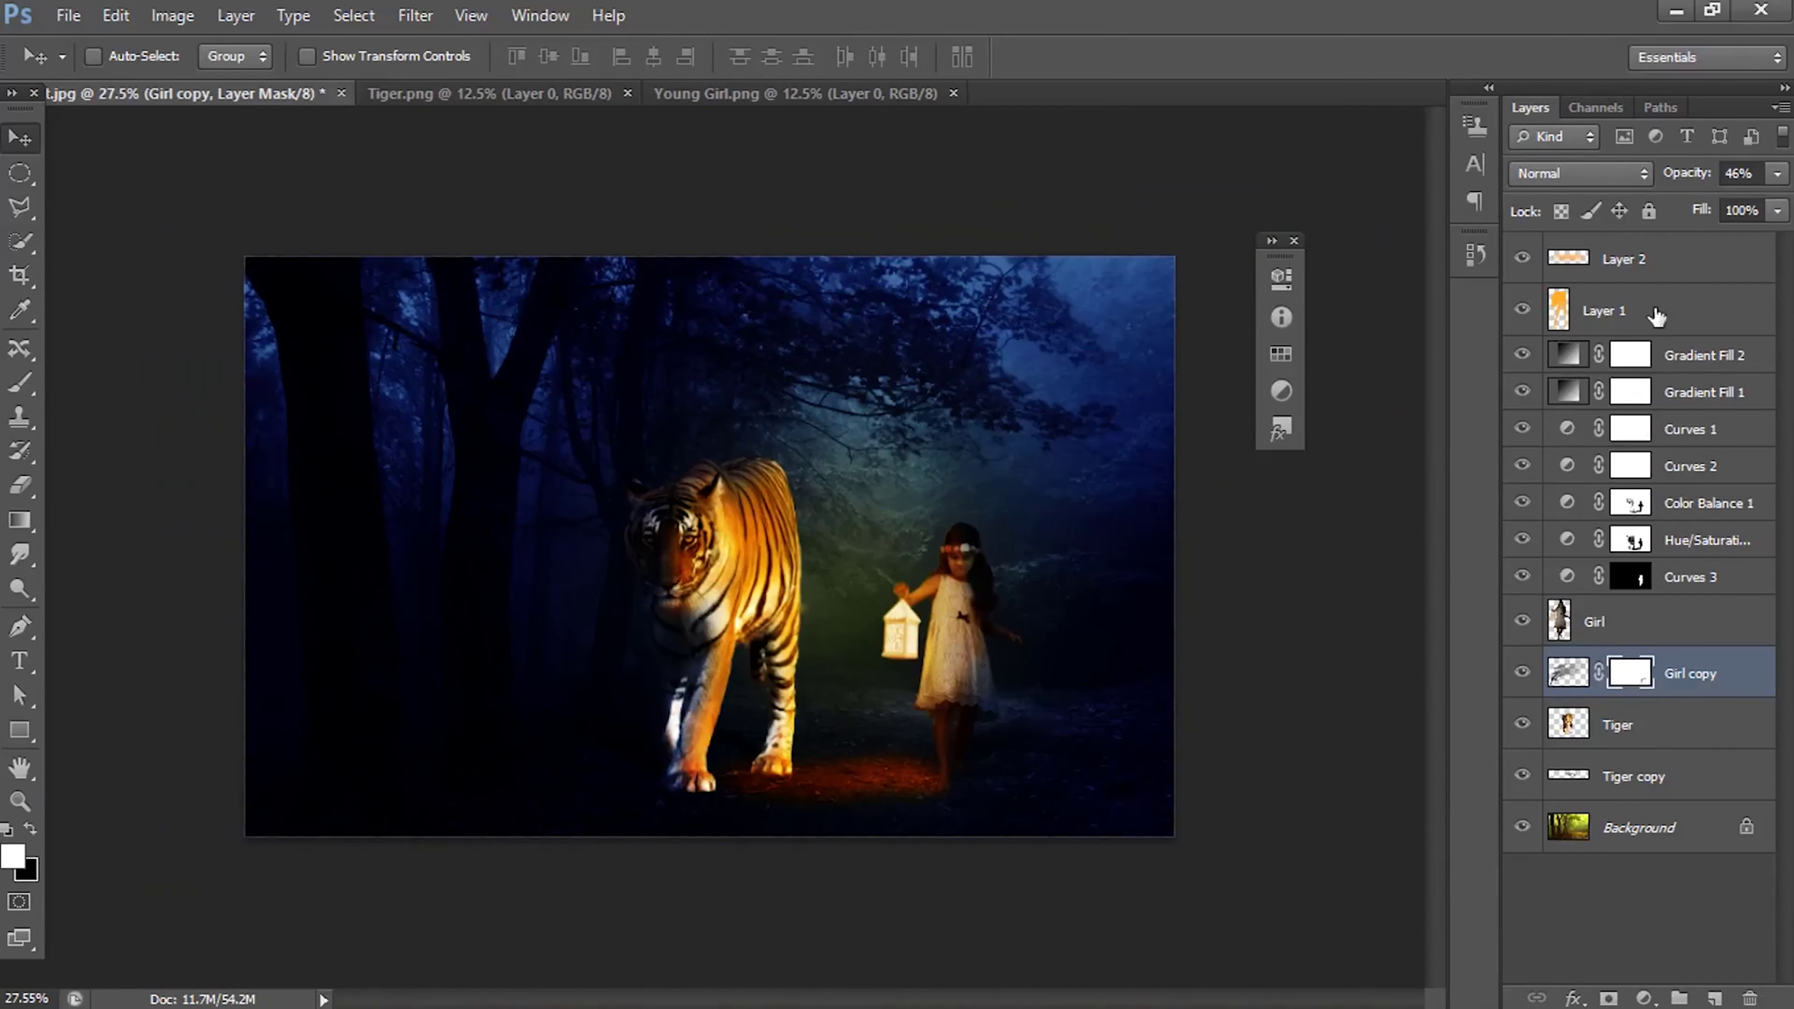
click(1666, 260)
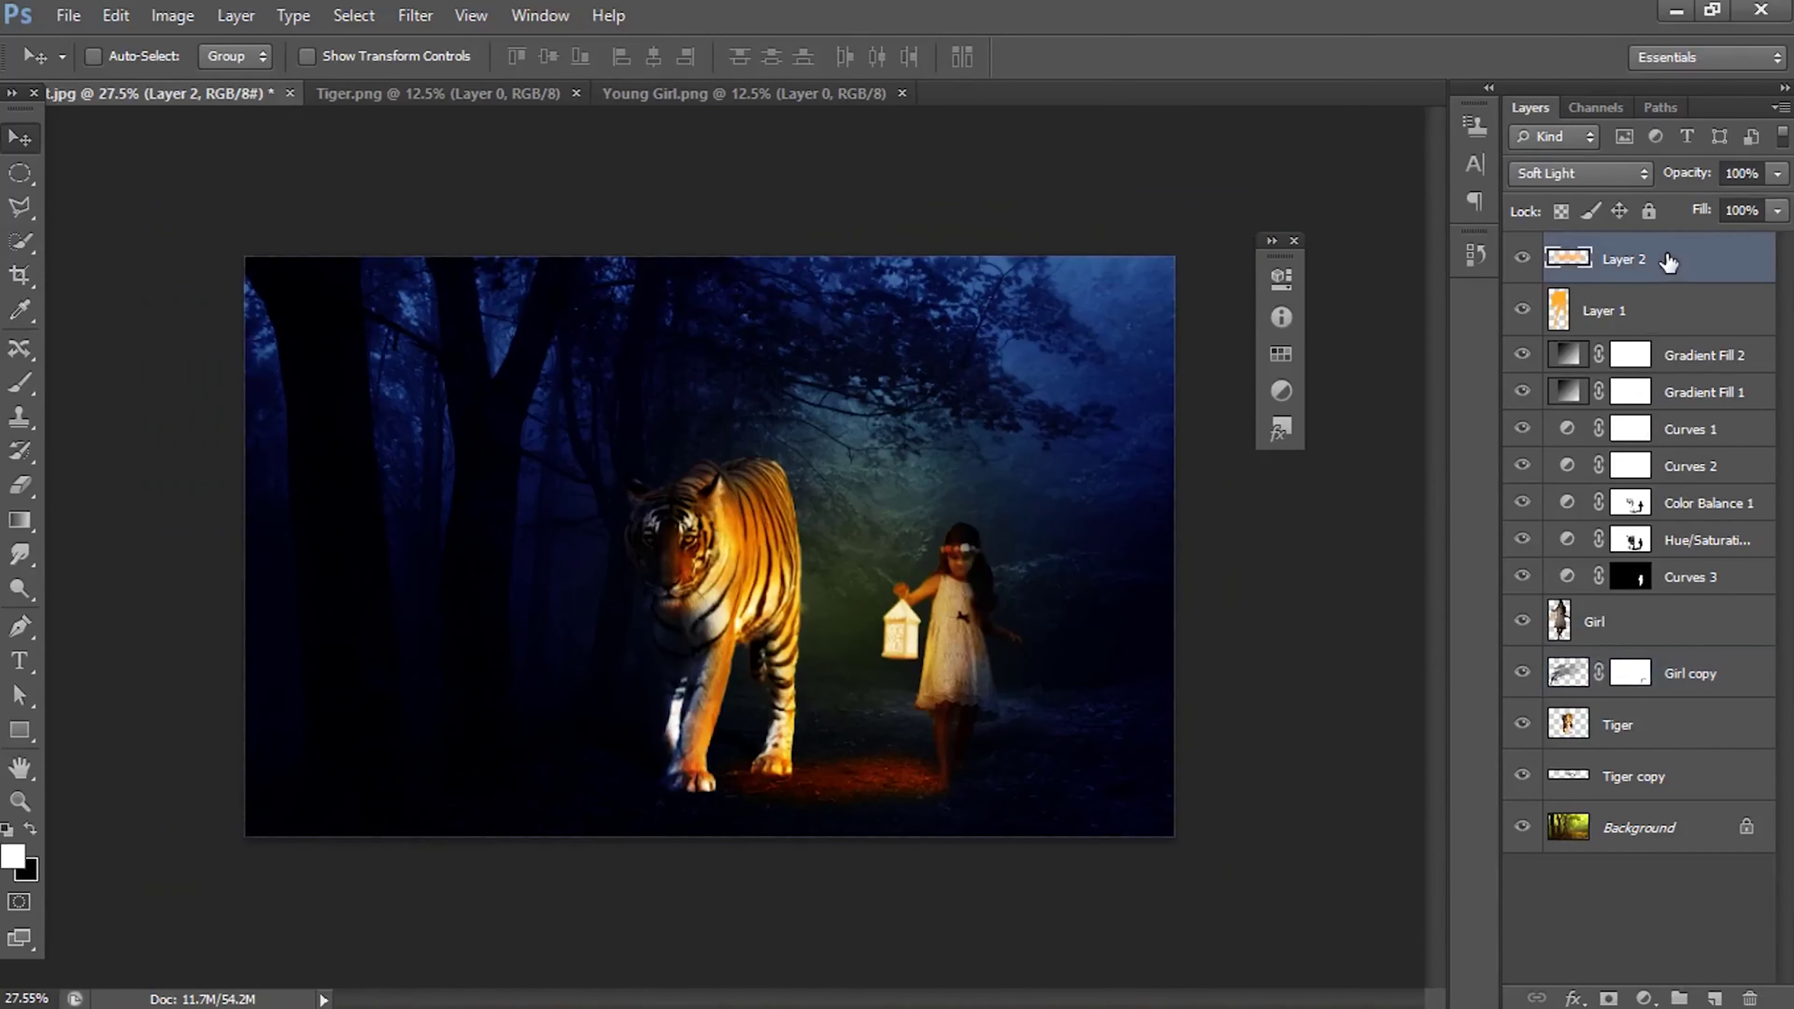
Step: Outline the dark tree trunk left of the tiger with the Polygonal Lasso
click(1637, 838)
click(20, 206)
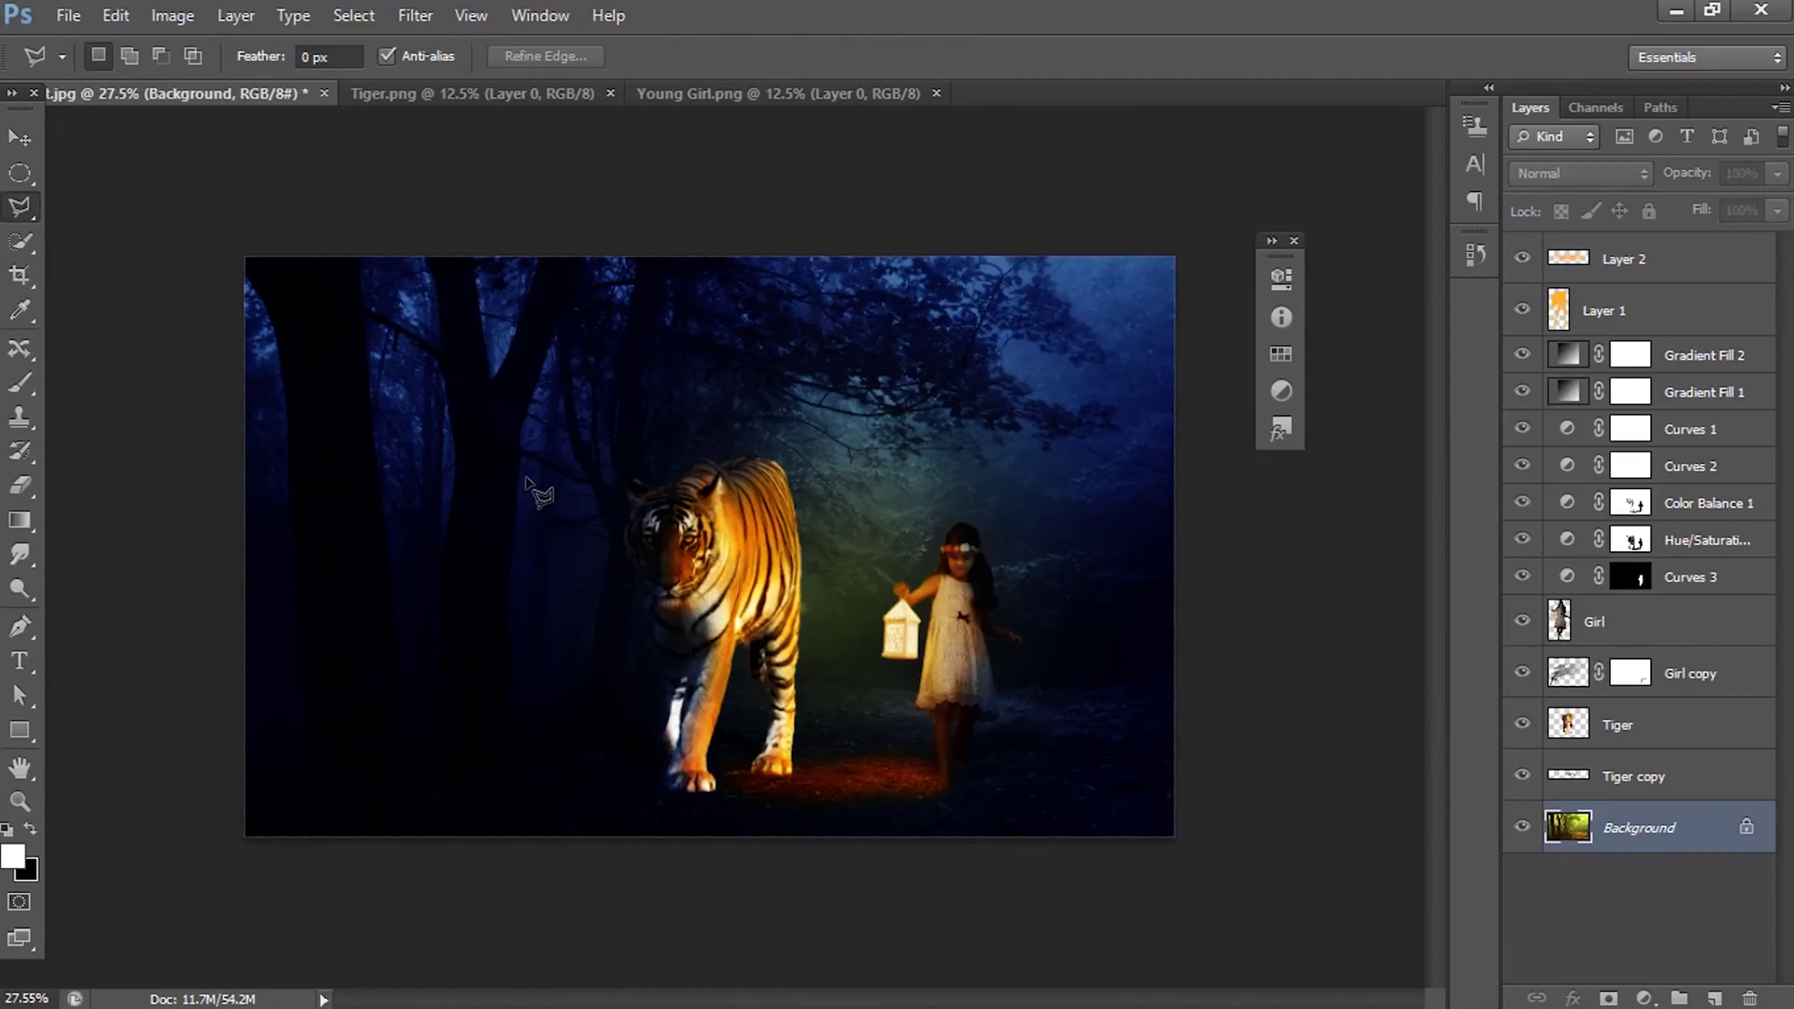
scroll(445, 396, up, 2)
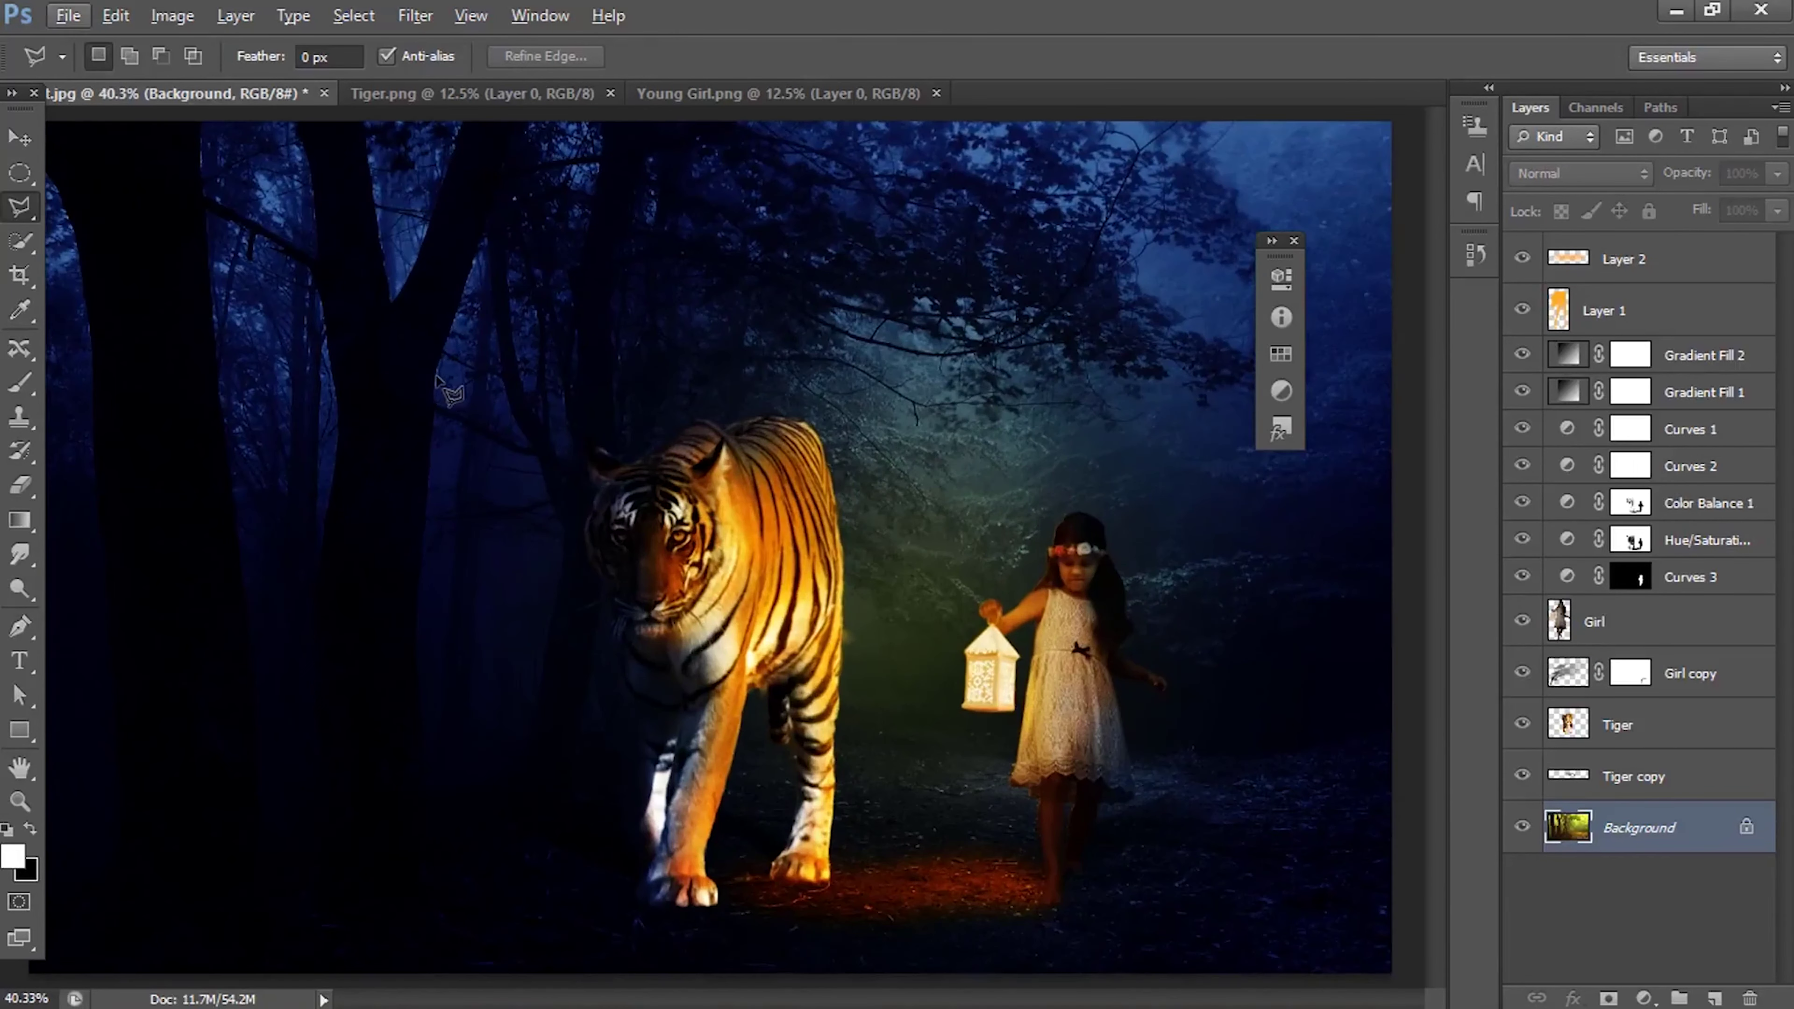
click(433, 375)
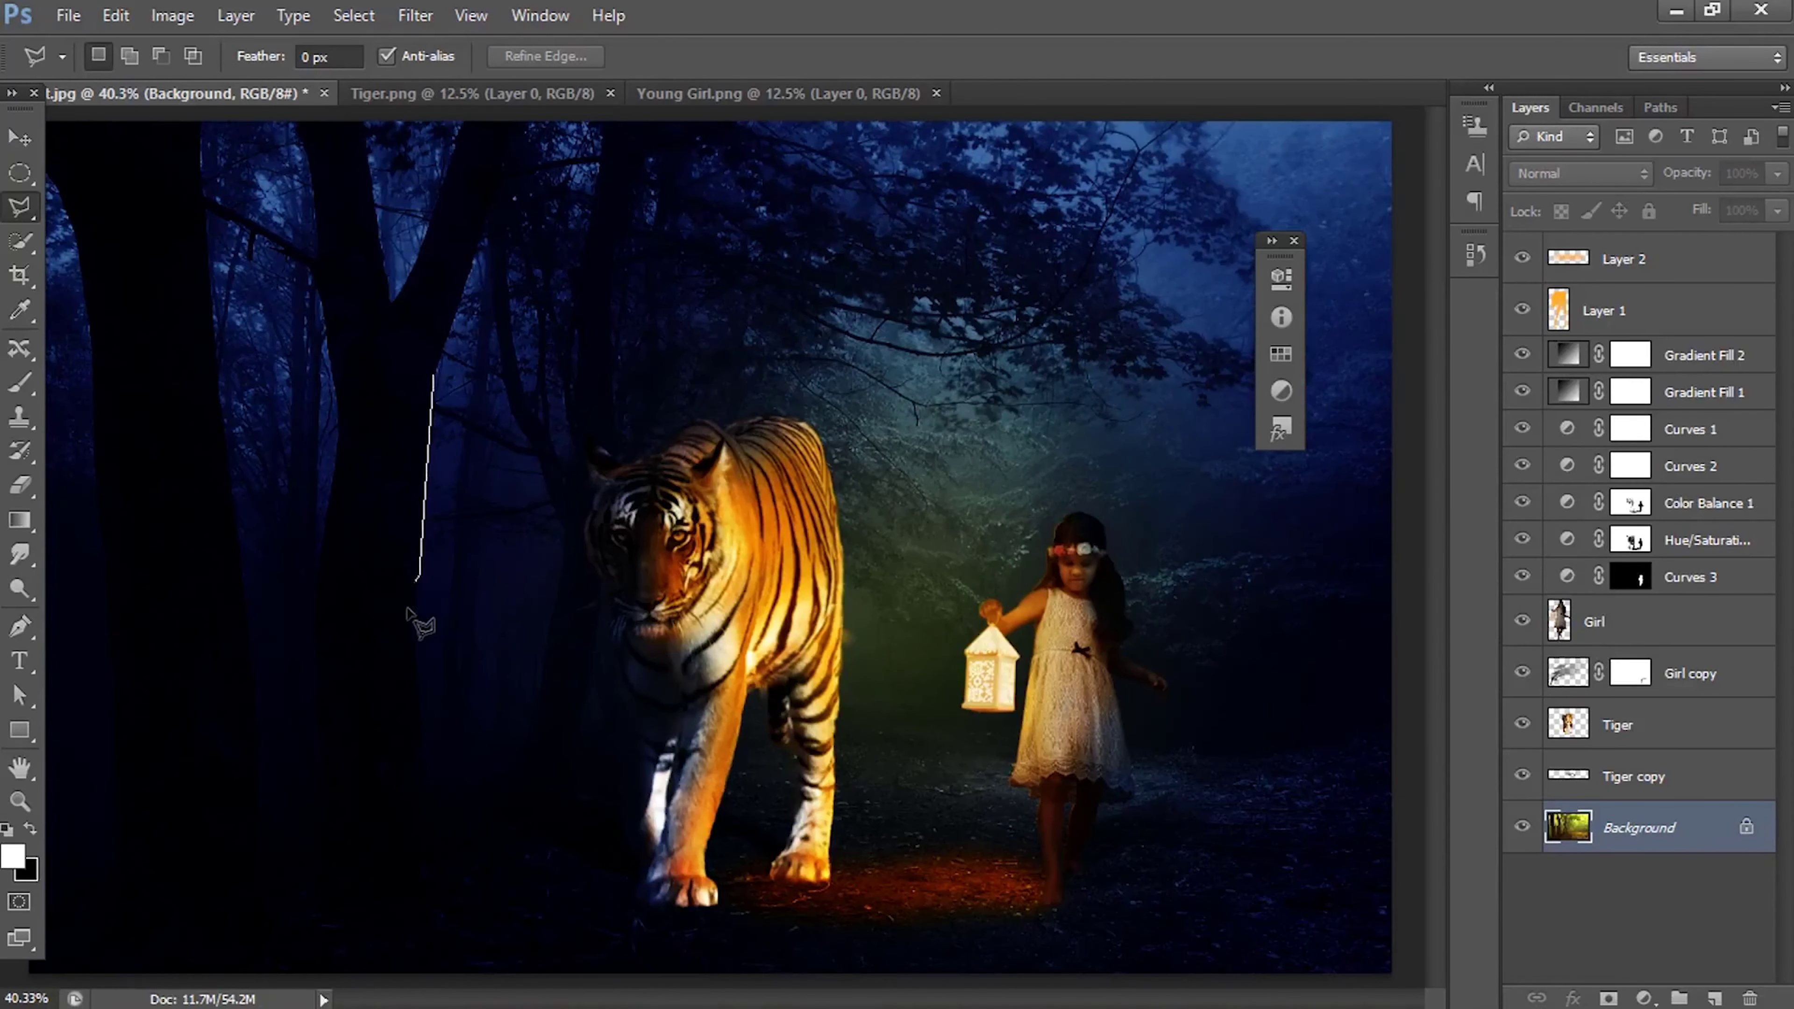
click(414, 633)
click(430, 853)
click(341, 876)
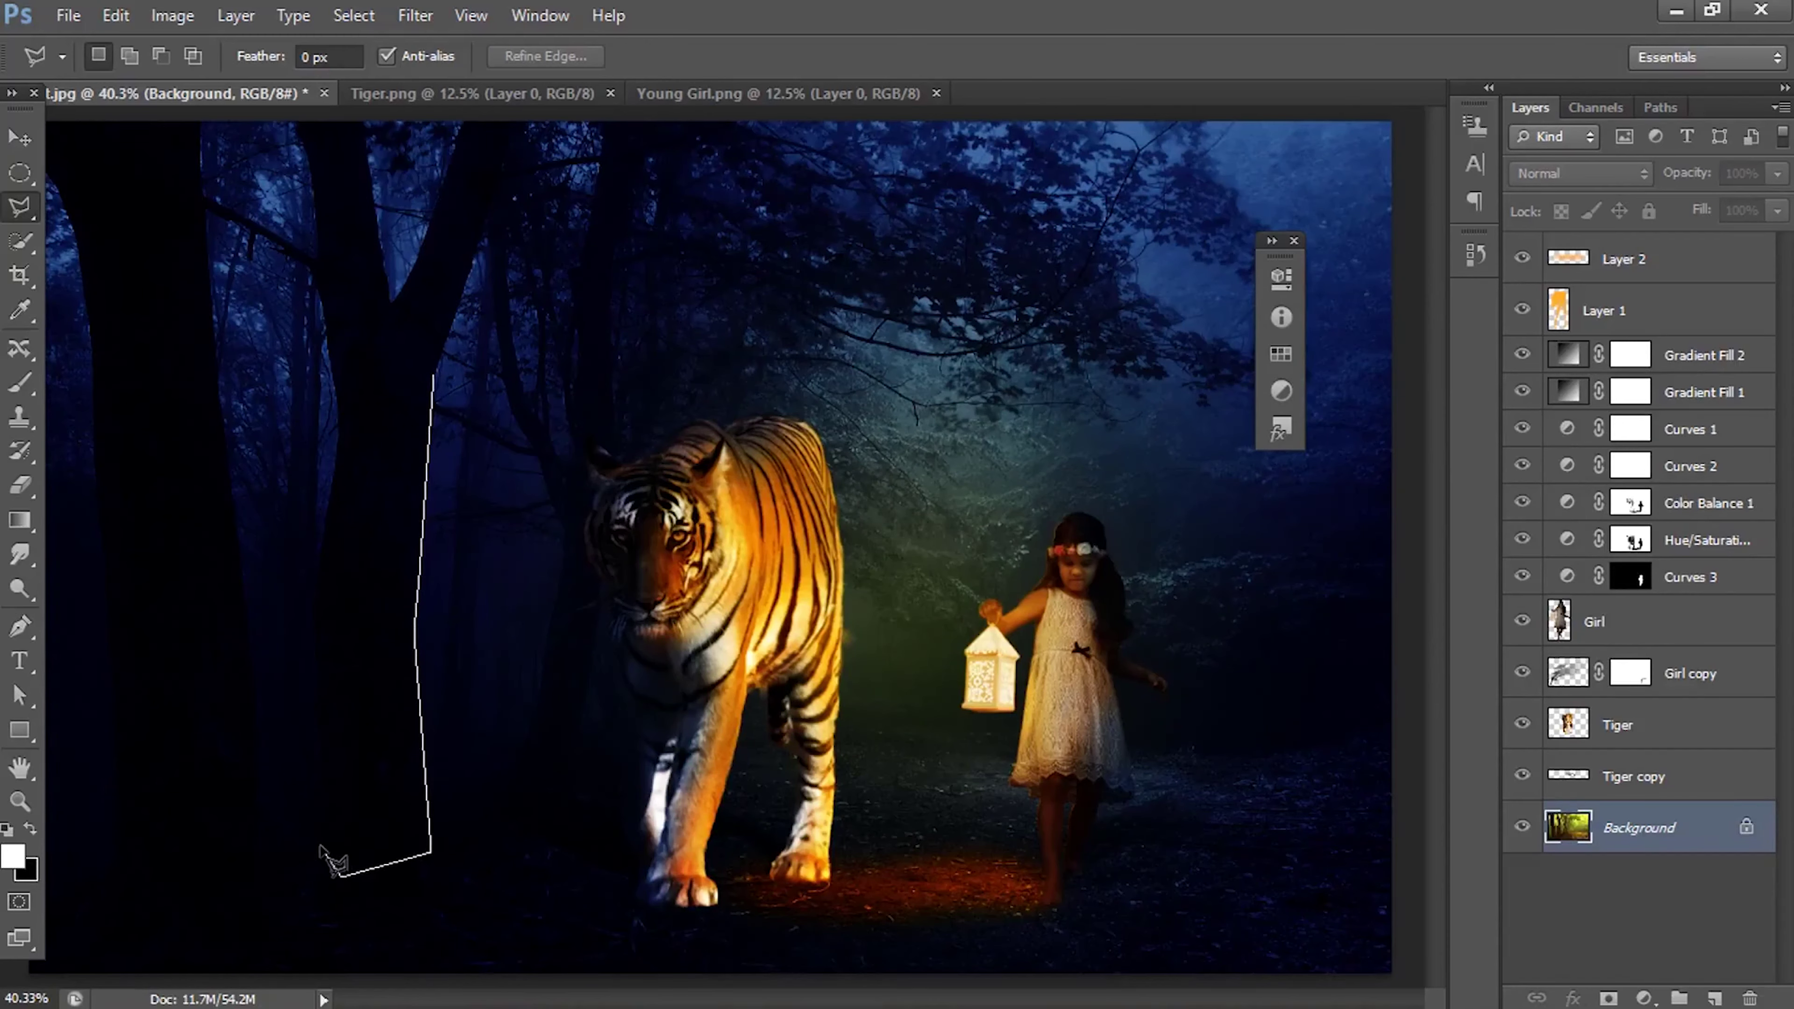
click(321, 846)
click(327, 623)
click(399, 358)
click(429, 355)
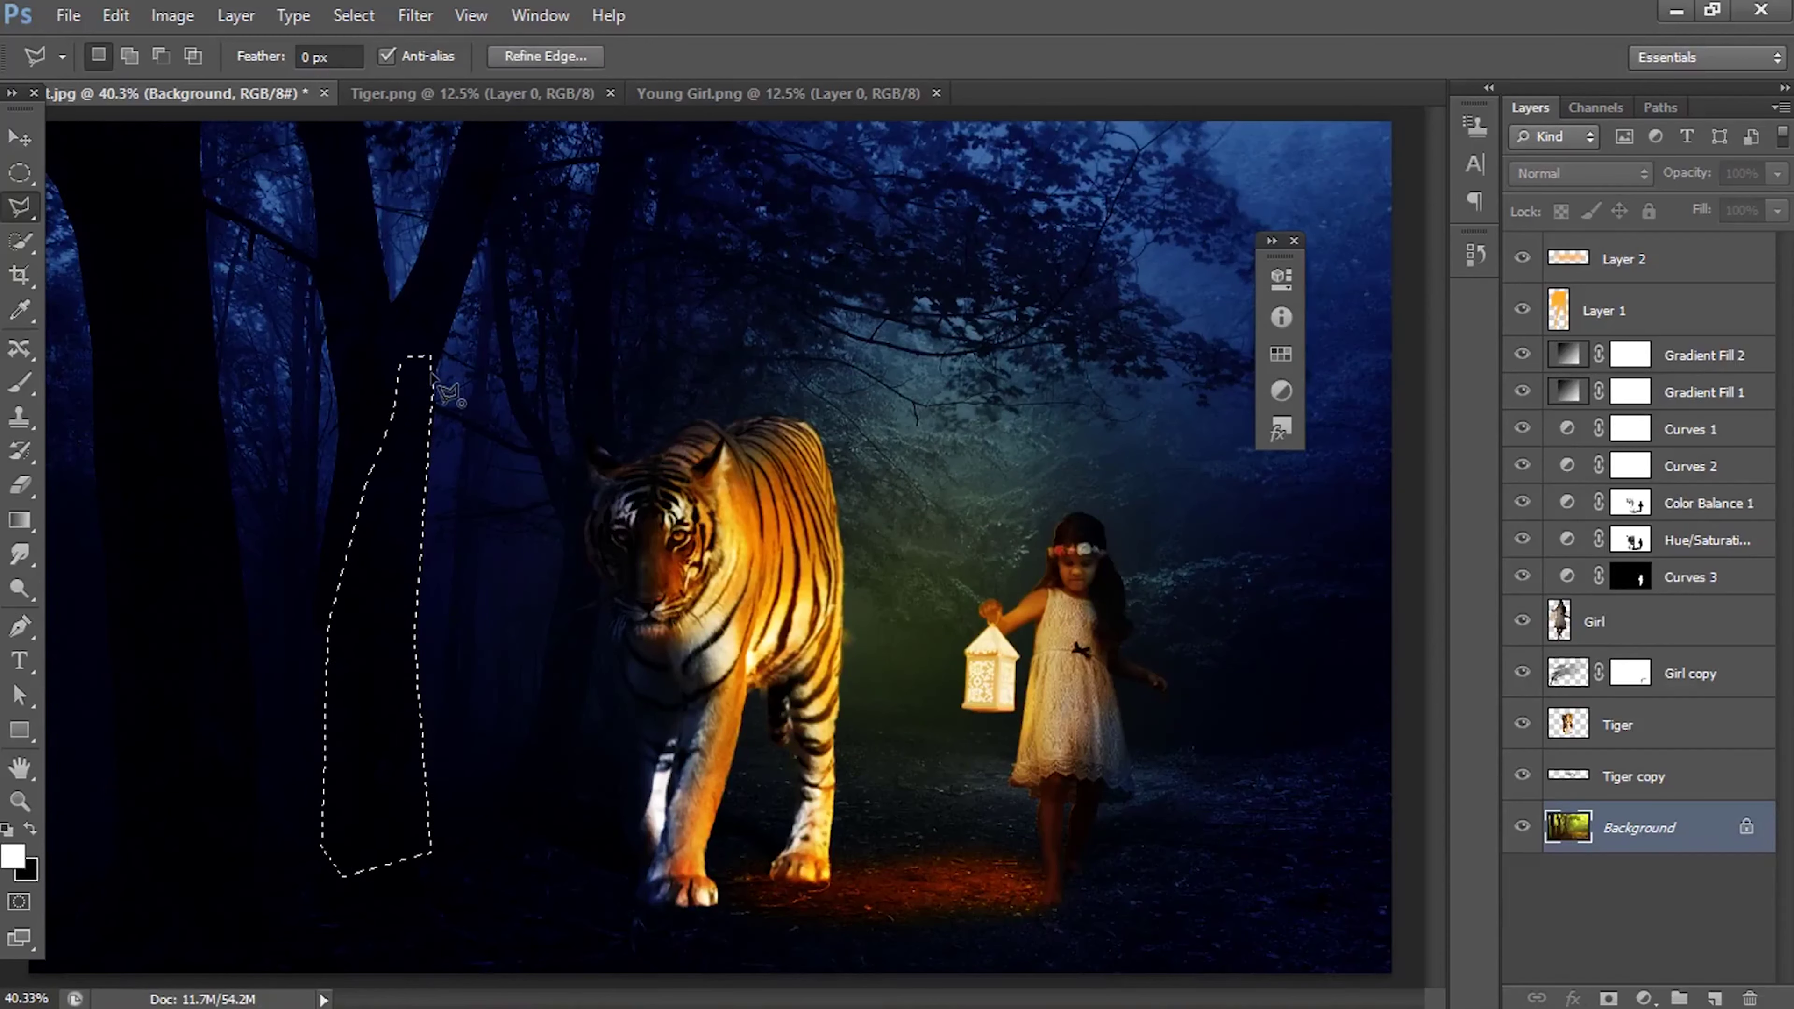
Step: On a new layer above Layer 2, paint the tiger's orange along the trunk
key(b)
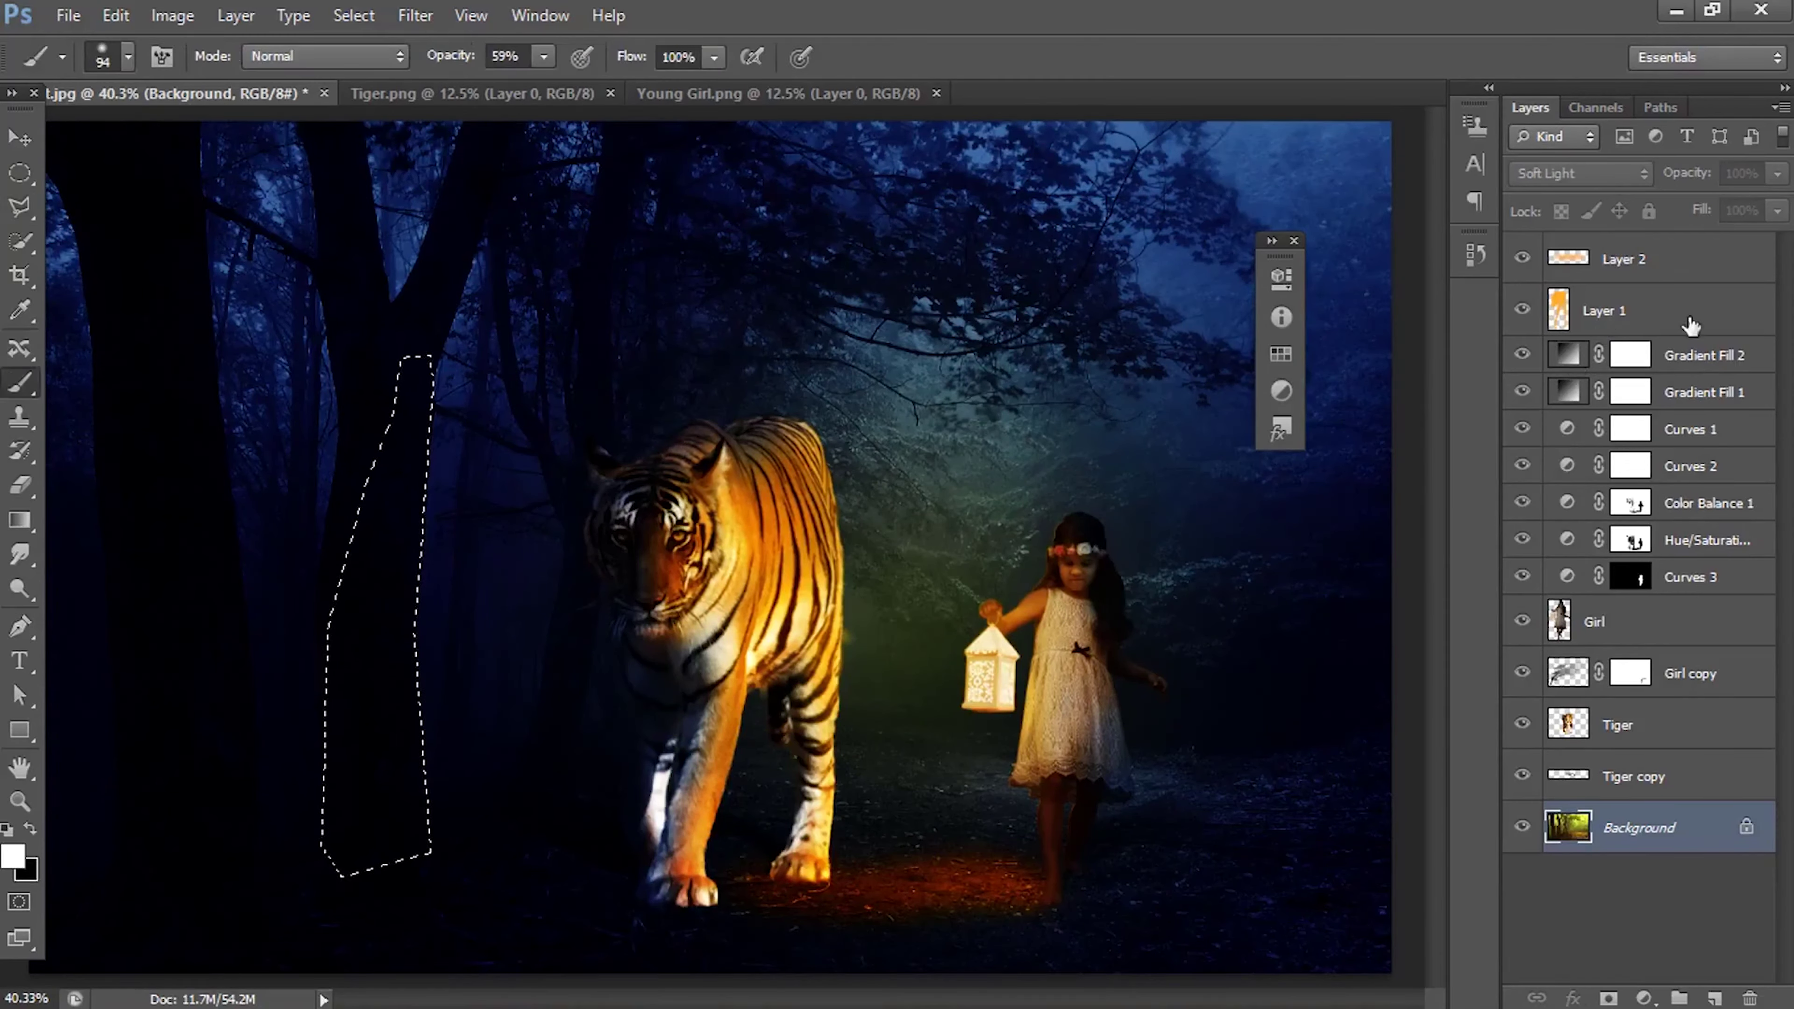
click(1618, 262)
click(1715, 998)
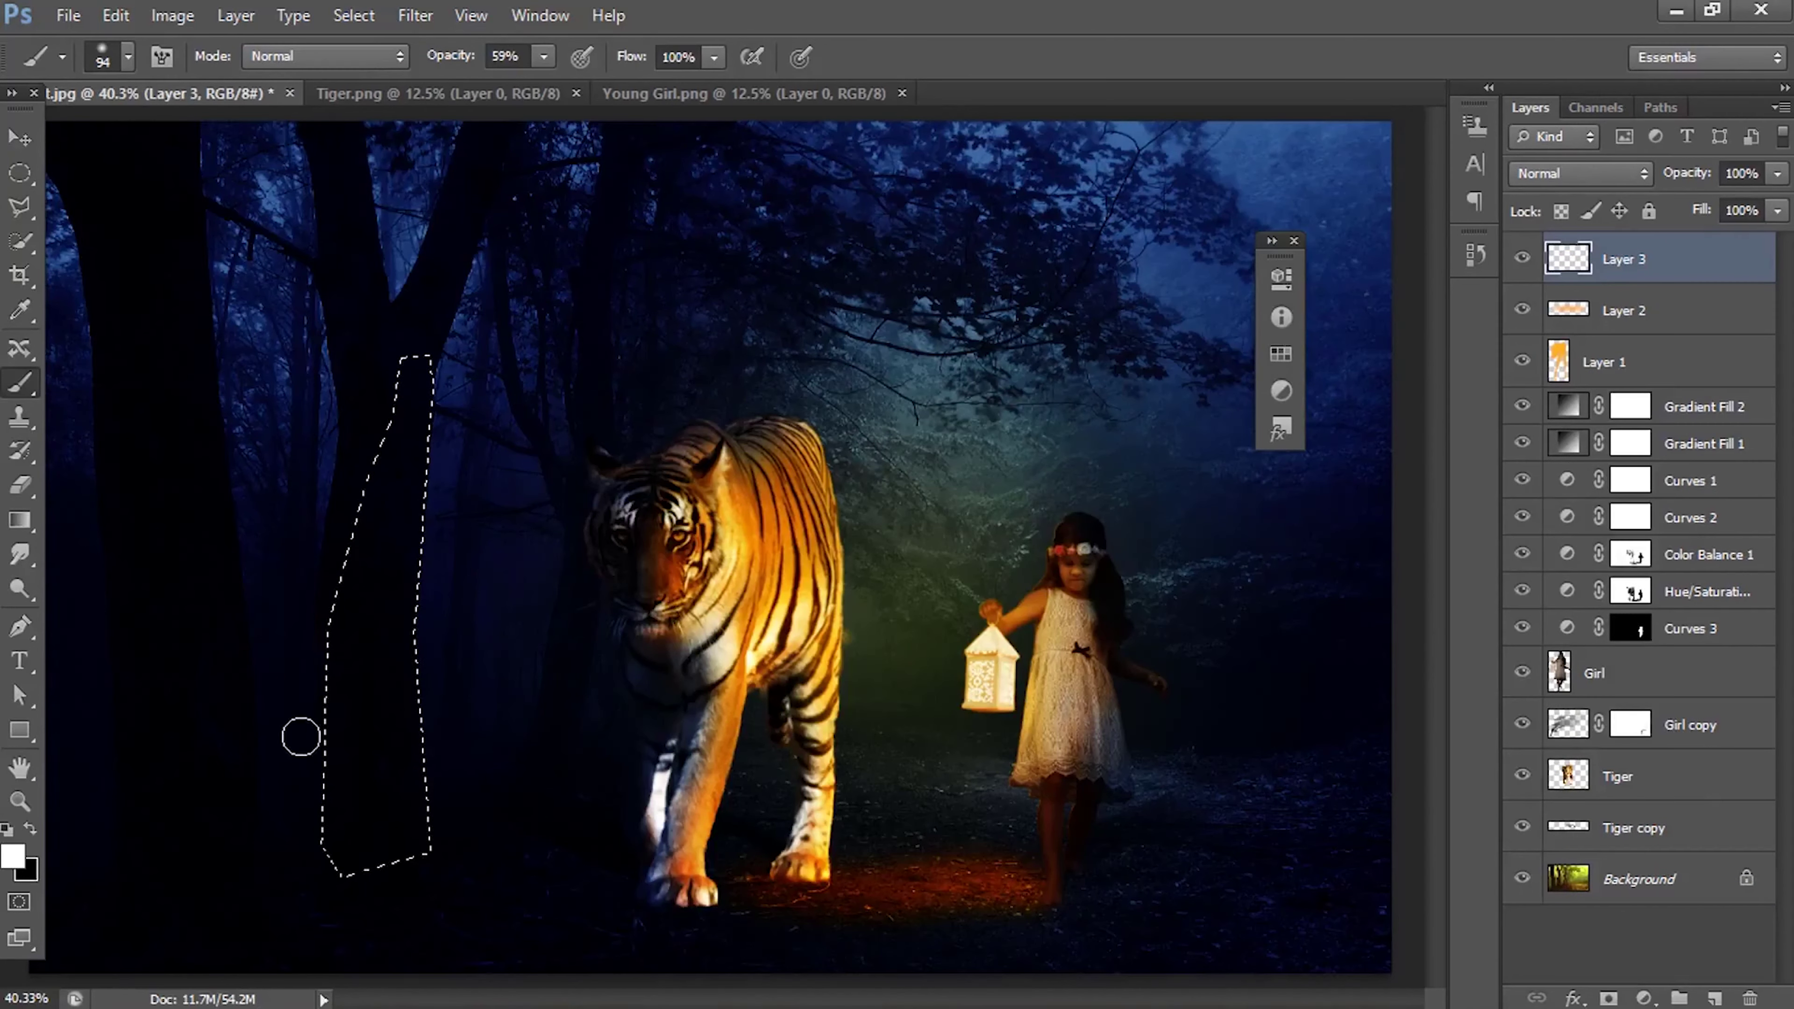
click(13, 855)
click(753, 593)
click(1448, 417)
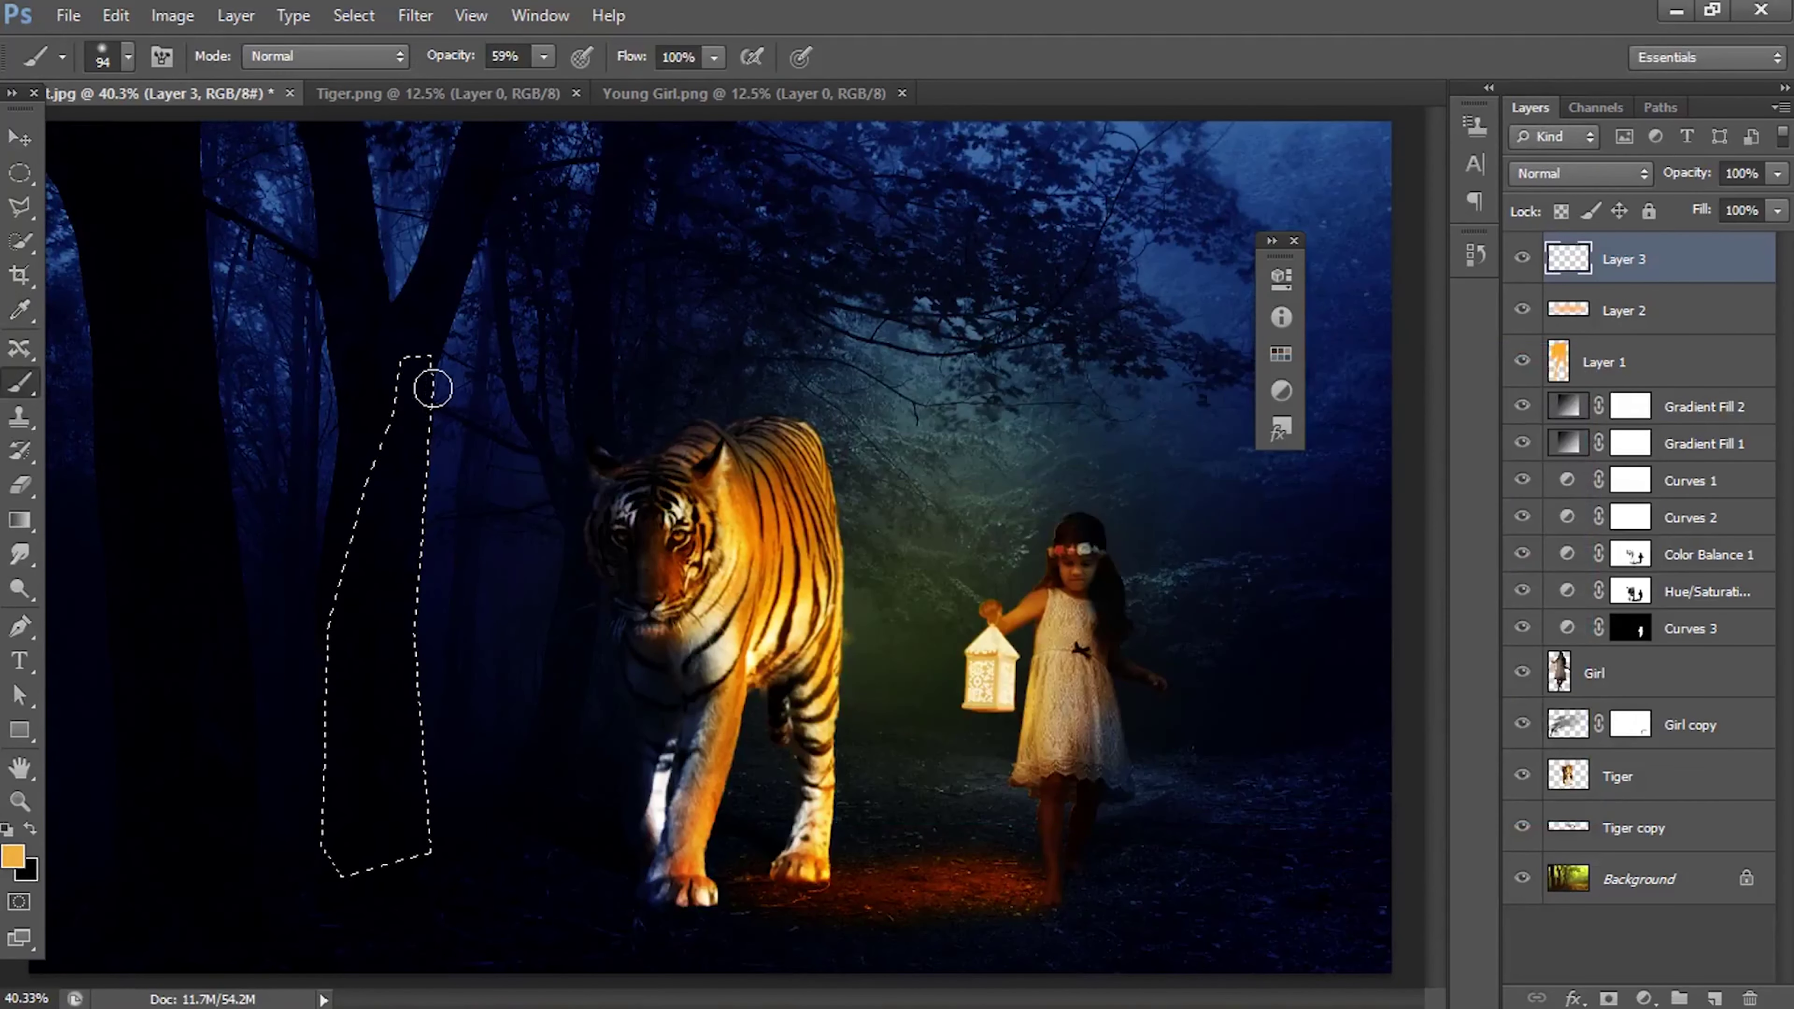
drag(423, 382, 432, 427)
drag(411, 678, 422, 753)
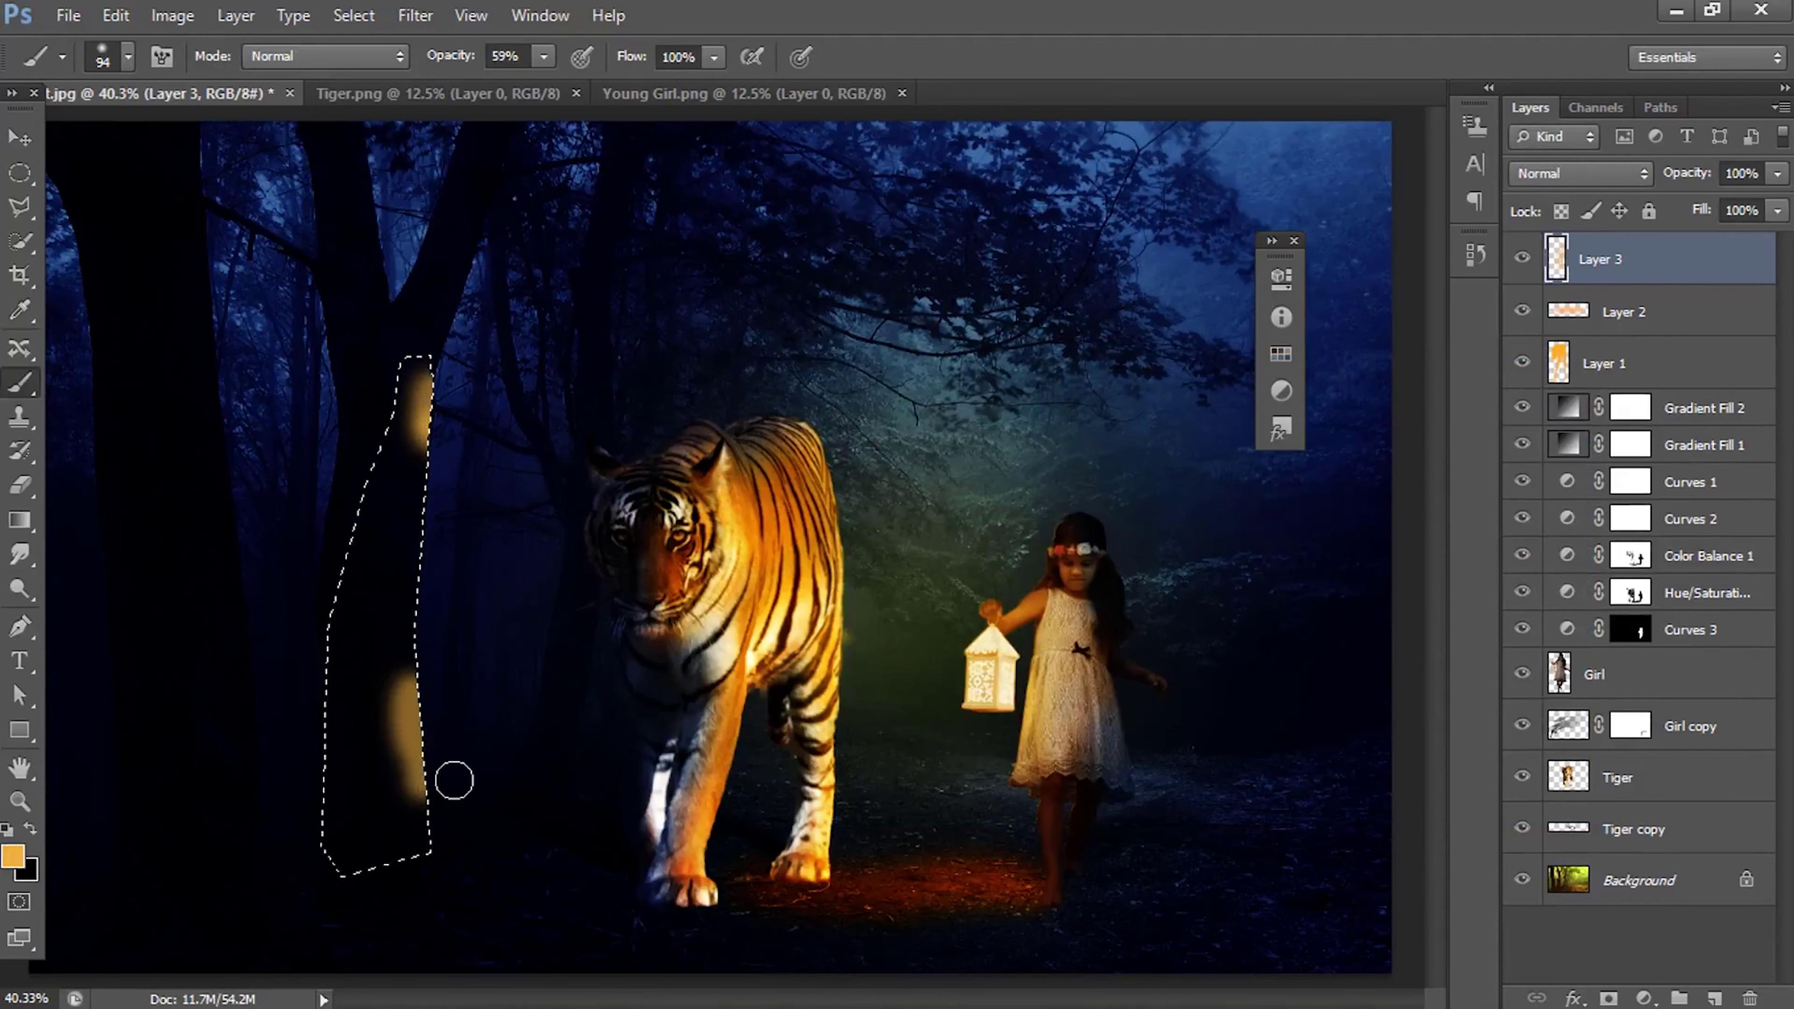
Step: Set Layer 3's blend mode to Soft Light, comparing it against Normal
click(1580, 174)
click(1577, 548)
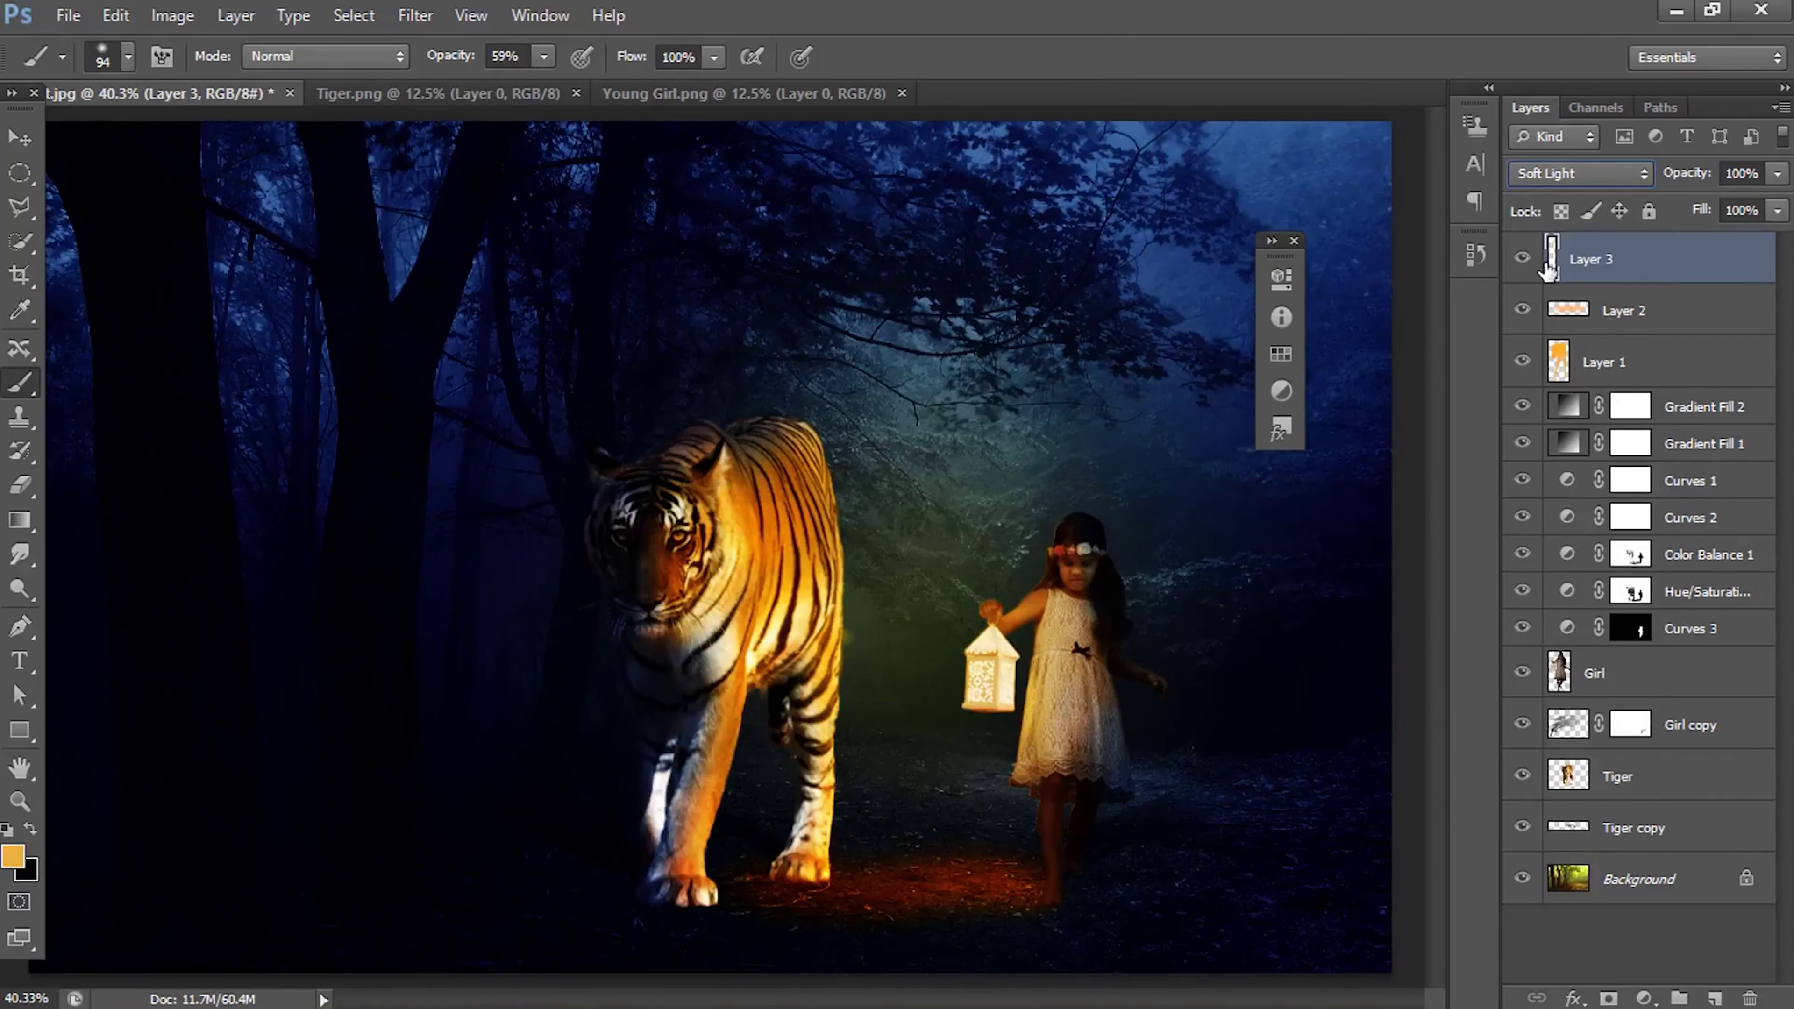
key(ctrl+z)
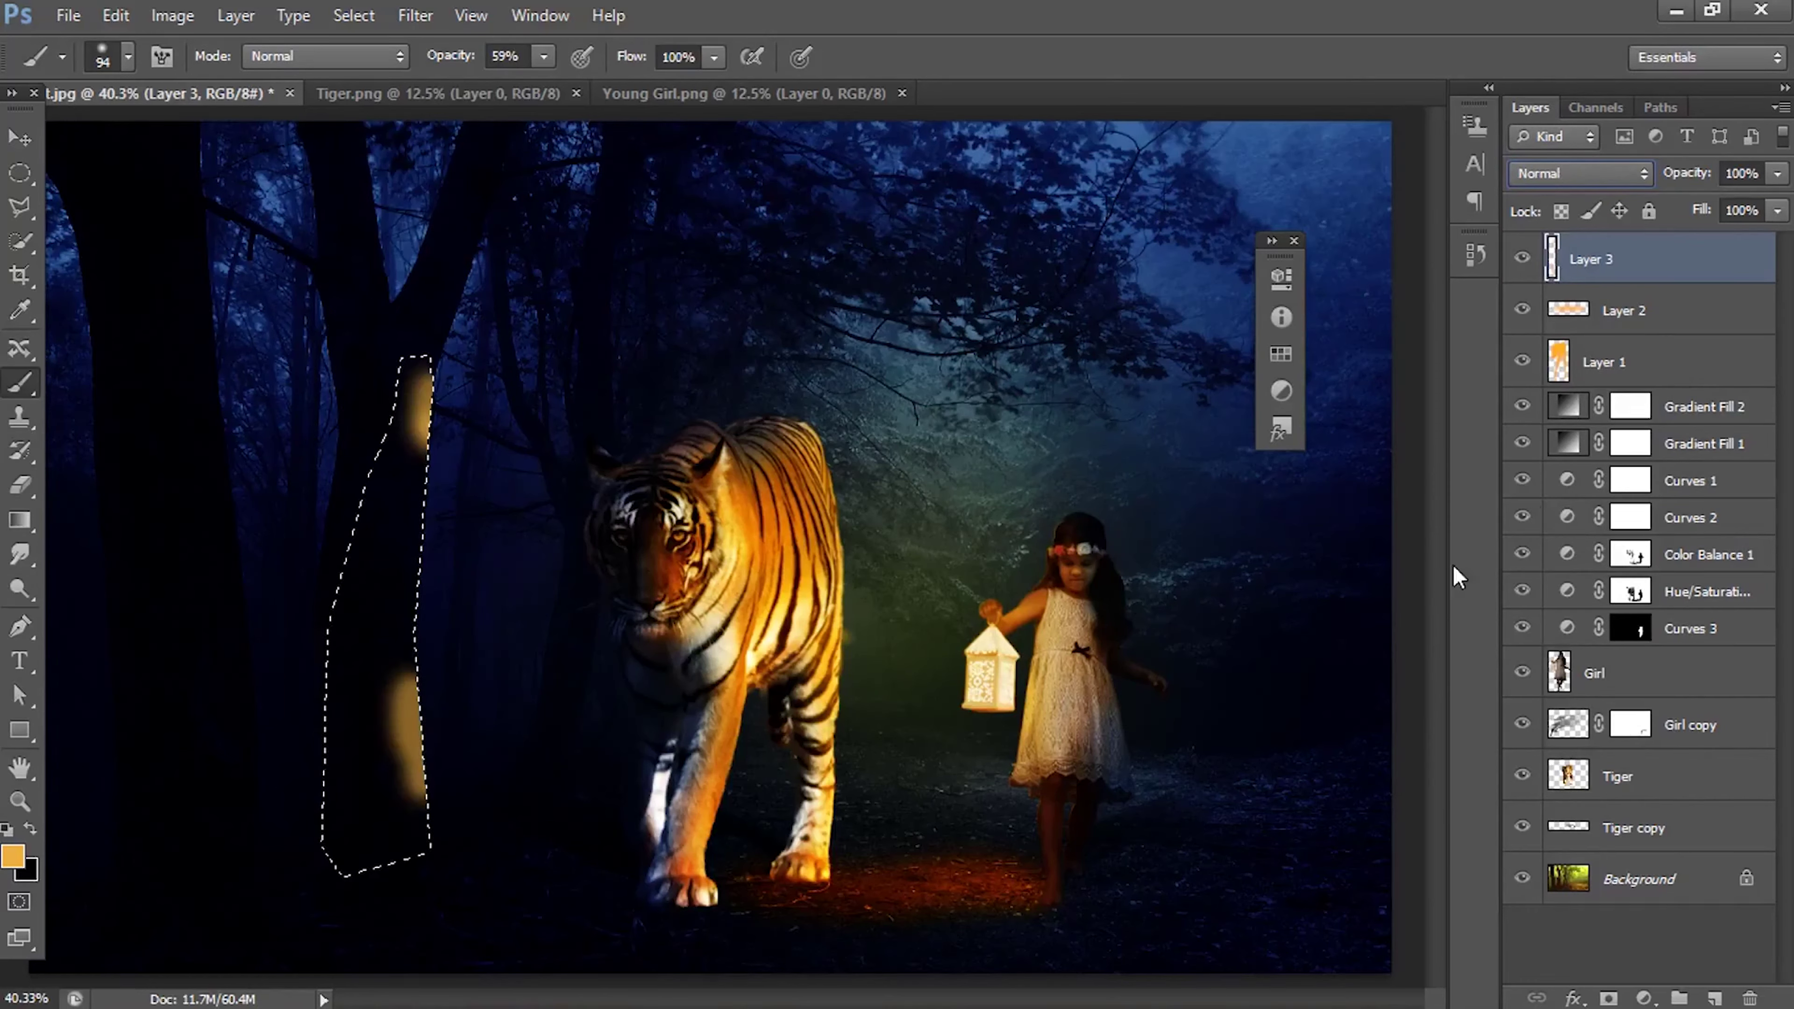
click(1580, 174)
click(1563, 540)
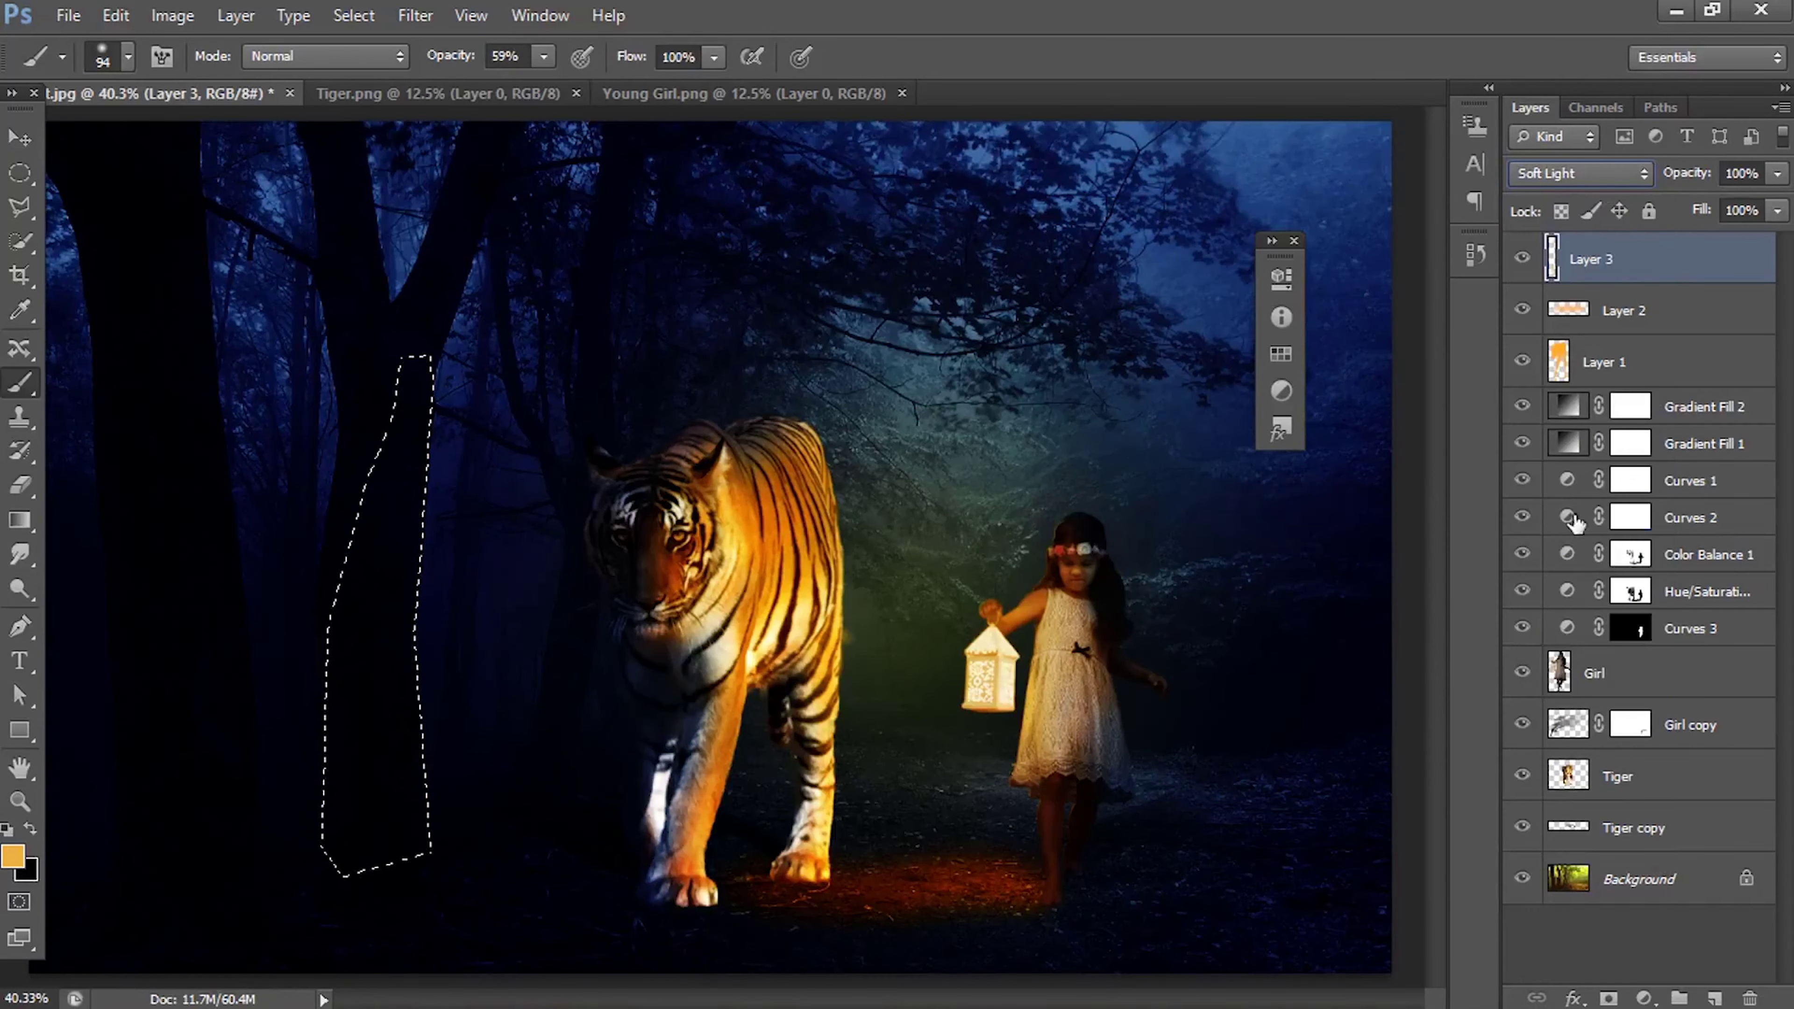
Step: Paint black inside the trunk on the Color Balance 1, Hue/Saturation 1 and Curves 2 masks, then deselect
click(1633, 558)
key(x)
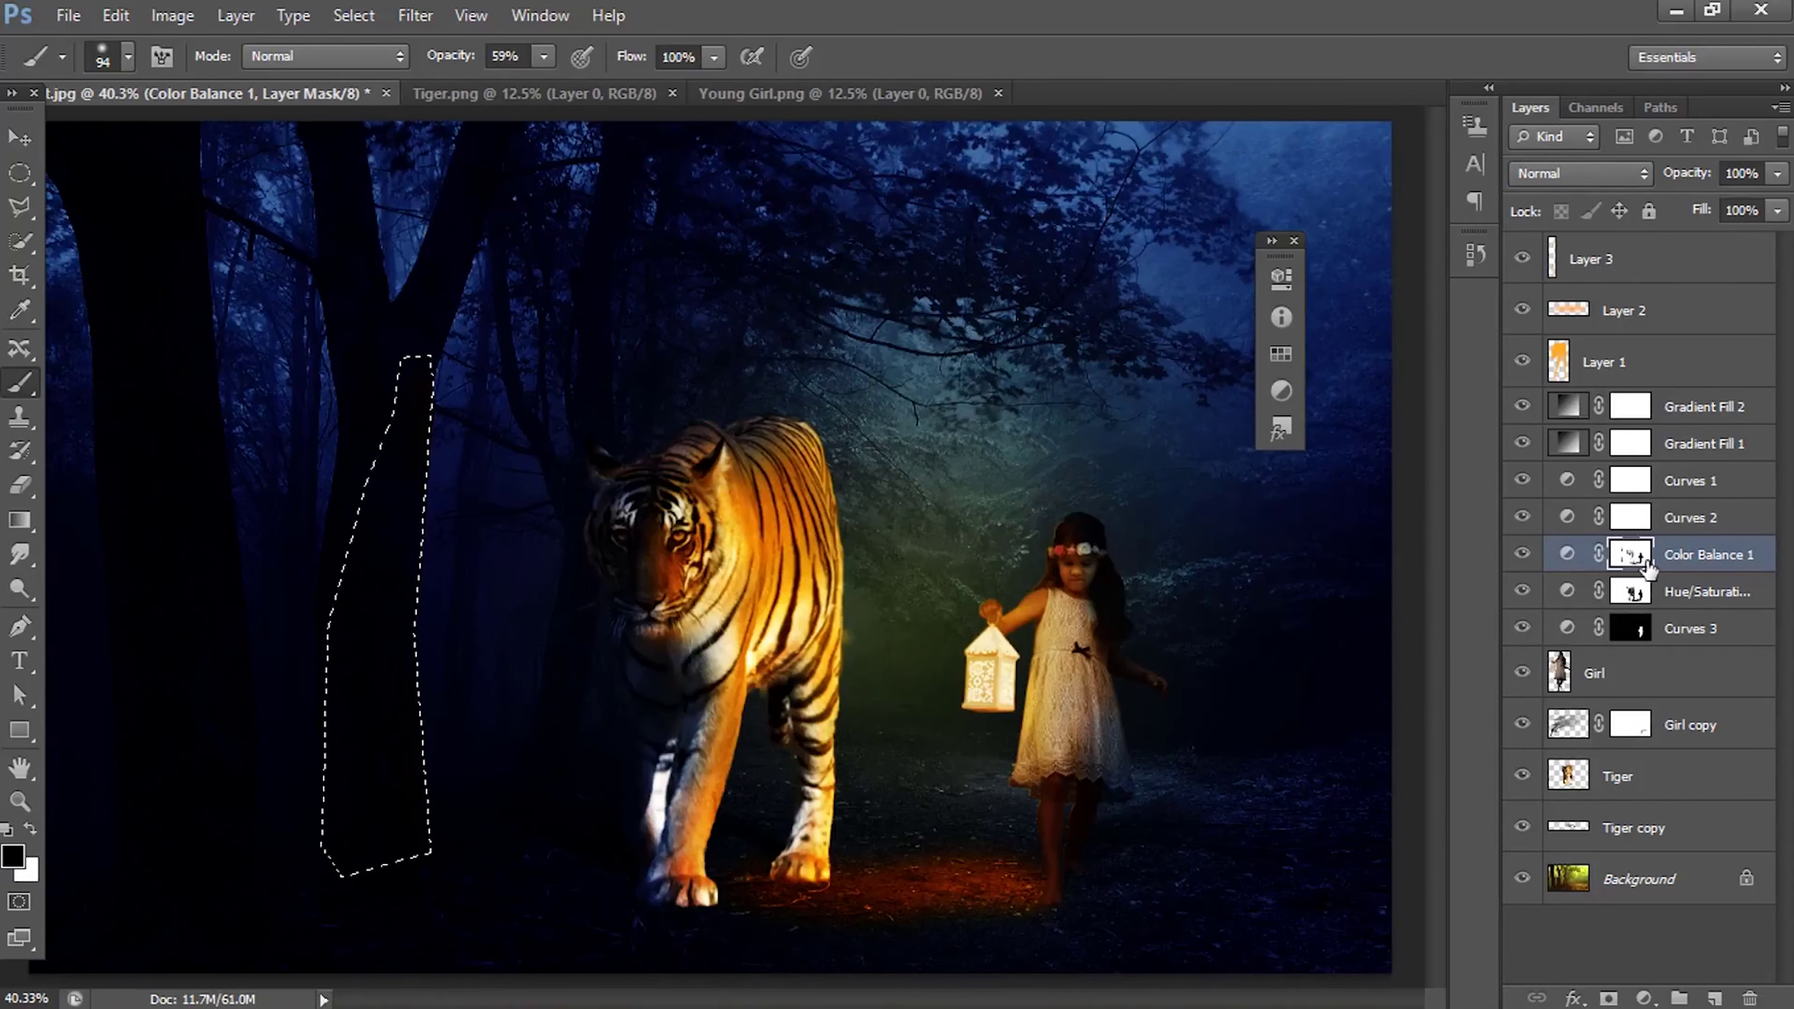
click(1635, 597)
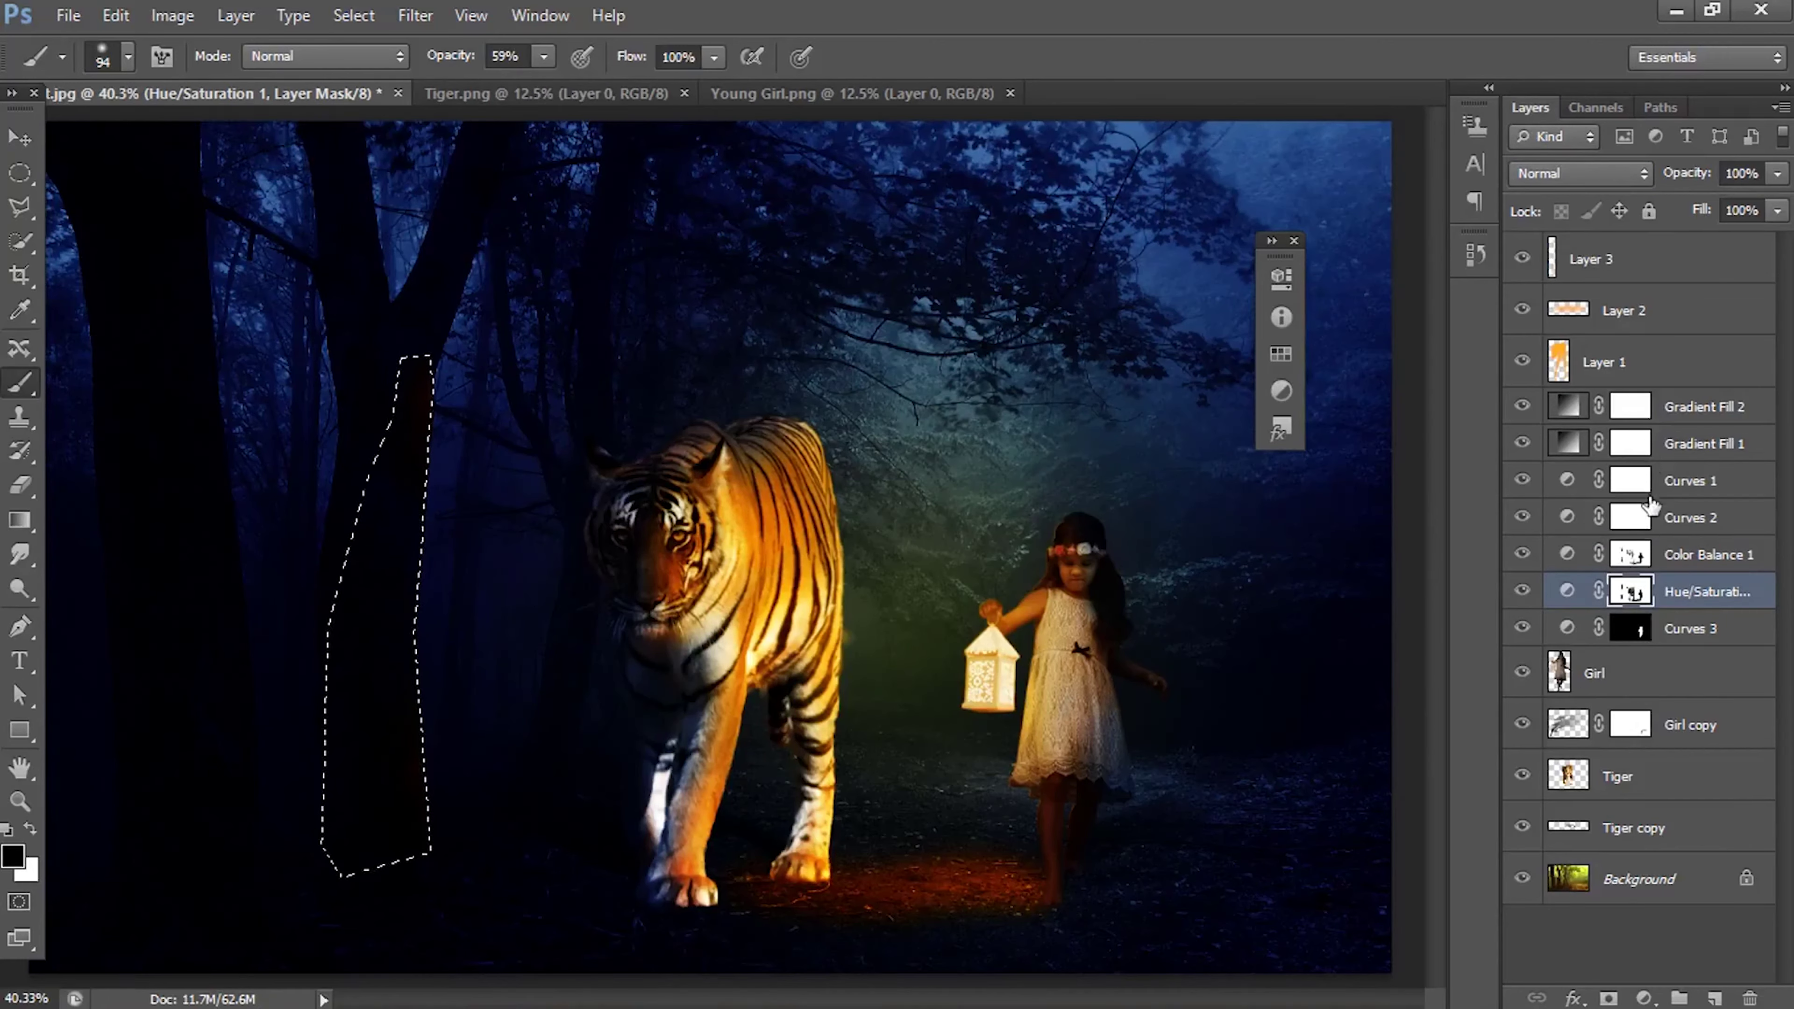
click(1635, 520)
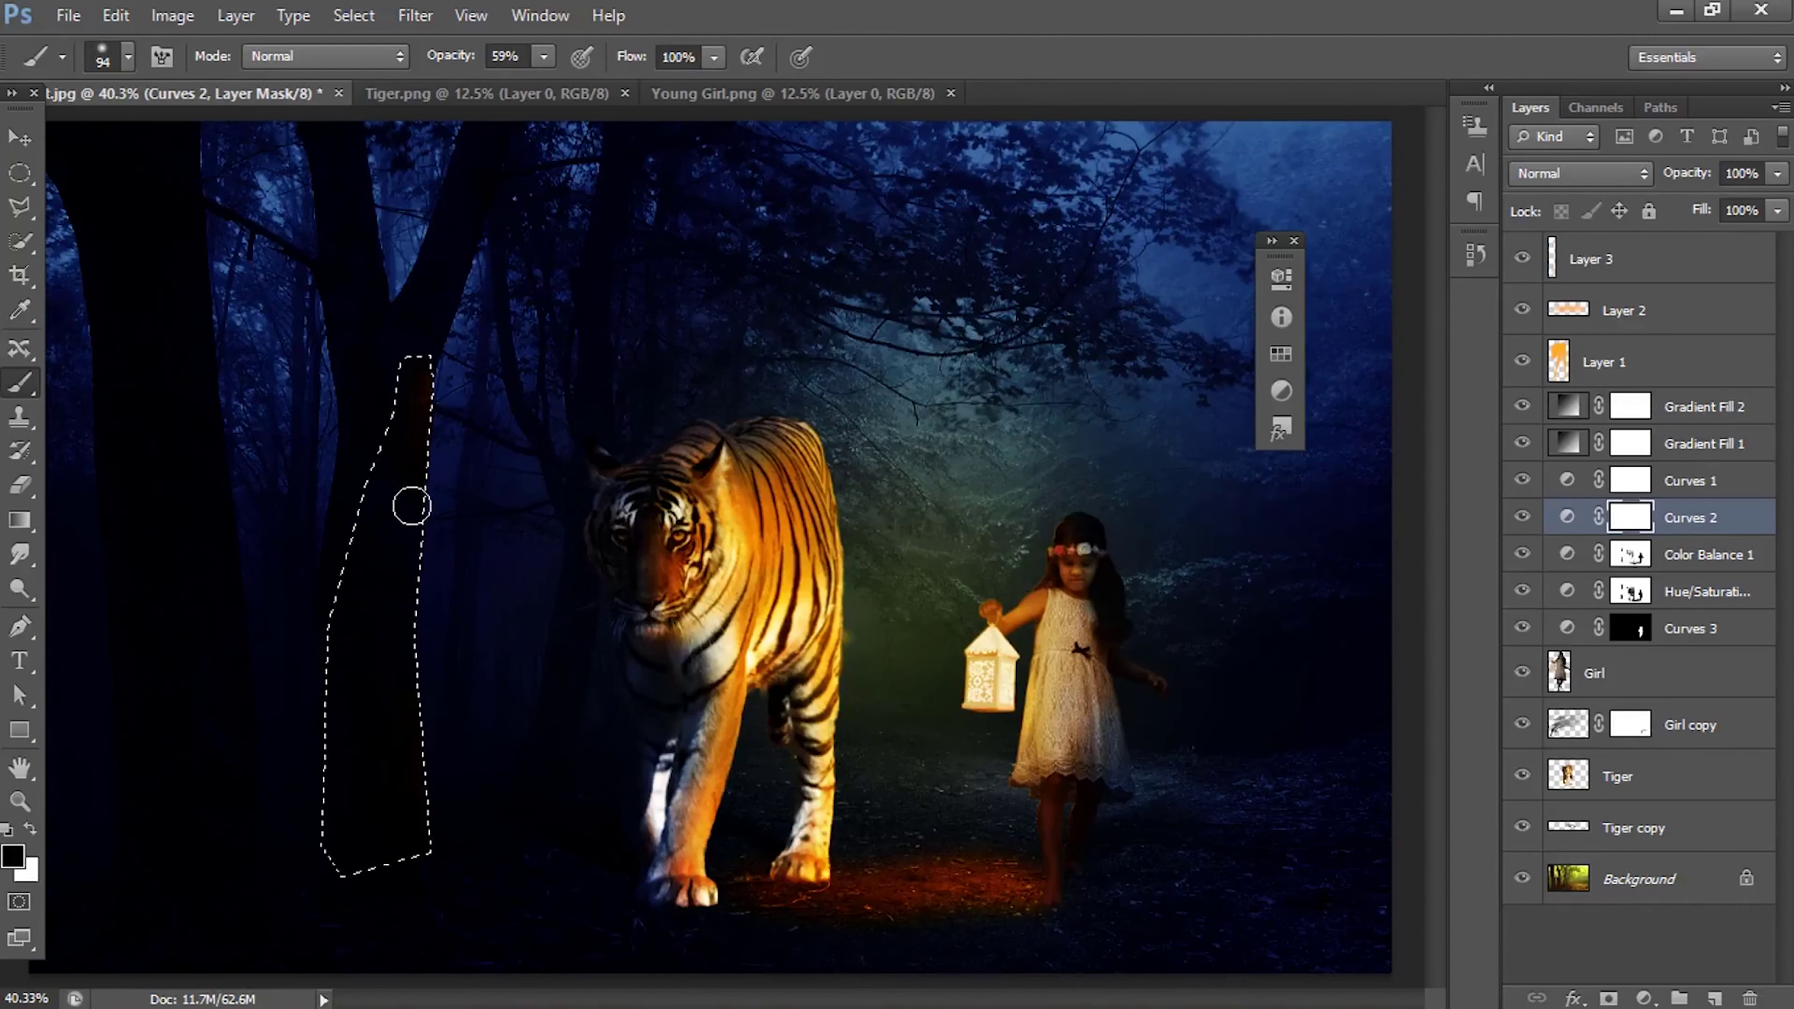
drag(411, 506, 393, 817)
key(ctrl+d)
scroll(379, 744, down, 2)
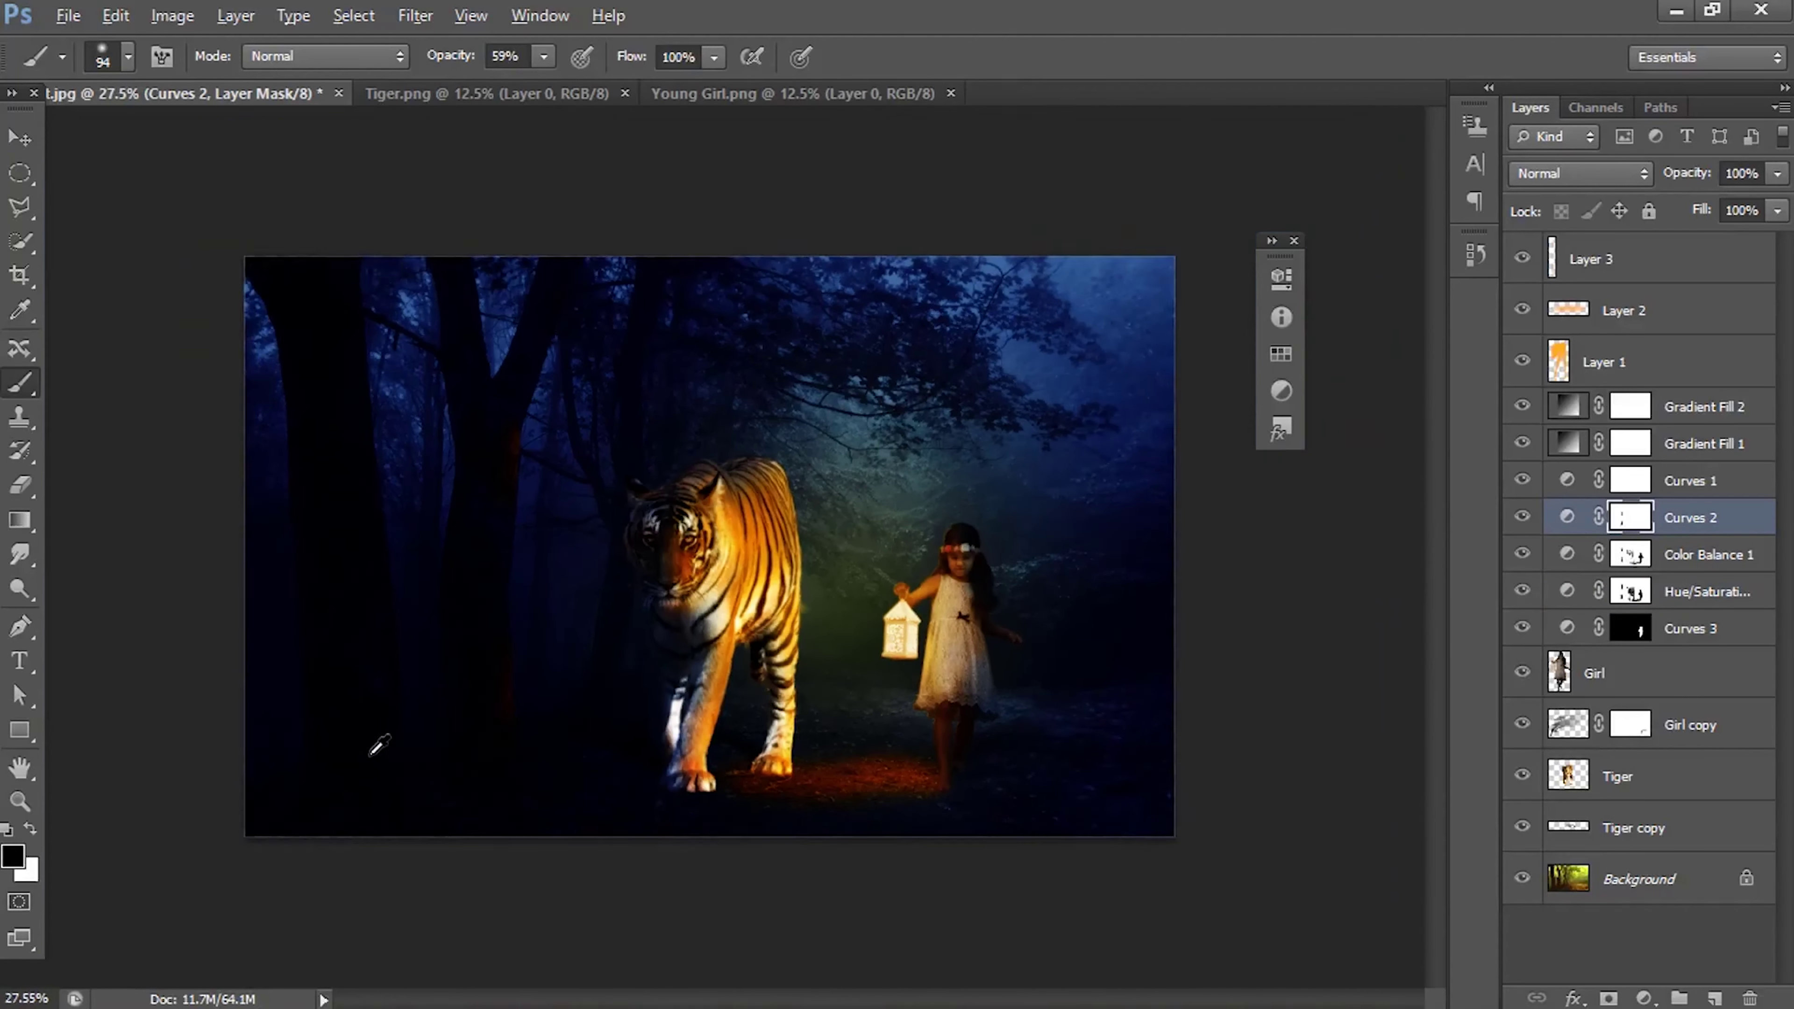
key(ctrl+plus)
Step: Outline the large left tree trunk with the Polygonal Lasso
click(28, 215)
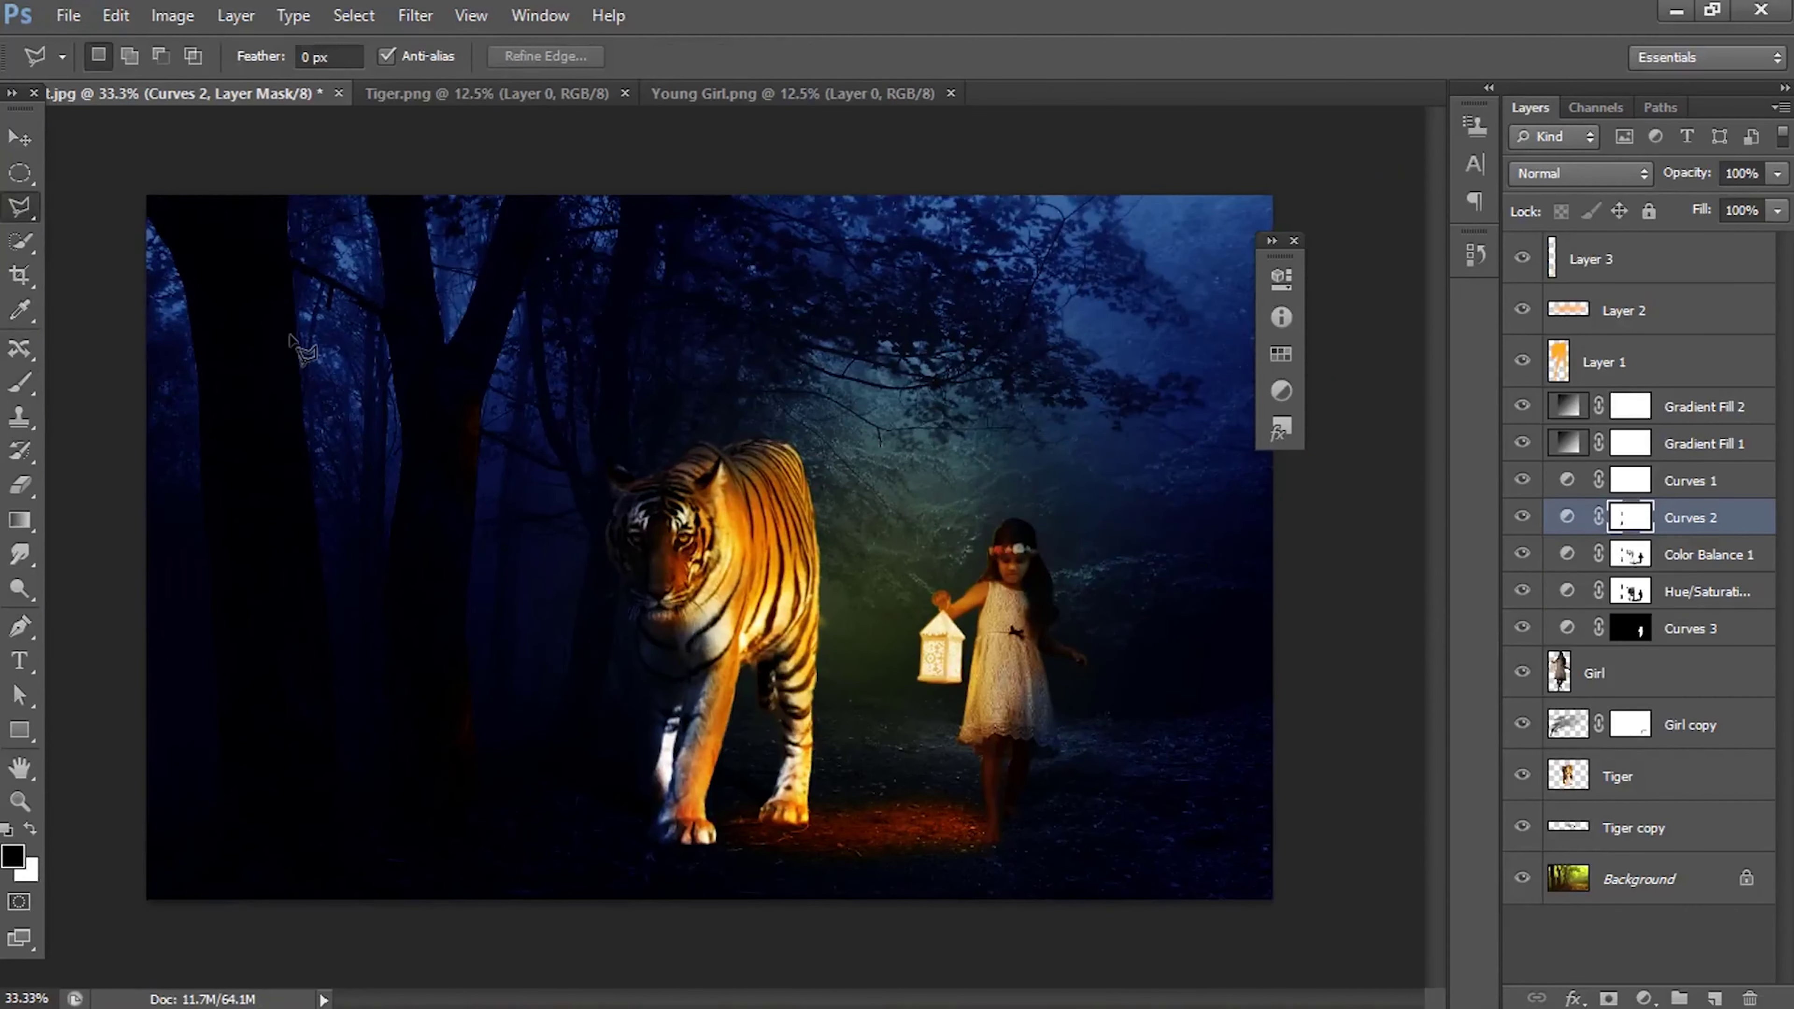
click(295, 325)
click(340, 694)
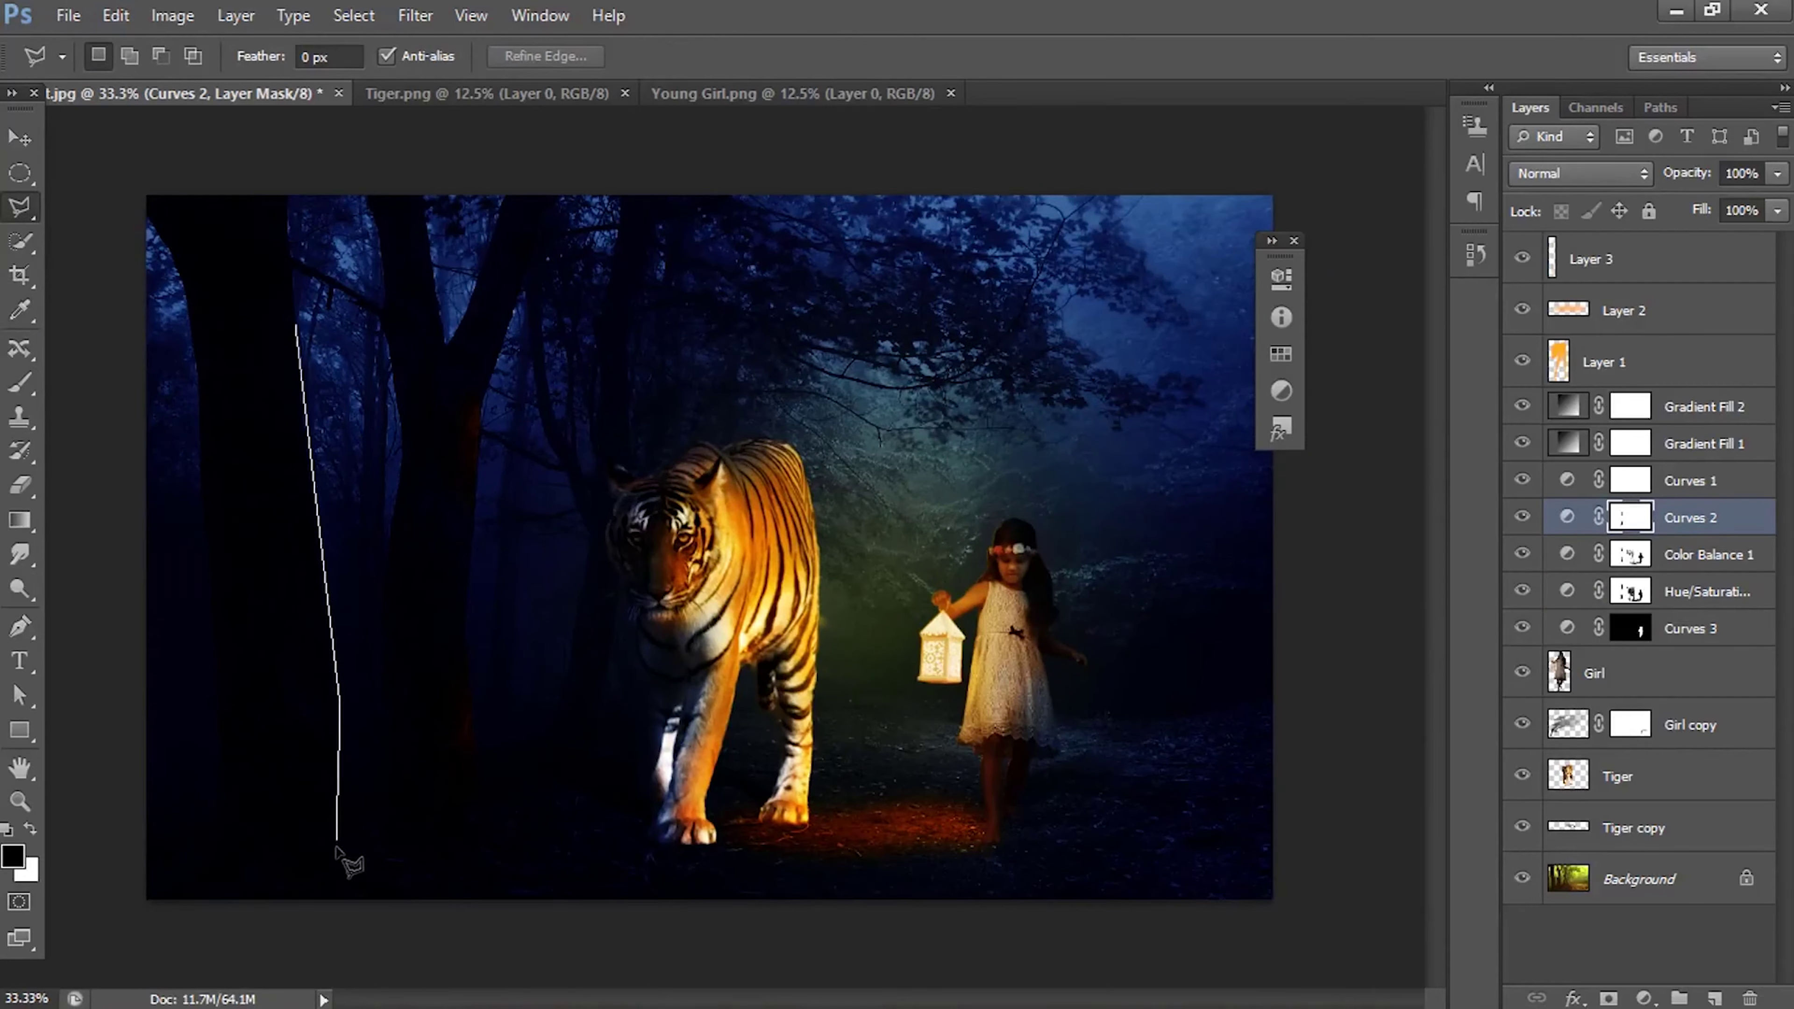
click(356, 819)
click(273, 859)
click(238, 761)
click(246, 622)
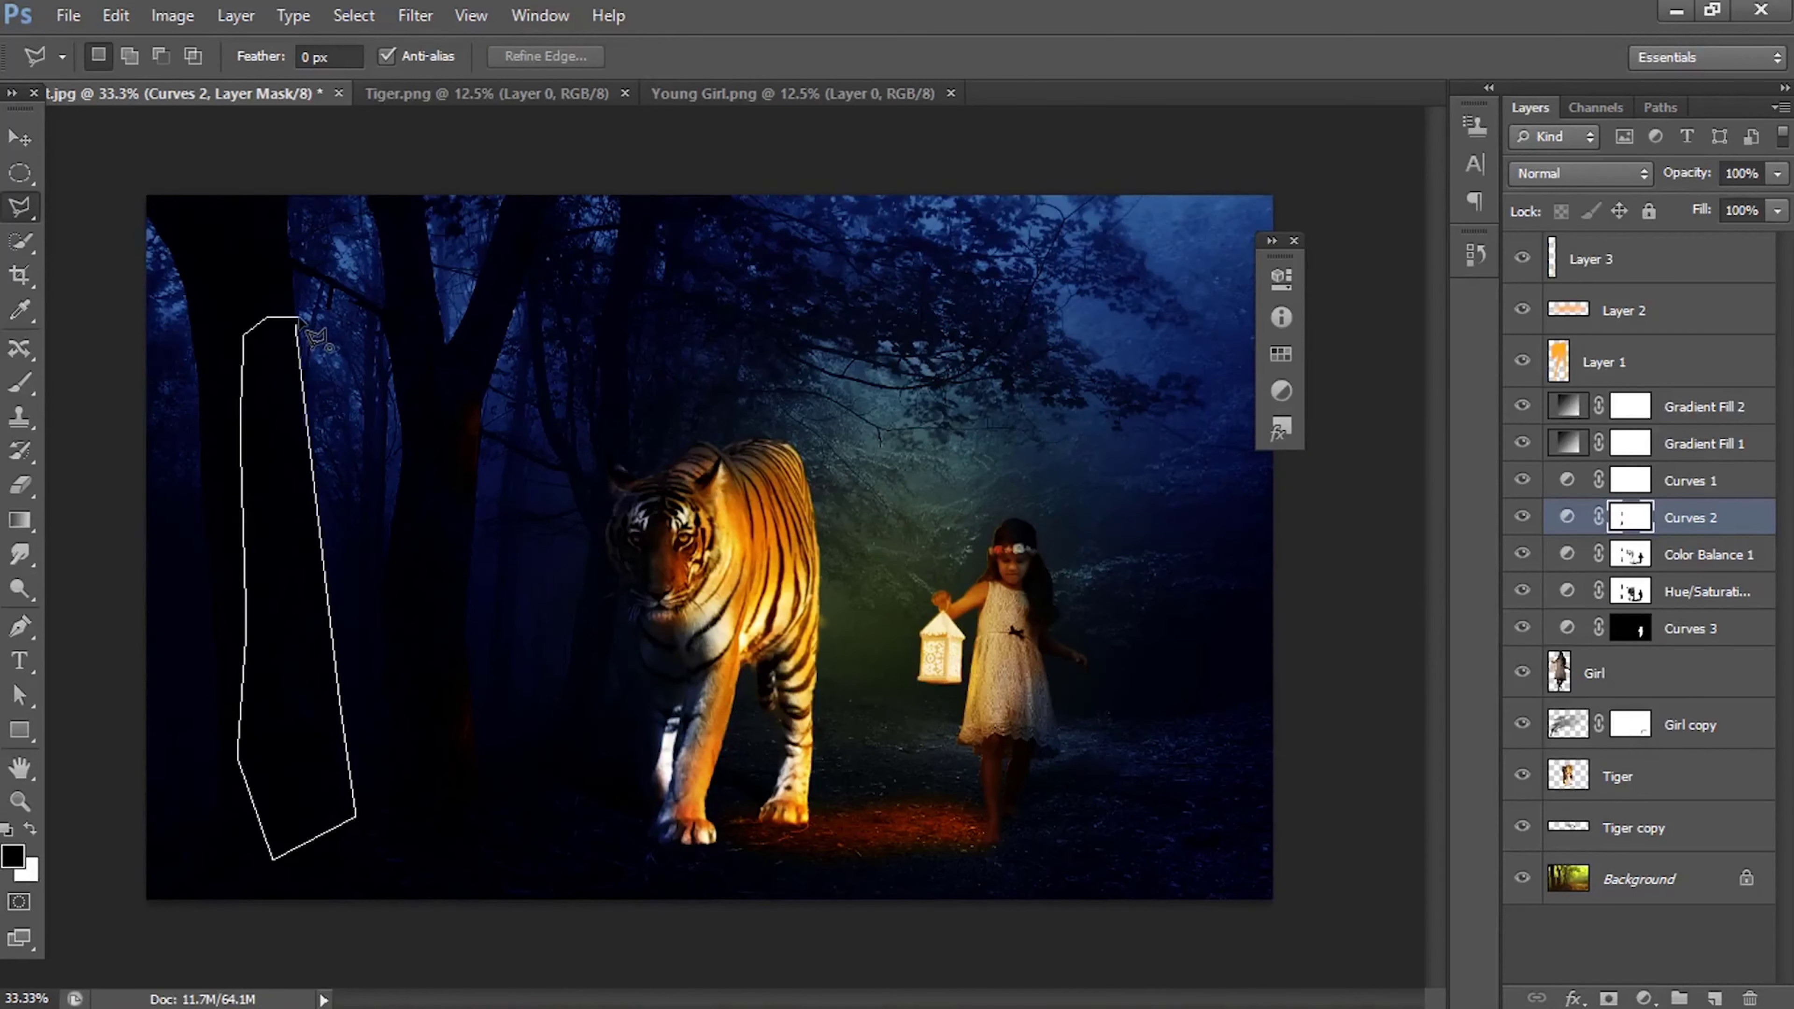
click(309, 330)
Step: Paint black at 82% brush opacity on the Color Balance 1 and Hue/Saturation 1 masks inside the trunk
click(20, 382)
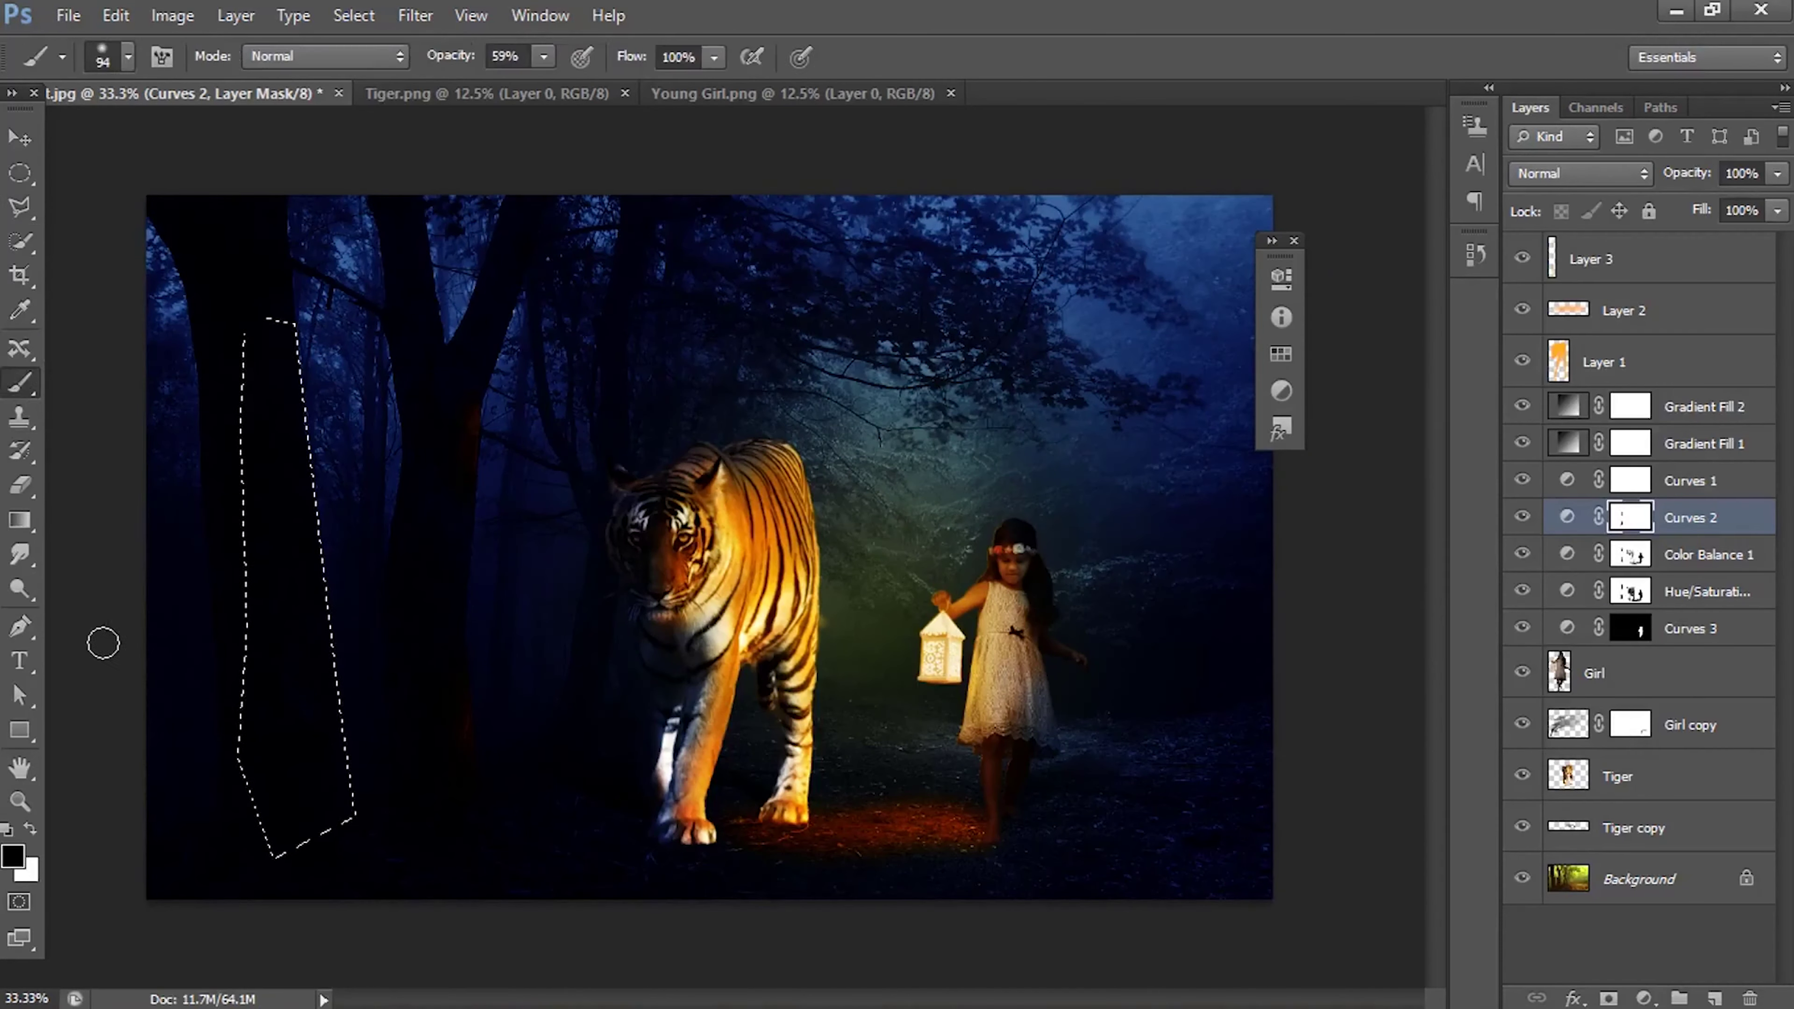
alt+click(738, 514)
click(1628, 311)
click(1610, 270)
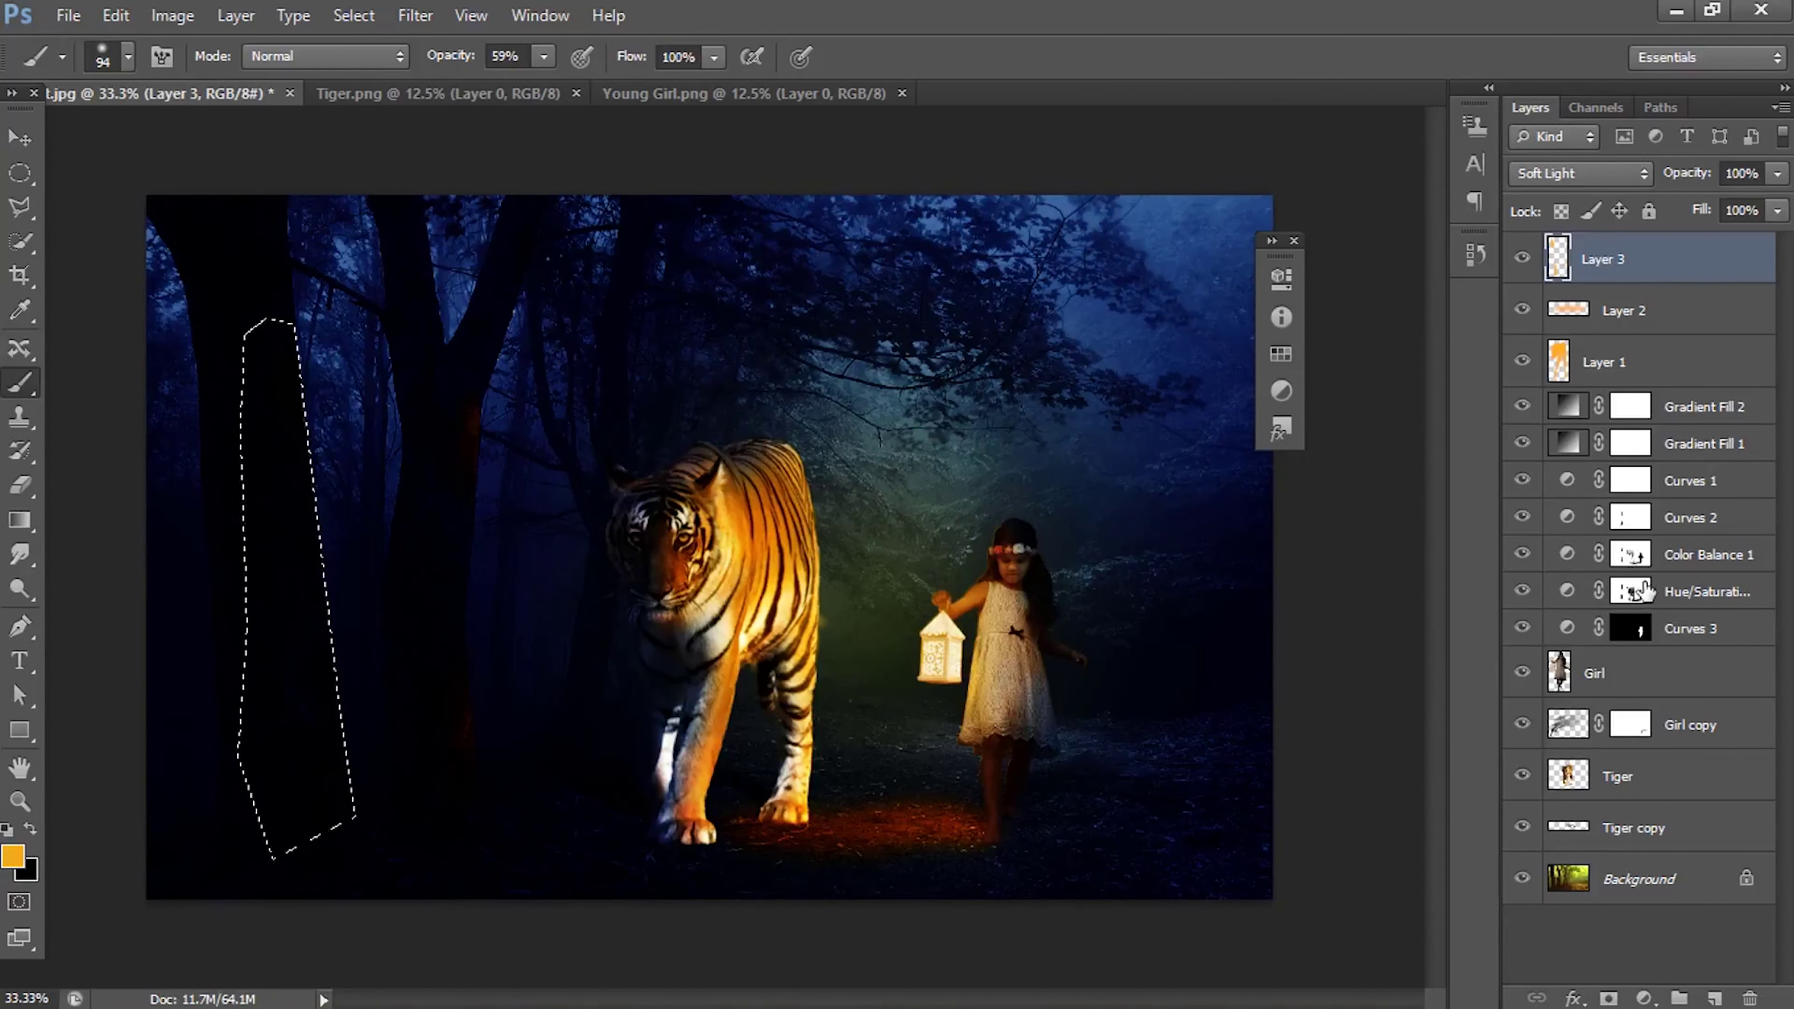
click(1630, 554)
click(8, 829)
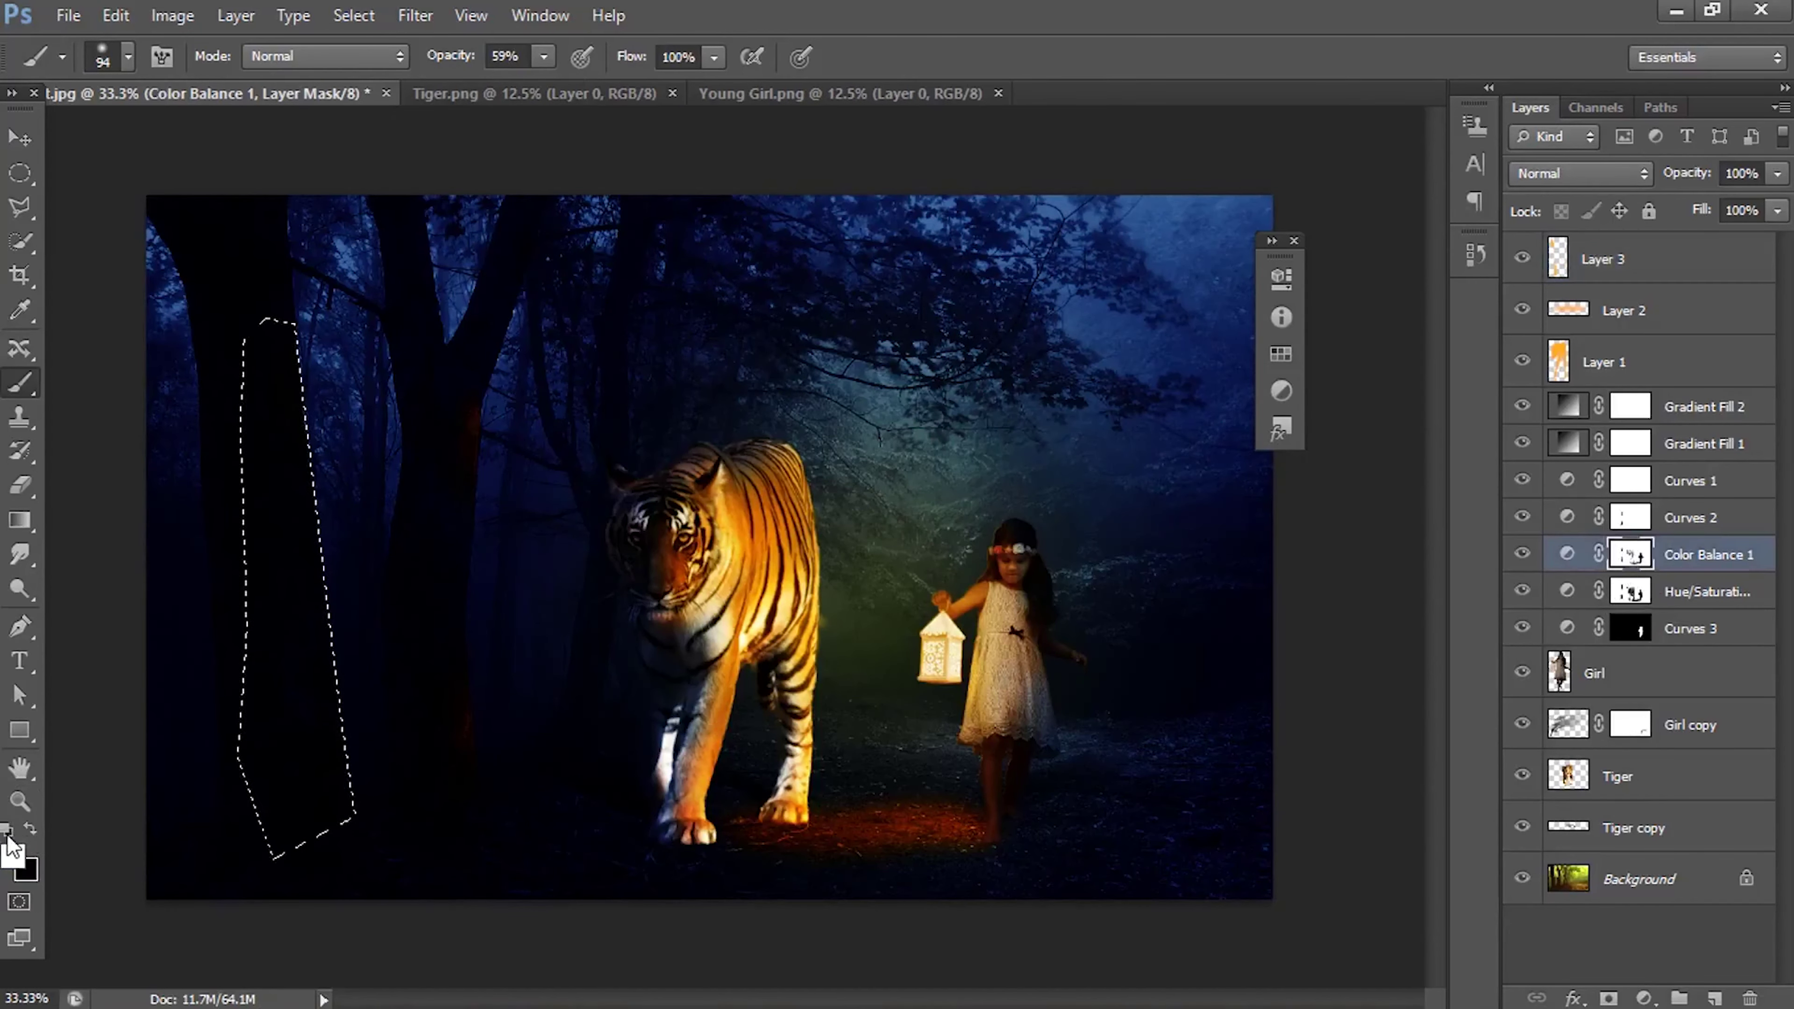
click(32, 827)
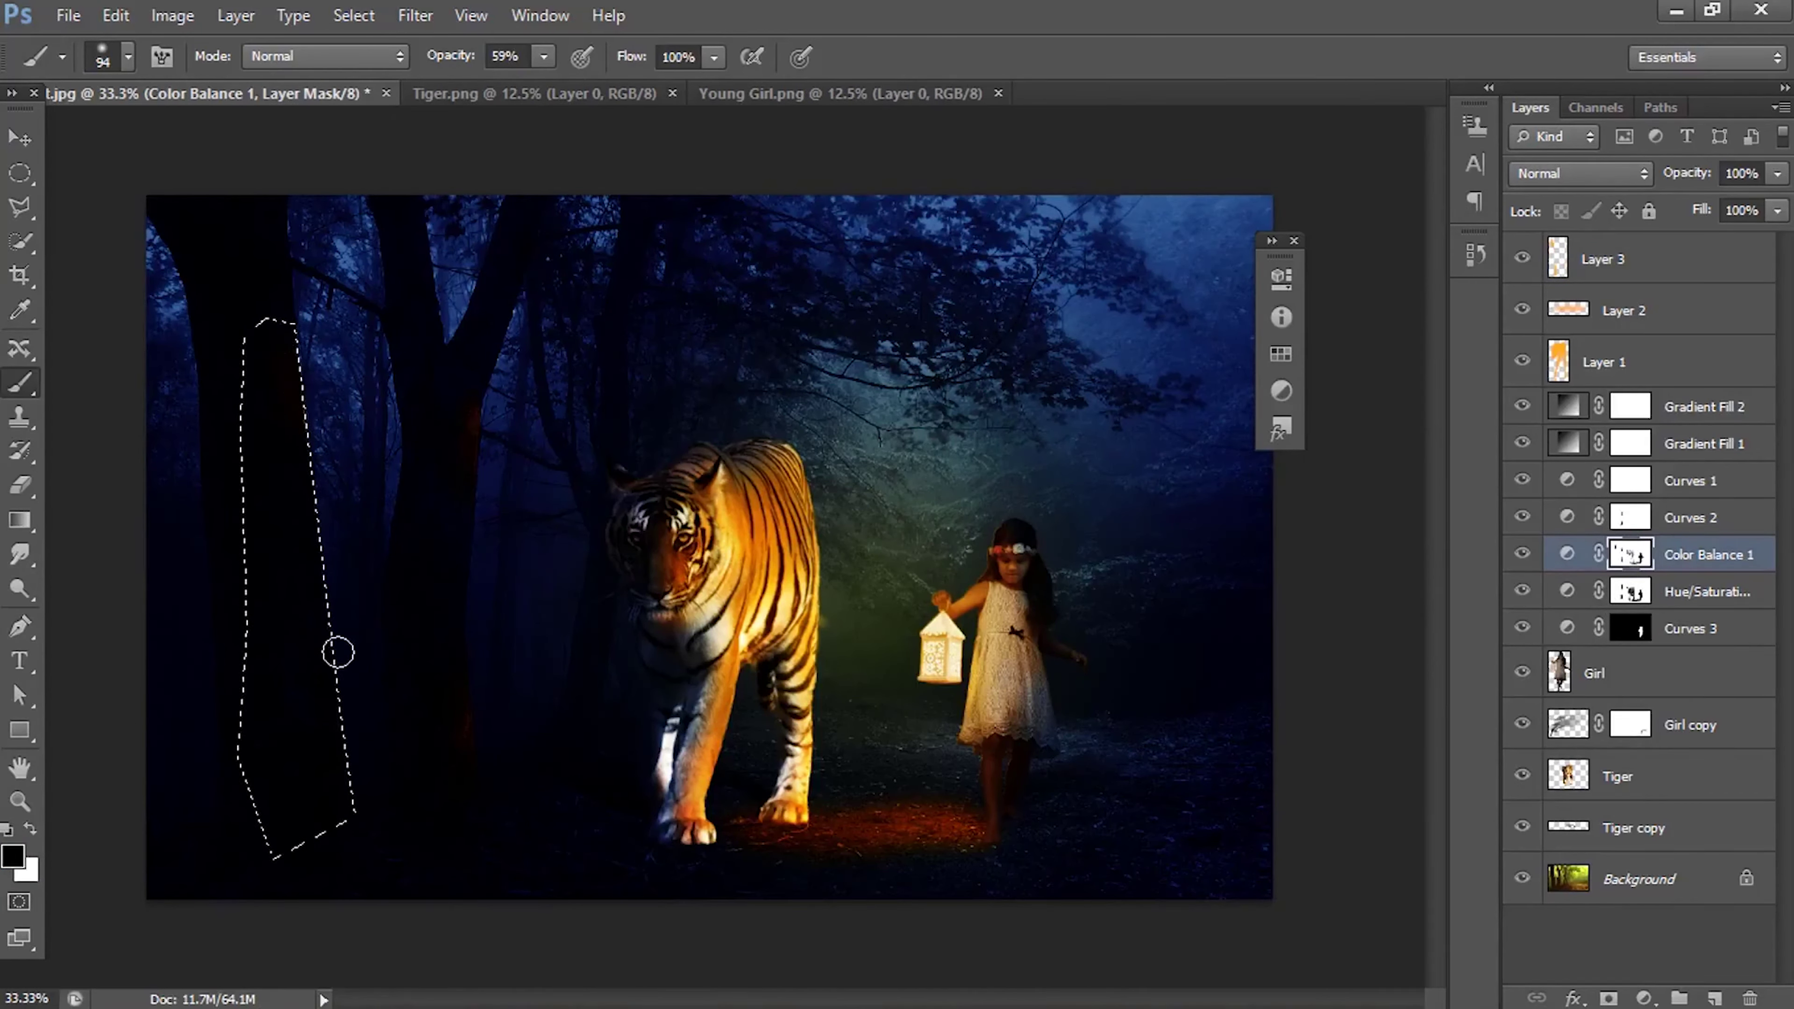
drag(545, 55, 565, 99)
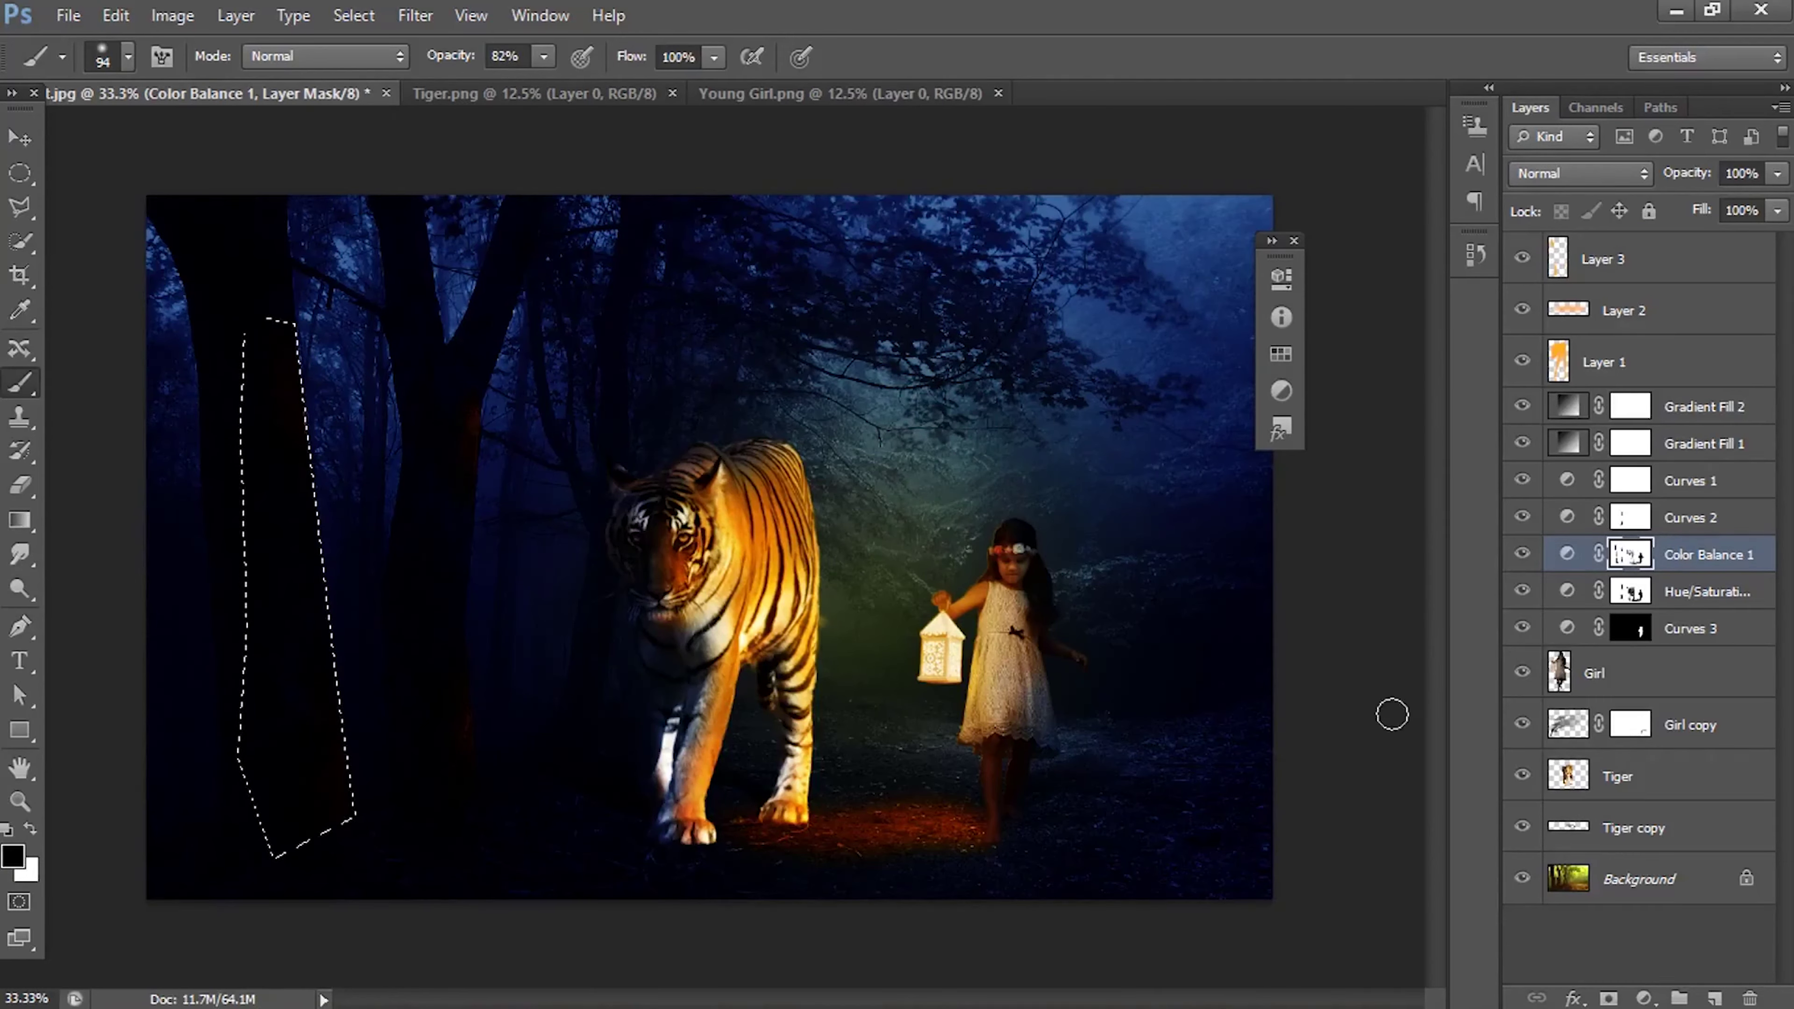
click(1630, 594)
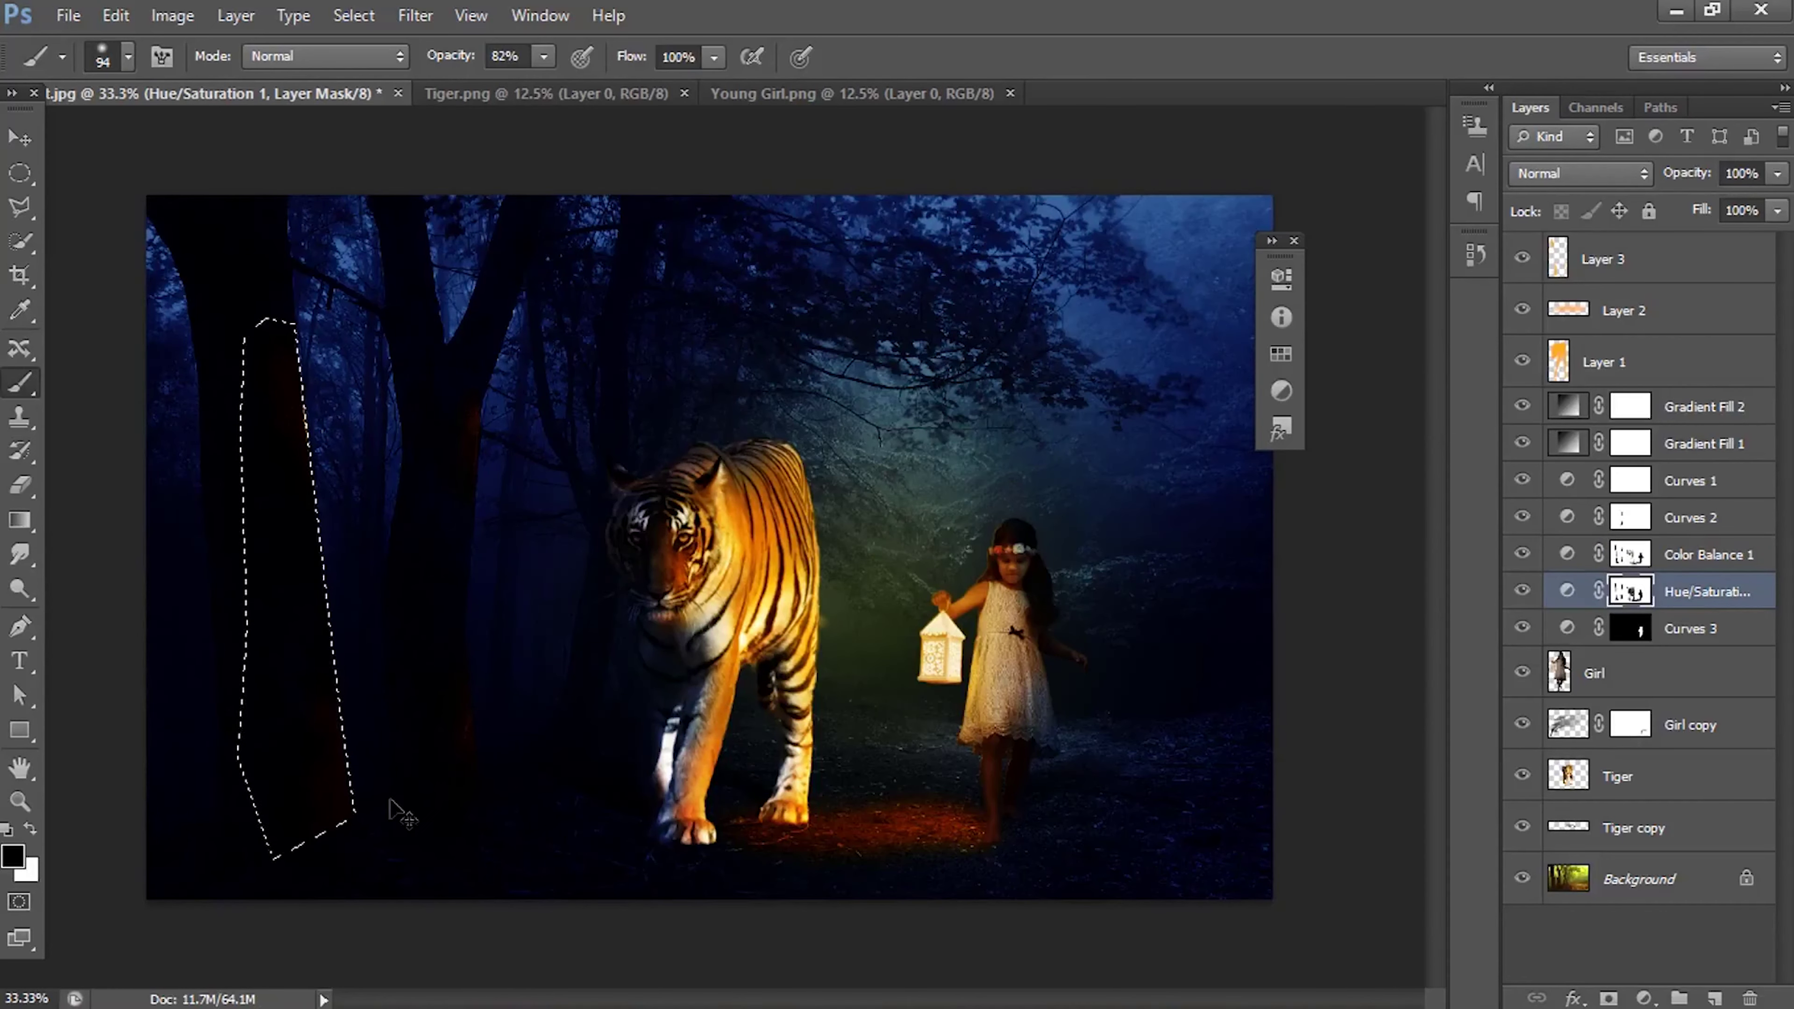
key(ctrl+d)
Step: Zoom into the left trunk and refine the adjustment masks with a white brush
scroll(253, 359, up, 2)
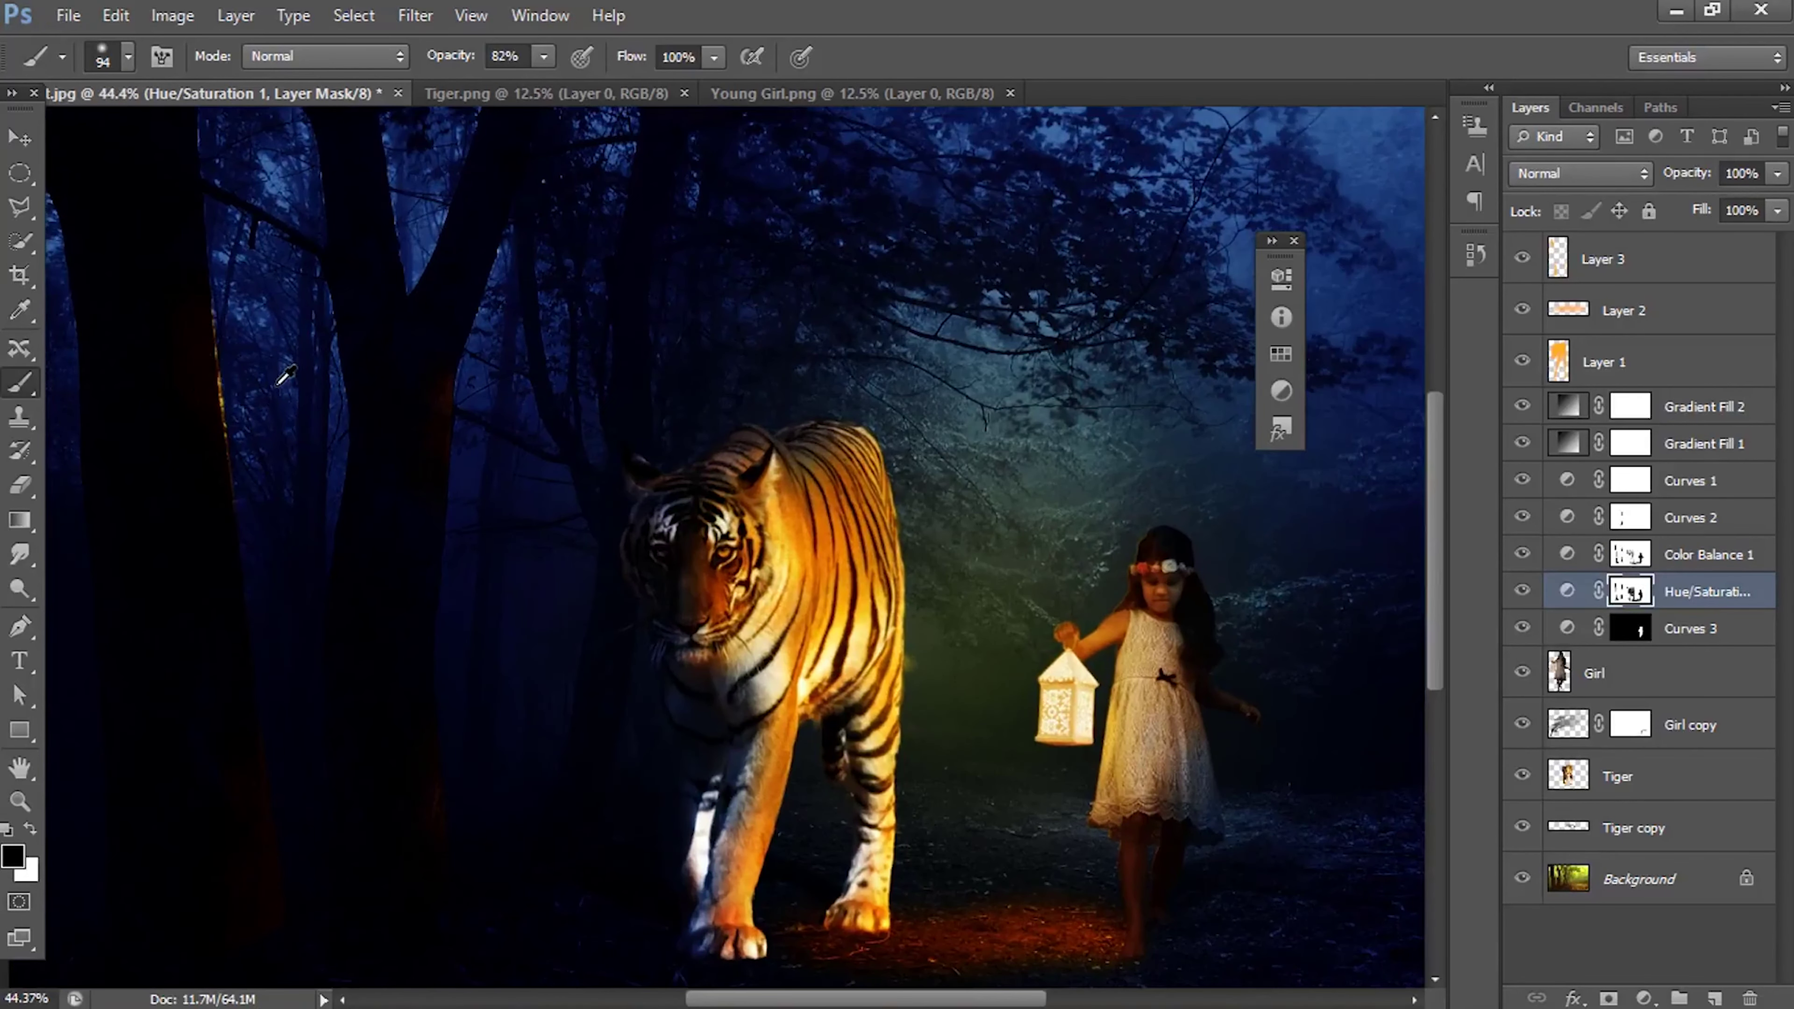
key(ctrl+z)
key(ctrl+d)
scroll(208, 401, up, 2)
key(x)
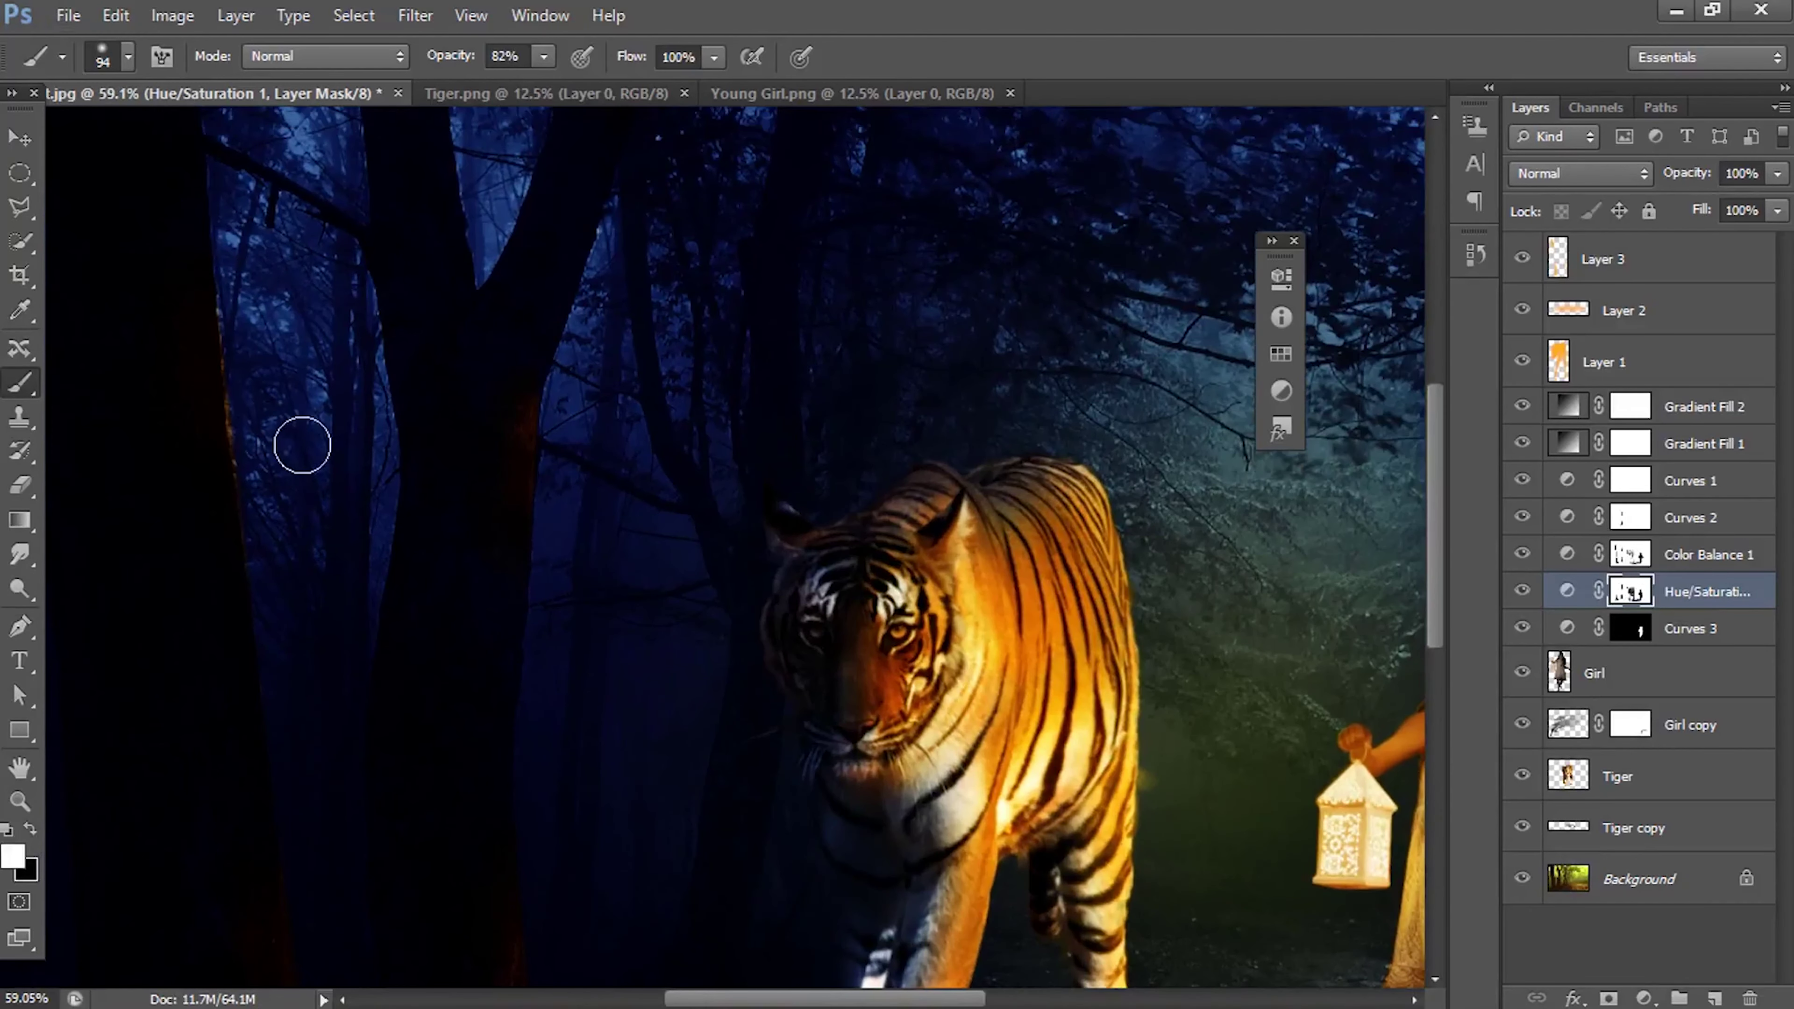
right_click(268, 415)
click(1585, 565)
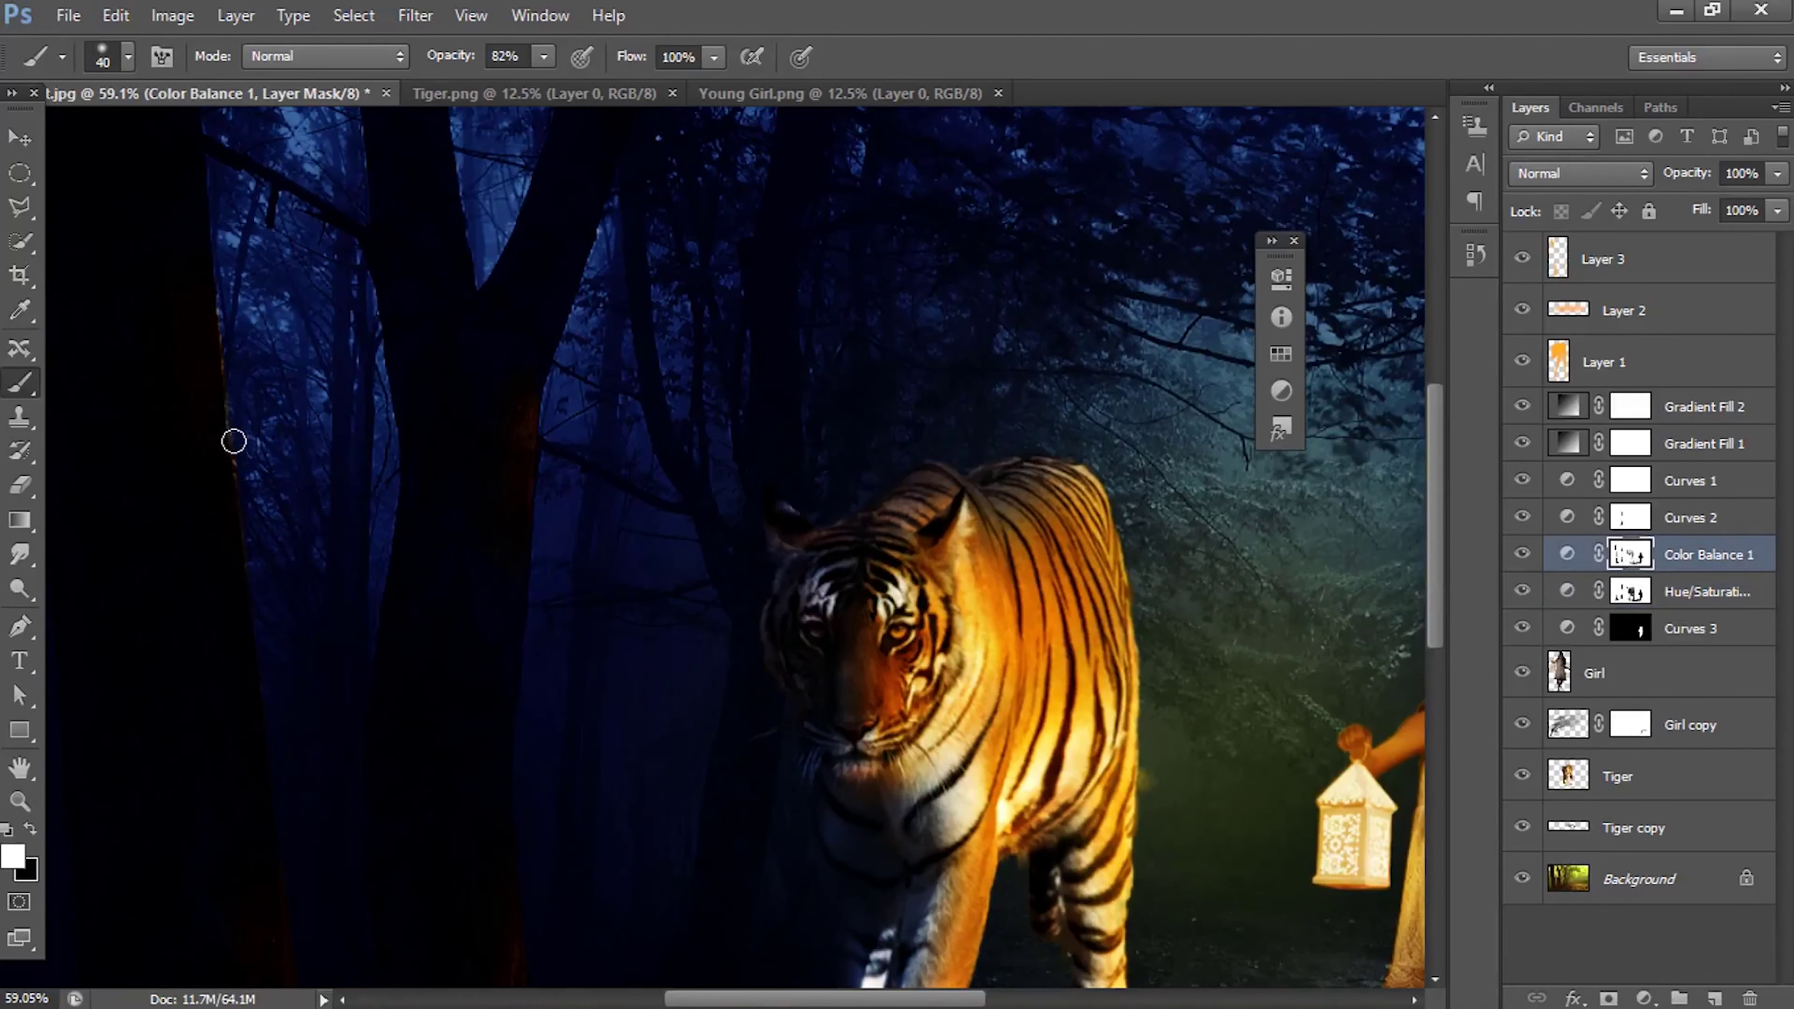
click(1622, 593)
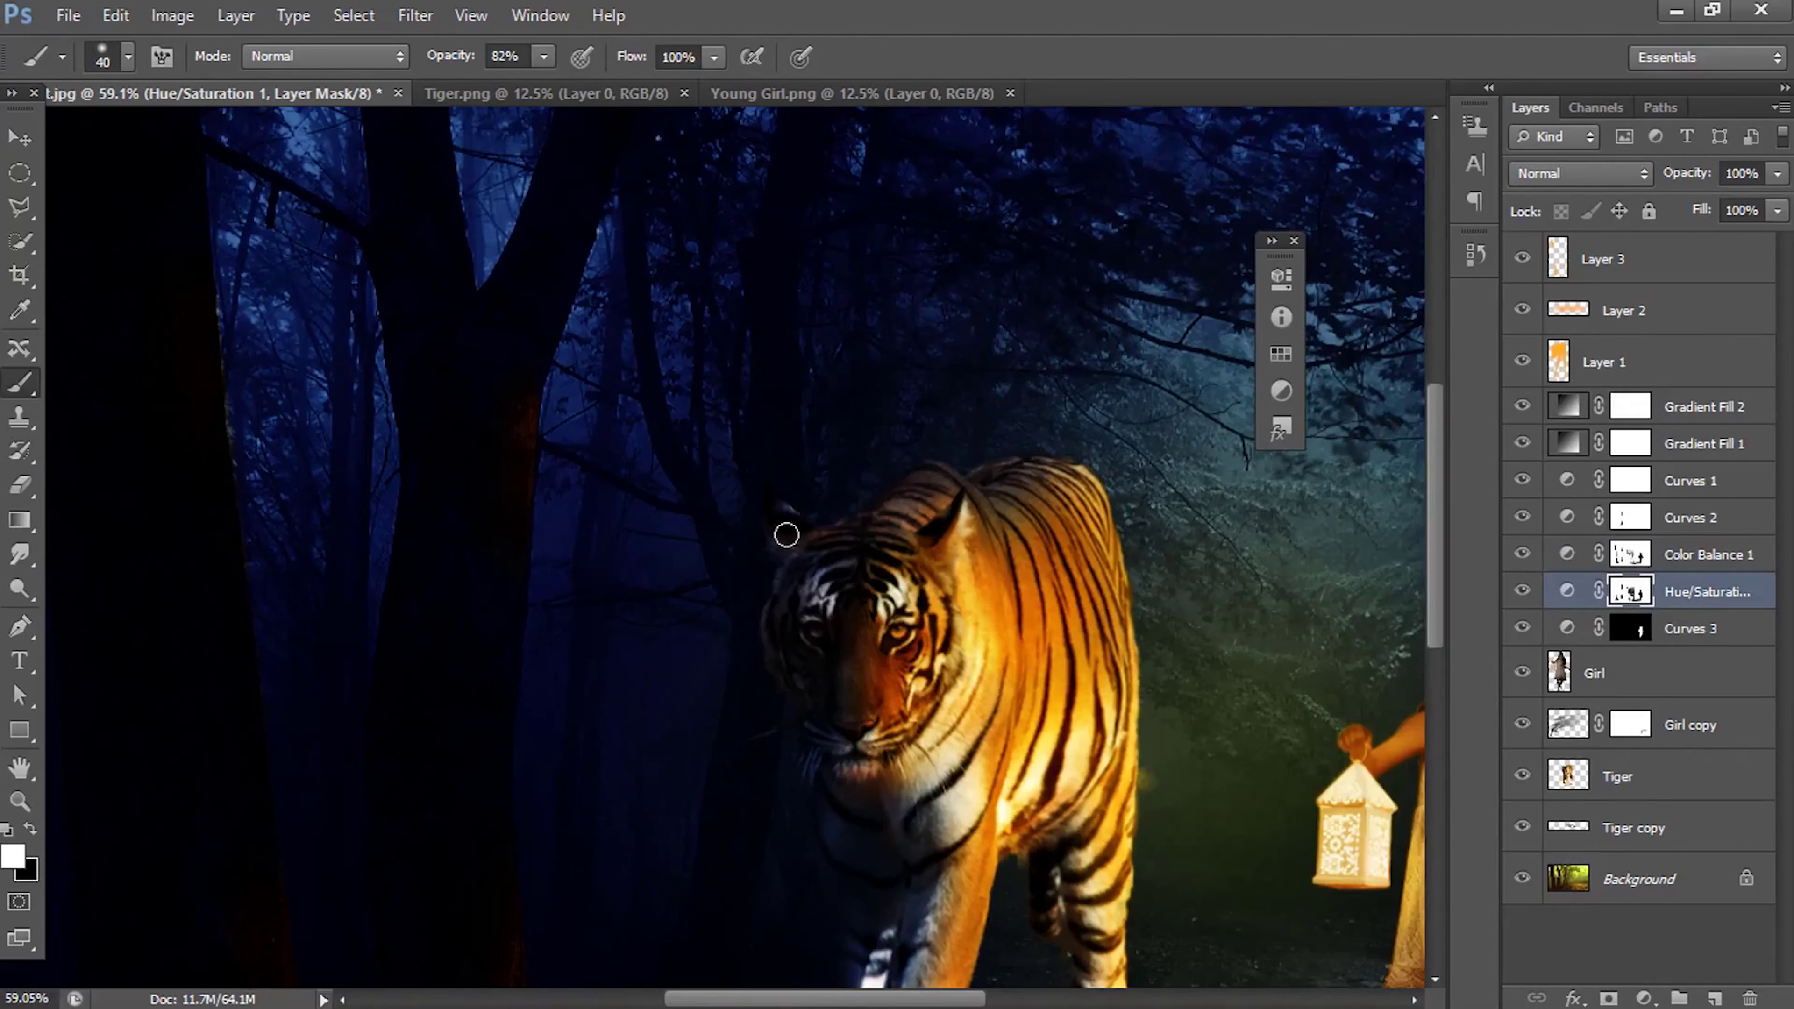
click(1629, 520)
click(1628, 557)
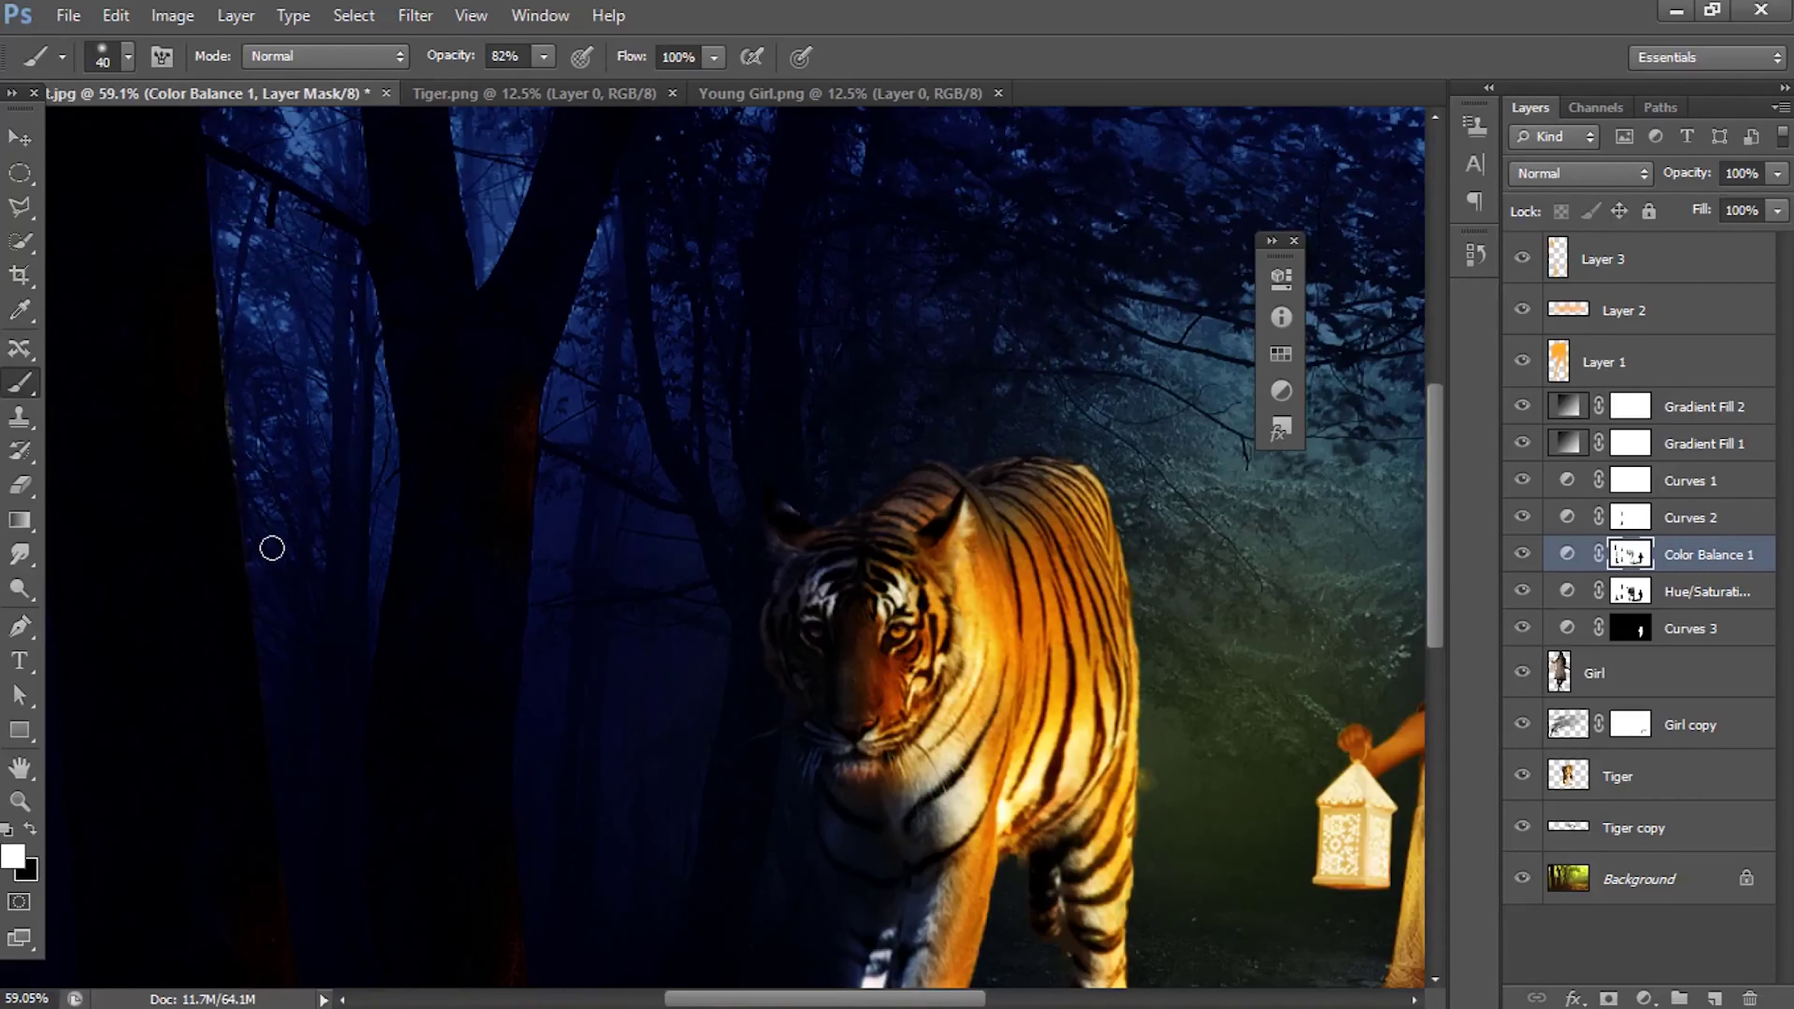
scroll(360, 469, down, 5)
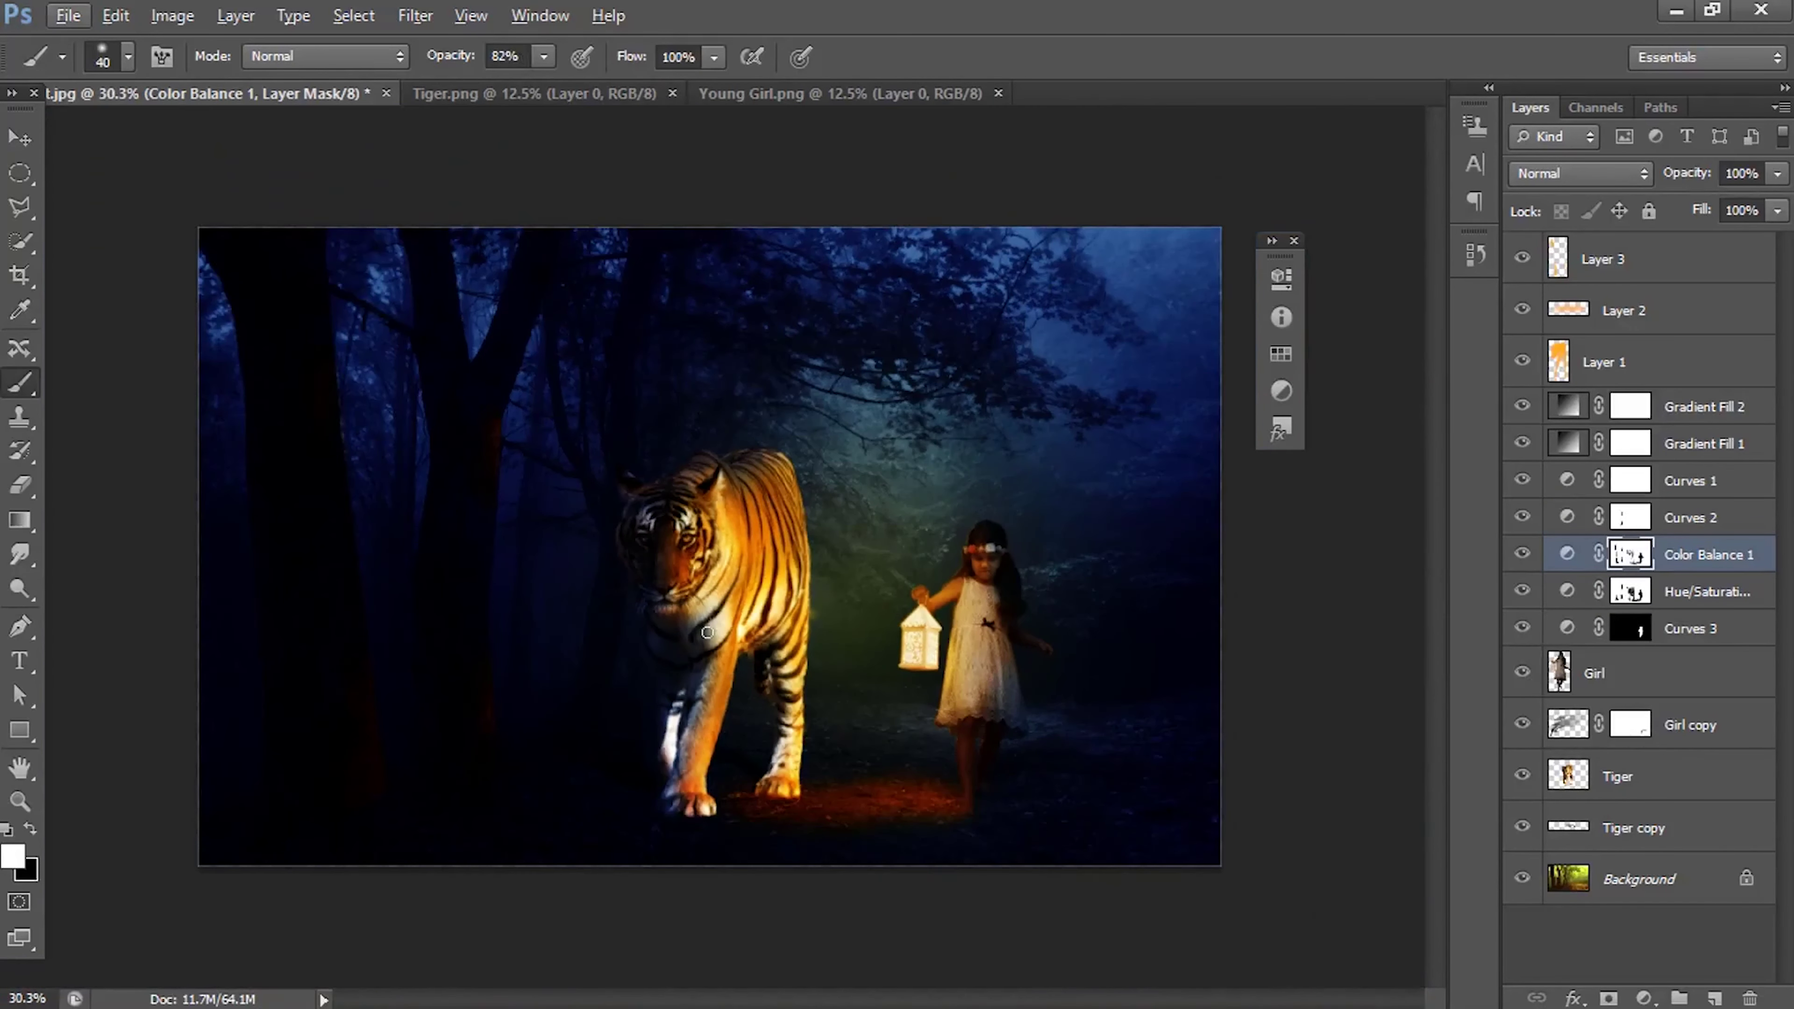
Step: Open the smoke image from the file menu
key(v)
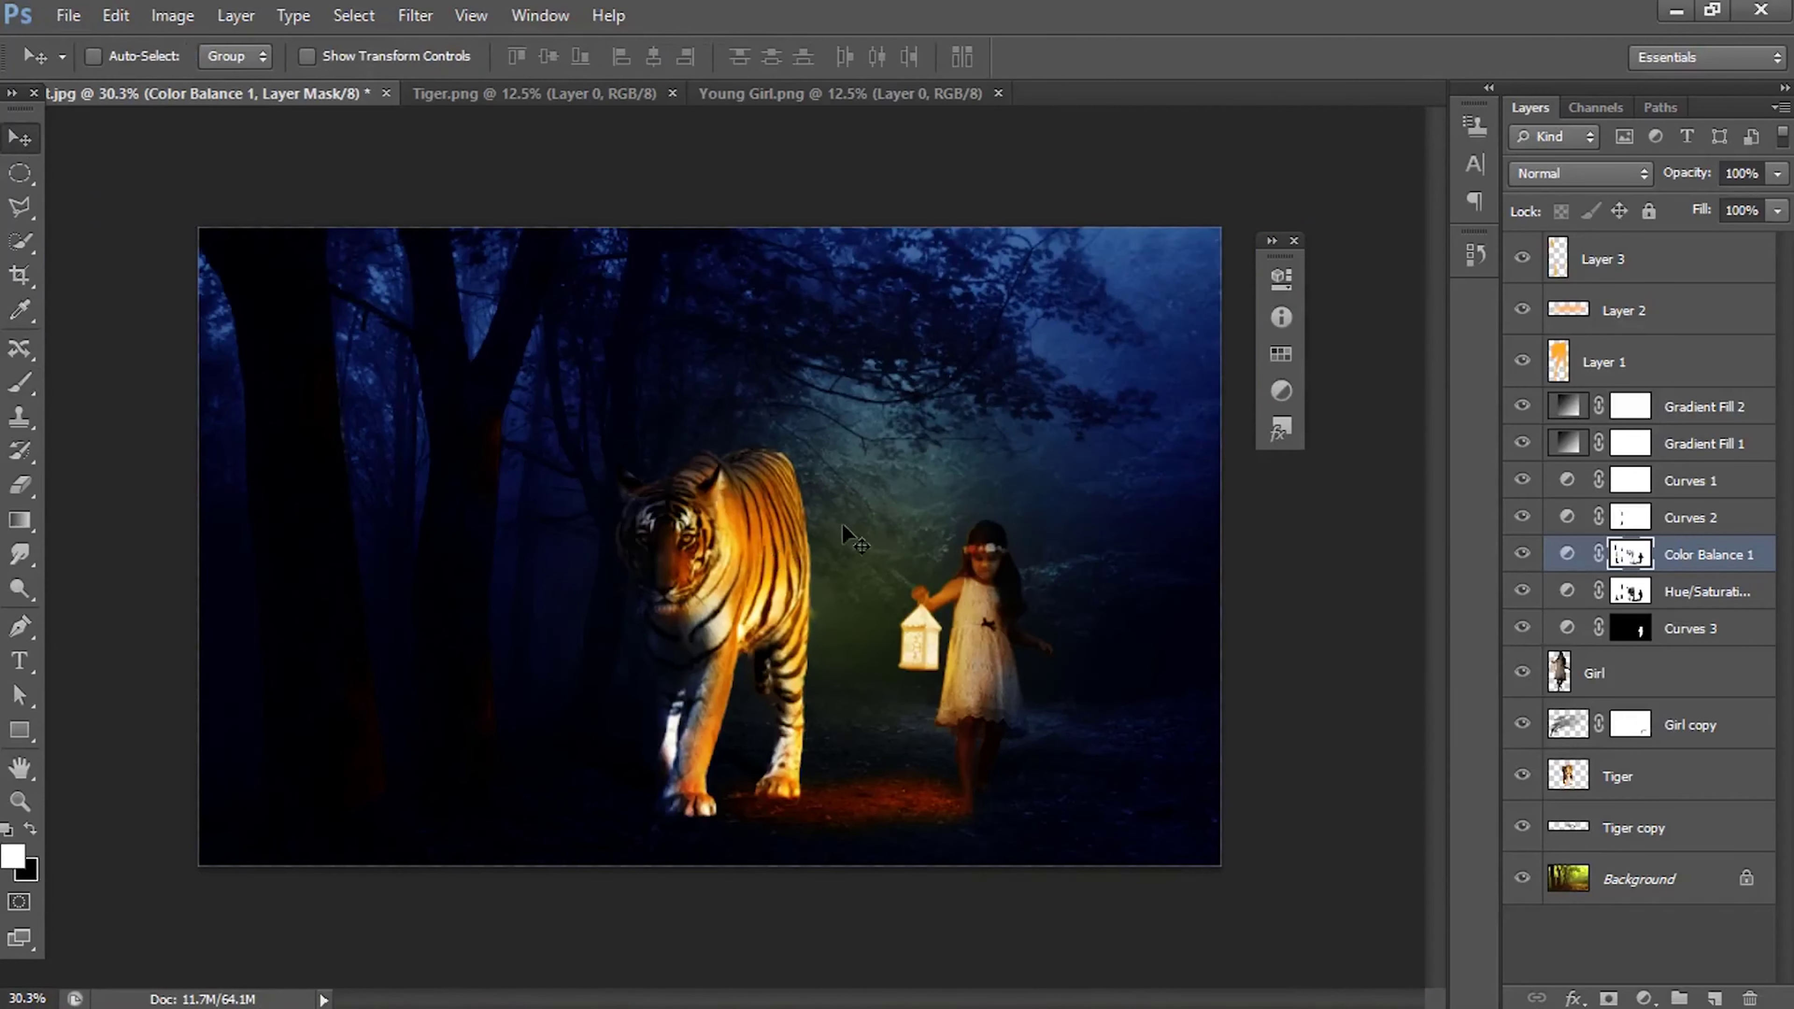
click(67, 15)
click(93, 70)
double_click(777, 489)
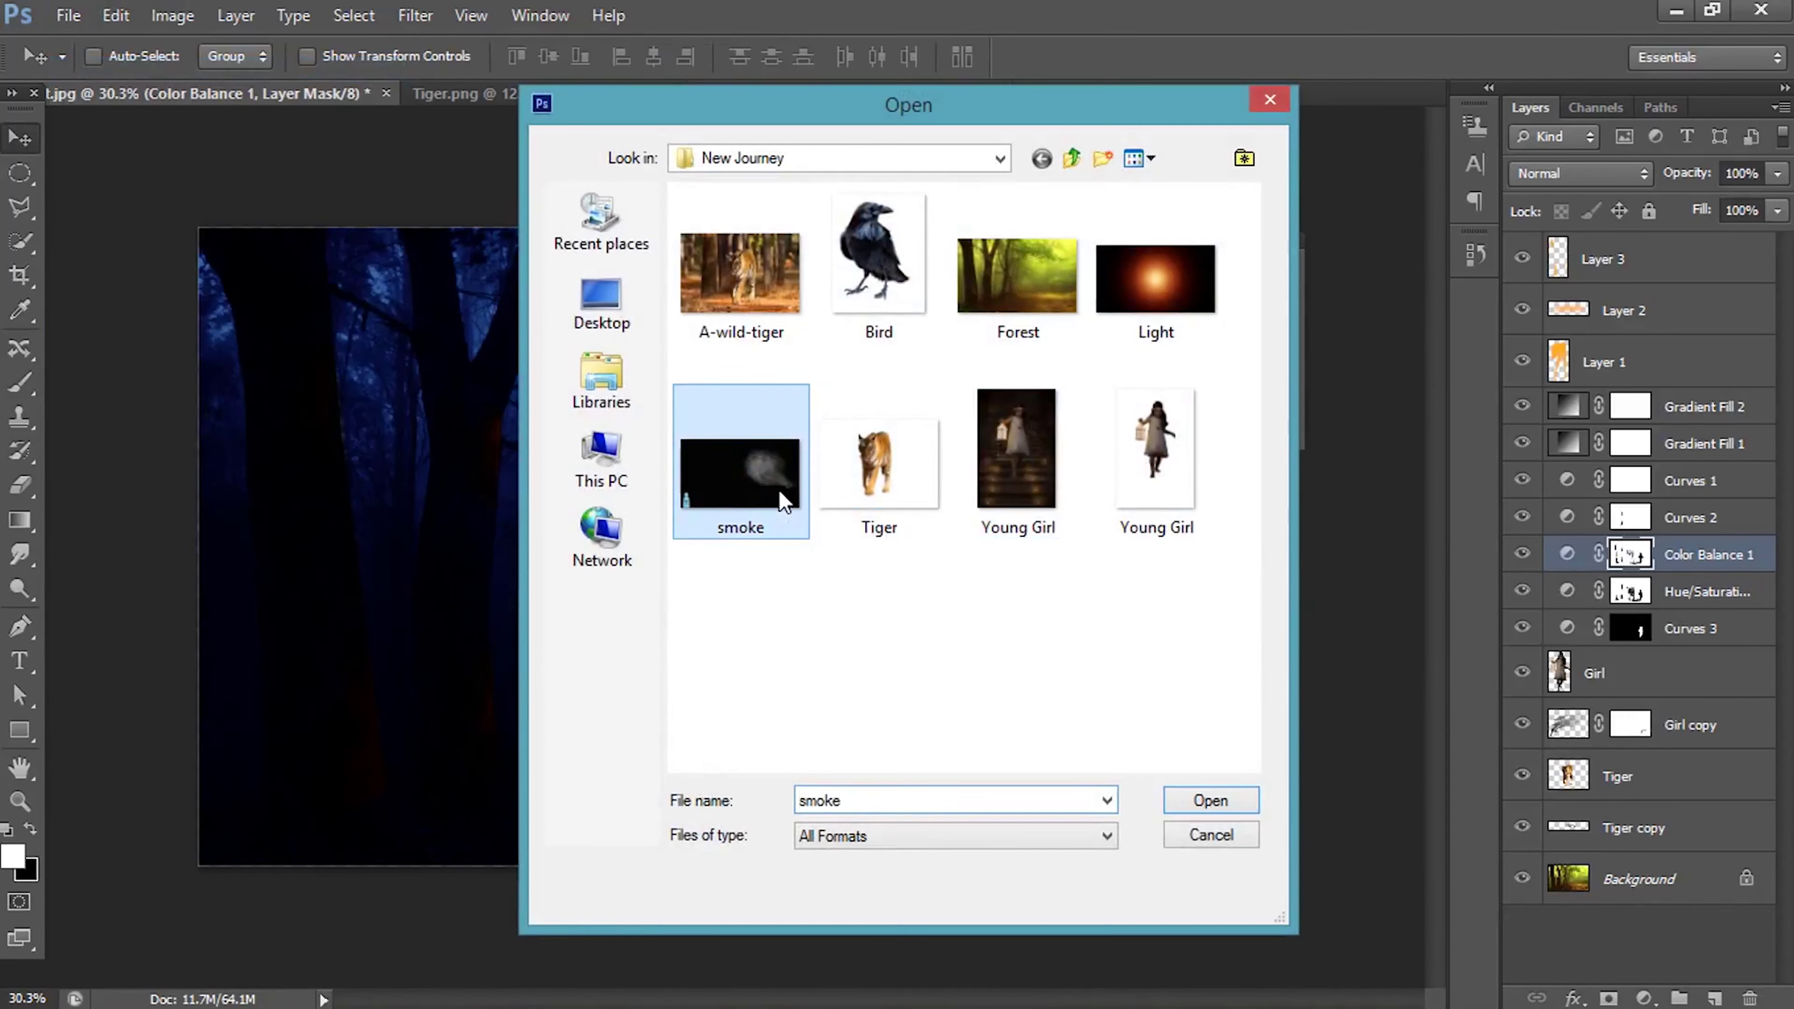
Step: Rectangle-select the smoke area and drag it into the tiger composition as the top layer
right_click(19, 175)
click(106, 168)
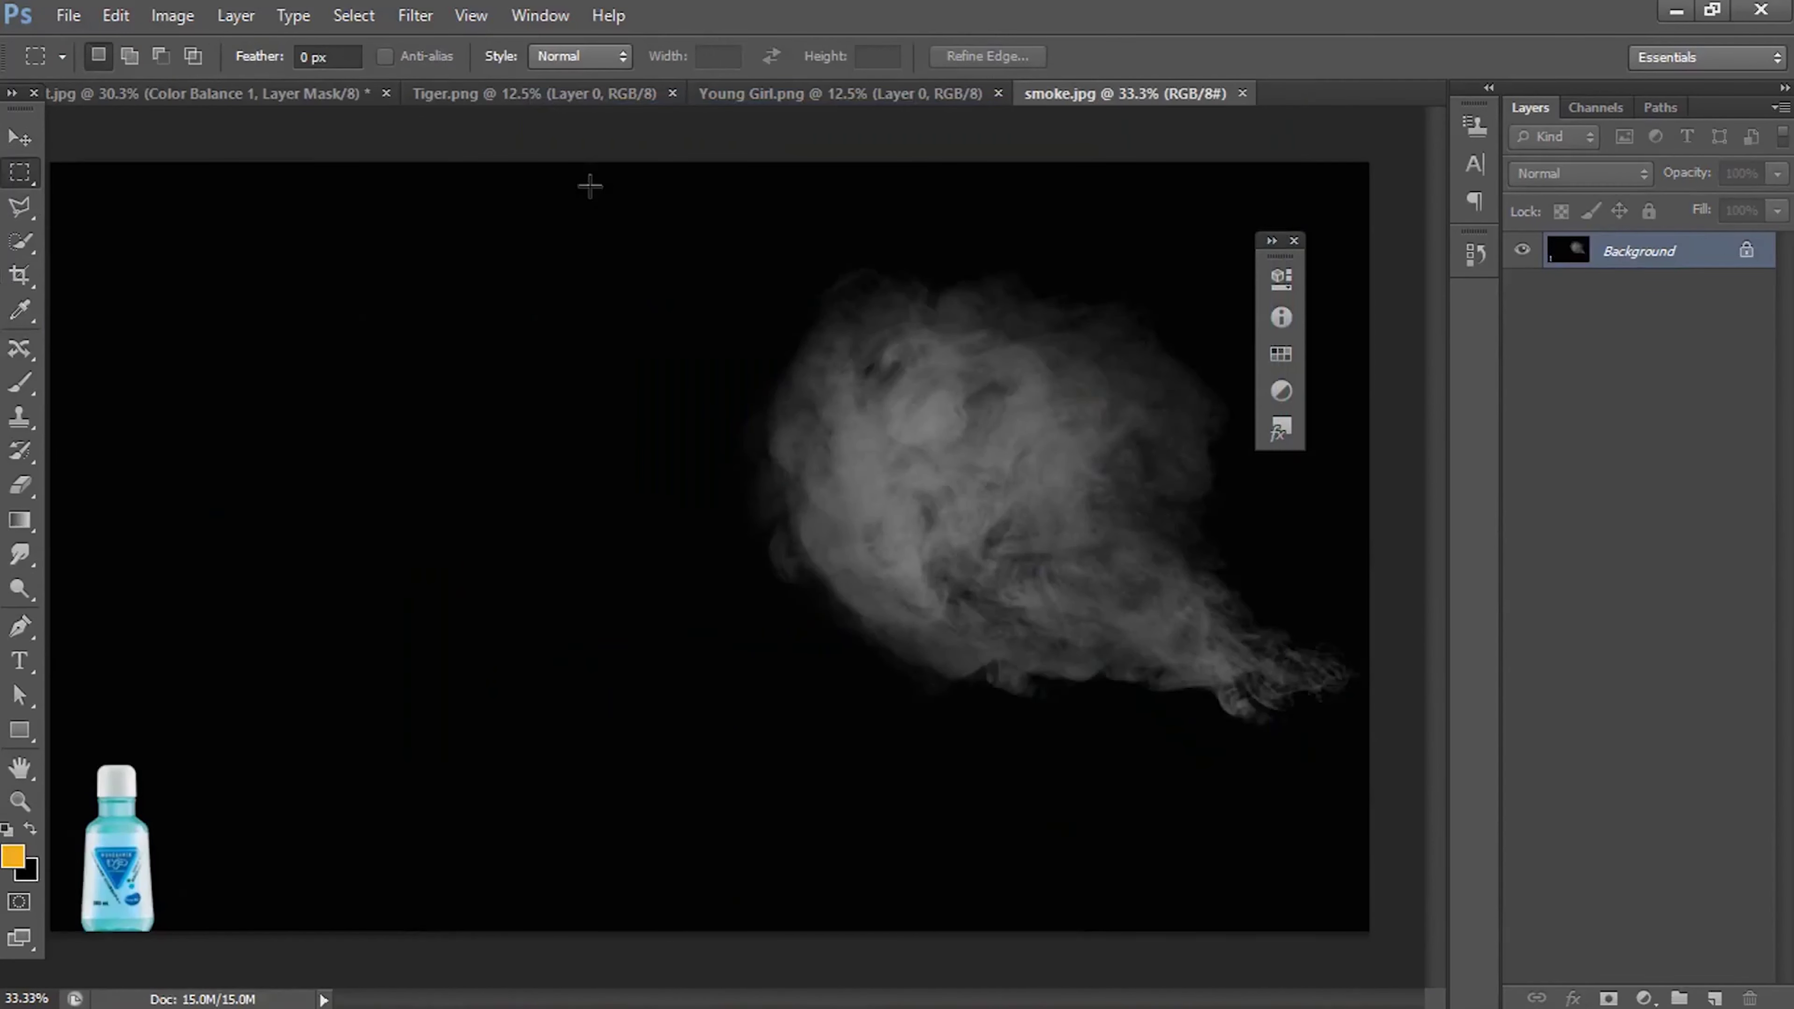
drag(590, 175, 1369, 806)
key(v)
drag(692, 292, 734, 696)
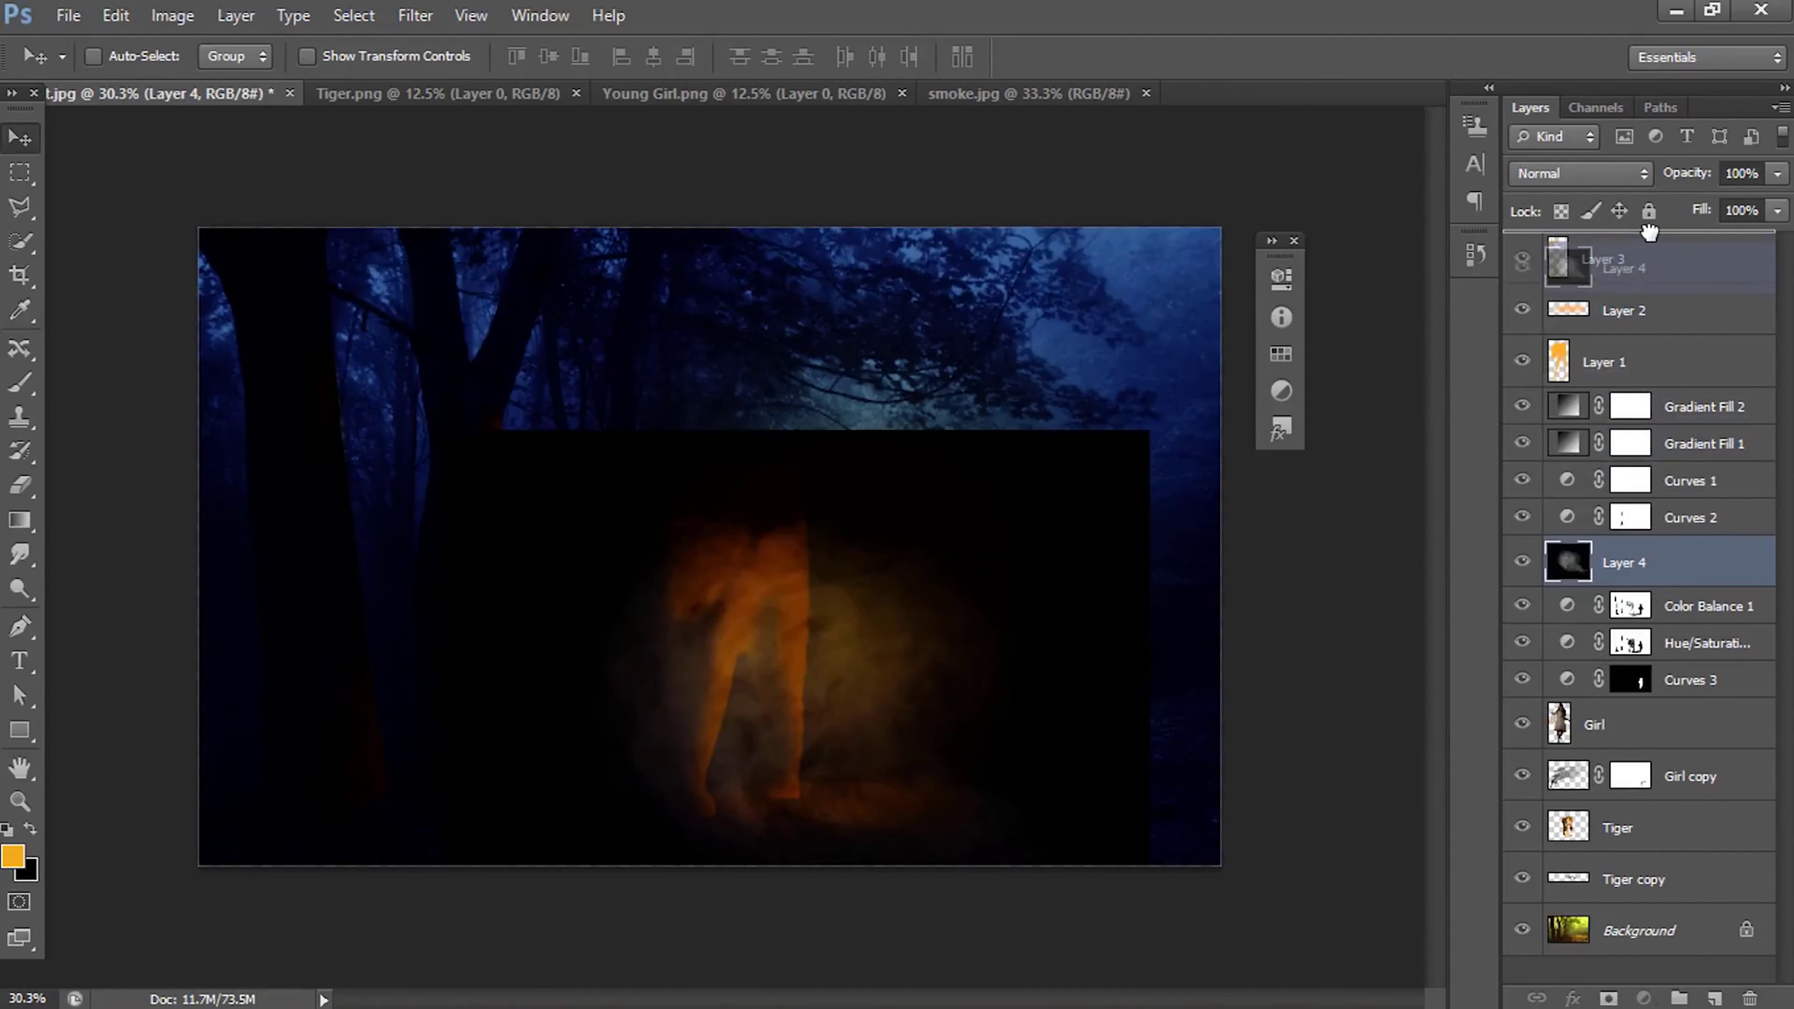
drag(1624, 561, 1624, 251)
drag(889, 705, 783, 606)
Step: Shrink, rotate and distort the smoke patch beside the tiger's head, then commit the transform
key(ctrl+t)
drag(1045, 329, 588, 650)
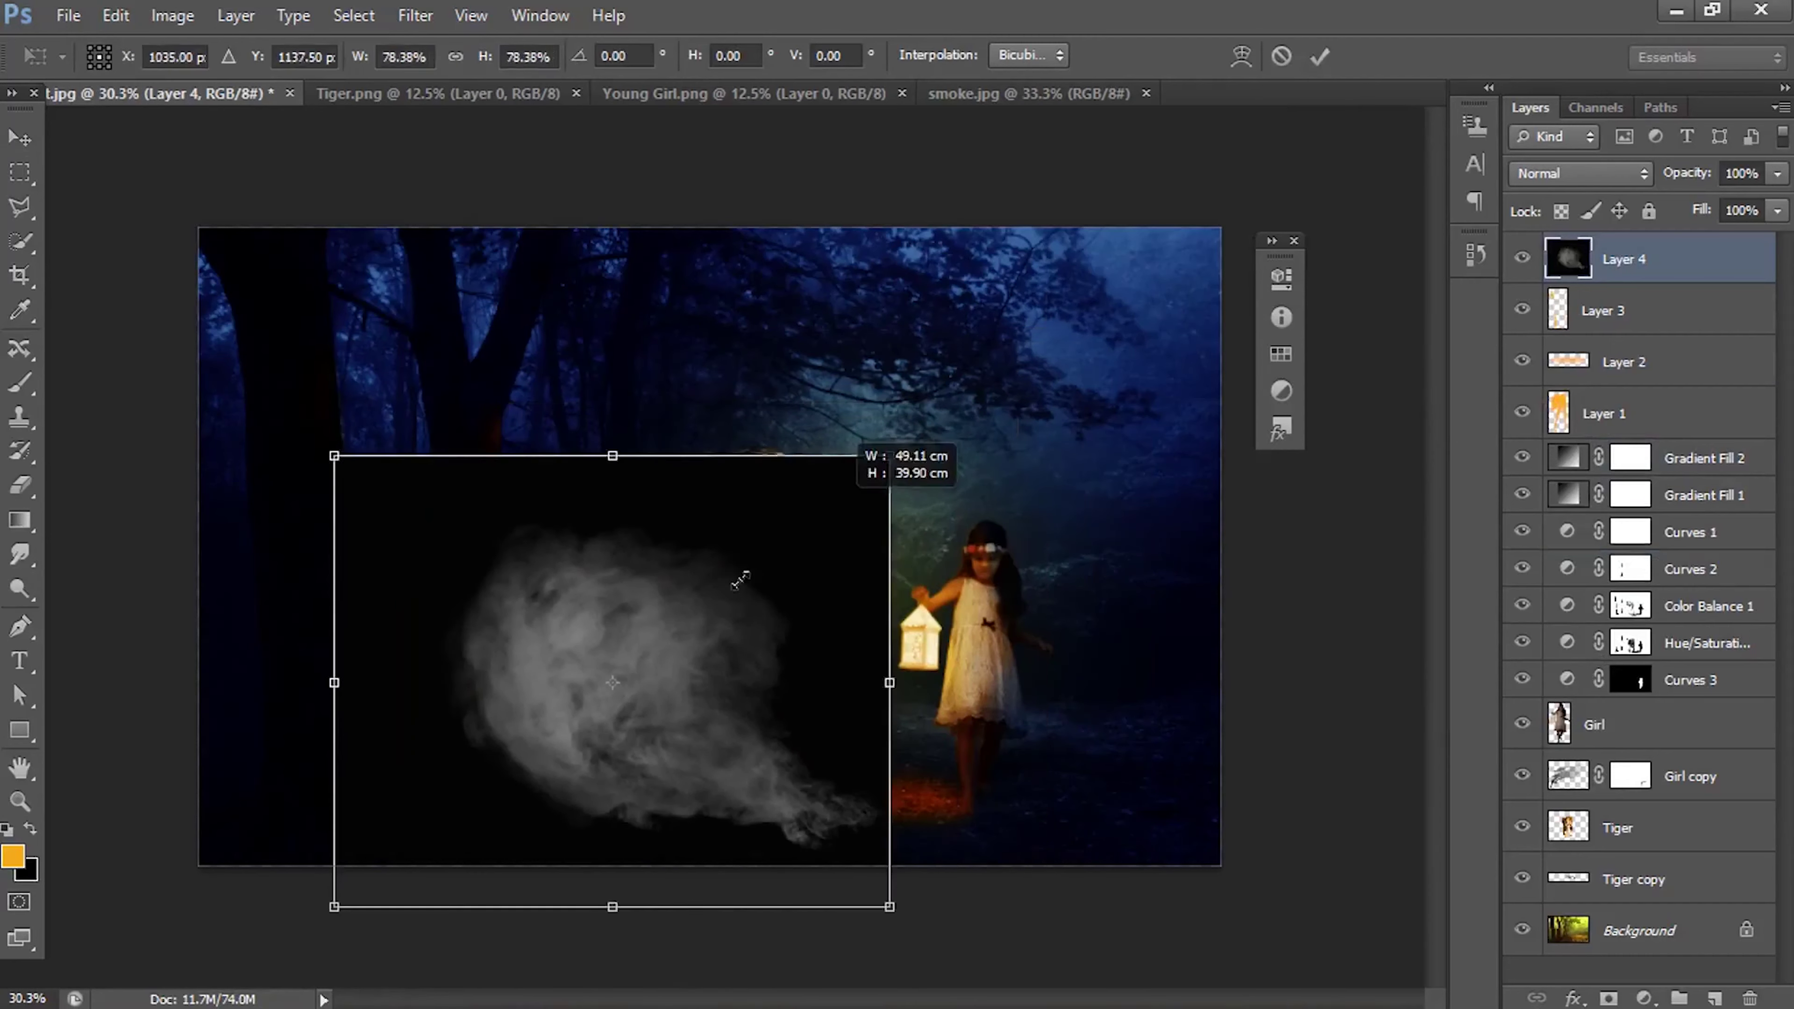
drag(520, 700, 628, 586)
right_click(628, 586)
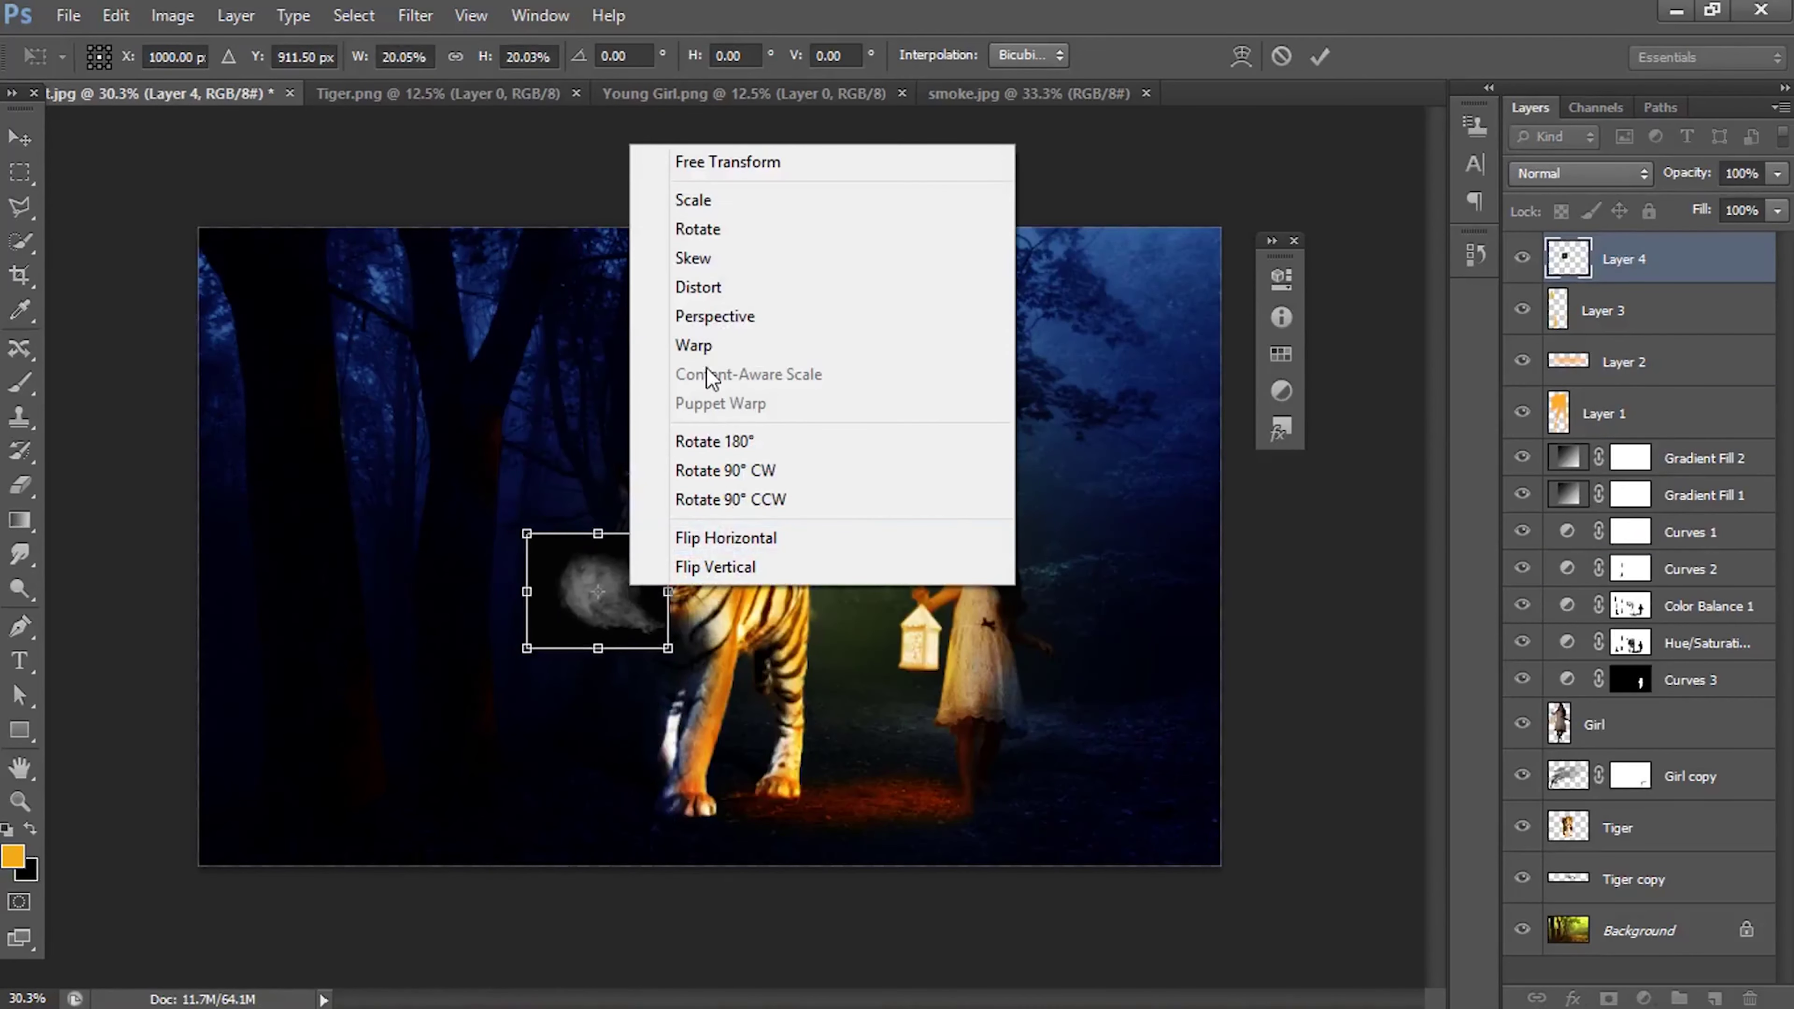
click(630, 527)
mouse_move(694, 673)
mouse_down()
mouse_move(694, 537)
mouse_move(621, 484)
mouse_up()
drag(600, 586, 655, 681)
right_click(671, 678)
click(737, 375)
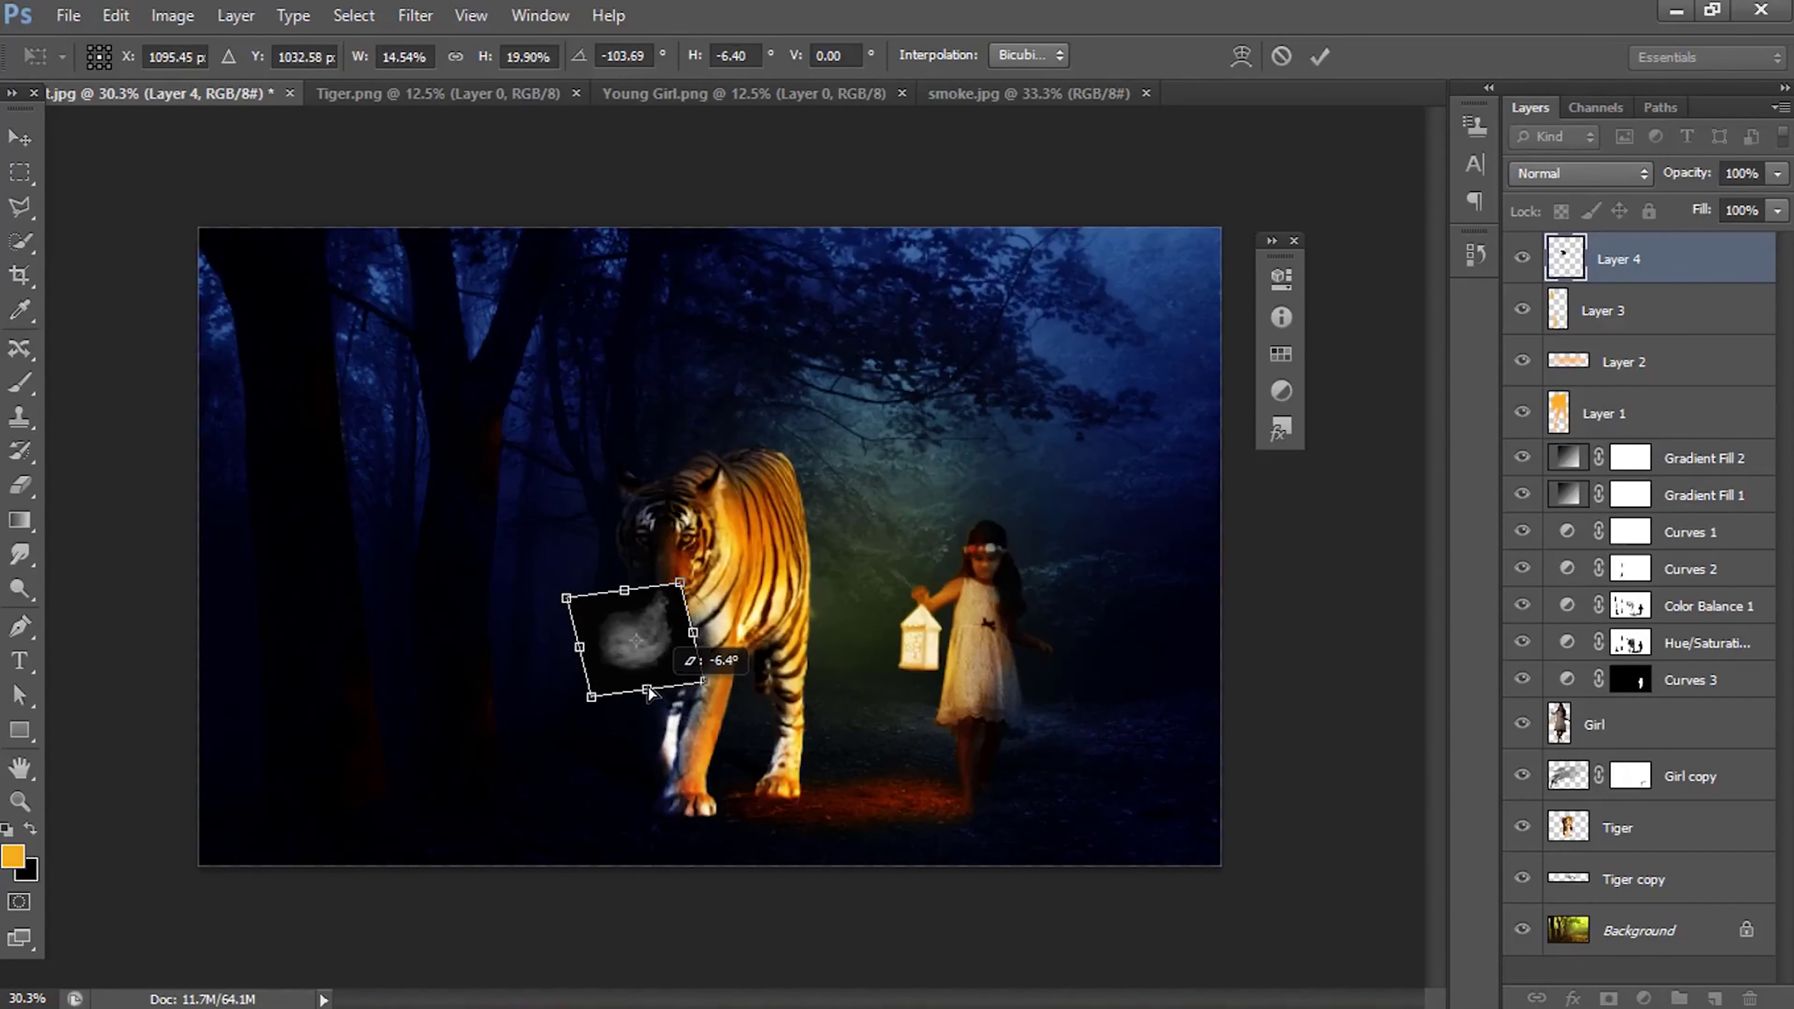
key(Return)
click(1580, 174)
Step: Set the smoke Layer 4 to Screen blend mode at 40% opacity
click(1546, 353)
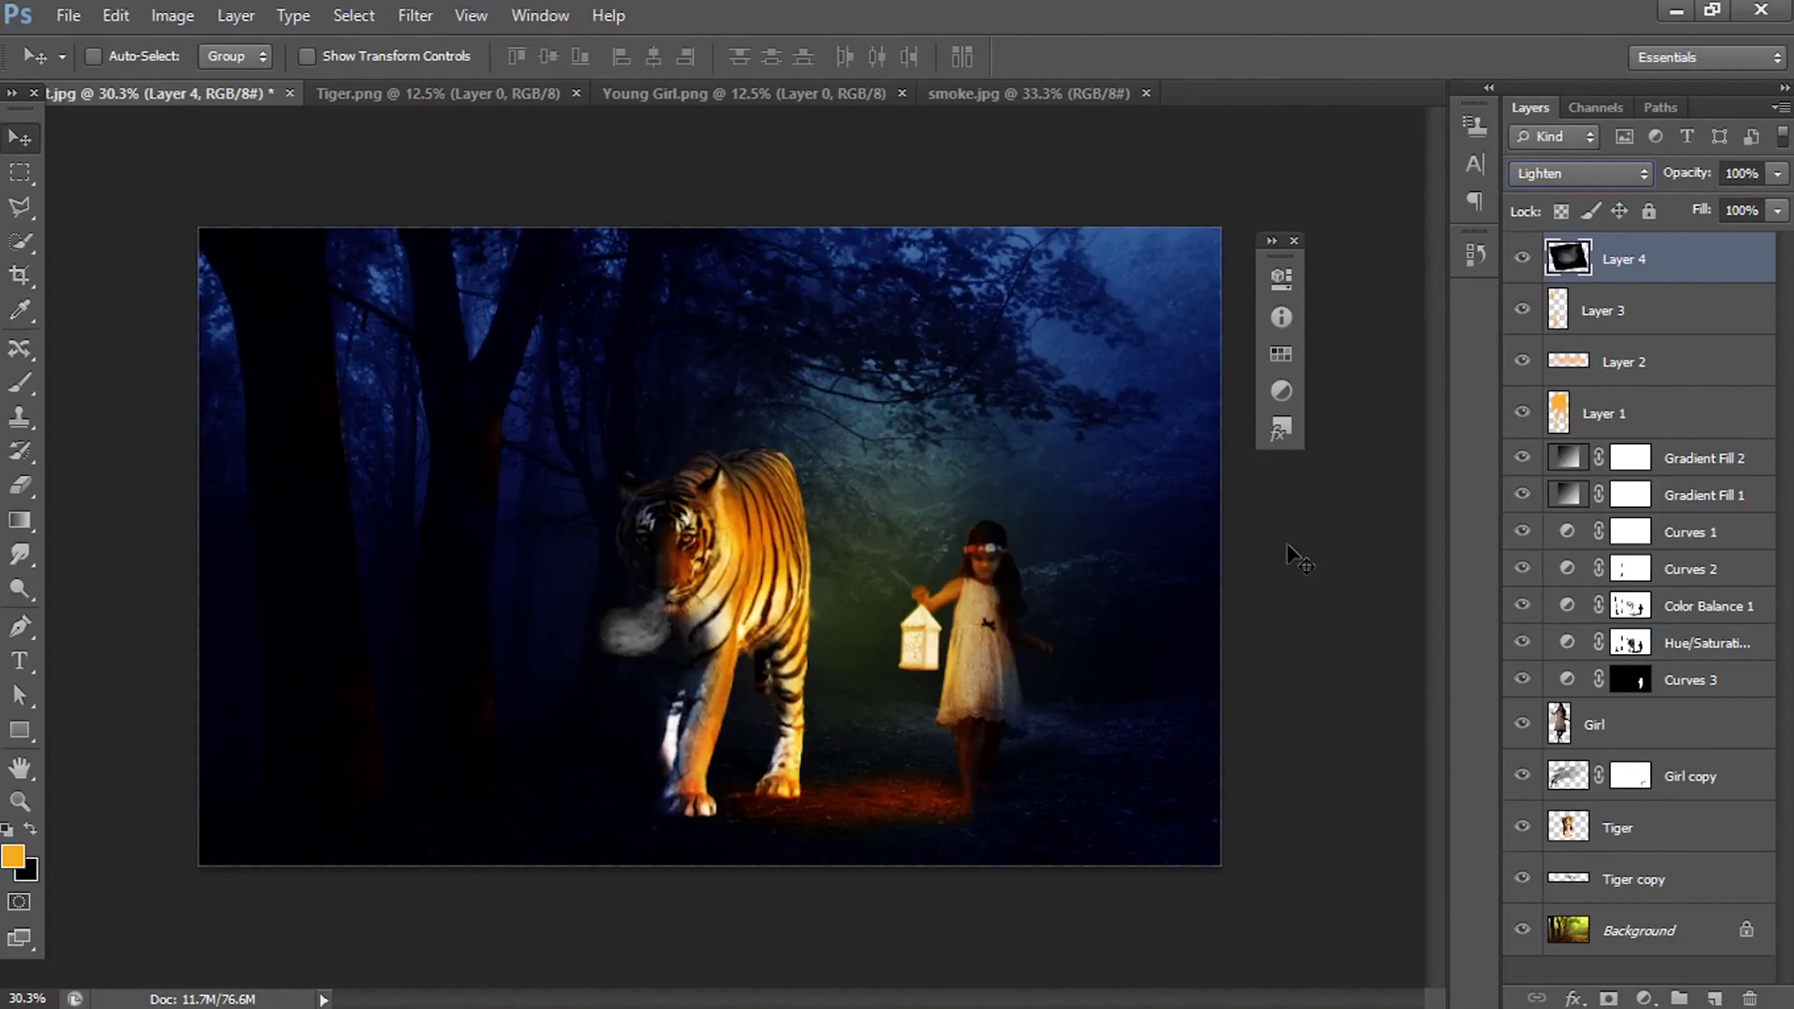
key(Down)
key(Up)
click(1776, 174)
drag(1774, 200, 1685, 198)
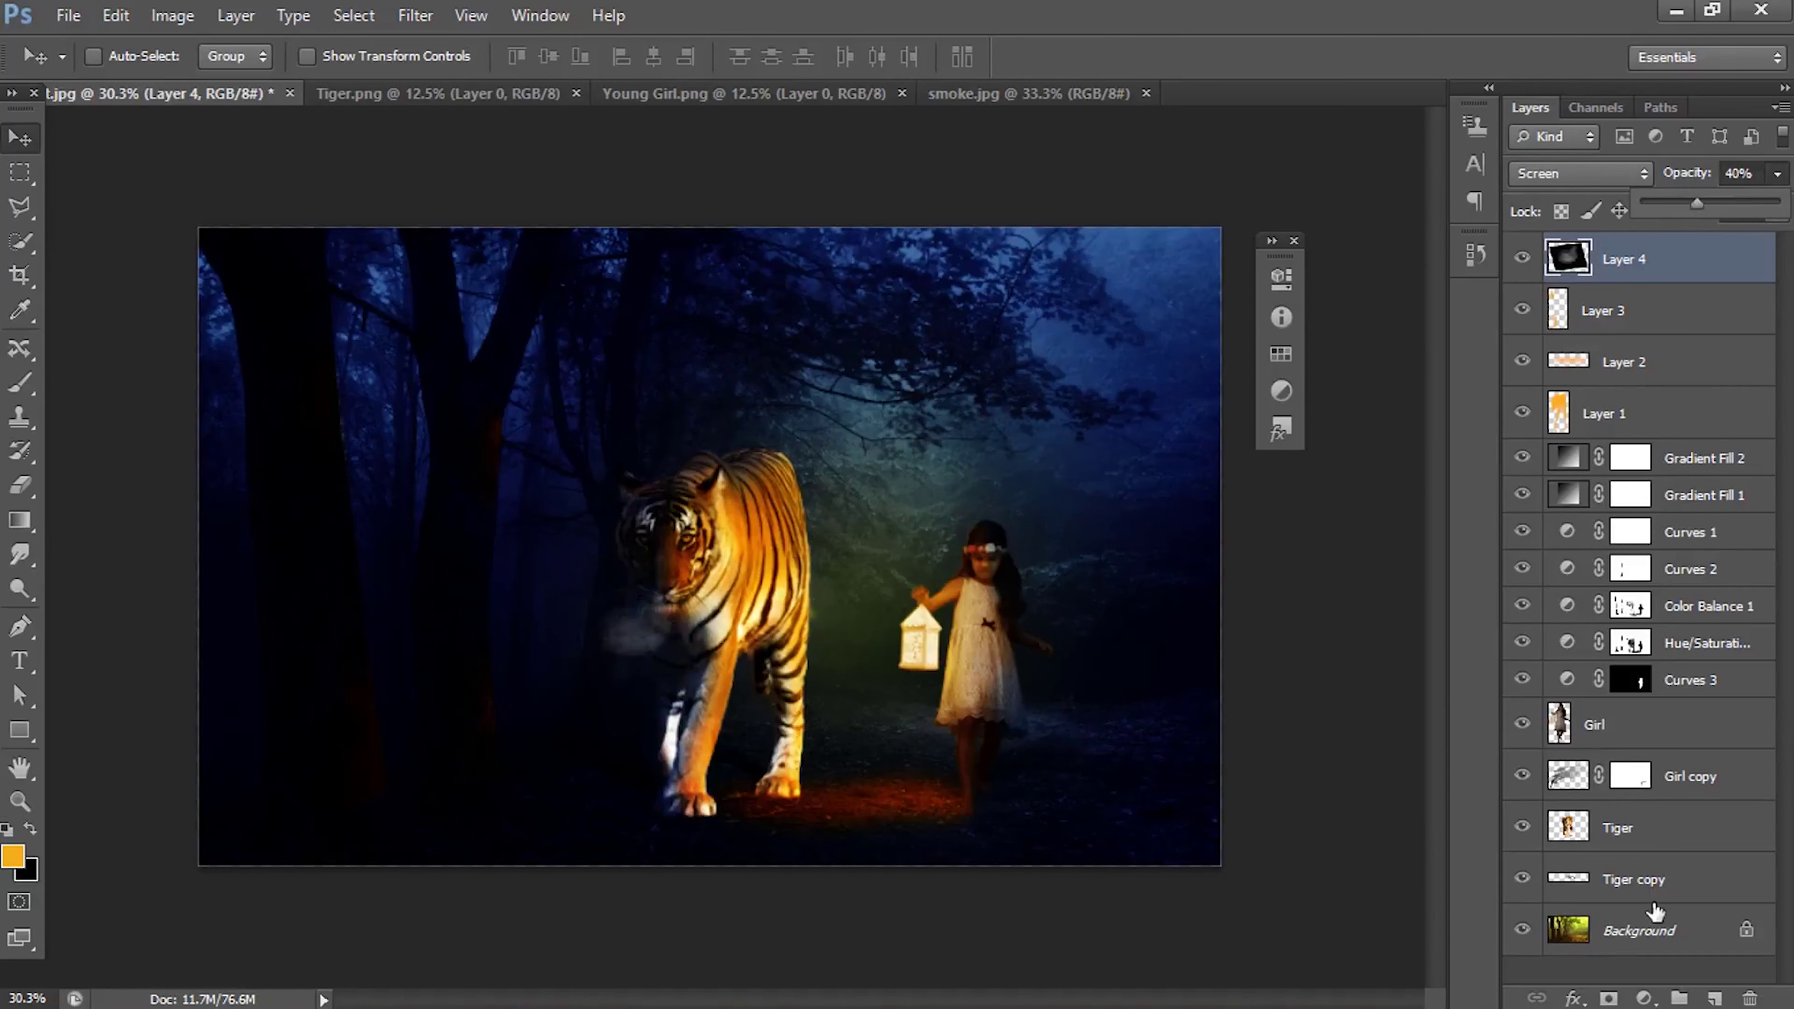
Step: Add a layer mask and set up a 74 px black soft brush to soften the smoke
click(1608, 998)
key(d)
key(b)
click(31, 828)
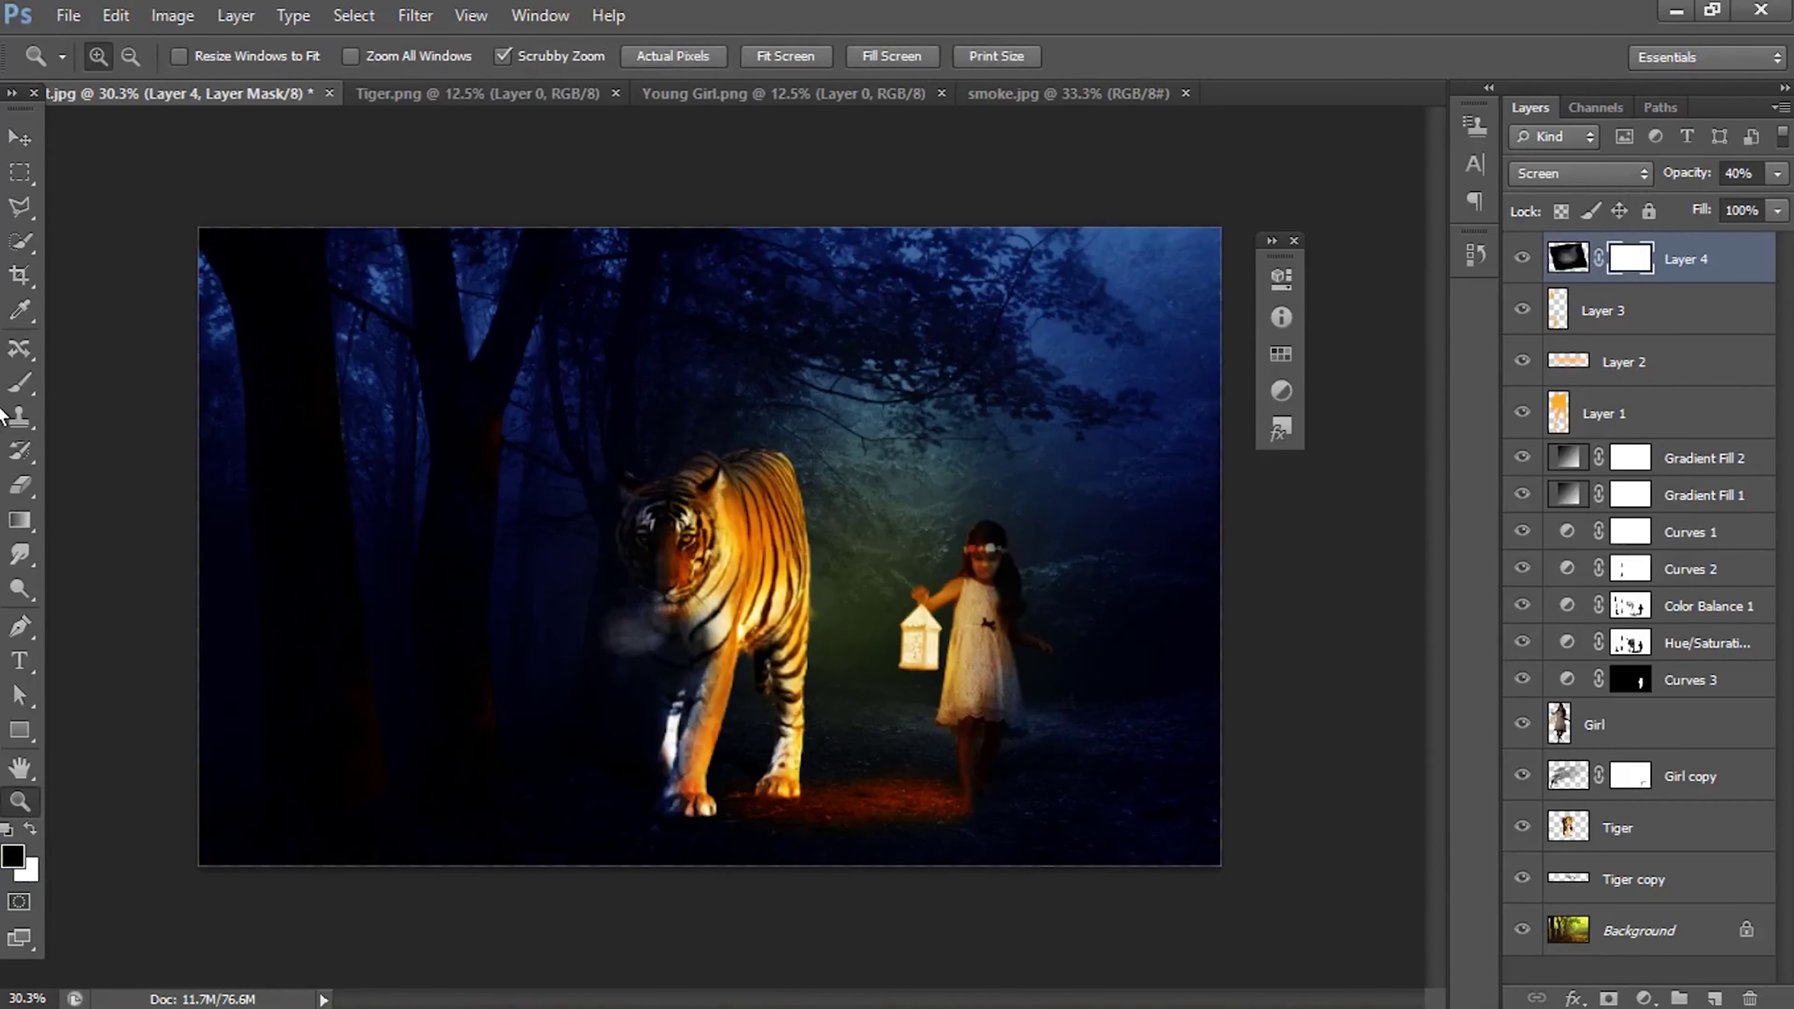
right_click(686, 626)
click(814, 685)
key(Return)
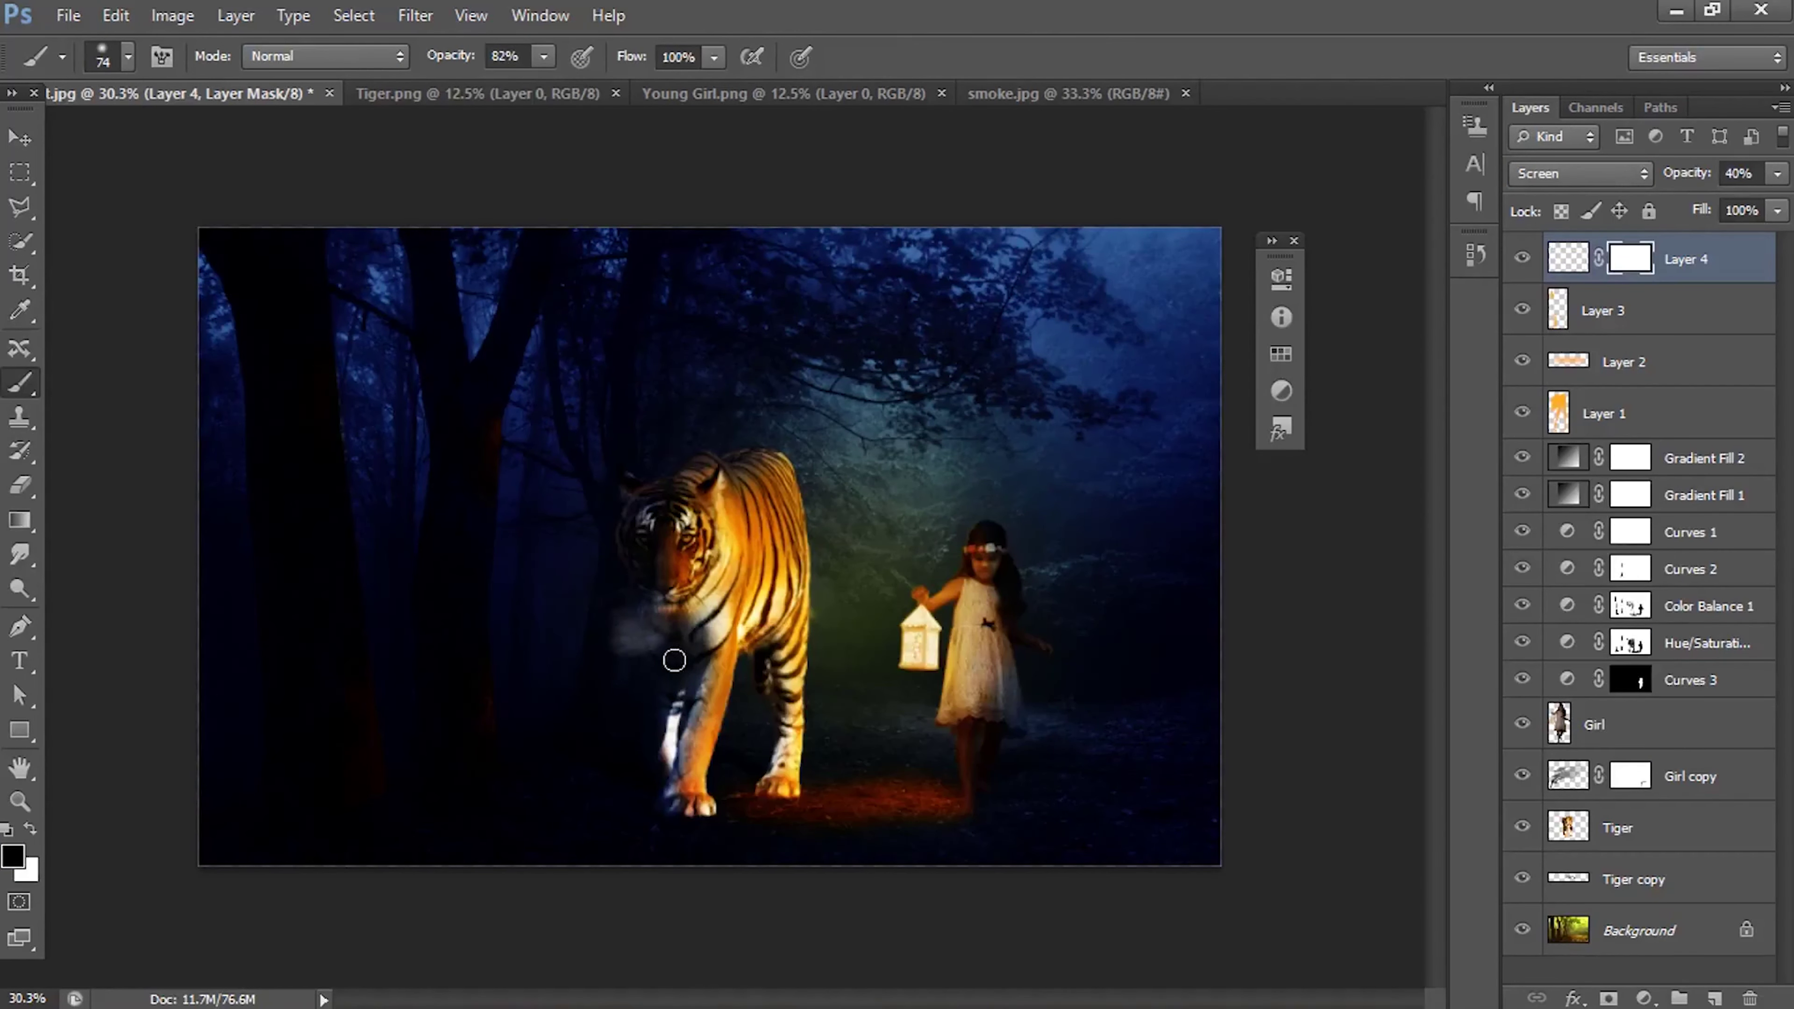
key(v)
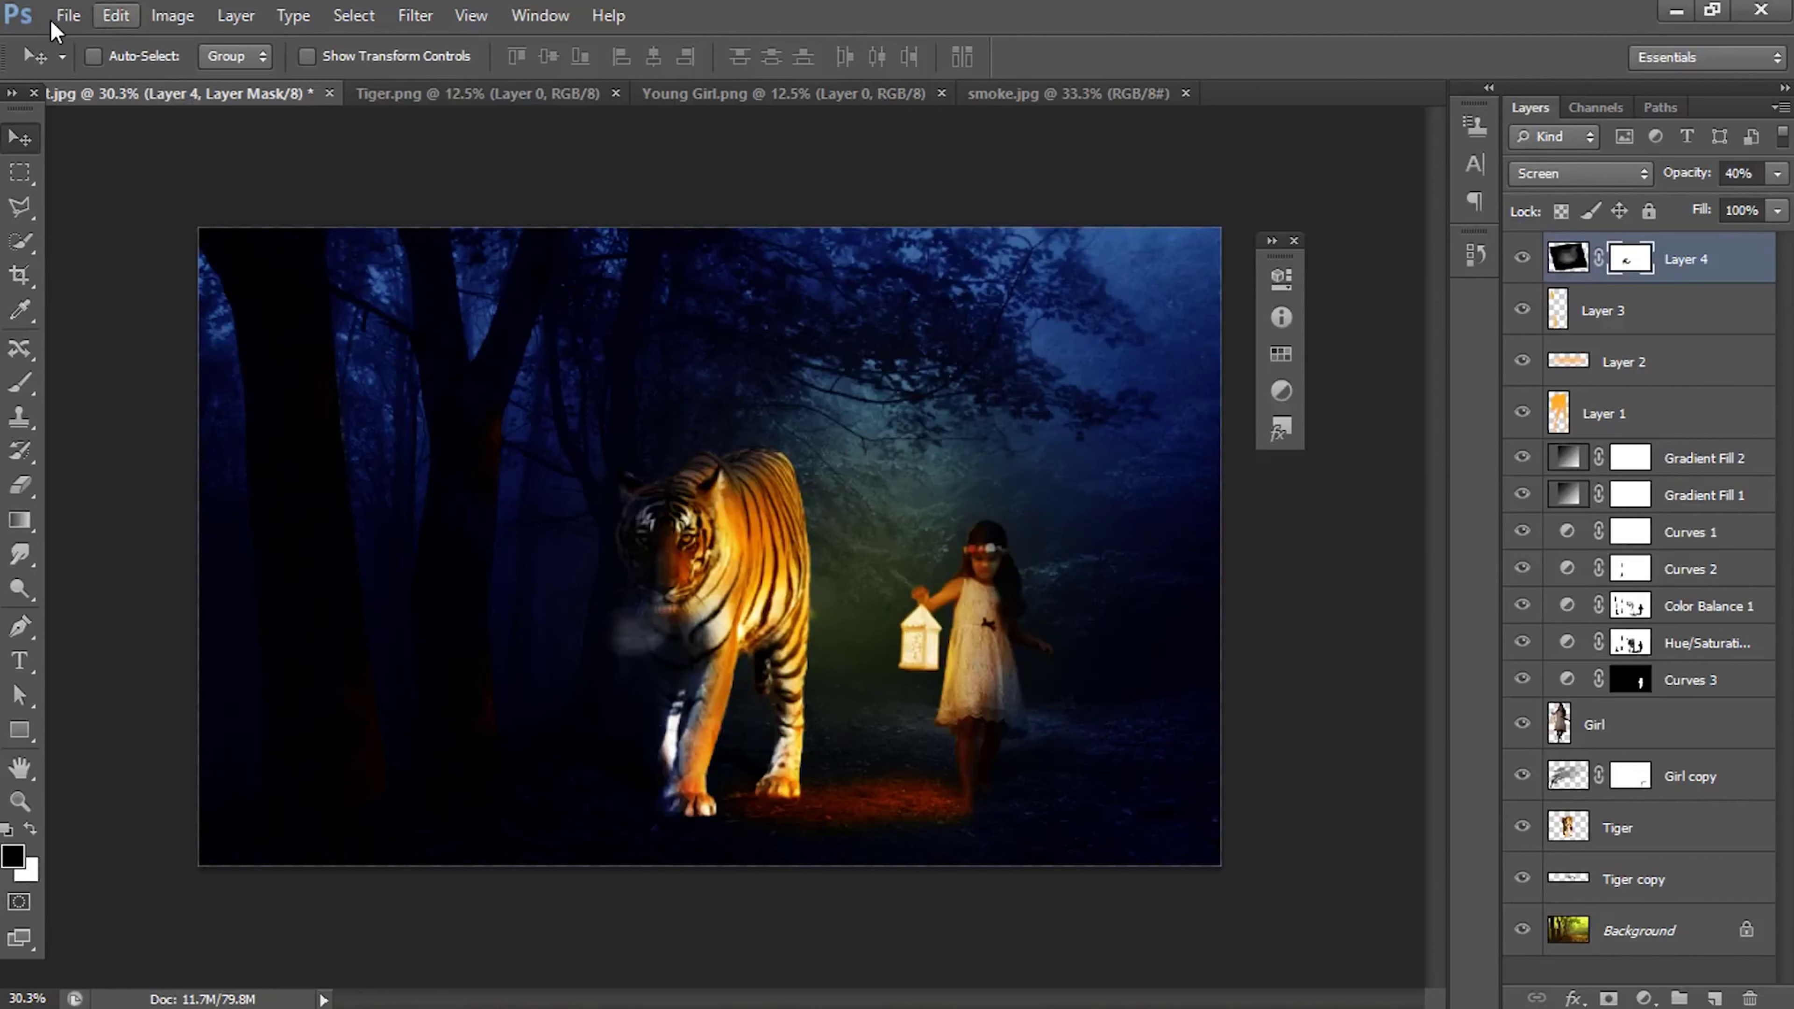
Step: Open Bird.png and drag the raven into the forest scene above the tiger
click(66, 16)
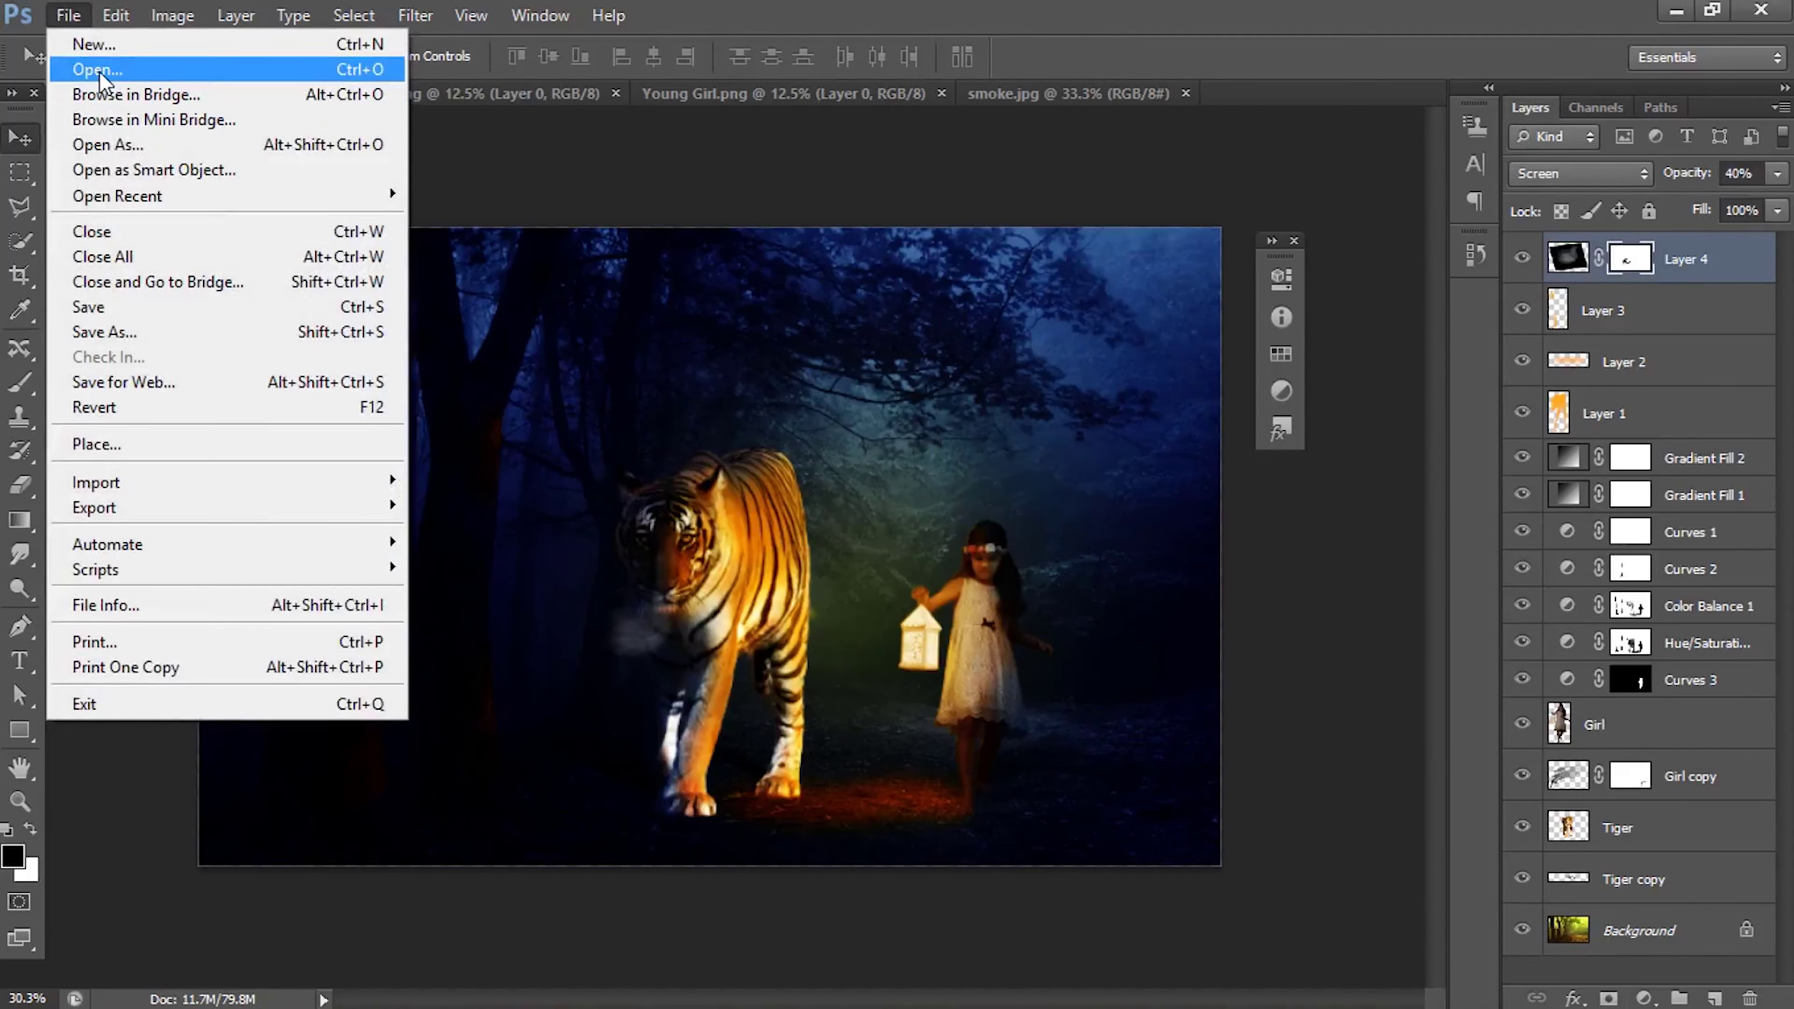
click(77, 65)
double_click(879, 293)
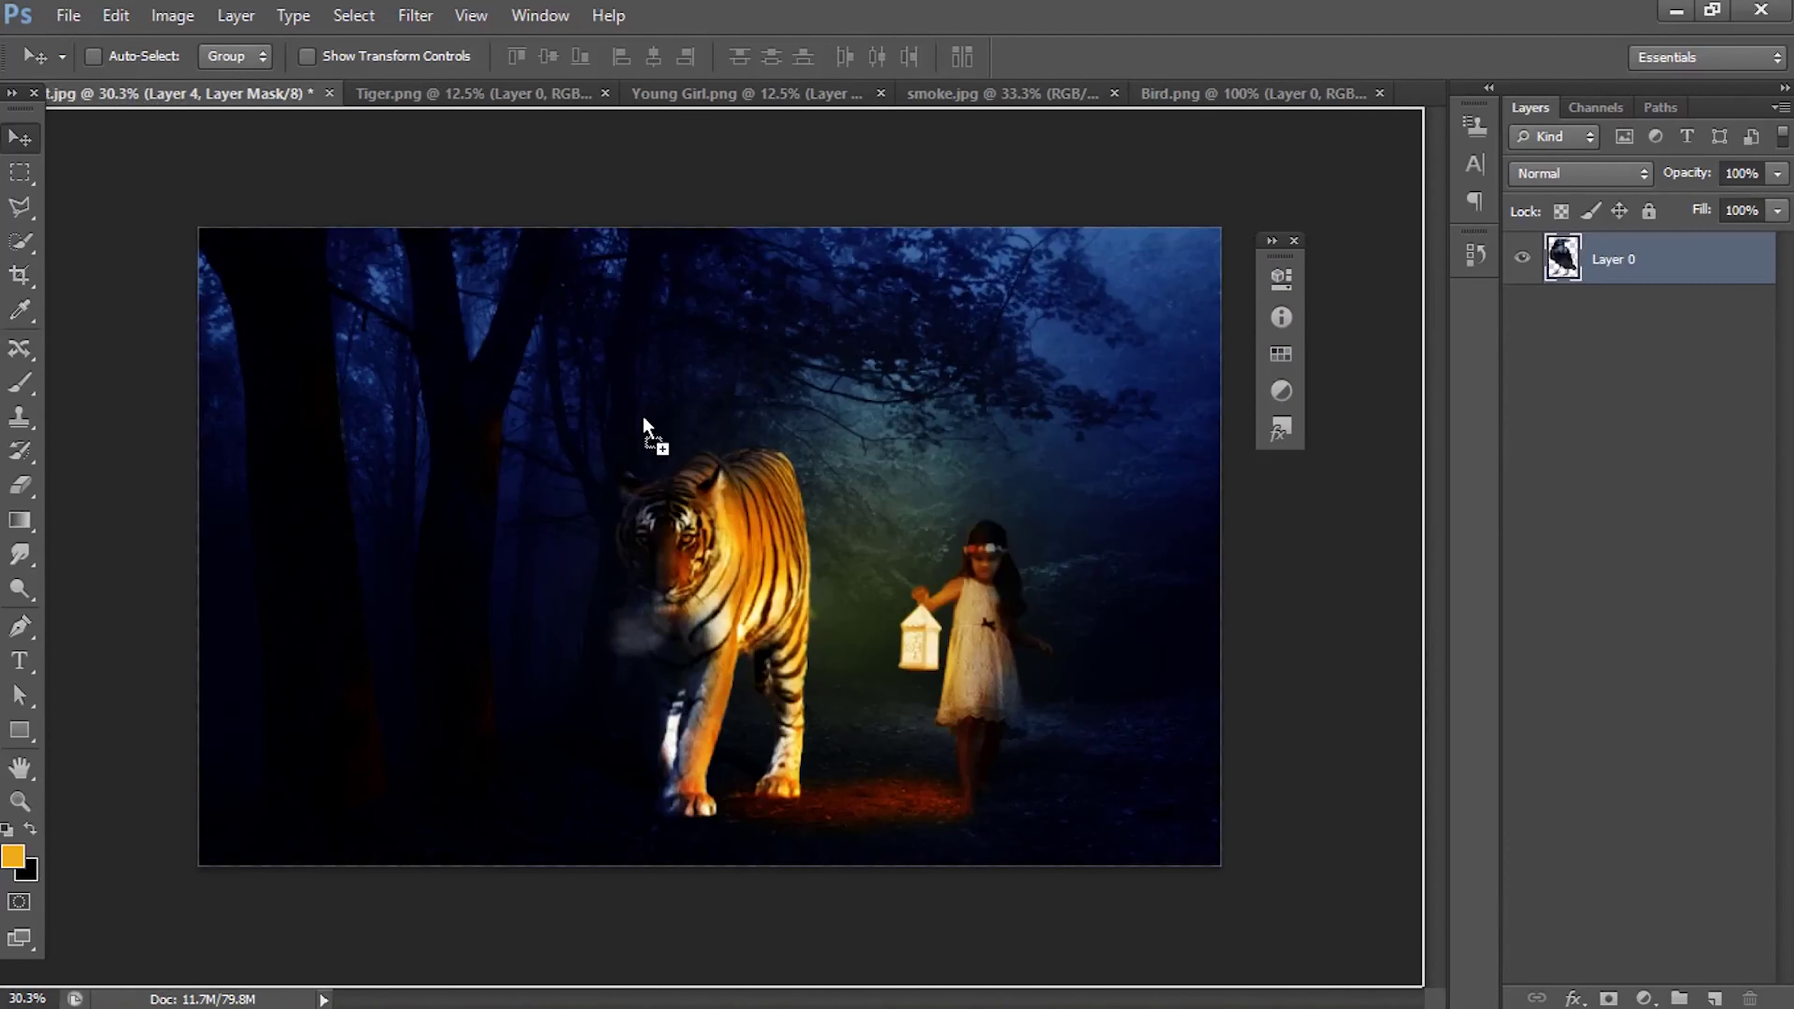
mouse_move(713, 495)
mouse_down()
mouse_move(641, 414)
mouse_move(758, 440)
mouse_up()
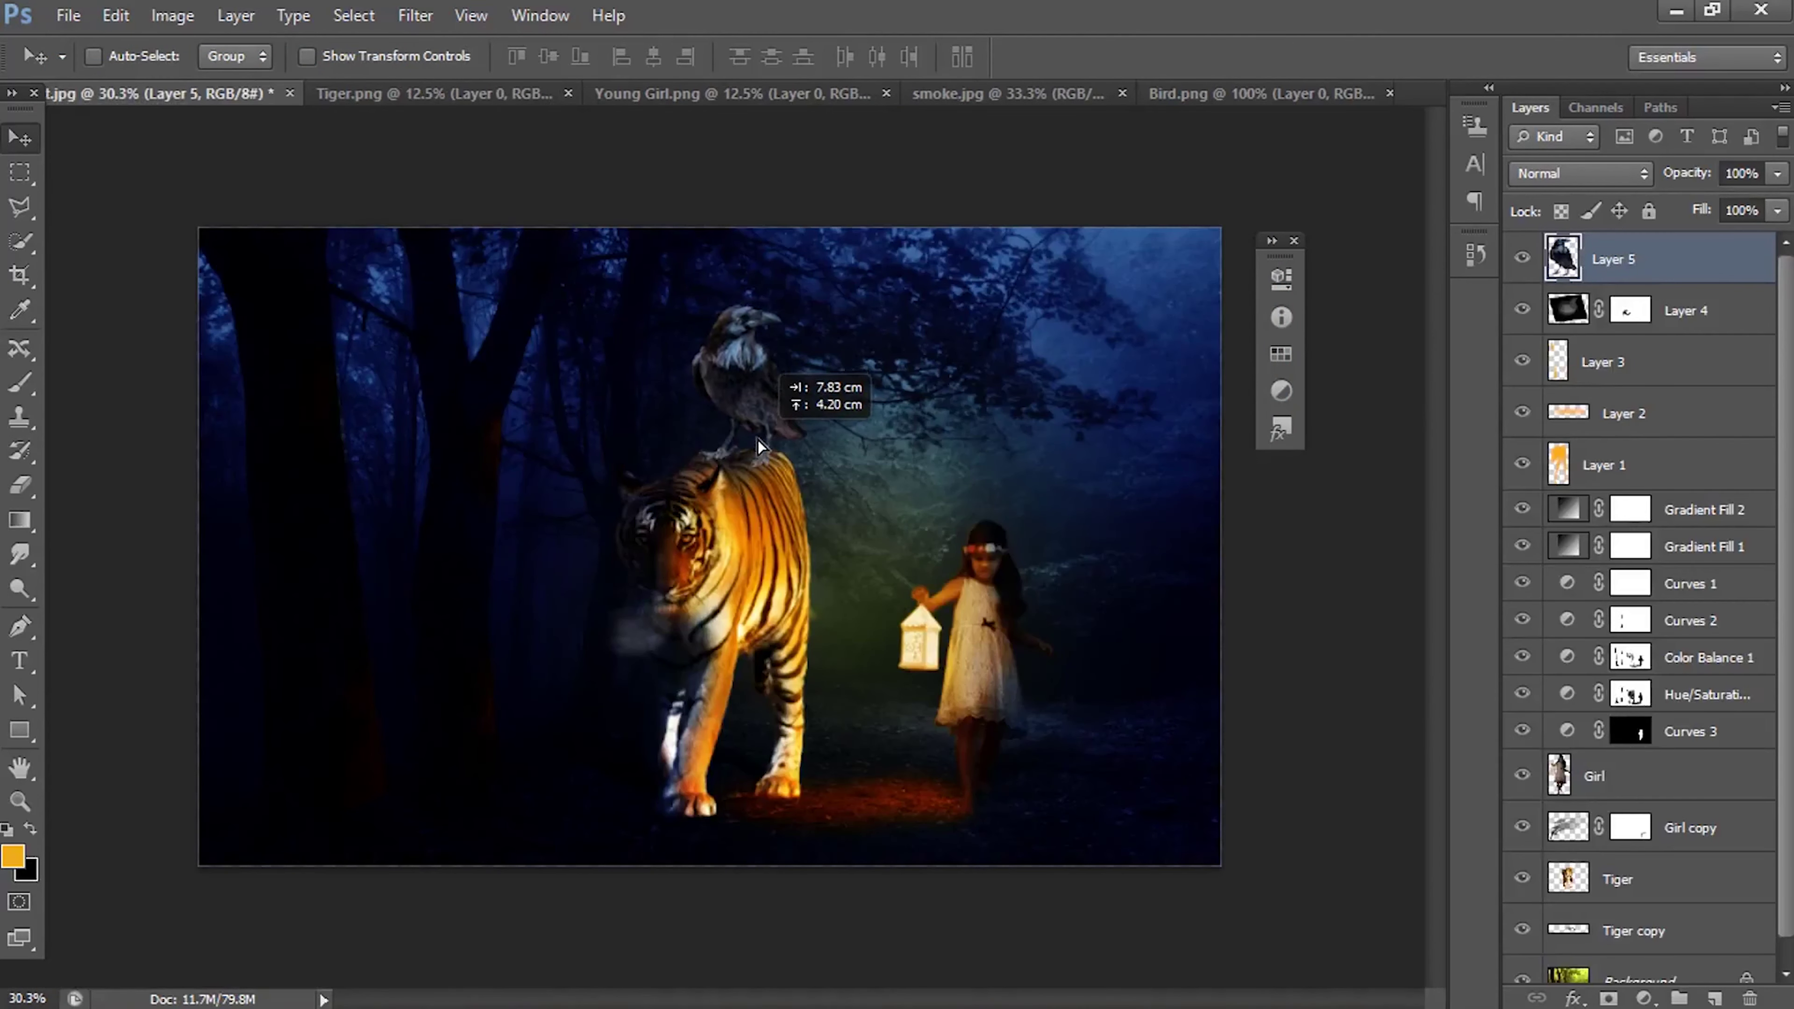
Step: Scale the raven down and perch it on the tiger's back
key(ctrl+t)
drag(808, 303, 776, 372)
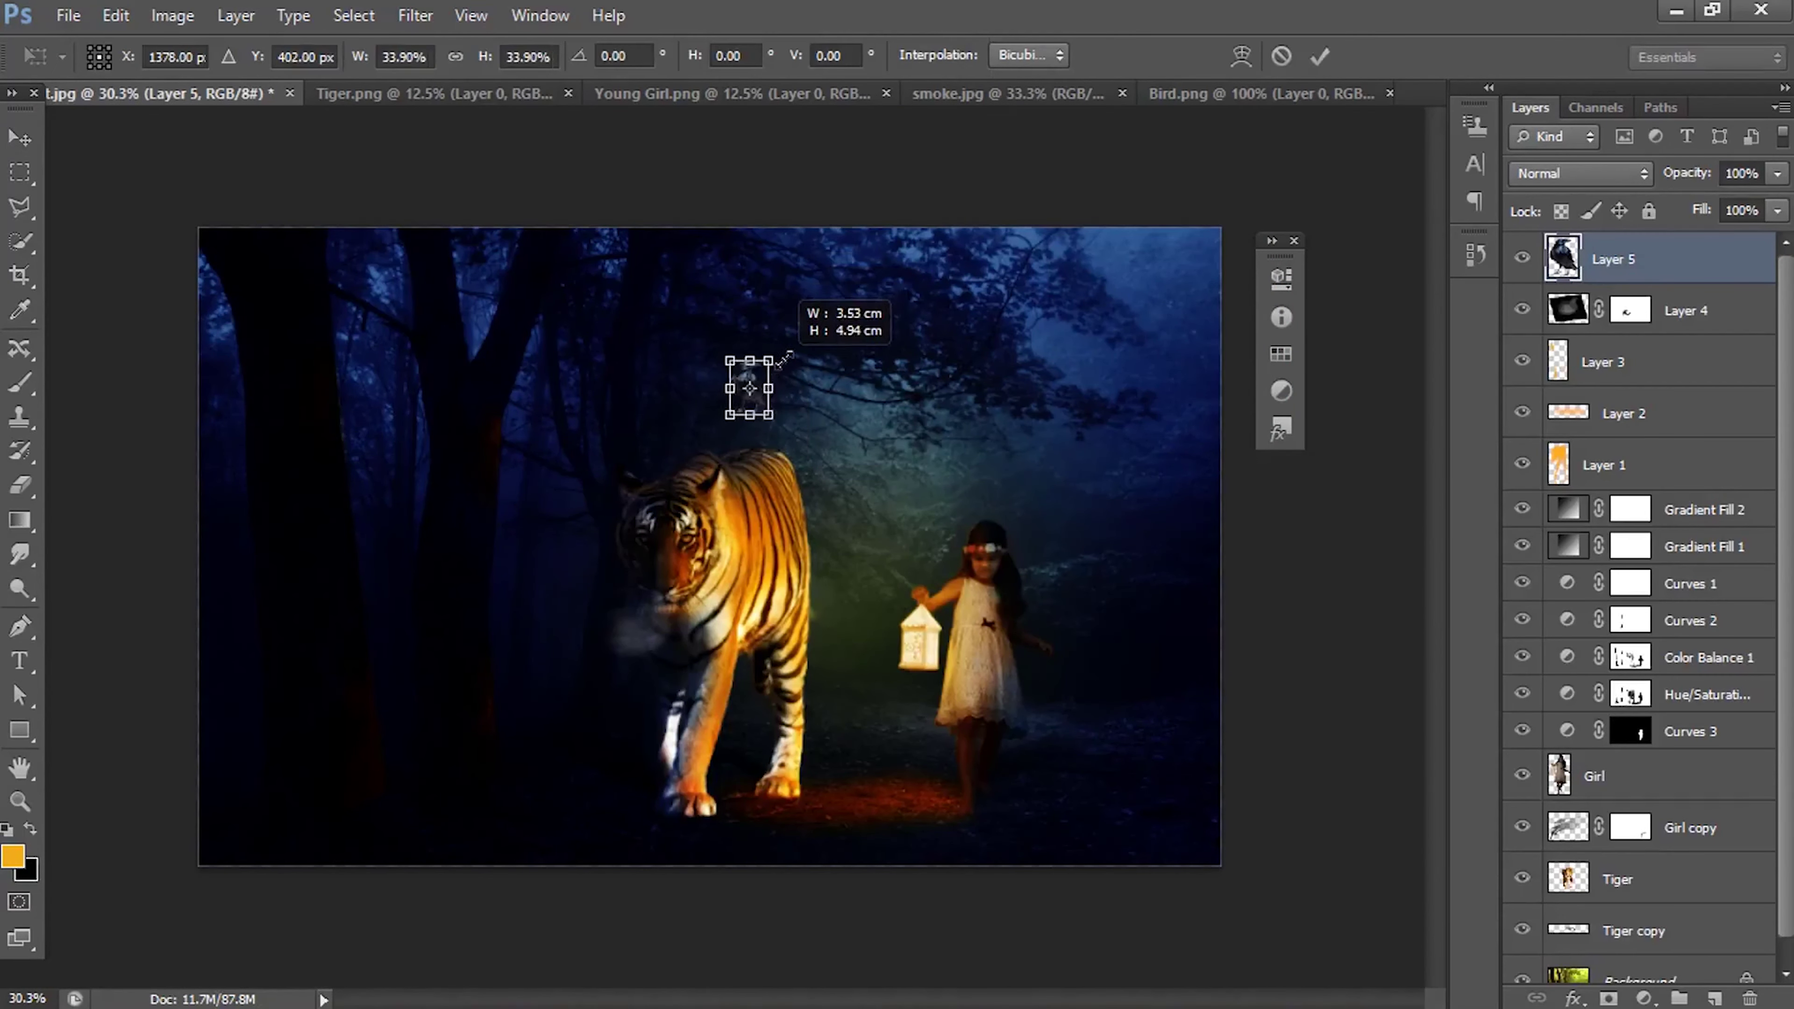
key(Return)
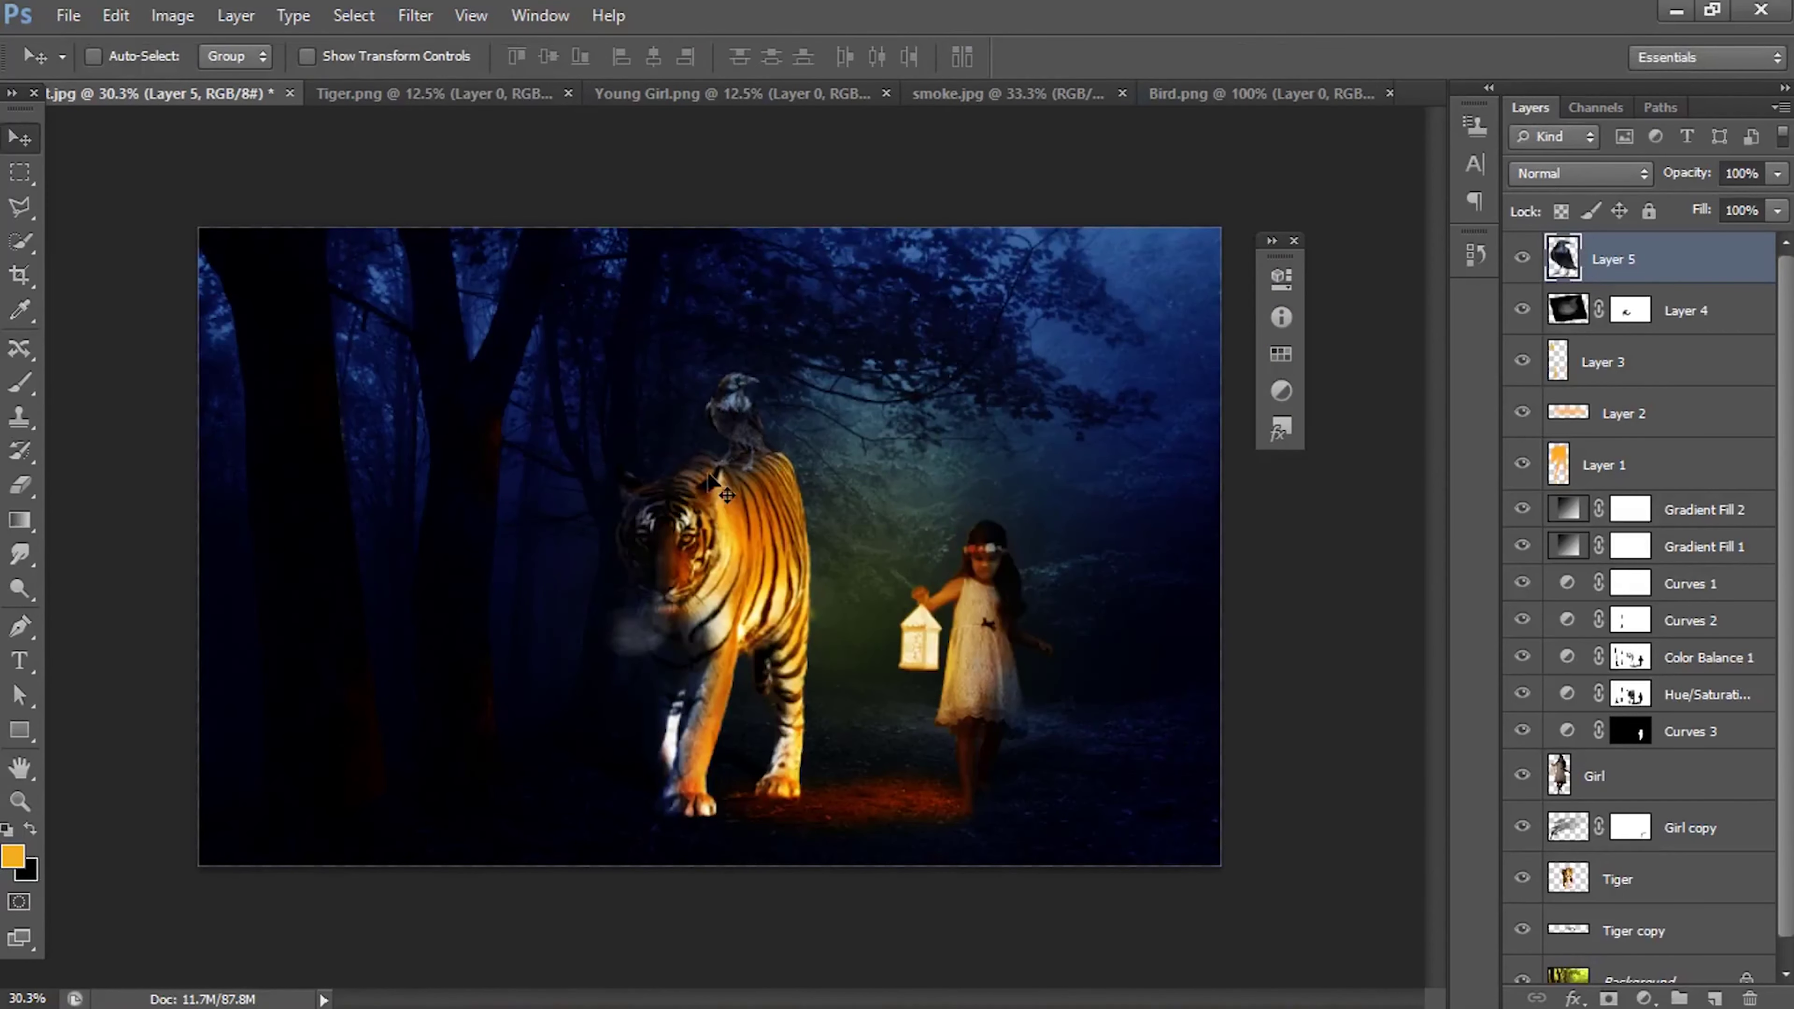
scroll(719, 484, up, 3)
drag(731, 400, 659, 411)
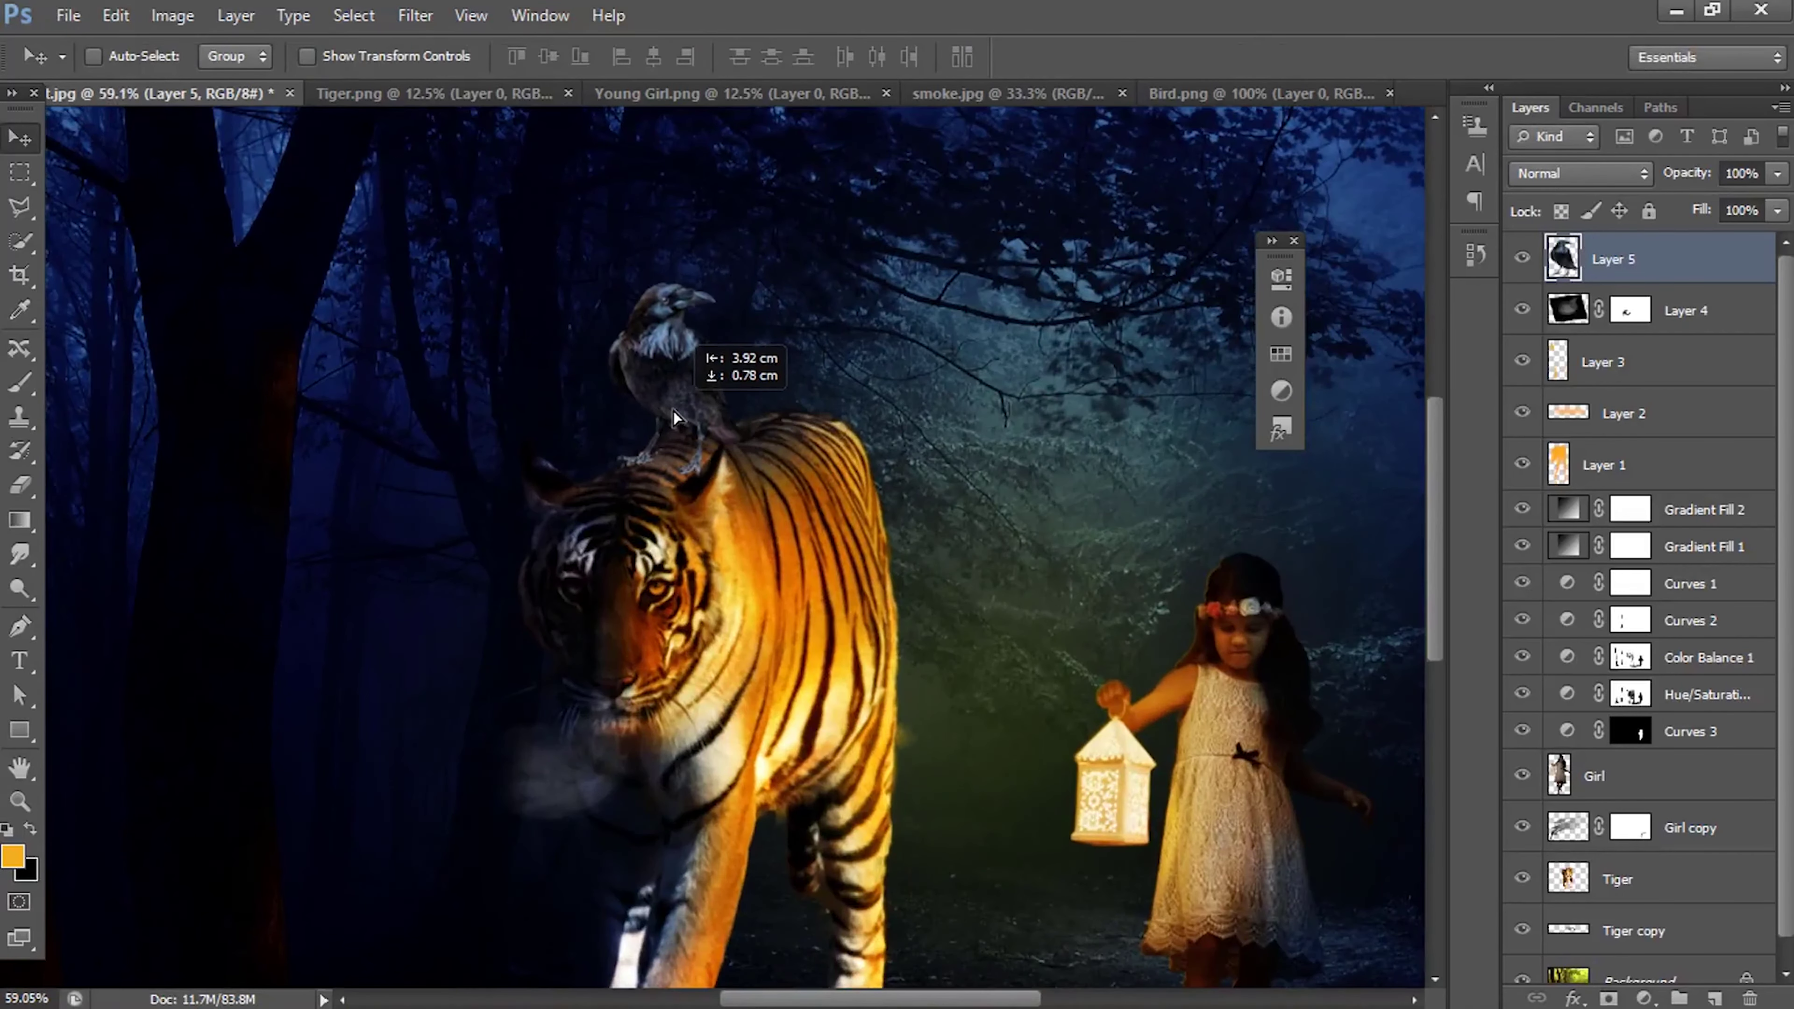
Step: Load the raven layer's pixels as a selection
right_click(1565, 260)
click(1565, 260)
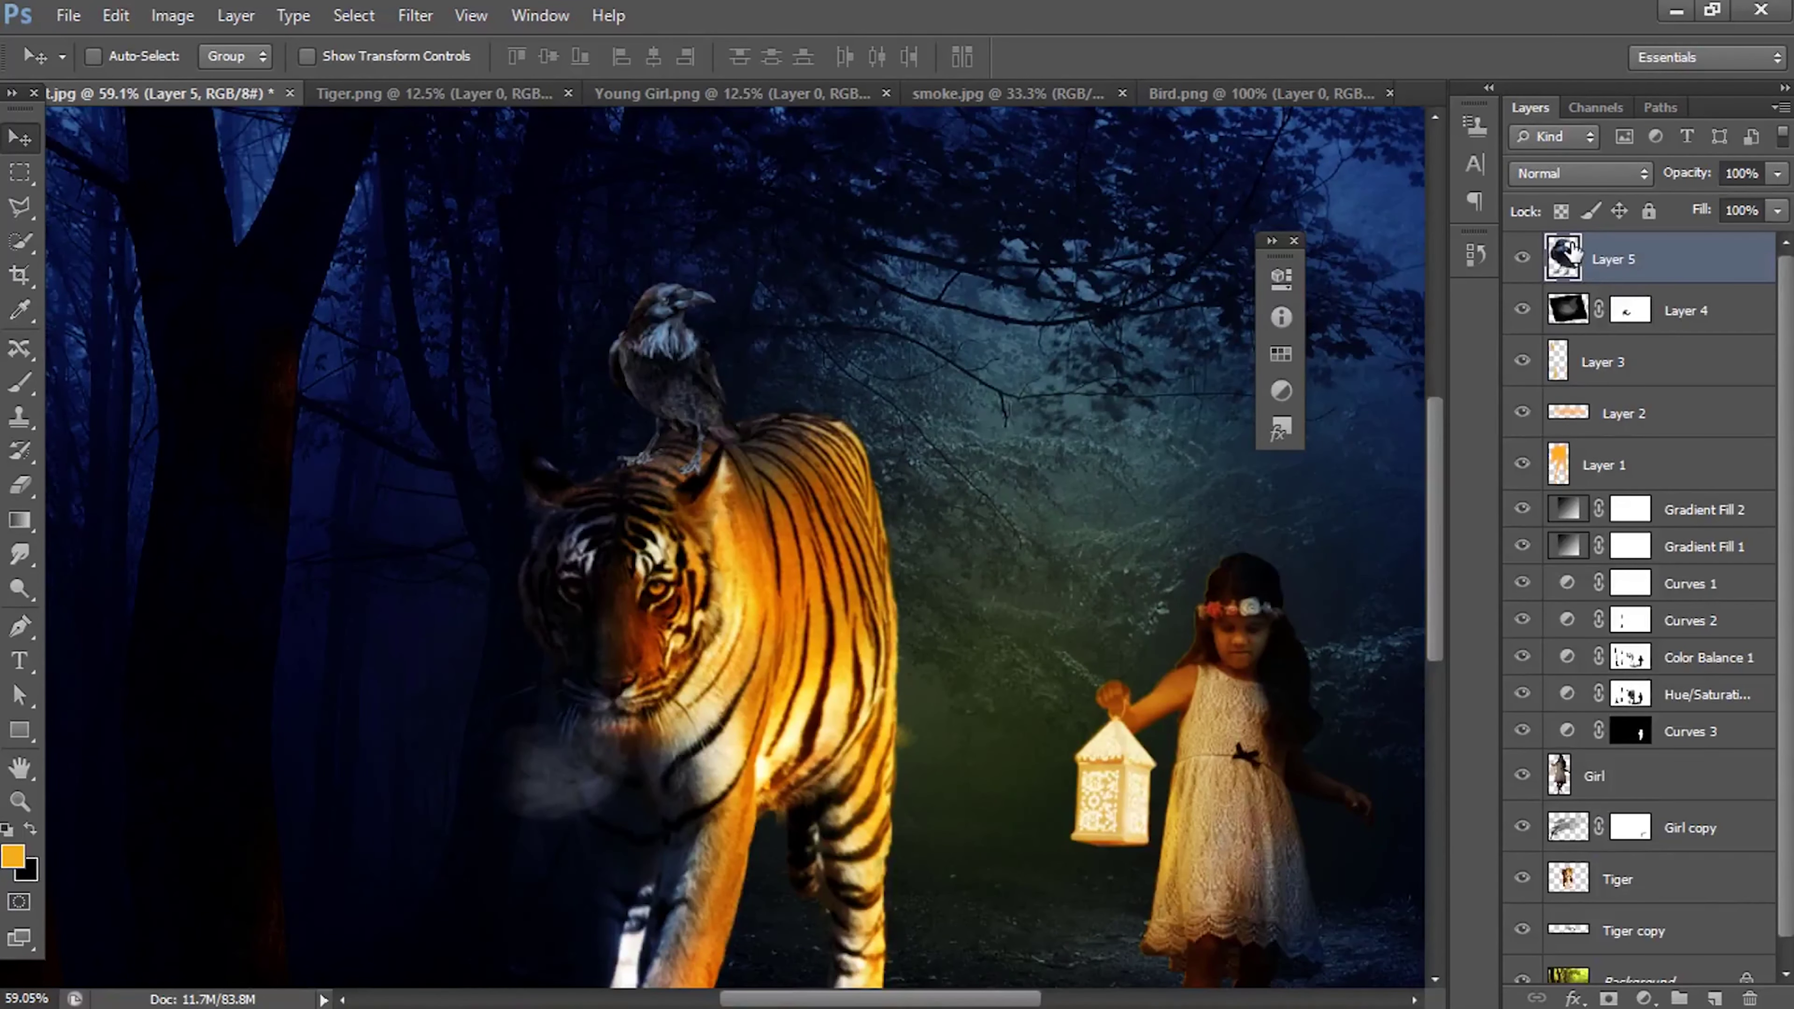
right_click(1565, 260)
click(1610, 339)
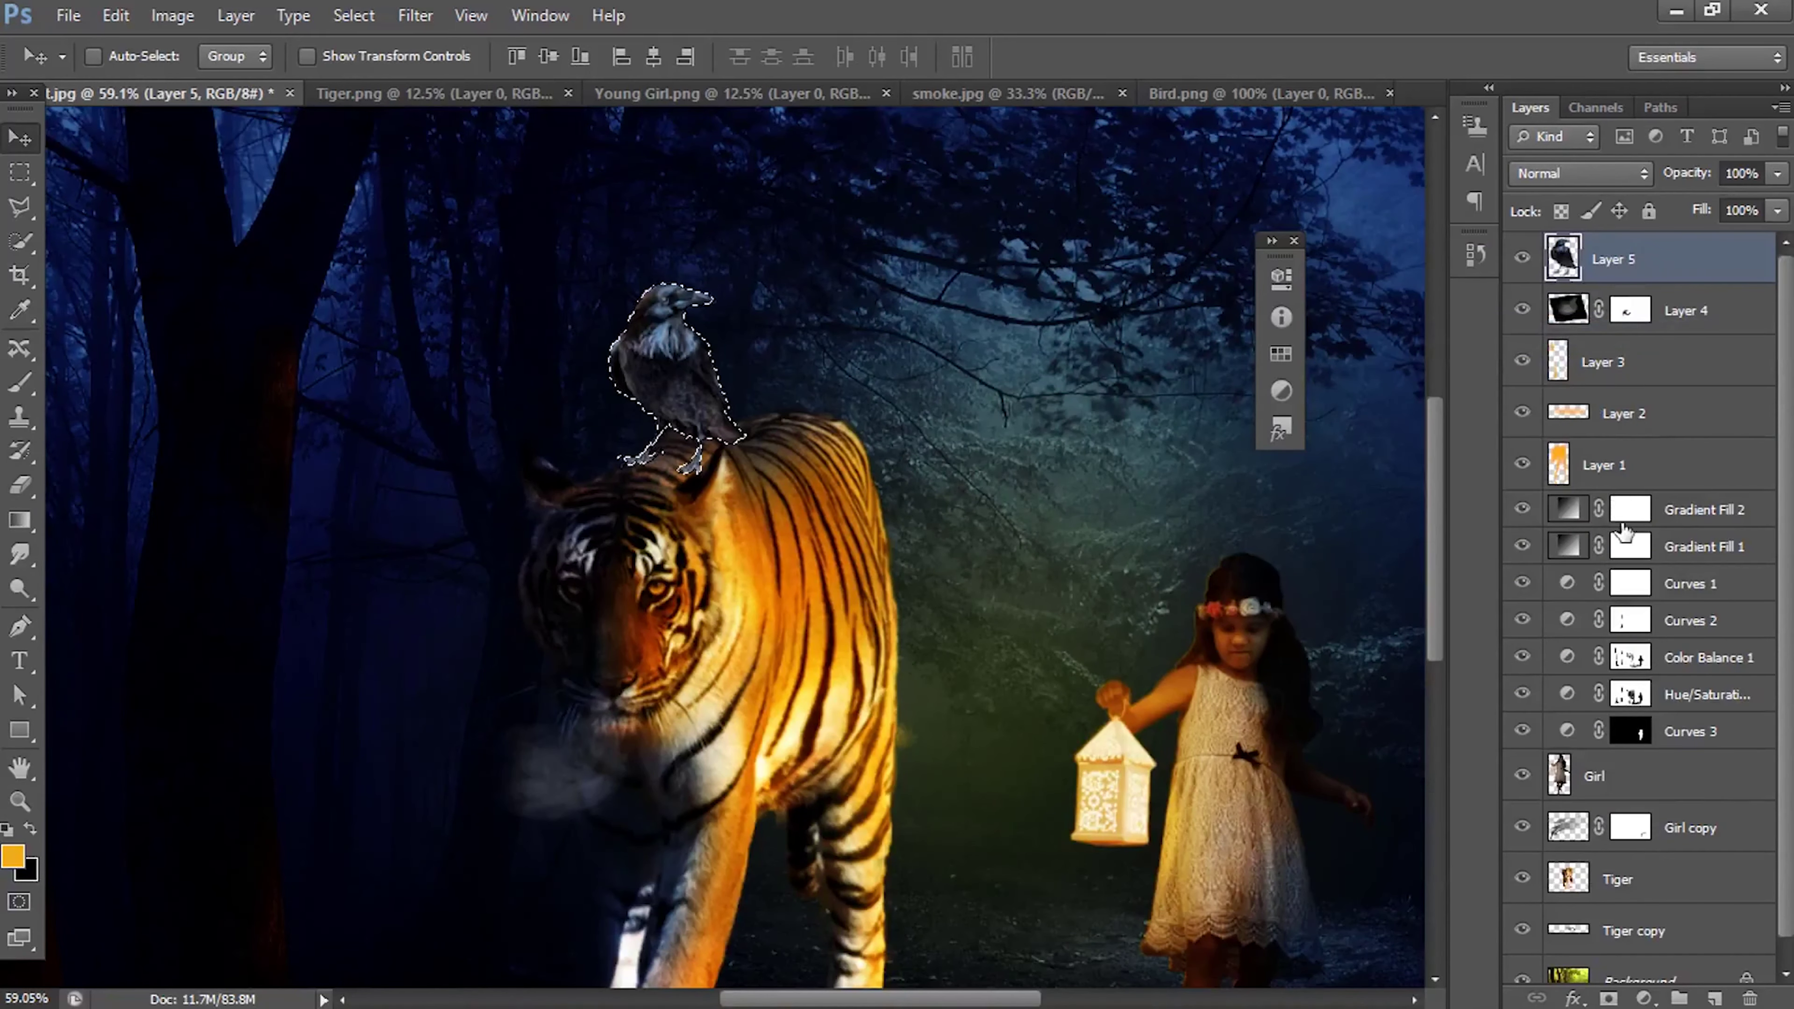
Step: Move the raven beneath the adjustment layers and paint its area into the Hue/Saturation and Color Balance masks
drag(1688, 260, 1693, 738)
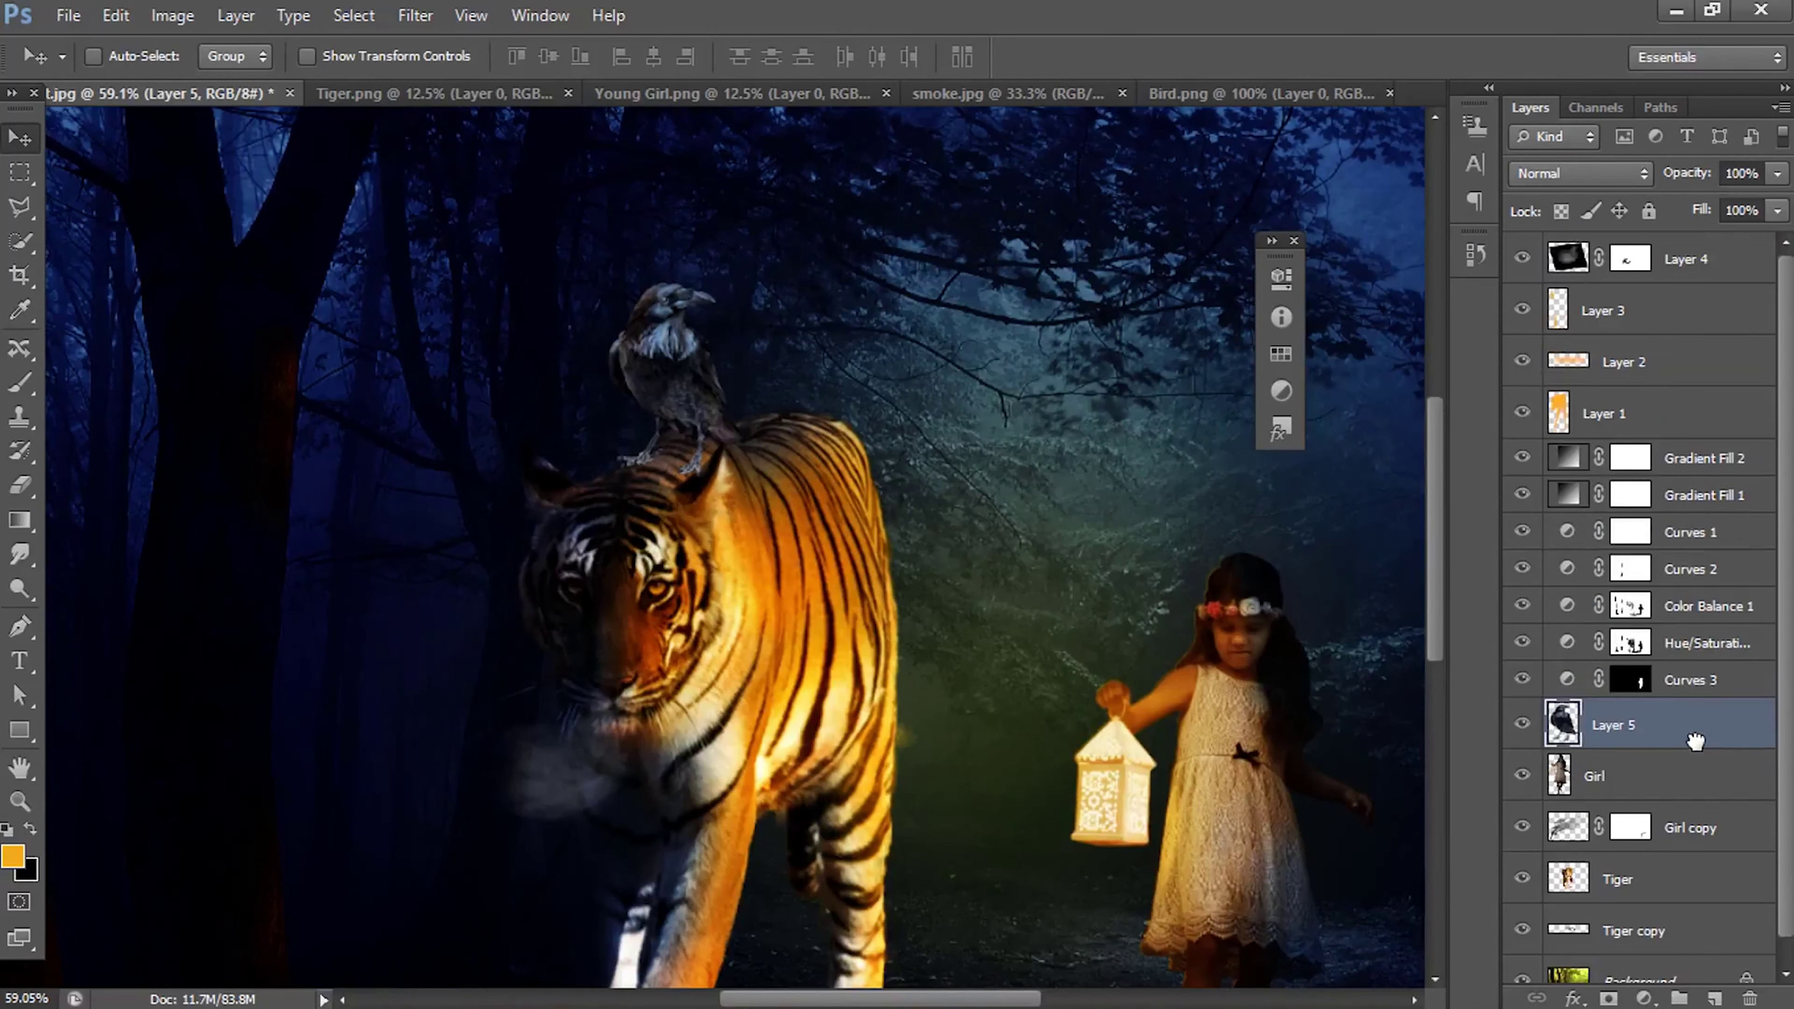
right_click(1562, 716)
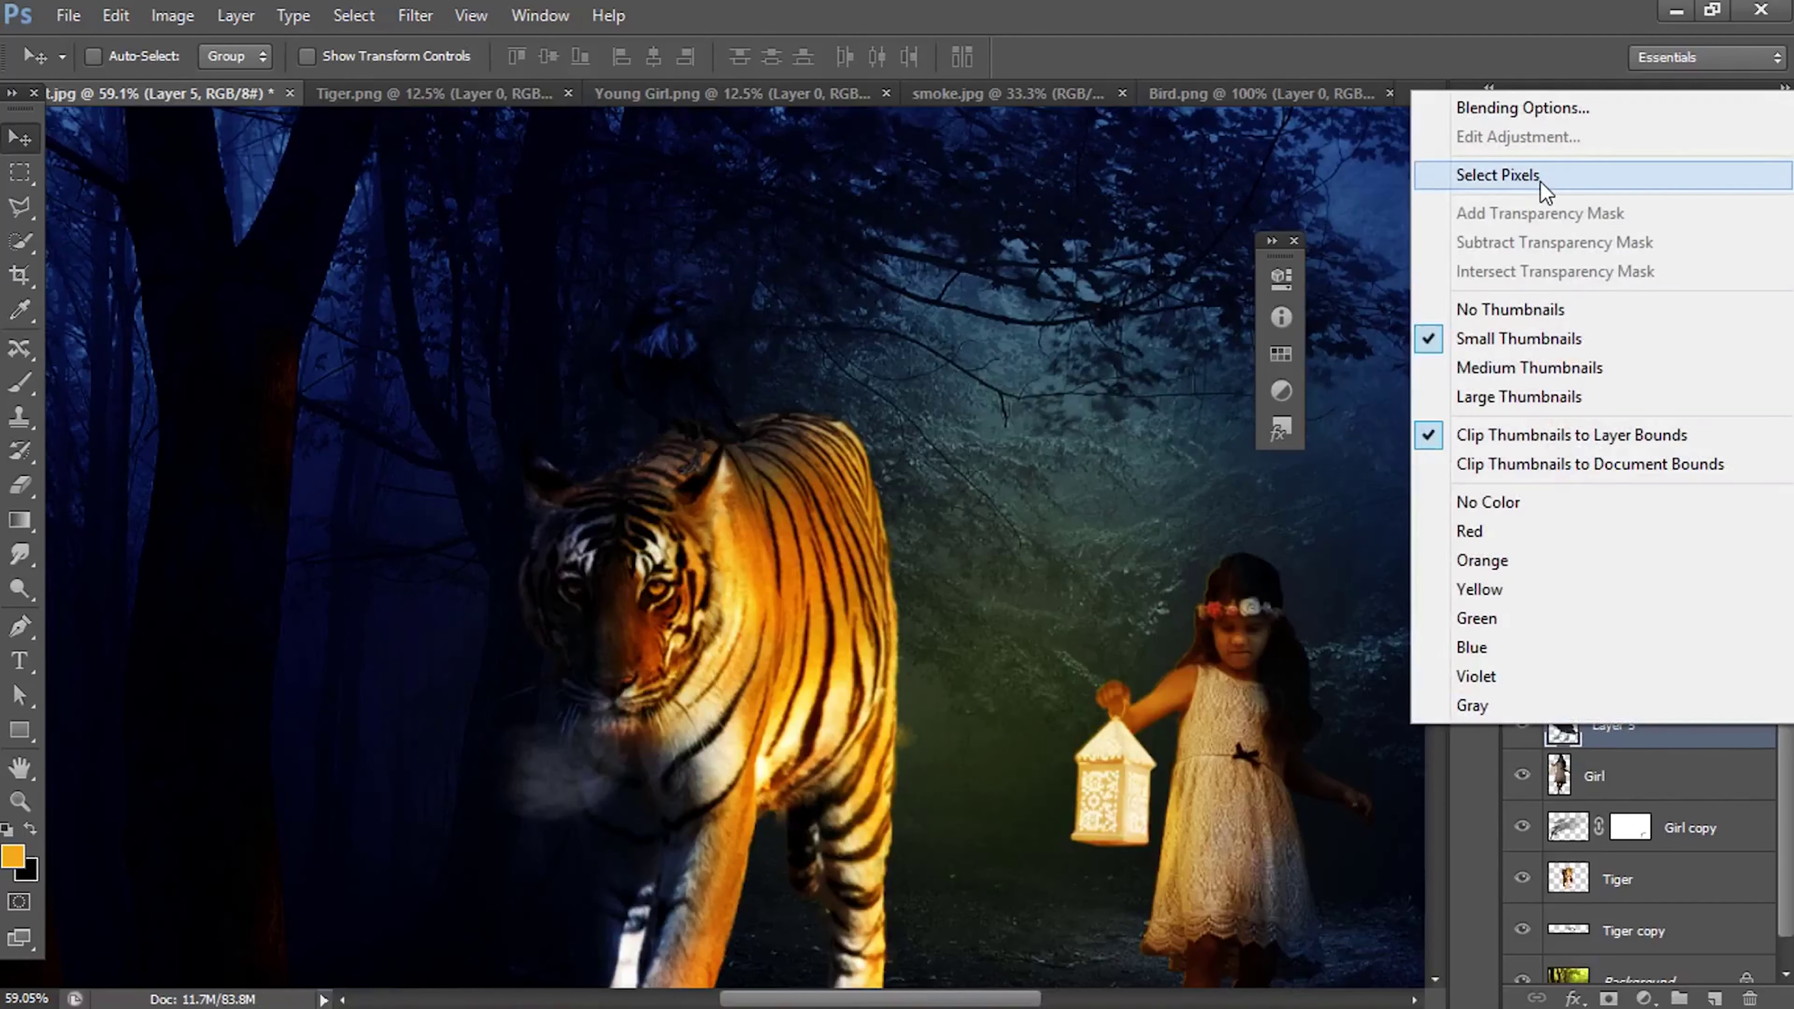
click(1490, 181)
key(b)
click(1629, 641)
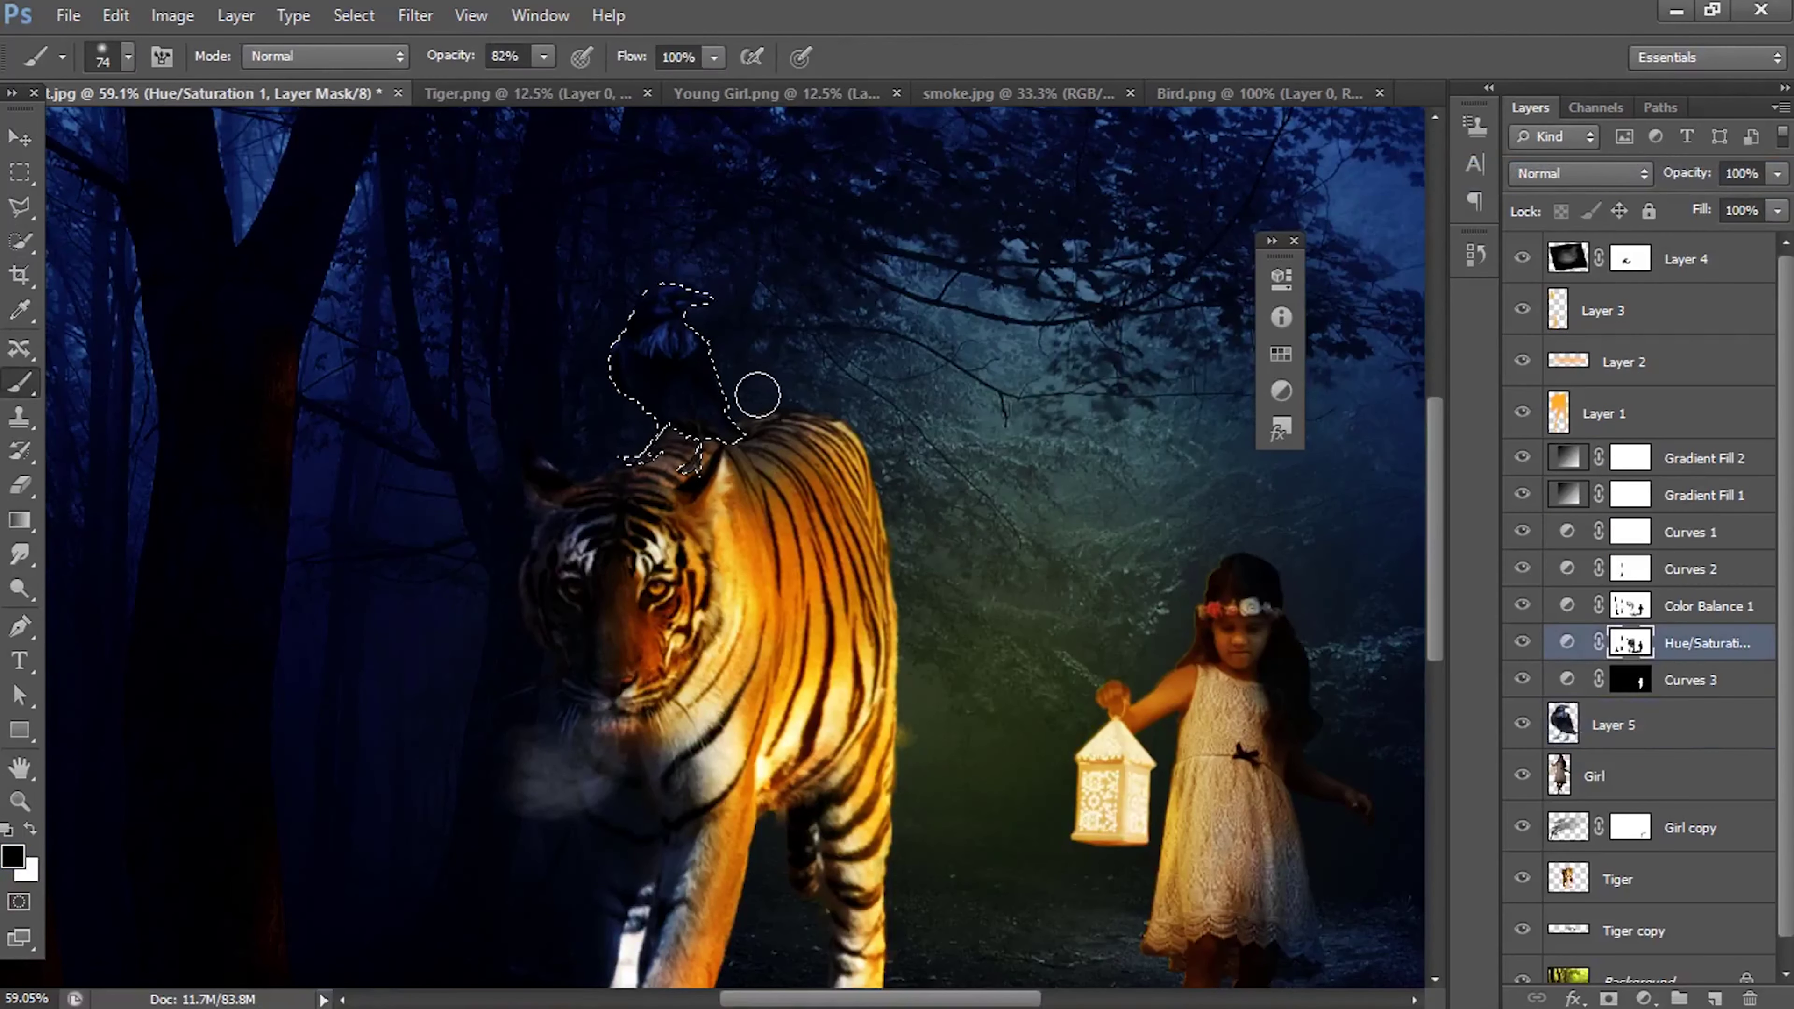
key(d)
mouse_move(737, 416)
mouse_down()
mouse_move(672, 300)
mouse_move(712, 368)
mouse_move(693, 320)
mouse_move(689, 336)
mouse_move(713, 338)
mouse_move(700, 370)
mouse_up()
click(1631, 606)
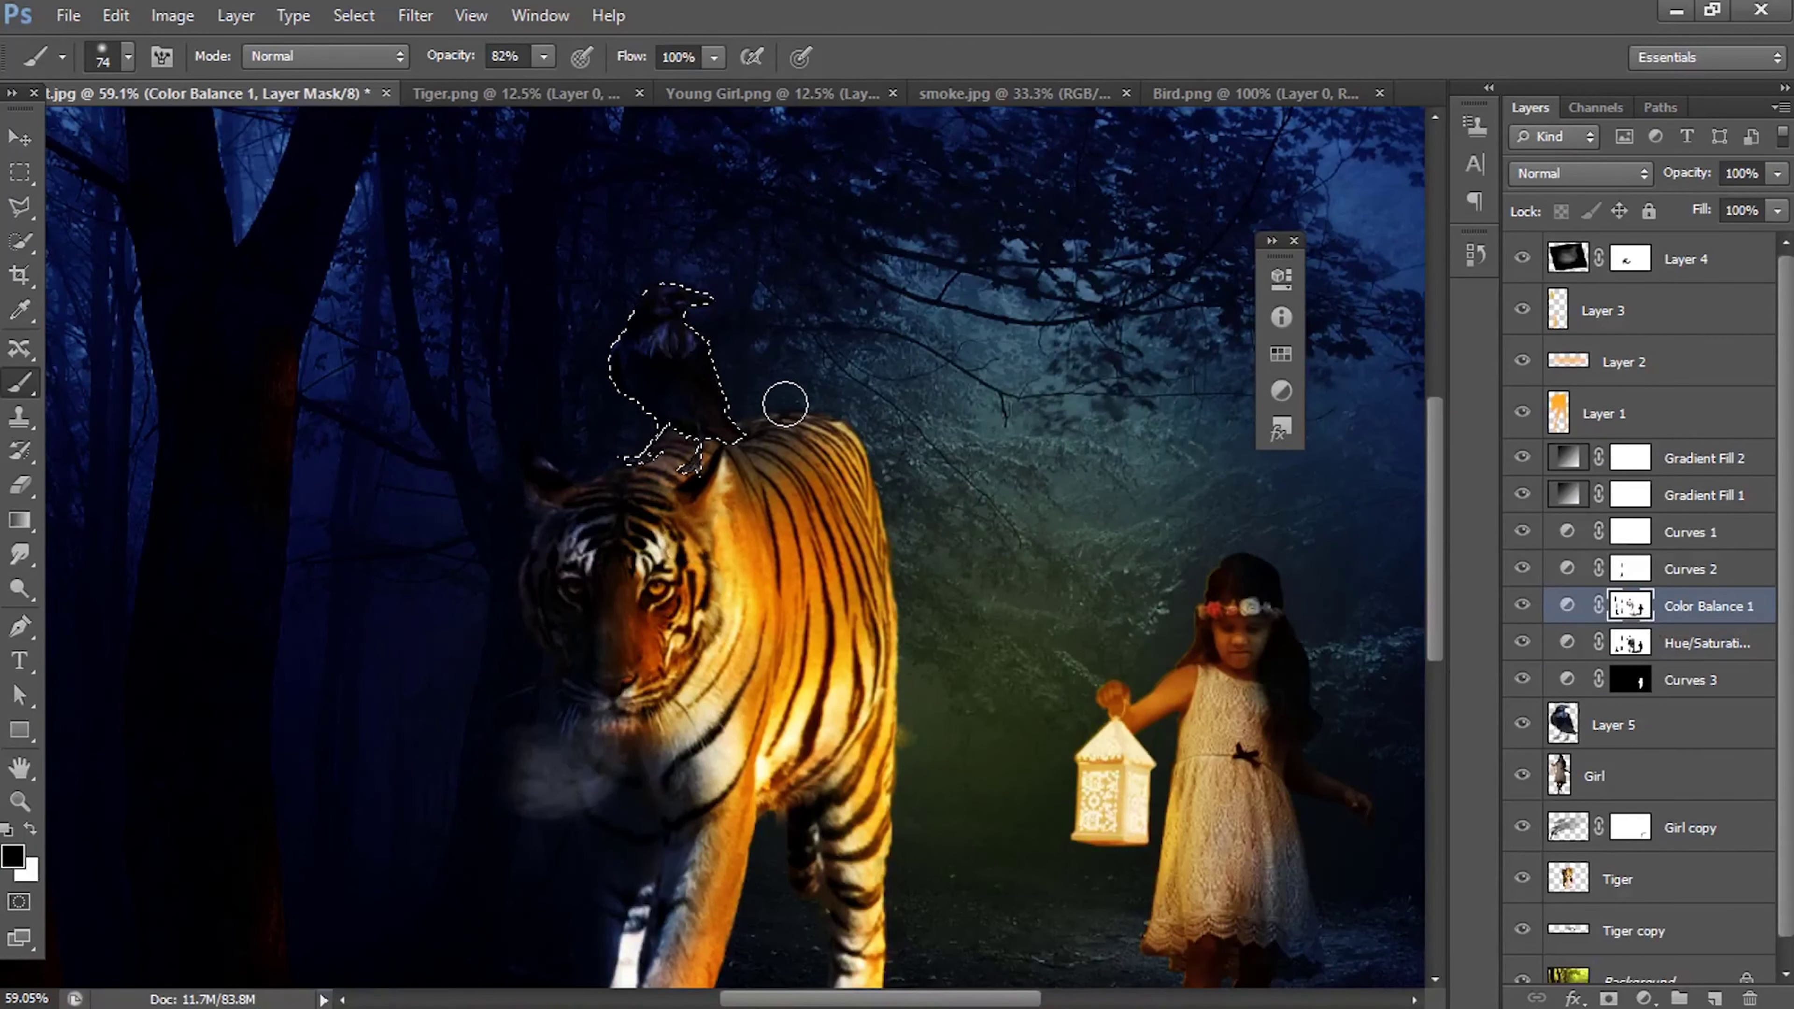
click(1522, 606)
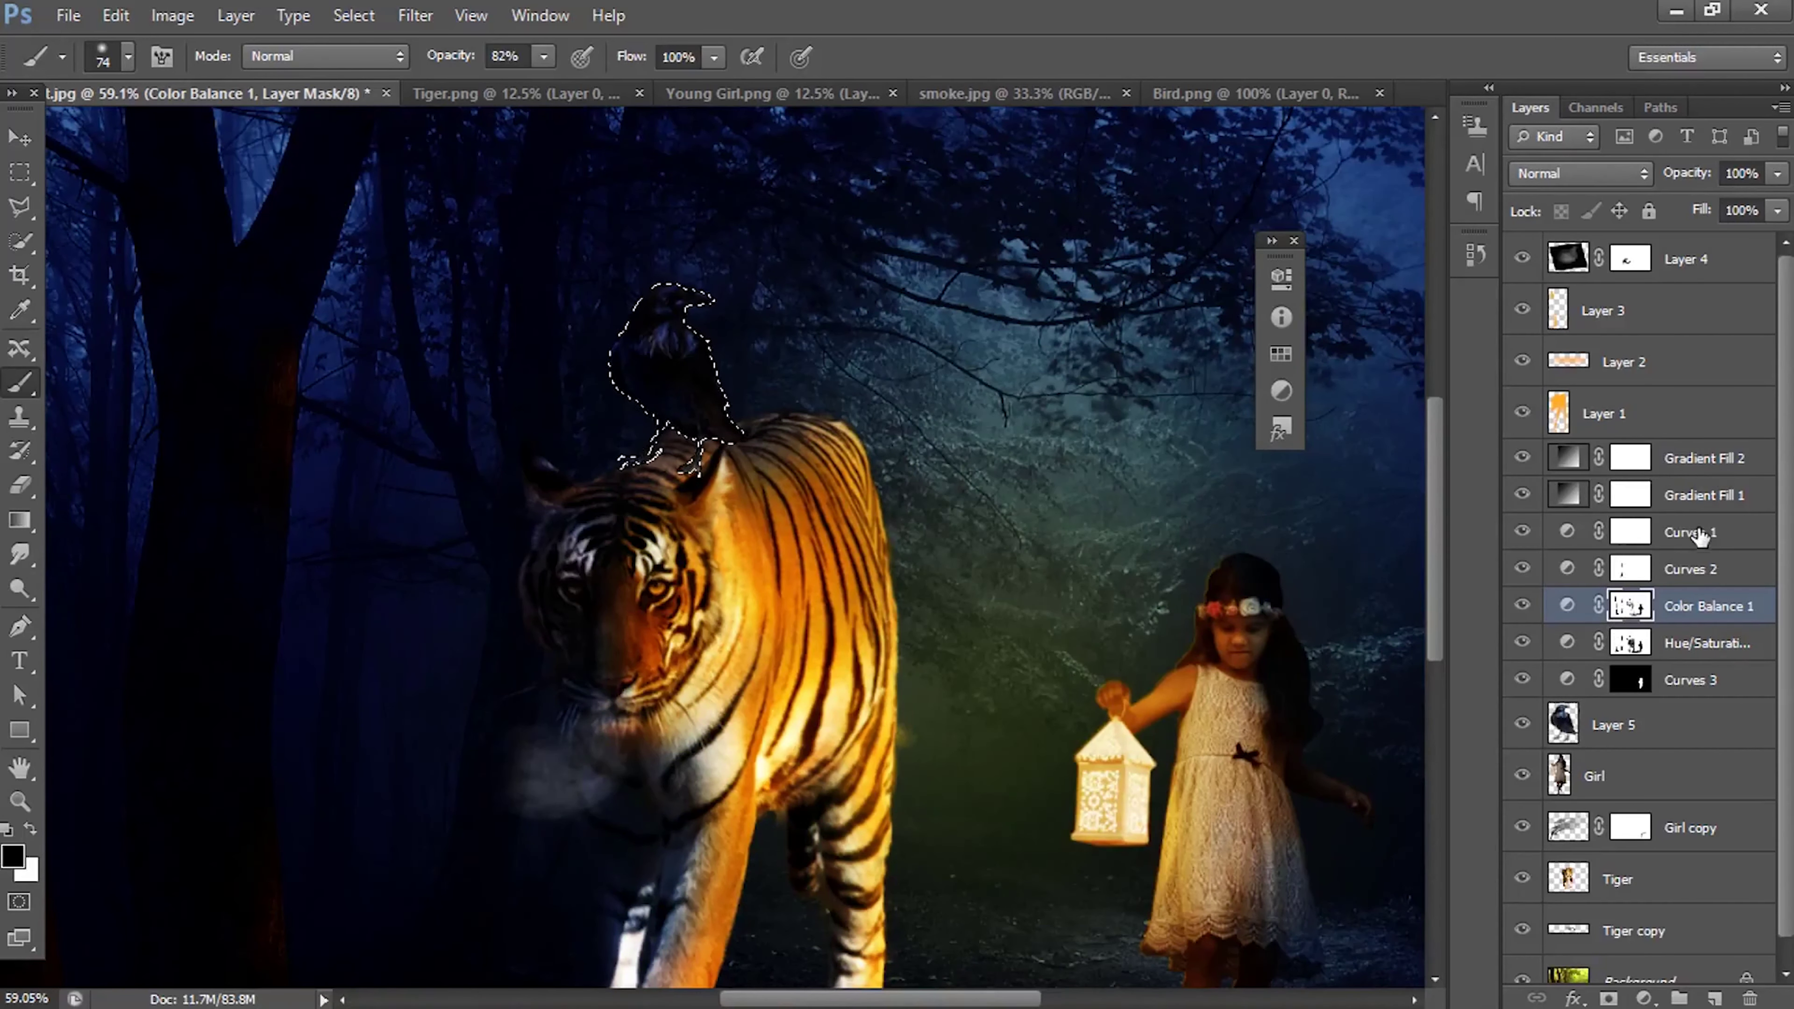
key(alt+bracketright)
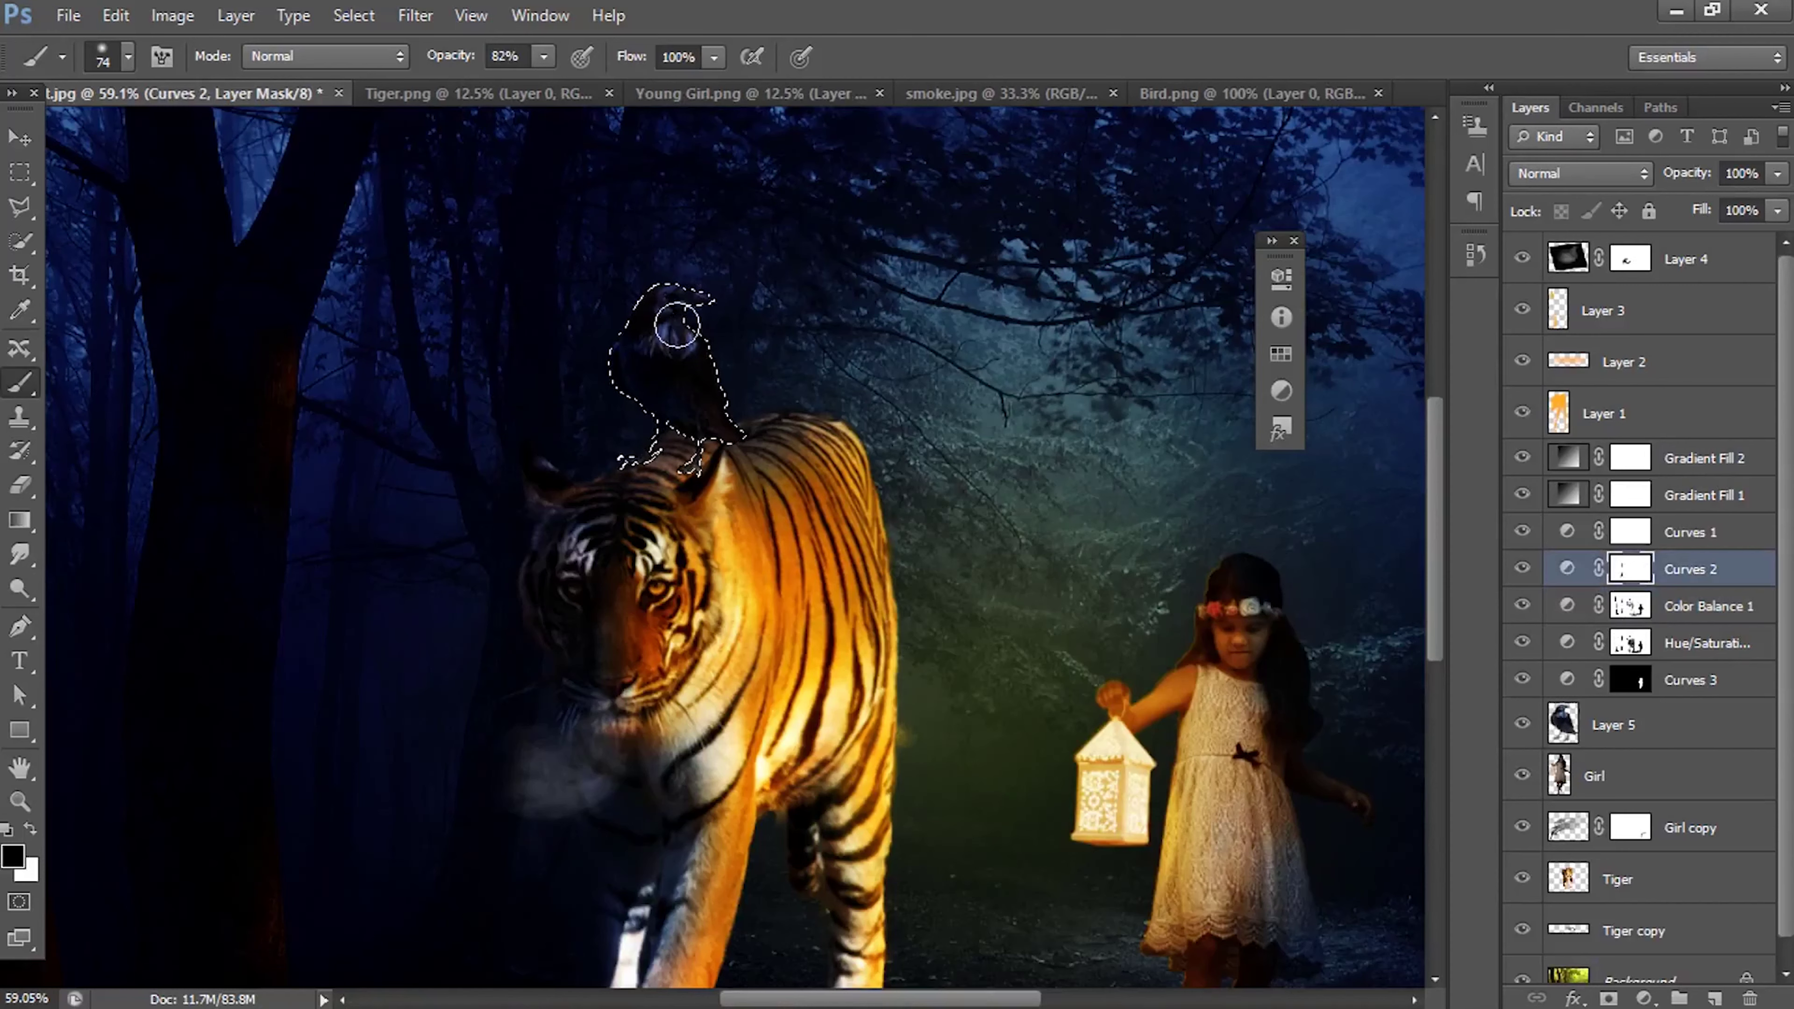
Step: Add a new layer above Layer 3 with orange paint on the raven's head, blended Soft Light
click(1644, 416)
click(1610, 311)
click(1715, 998)
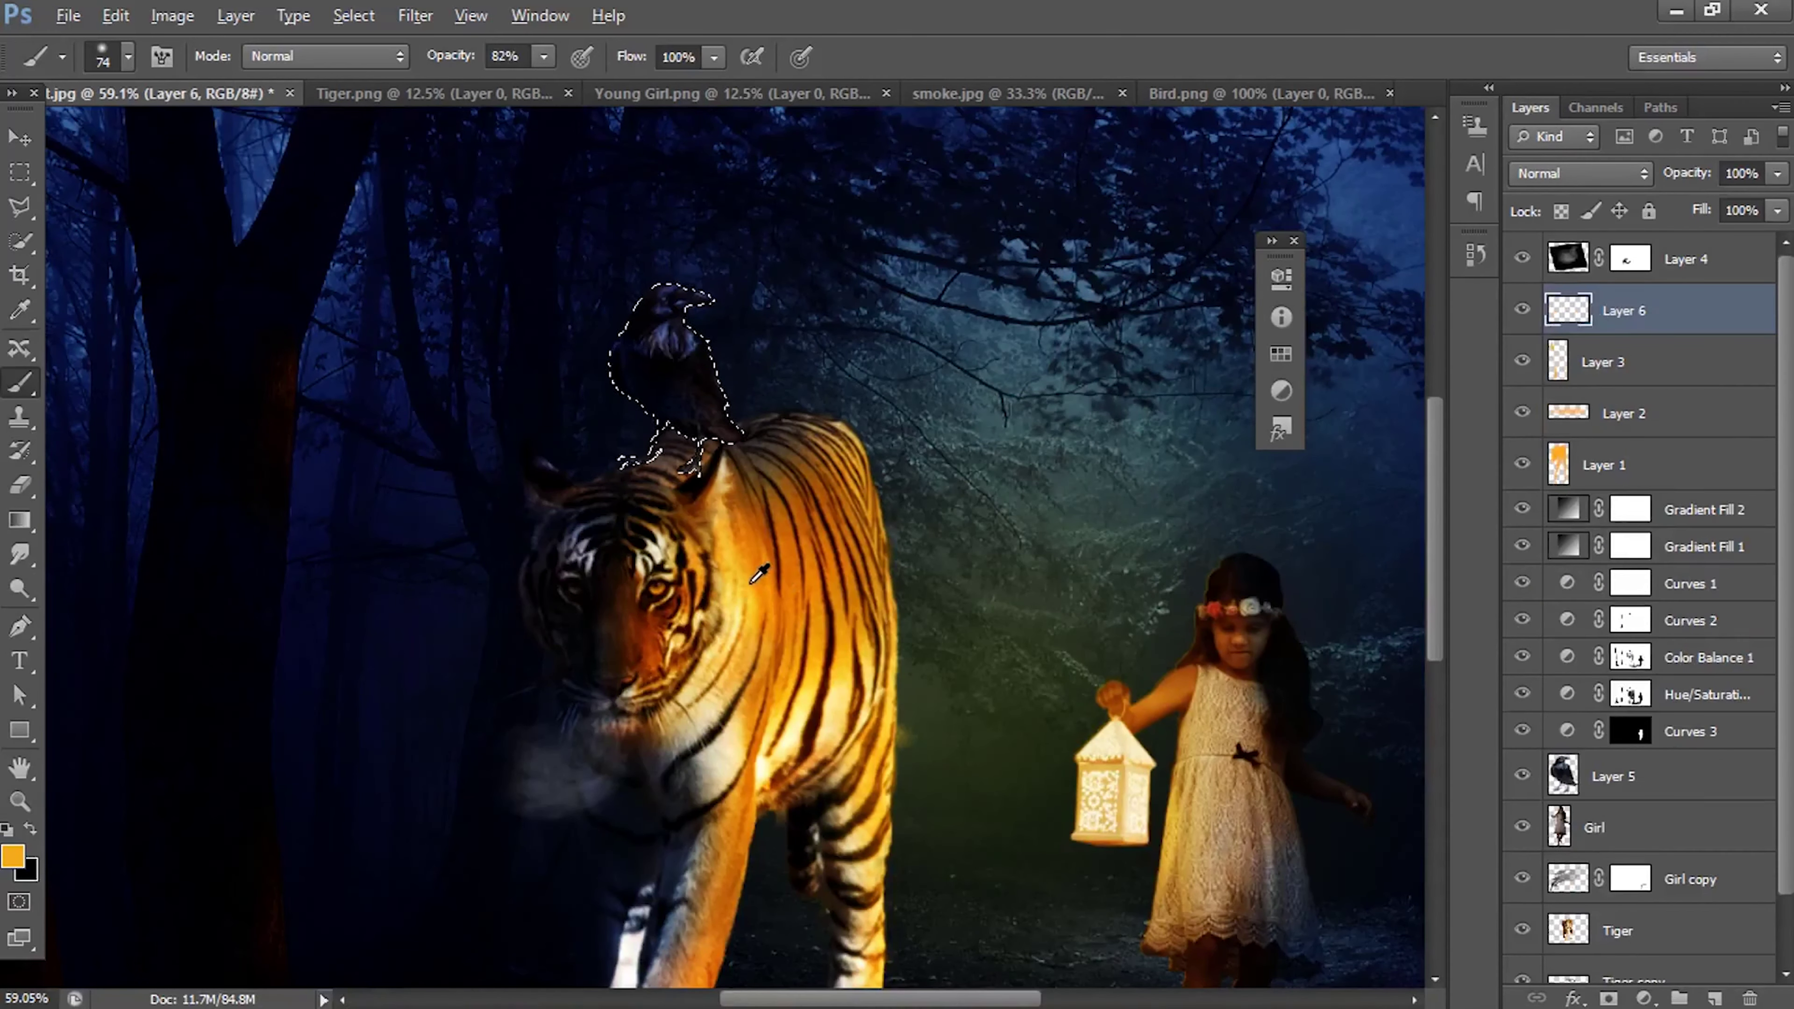
drag(688, 306, 704, 330)
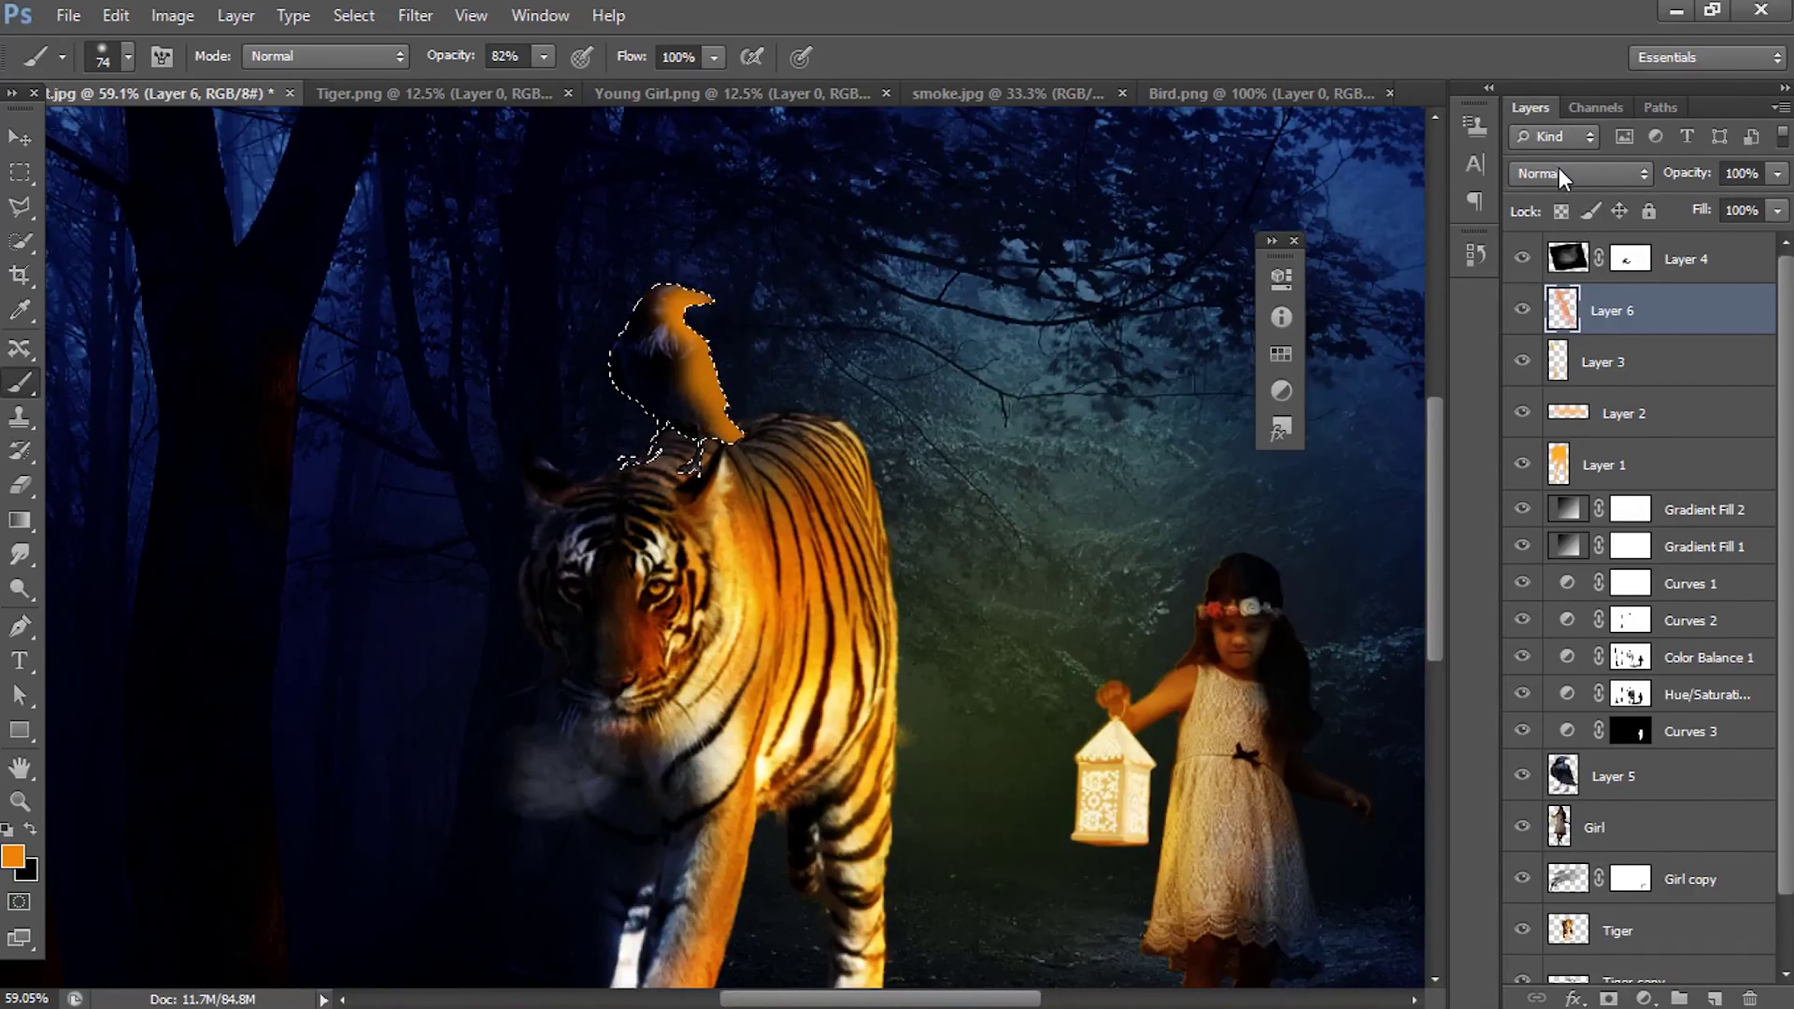
click(1580, 173)
click(1554, 541)
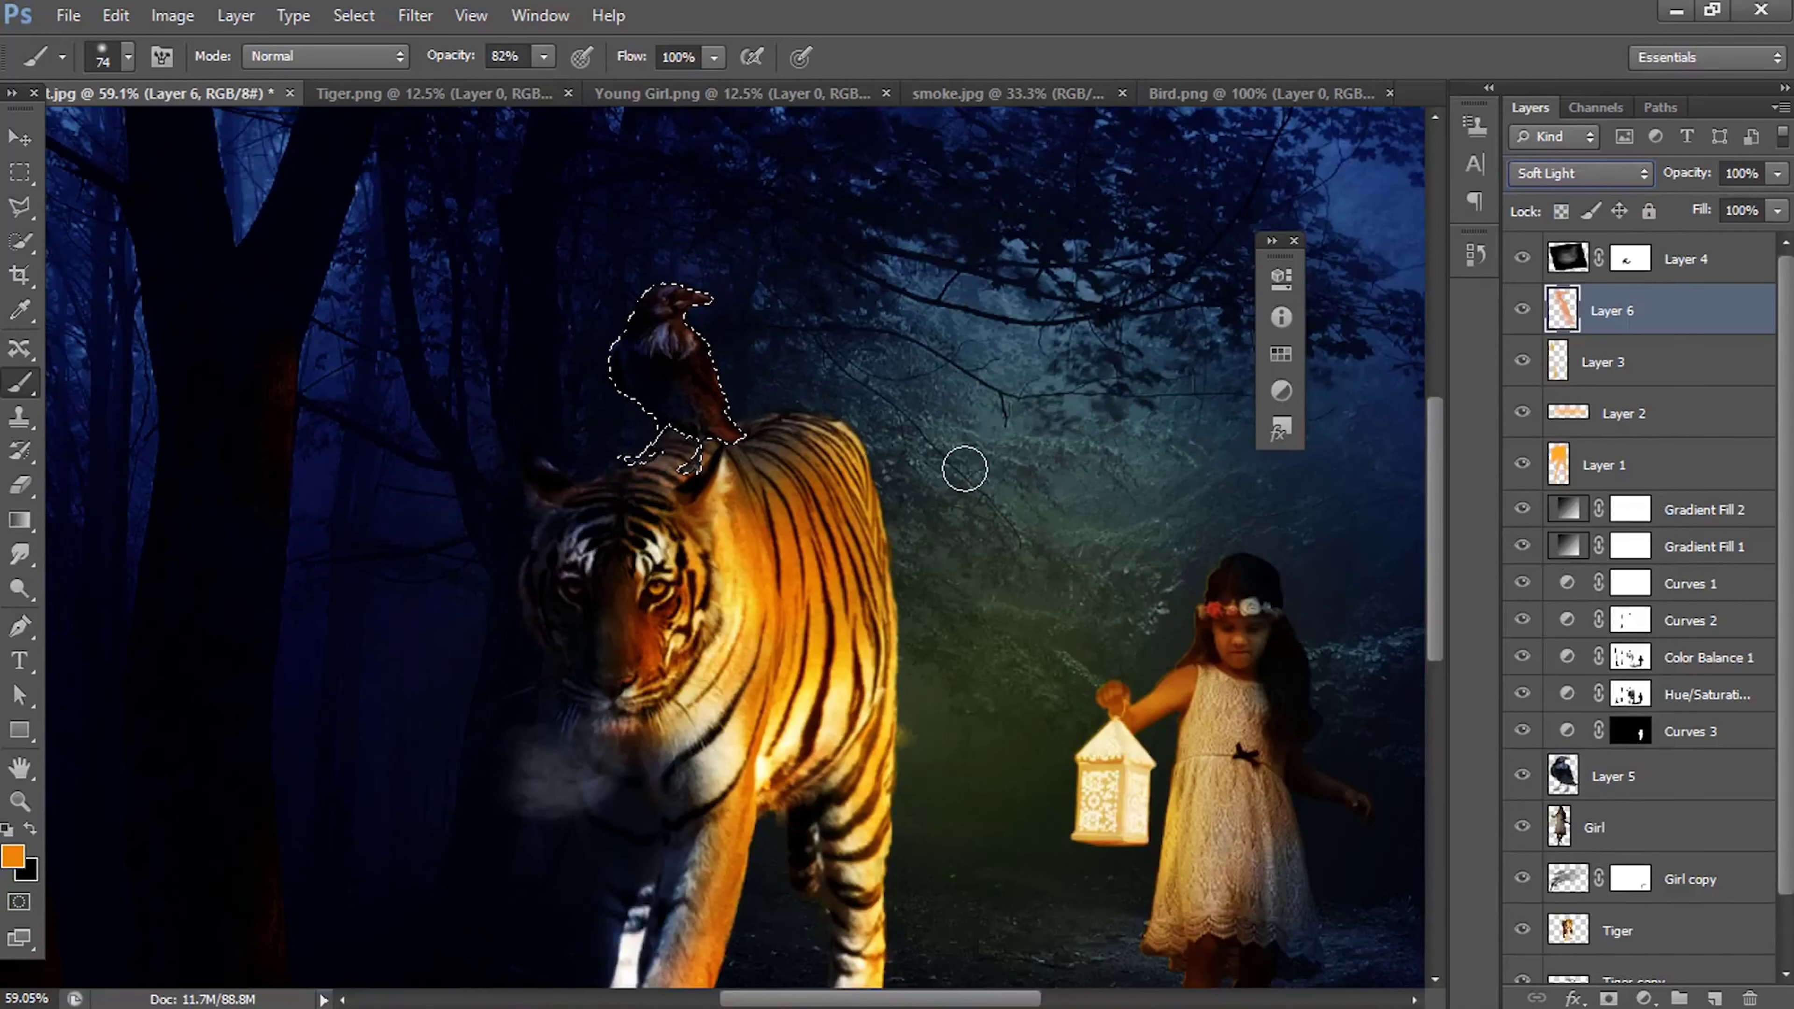
Step: Shift the orange glow layer to the right and reselect the raven layer
key(v)
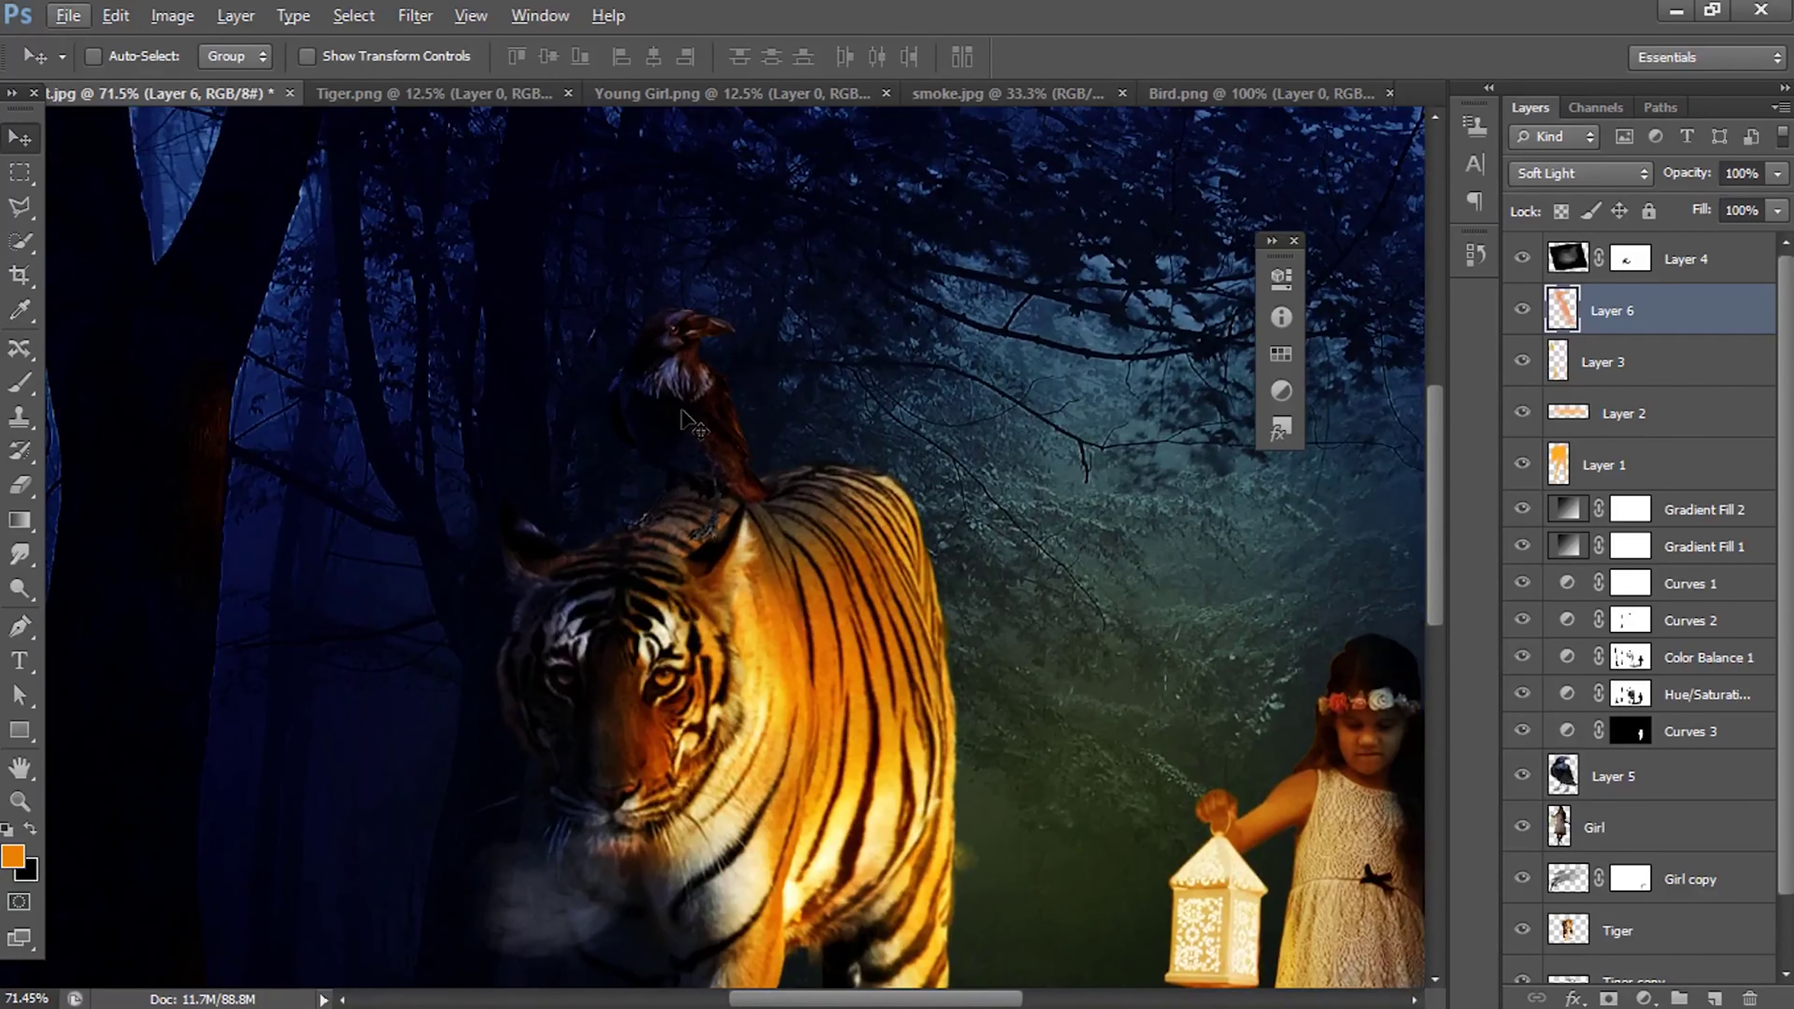
right_click(653, 389)
drag(716, 424, 889, 456)
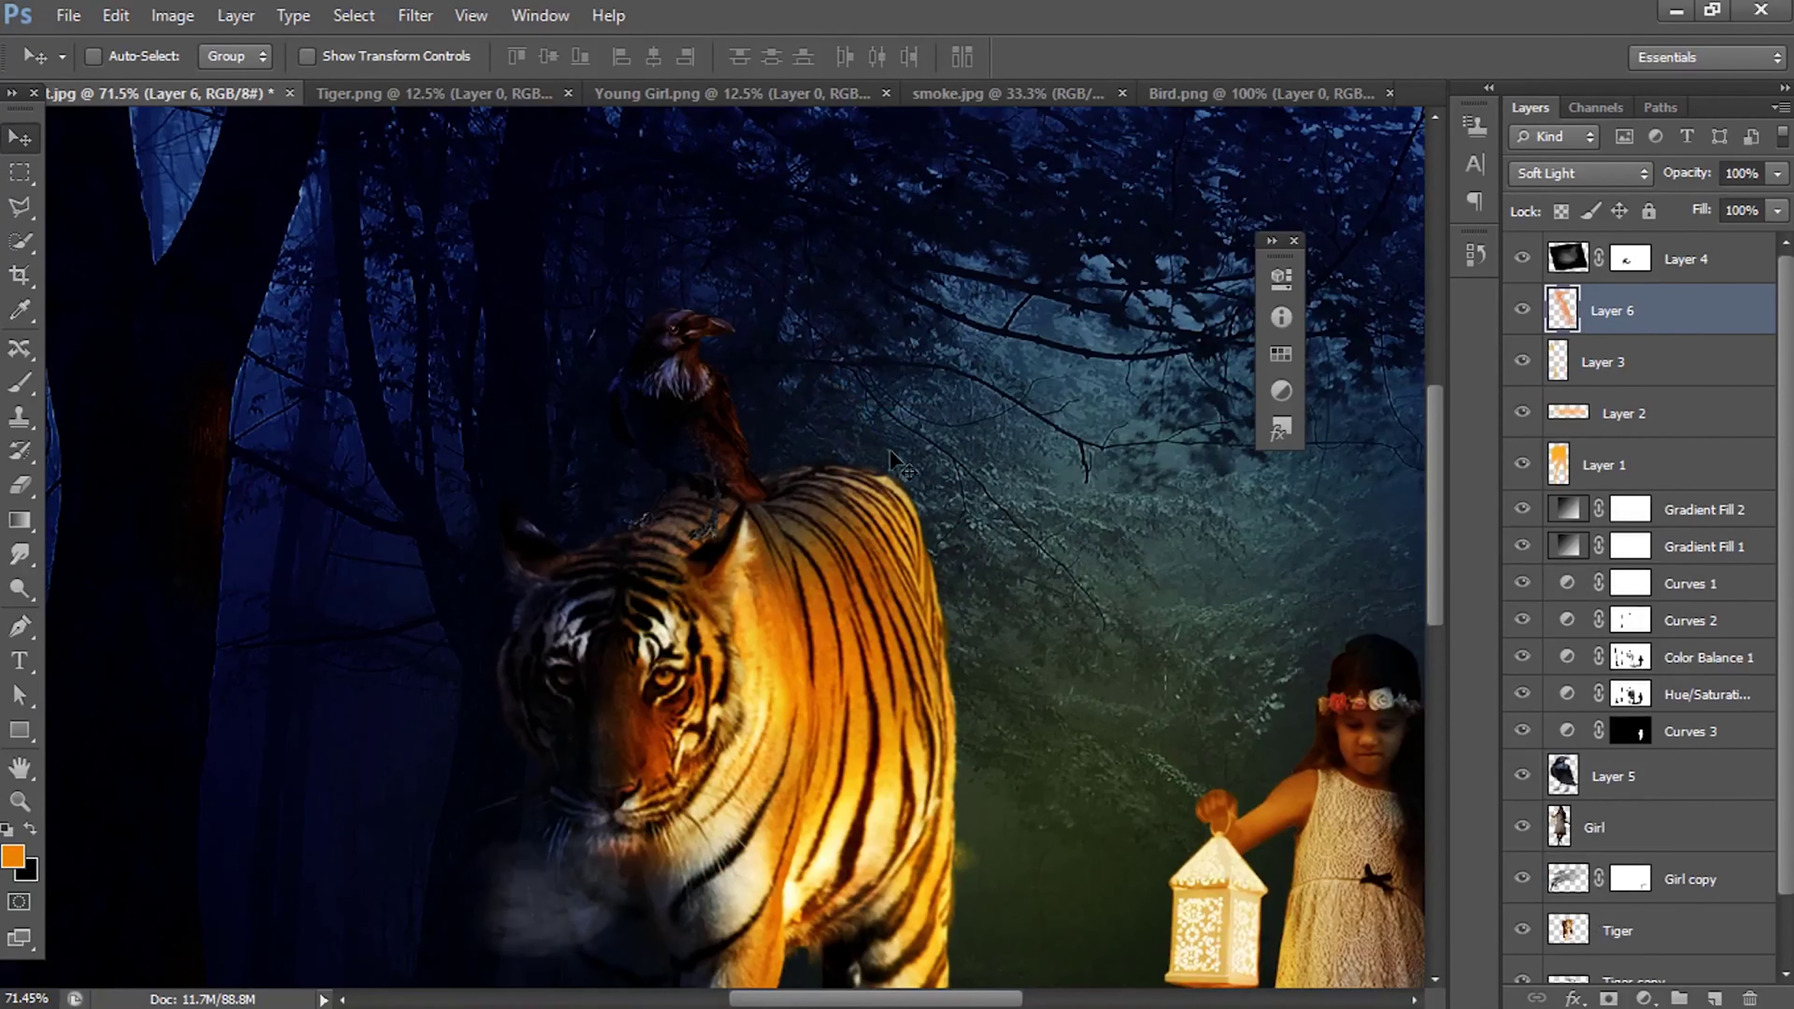
click(1619, 777)
text(Bird)
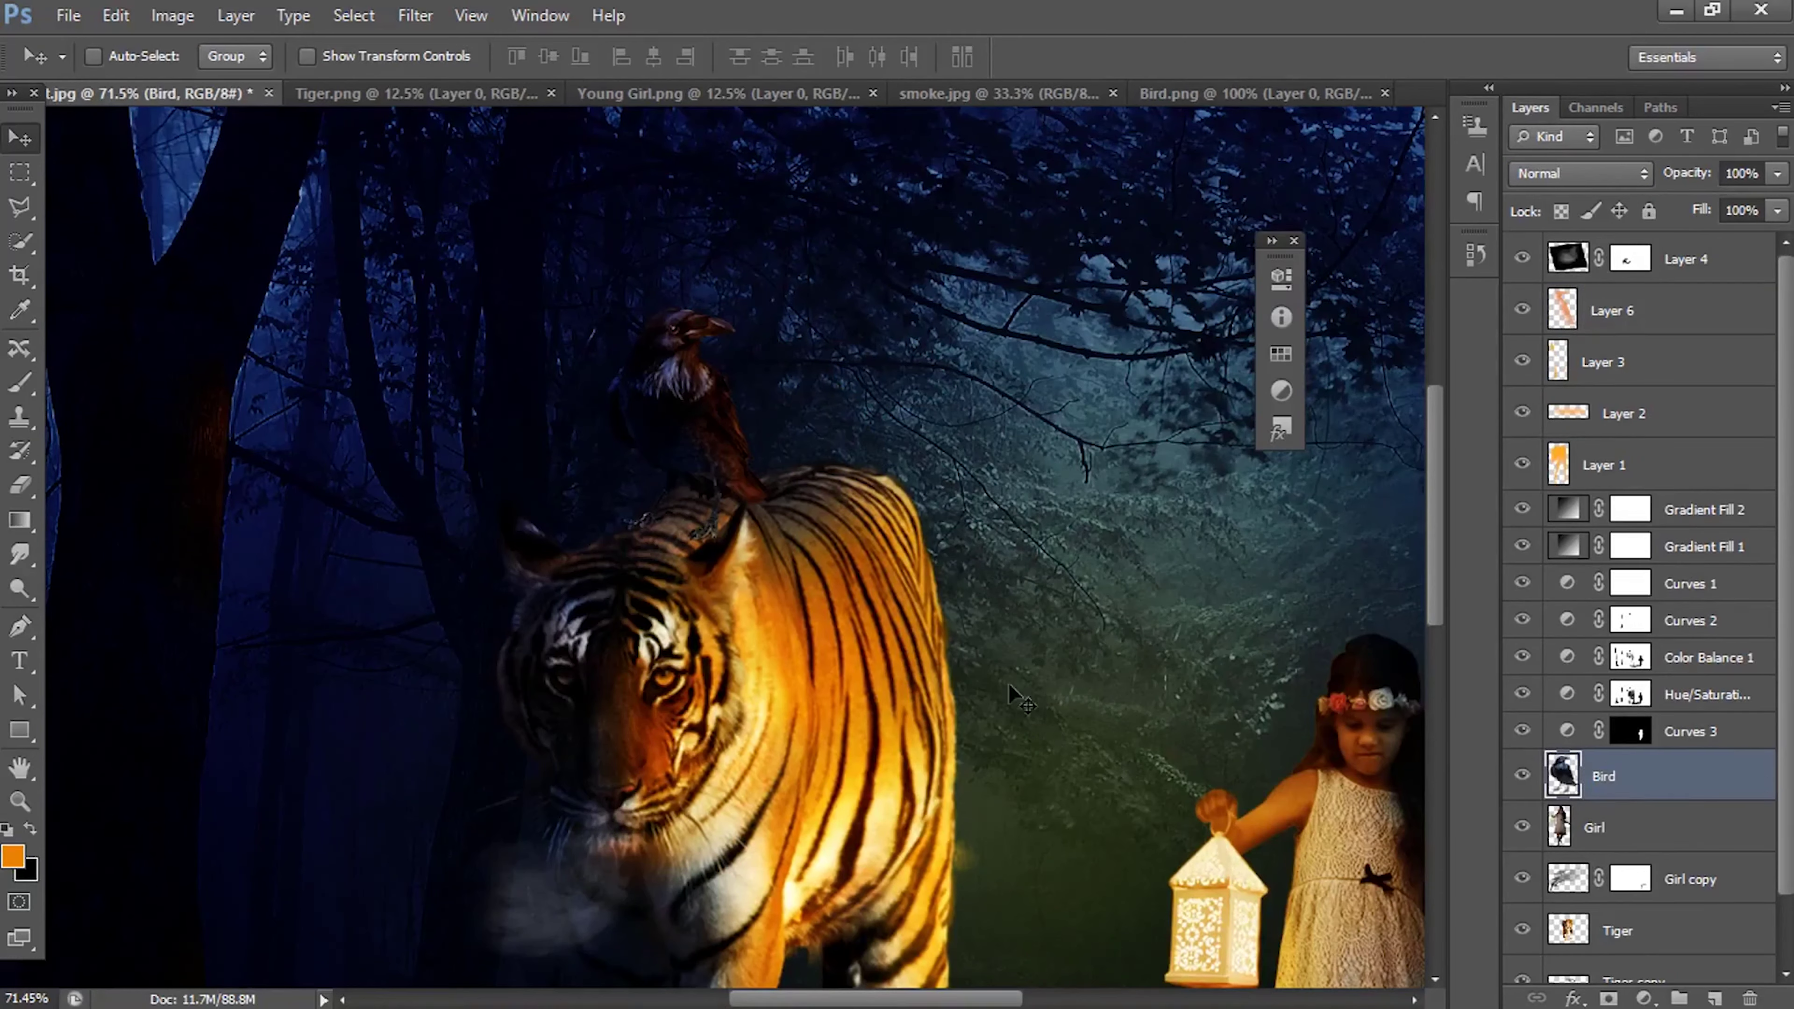
Step: Duplicate the crow and squash the copy flat beneath the crow's feet
drag(686, 440, 862, 446)
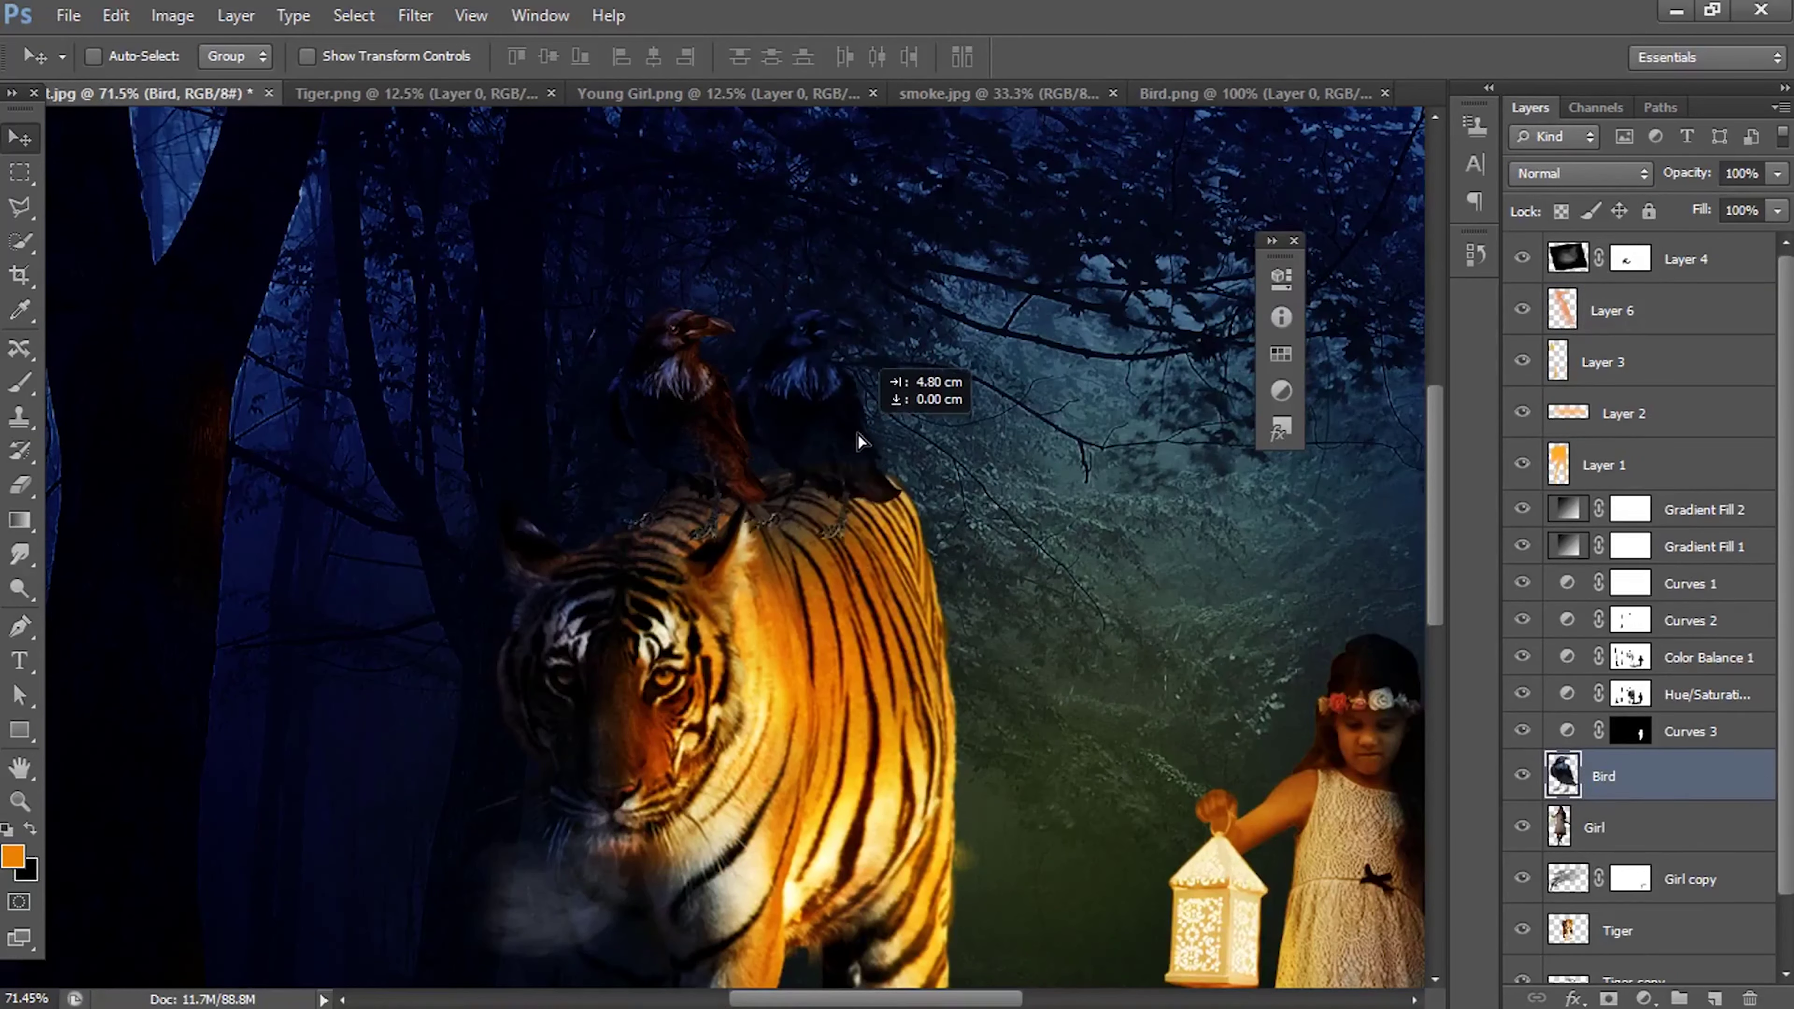
key(ctrl+t)
right_click(870, 363)
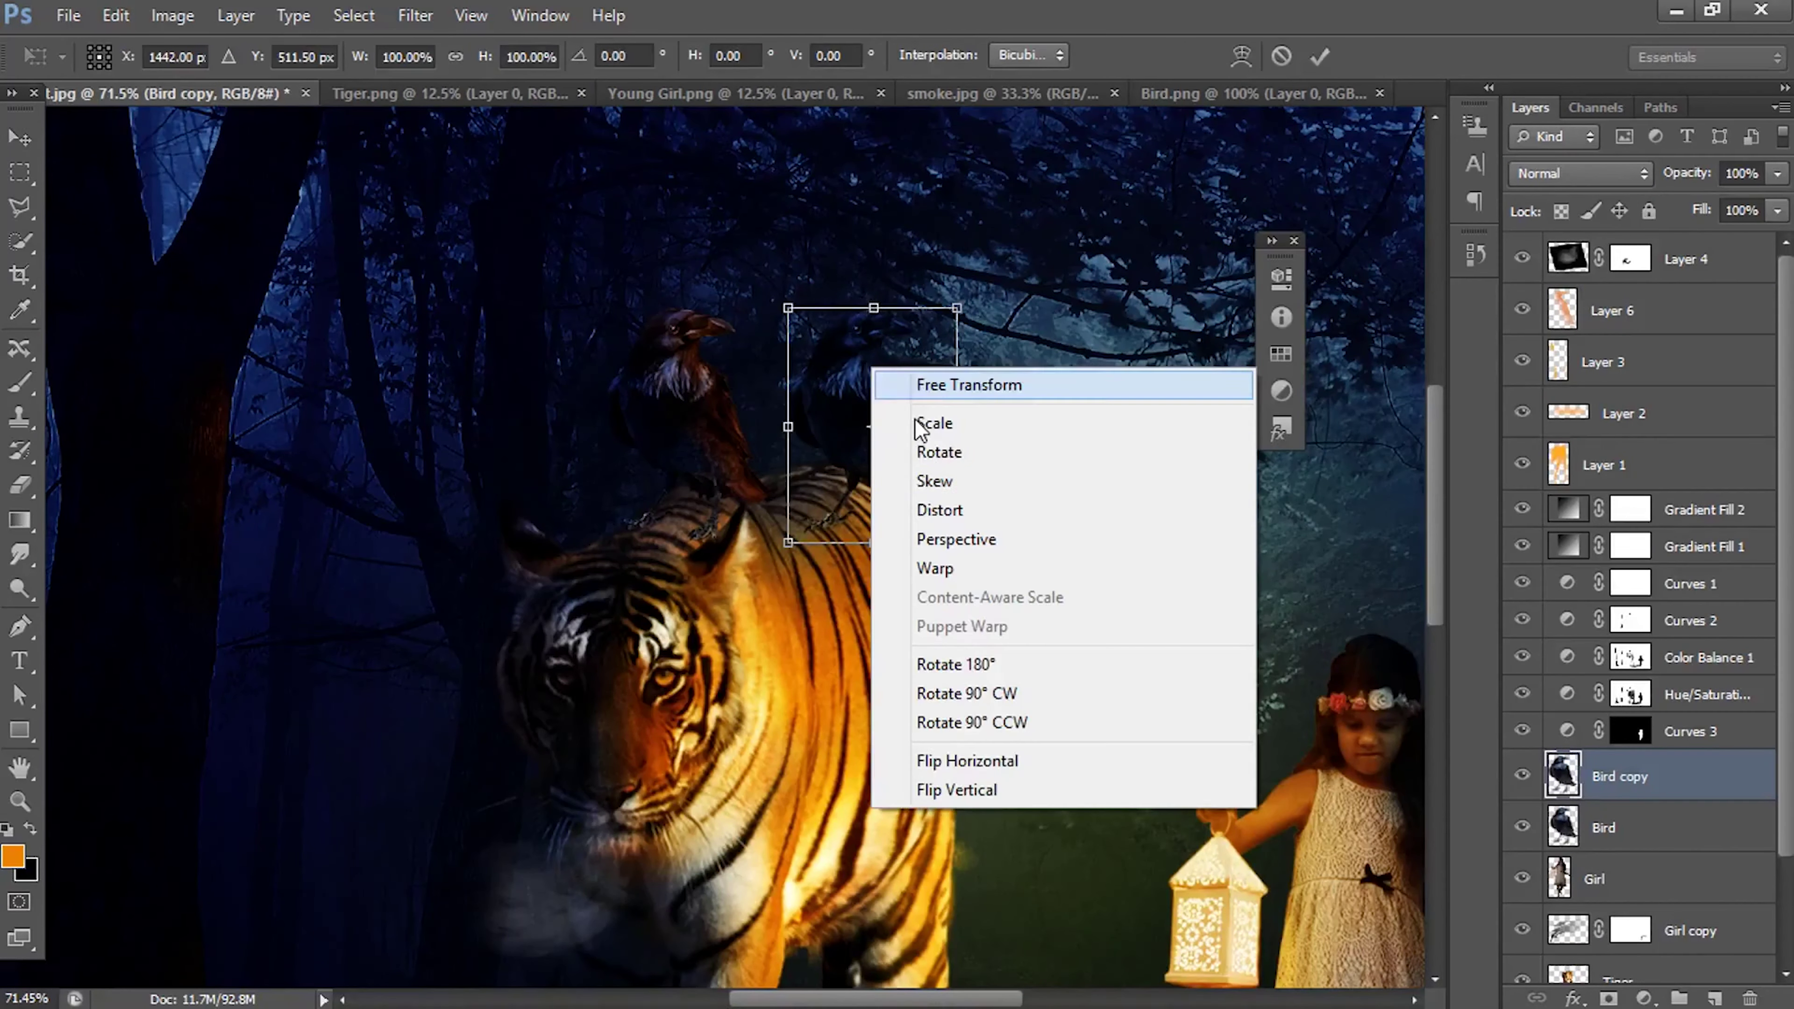
click(886, 307)
drag(872, 308, 644, 480)
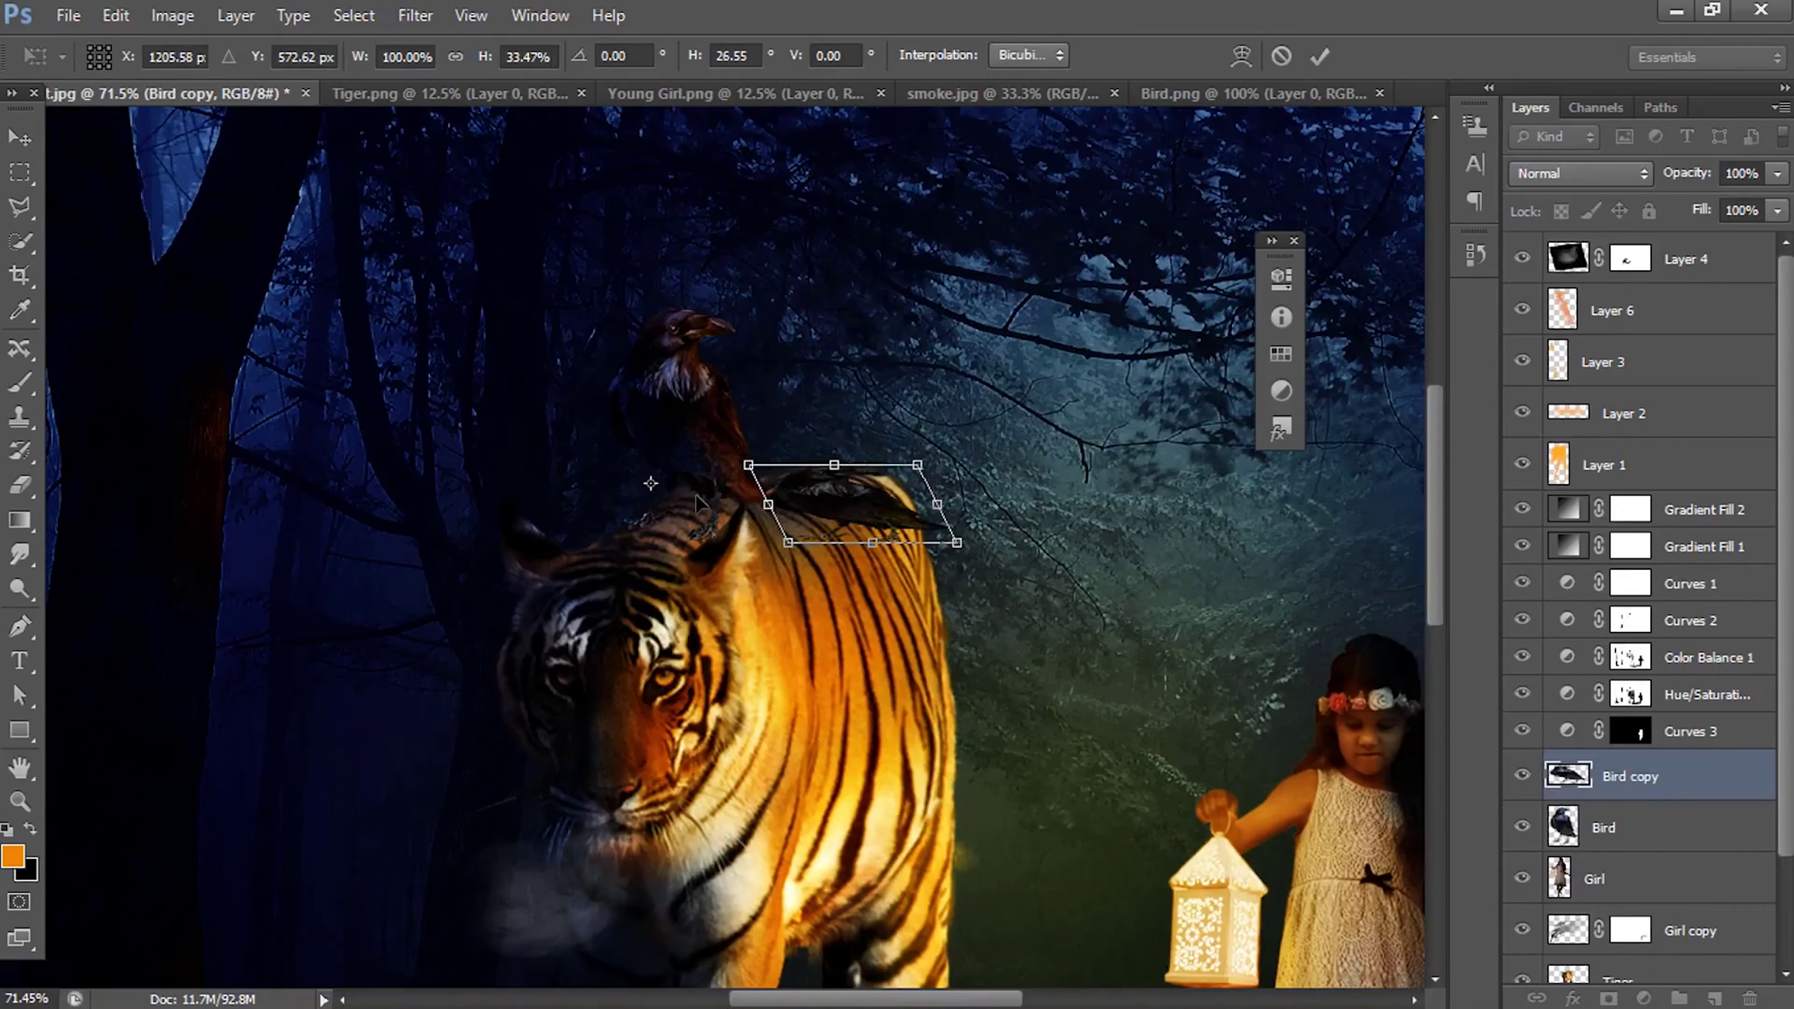
mouse_move(856, 527)
mouse_down()
mouse_move(674, 527)
mouse_move(706, 531)
mouse_up()
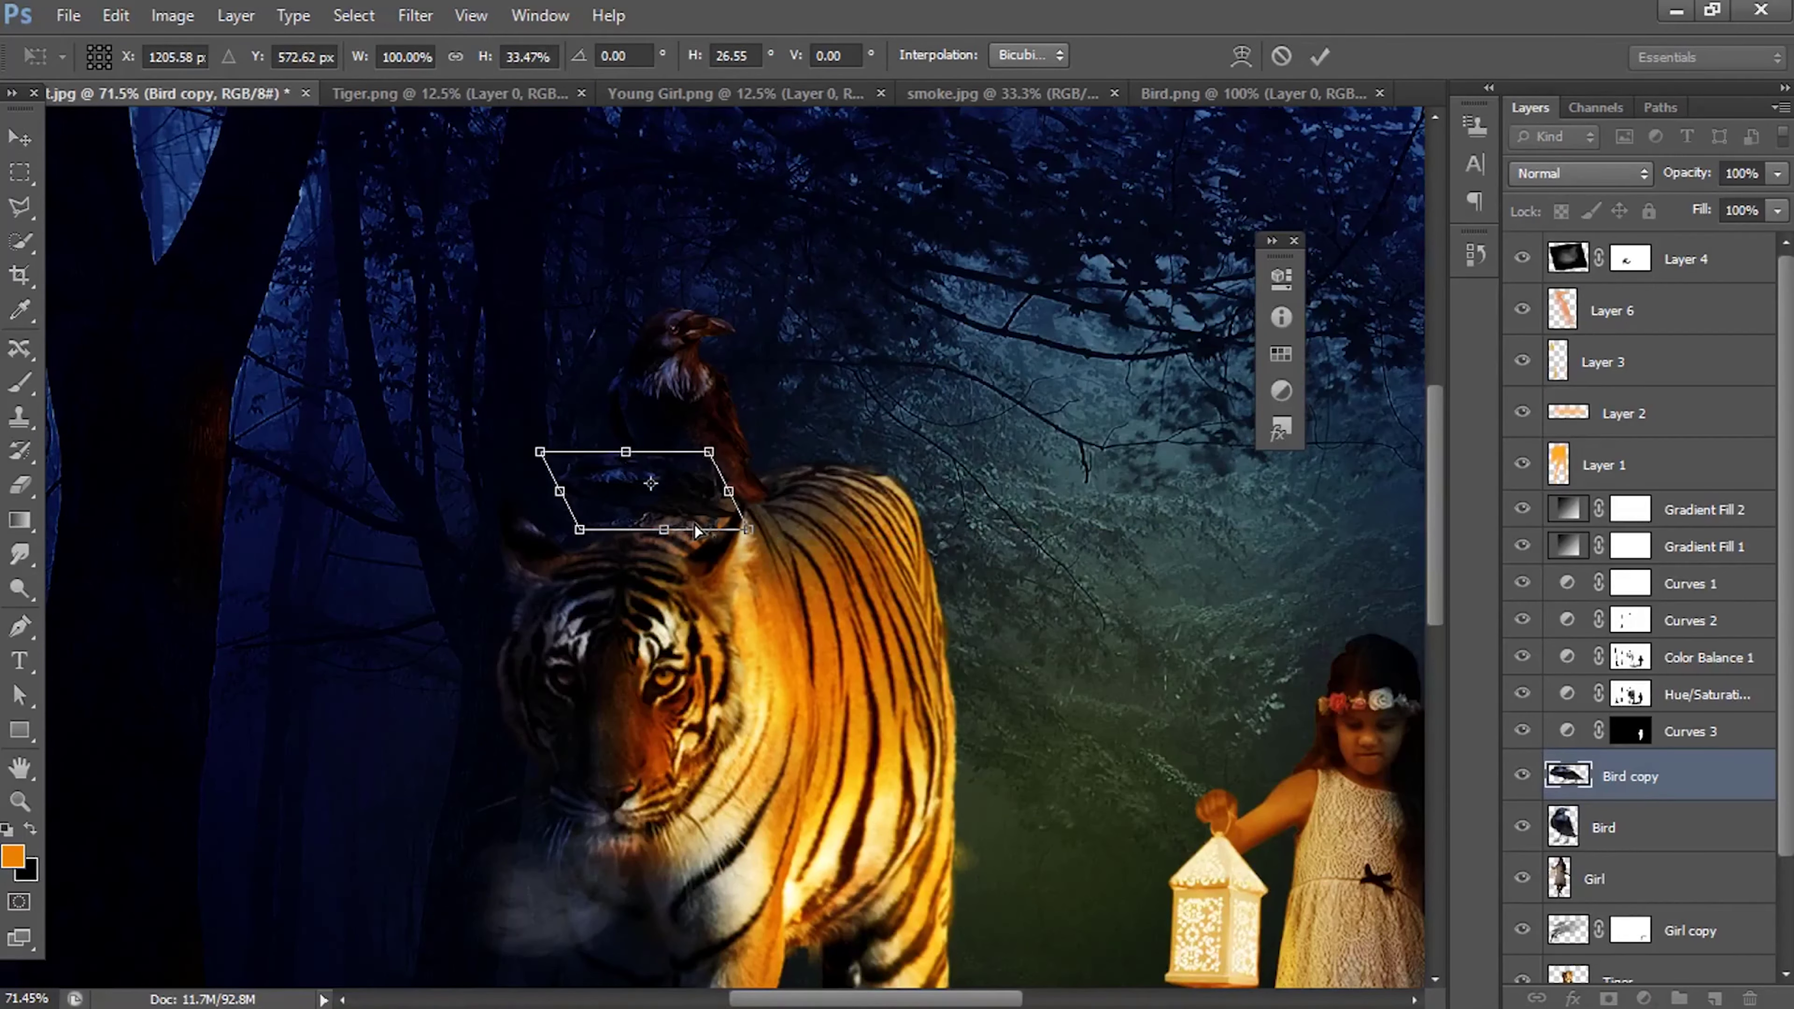
key(Return)
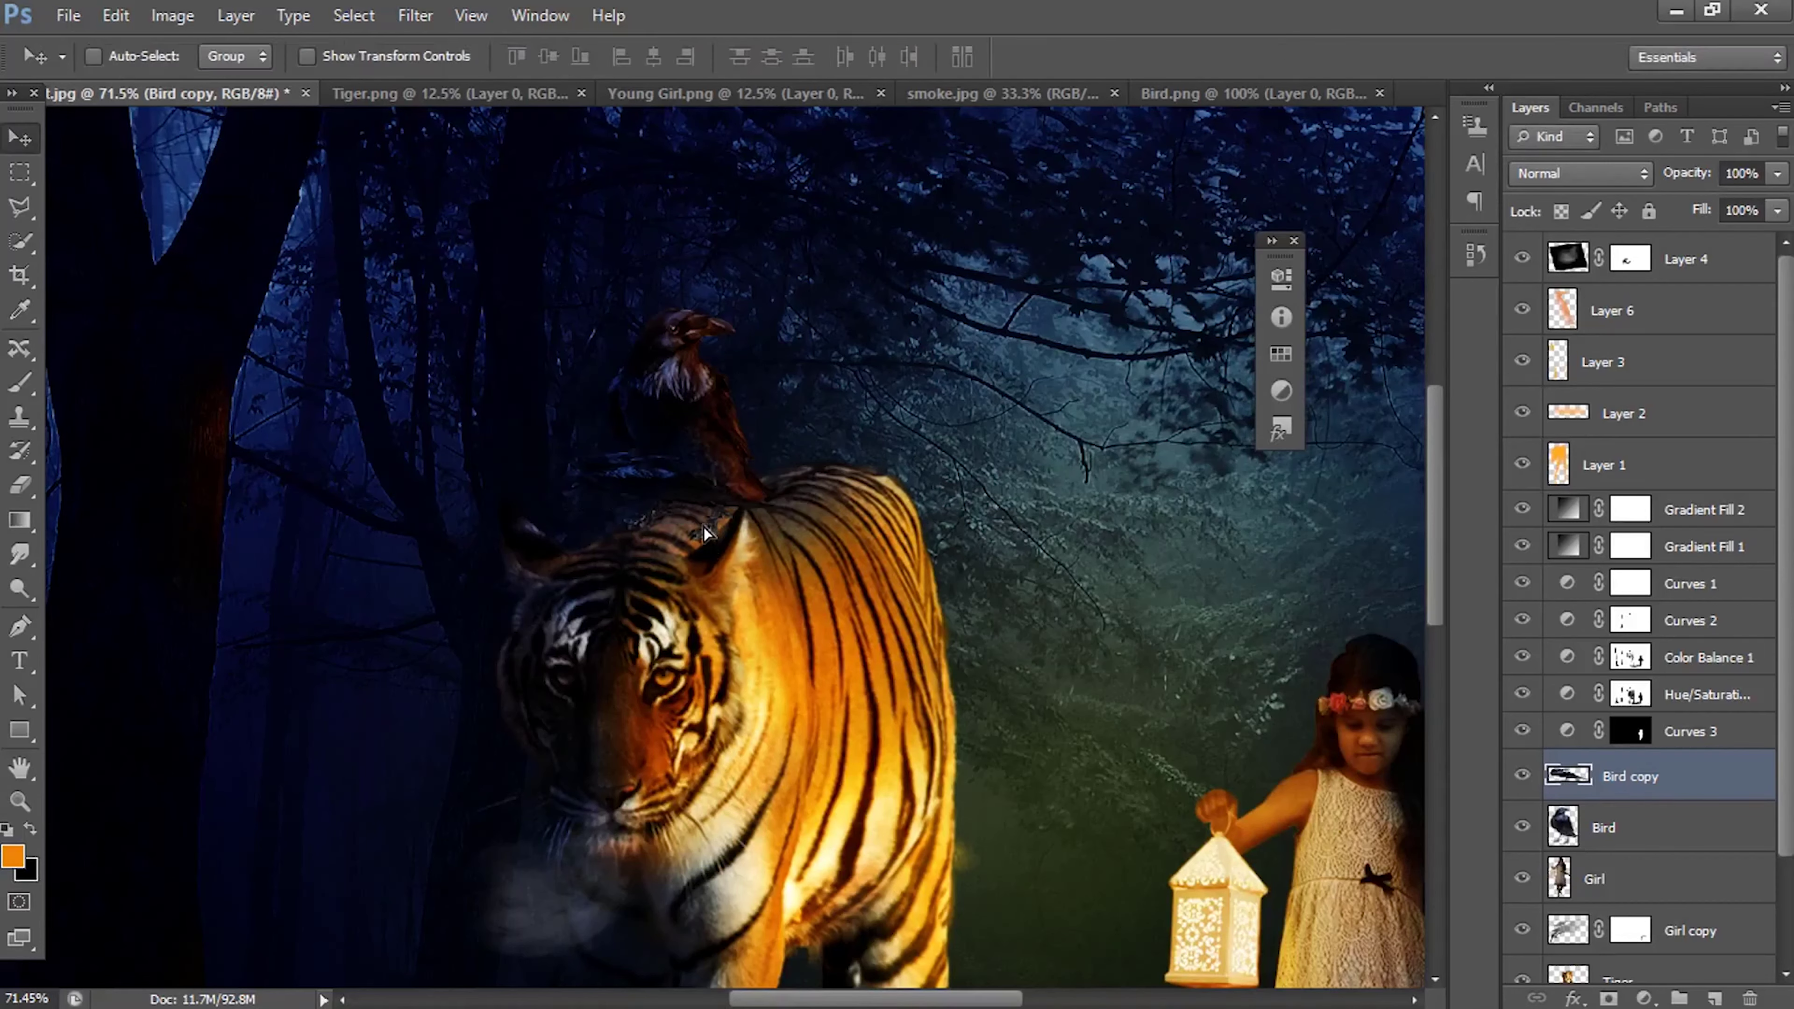
Step: Load the crow copy's pixels and fill them with a dark gradient
right_click(1593, 777)
click(1504, 216)
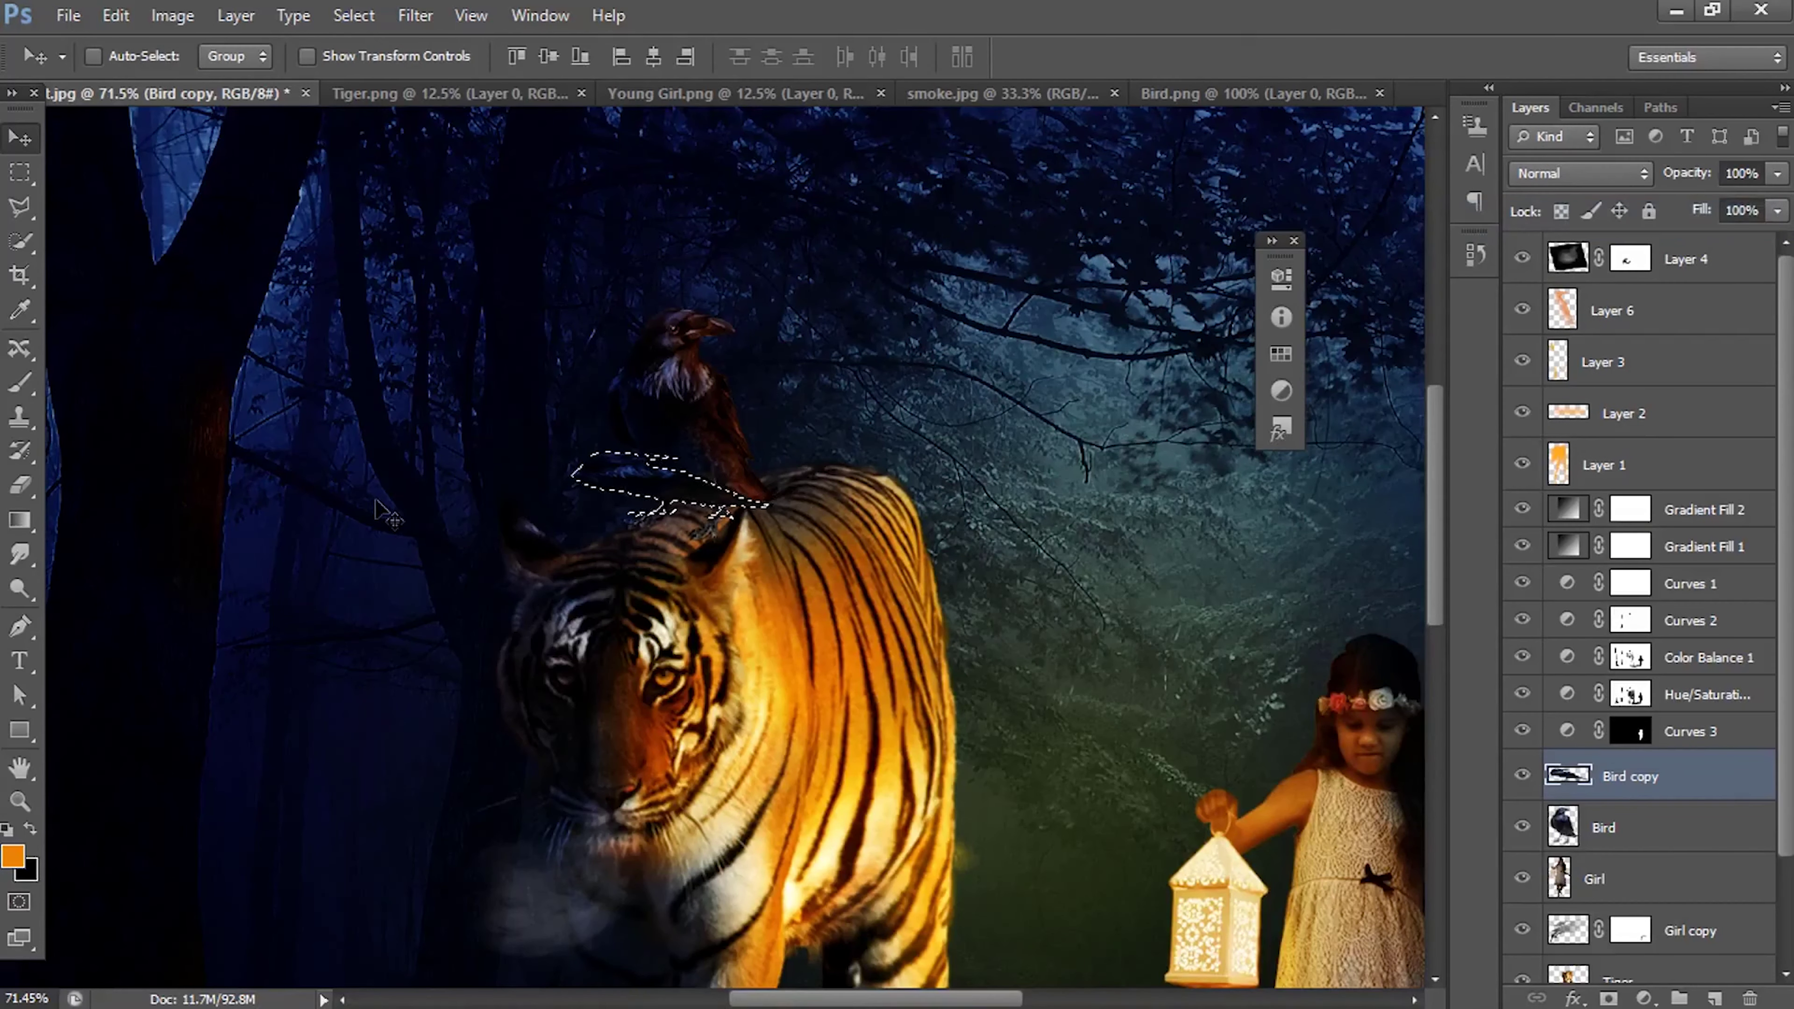
click(19, 521)
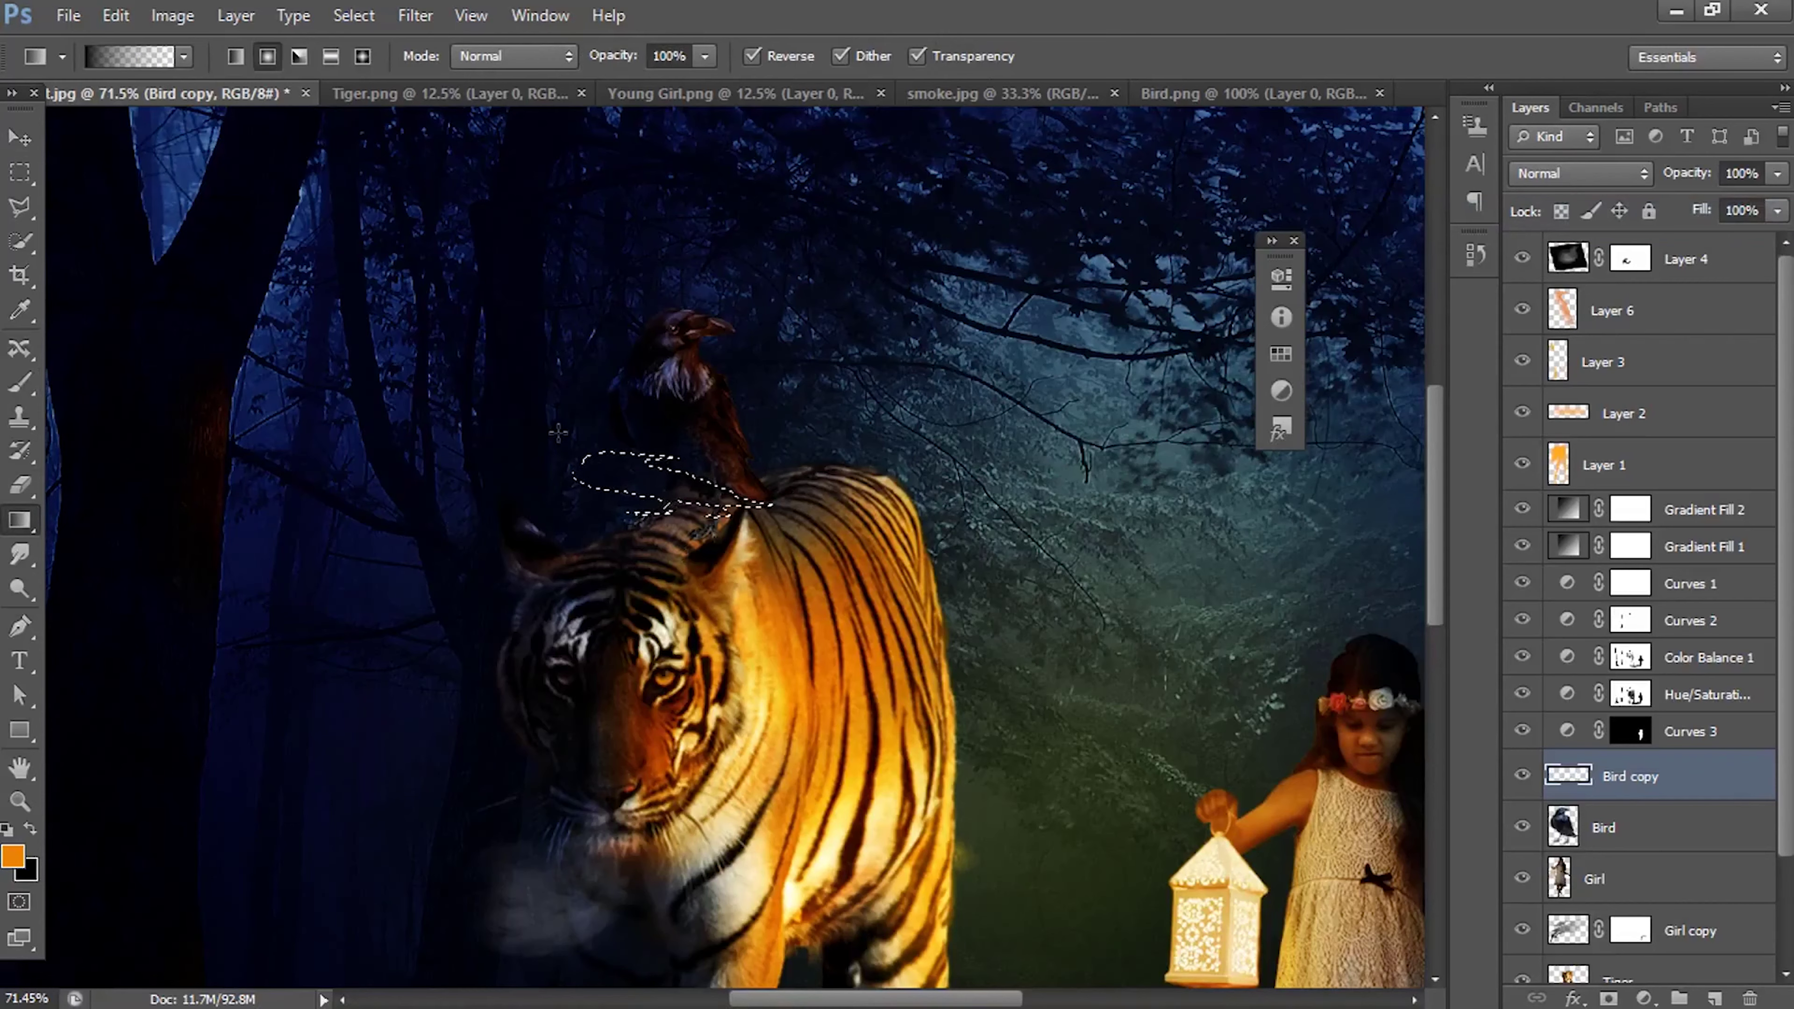
drag(558, 433, 682, 549)
key(v)
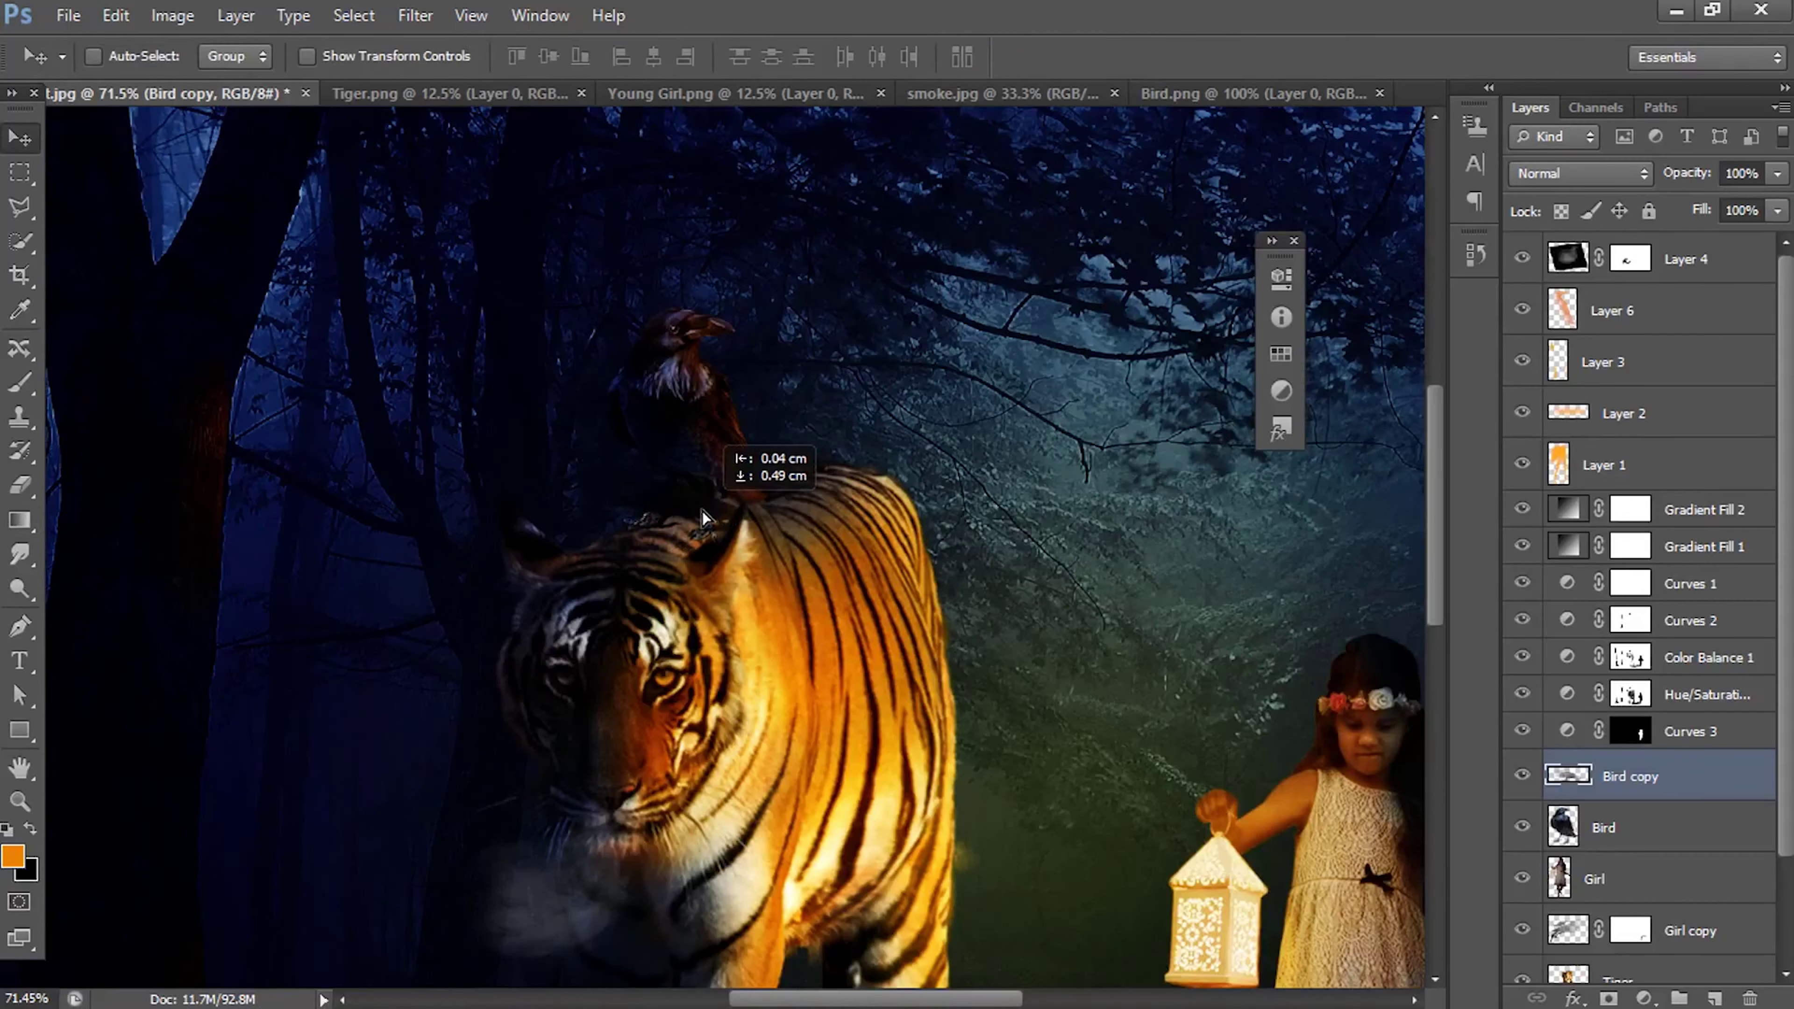
Step: Warp the shadow shape to follow the tiger's back
scroll(737, 545, up, 3)
right_click(694, 521)
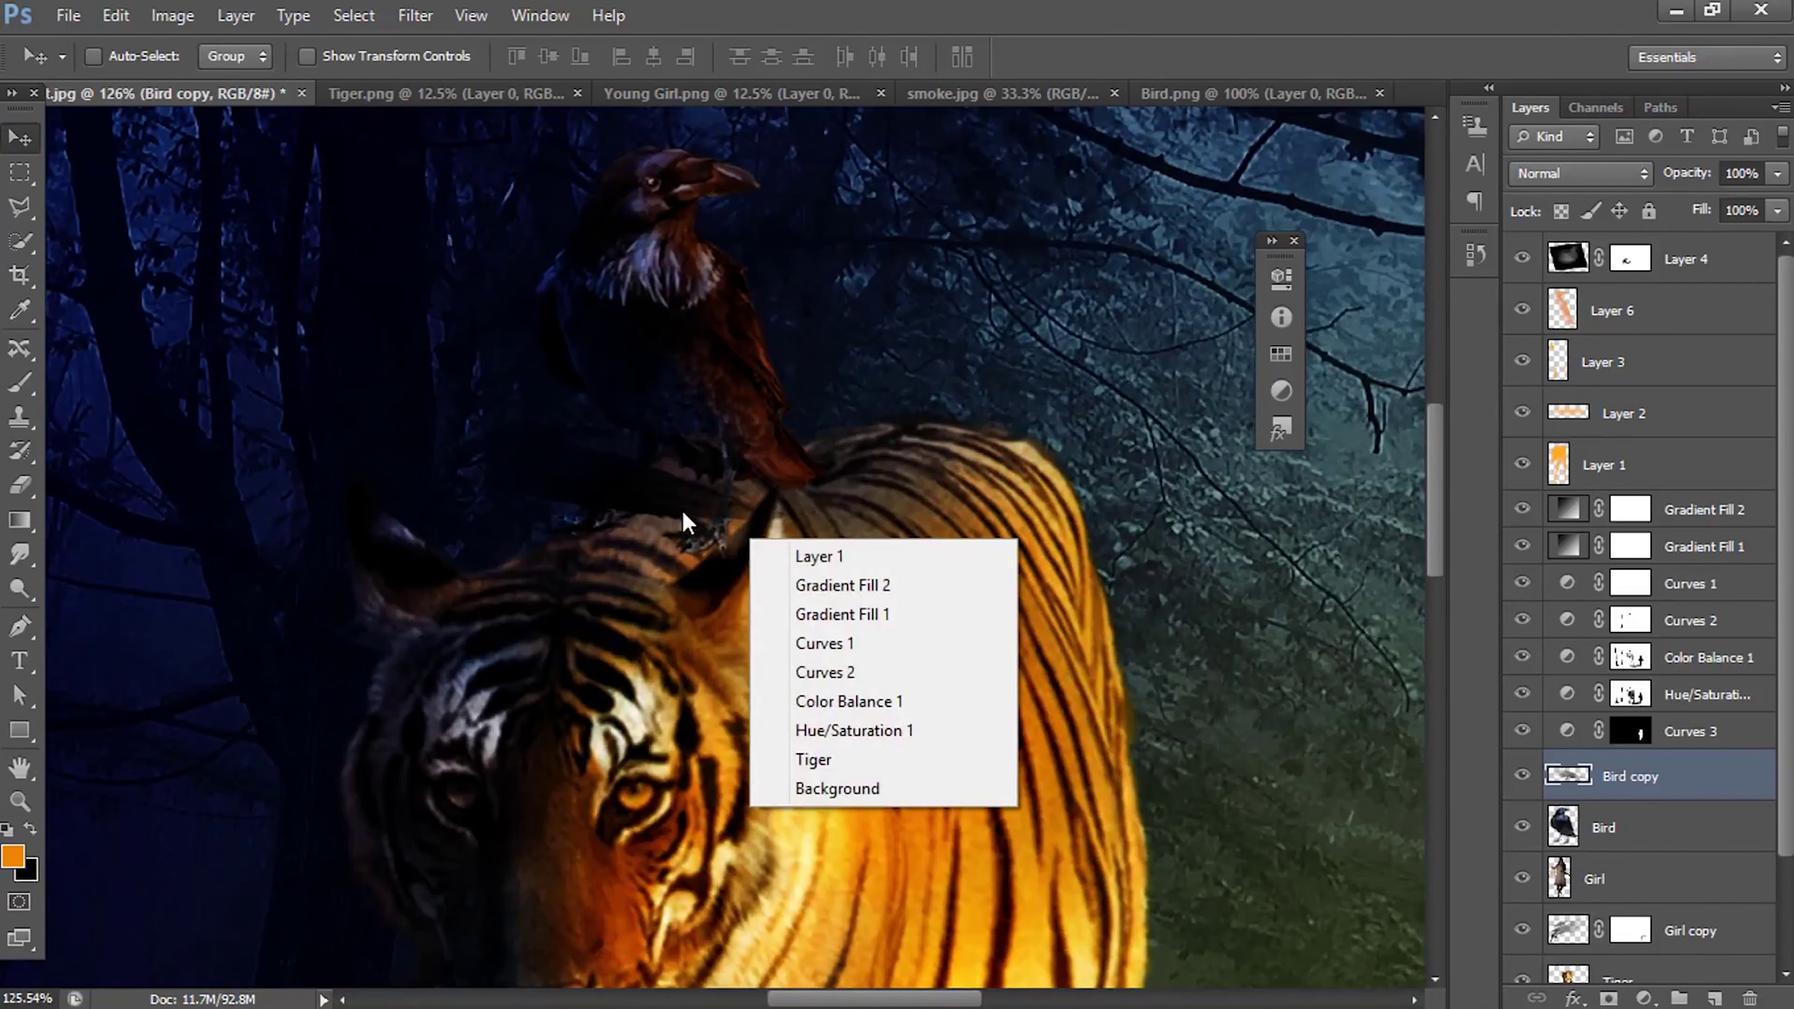
key(ctrl+t)
right_click(712, 536)
click(800, 731)
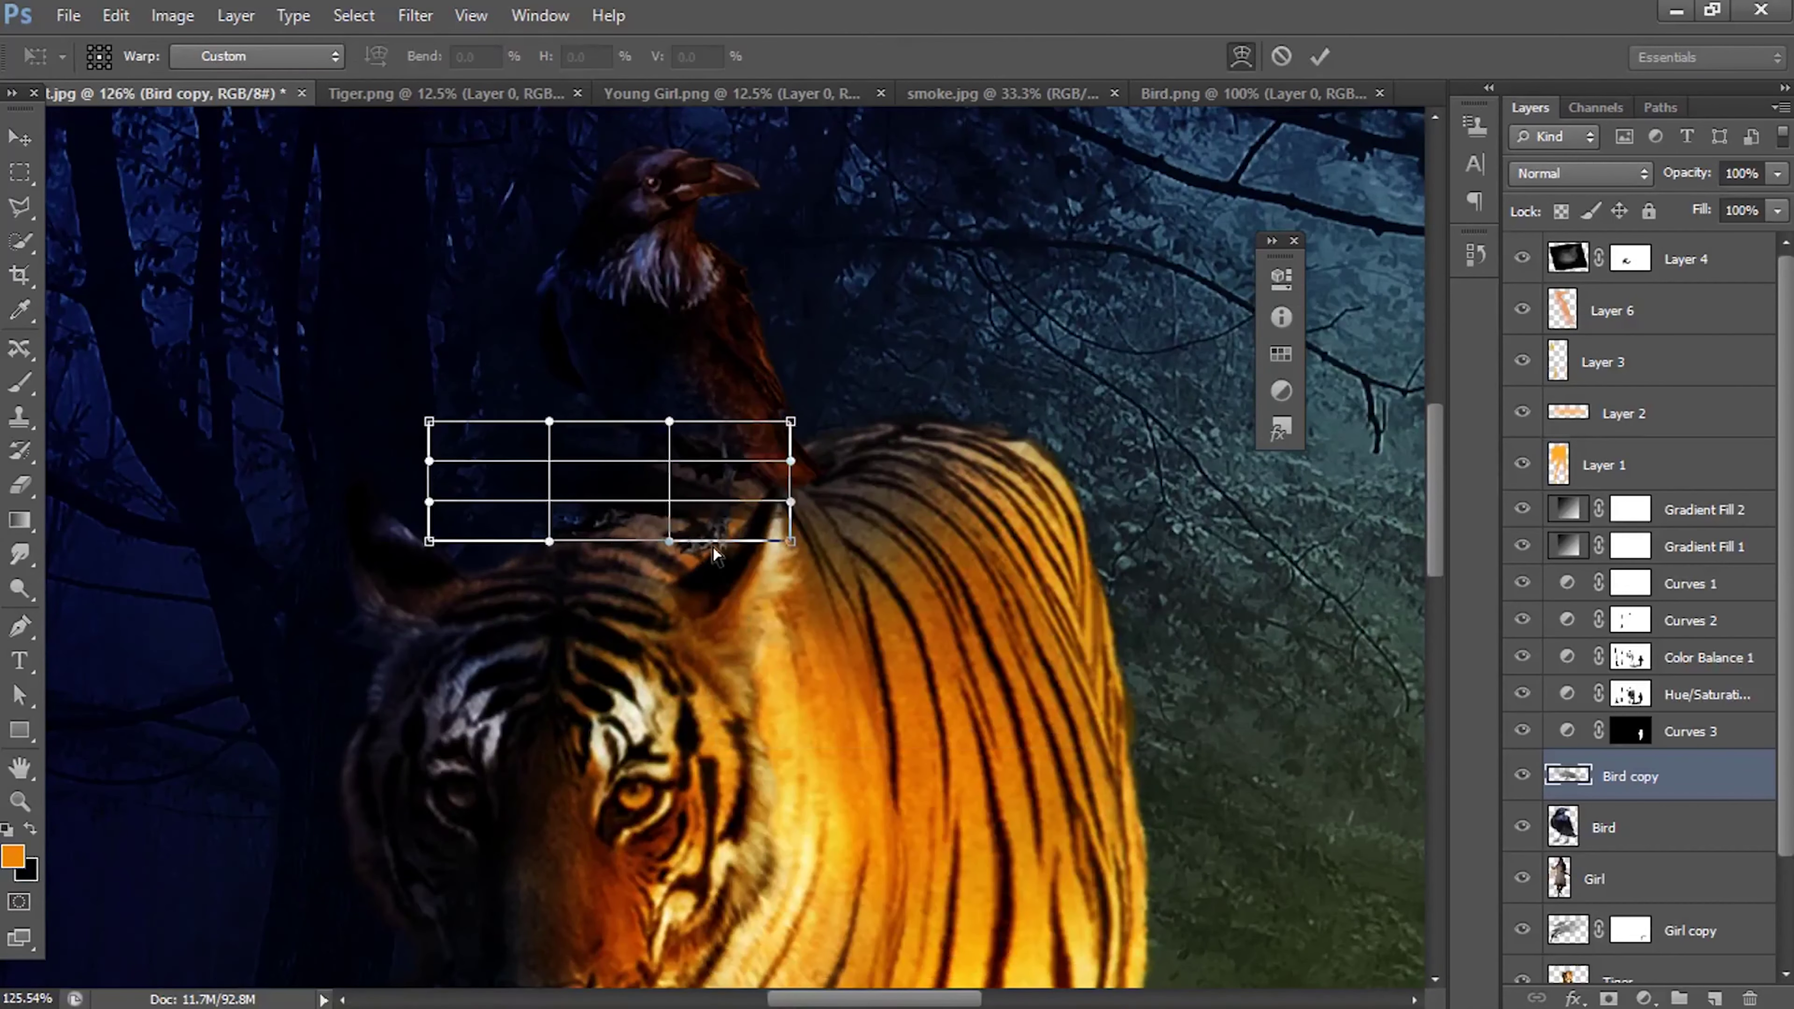
drag(729, 548, 724, 528)
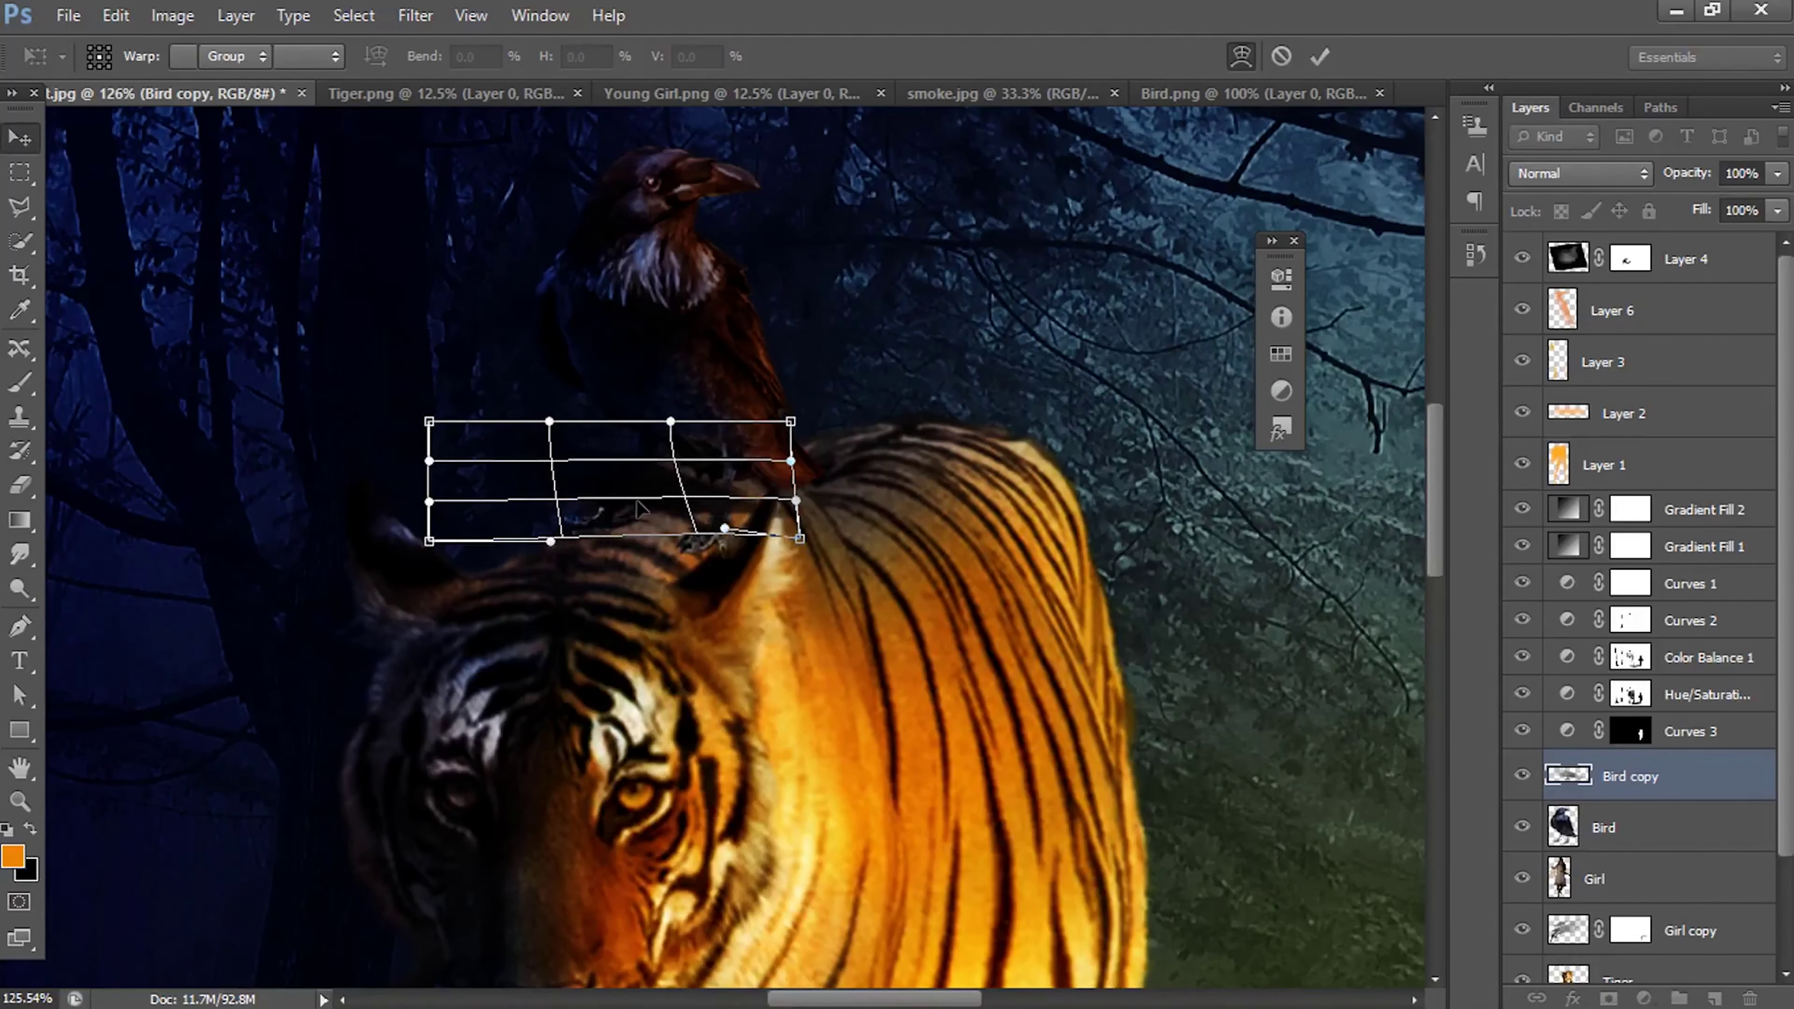
key(Return)
Step: Move Bird copy below Bird and re-warp the shadow's lower edge
drag(1681, 784, 1671, 868)
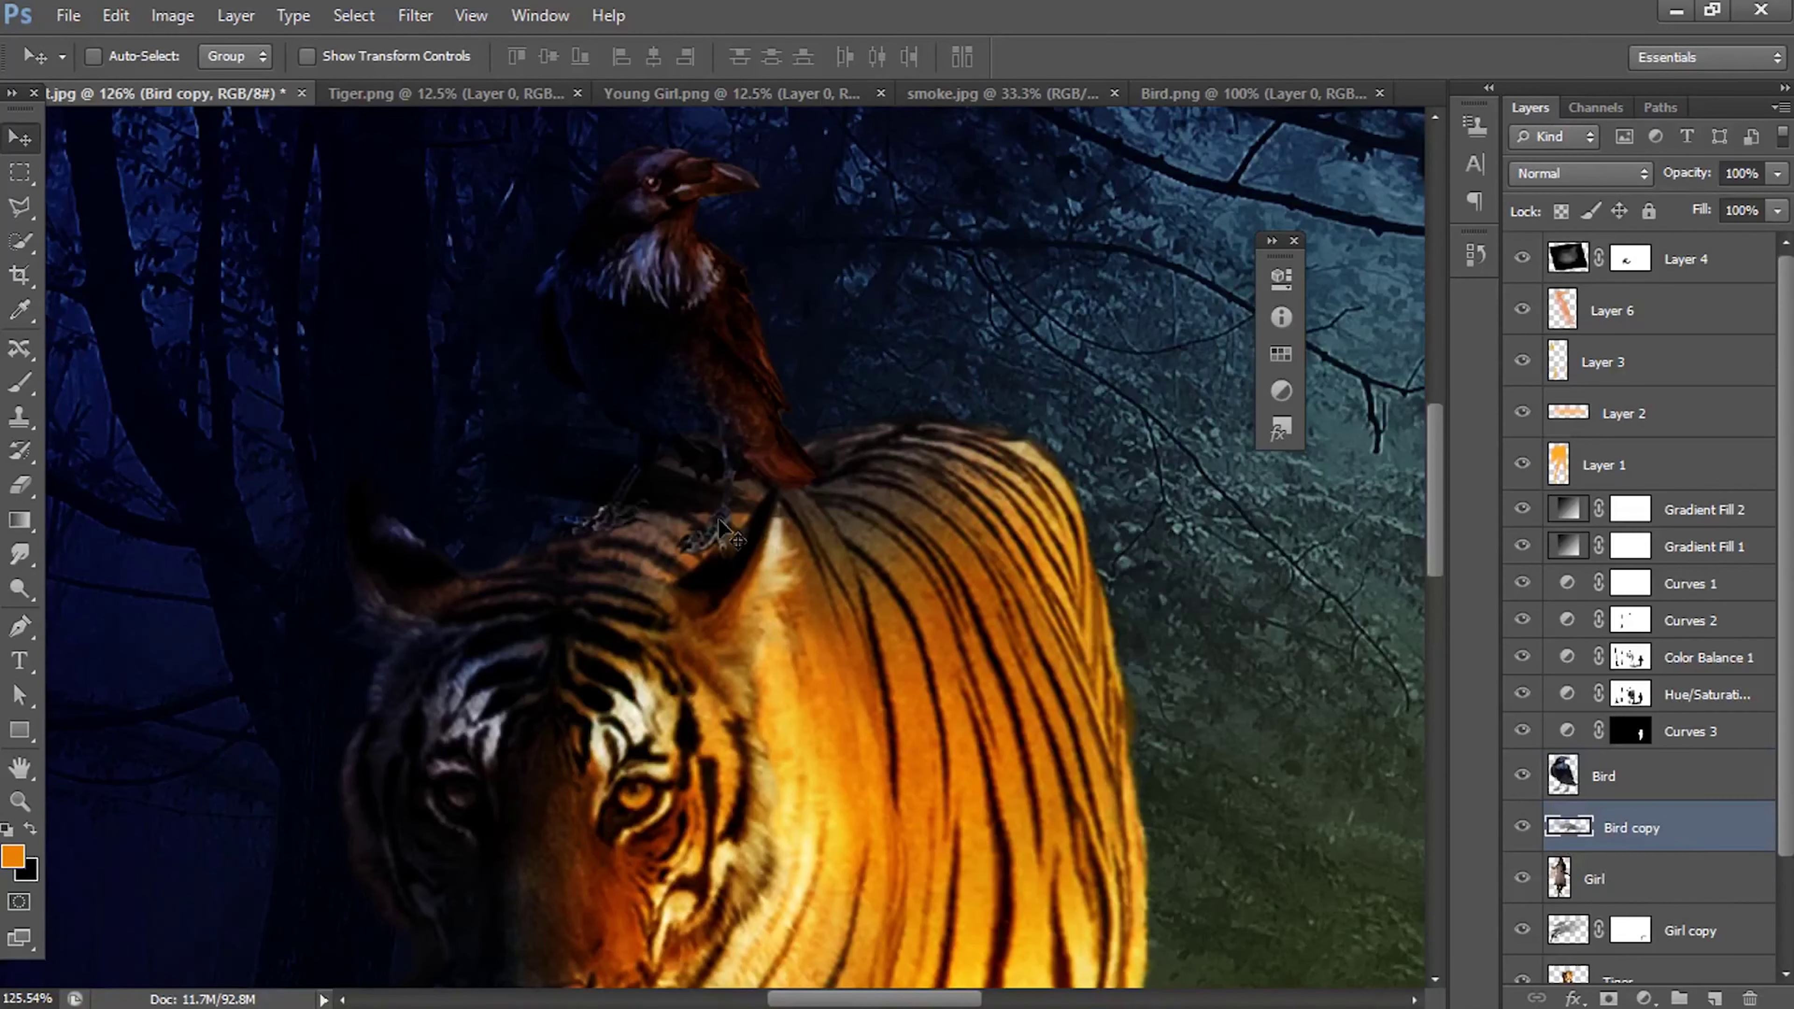
key(ctrl+t)
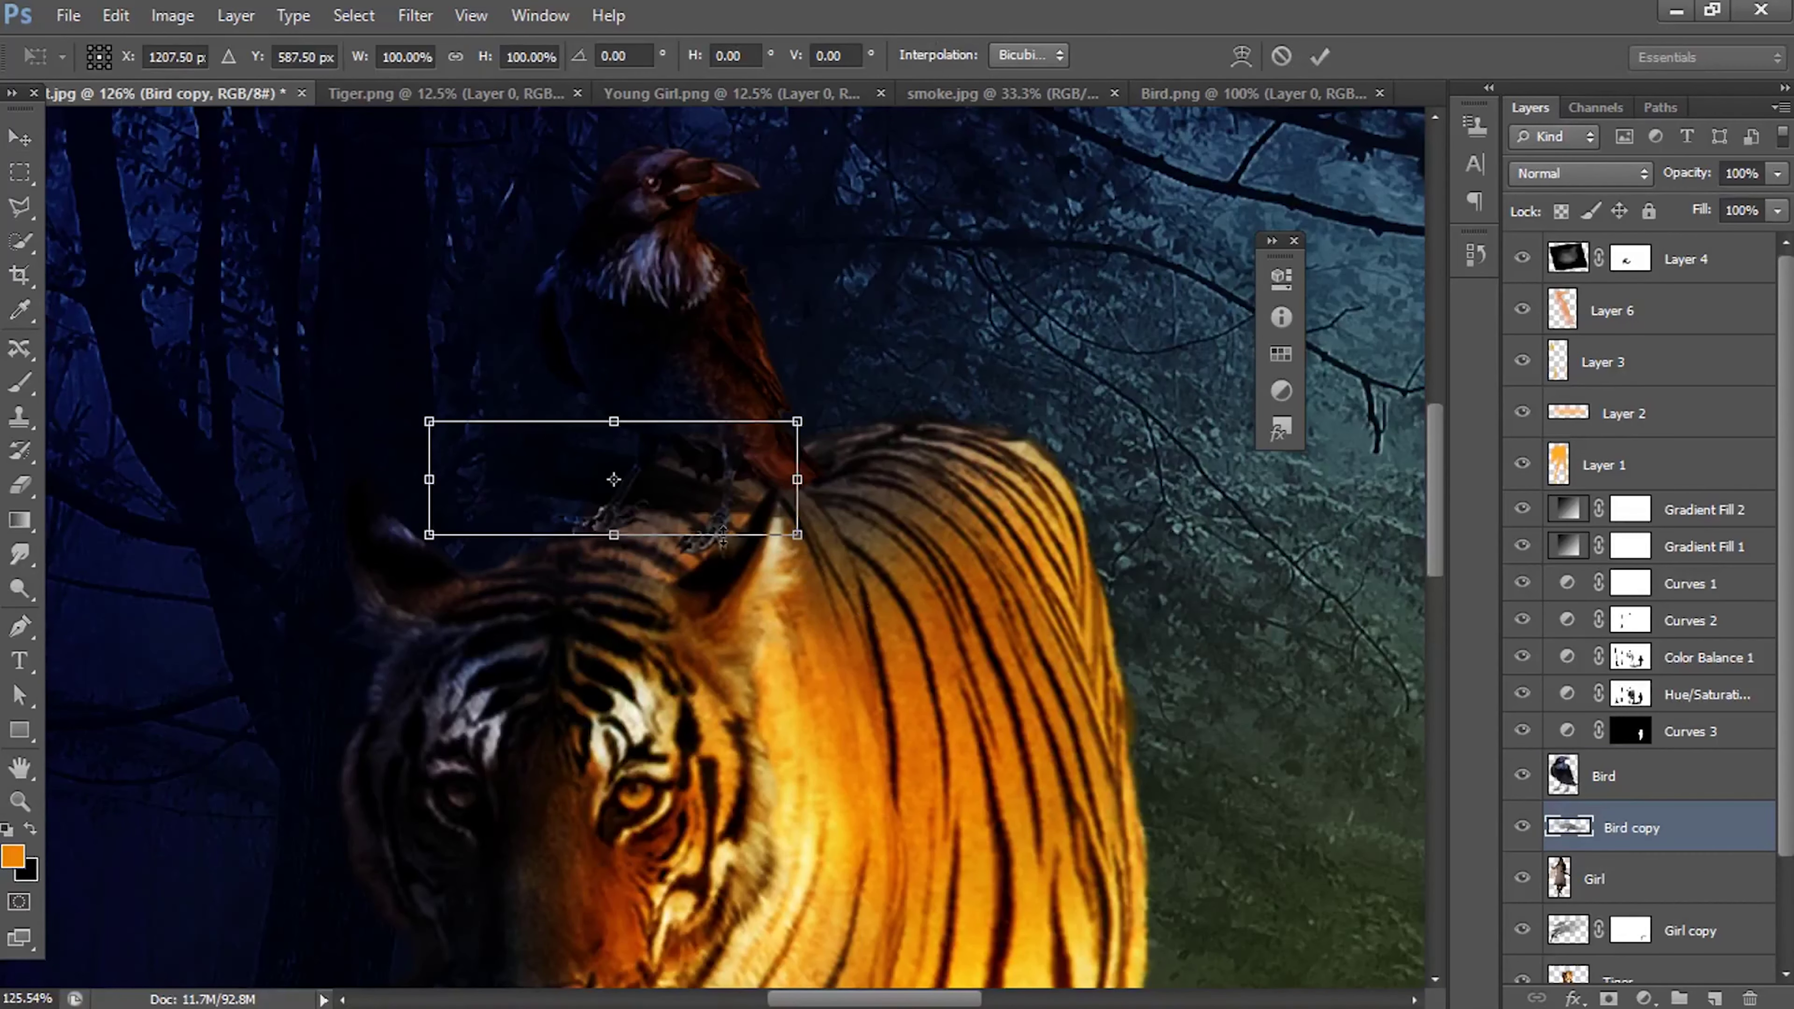
right_click(717, 525)
click(819, 739)
drag(720, 542, 724, 550)
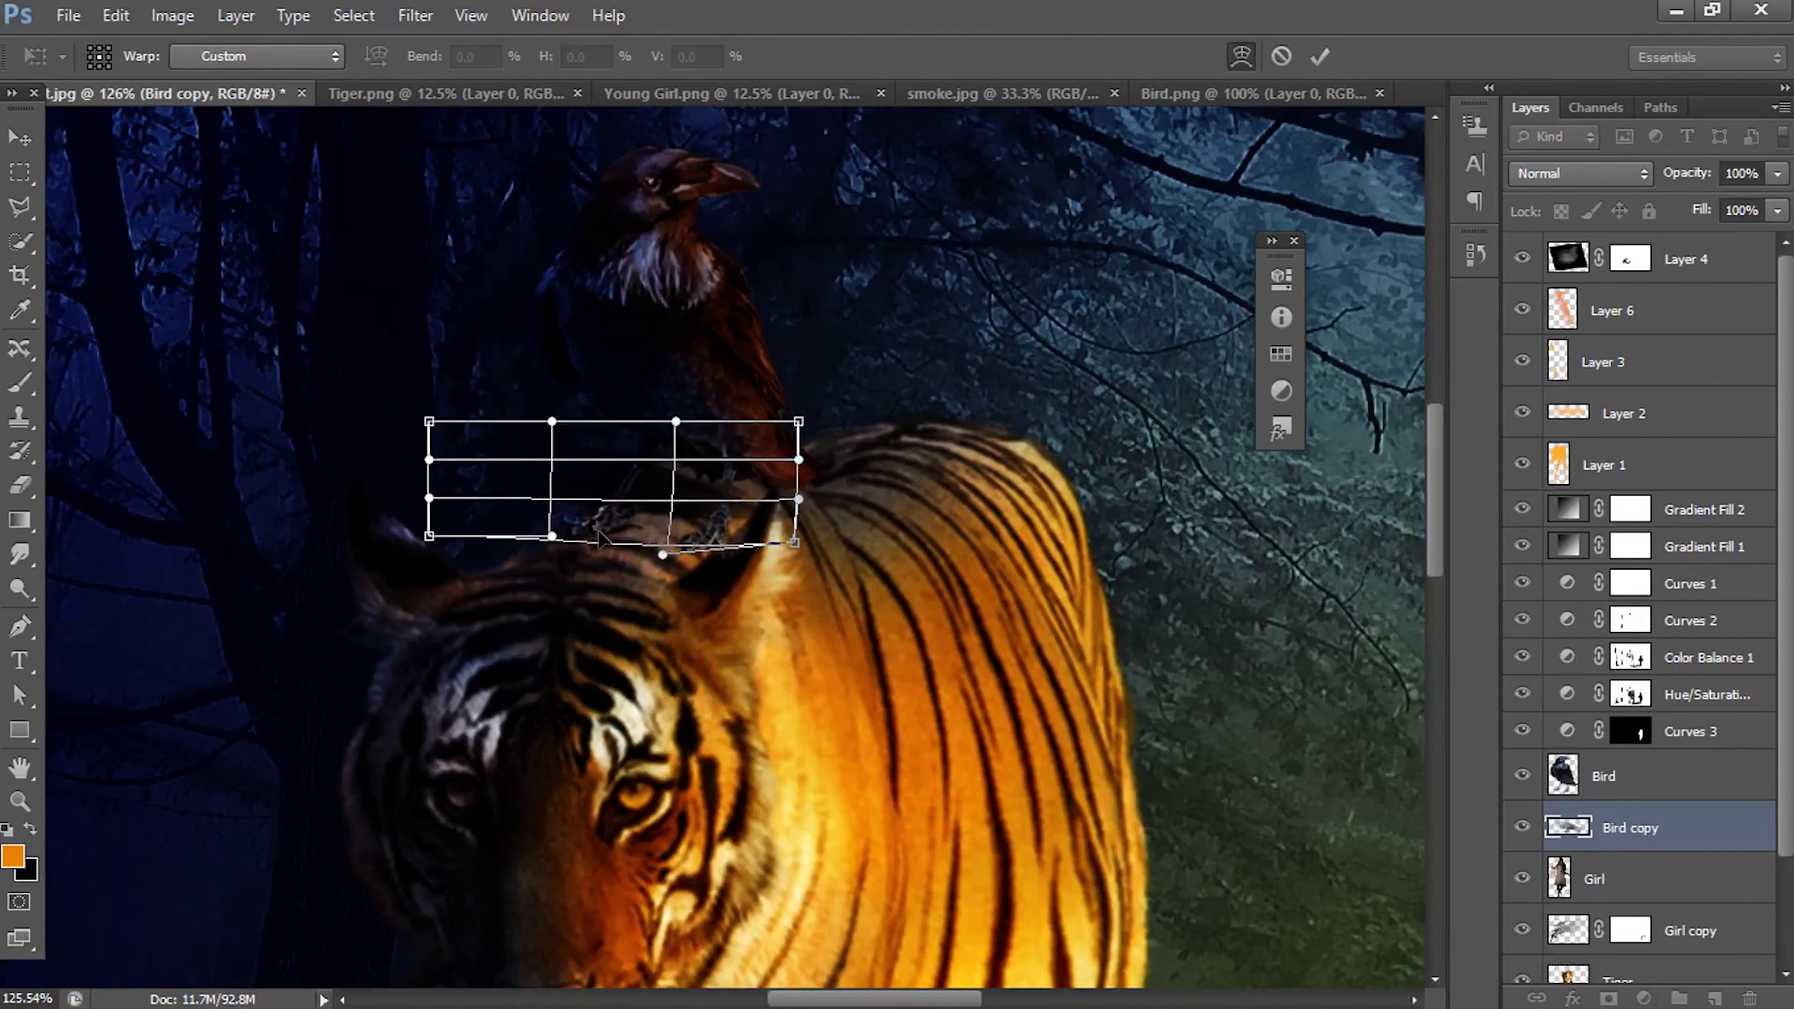
drag(594, 525, 596, 528)
key(Return)
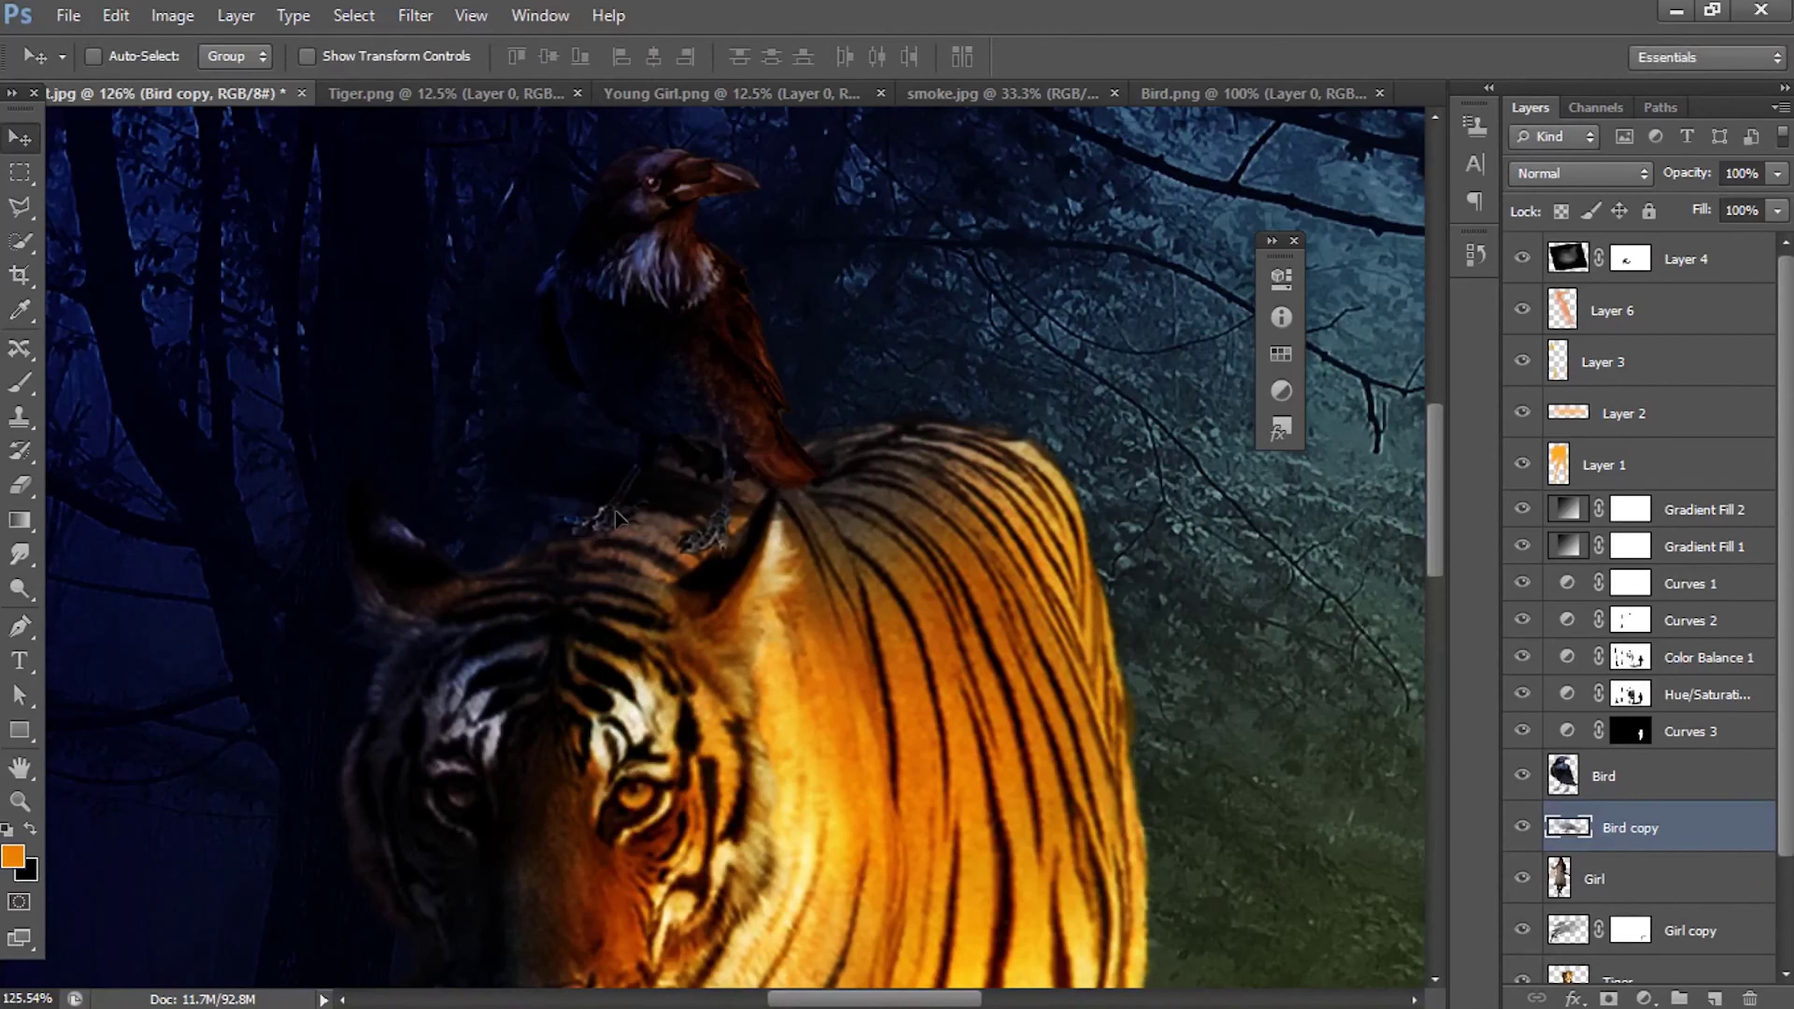
Step: Mask Bird copy, brush away part of the shadow, and add a new empty layer
click(1610, 999)
key(b)
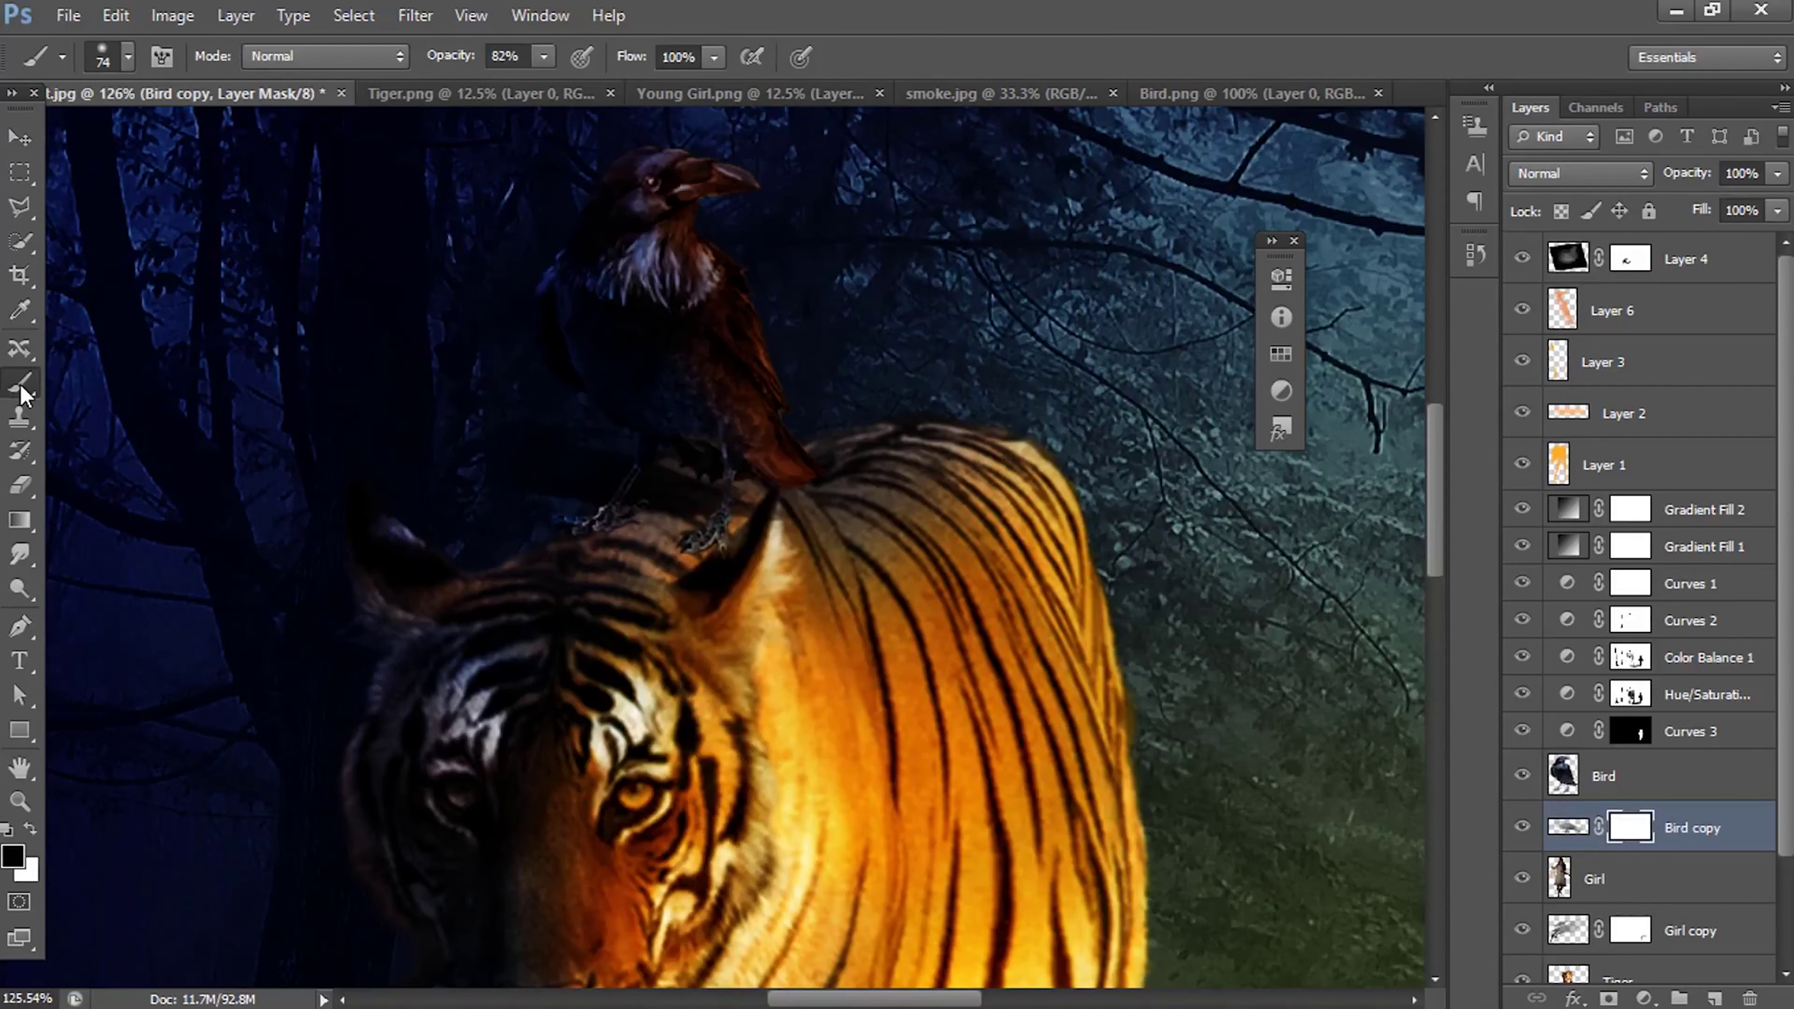
drag(539, 482, 556, 469)
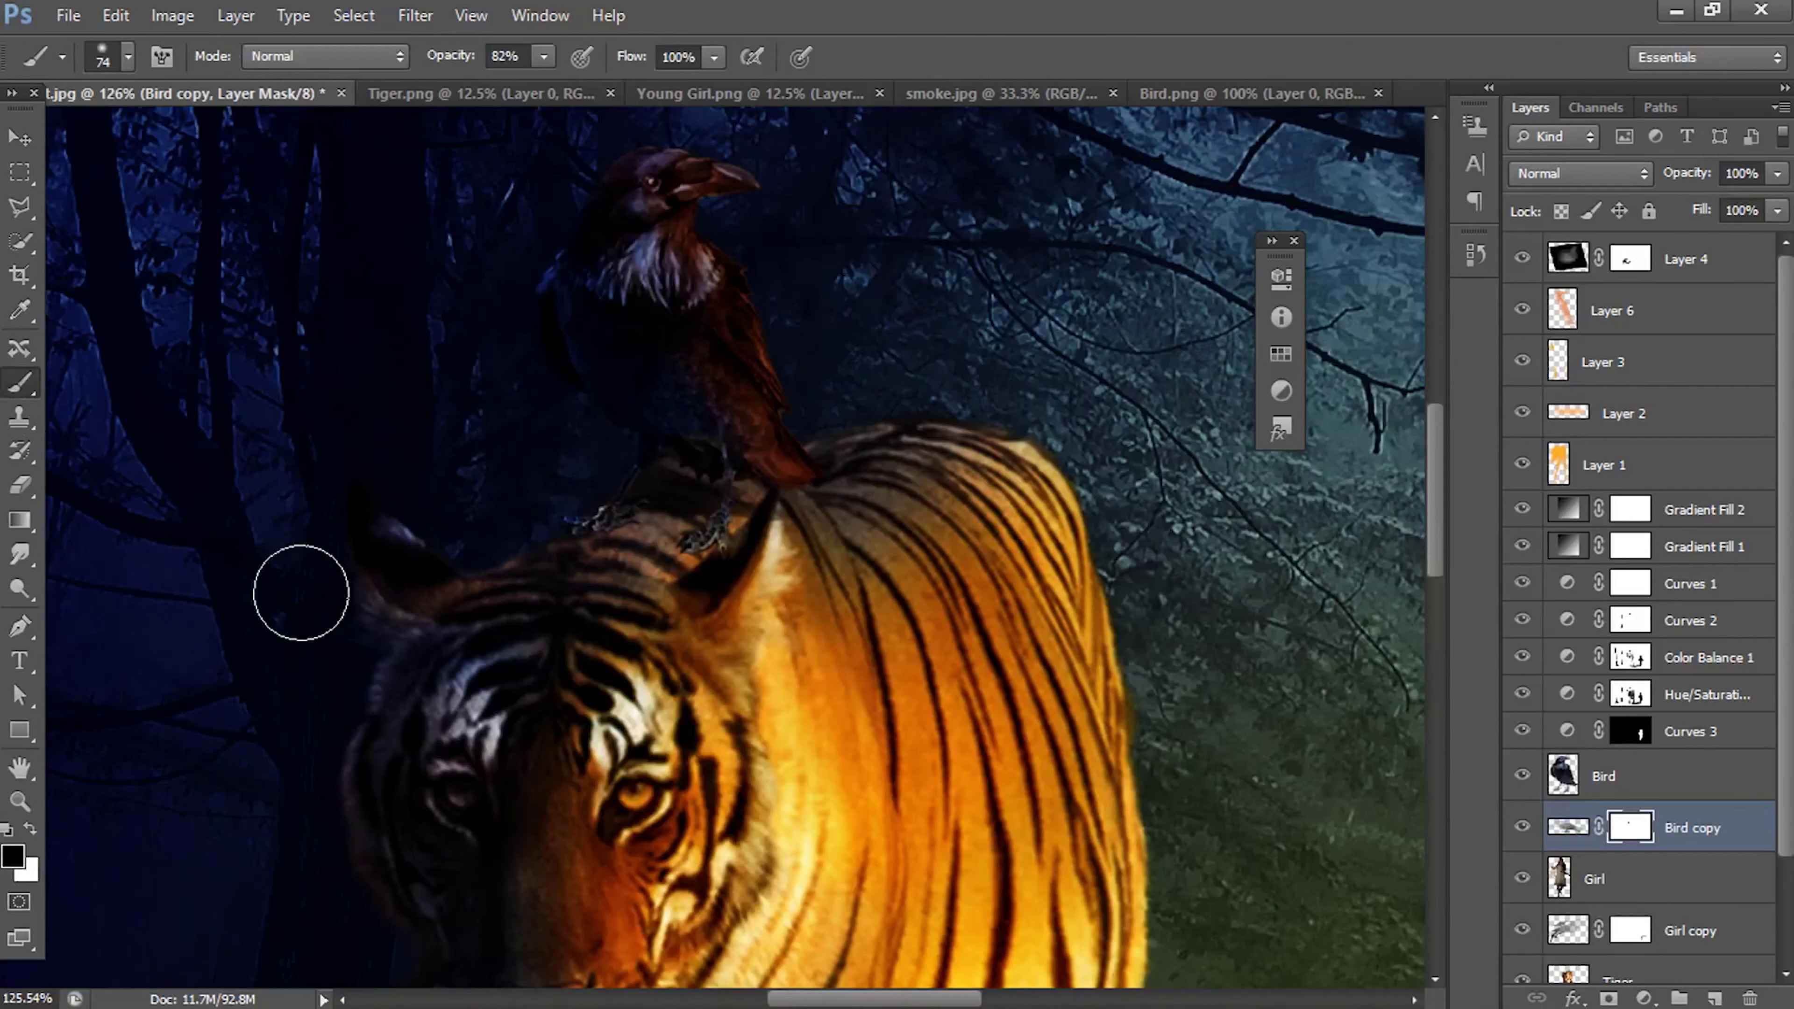
click(24, 142)
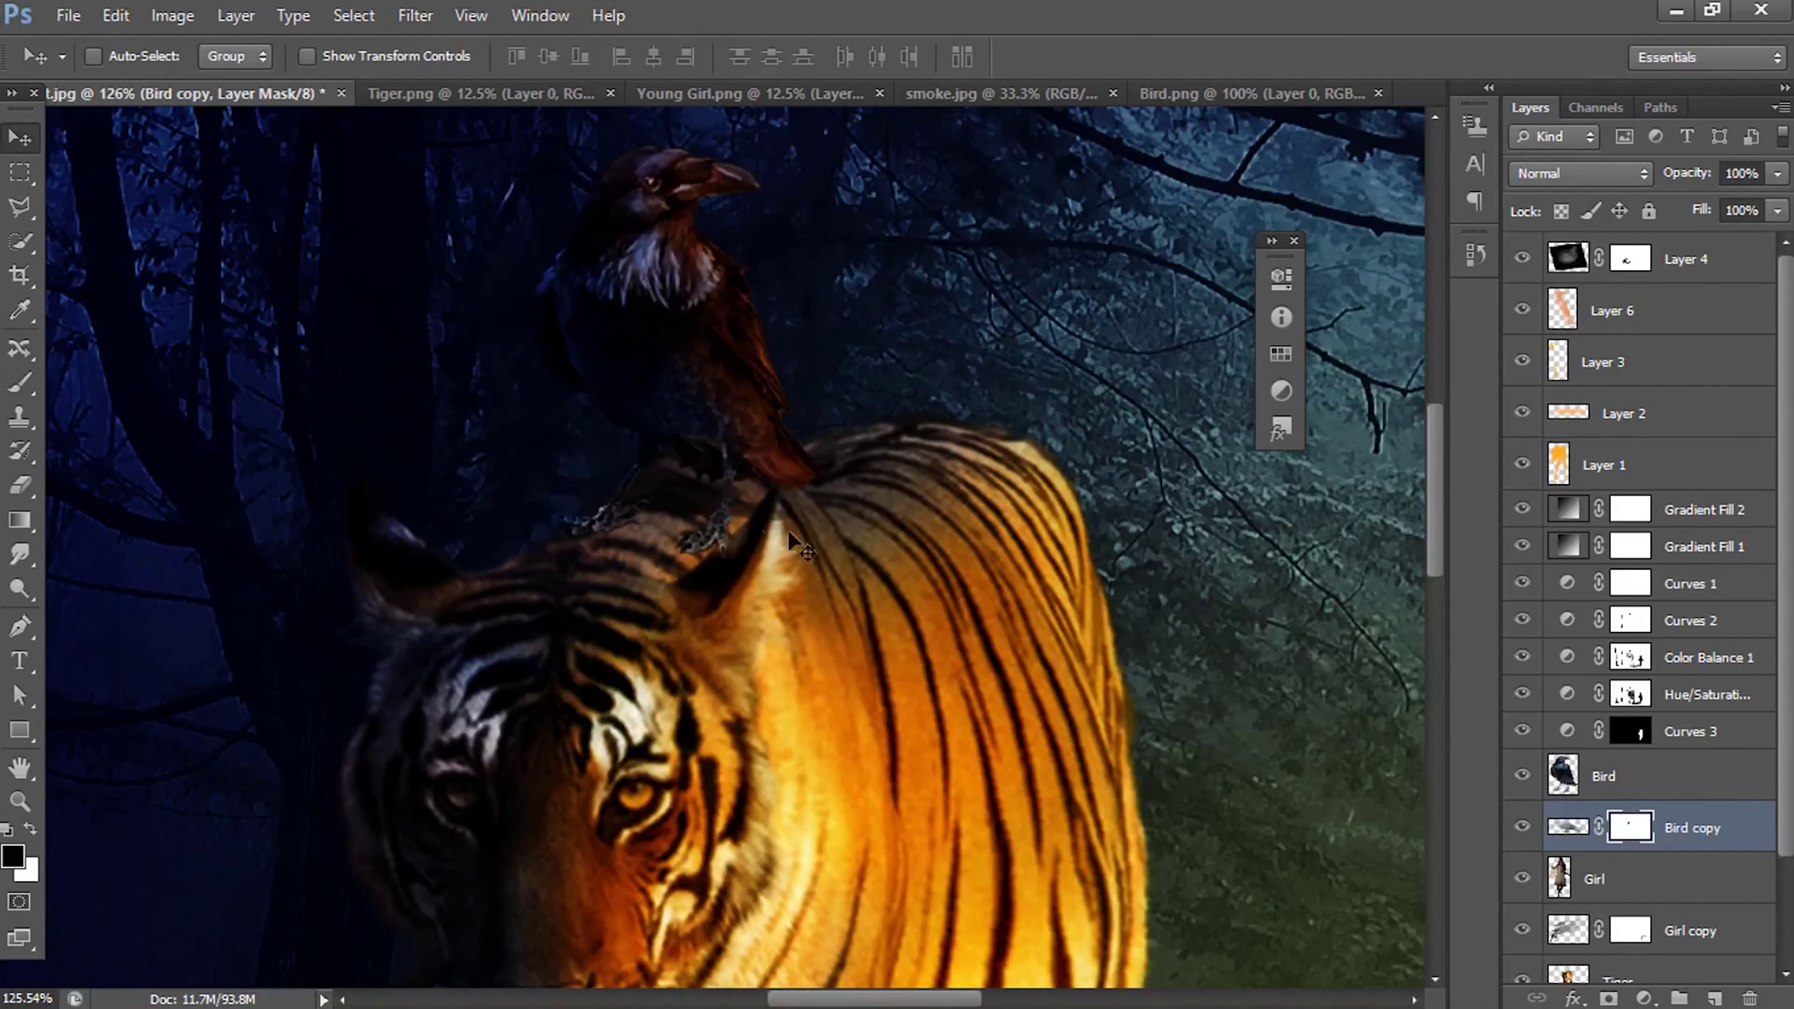
click(1698, 773)
click(1715, 998)
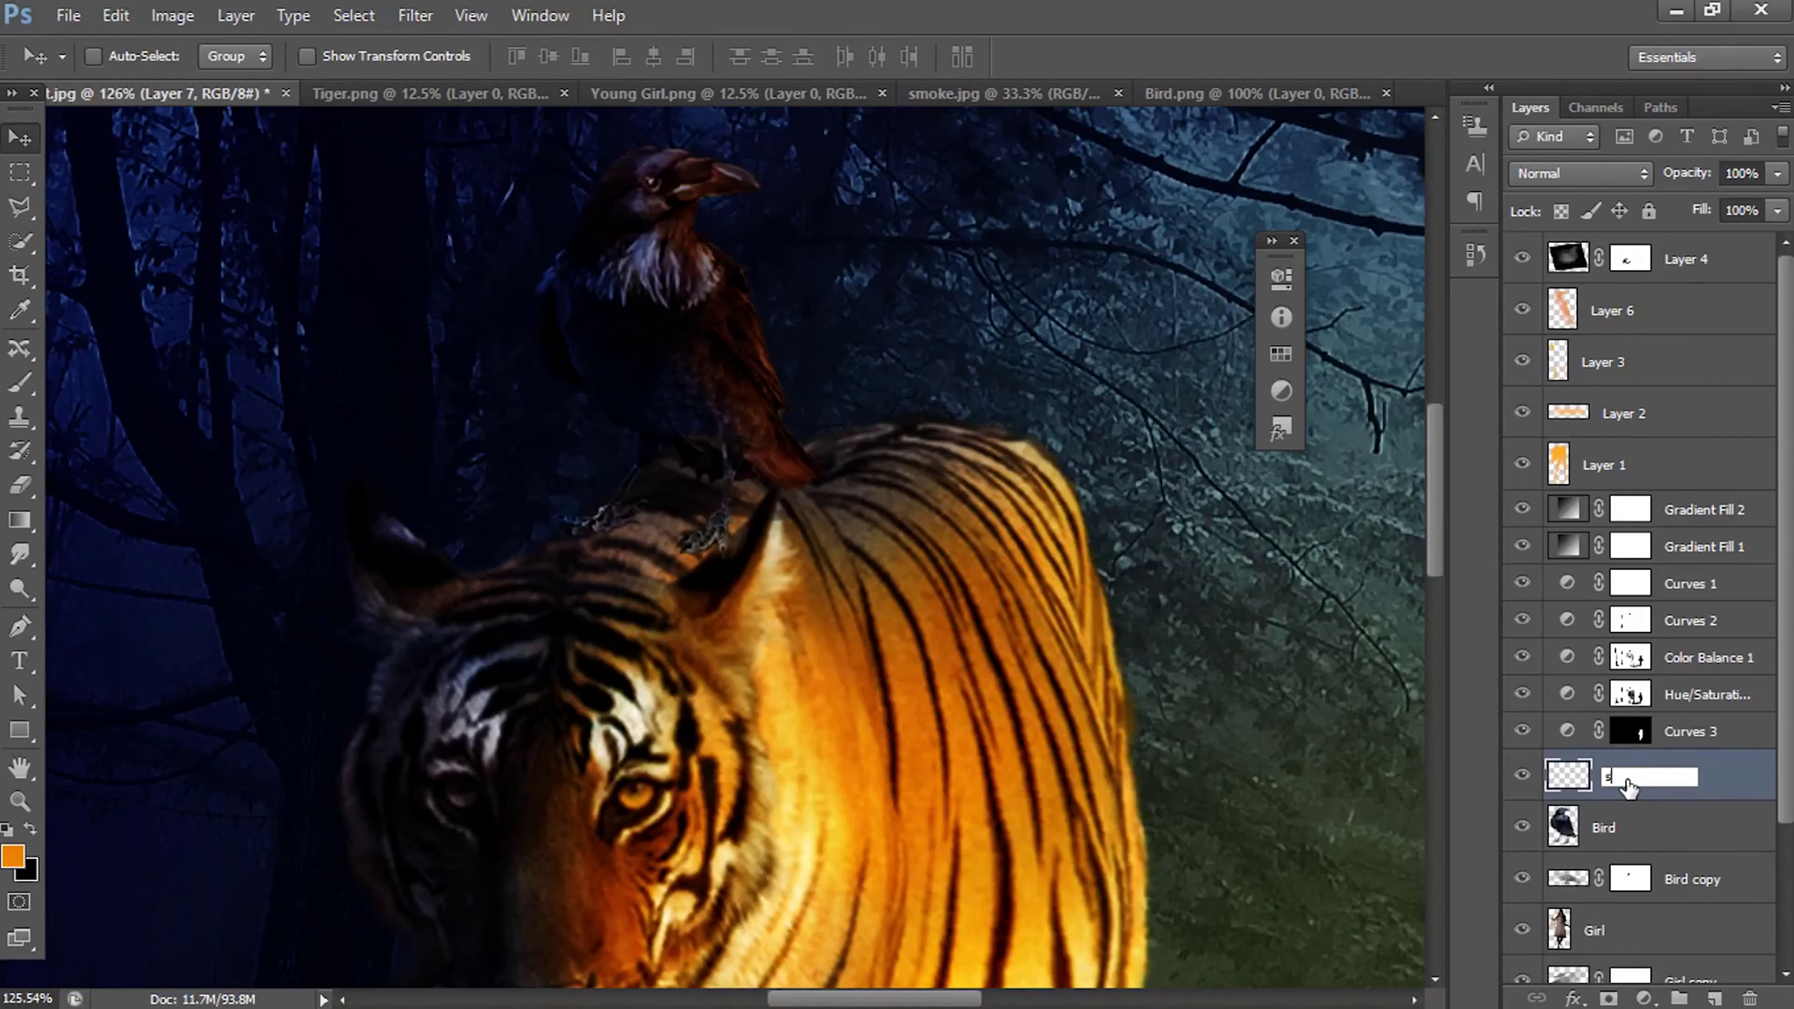
Step: Name the new layer 'shadow' and load the Bird layer's outline as a selection
key(Return)
click(1563, 827)
right_click(1562, 827)
click(1490, 279)
click(353, 14)
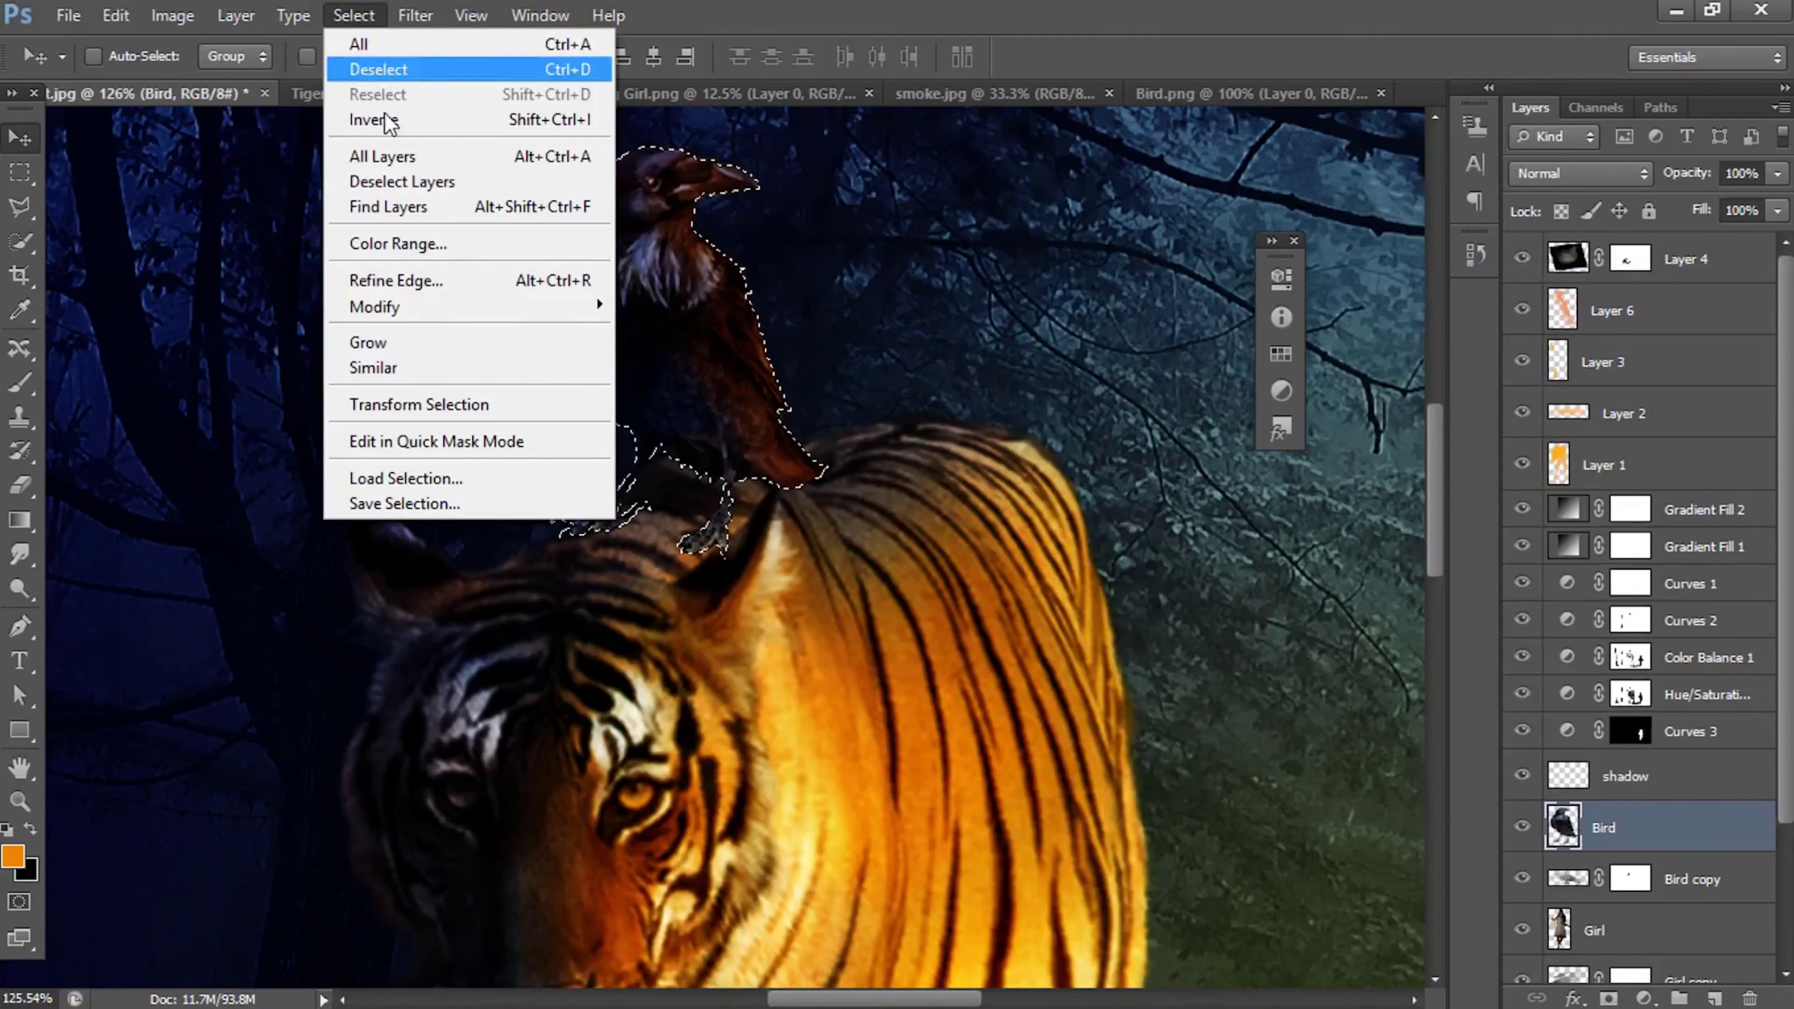
key(Escape)
click(19, 382)
Step: Paint over the crow's foot with a 13 px brush at 100% opacity in default colours
key(d)
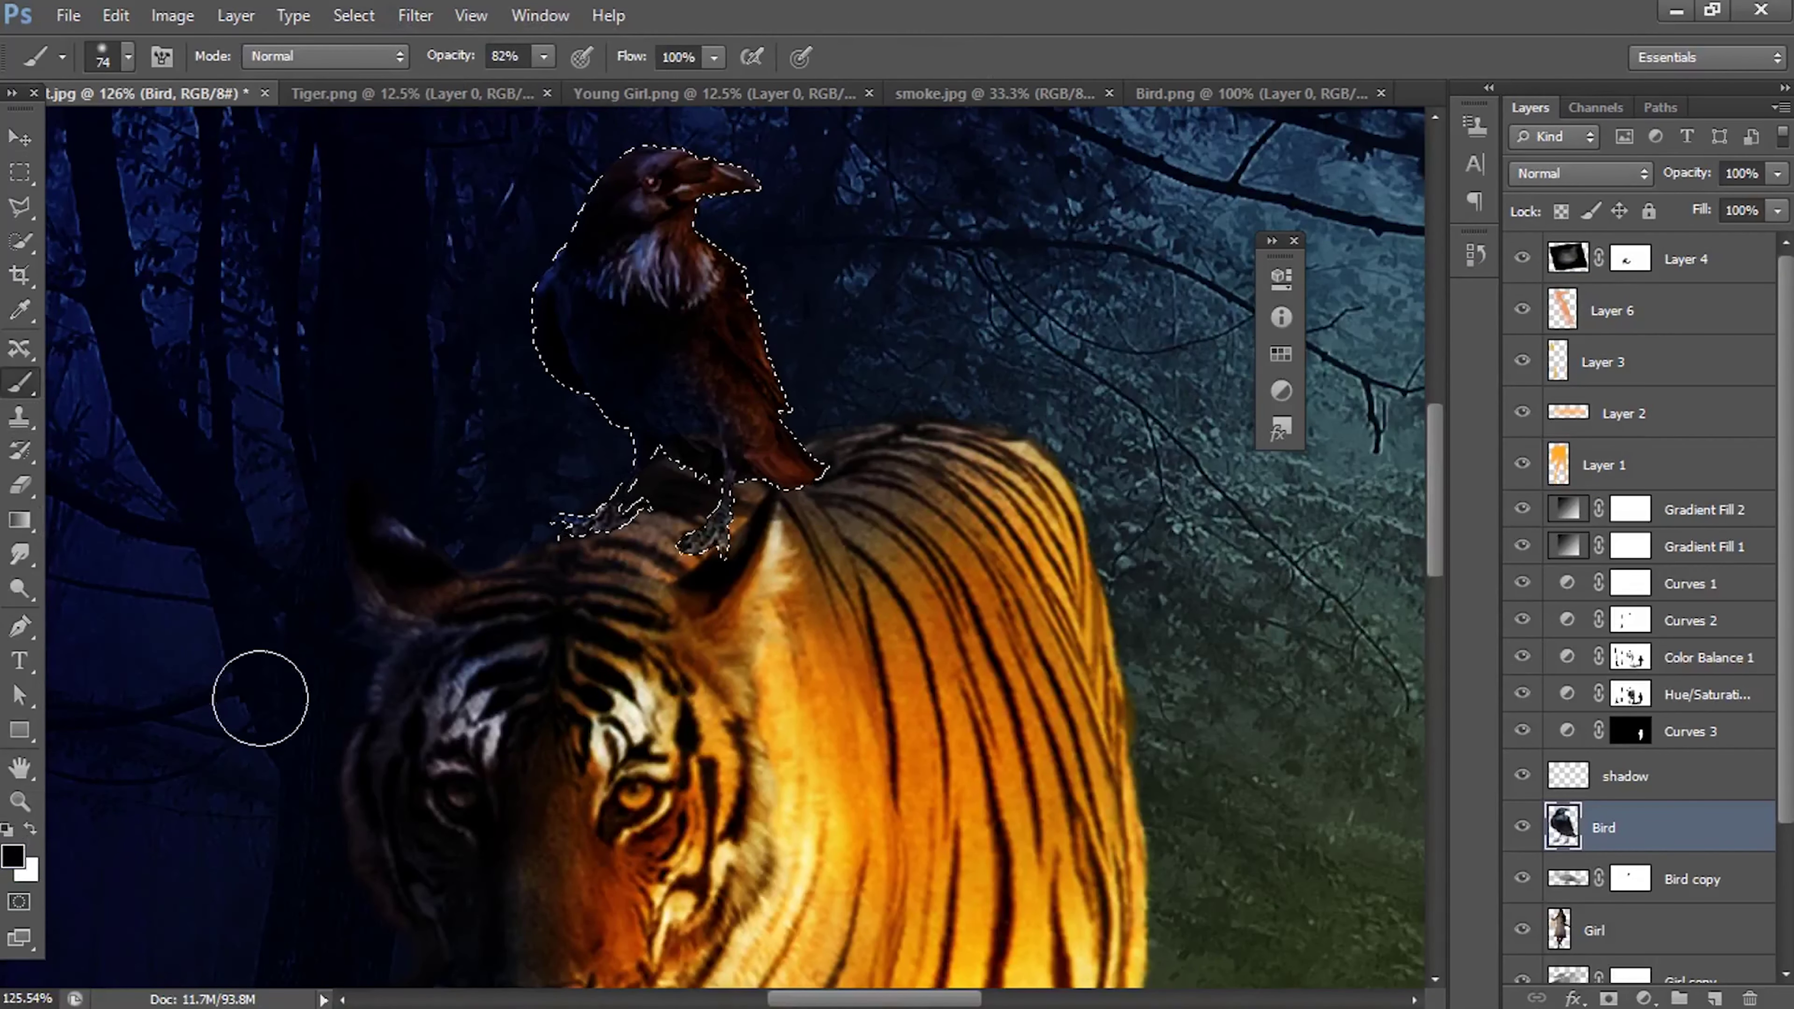
right_click(692, 537)
text(13)
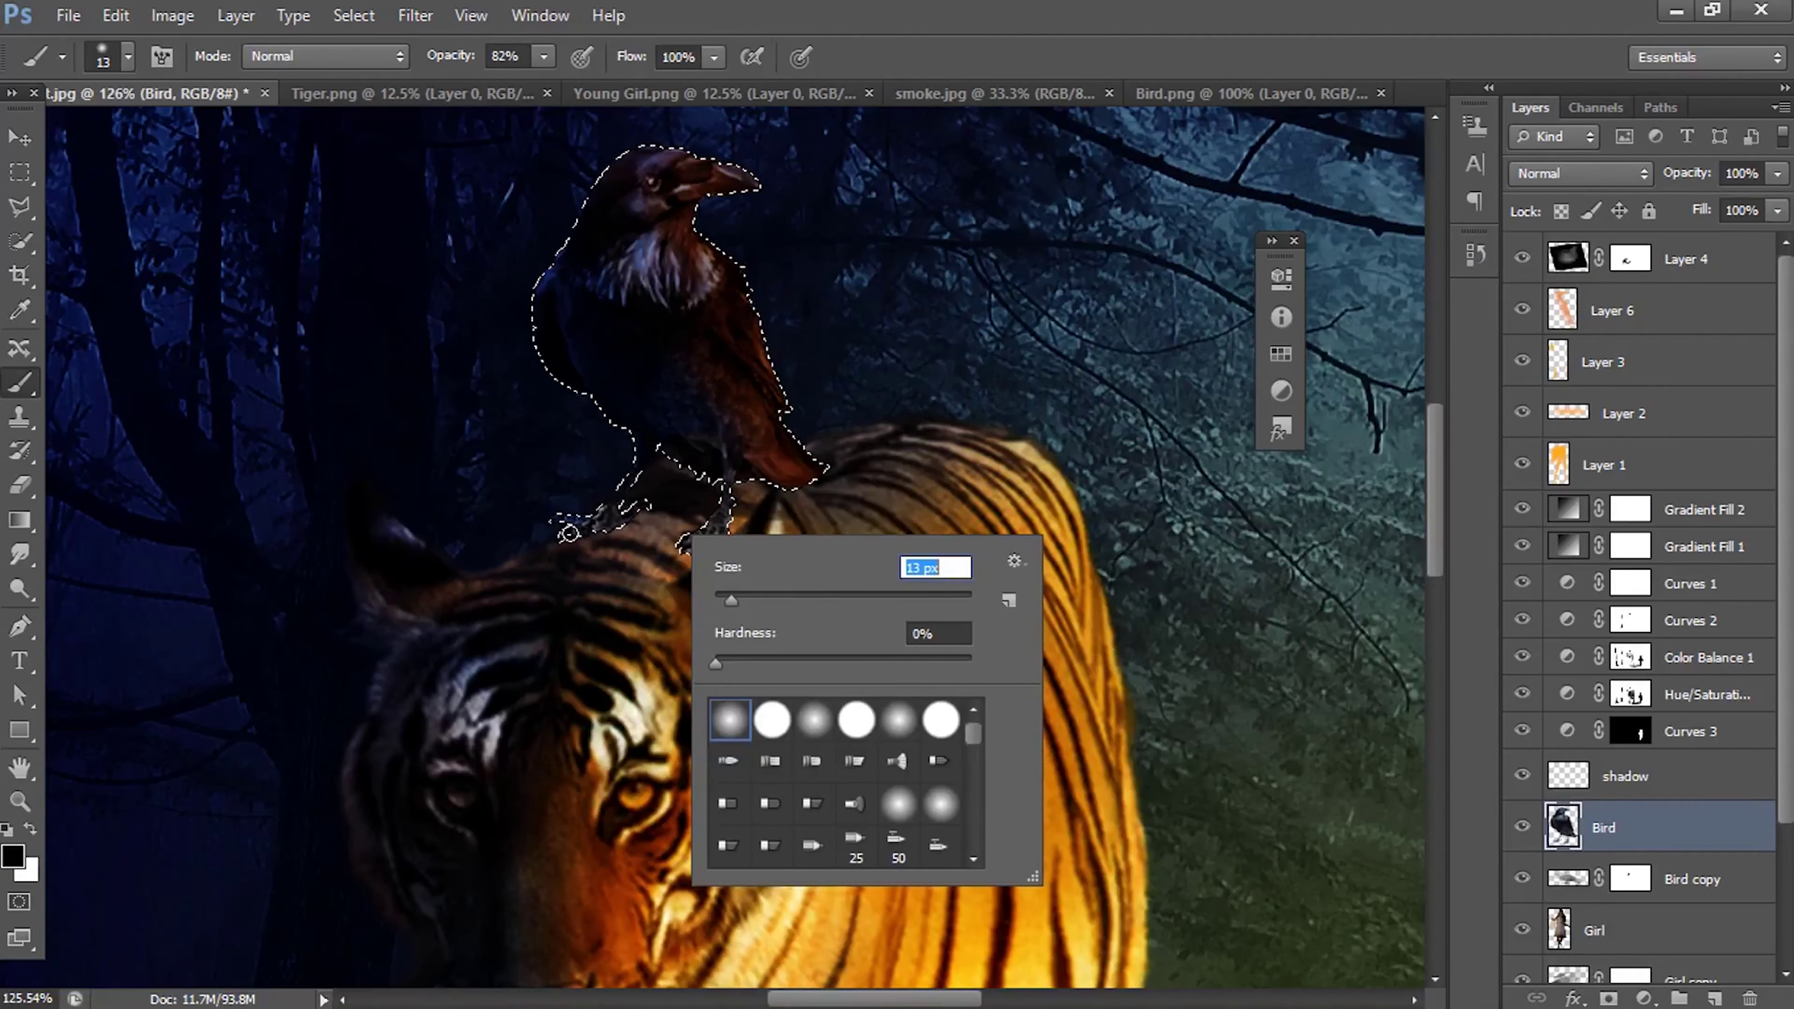
key(Return)
drag(543, 56, 567, 85)
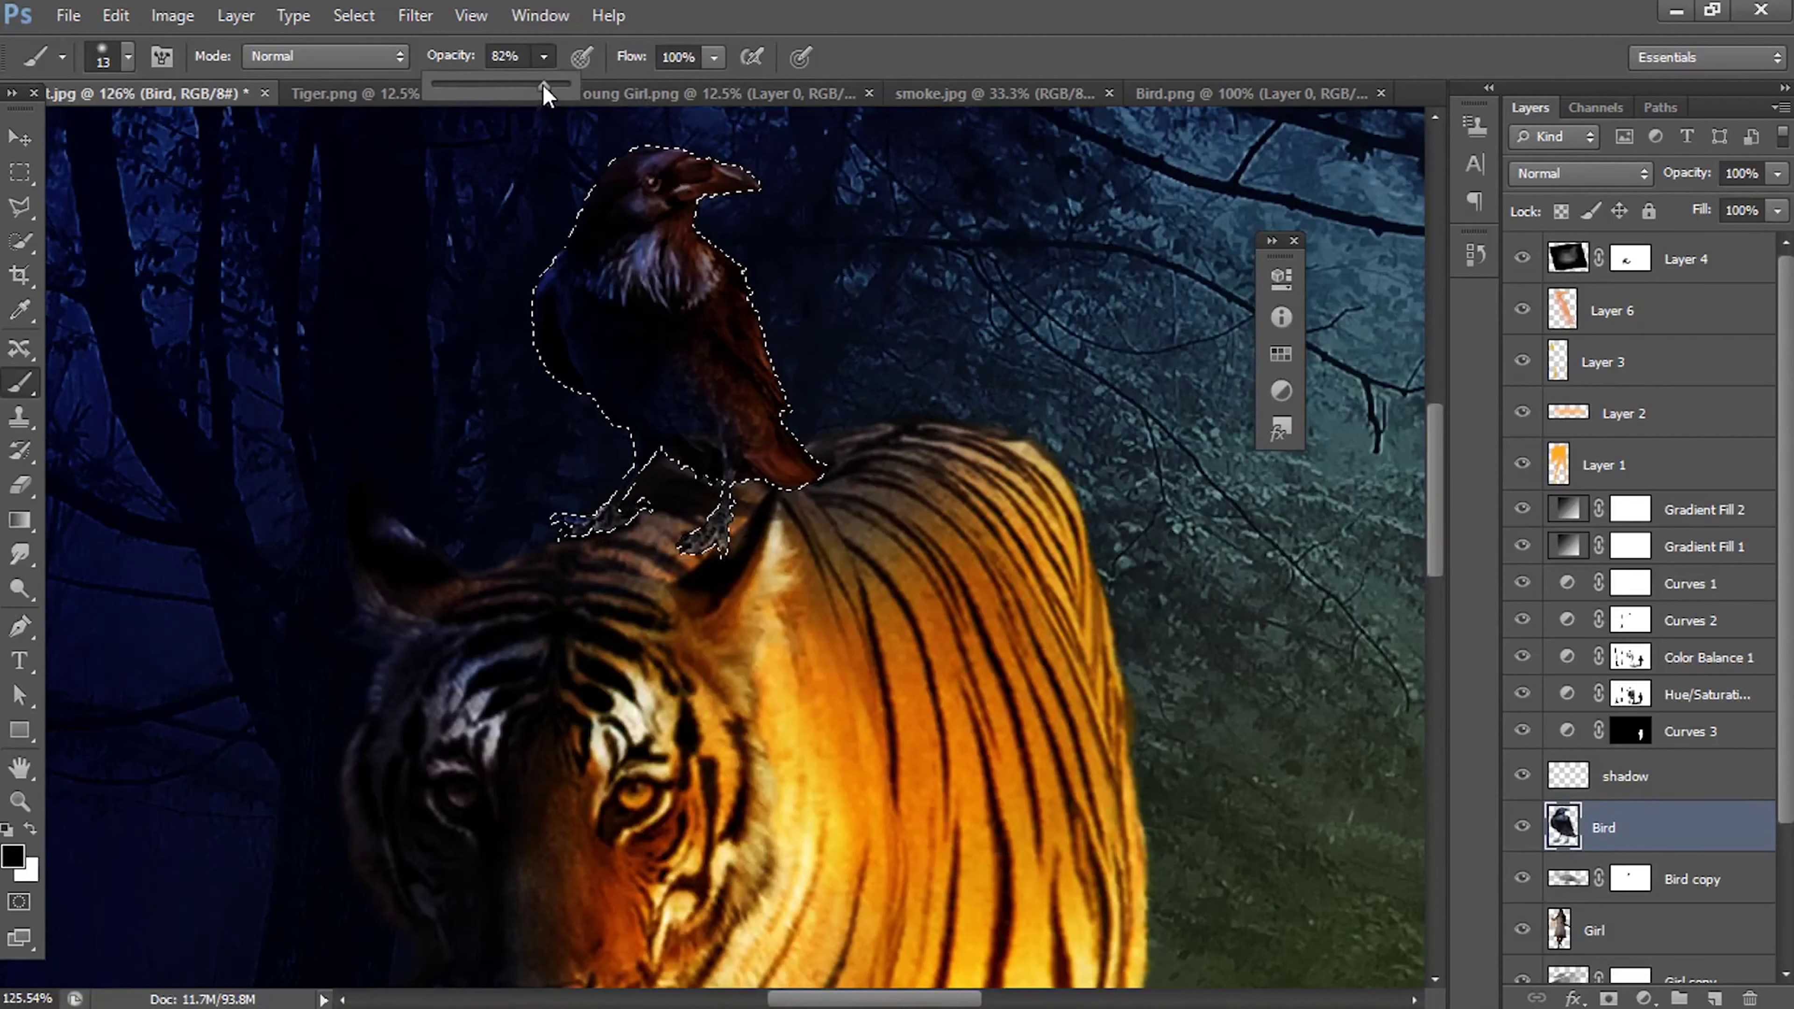
scroll(675, 557, up, 5)
click(675, 556)
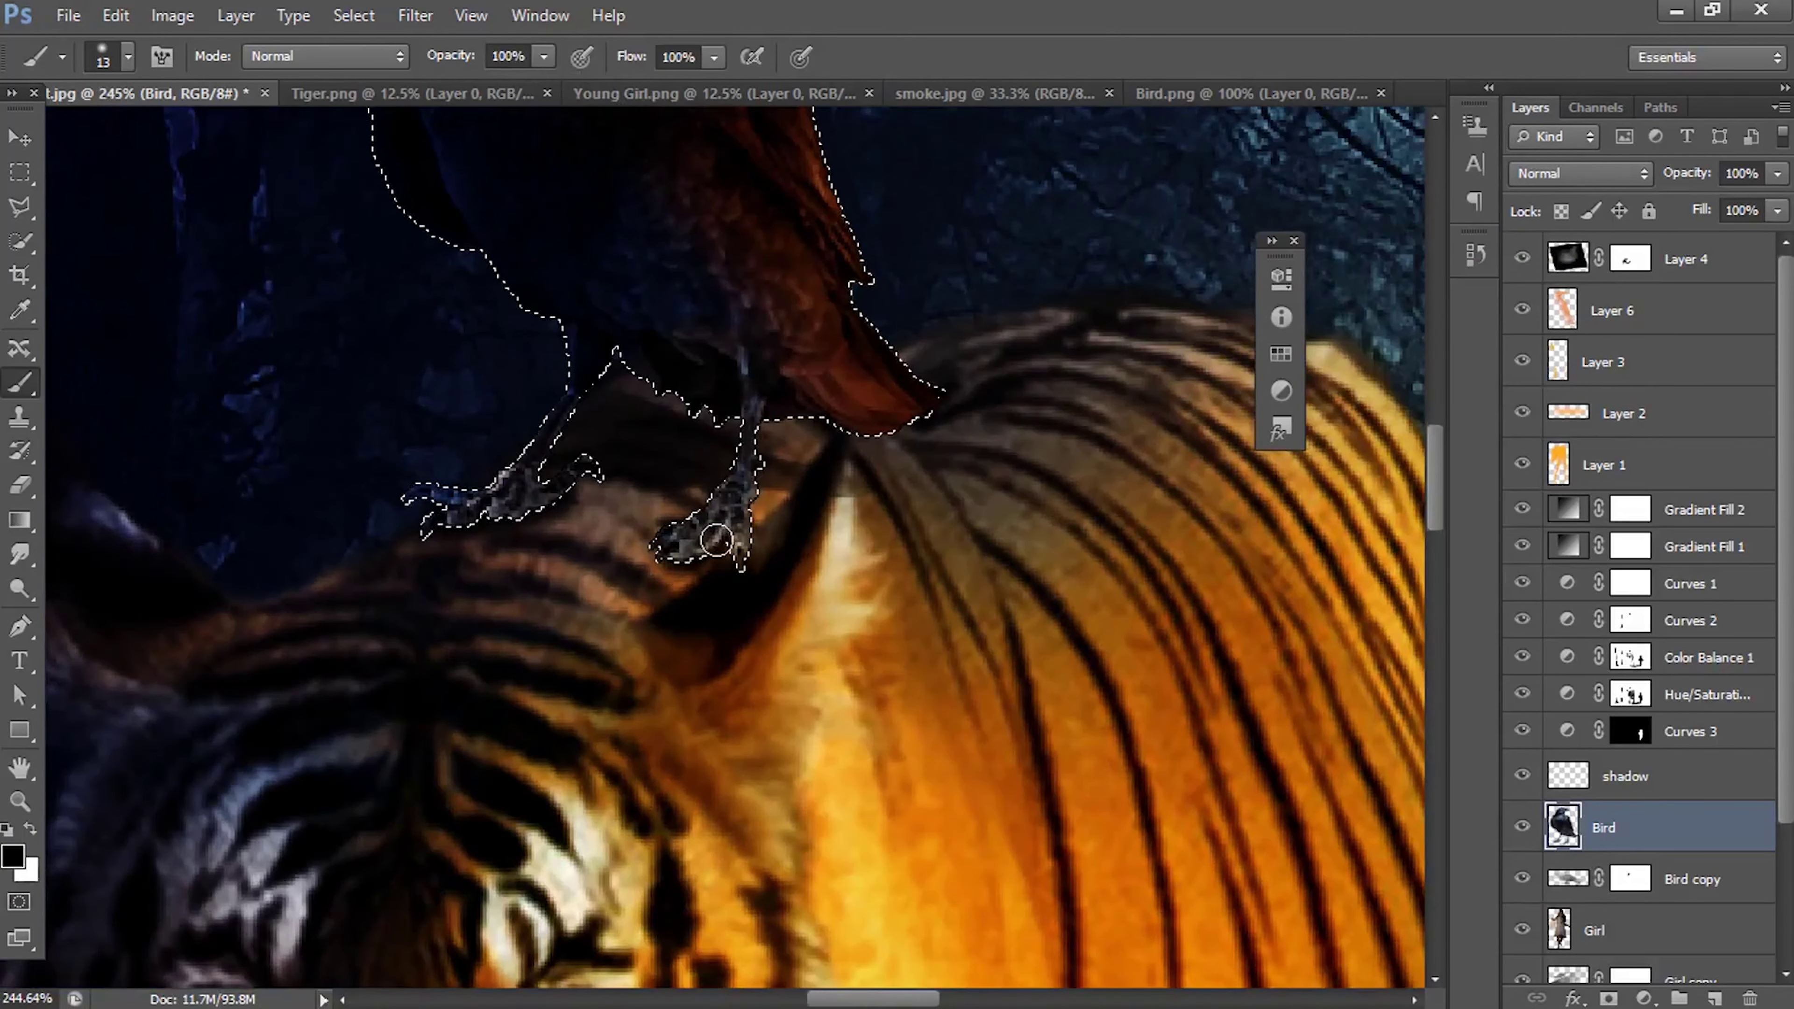
scroll(423, 551, down, 2)
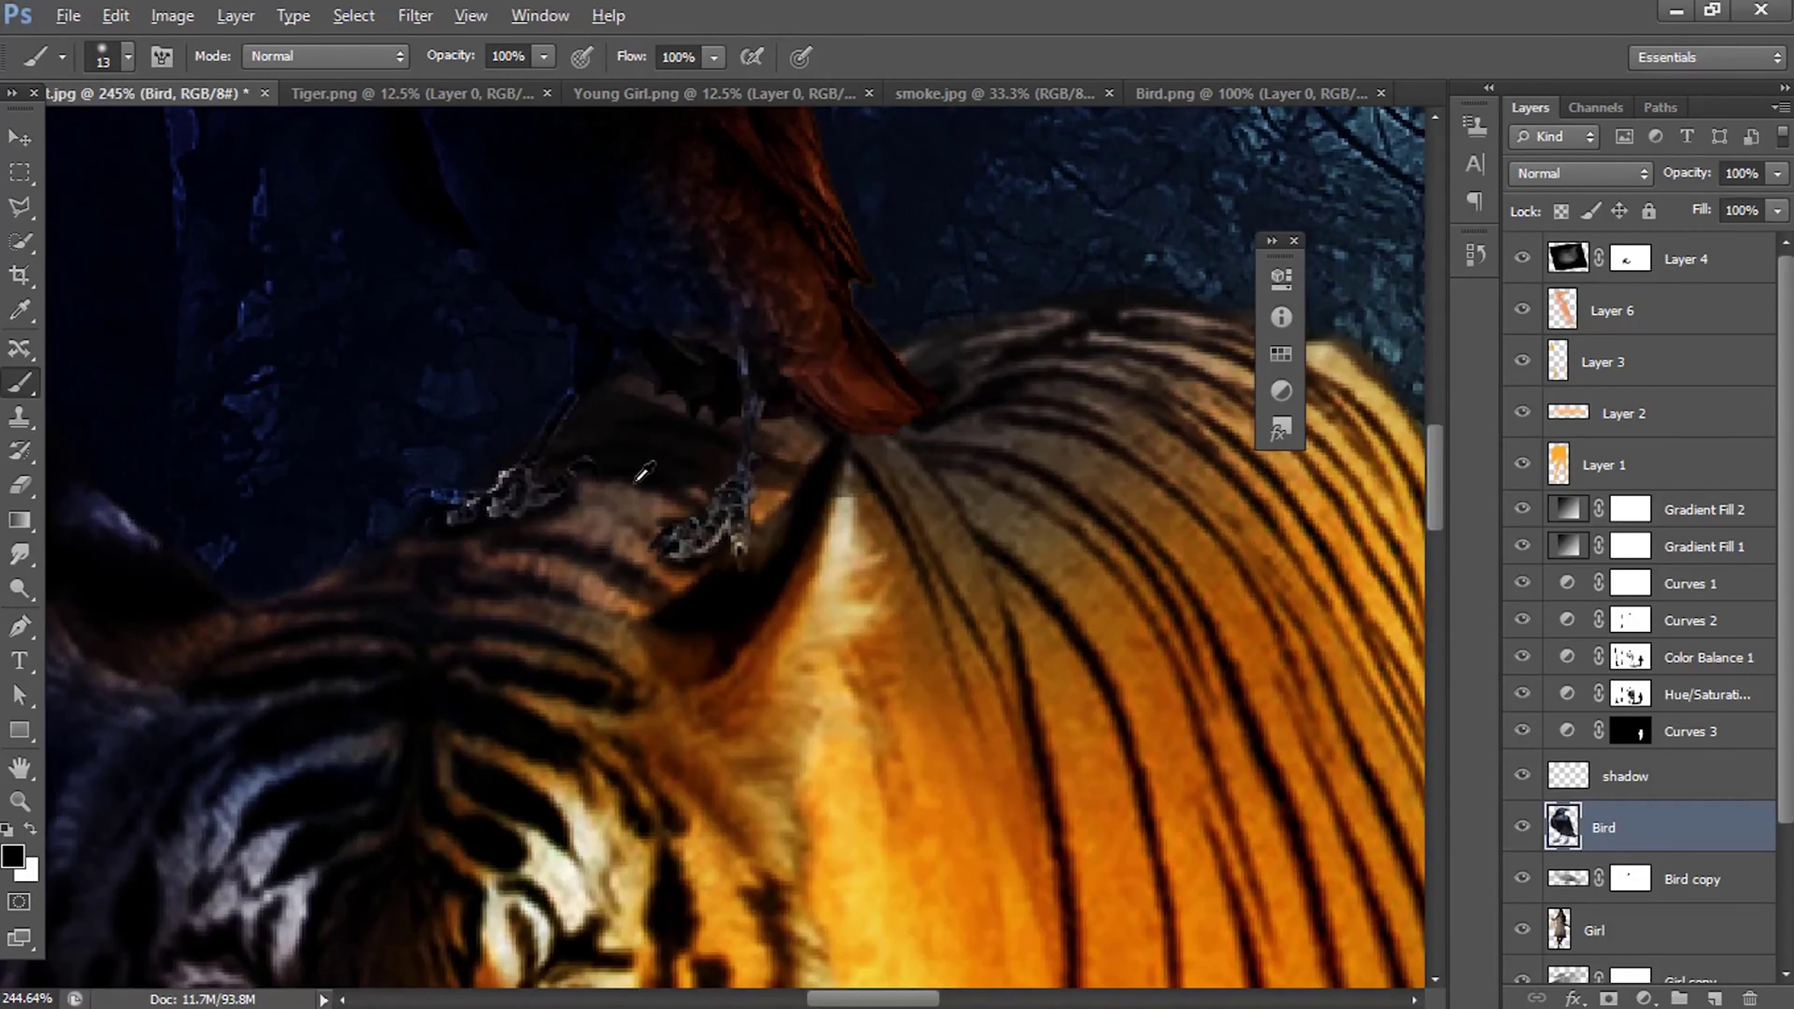
scroll(424, 550, down, 3)
scroll(423, 550, down, 2)
scroll(746, 862, up, 3)
scroll(745, 863, down, 2)
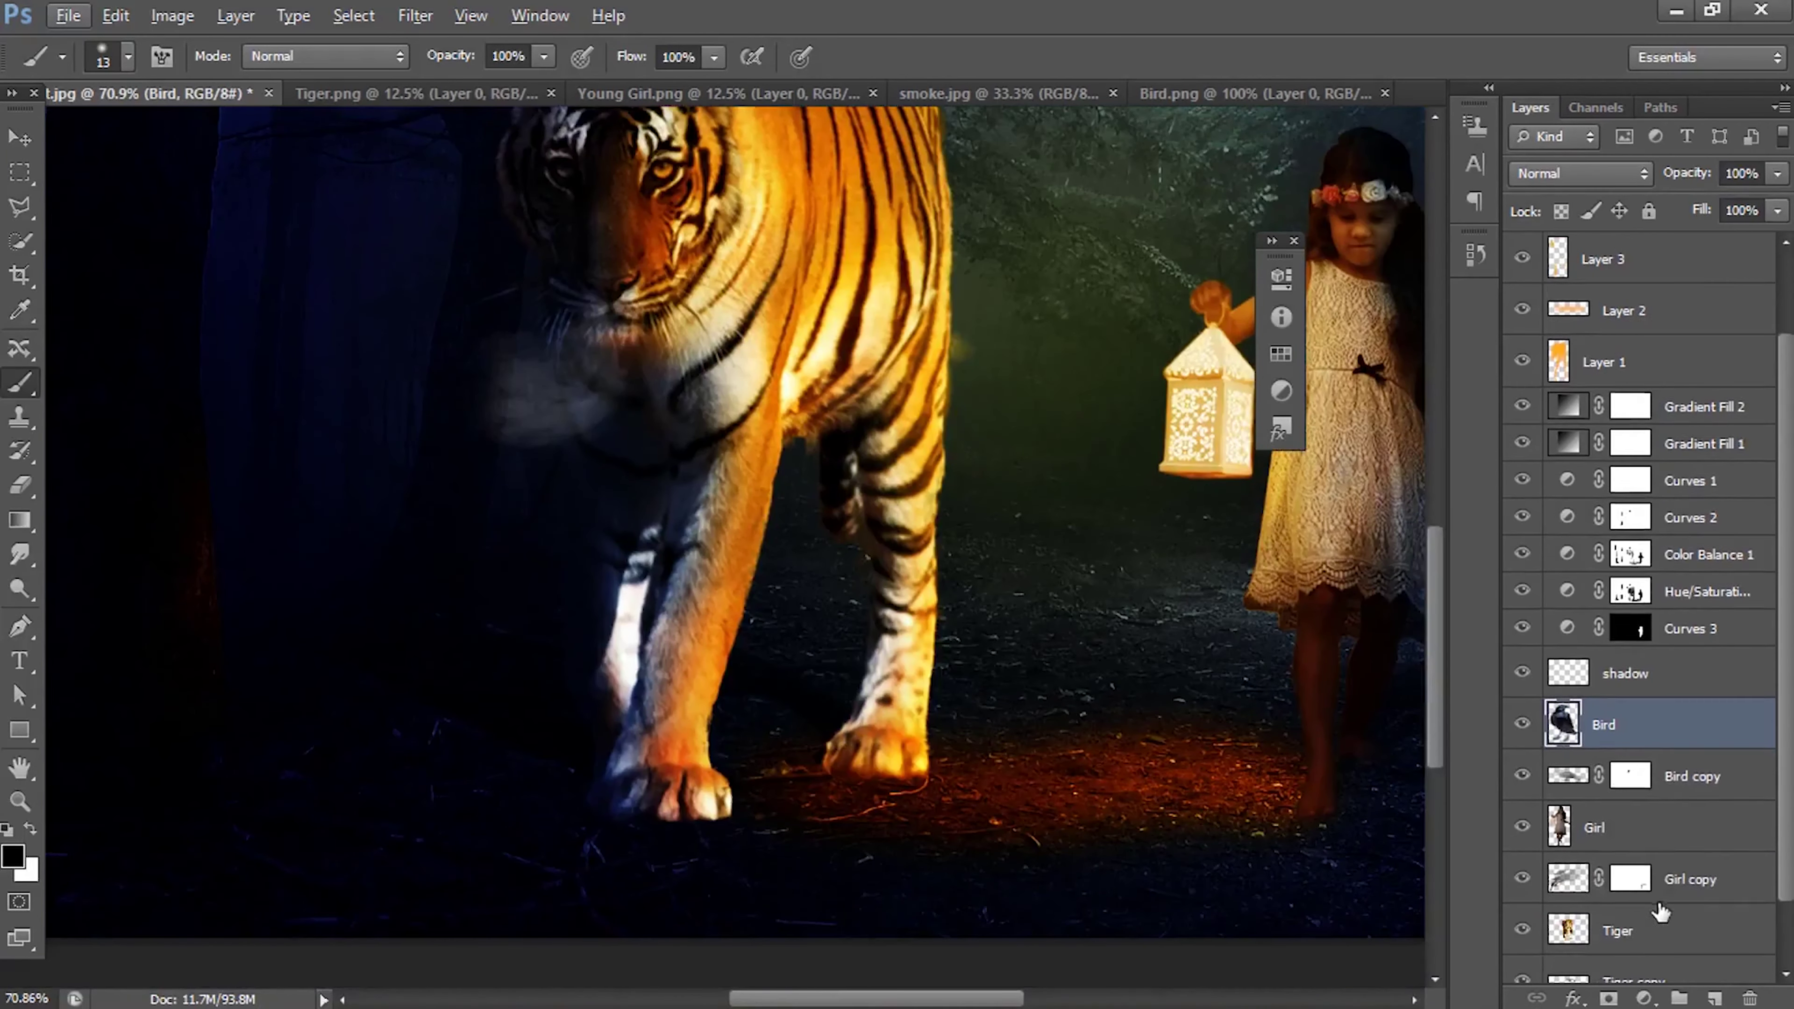
scroll(1624, 707, down, 3)
Step: Select everything except the tiger and target the shadow layer
right_click(1566, 854)
click(1576, 293)
ctrl+click(1567, 853)
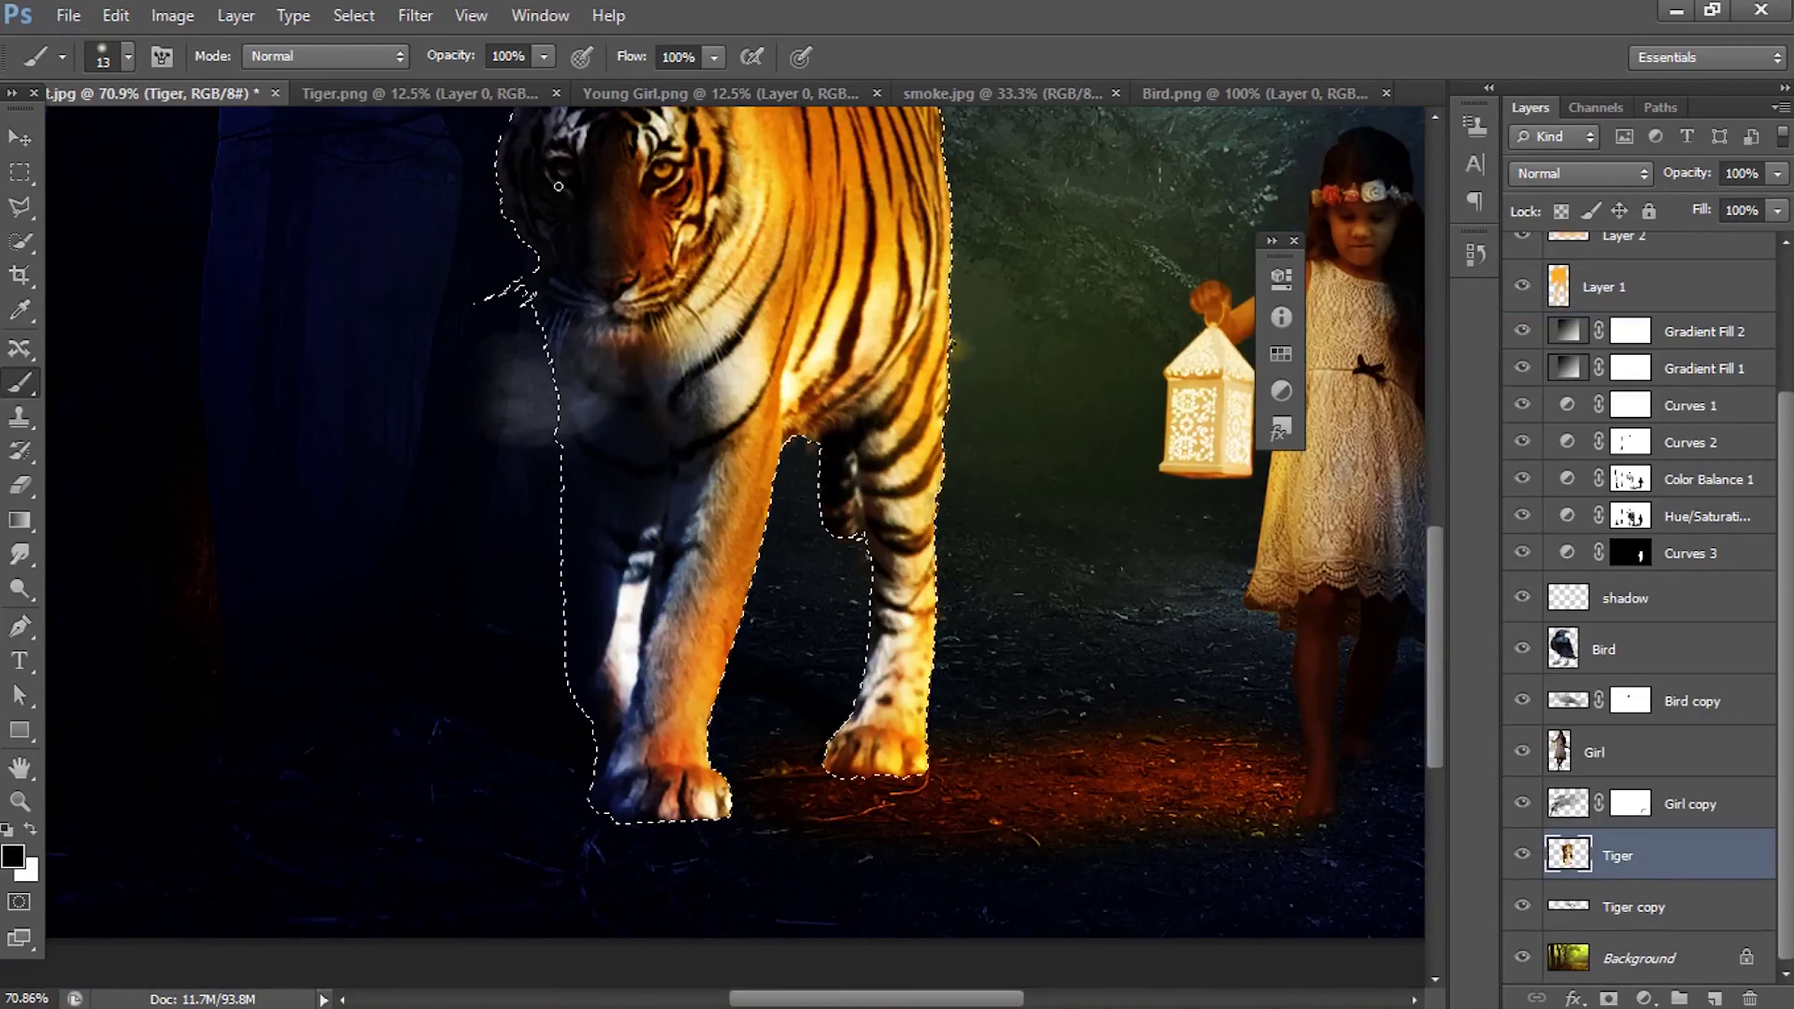
click(353, 15)
click(453, 120)
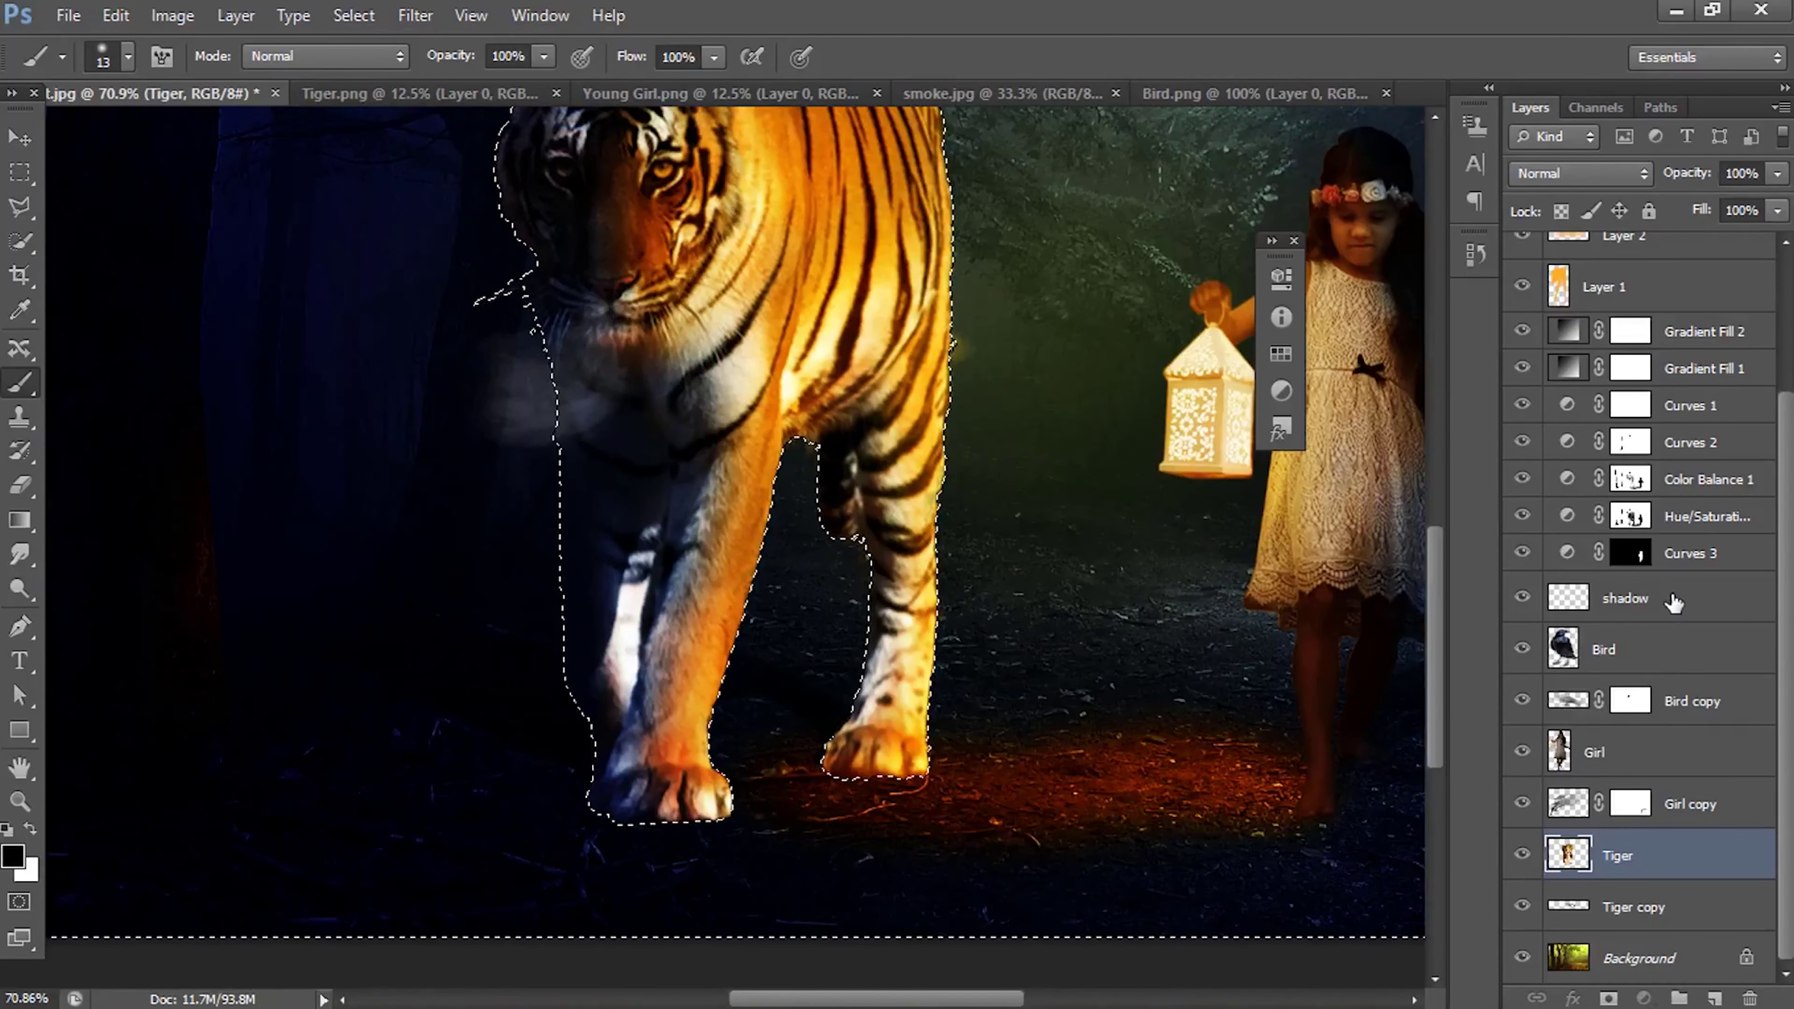
click(1624, 597)
Step: Paint dark shadows under the tiger's right and left front paws, then deselect
scroll(809, 749, up, 3)
mouse_move(850, 801)
mouse_down()
mouse_move(1017, 804)
mouse_move(844, 795)
mouse_up()
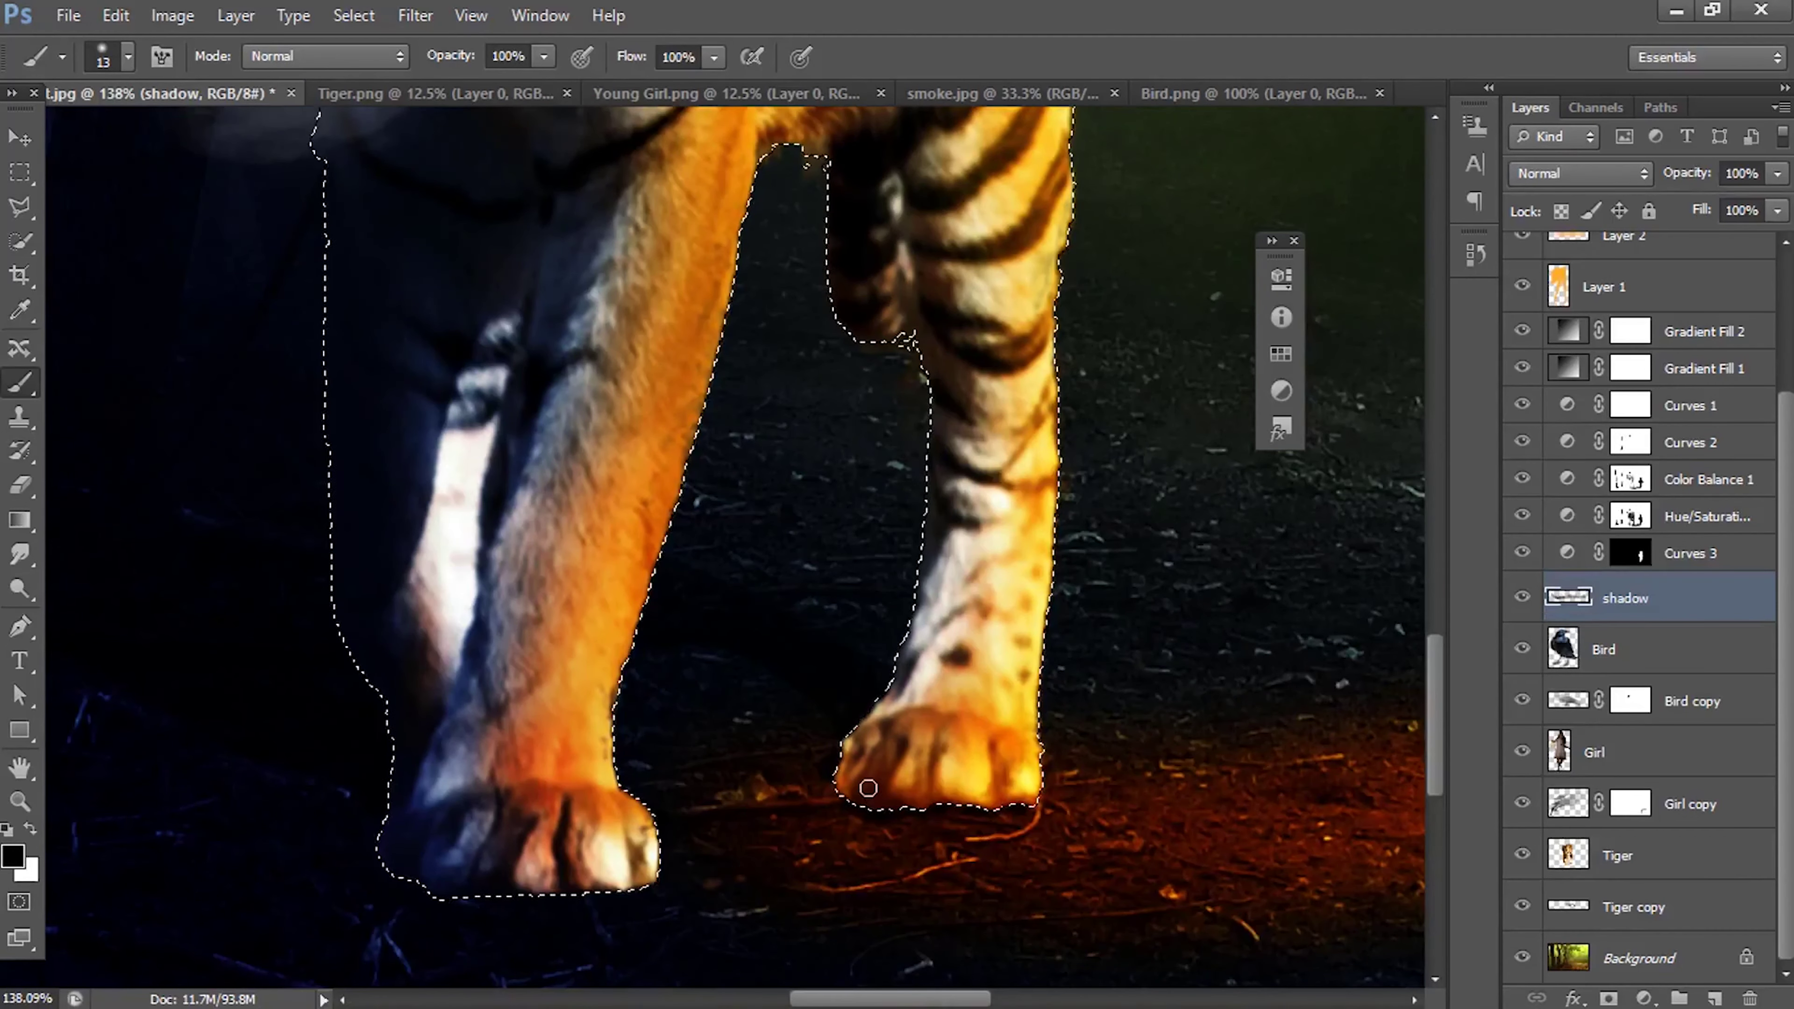
mouse_move(634, 887)
mouse_down()
mouse_move(497, 903)
mouse_move(385, 873)
mouse_up()
key(ctrl+d)
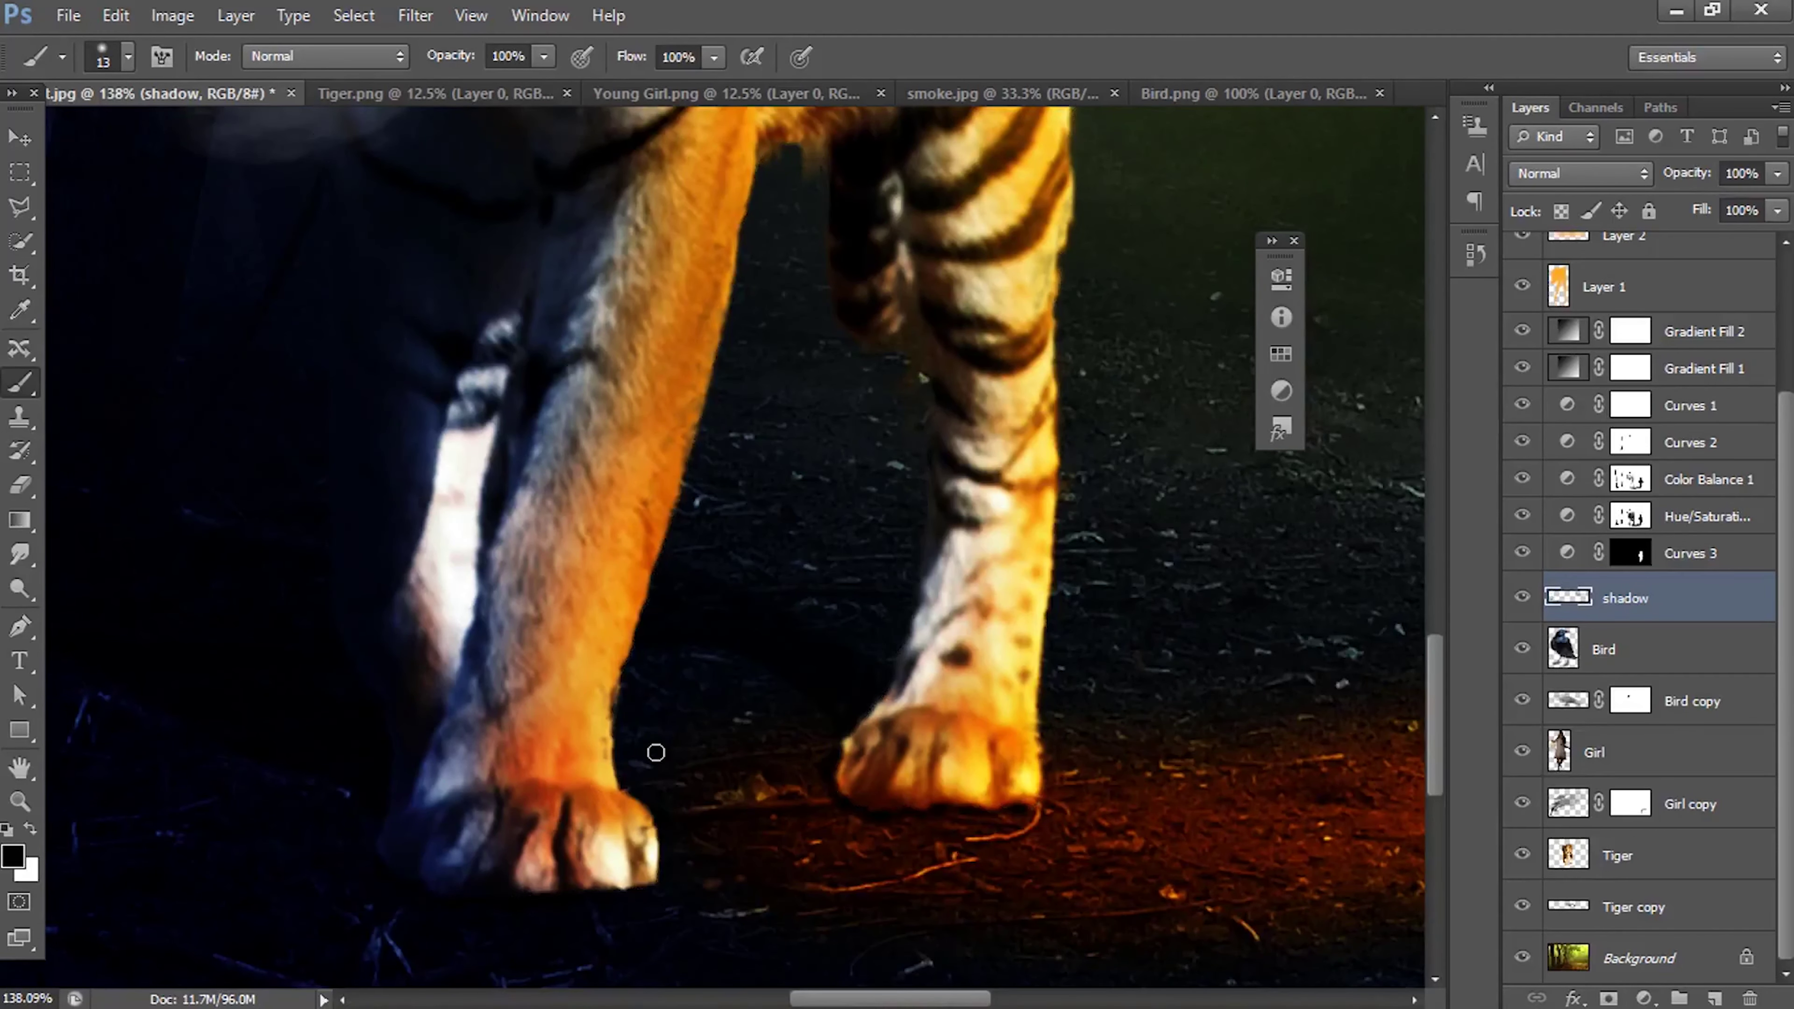
Step: Restore the selection, refine the paw shadows with the Eraser, and deselect
alt+scroll(653, 749, down, 5)
alt+scroll(817, 901, up, 5)
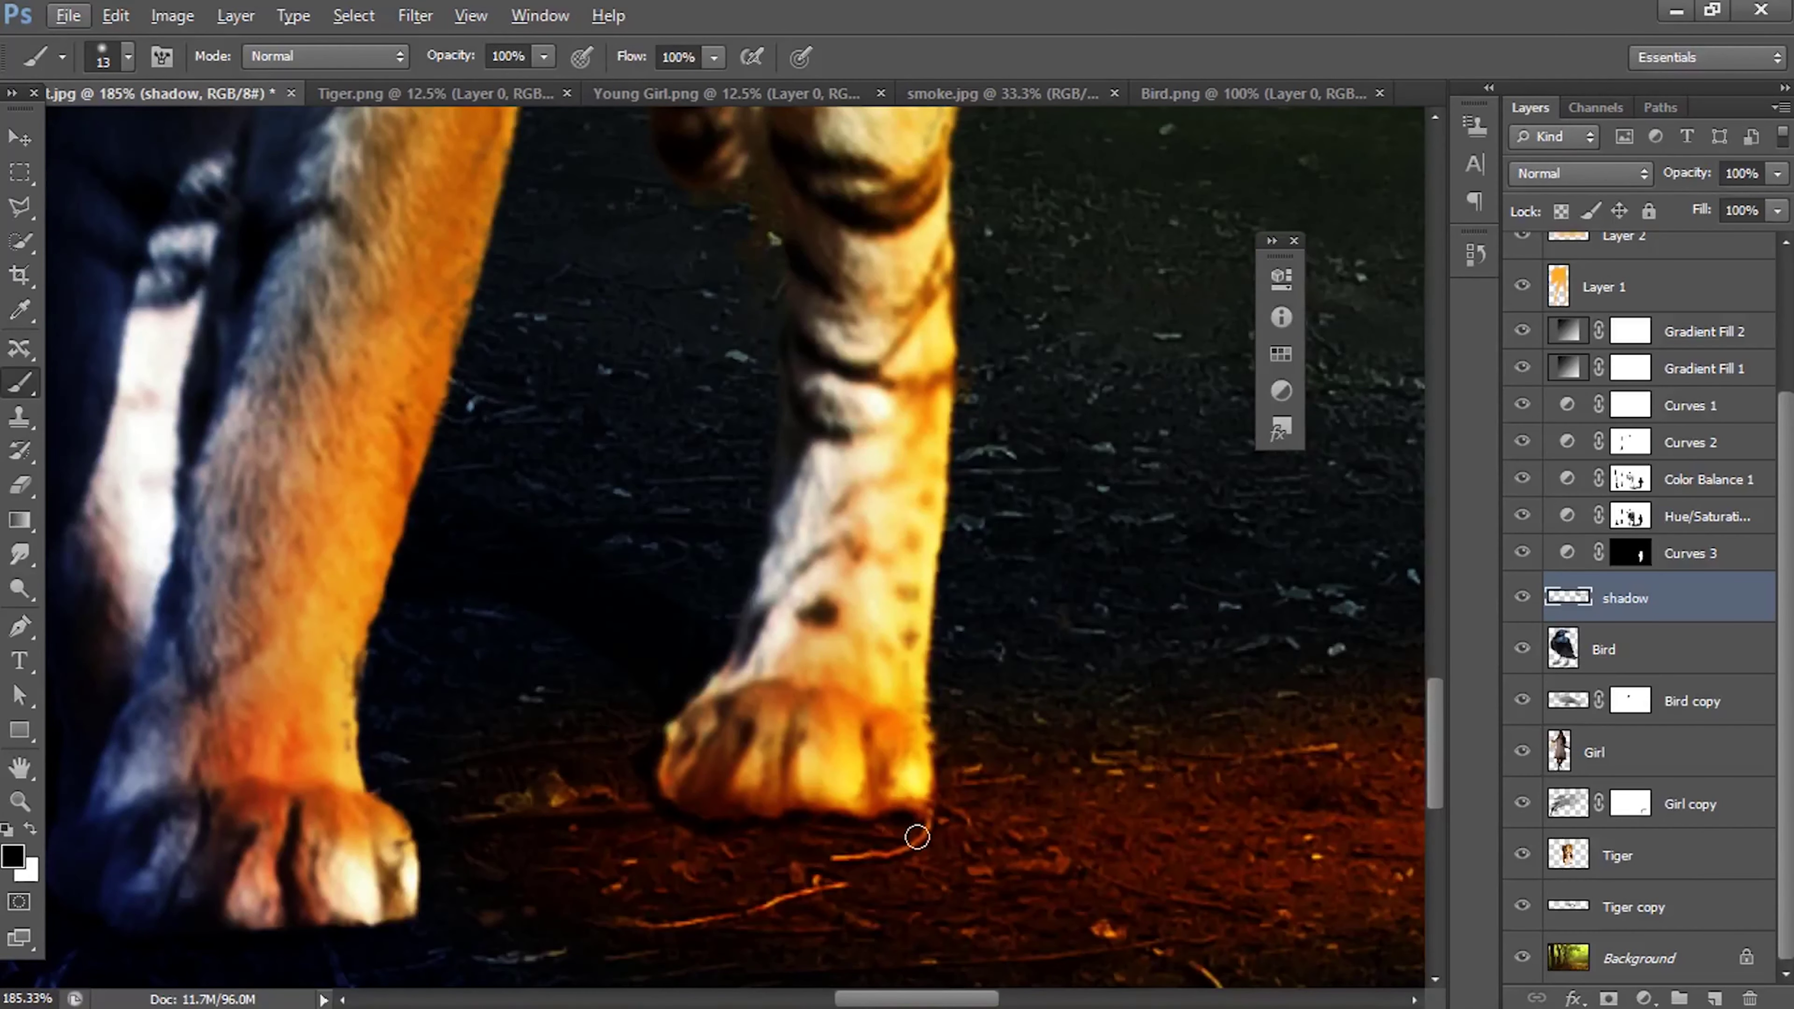
key(ctrl+shift+d)
key(e)
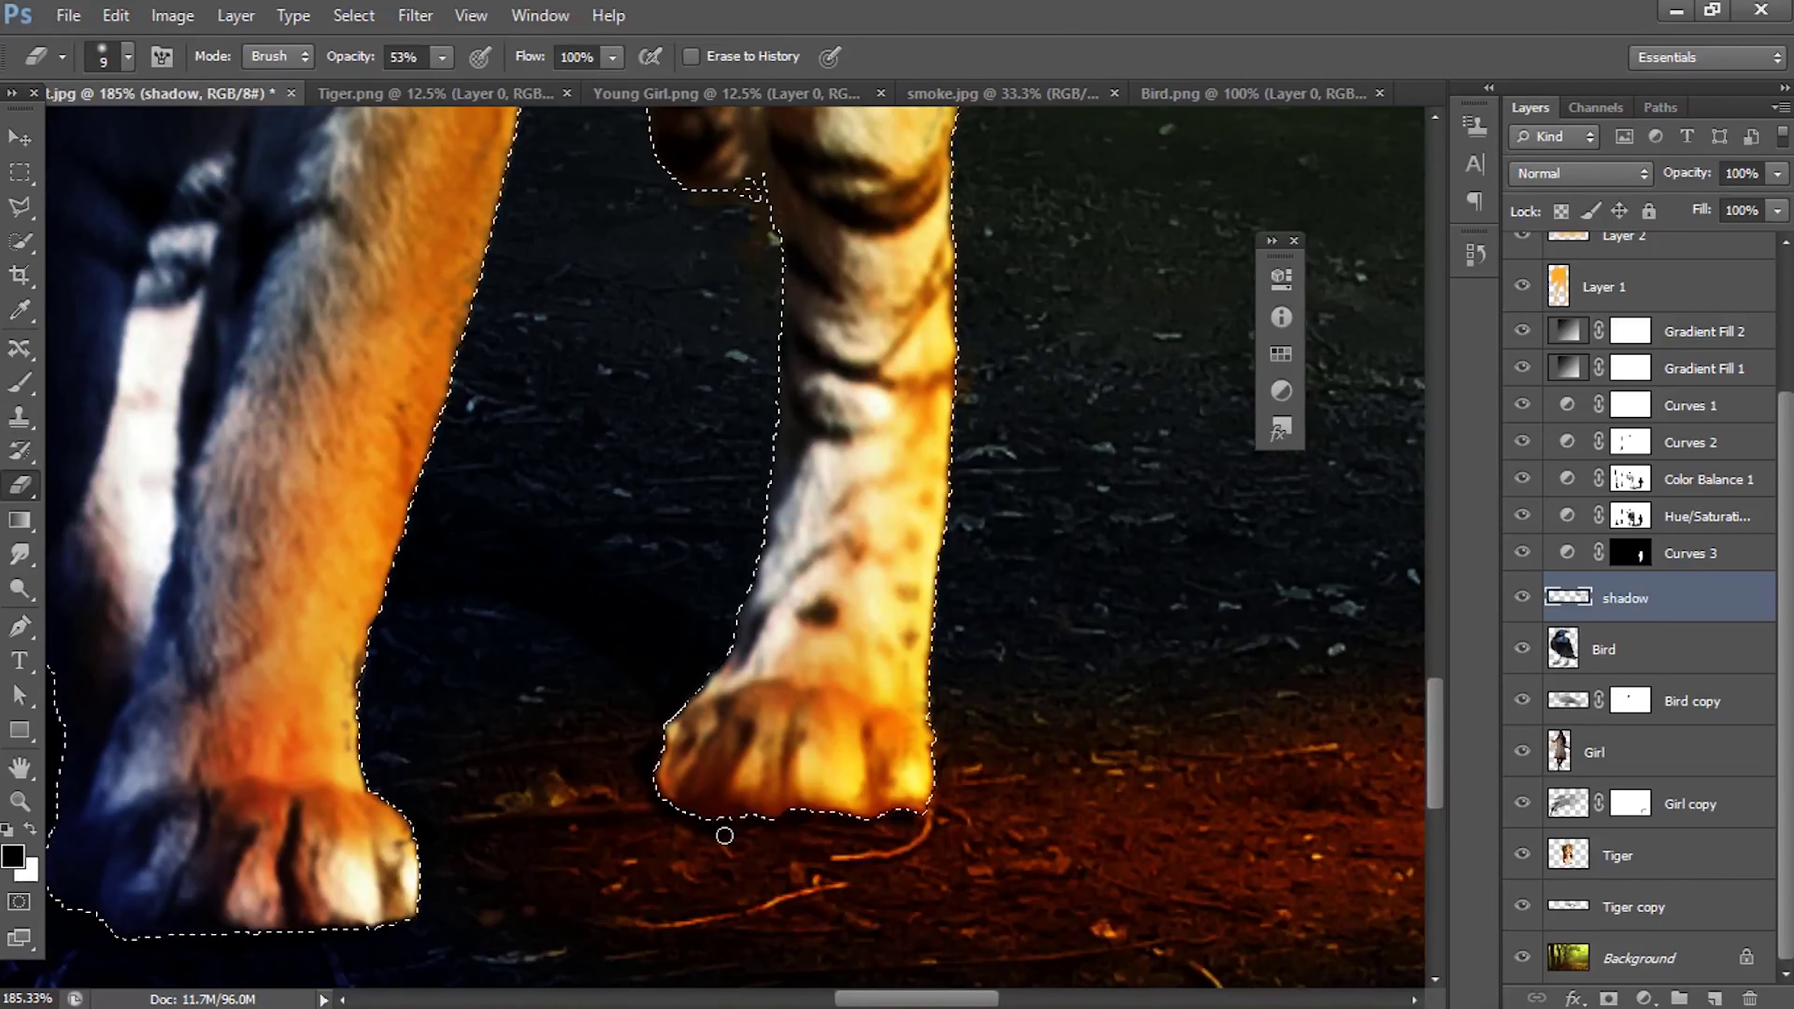
key(b)
key(ctrl+d)
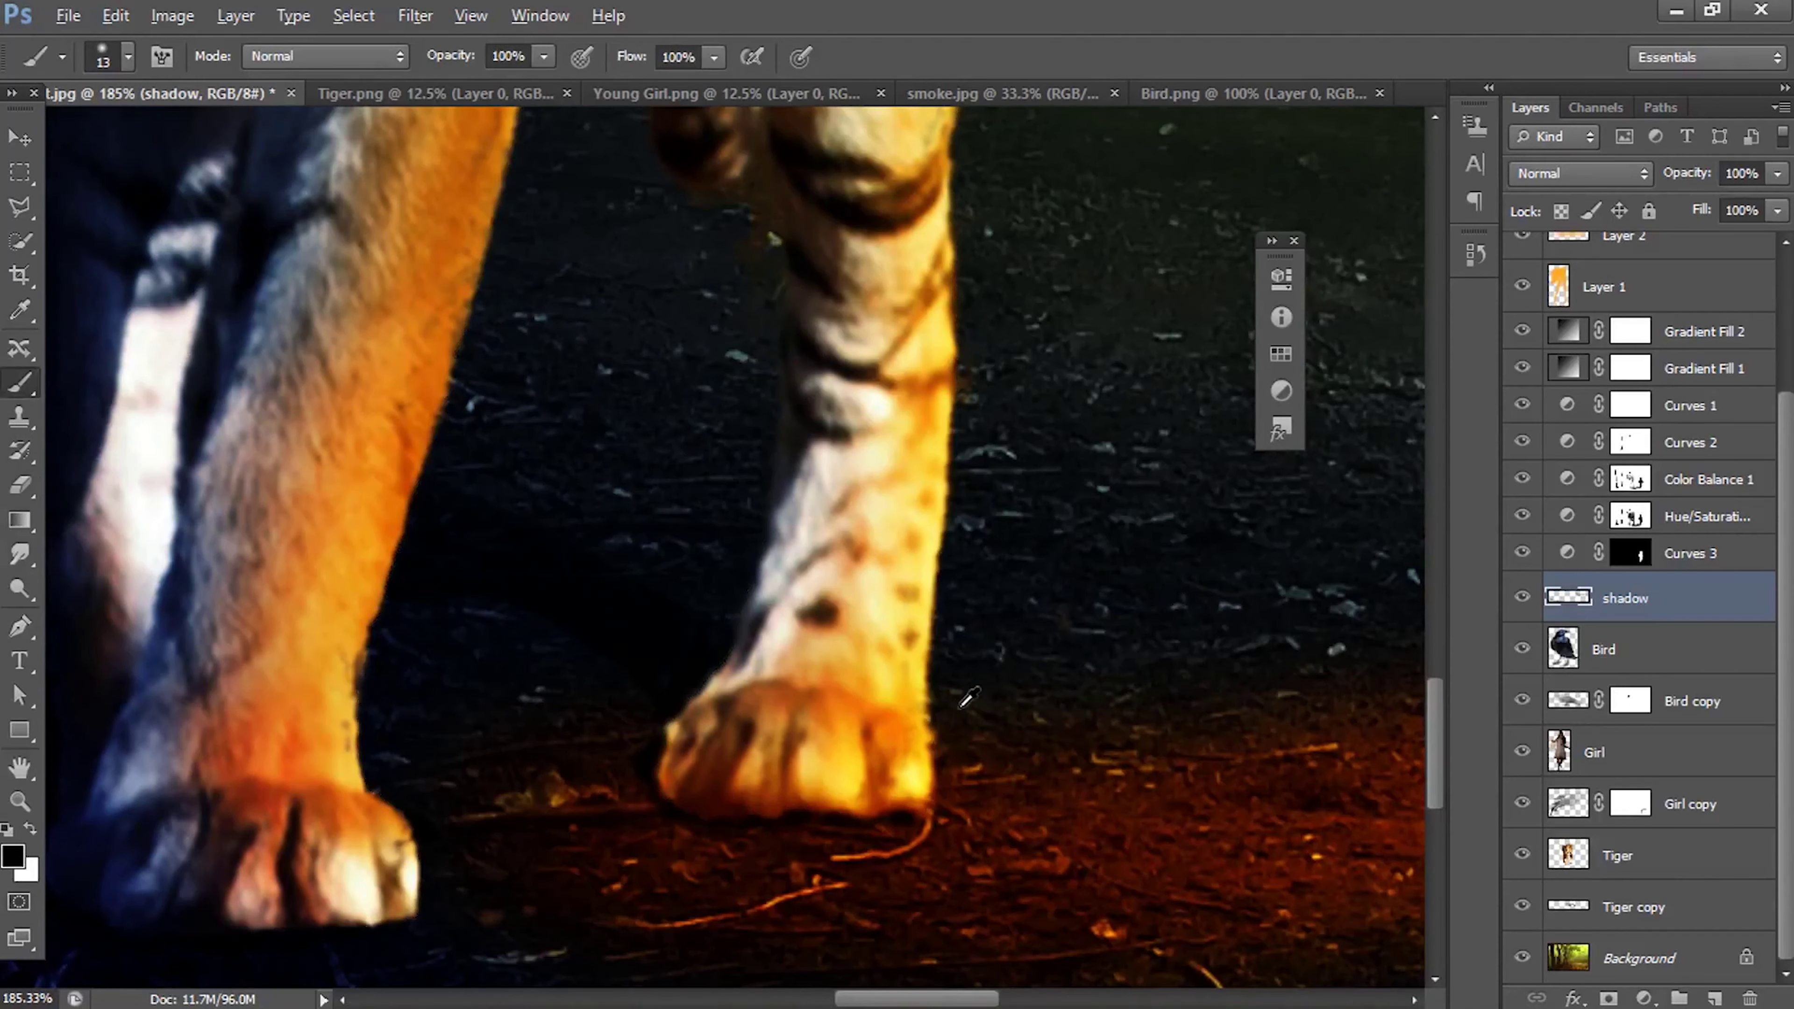
alt+scroll(968, 698, down, 5)
alt+scroll(968, 698, up, 3)
Step: Load the Girl layer's outline as a selection and invert it
alt+scroll(967, 698, up, 2)
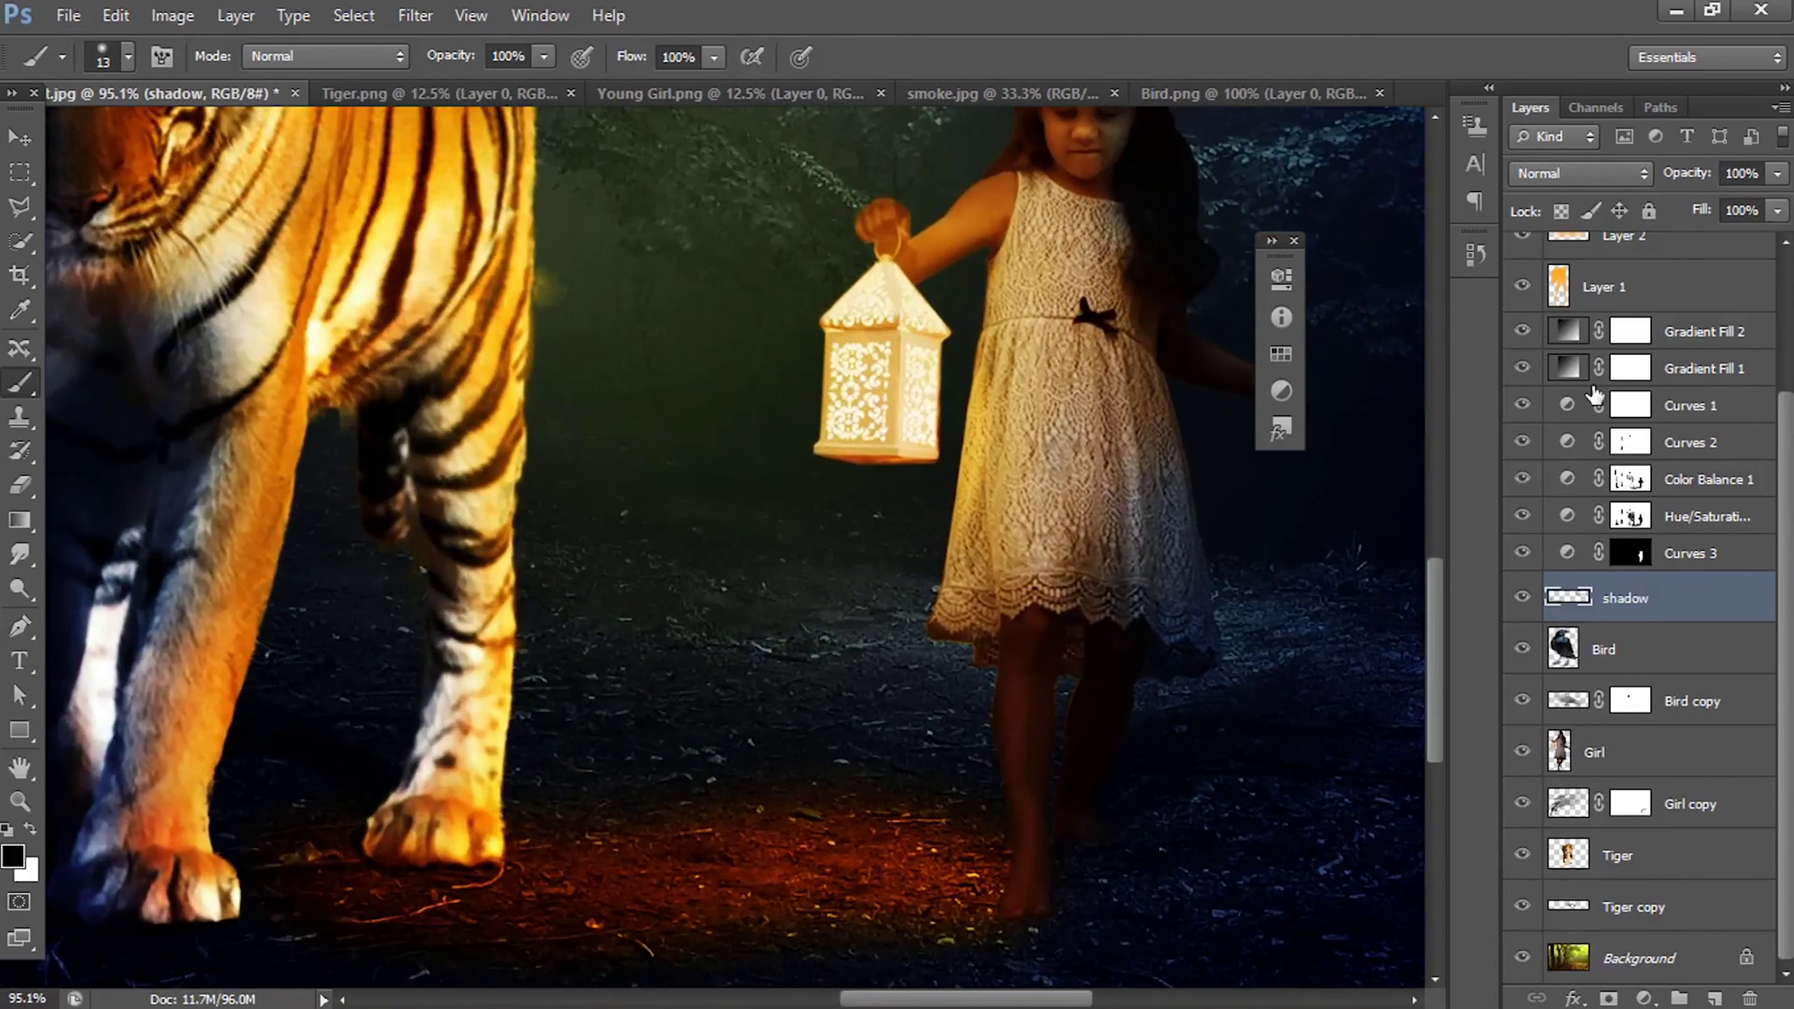
click(1775, 174)
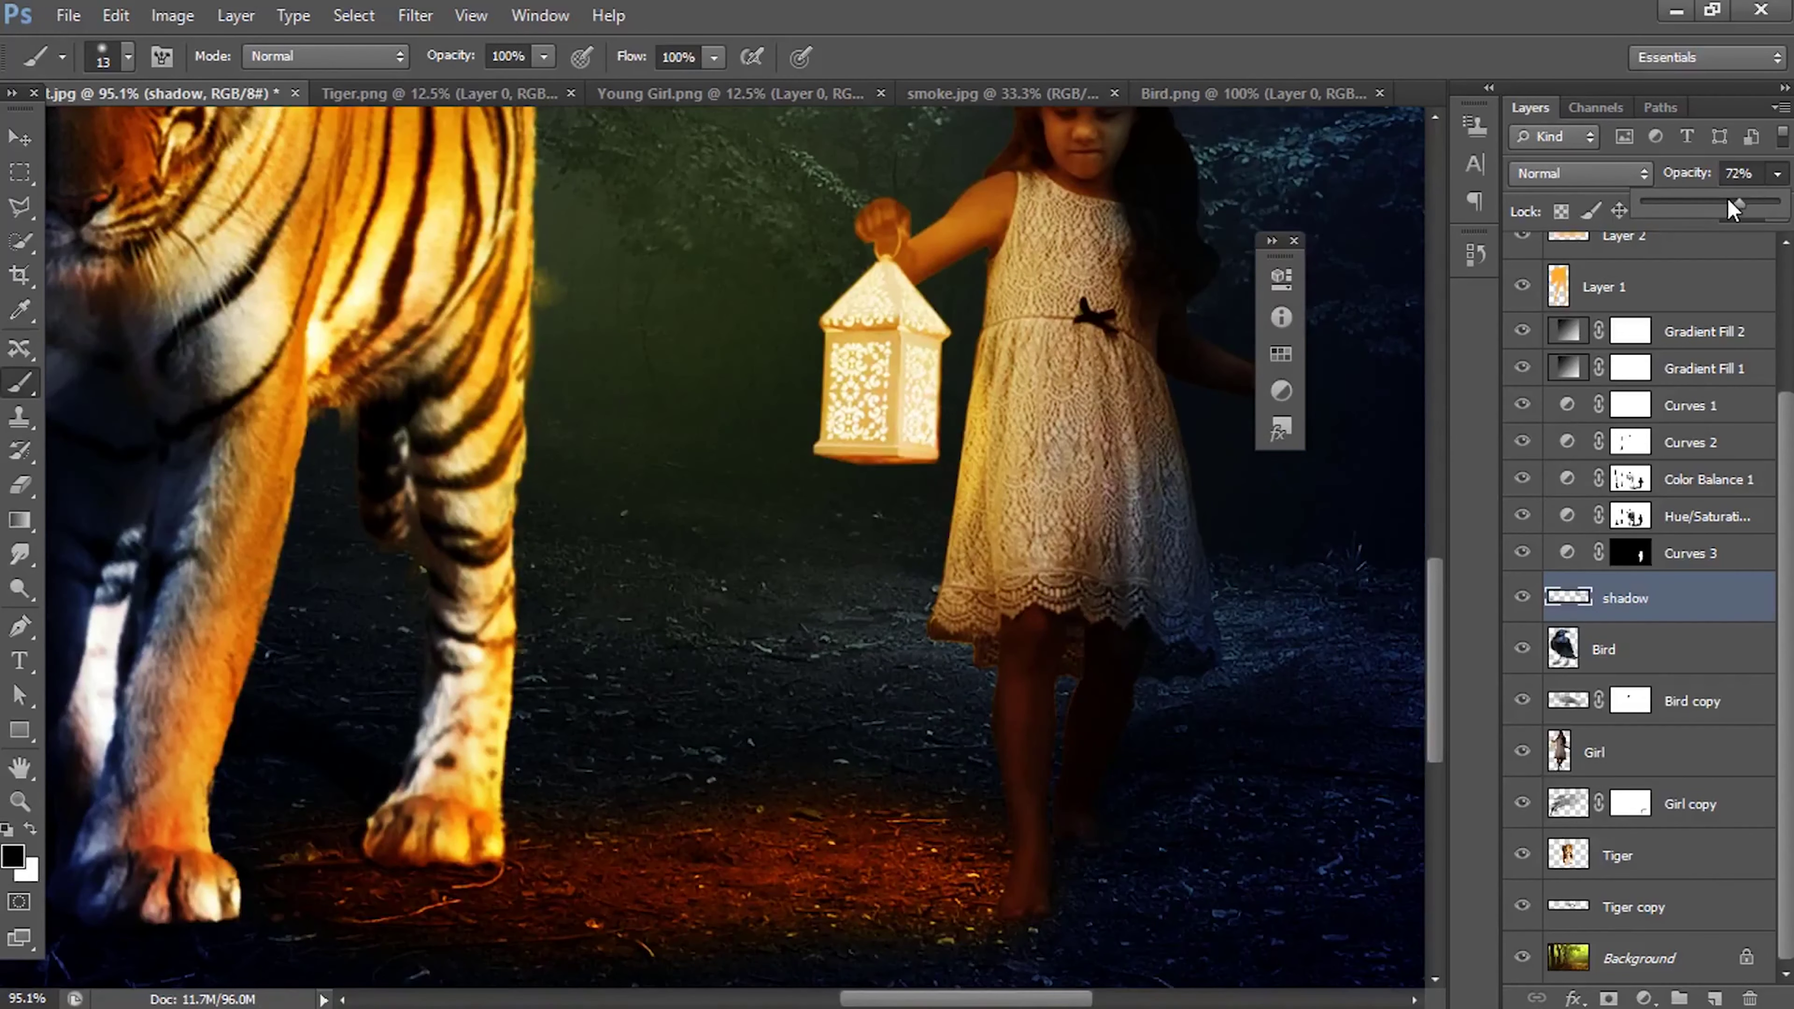
right_click(1567, 755)
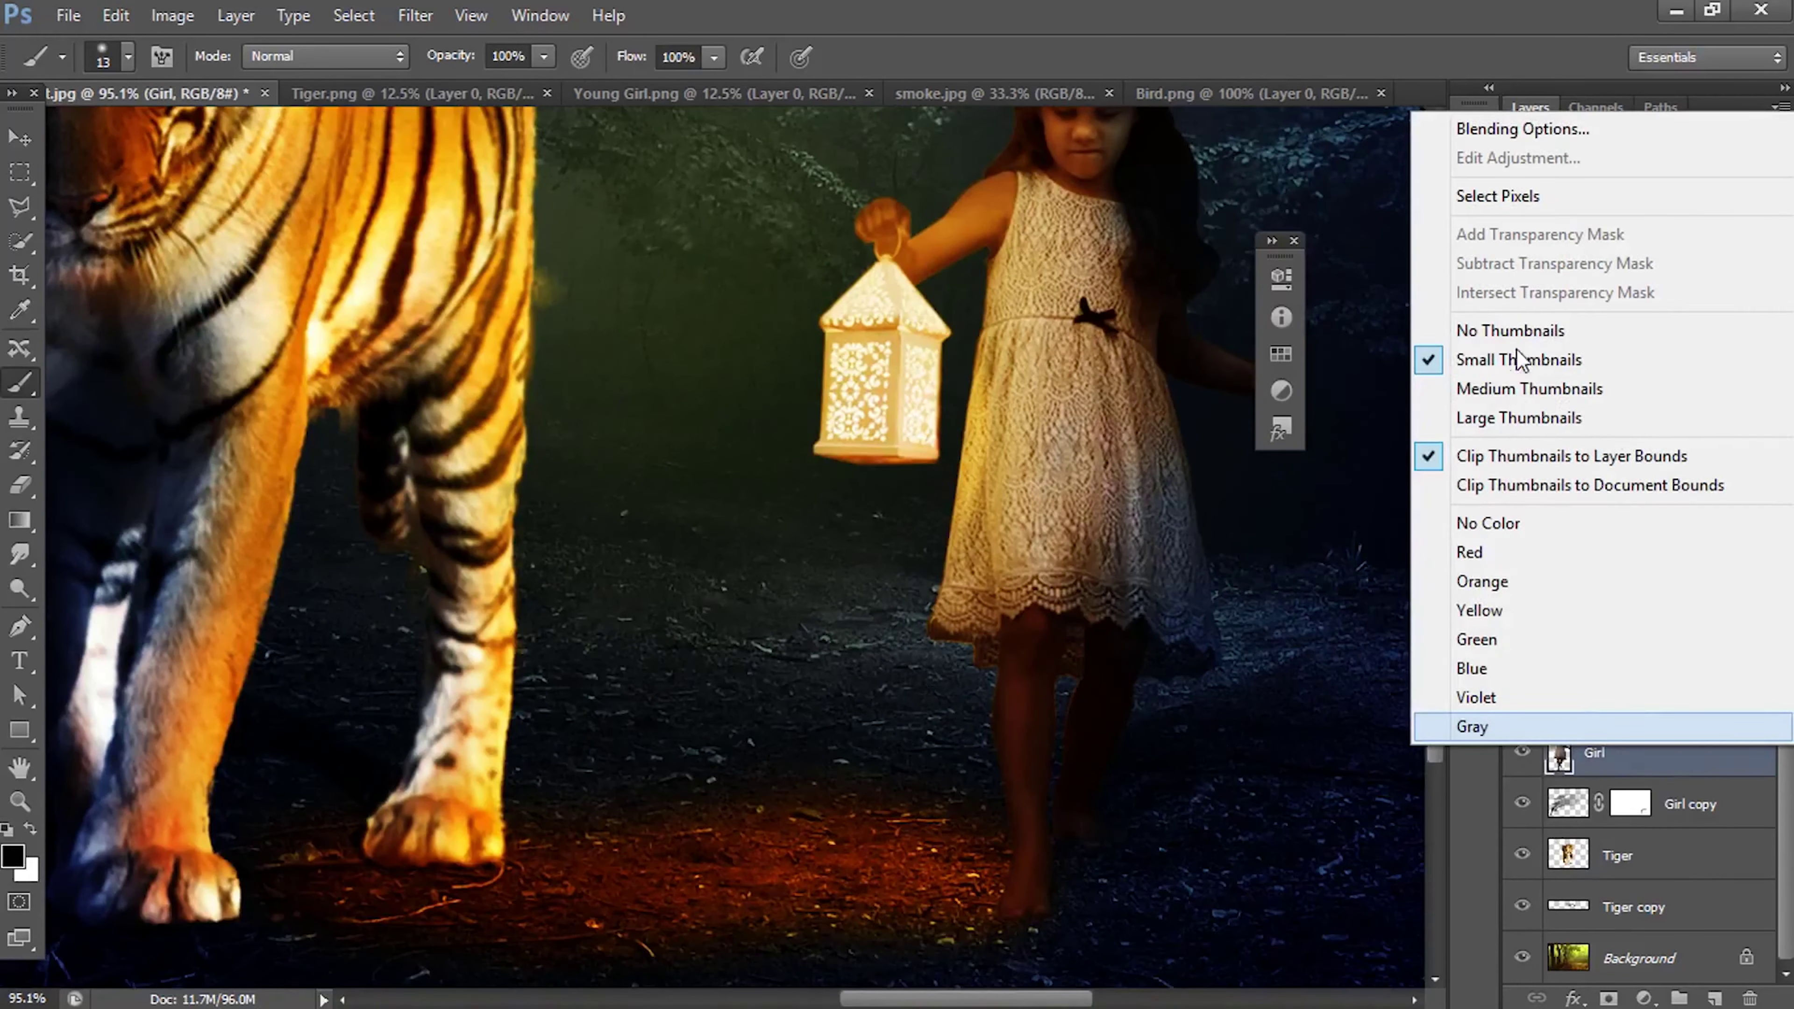
click(1569, 194)
scroll(706, 212, down, 2)
click(353, 15)
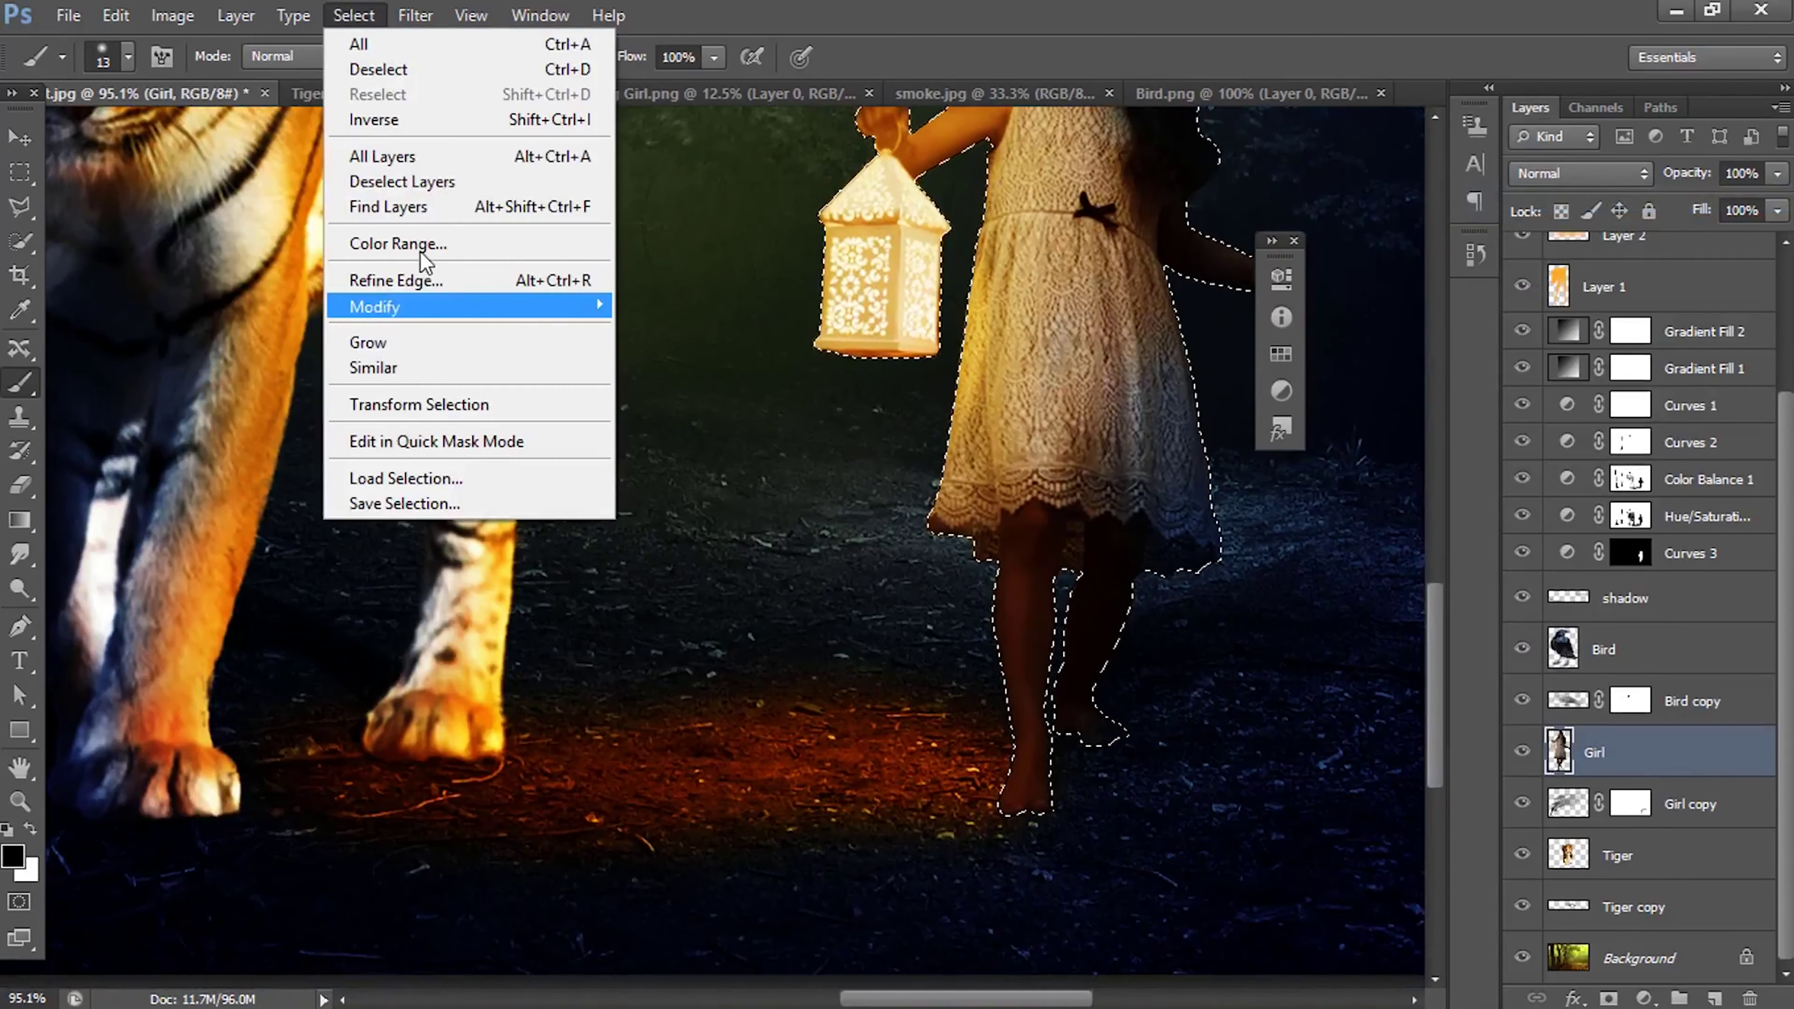
click(381, 121)
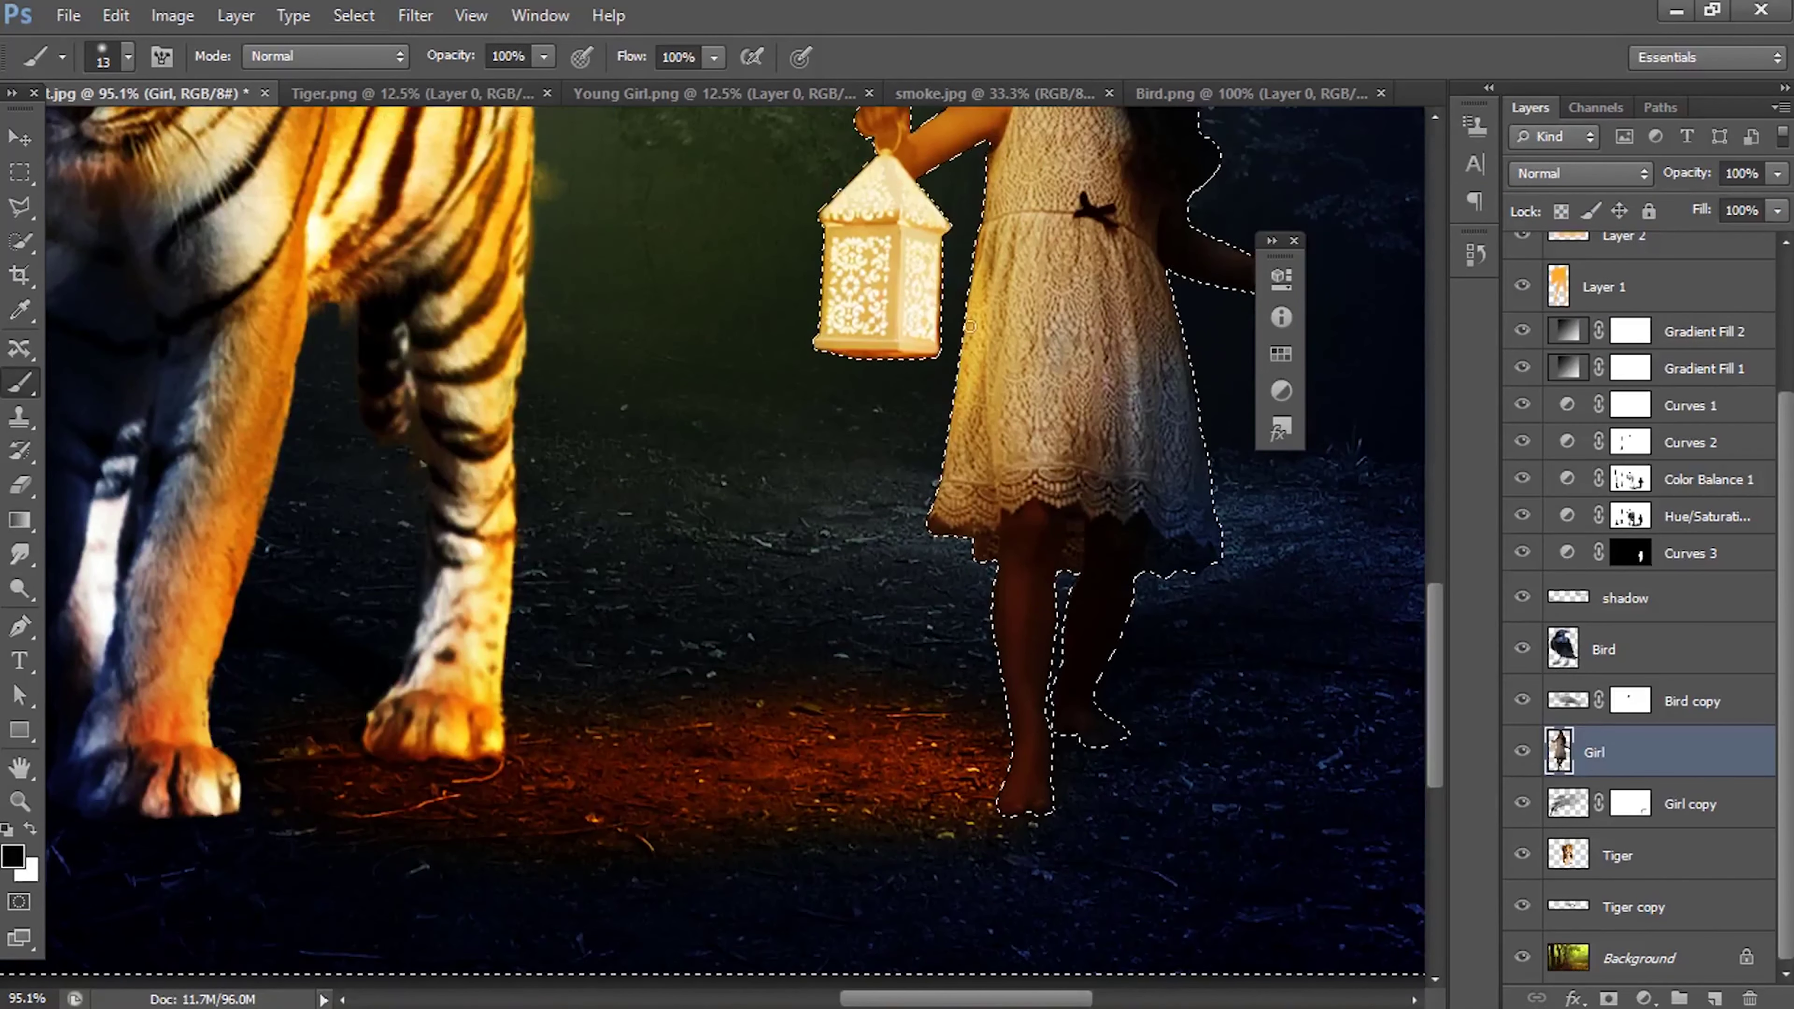
Step: Paint a dark contact shadow under the girl's front foot on the shadow layer, then deselect
click(1659, 598)
scroll(1144, 798, up, 5)
mouse_move(918, 825)
mouse_down()
mouse_move(893, 821)
mouse_move(945, 809)
mouse_up()
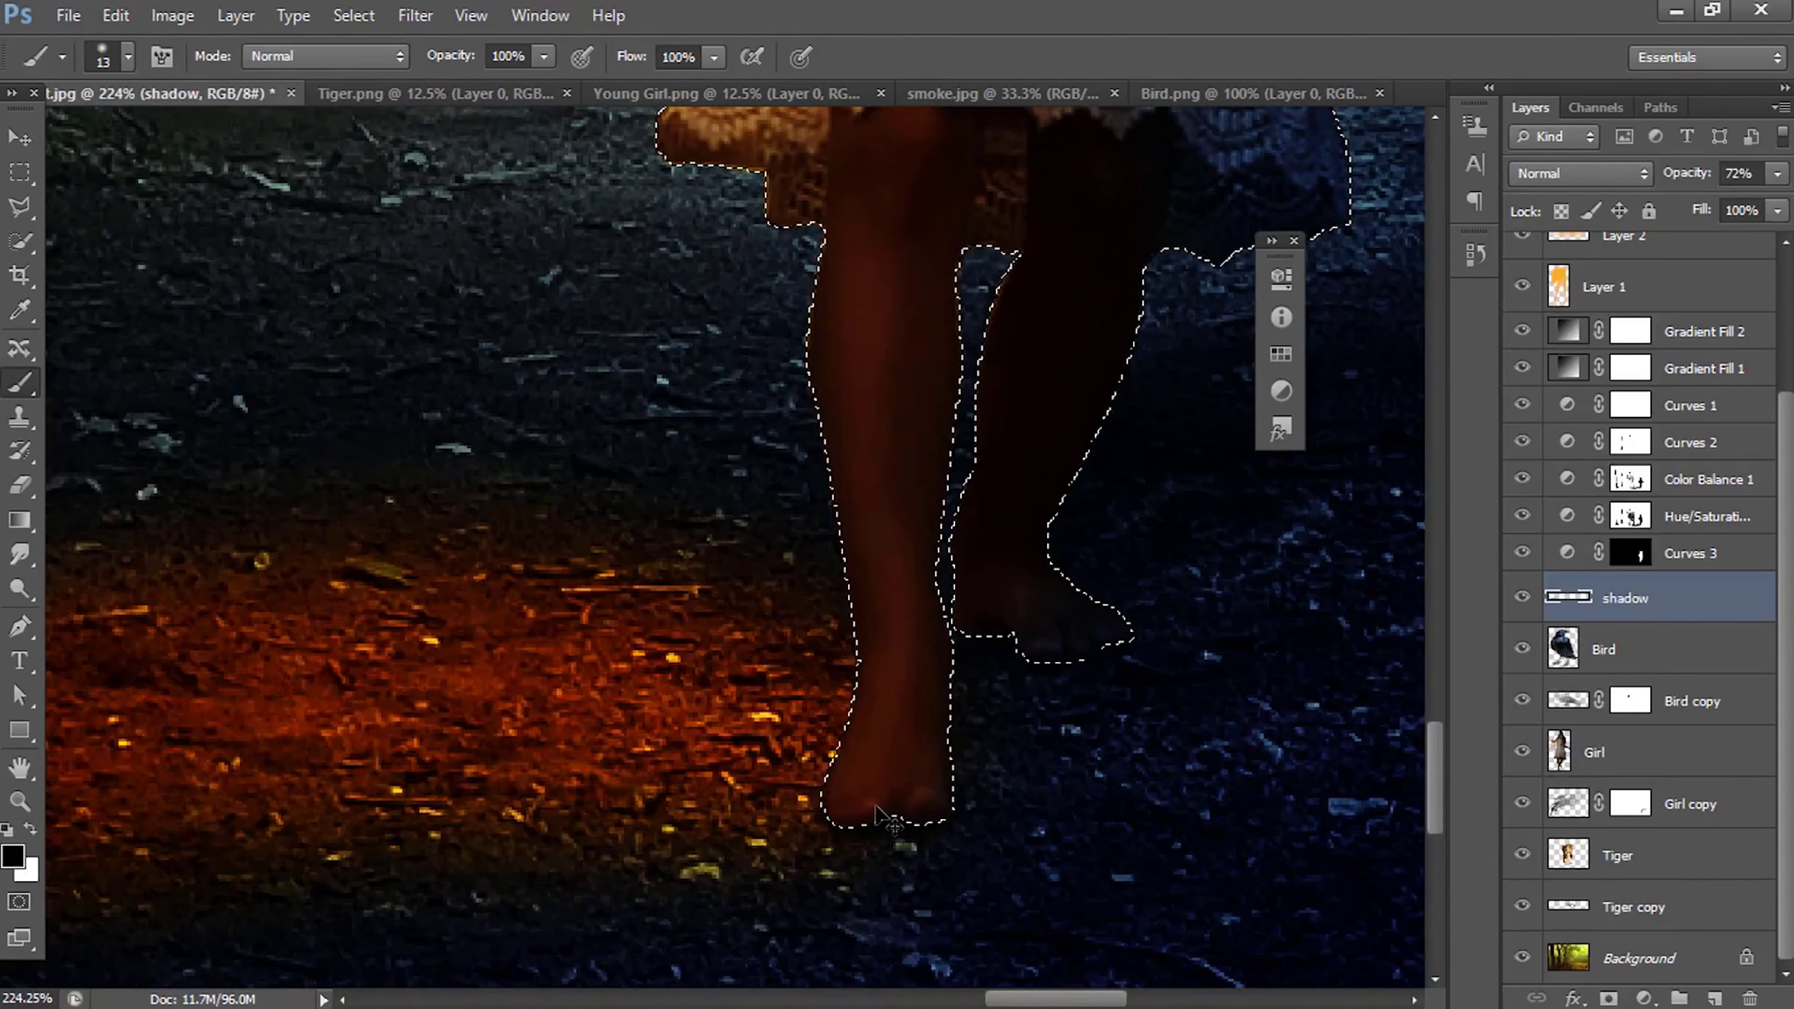
key(ctrl+d)
alt+scroll(840, 811, down, 4)
alt+scroll(989, 777, down, 2)
alt+scroll(1151, 735, down, 1)
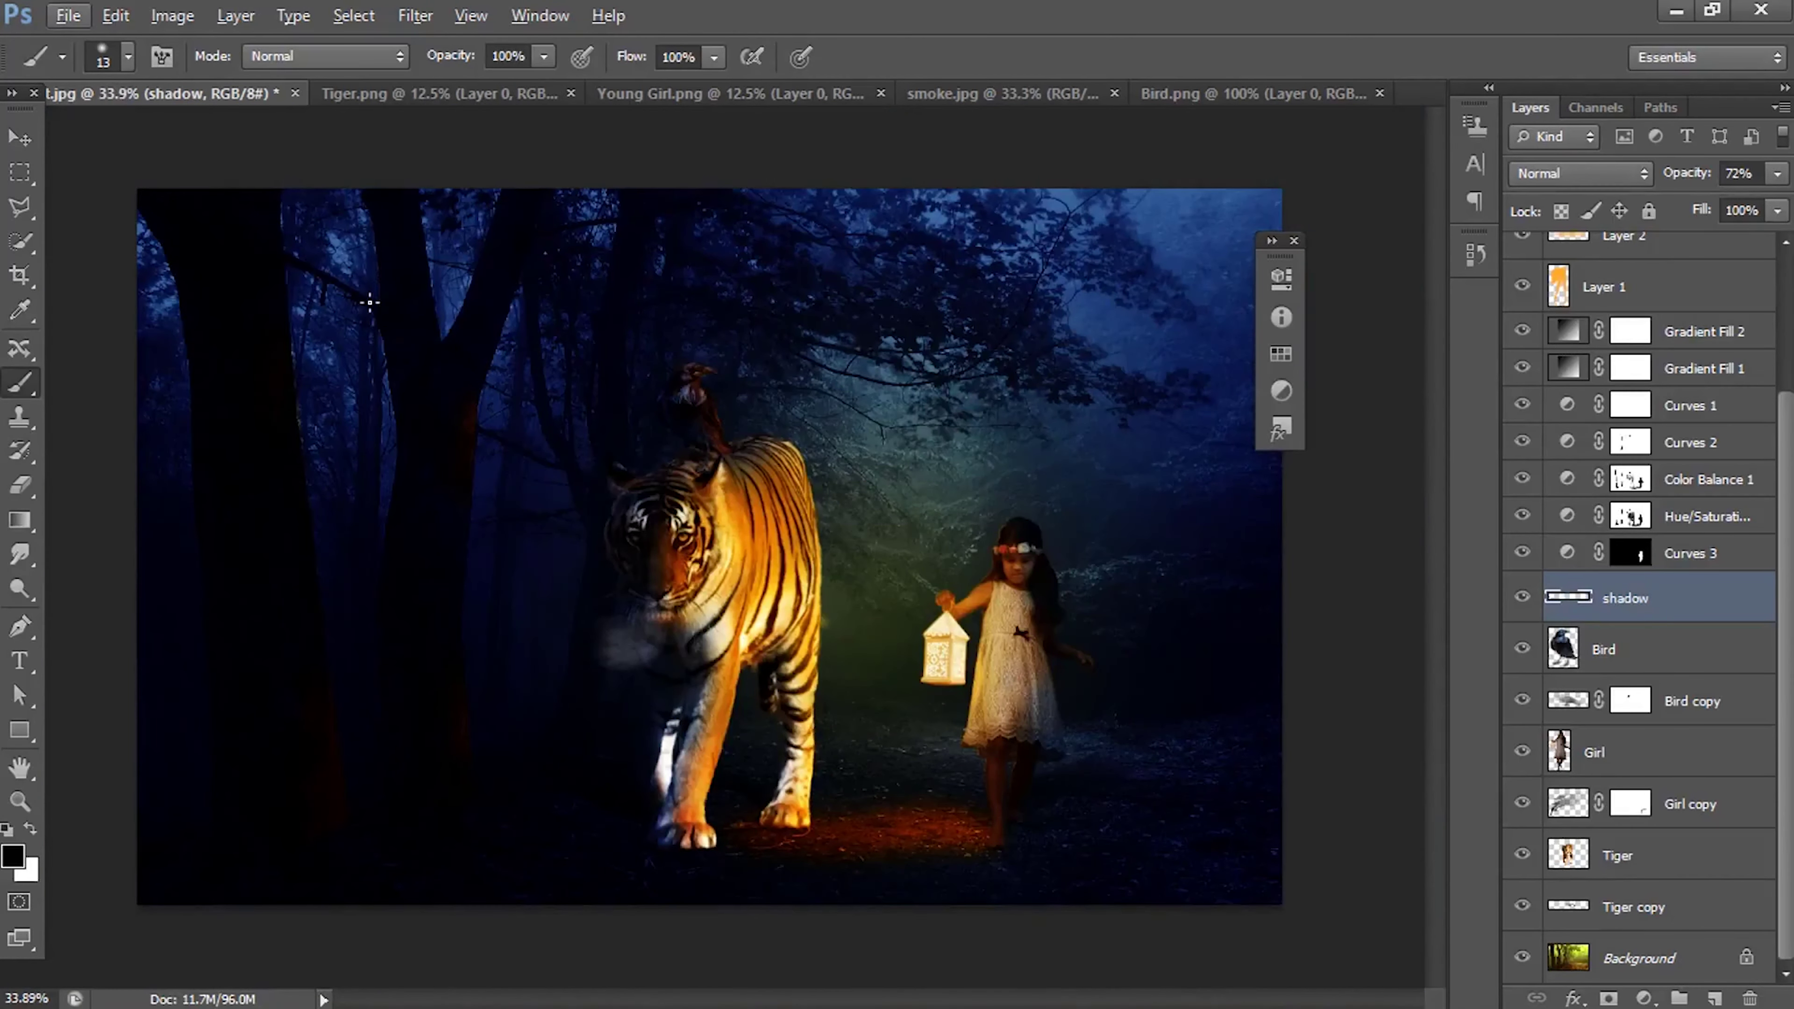
Step: Open Light.jpg and drag the glow image into the main composition
click(21, 138)
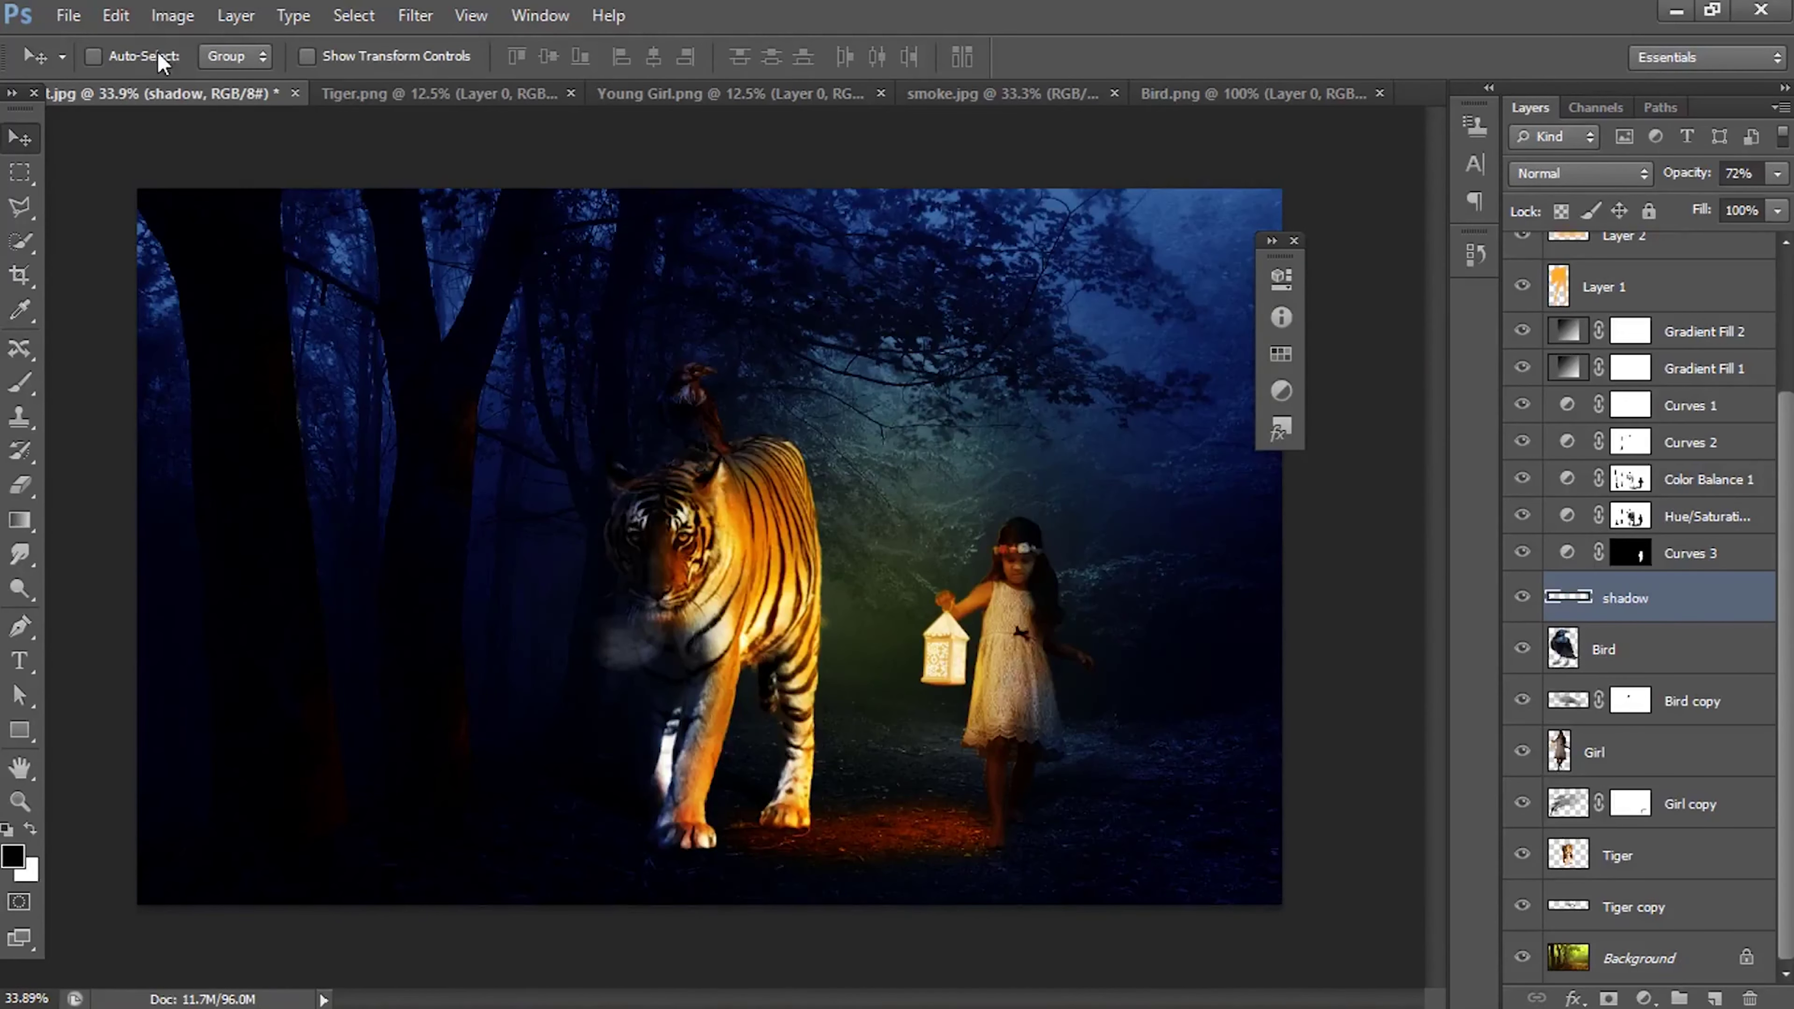
click(69, 15)
click(100, 69)
double_click(1163, 311)
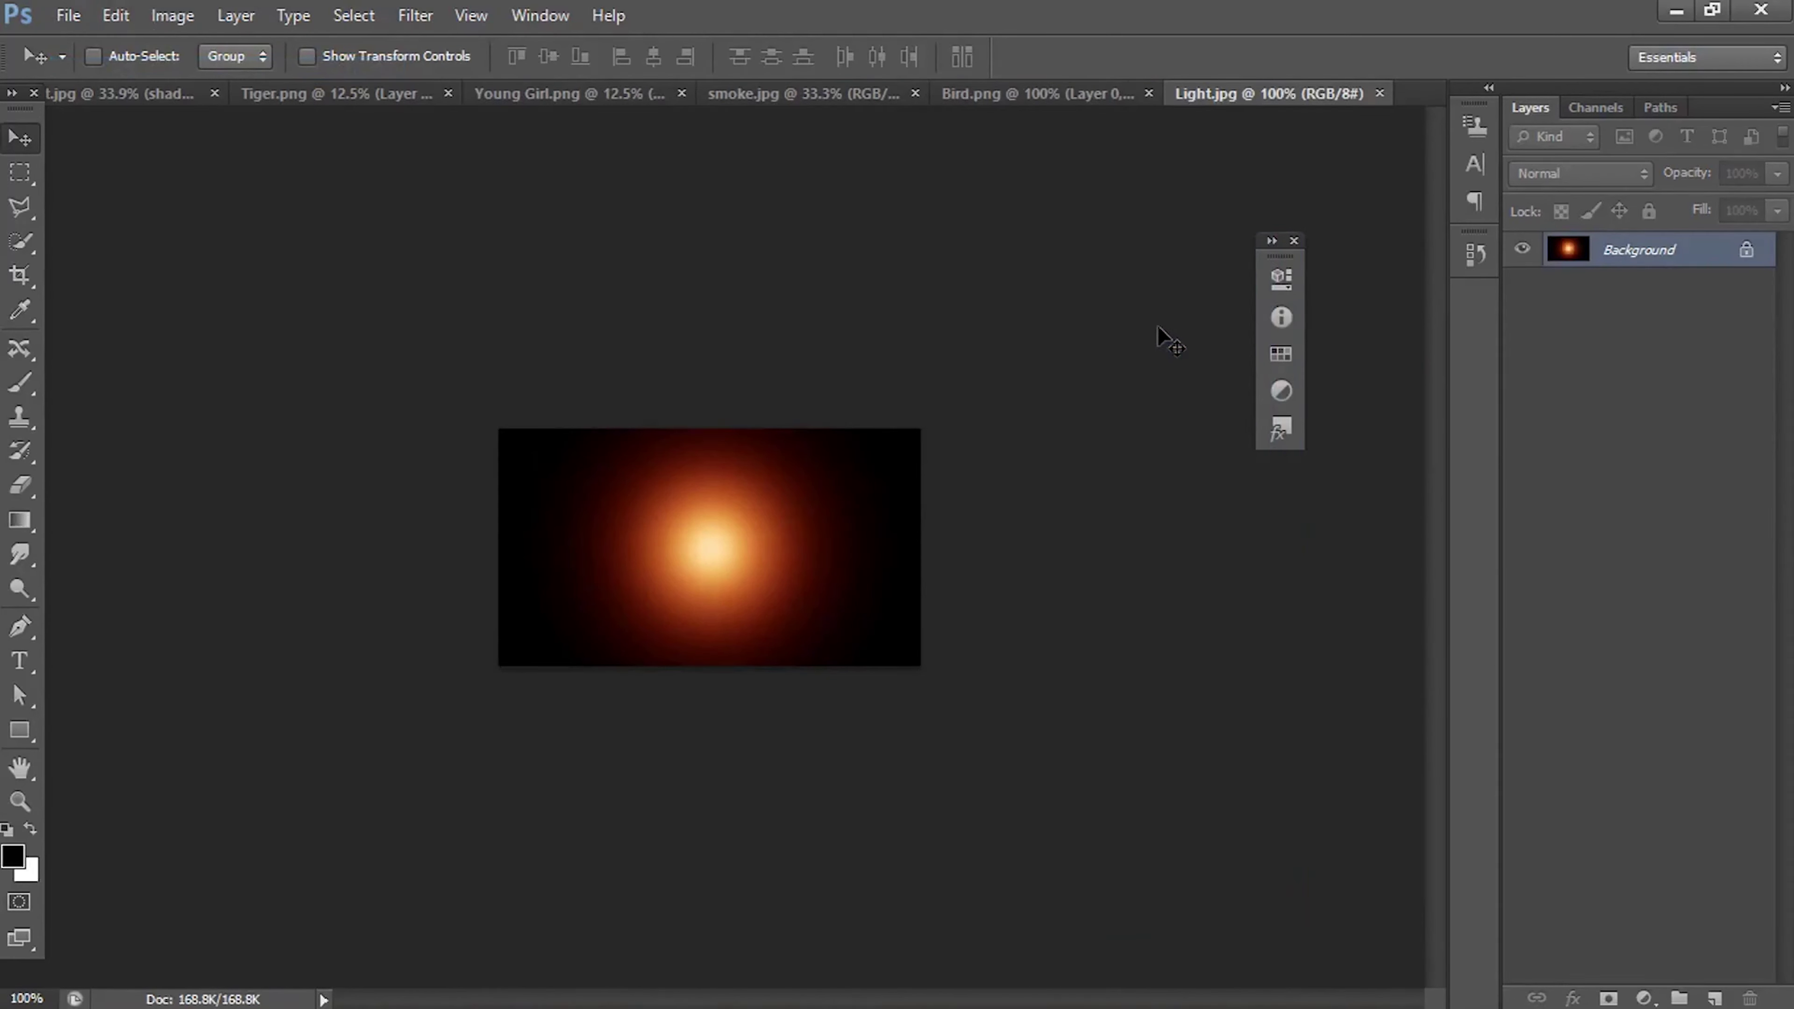
mouse_move(1158, 327)
mouse_down()
mouse_move(468, 95)
mouse_move(144, 102)
mouse_move(959, 663)
mouse_up()
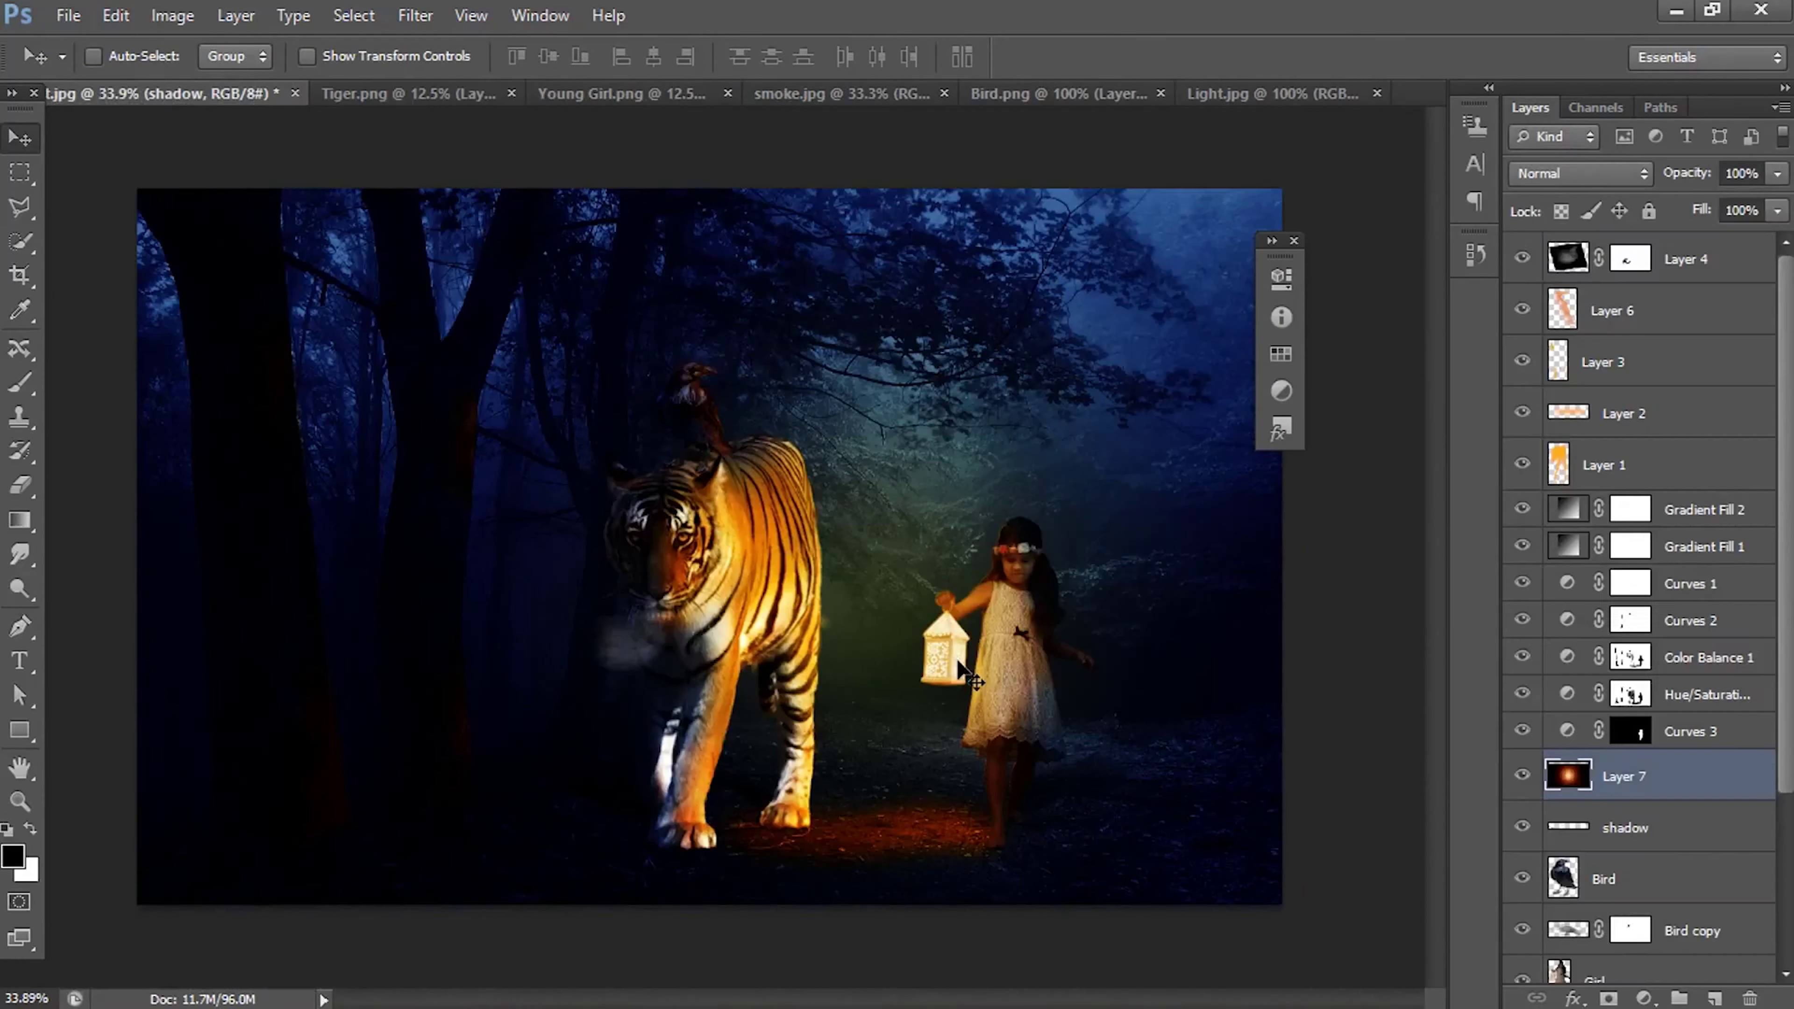
Step: Move the glow layer to the top, rename it Light, and position it over the lantern
drag(1617, 775, 1637, 268)
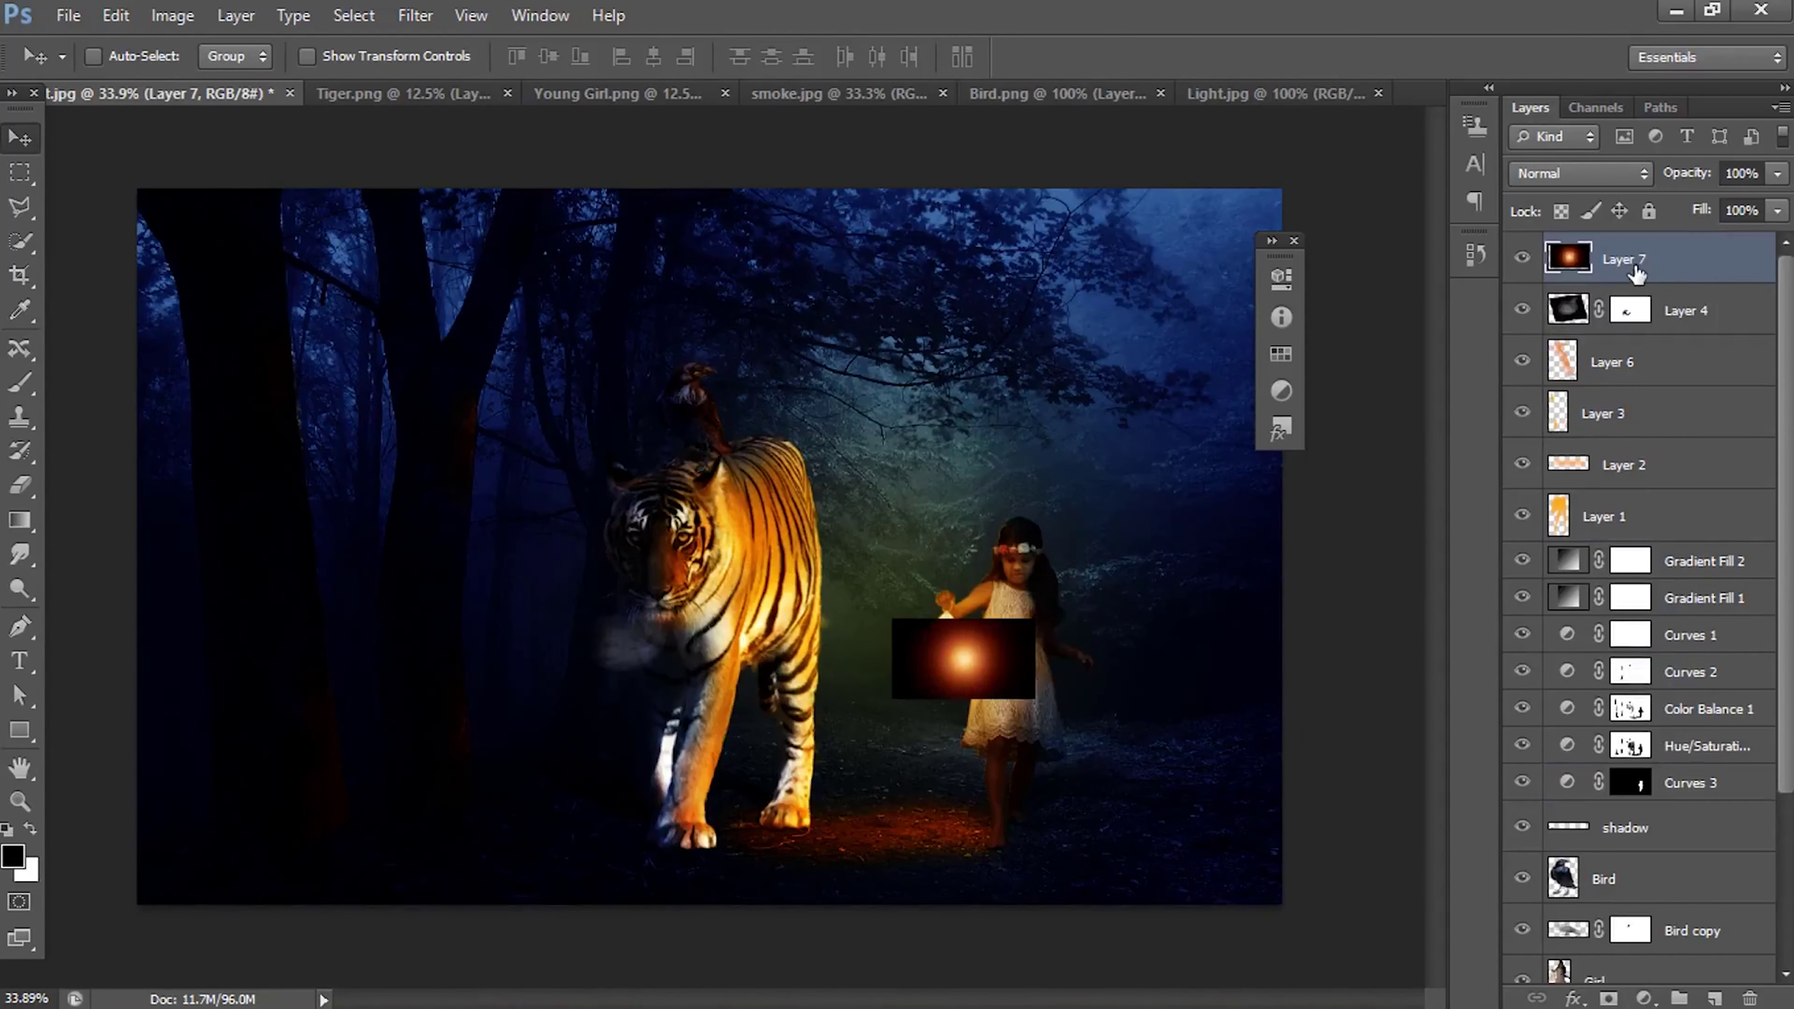
double_click(1629, 259)
text(Light)
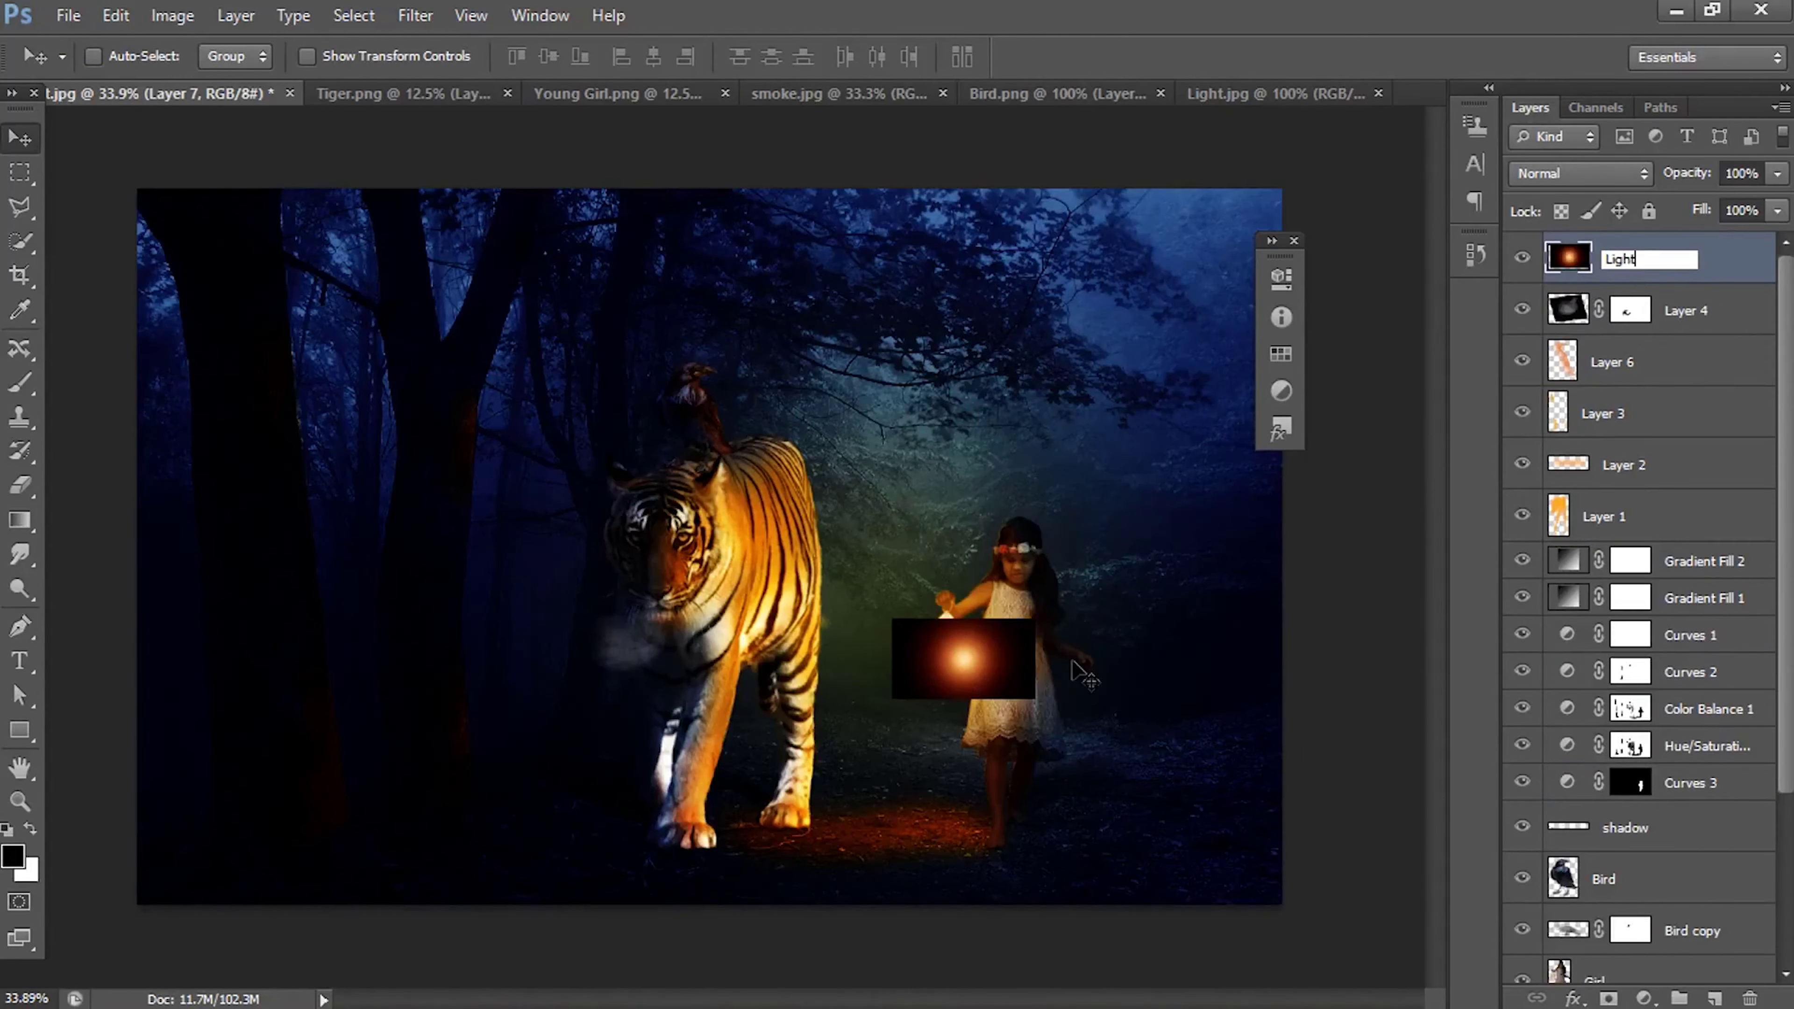
key(Return)
drag(1082, 675, 1056, 680)
Step: Set the Light layer's blend mode to Screen and nudge the glow onto the lantern
click(1580, 173)
click(1581, 224)
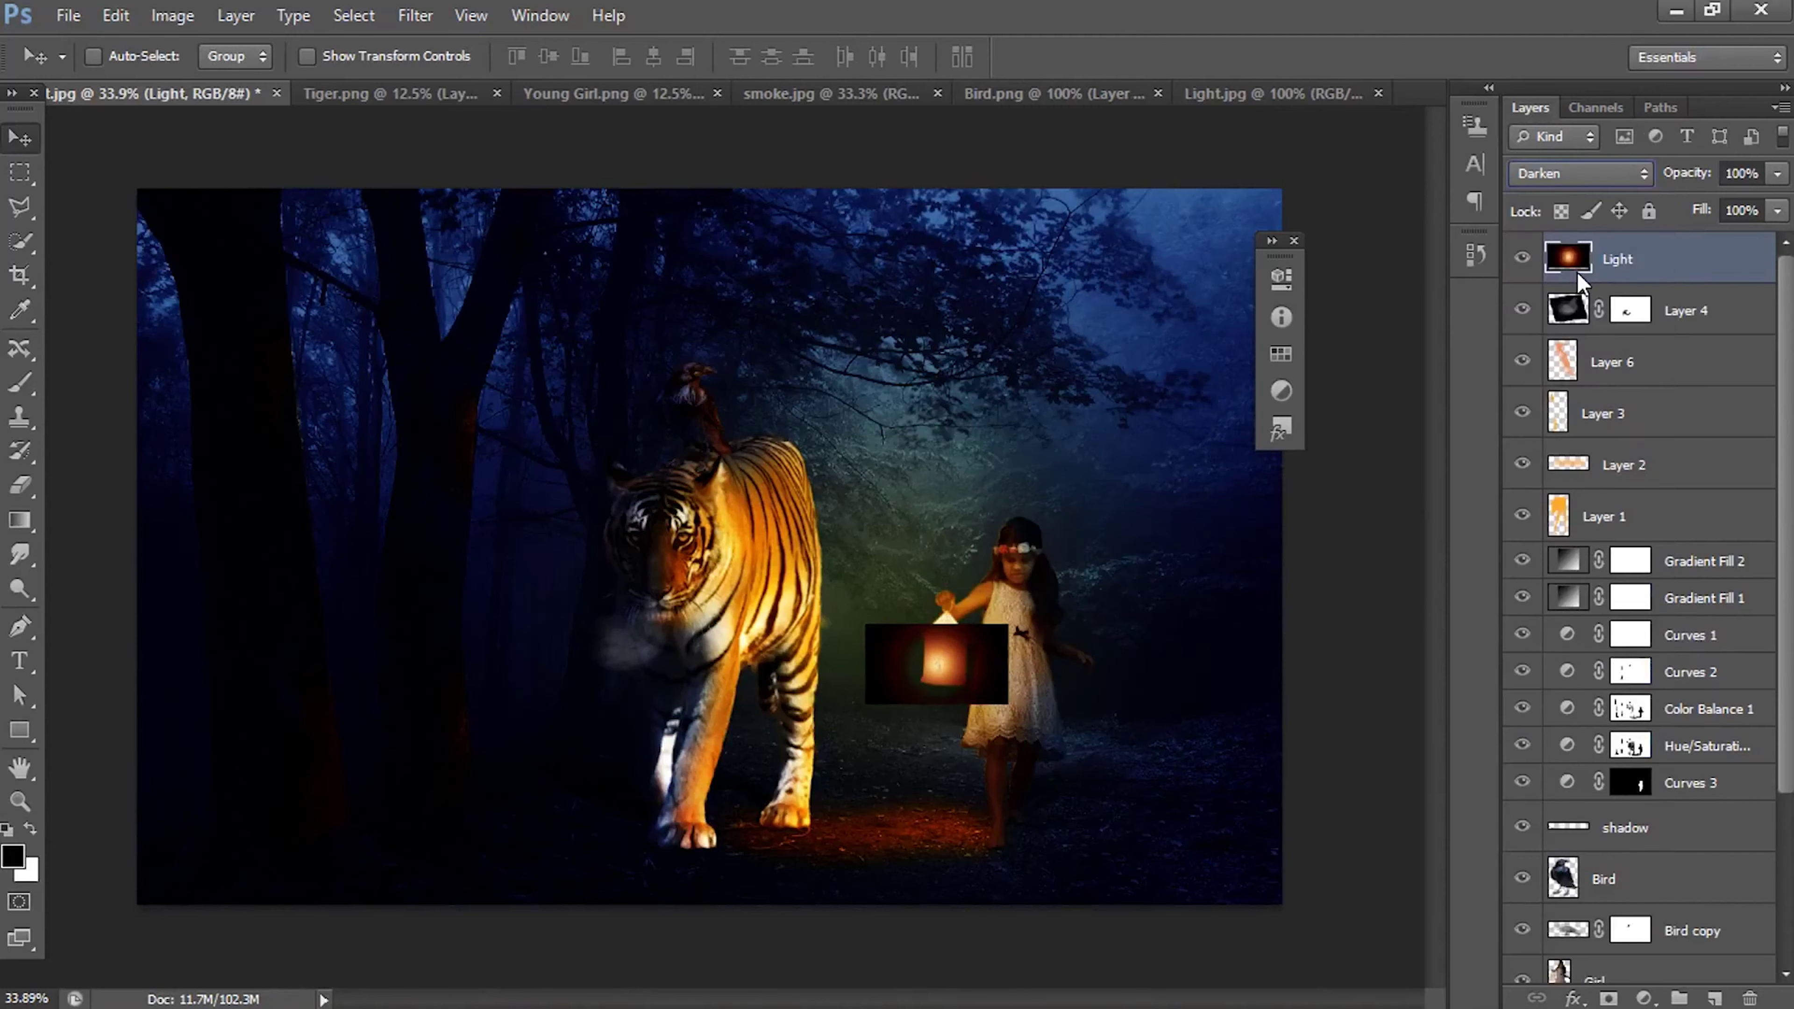
key(shift+plus)
key(shift+plus)
key(shift+plus)
key(shift+plus)
key(shift+plus)
key(shift+plus)
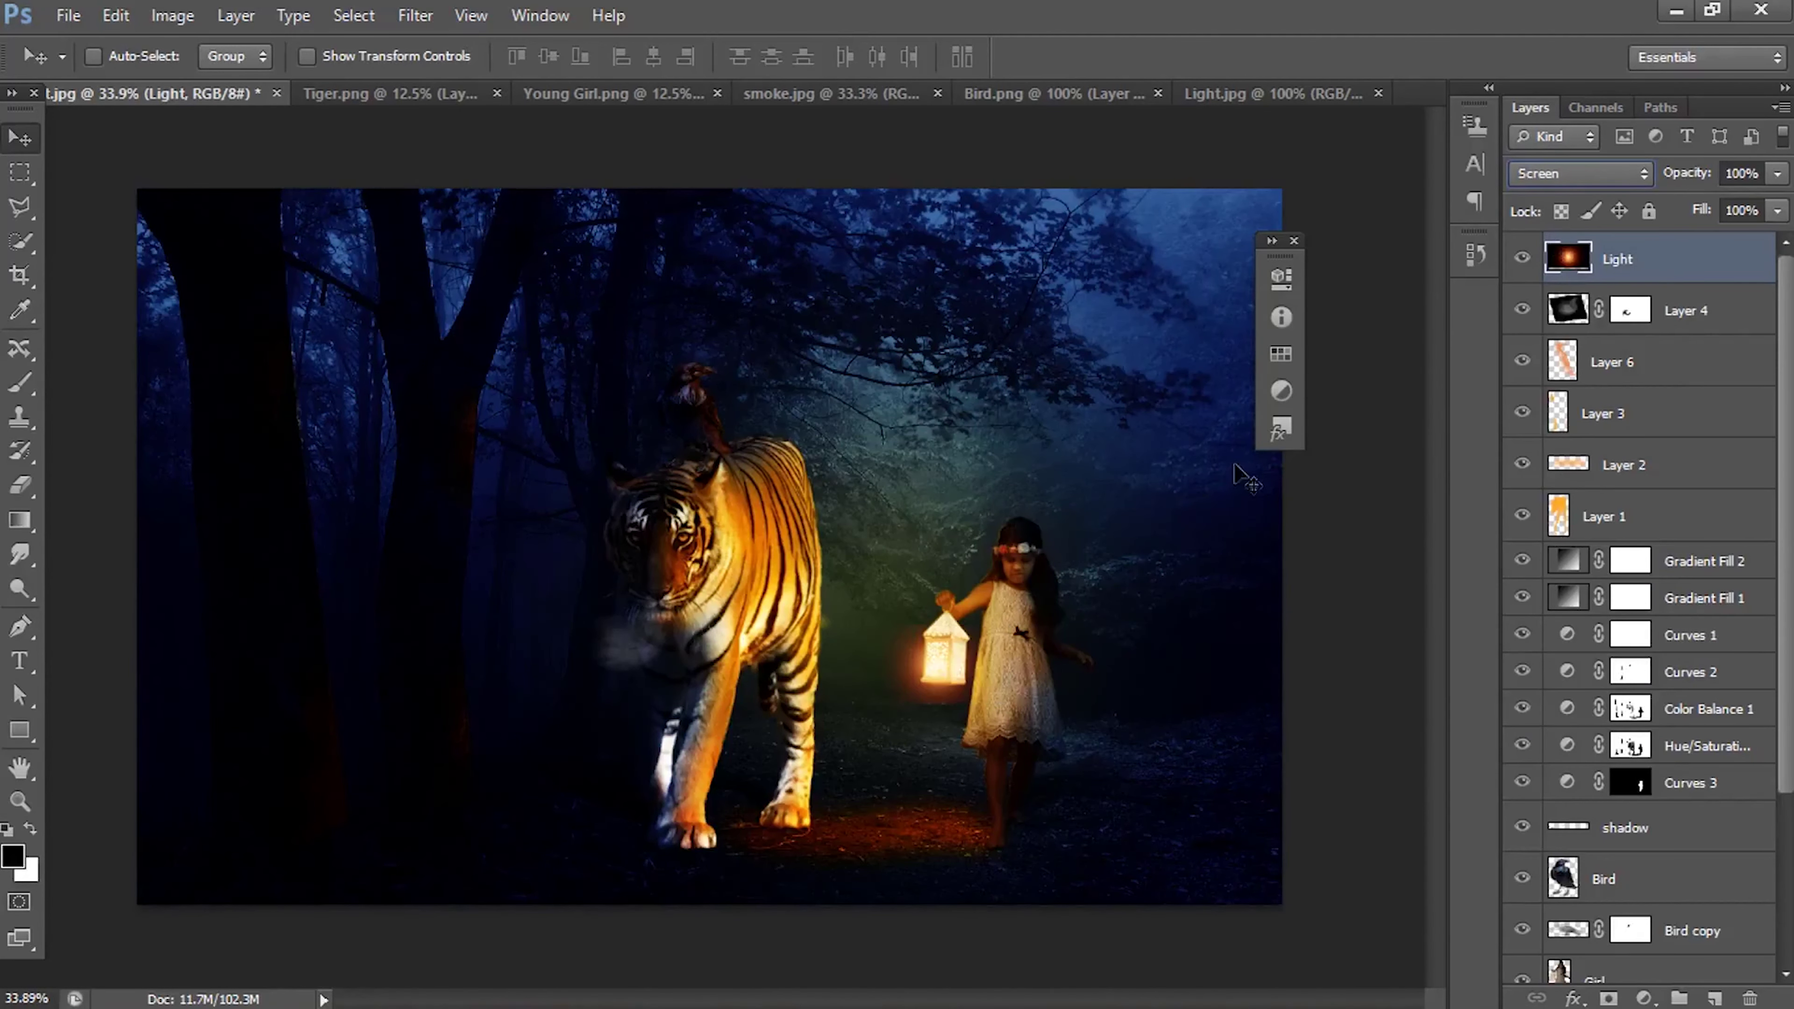
drag(946, 671, 961, 626)
Step: Add a layer mask to Light and set a soft brush at about 41% opacity
click(1608, 999)
scroll(973, 733, up, 2)
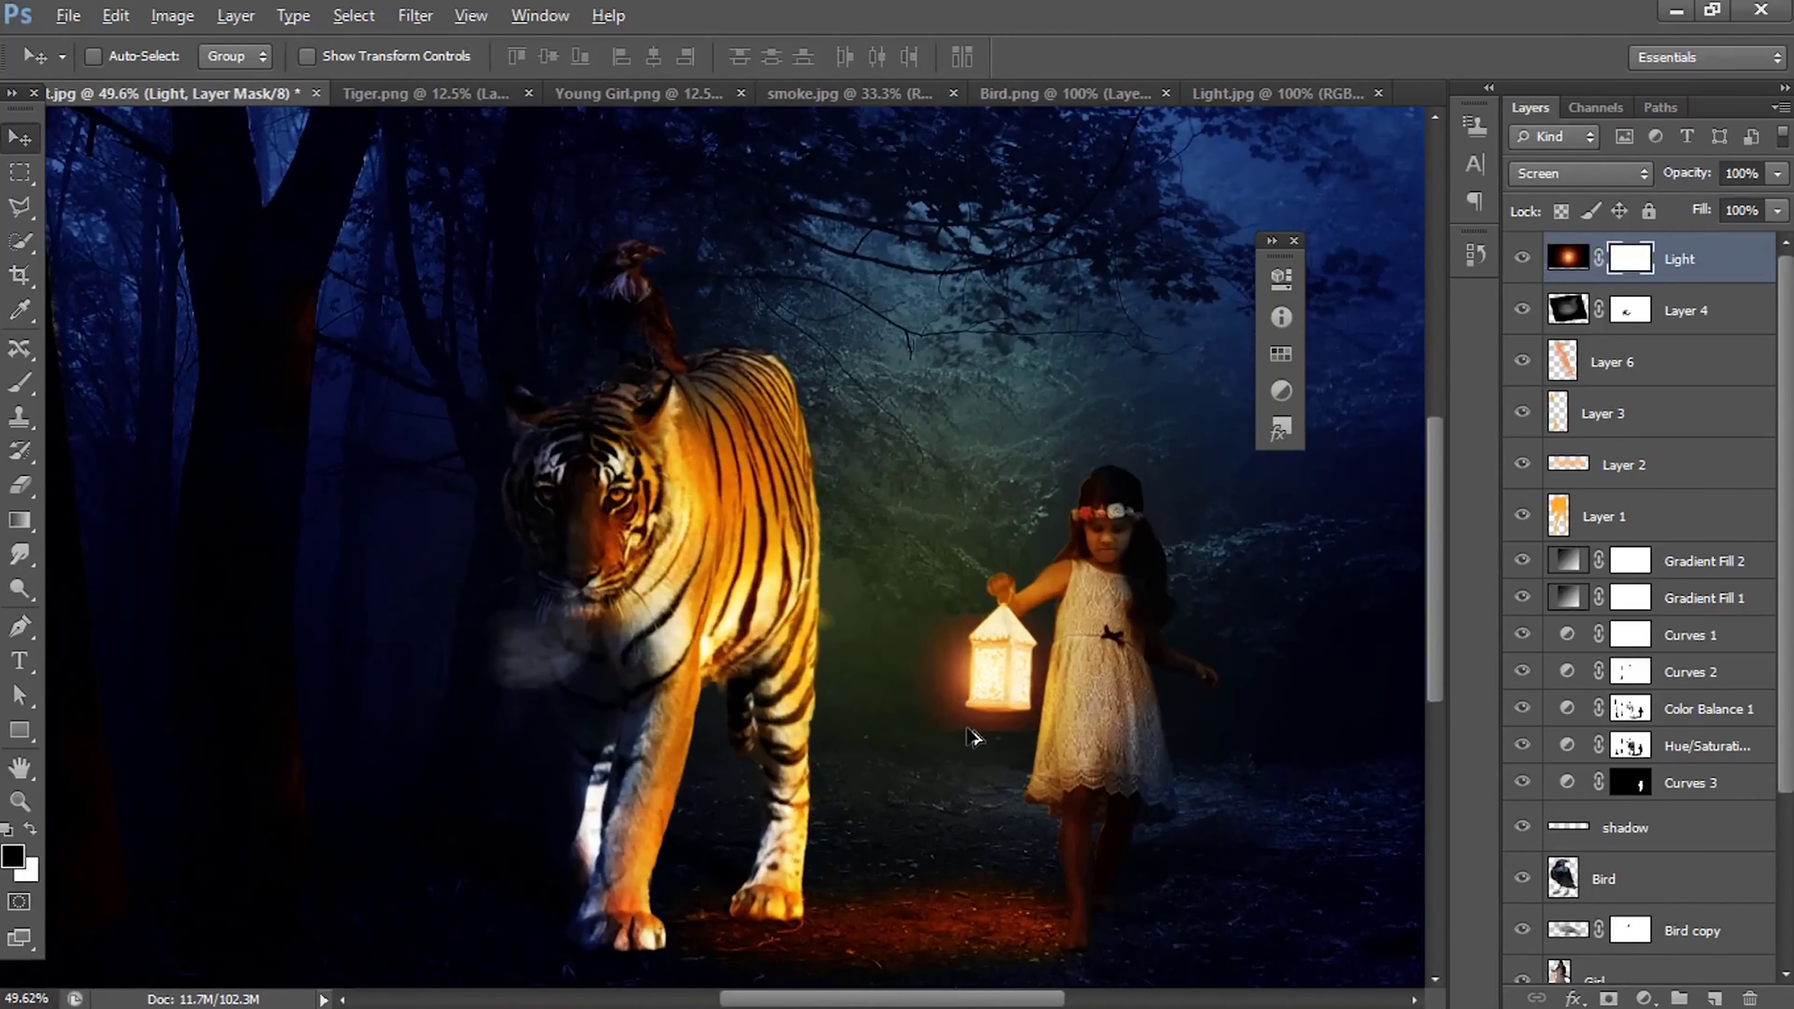
scroll(1024, 678, up, 2)
key(b)
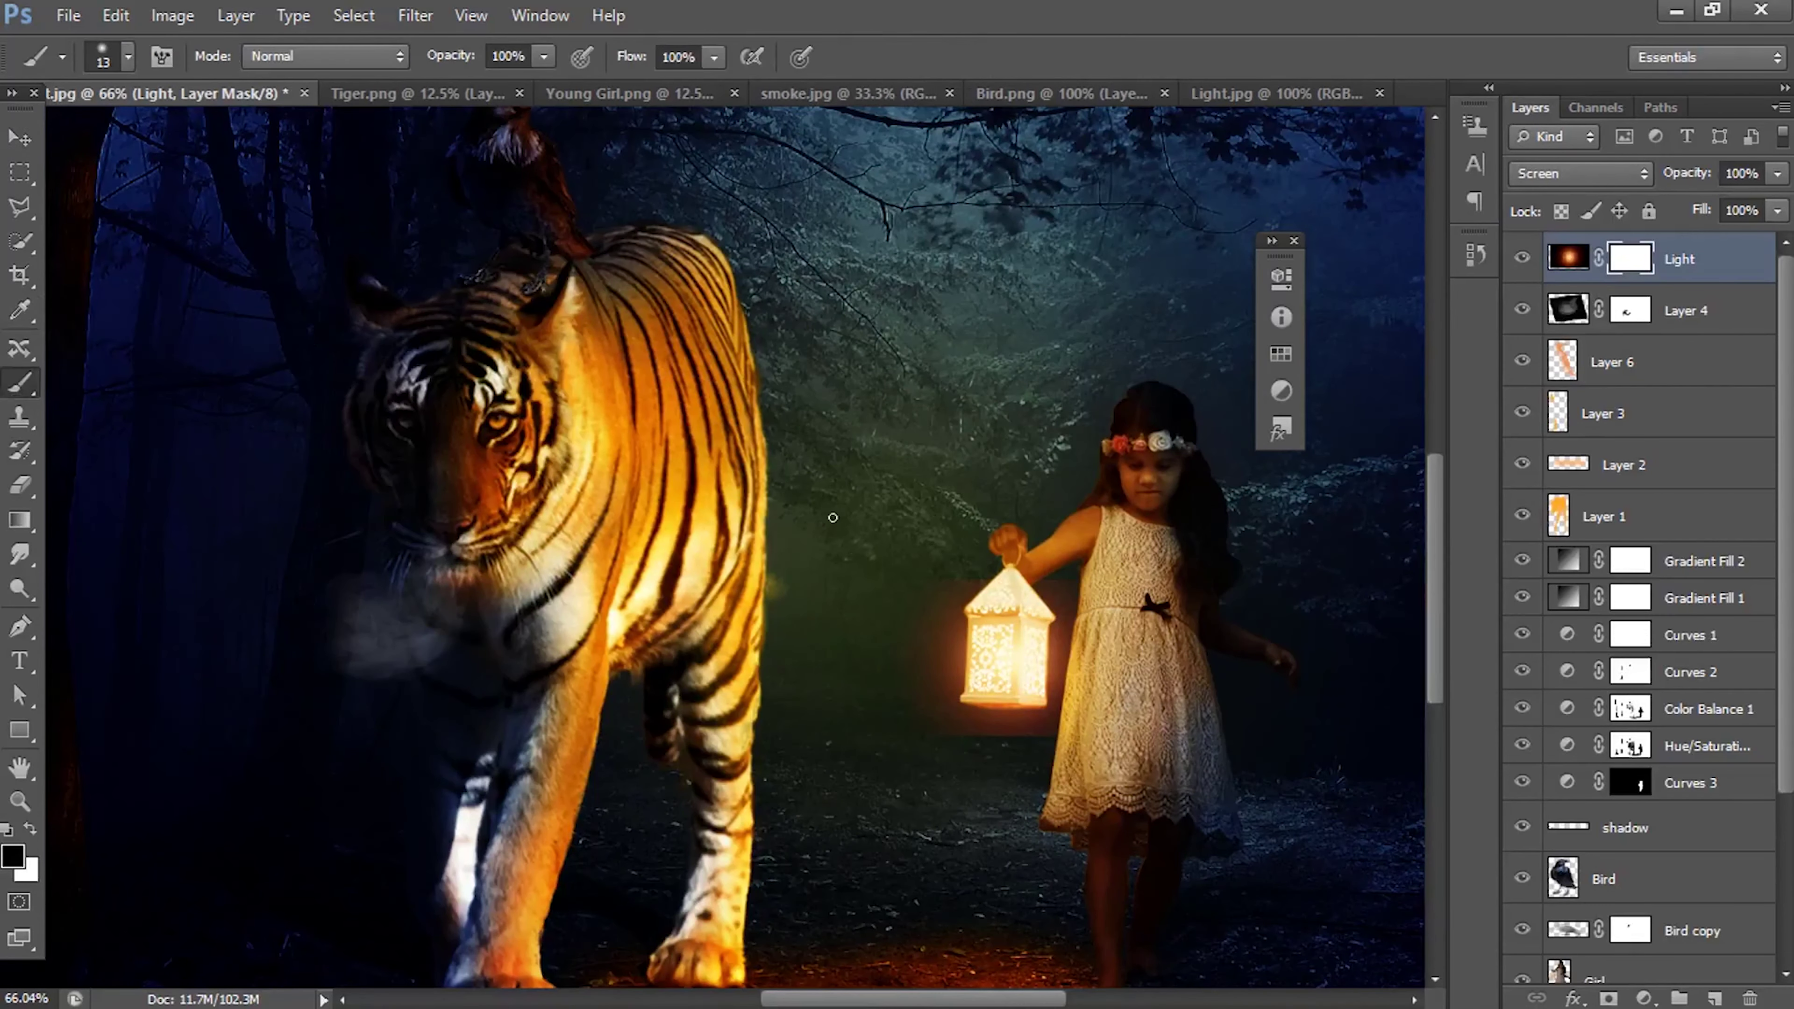
right_click(902, 577)
drag(544, 57, 464, 88)
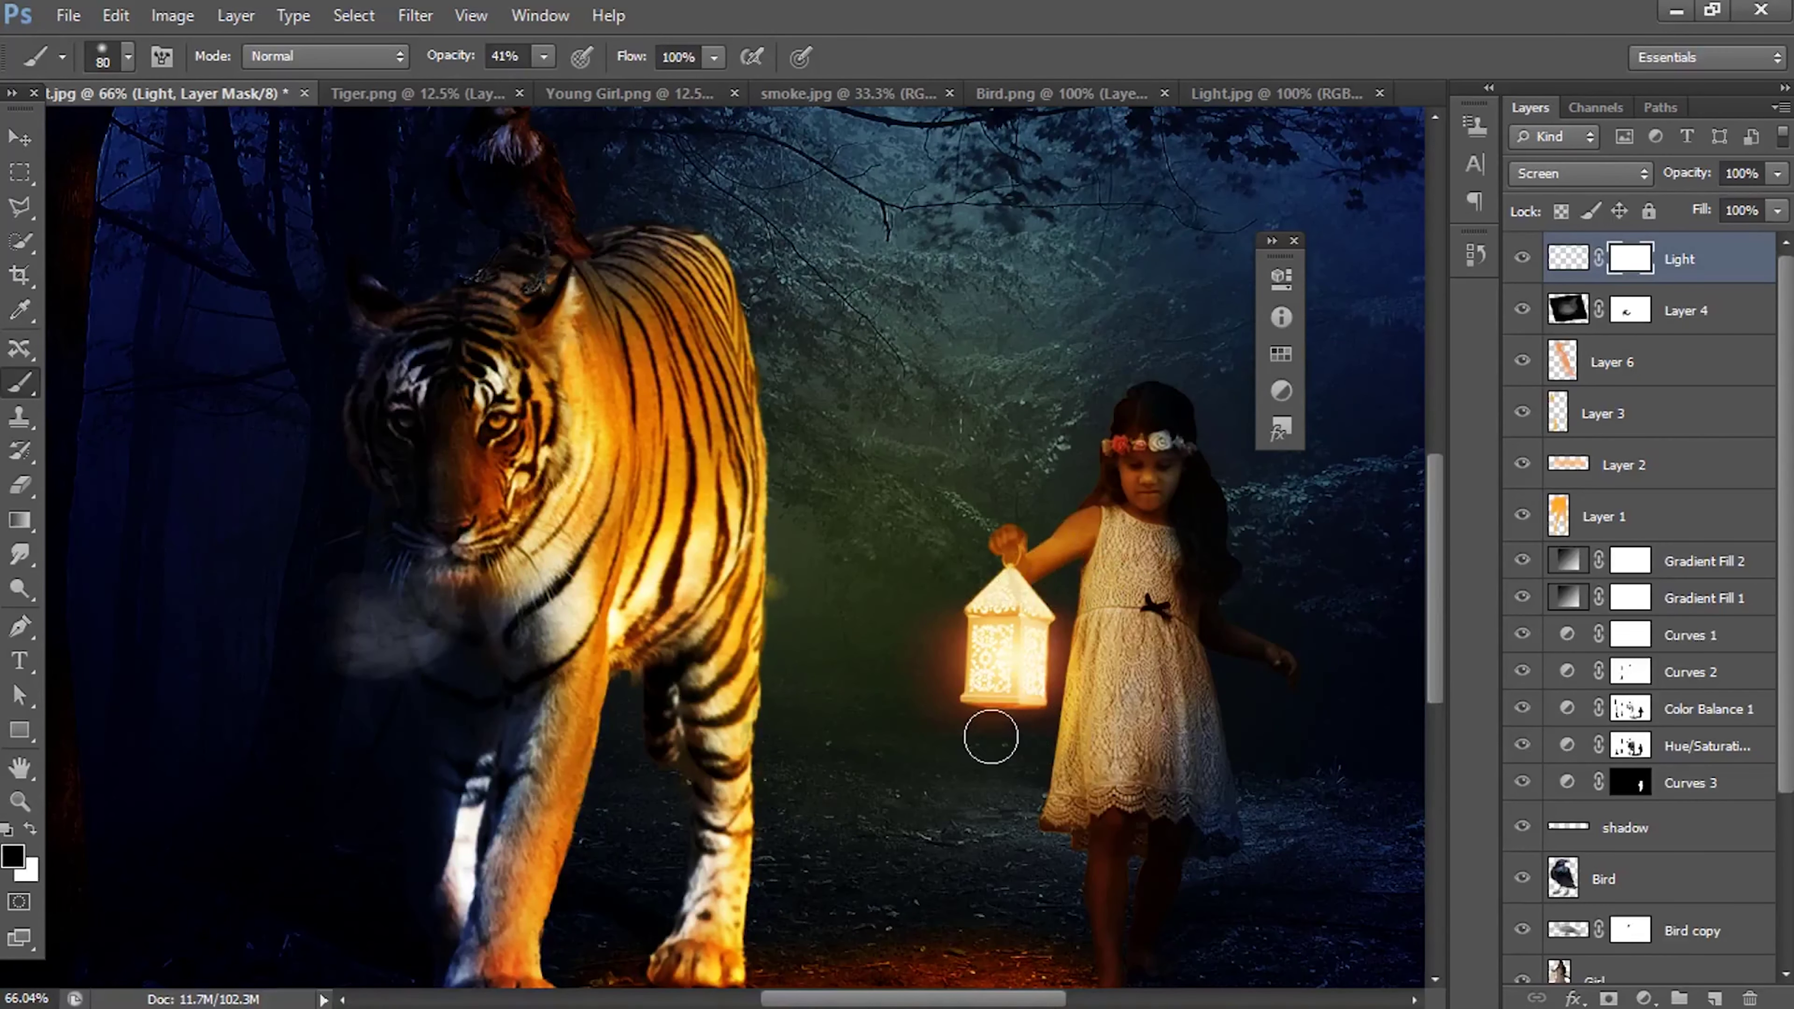
key(v)
scroll(821, 533, down, 2)
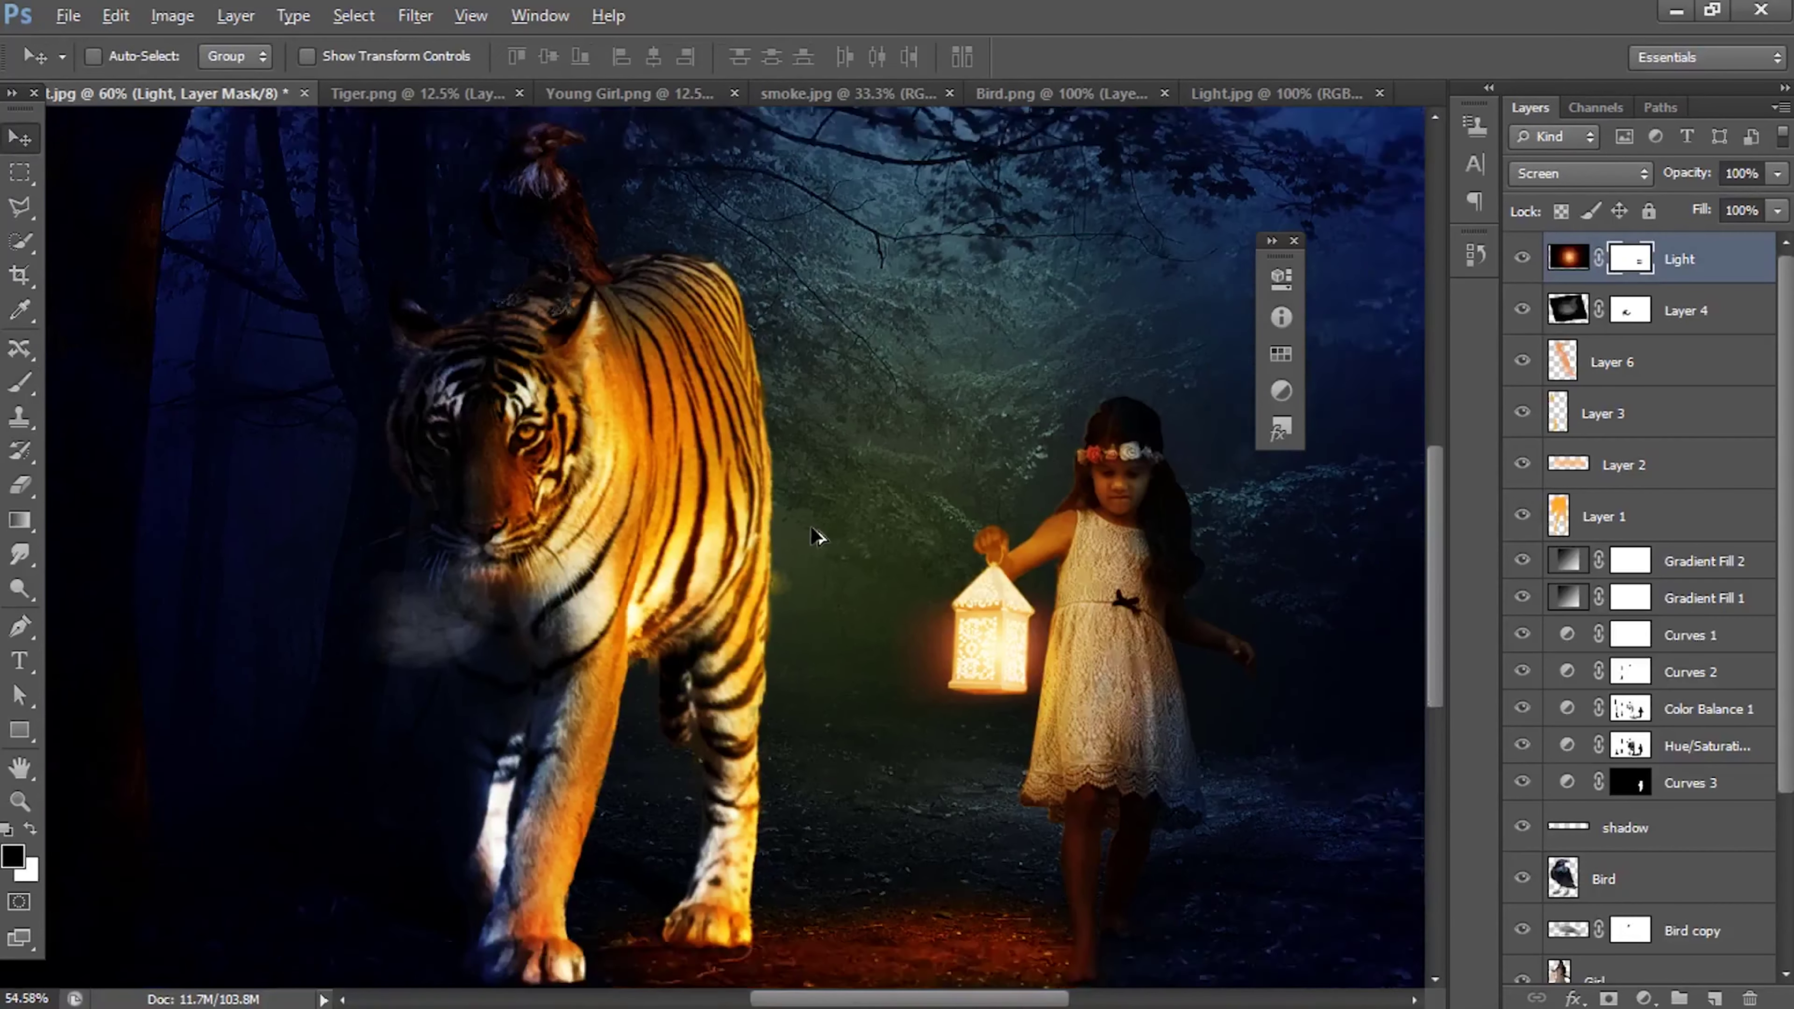
scroll(889, 509, down, 3)
Step: Add a Hue/Saturation adjustment layer with Saturation -22
click(1661, 997)
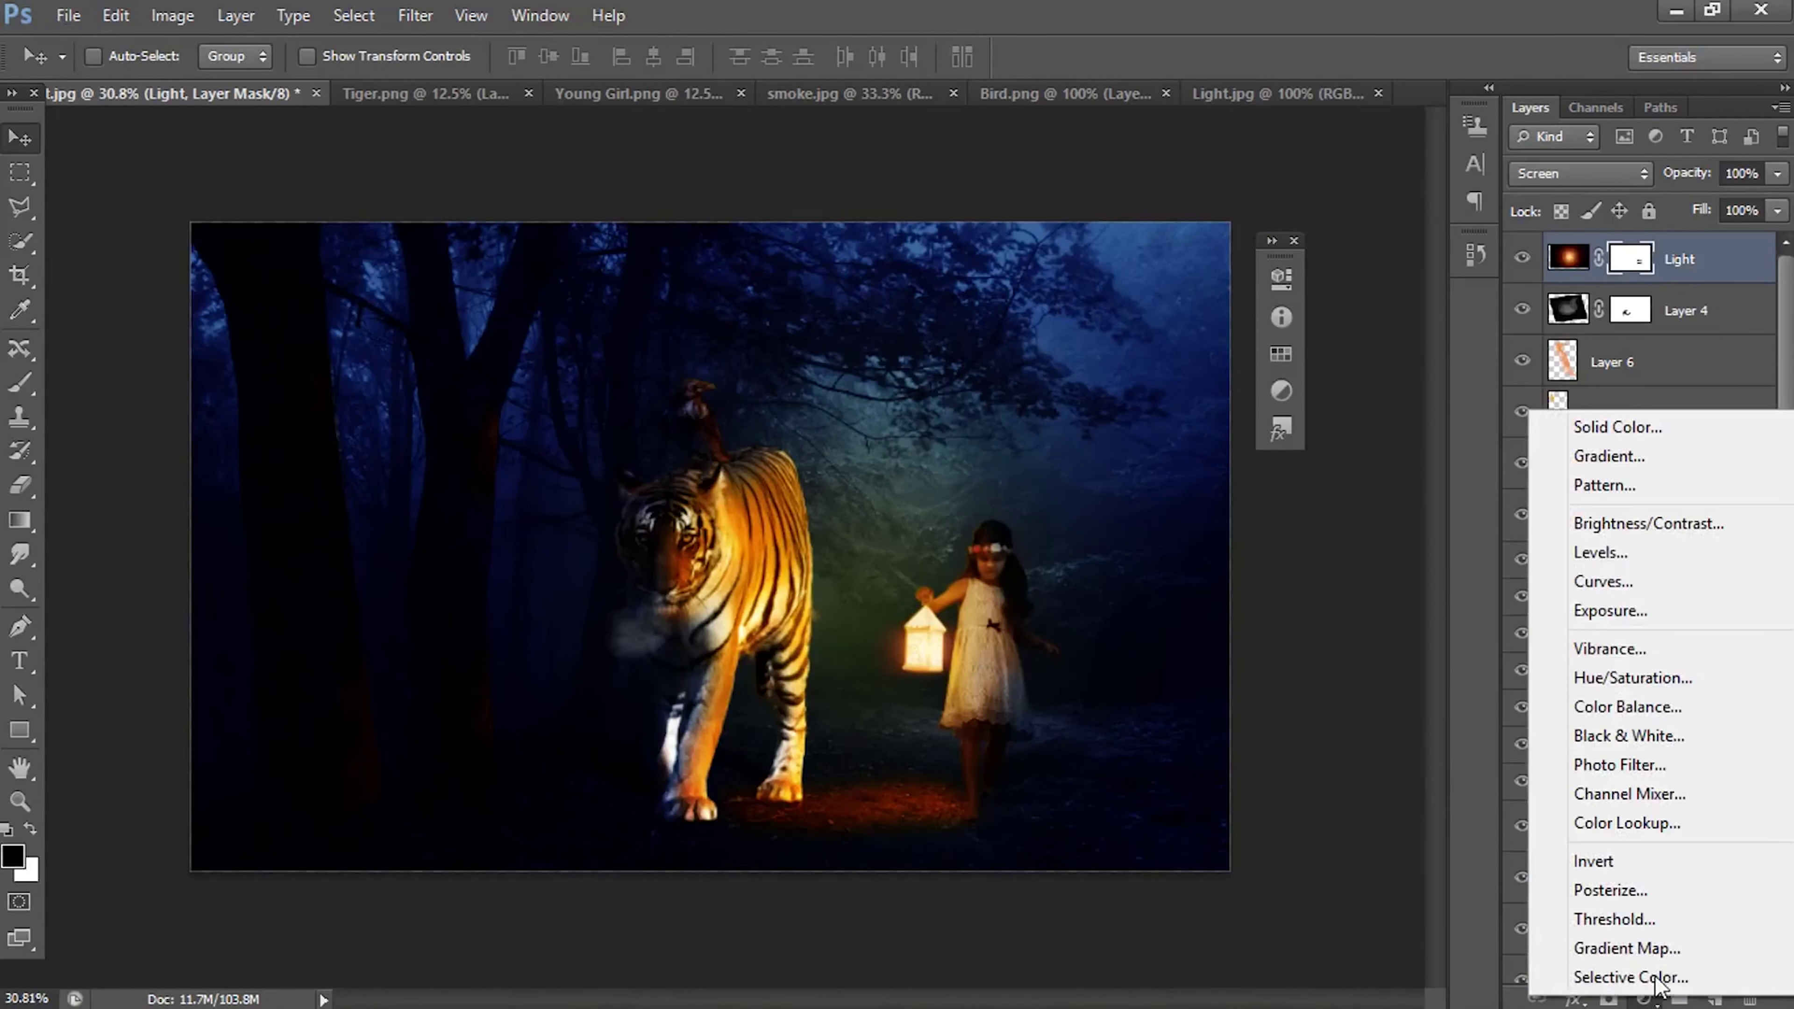
click(1621, 676)
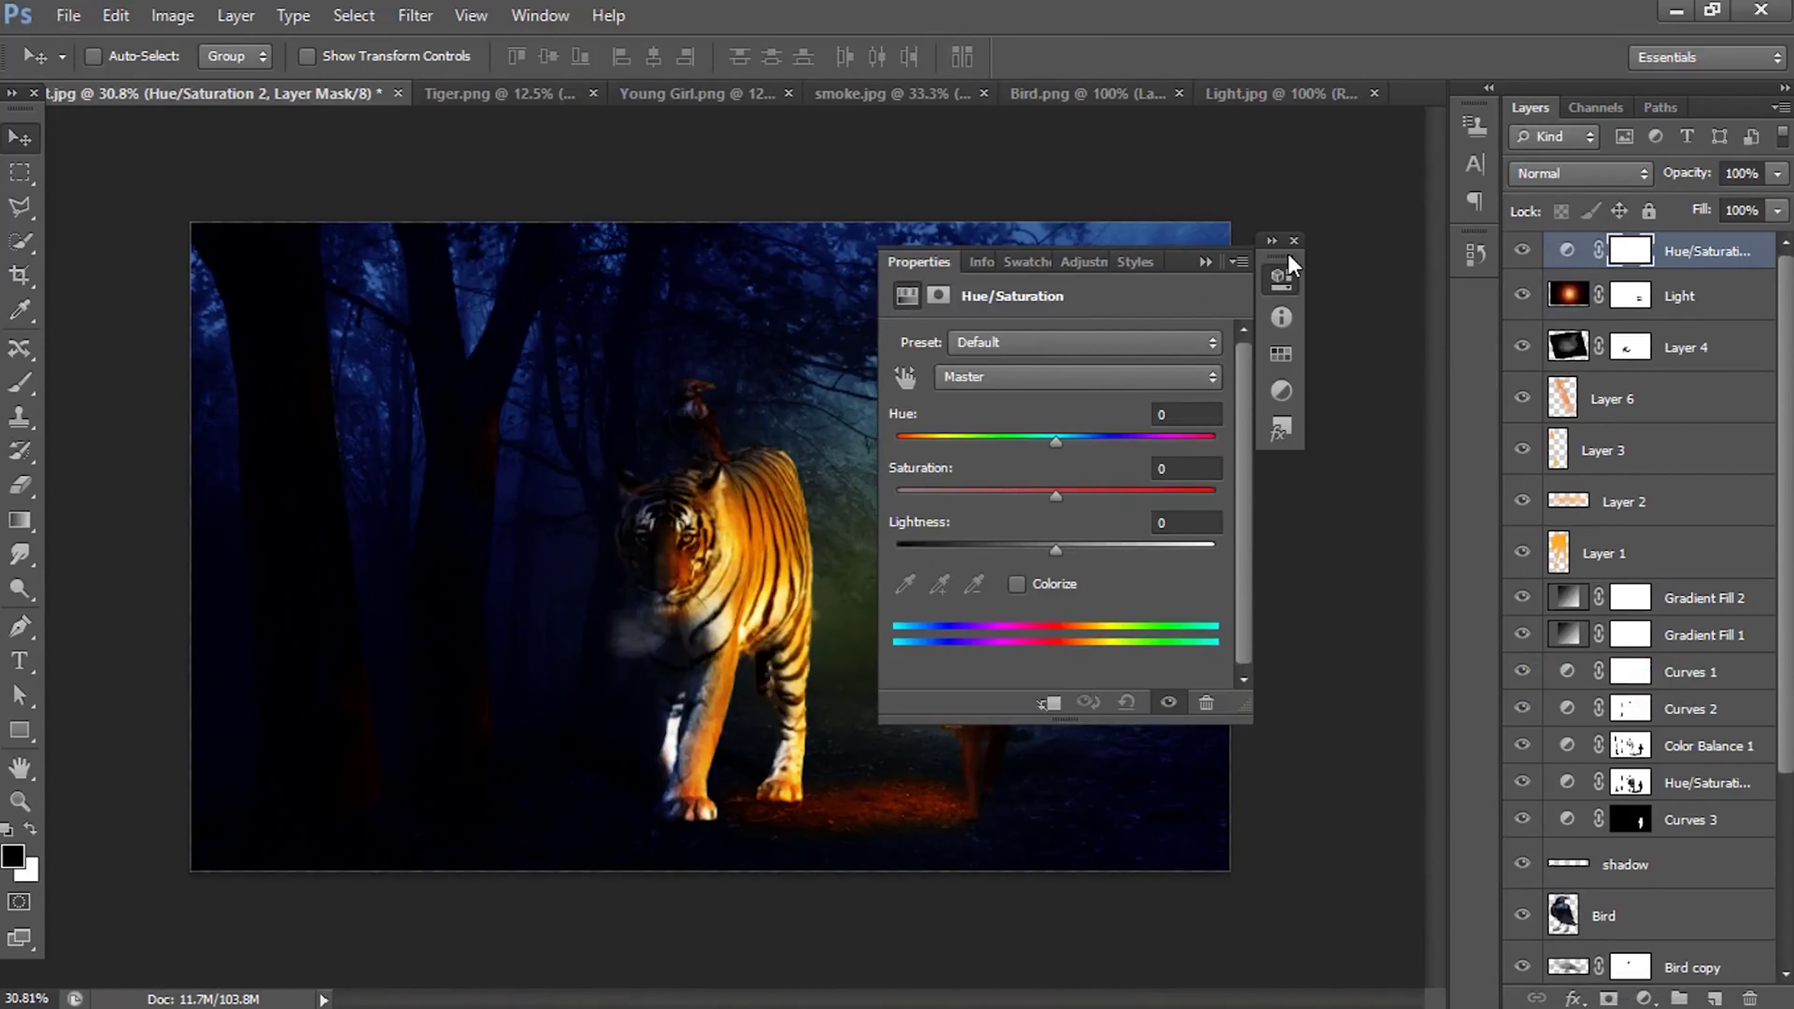
drag(1289, 266, 1643, 153)
drag(1365, 388, 1383, 389)
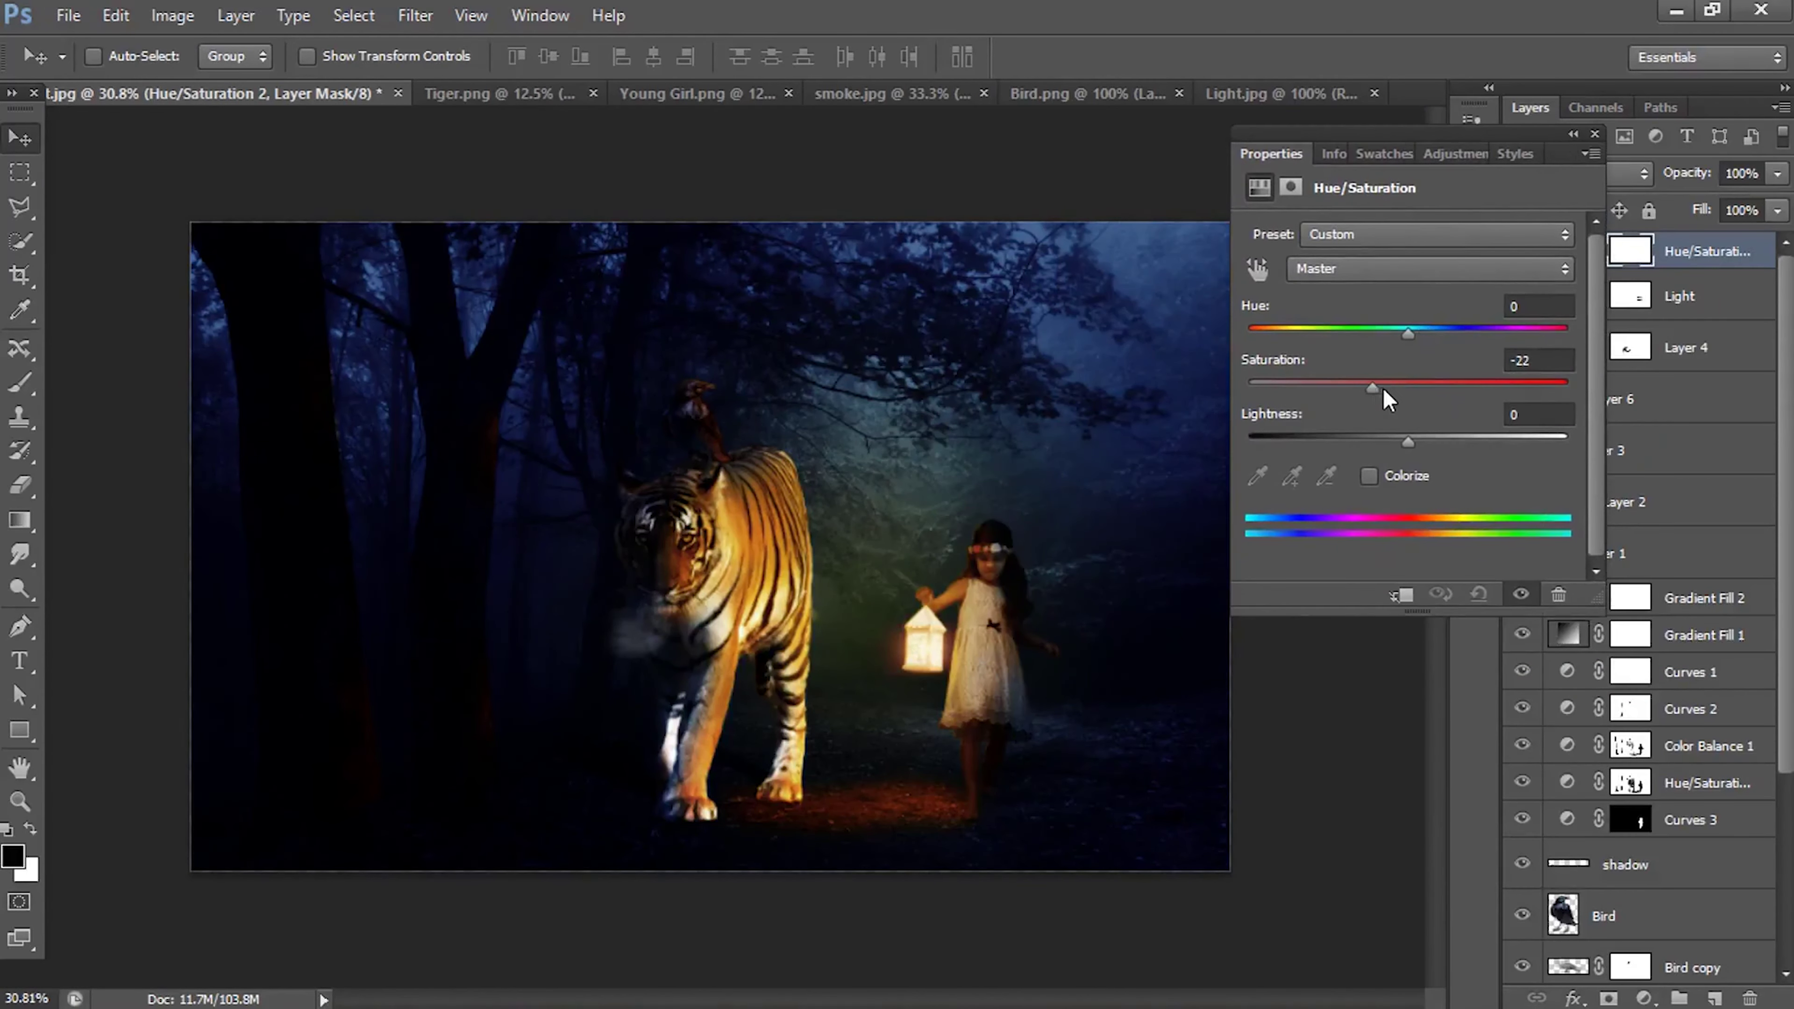
click(1595, 133)
Step: Add a Curves adjustment layer with the curve raised to brighten the image
click(1644, 998)
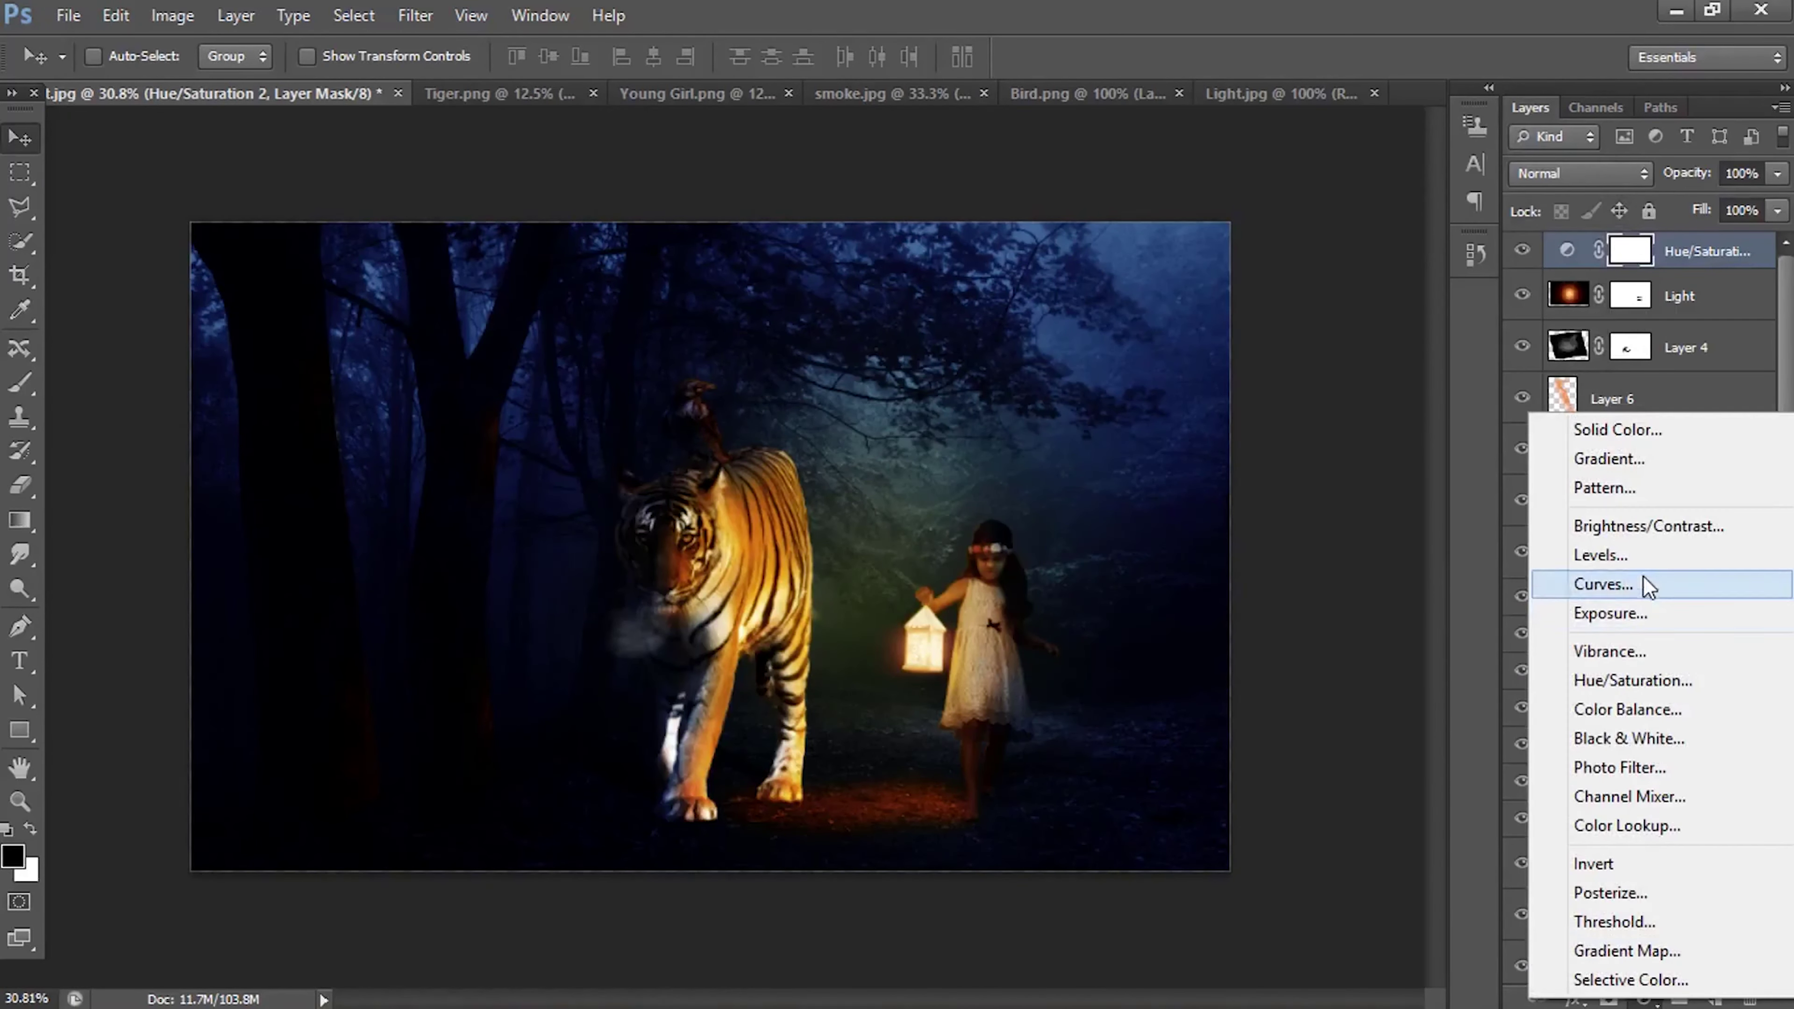
click(1539, 581)
drag(1507, 350, 1508, 333)
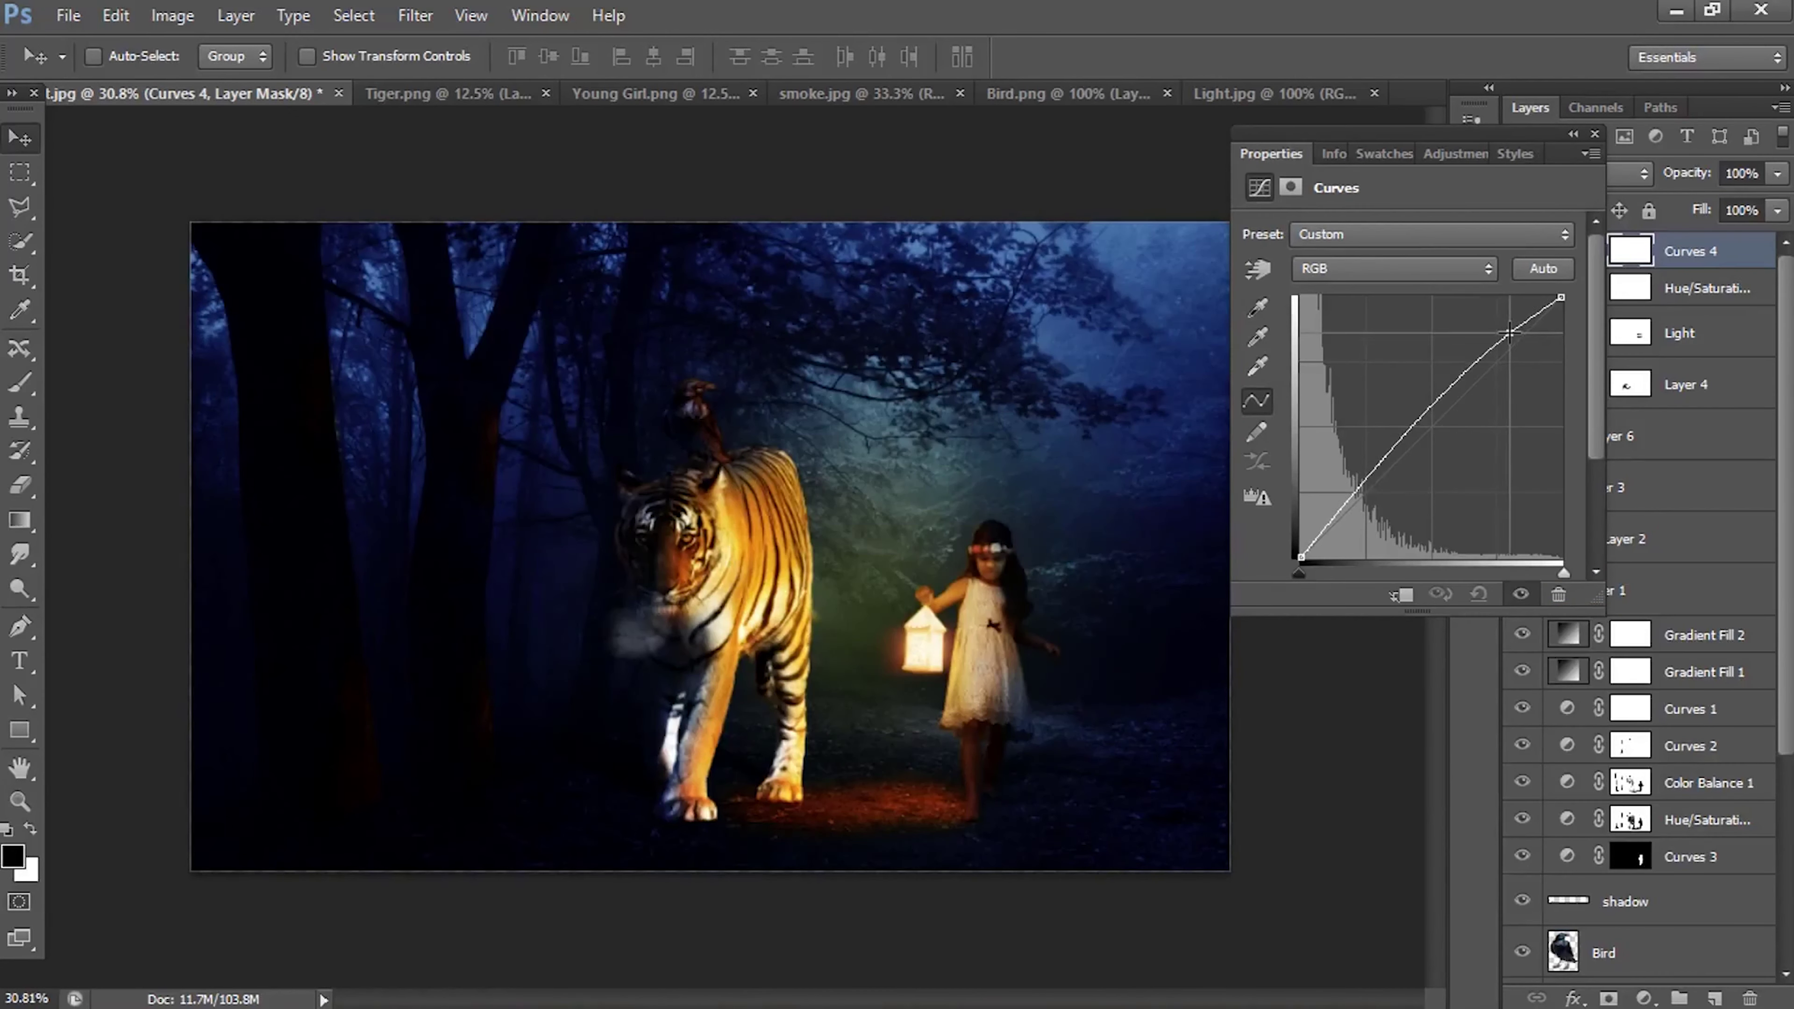
click(1595, 134)
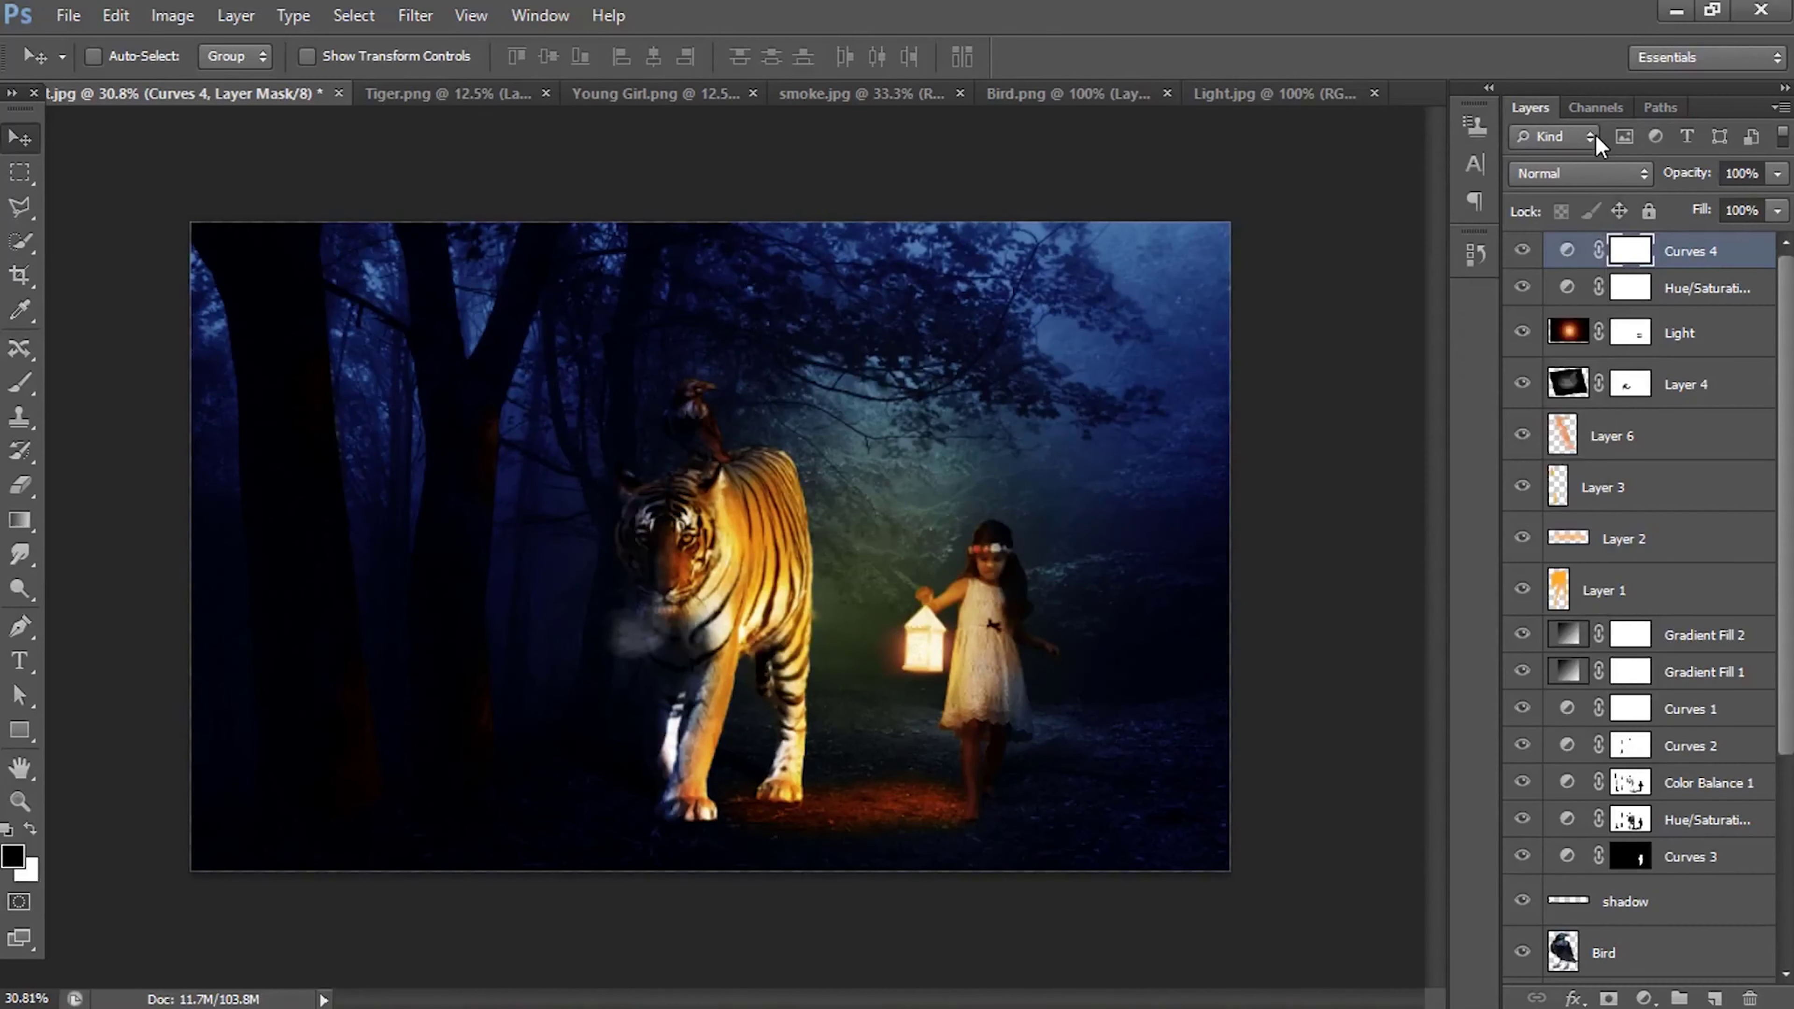
Step: Add an Exposure adjustment layer with a slightly raised offset
click(1644, 998)
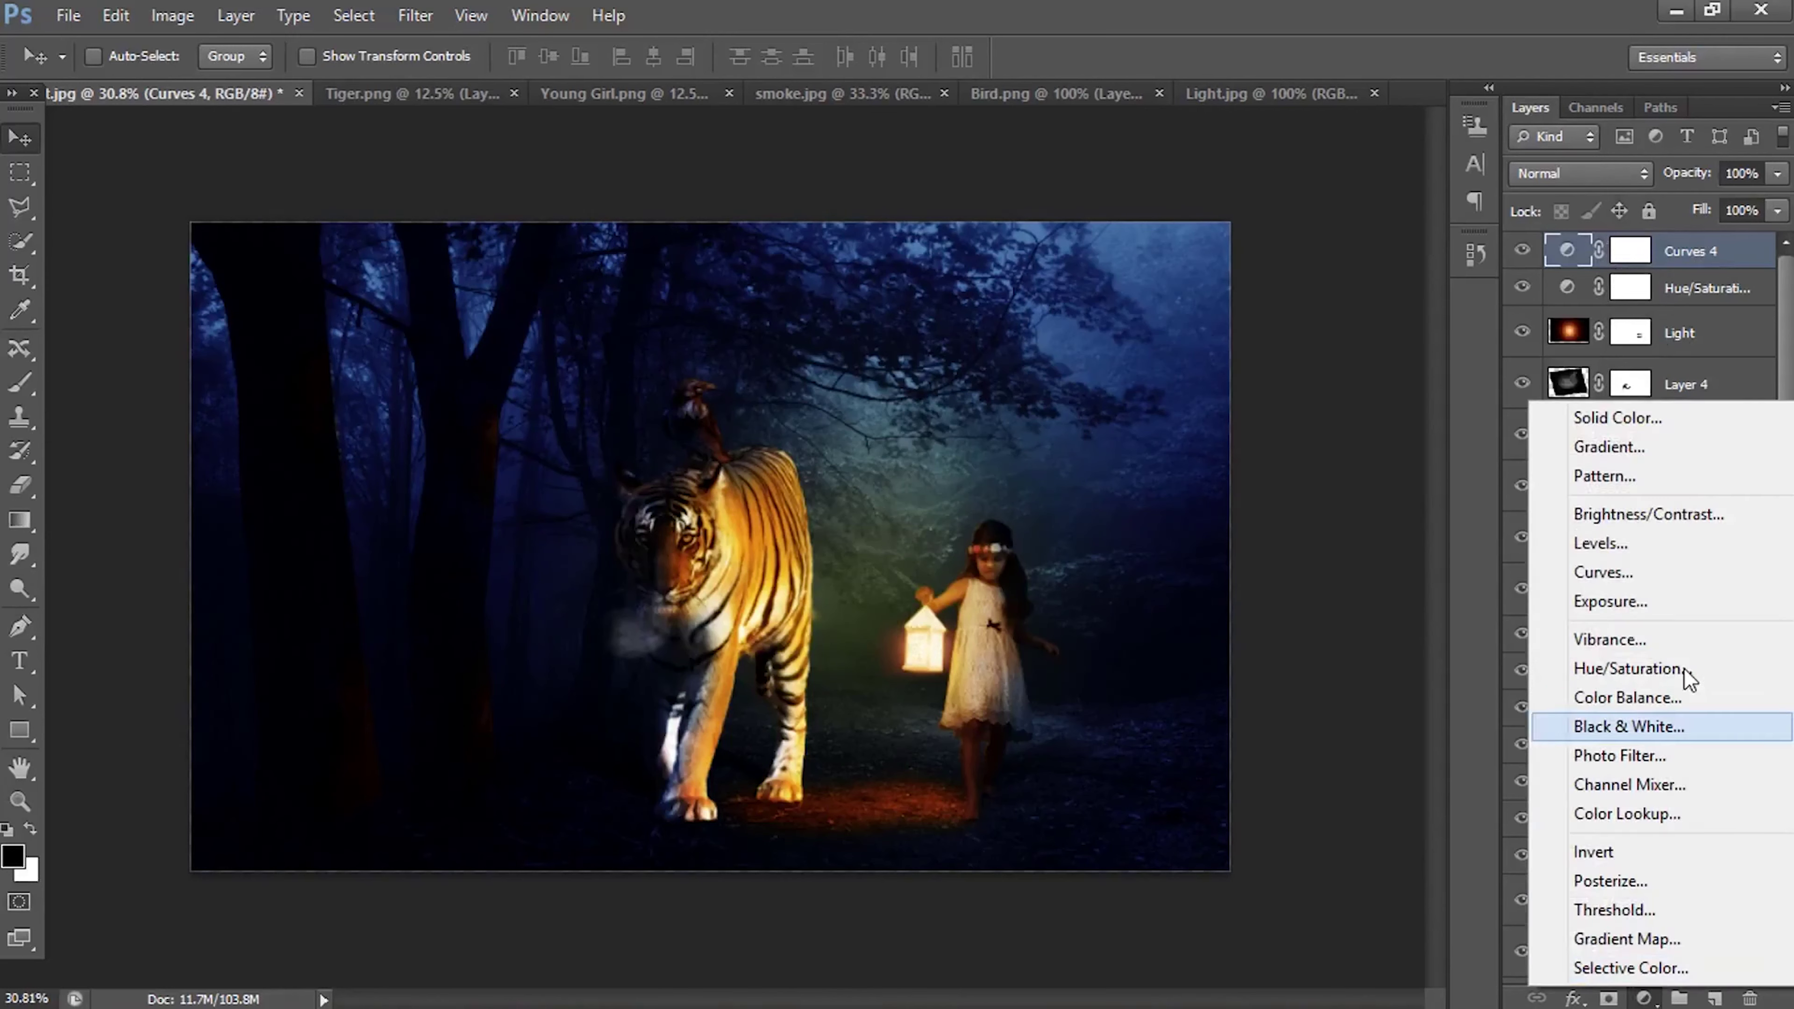
click(1624, 602)
drag(1408, 357, 1408, 357)
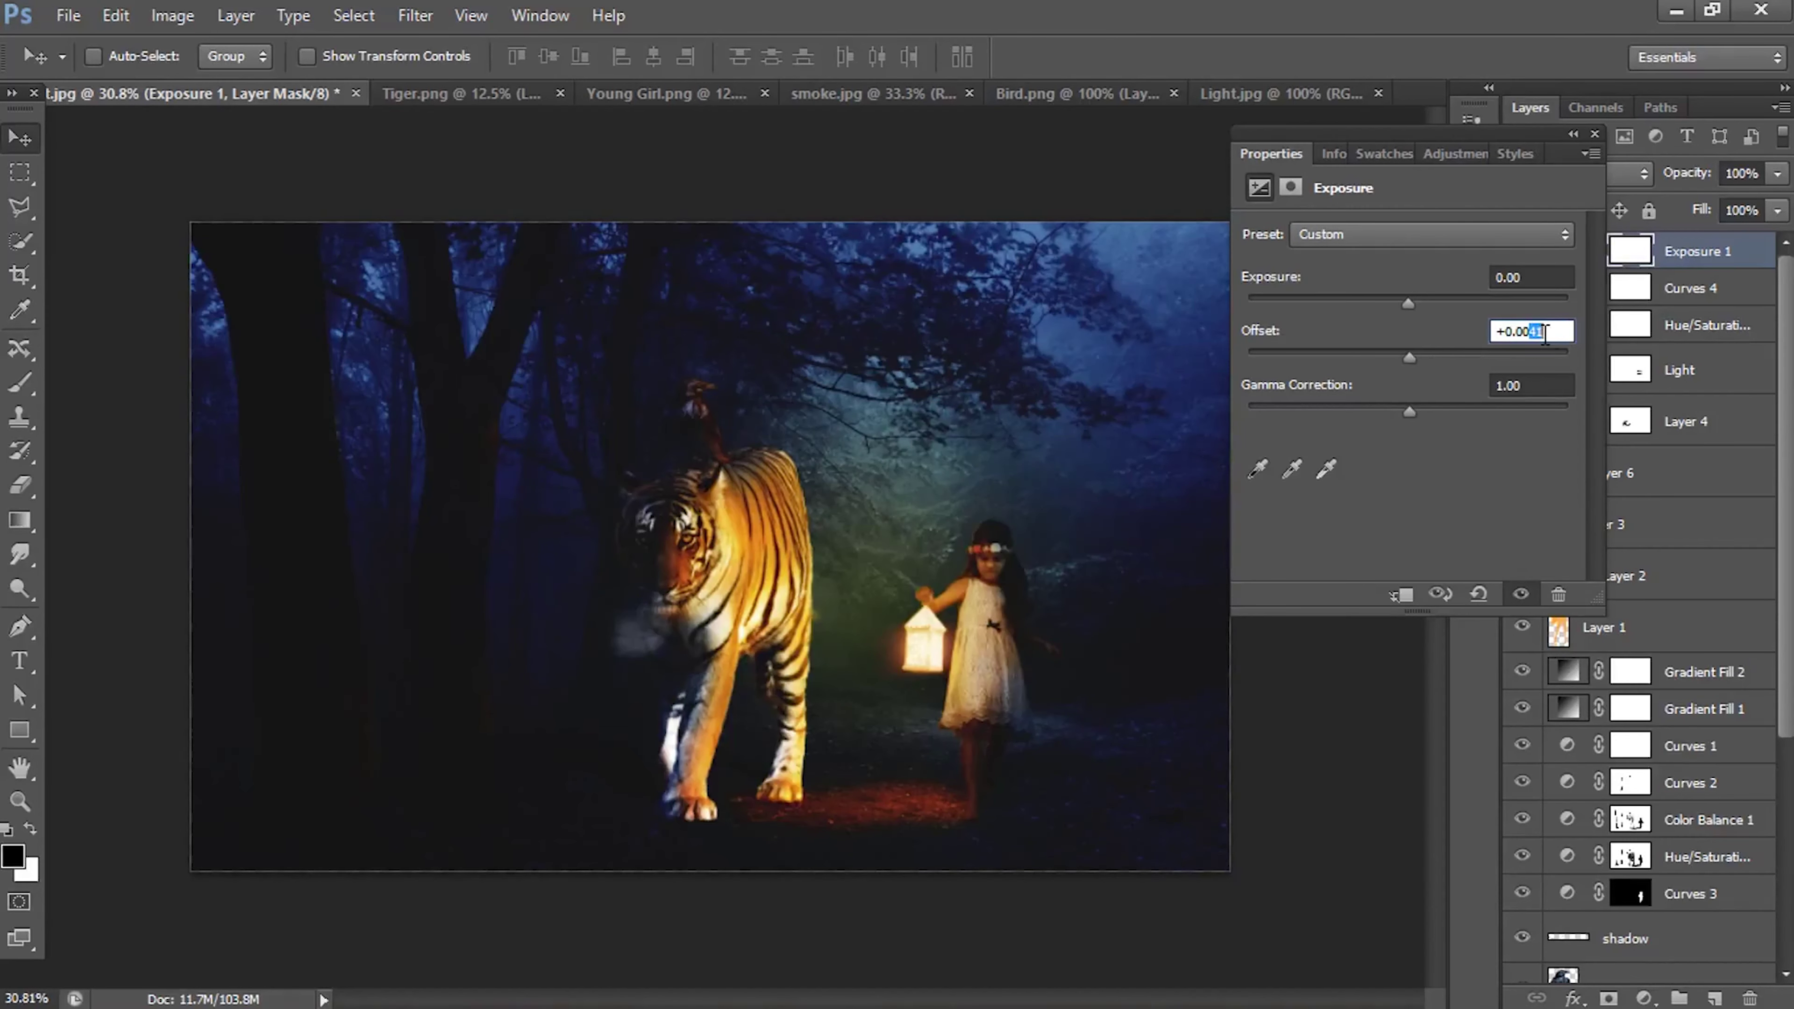
click(1595, 134)
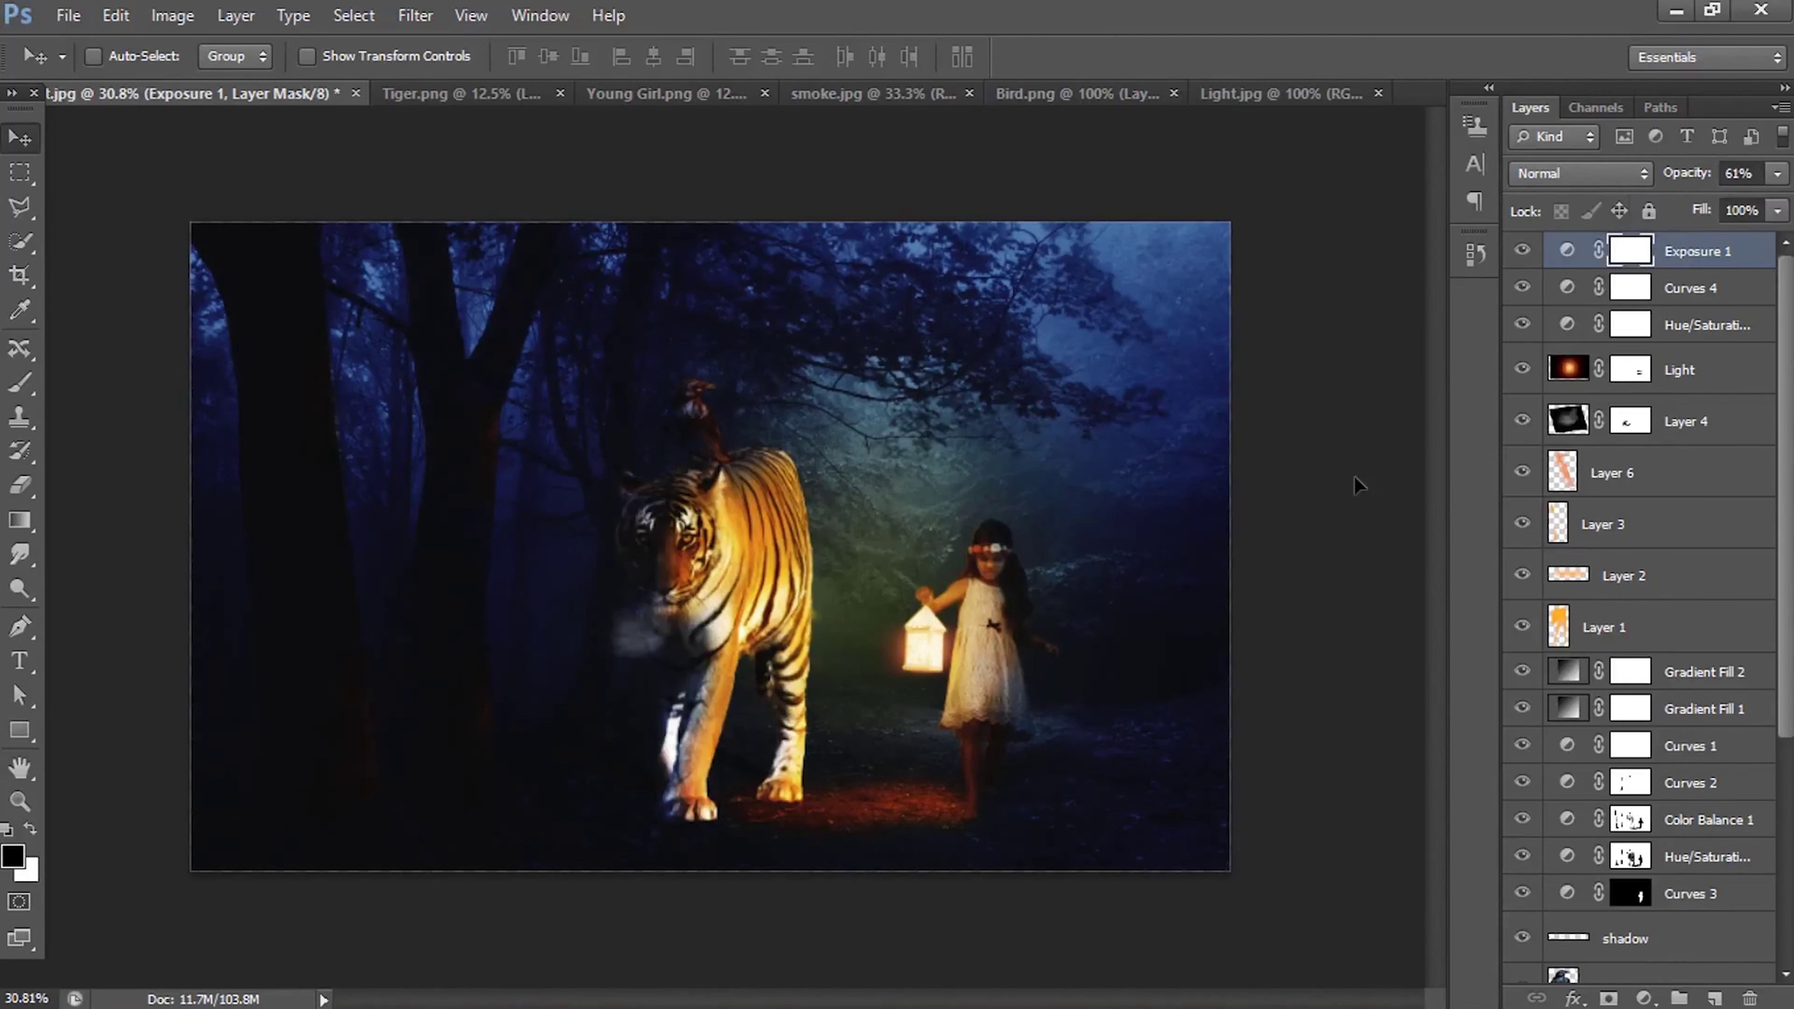
Step: Add a Curves adjustment above Gradient Fill 2 and lift the RGB curve to brighten
click(1716, 258)
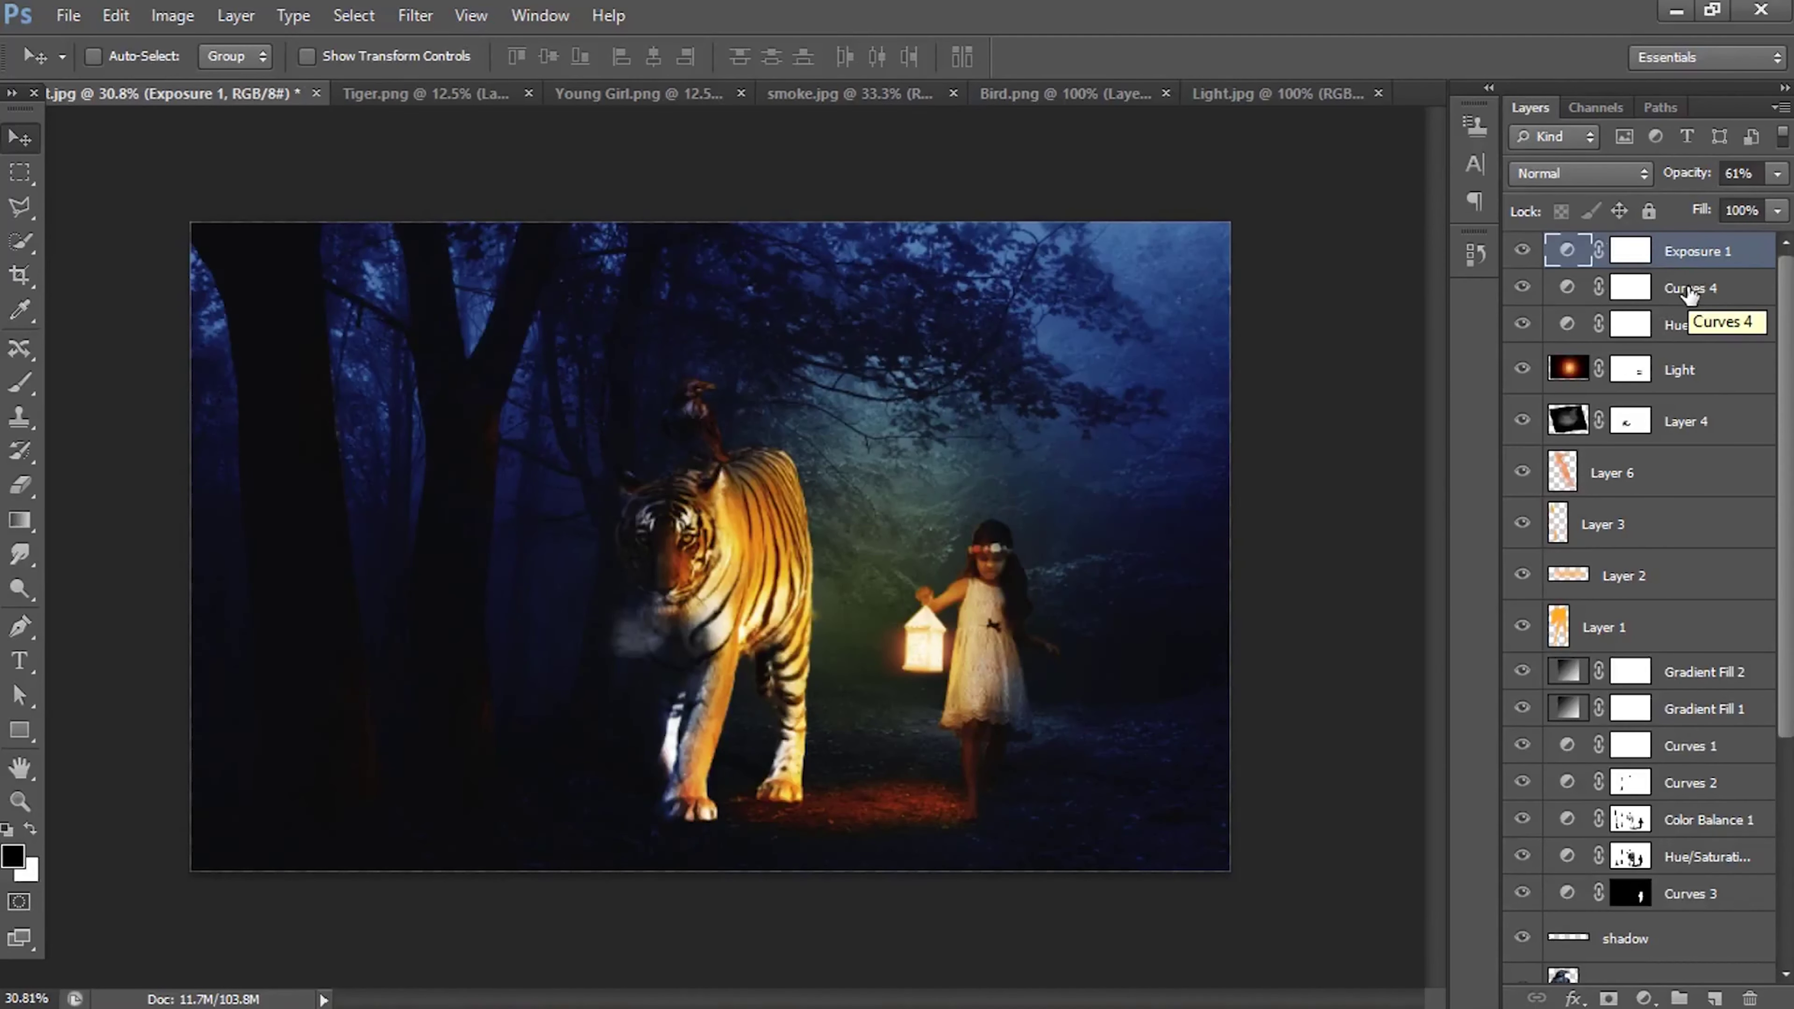
click(1723, 675)
click(1644, 998)
click(1596, 573)
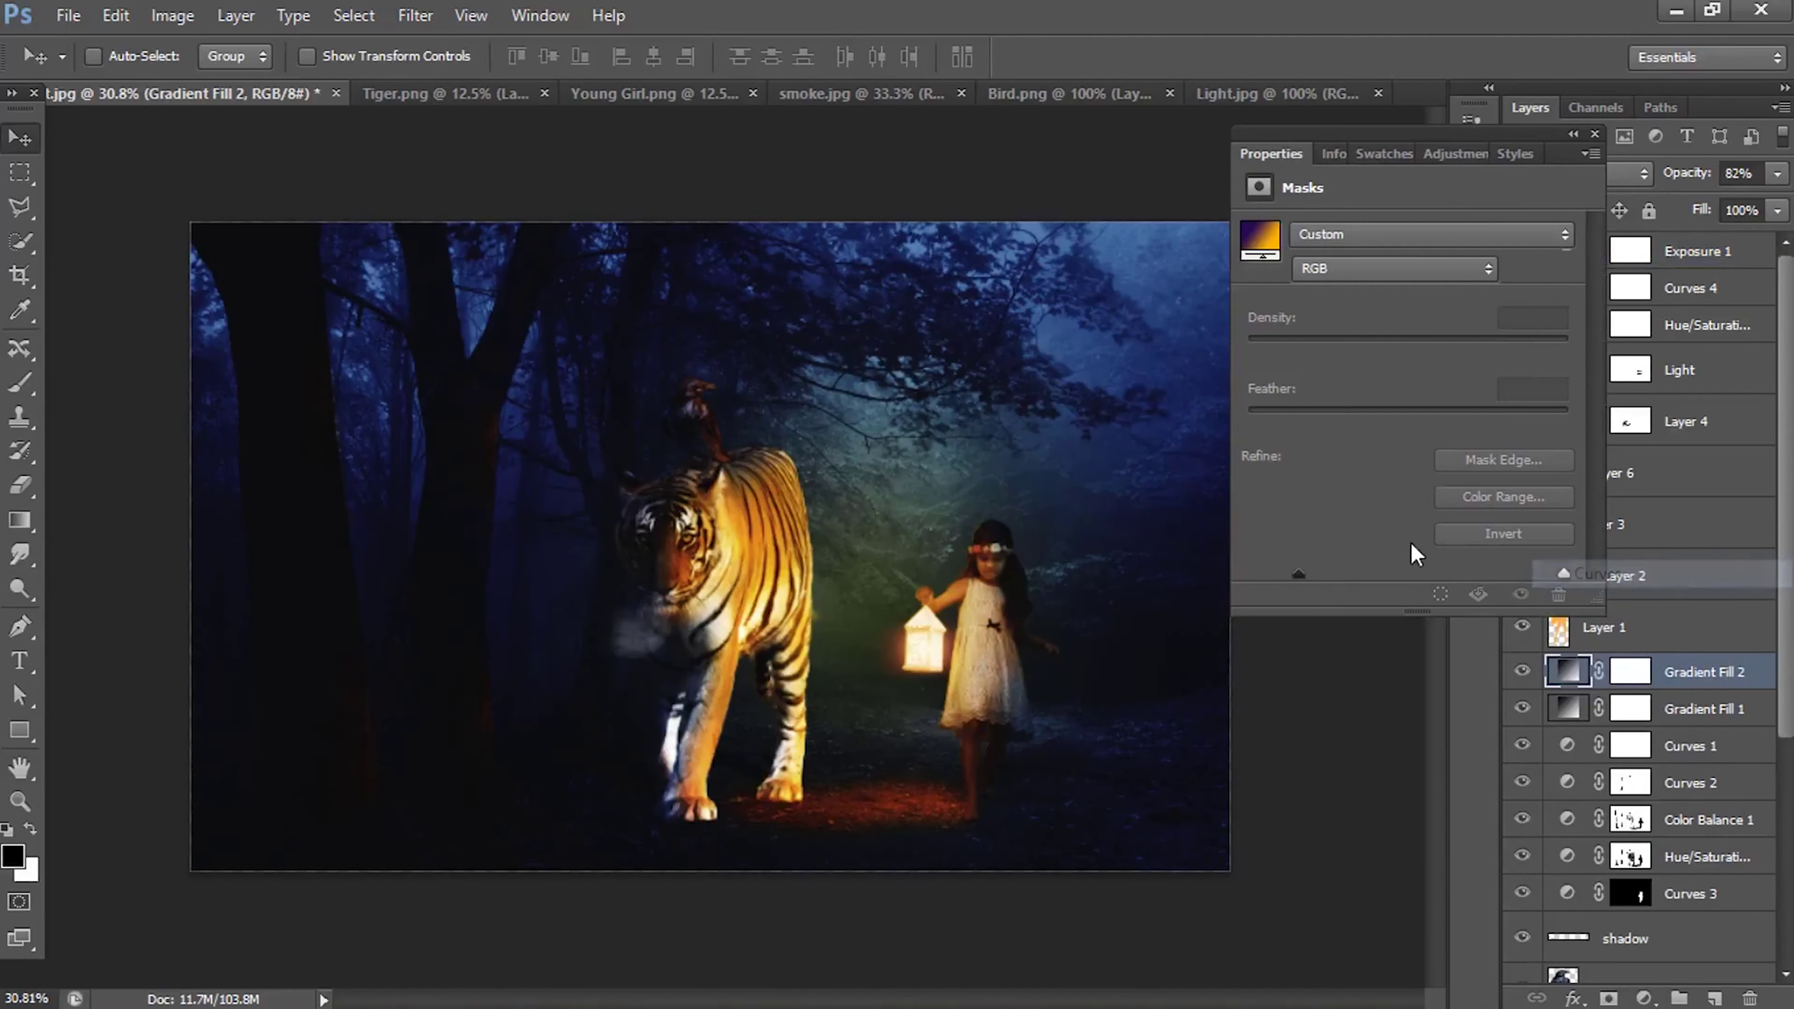
drag(1504, 354, 1497, 340)
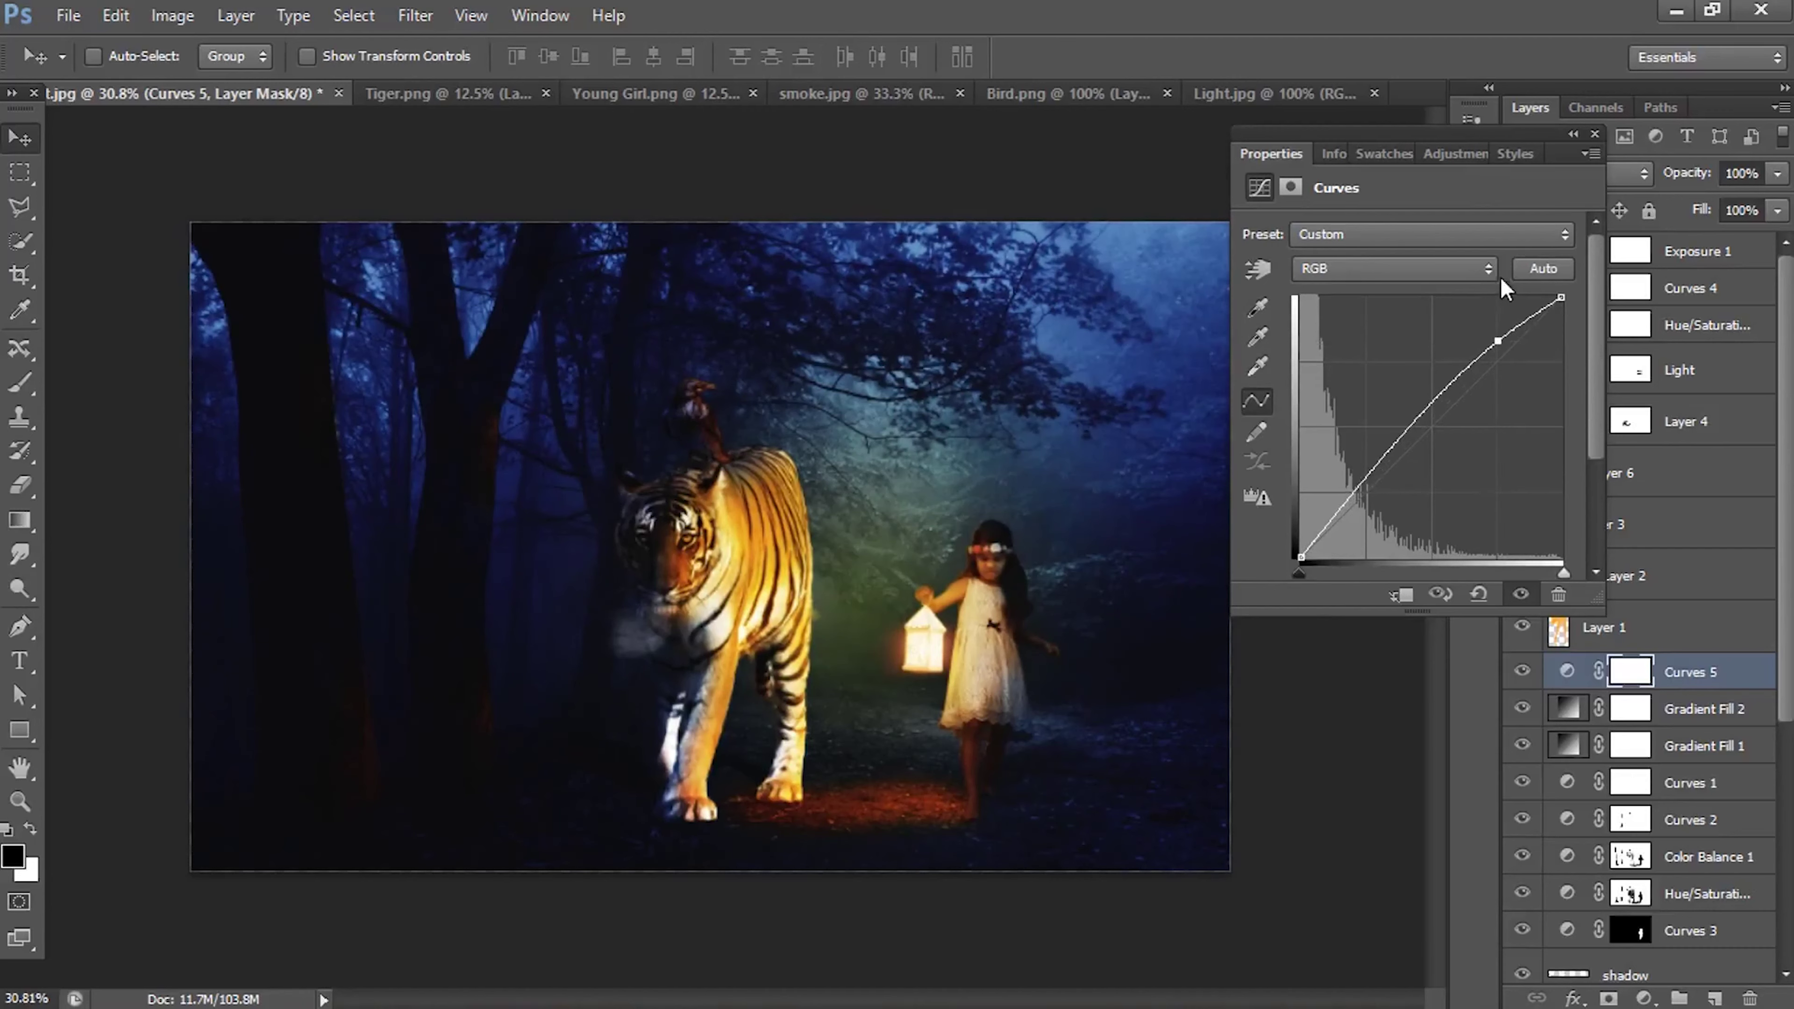
click(1578, 133)
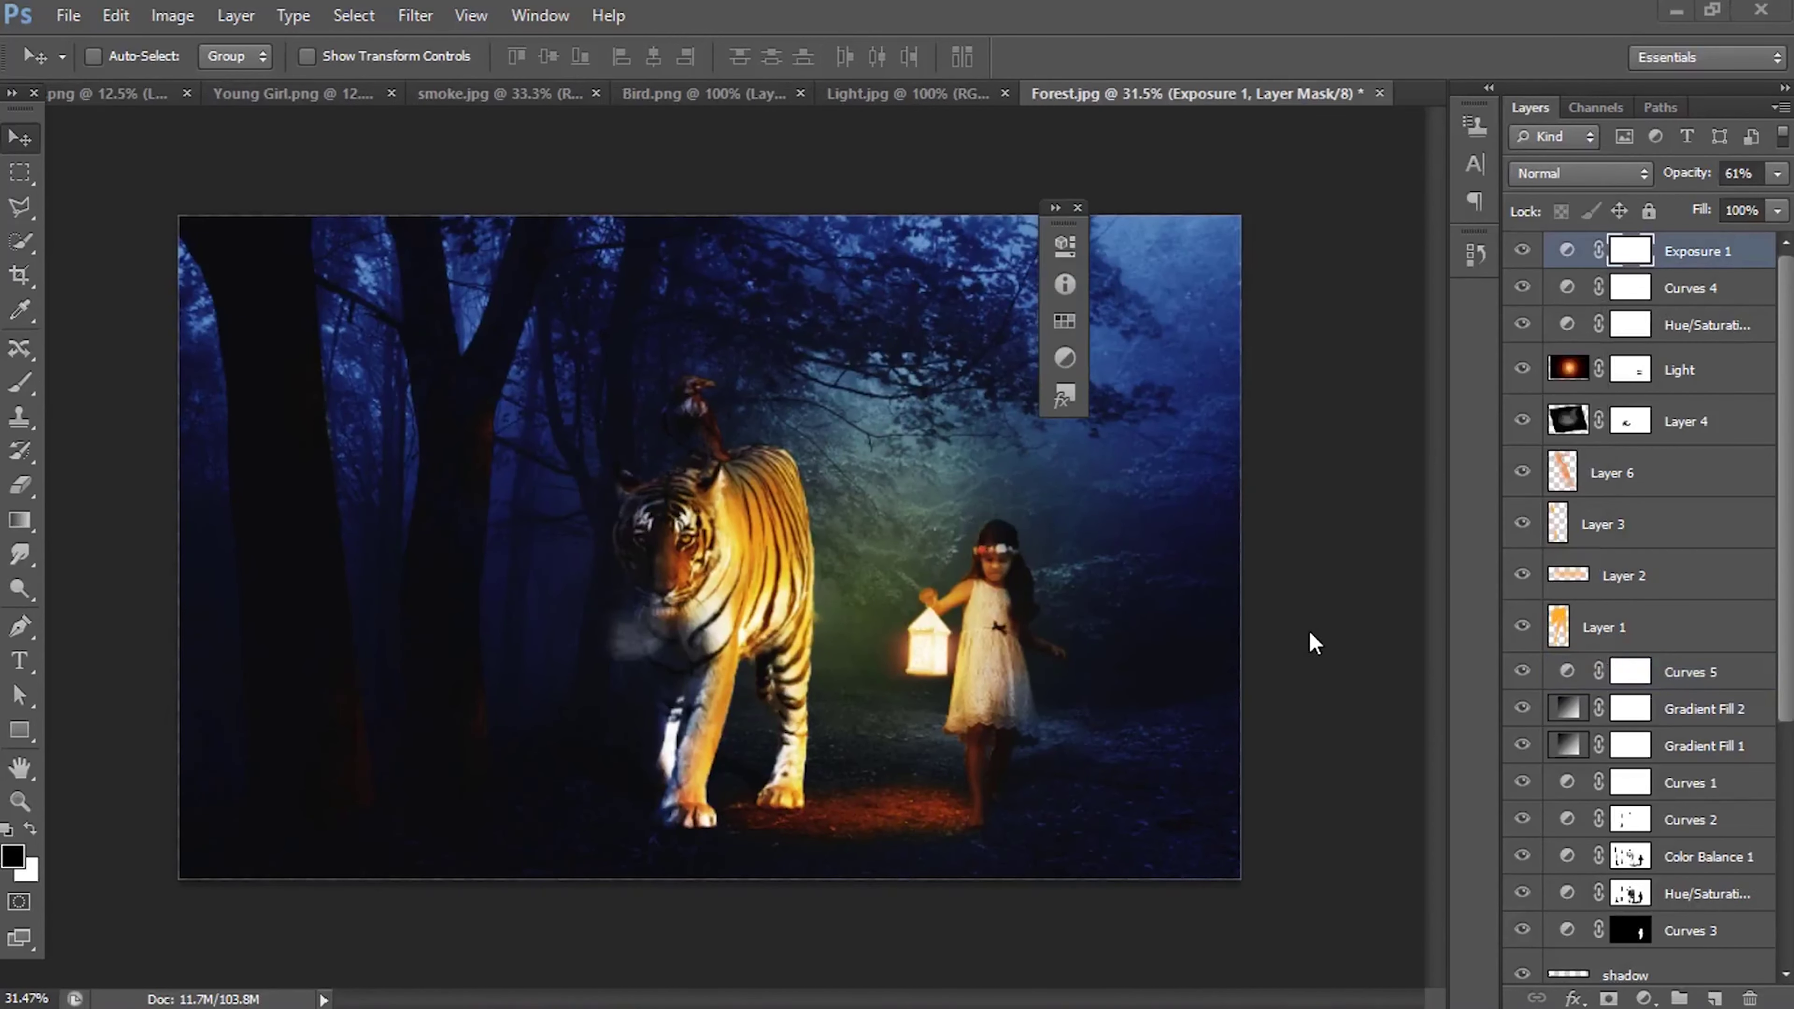
Step: Add Curves 6 at the top and lower its Blue channel curve to cool the scene
click(1643, 1000)
click(1571, 584)
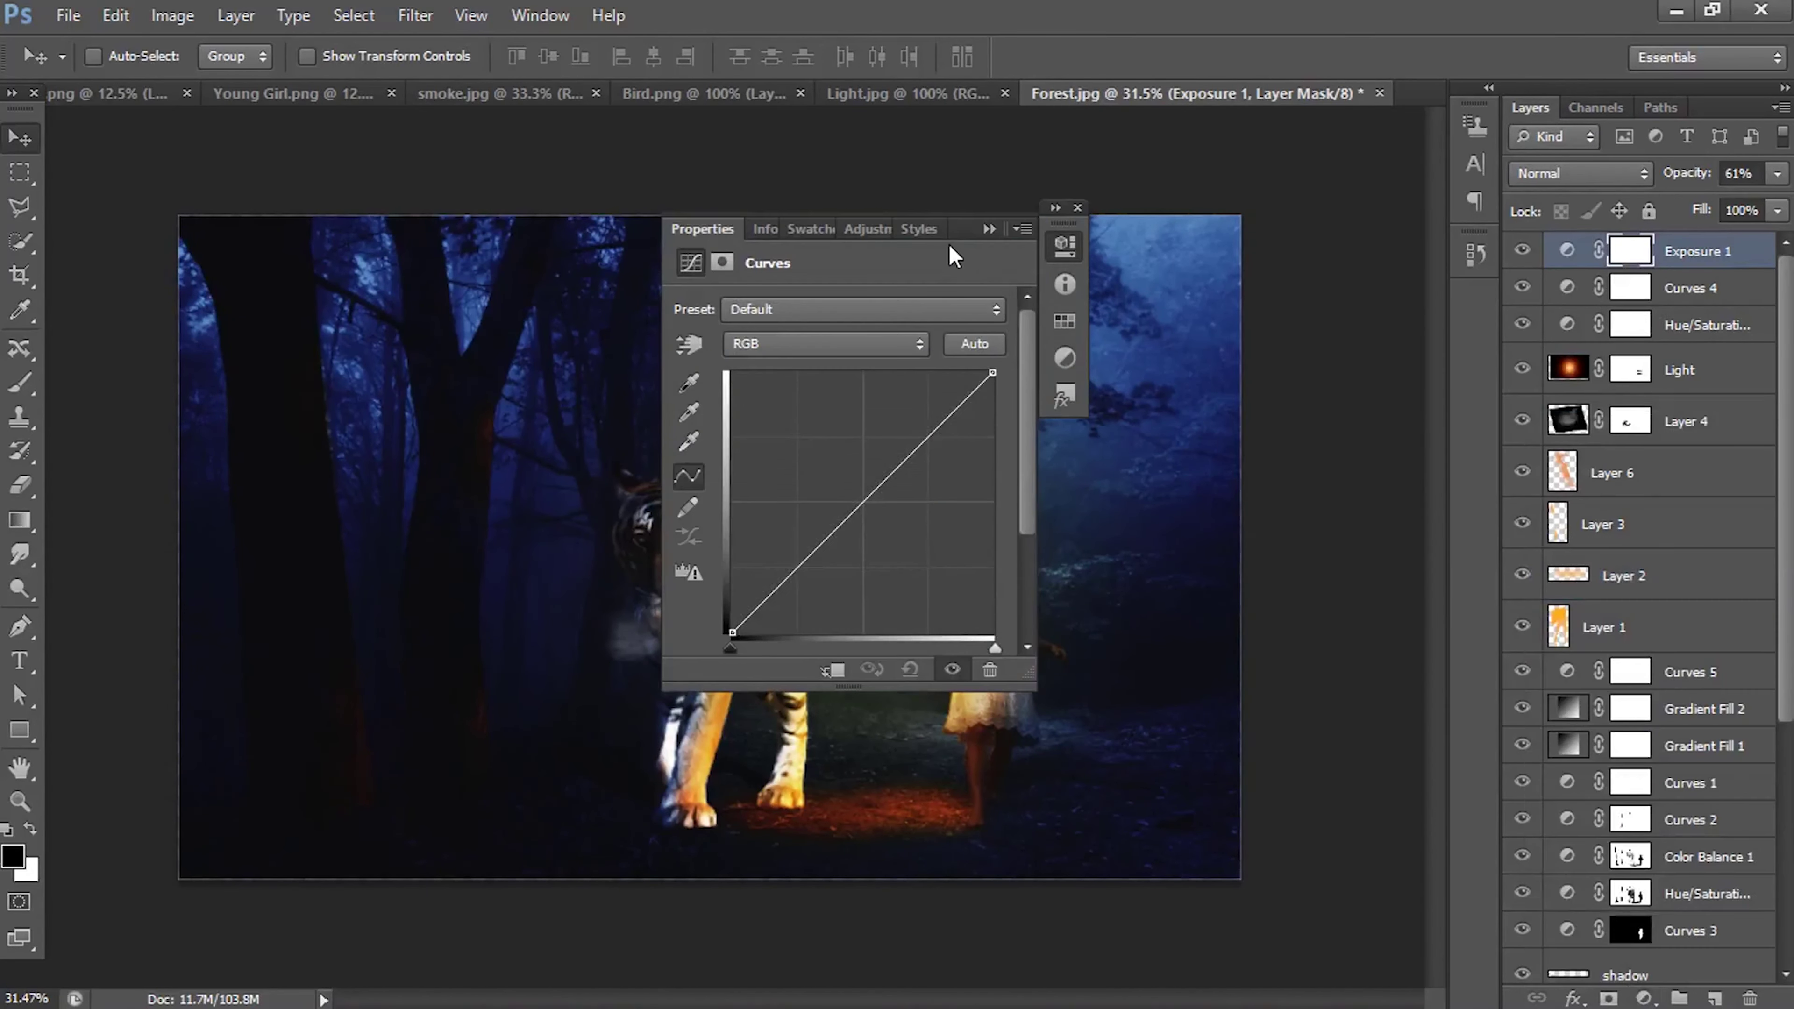
drag(952, 253, 1346, 204)
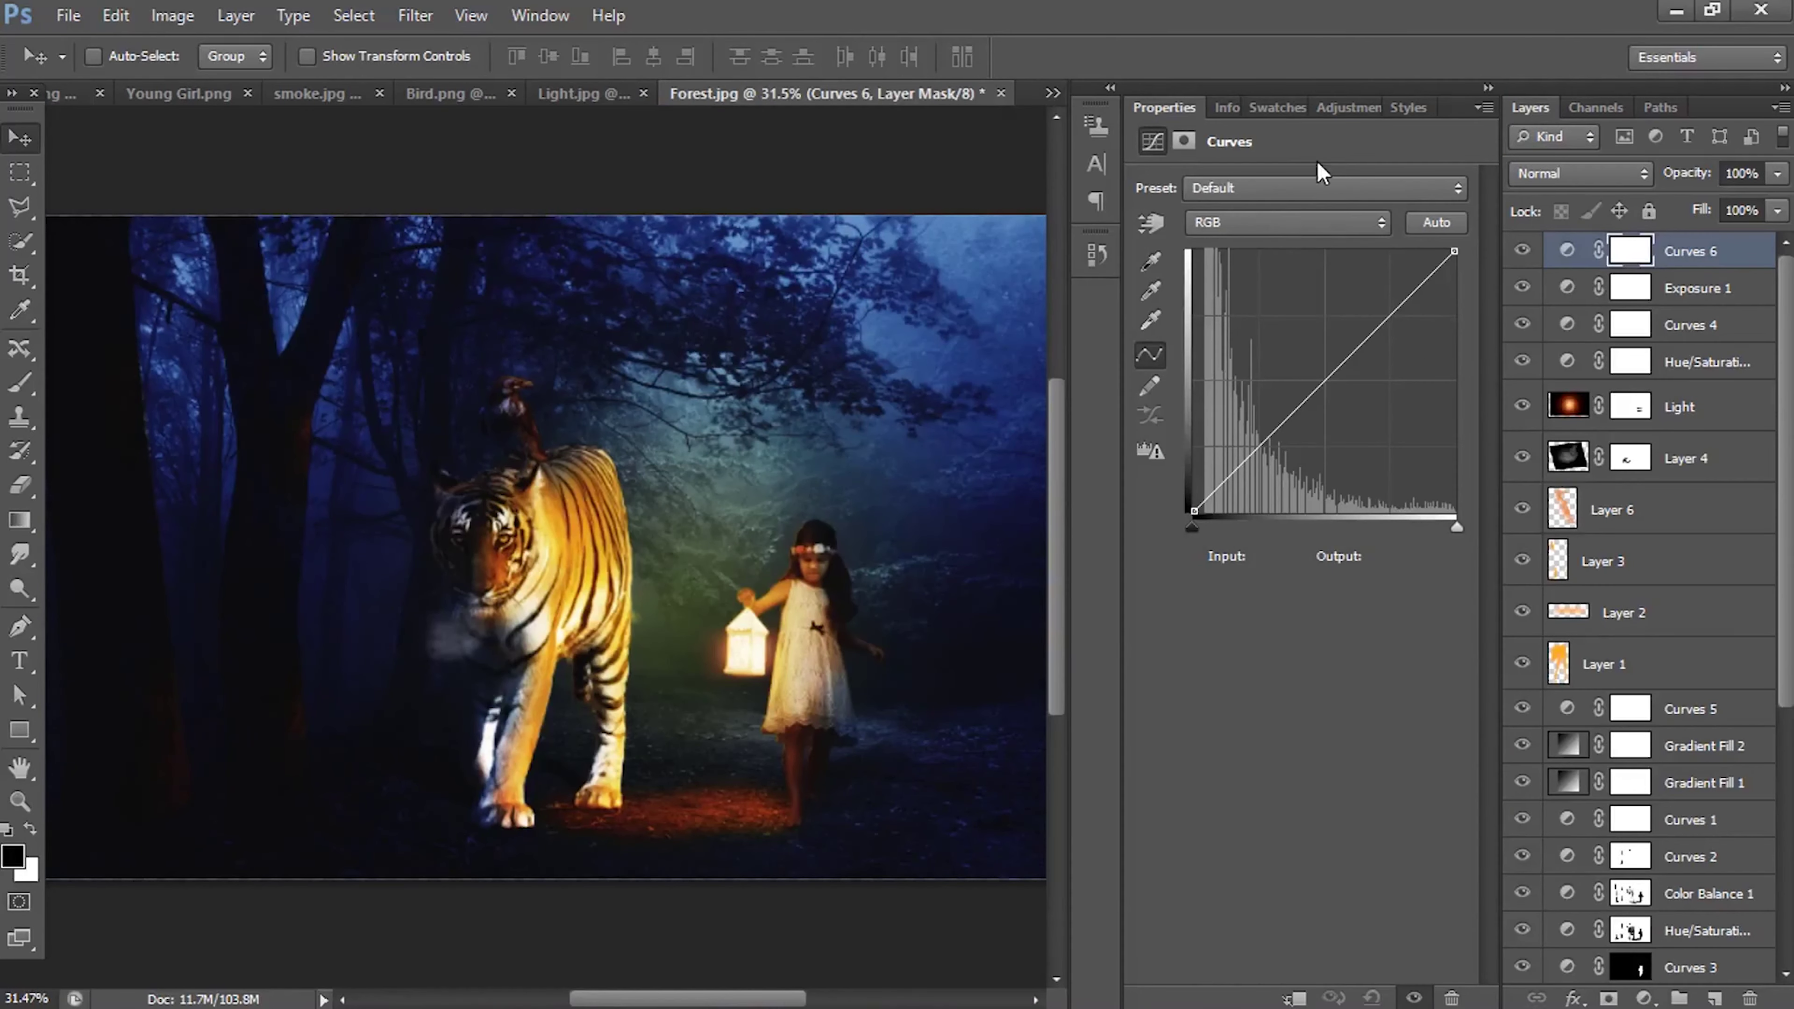
drag(1447, 108, 1417, 235)
click(1264, 350)
click(1264, 441)
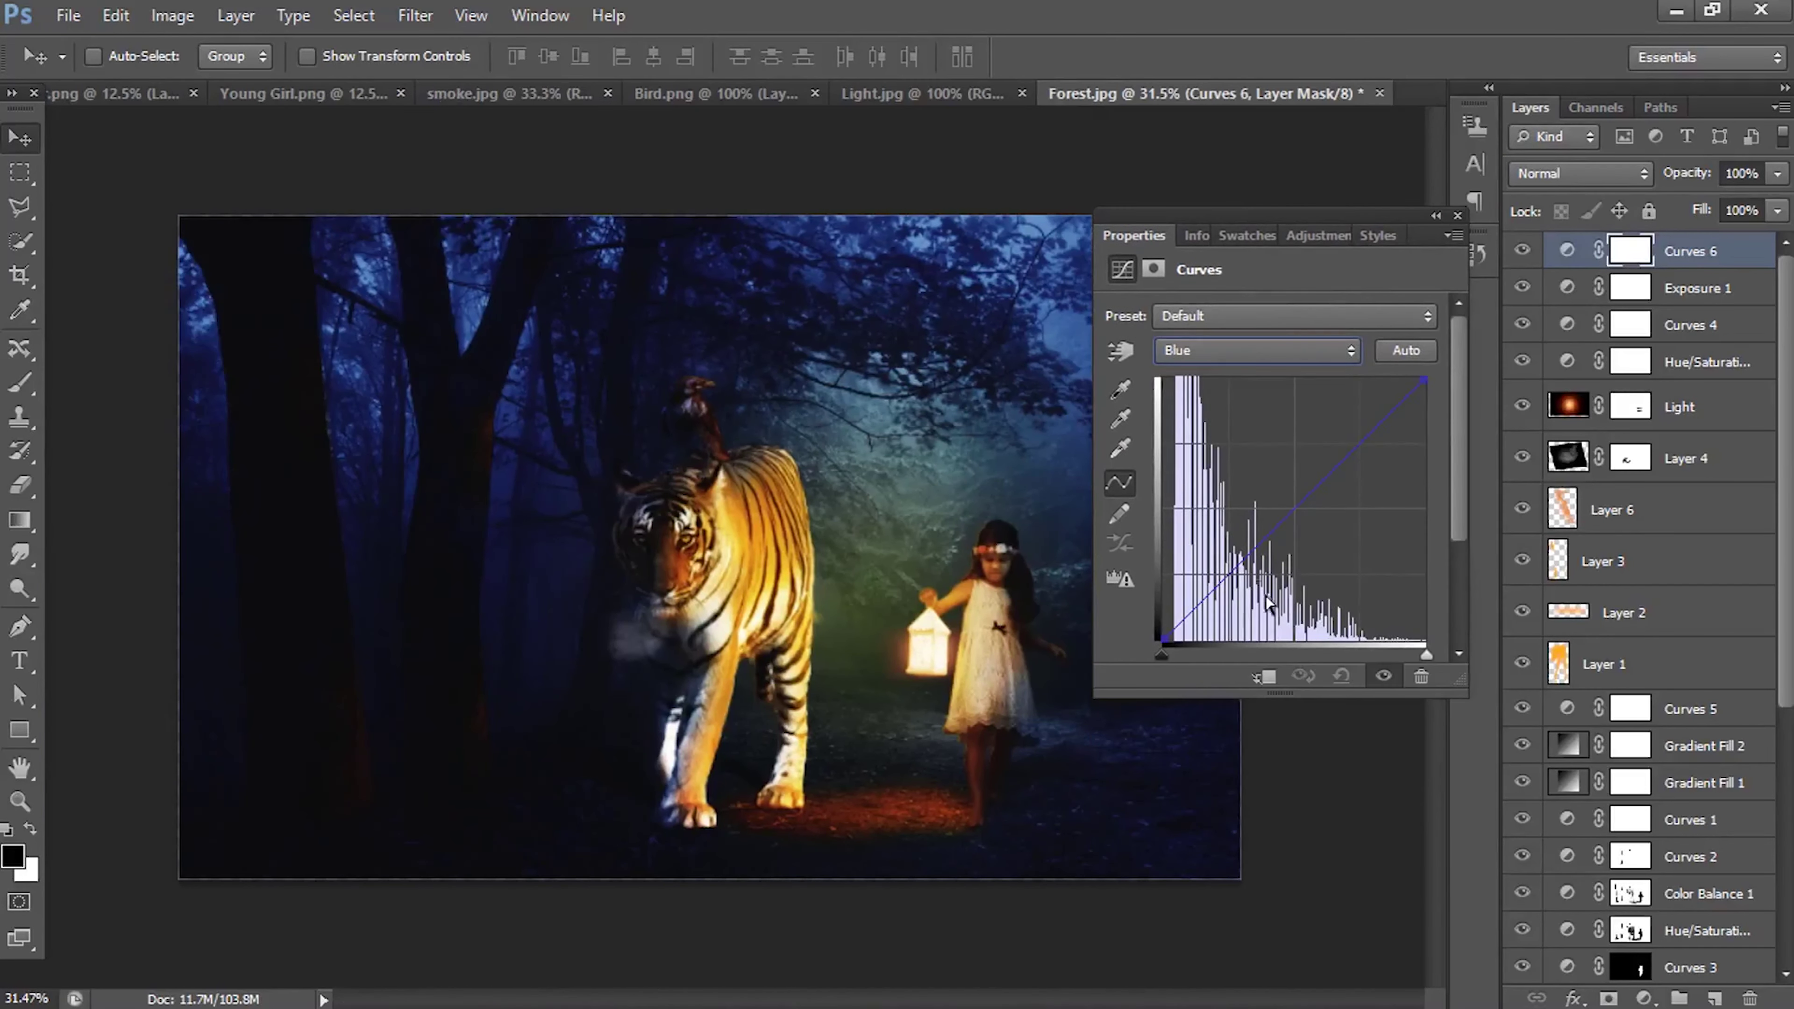
drag(1240, 586, 1238, 586)
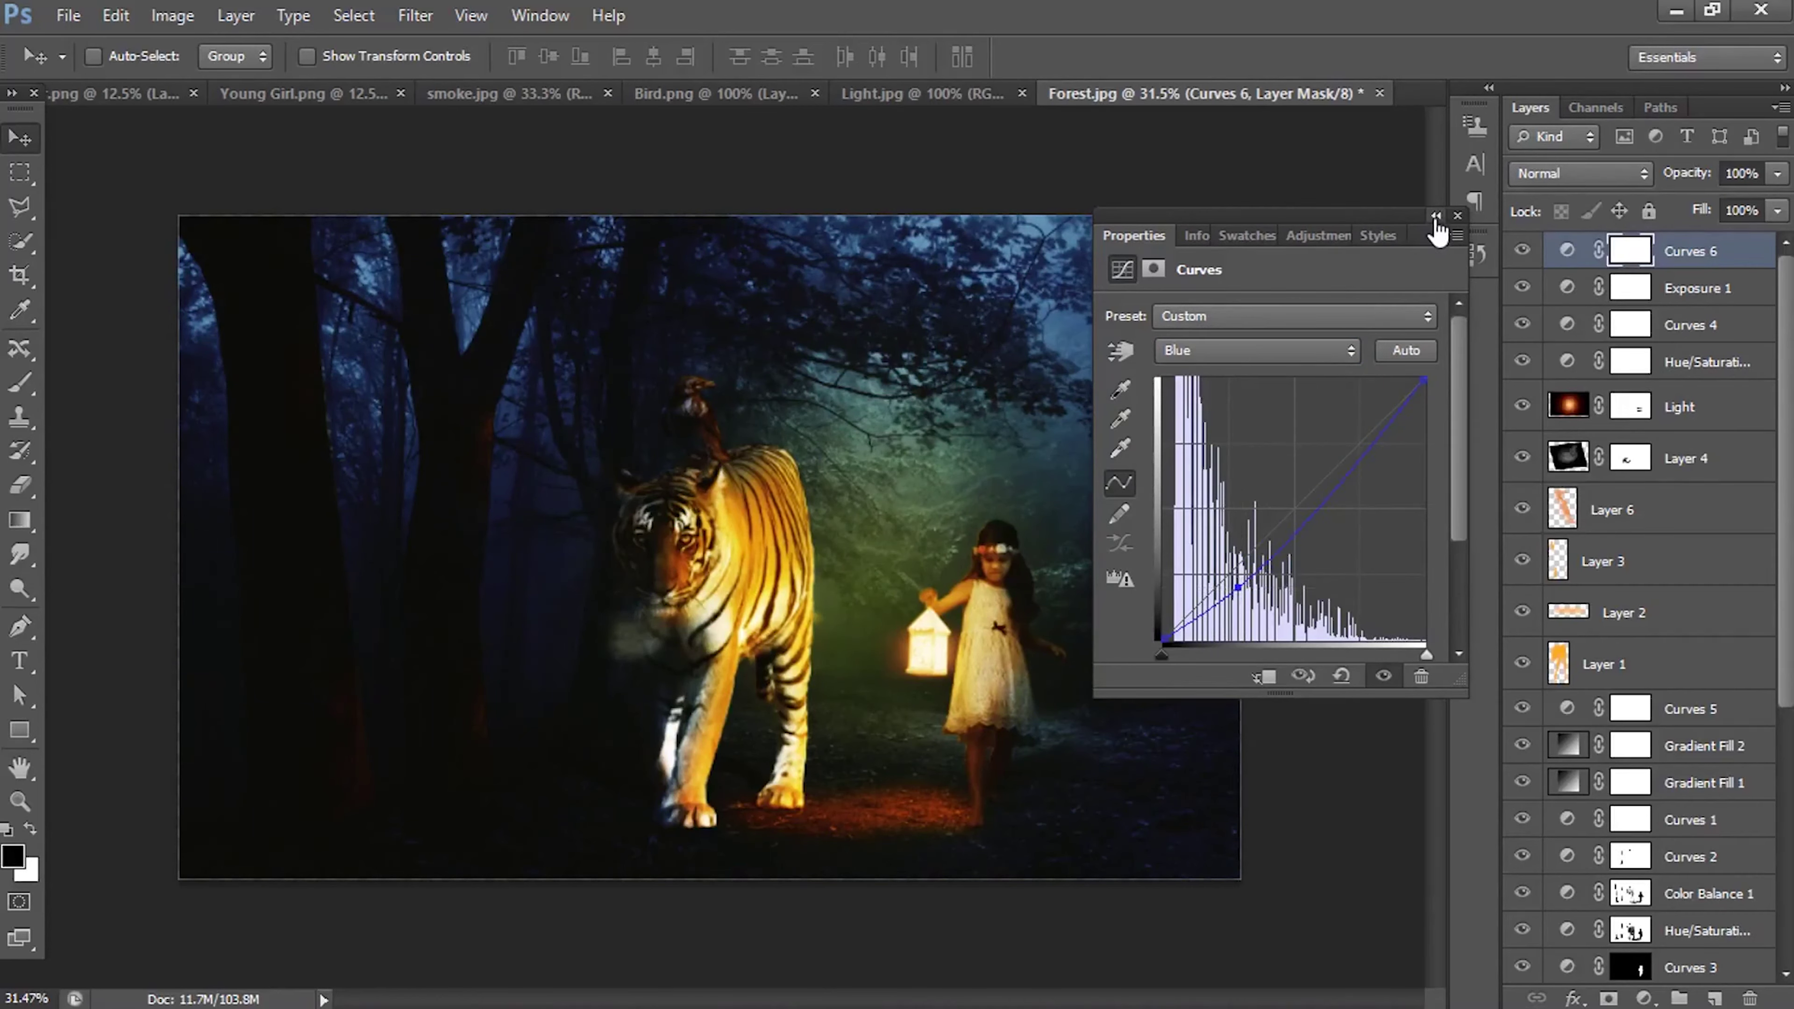
drag(1351, 441, 1343, 441)
click(1447, 239)
click(1660, 998)
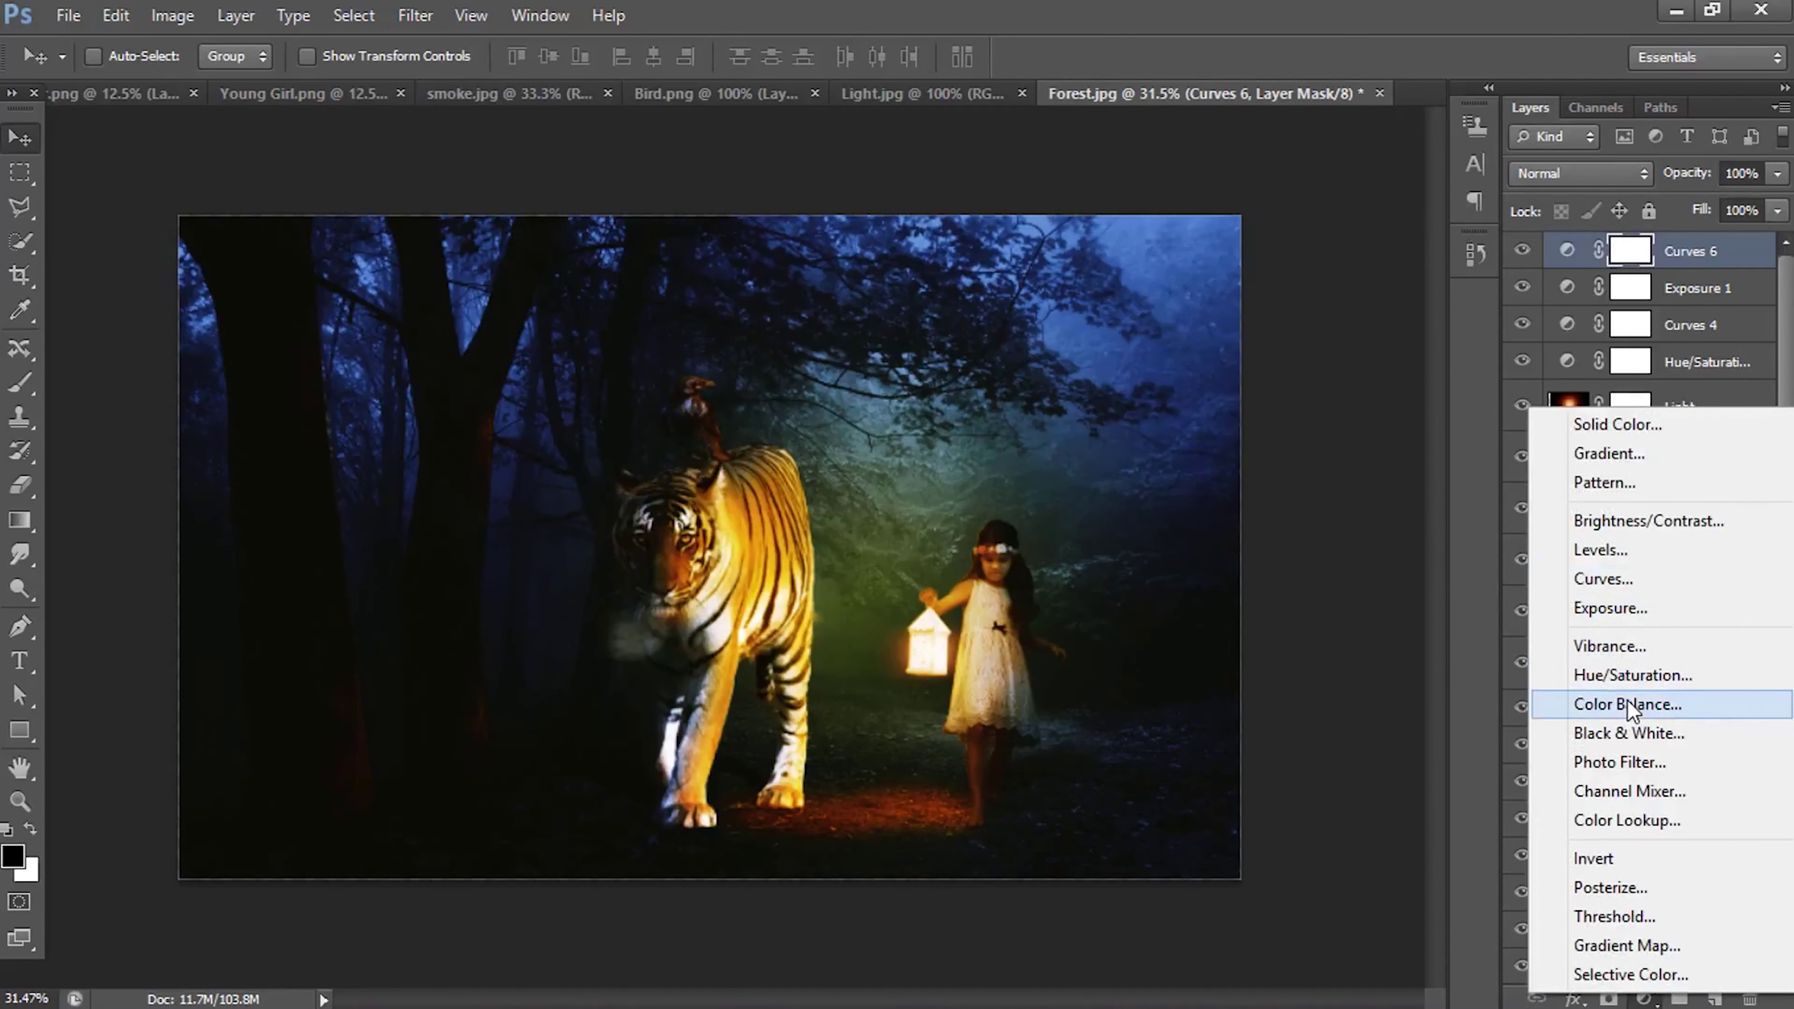
Step: Add a Color Balance layer with midtones set to -28, -8, -9
click(1609, 699)
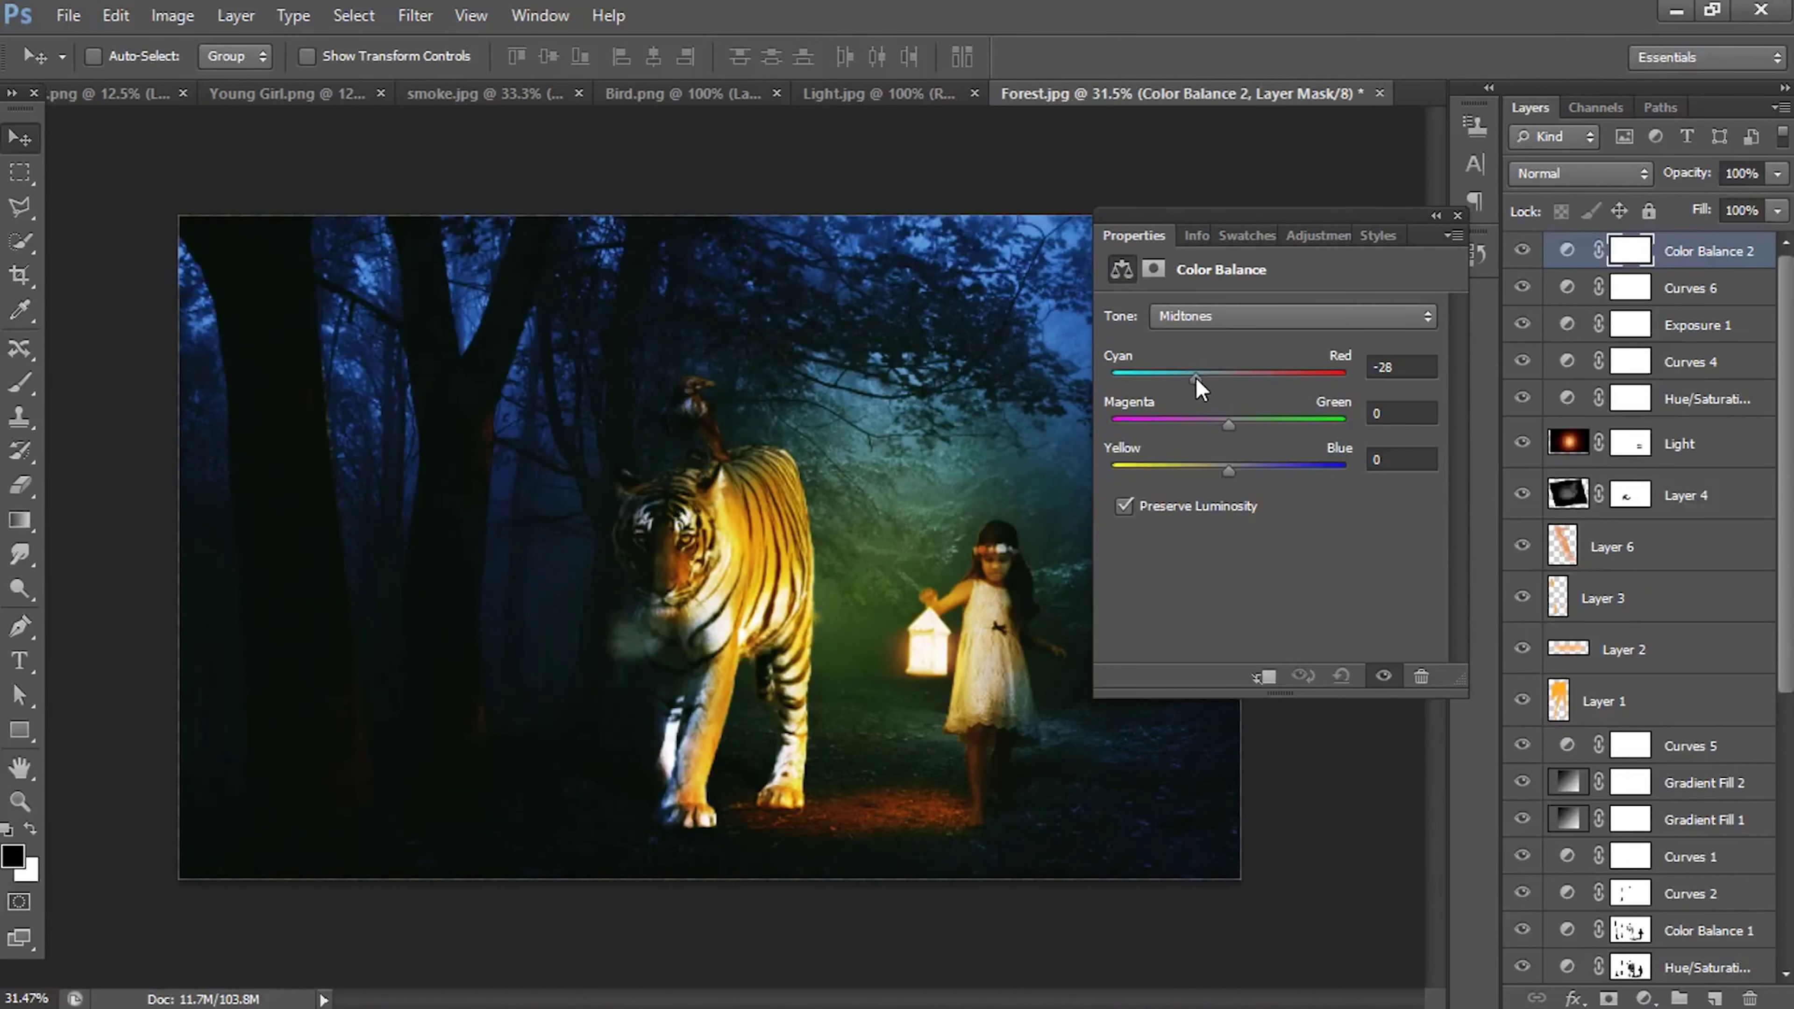
drag(1210, 421, 1215, 427)
click(1457, 215)
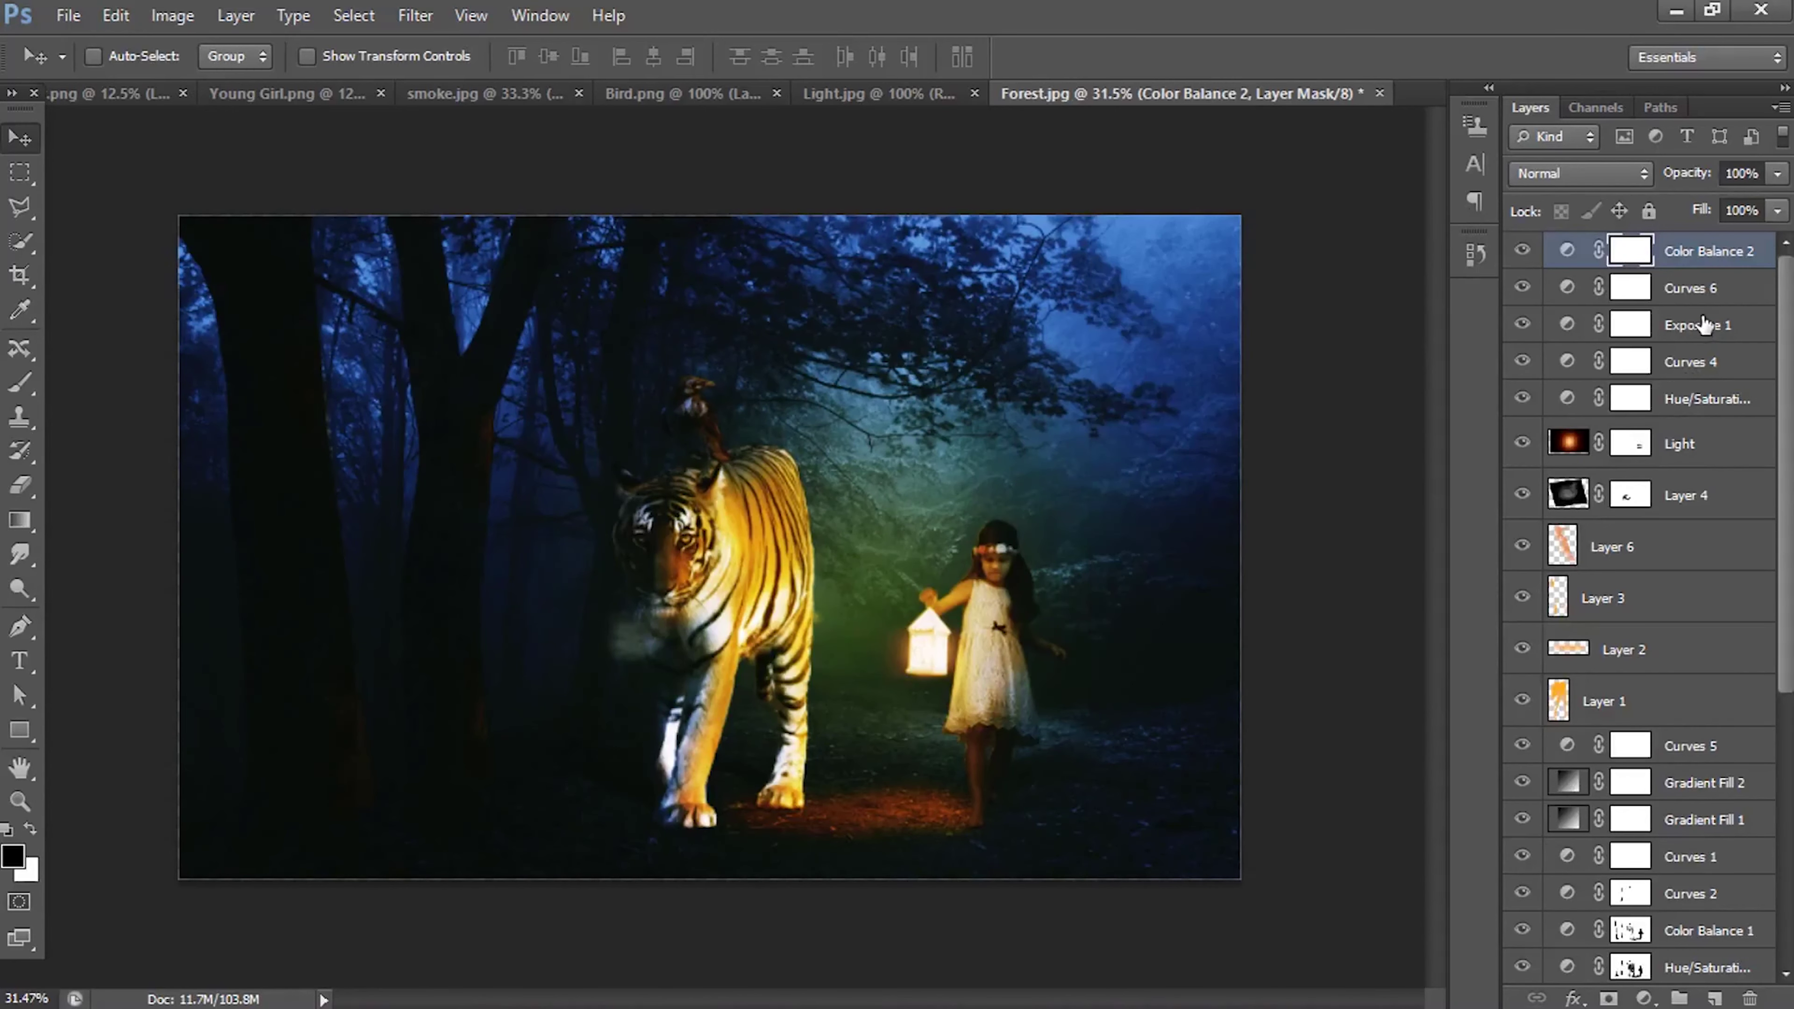
Step: Move Exposure 1 to the top of the stack and raise its Offset to about +0.0165
drag(1704, 325, 1709, 244)
double_click(1566, 251)
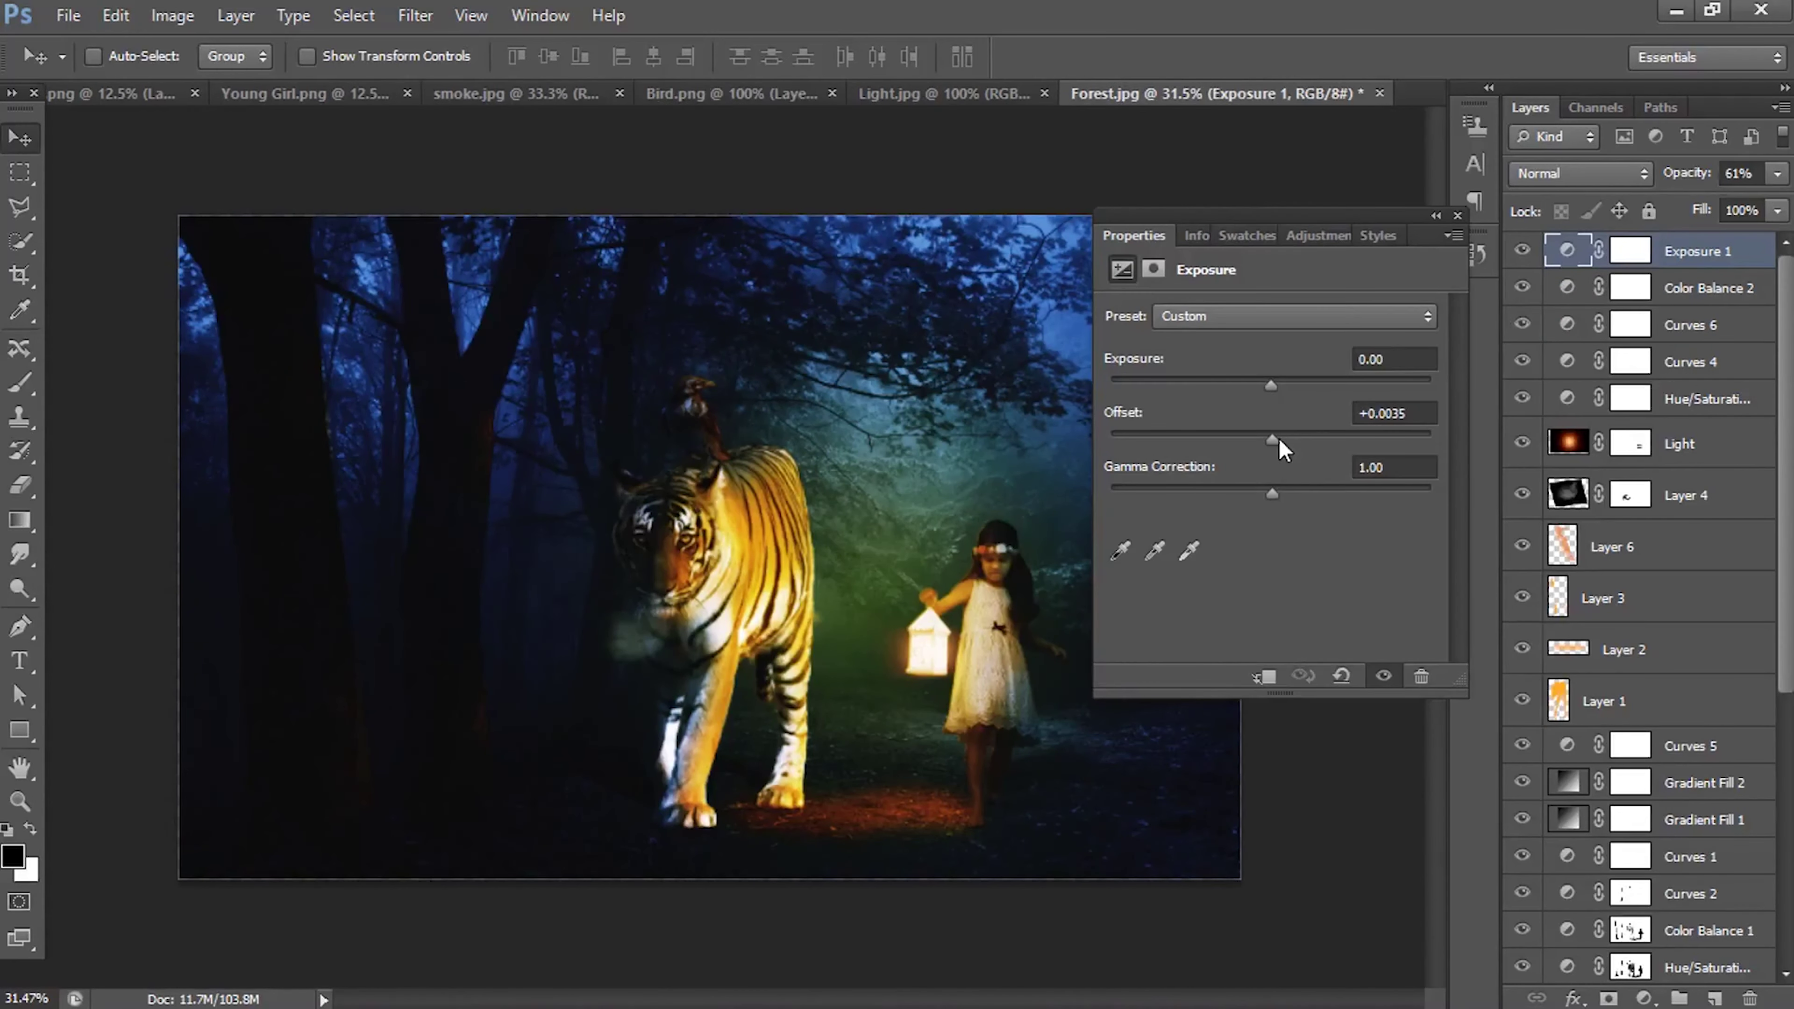
drag(1282, 448, 1282, 448)
drag(1279, 449, 1279, 448)
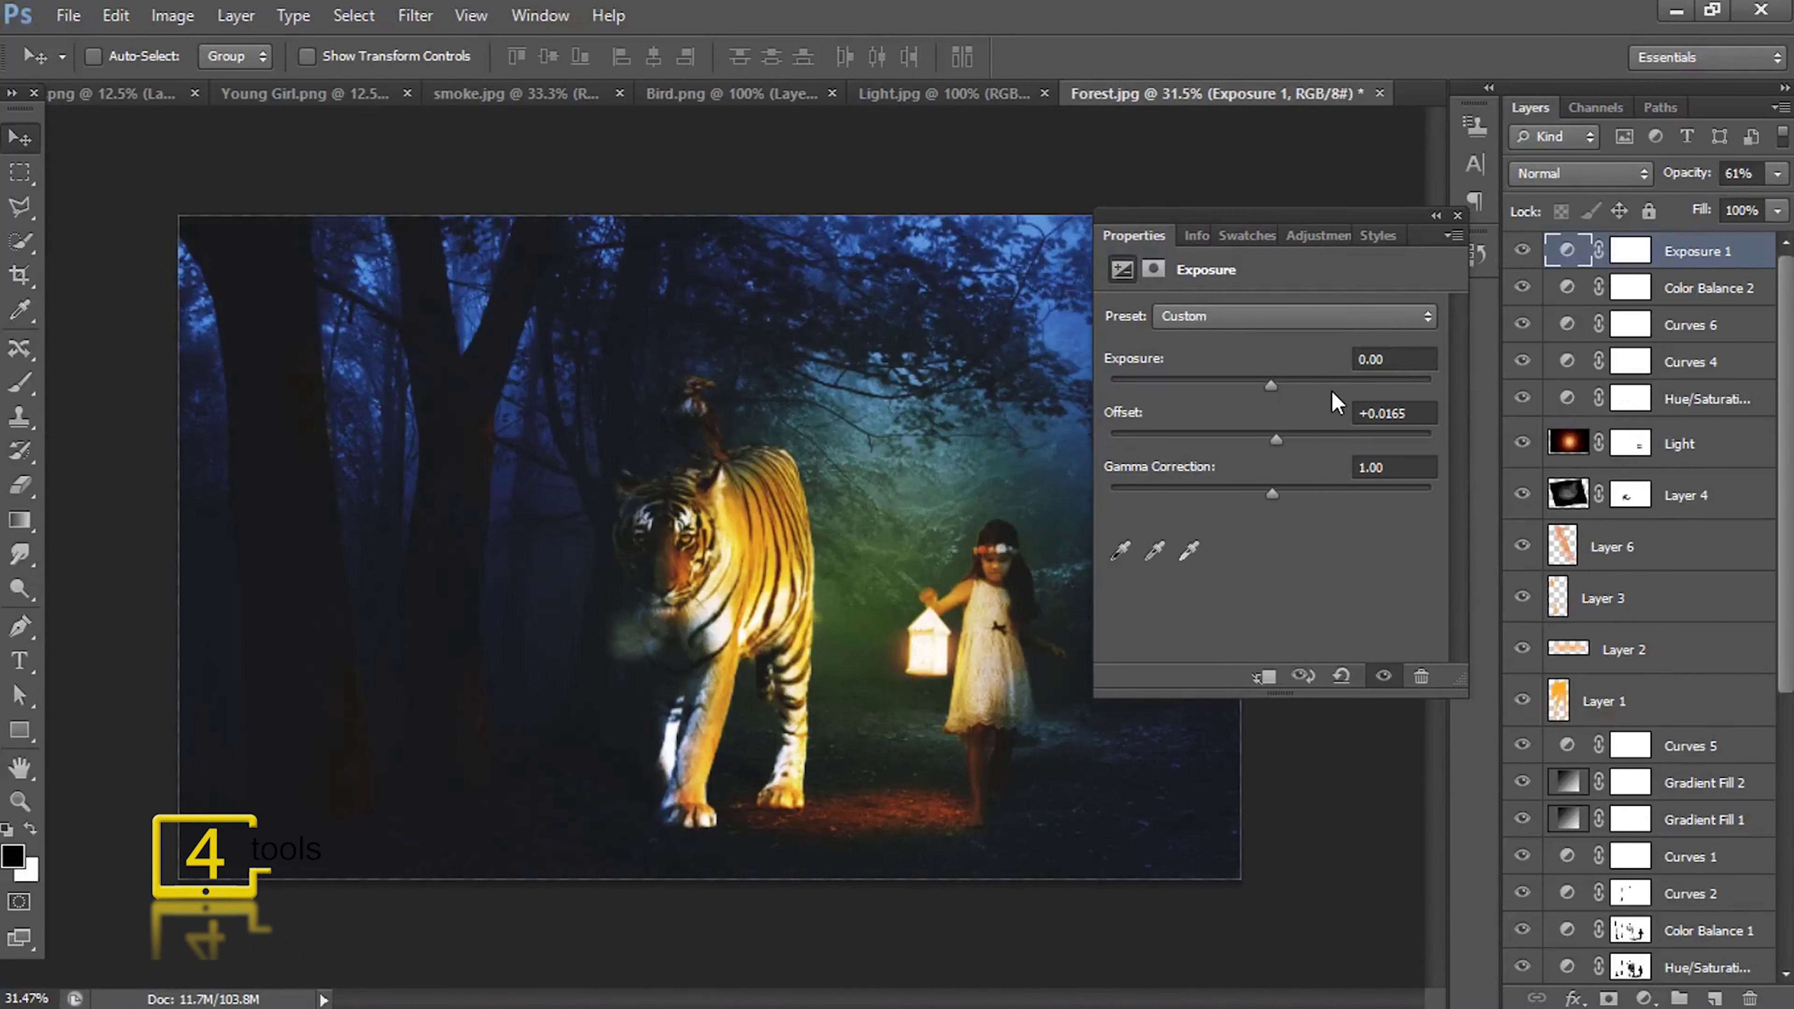
click(1457, 215)
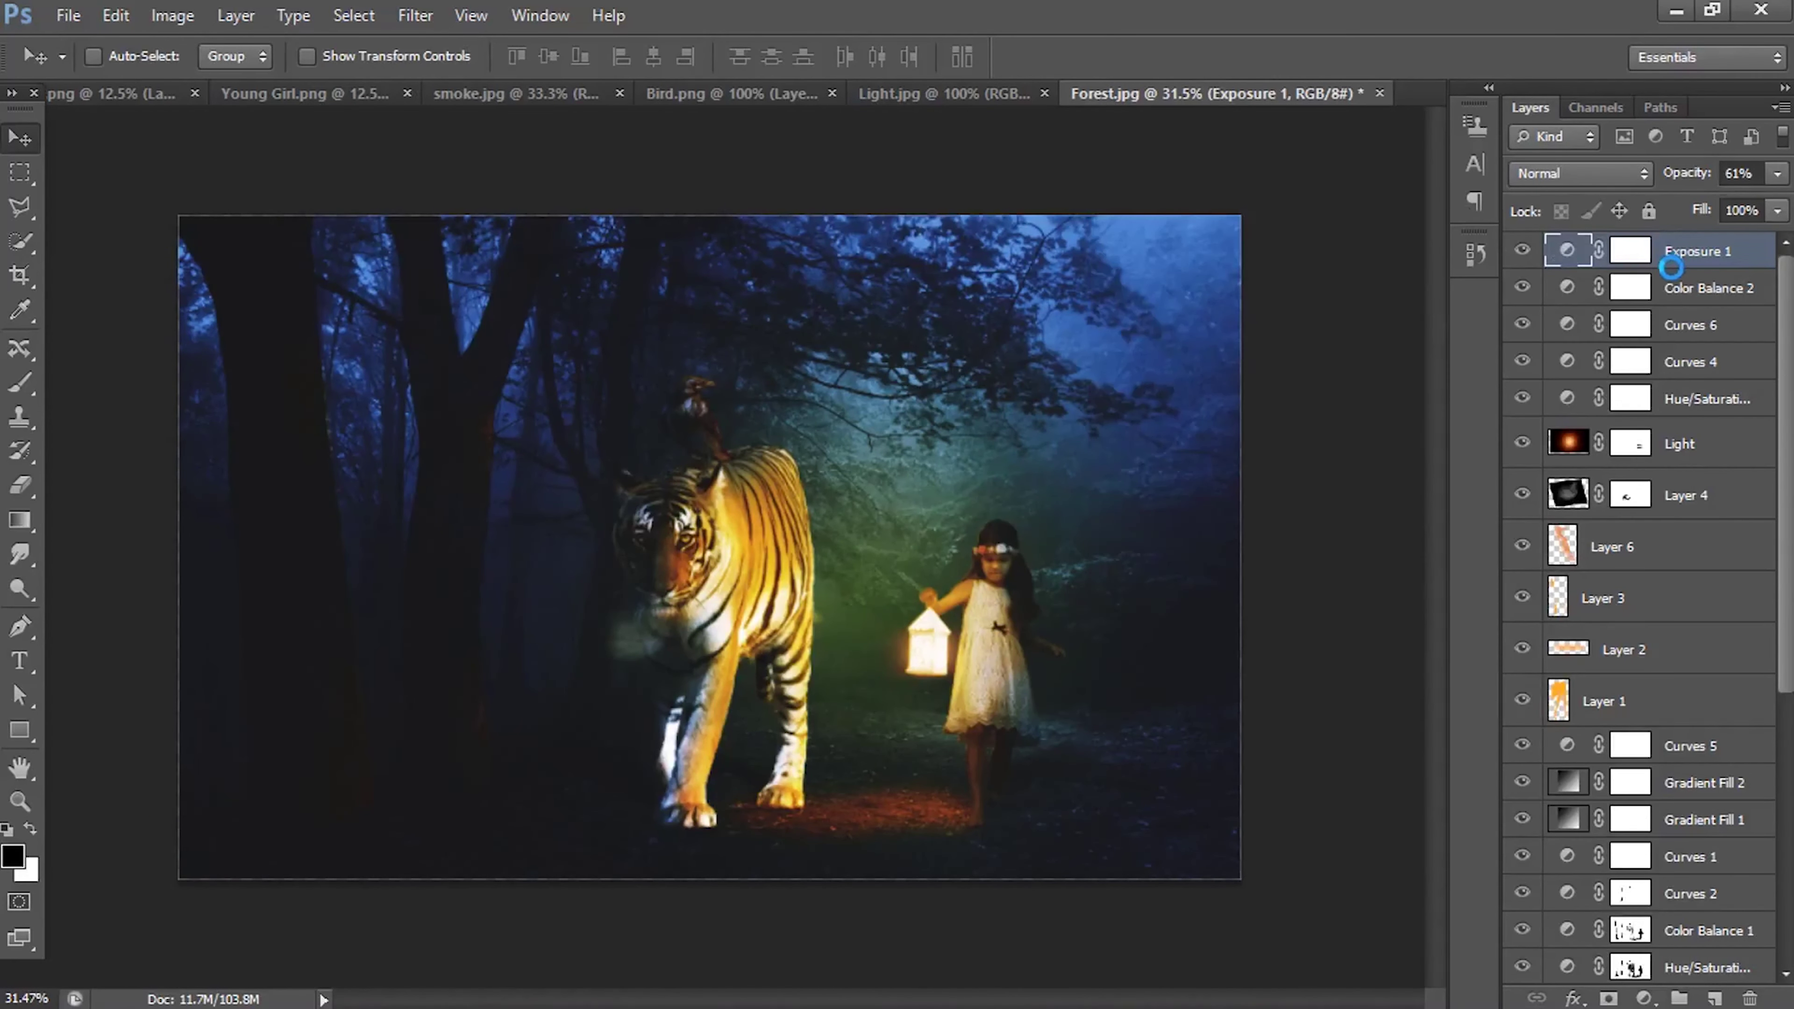
Step: Stamp all visible layers into a new layer and apply a small-radius High Pass filter
key(ctrl+alt+shift+e)
click(415, 15)
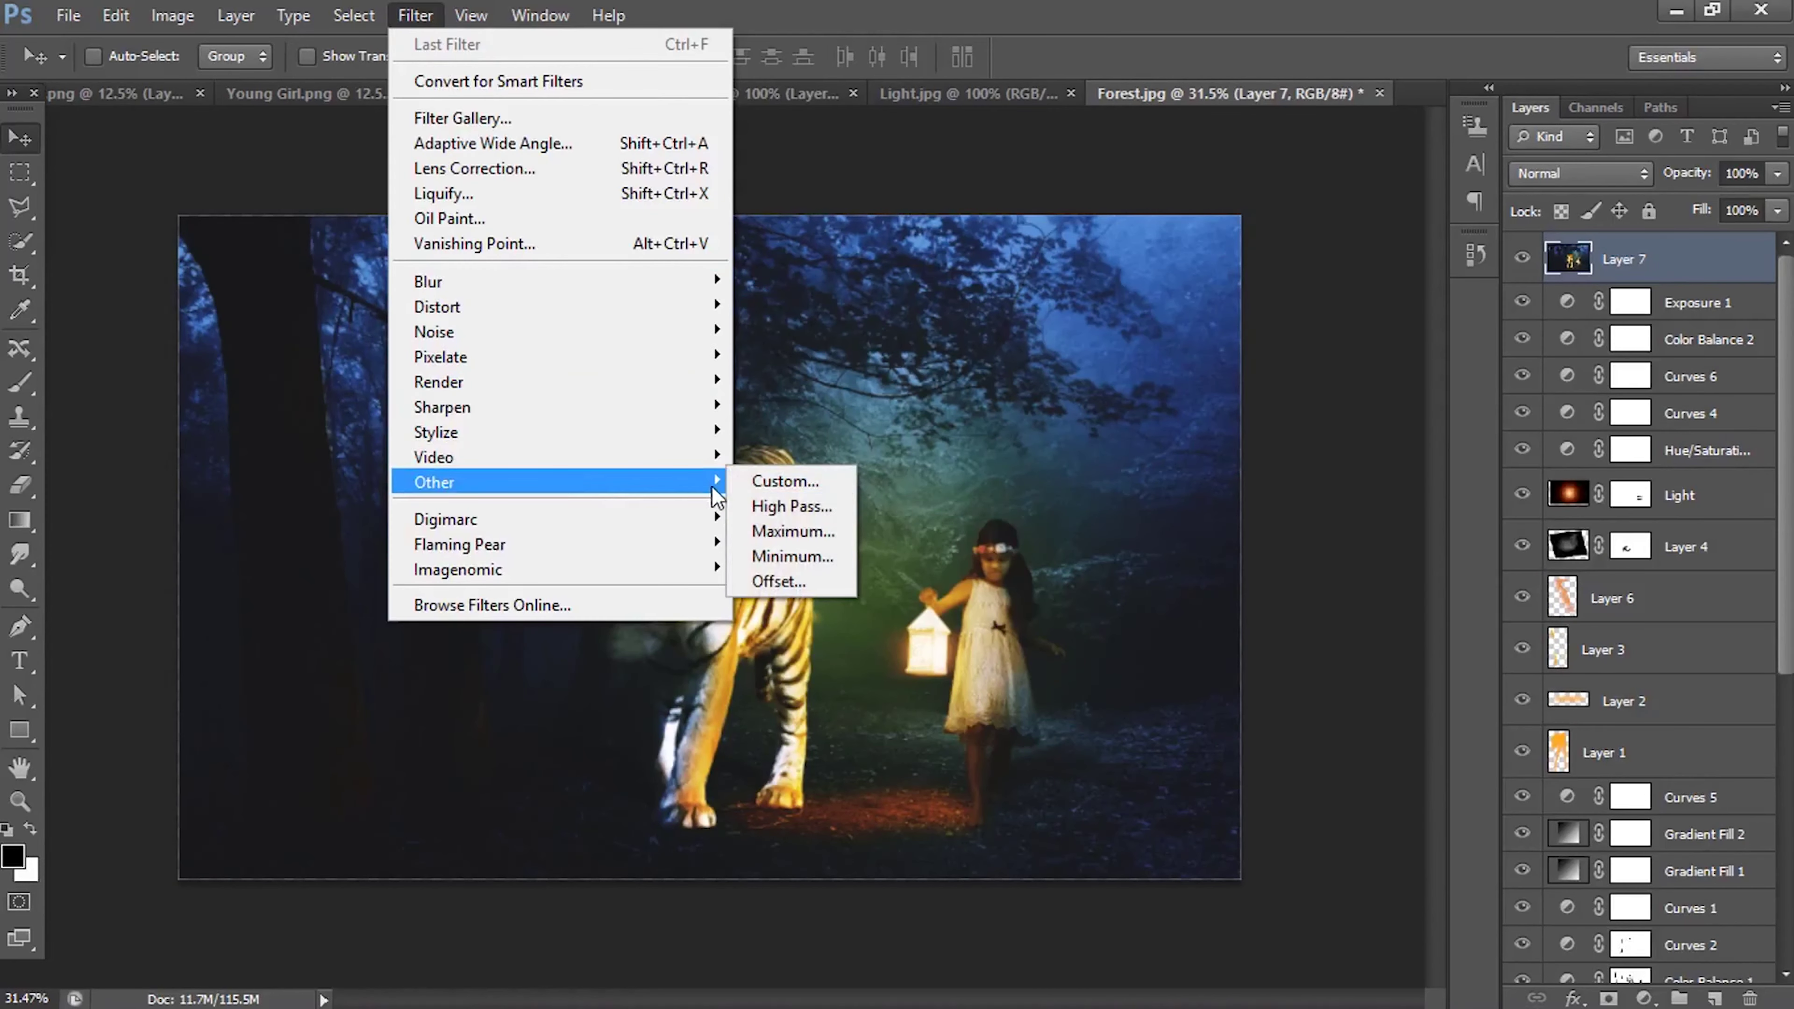
click(752, 506)
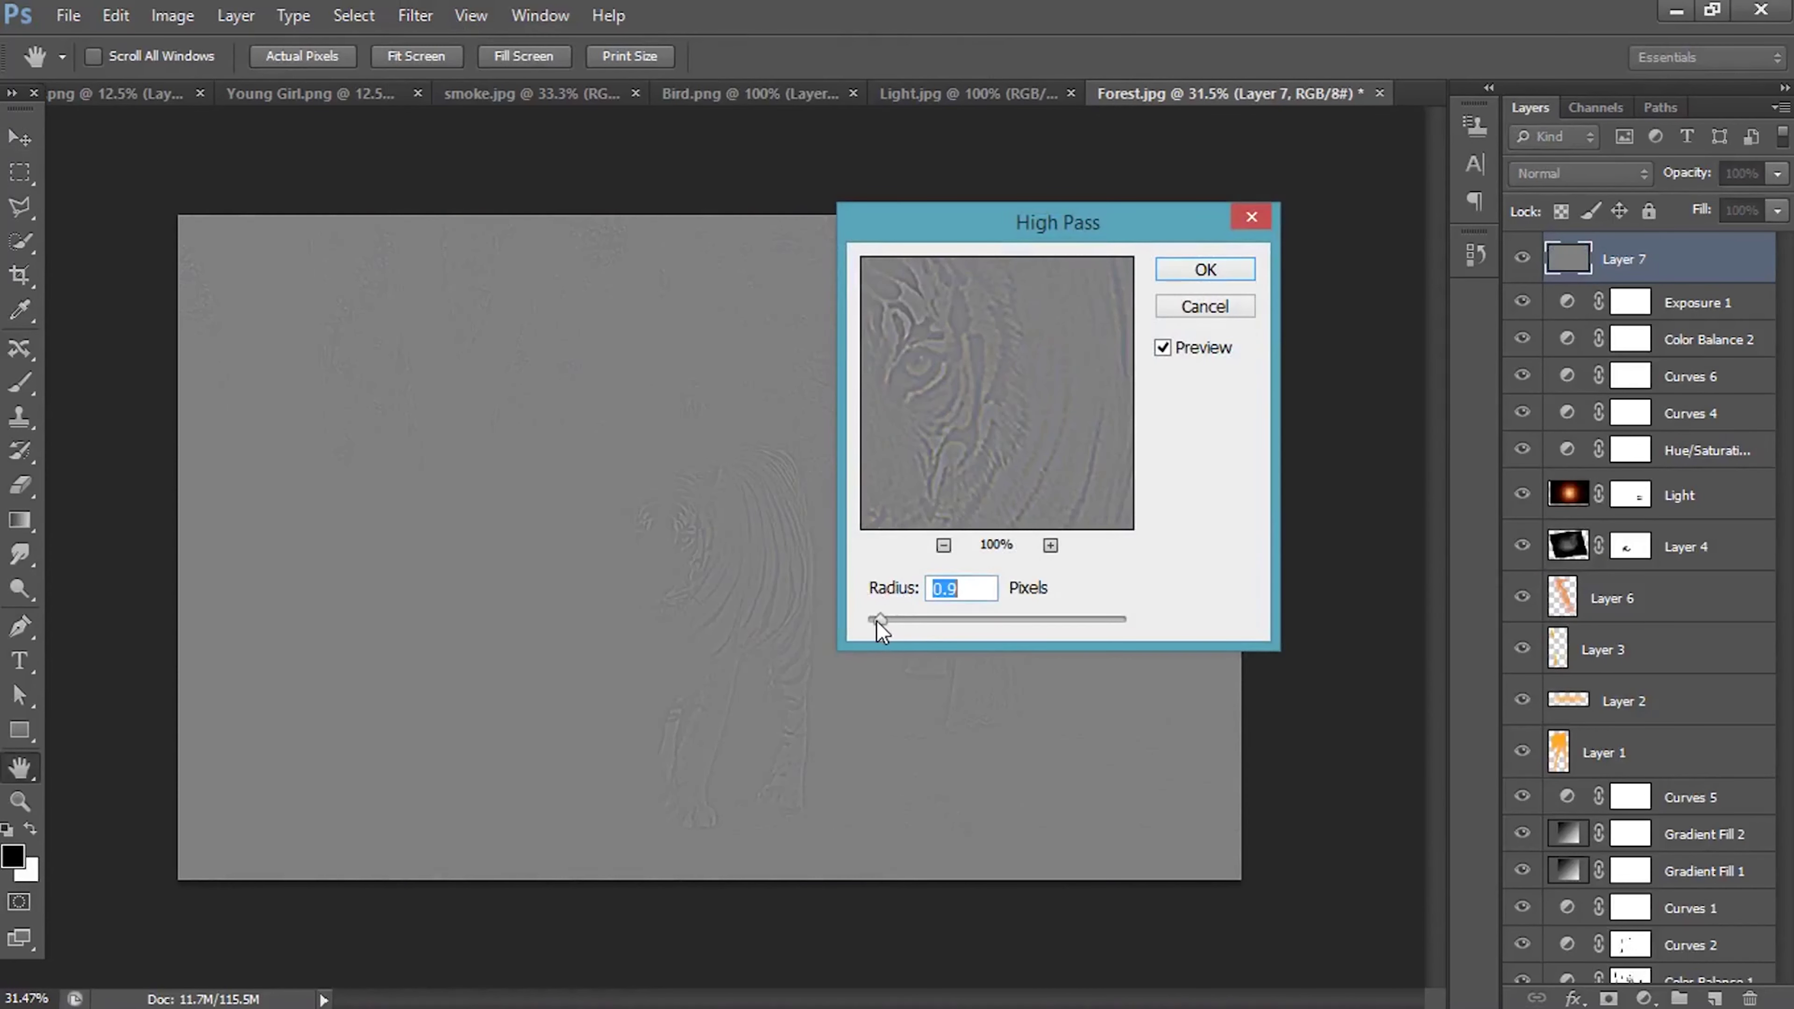
drag(883, 621, 873, 621)
click(1255, 270)
Step: Set the high-pass layer's blend mode to Hard Light after trying Screen and Soft Light
key(v)
click(1582, 174)
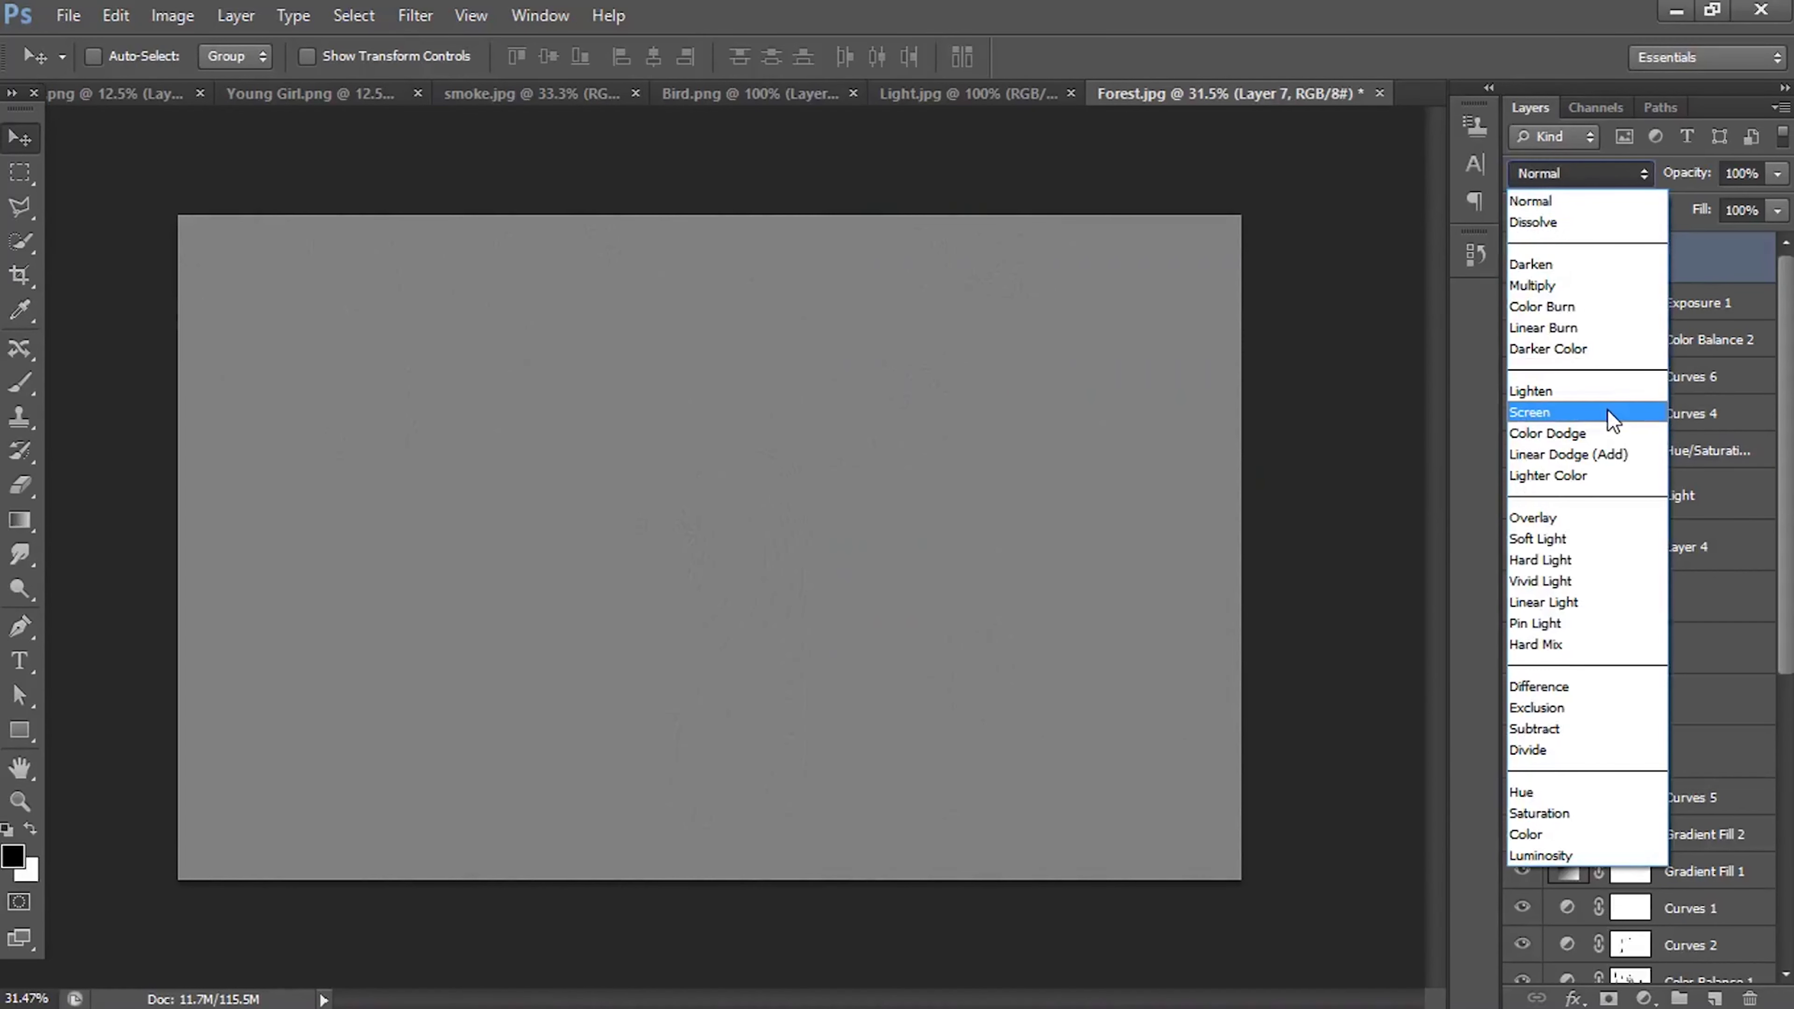
click(1608, 412)
click(1582, 174)
click(1537, 539)
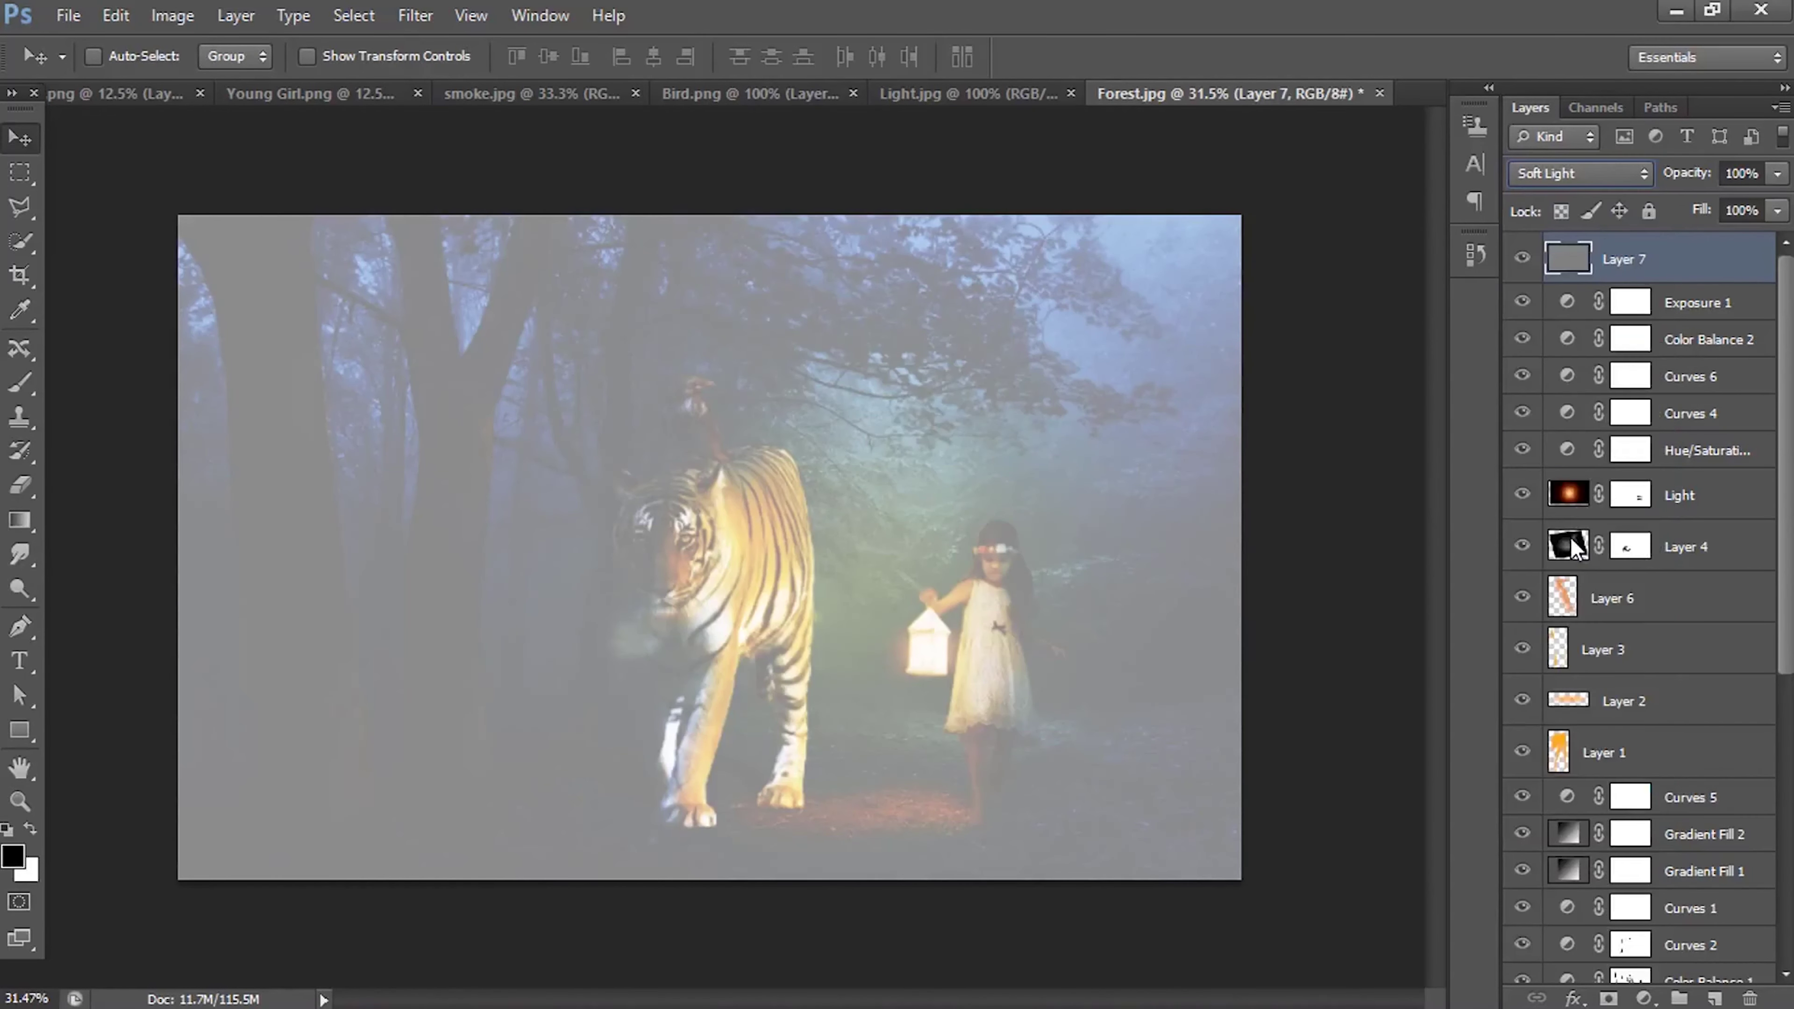
click(1581, 173)
click(1566, 559)
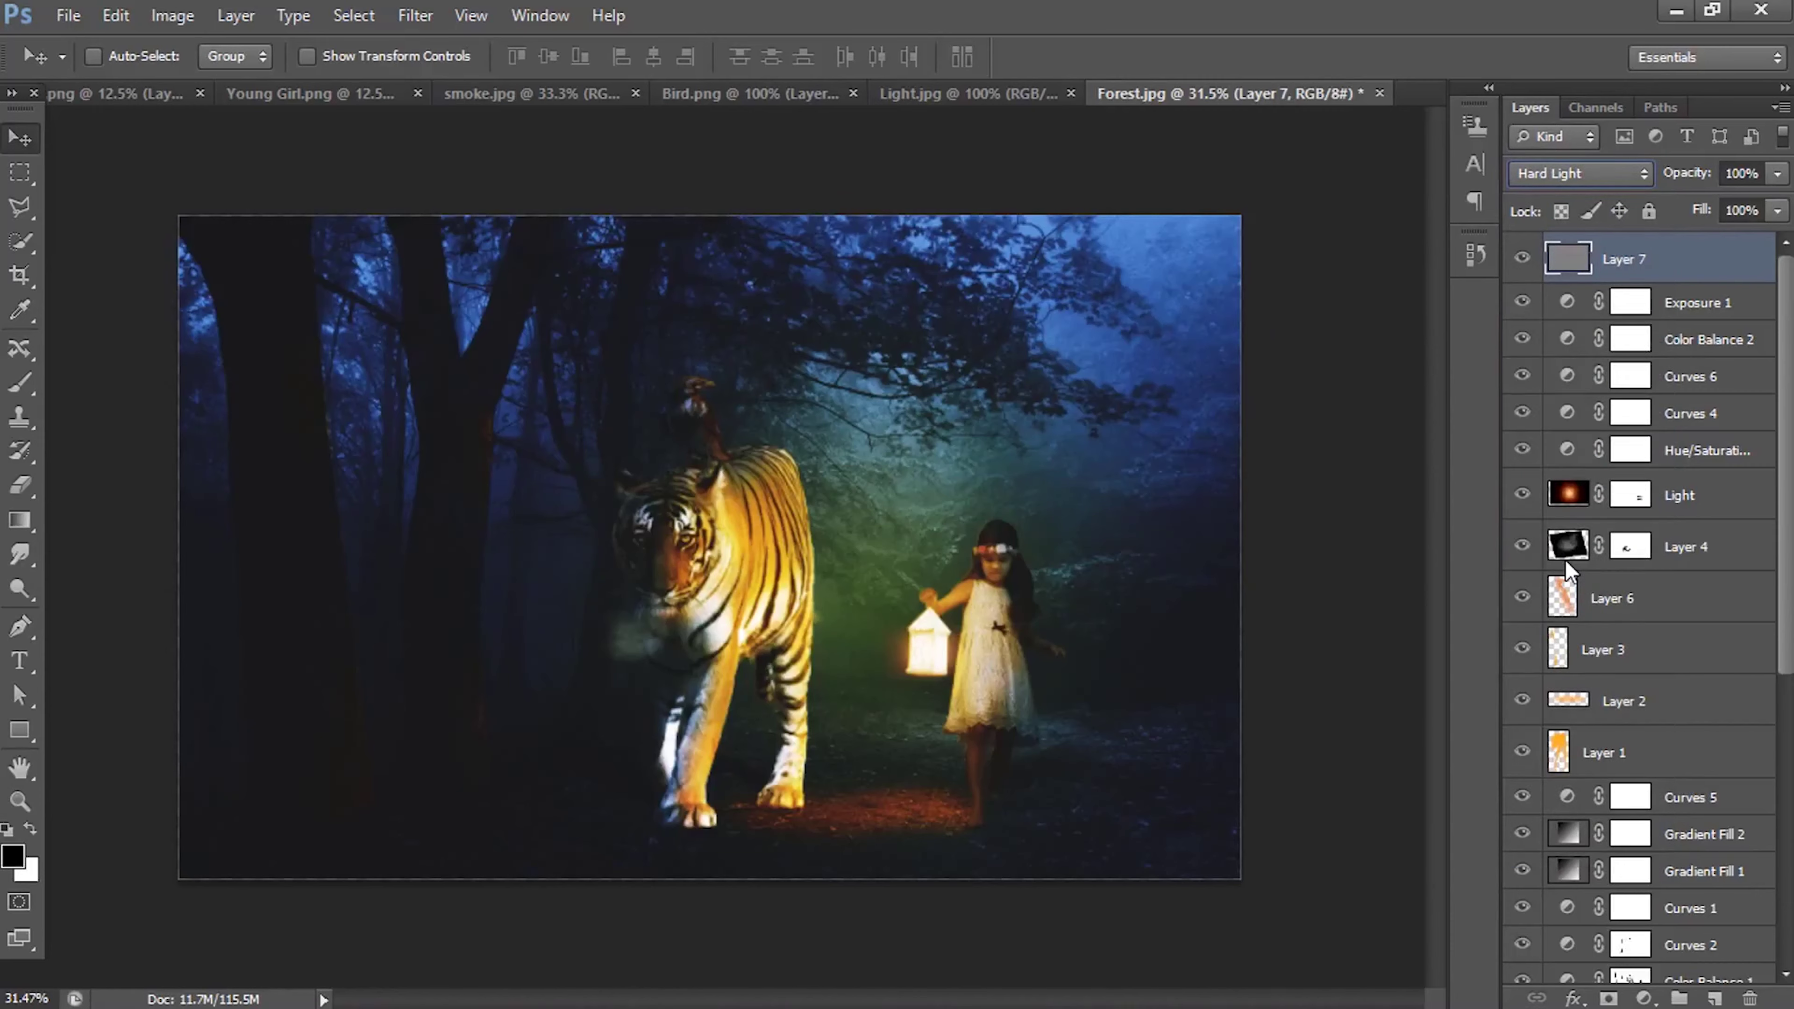
scroll(679, 596, up, 1)
scroll(698, 594, up, 1)
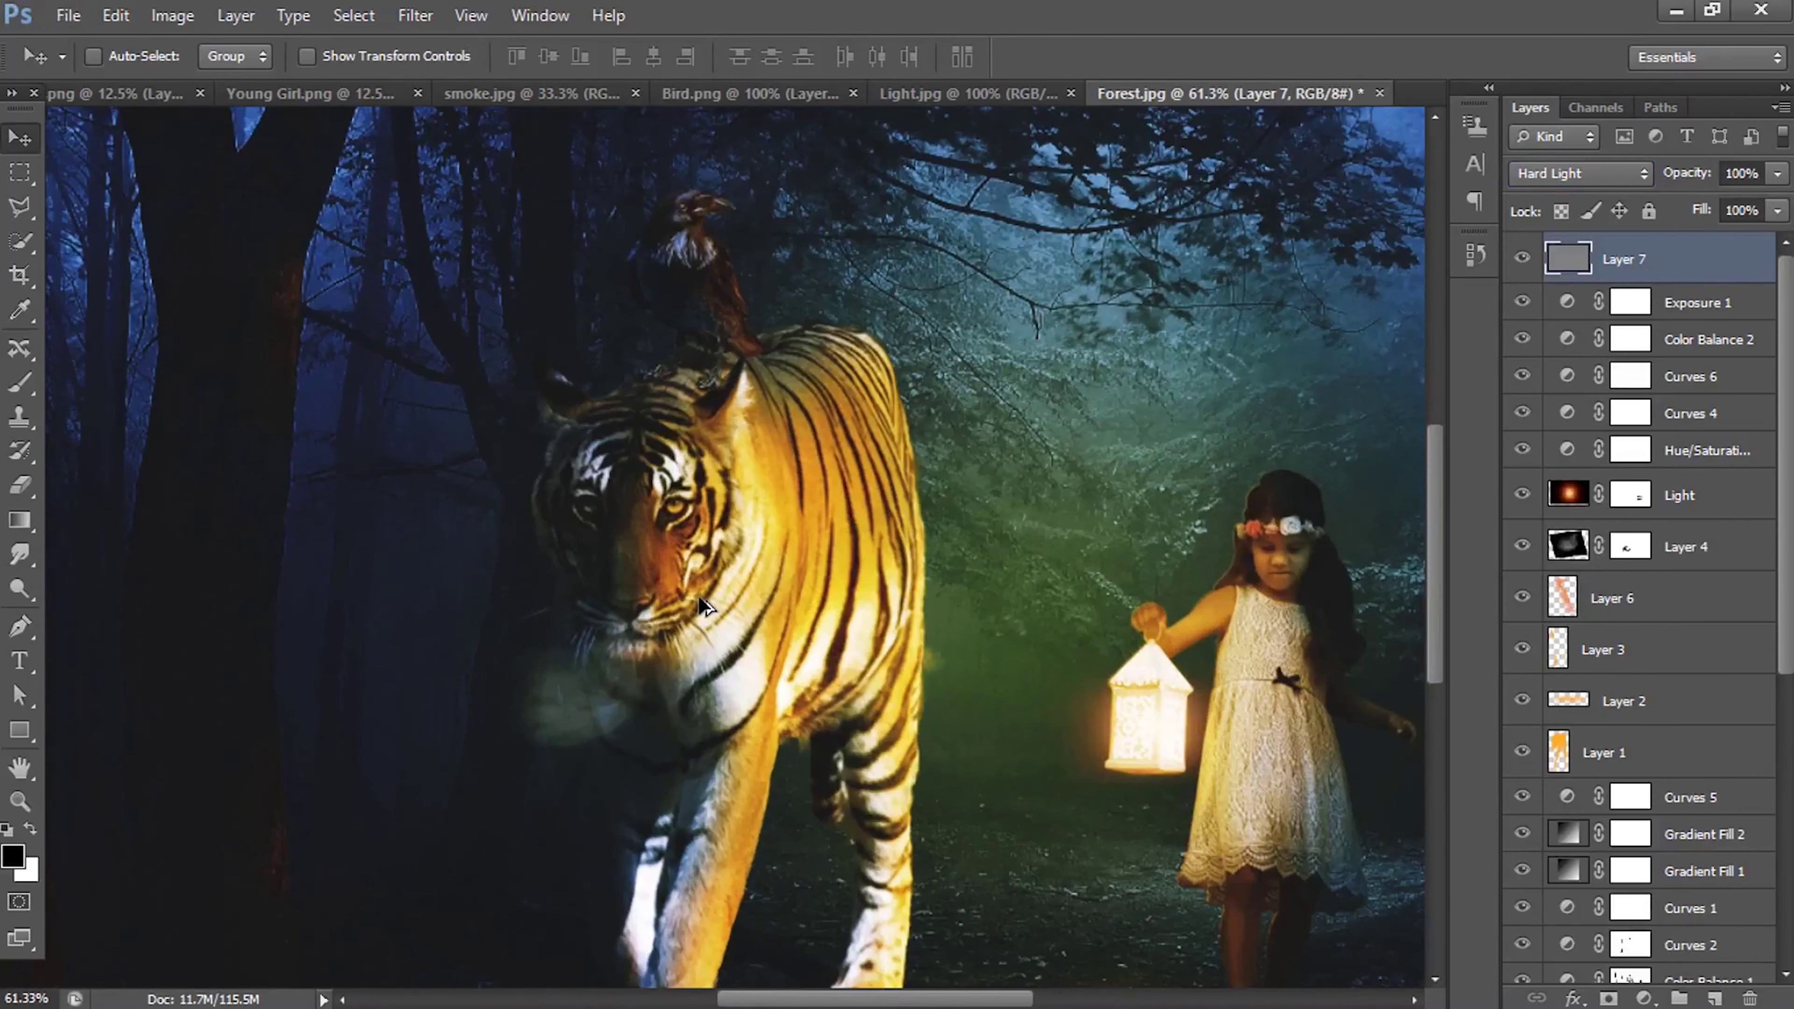
scroll(700, 594, down, 1)
scroll(873, 569, down, 1)
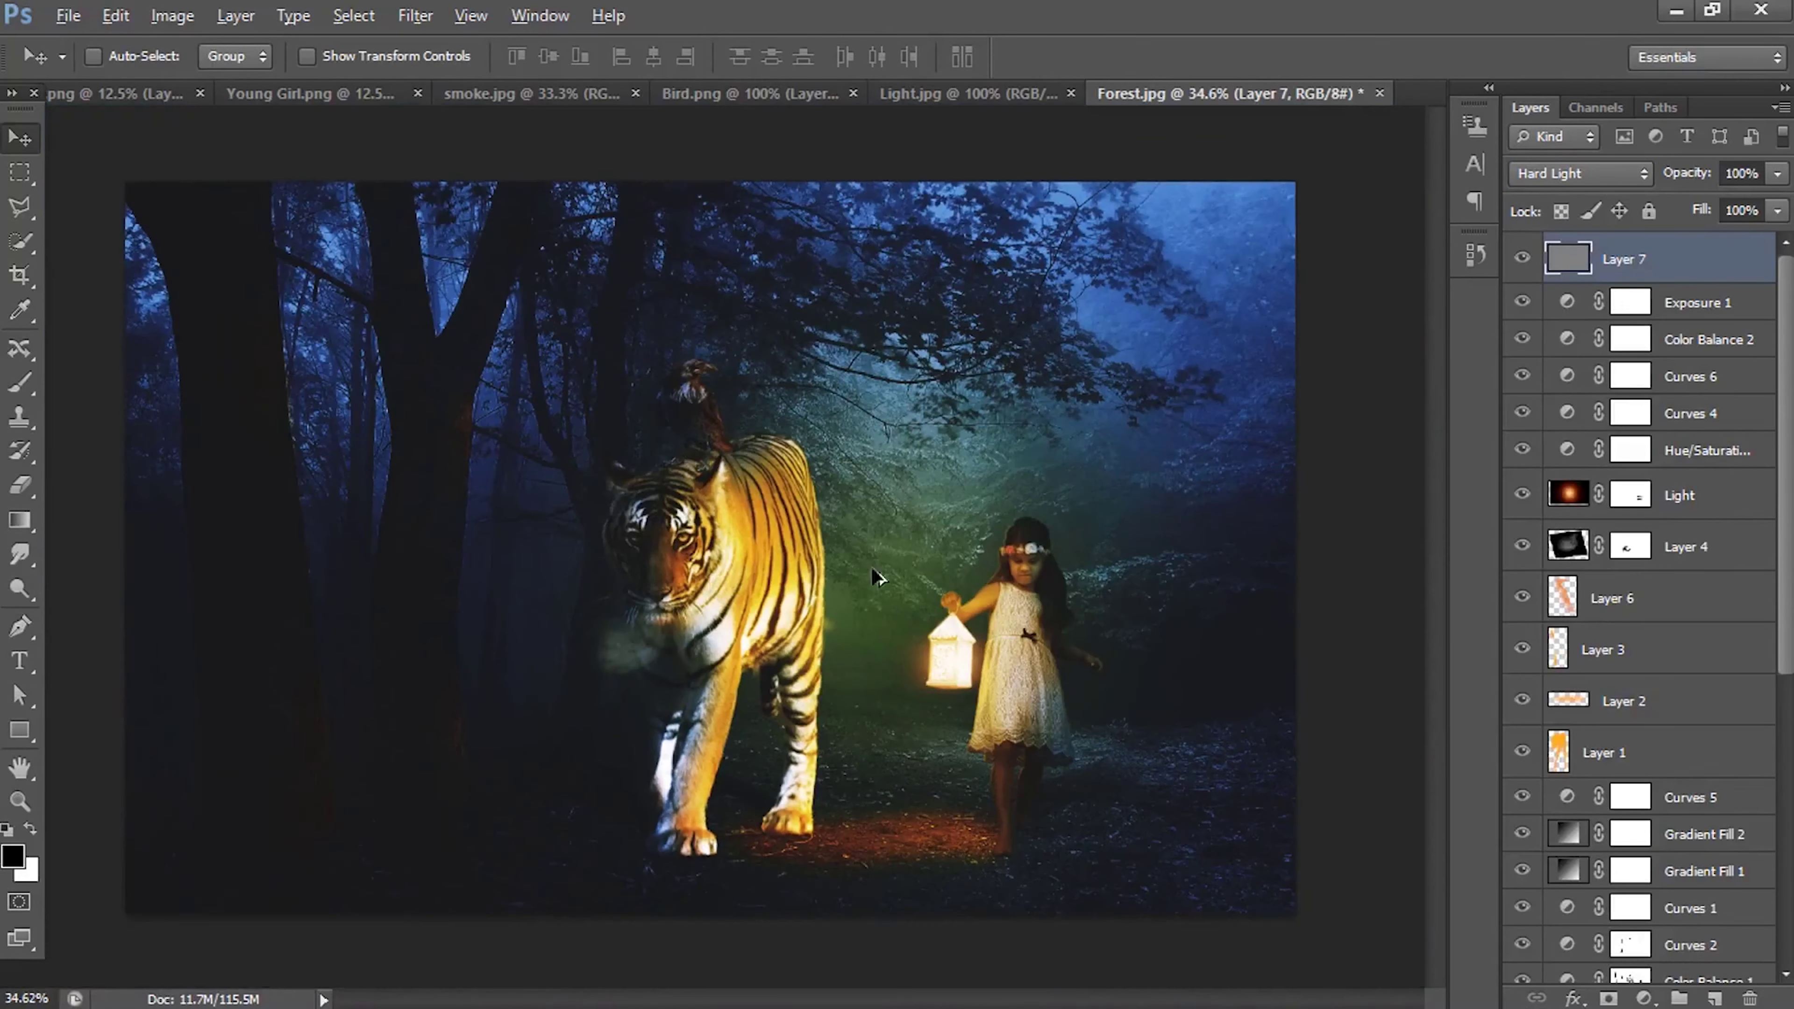